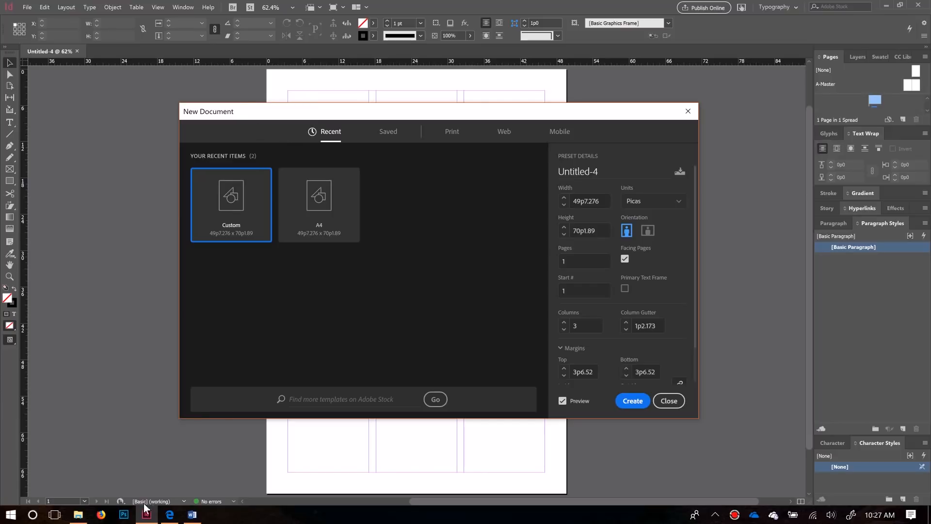
Step: Browse the InDesign Demo project folder and preview the InDesign Sample Text document
mouse_move(150, 521)
left_click(79, 517)
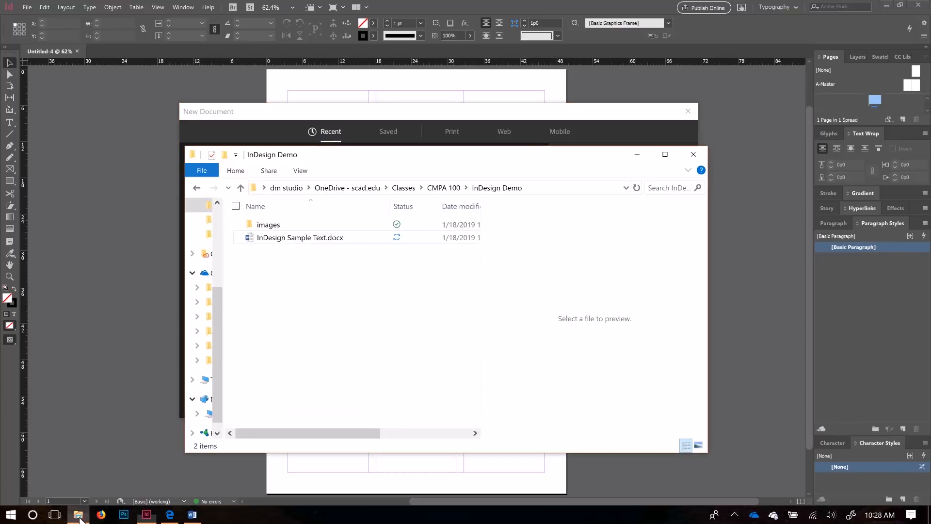
double_click(302, 225)
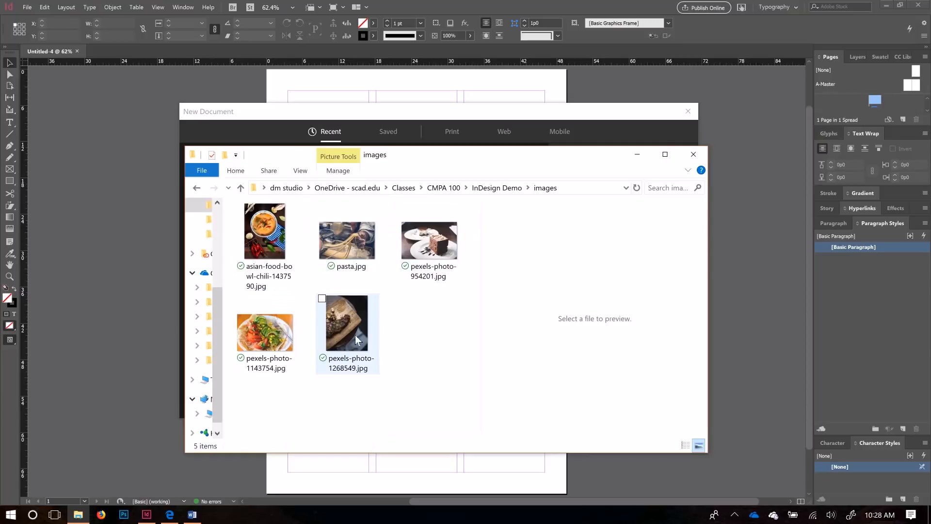
left_click(197, 188)
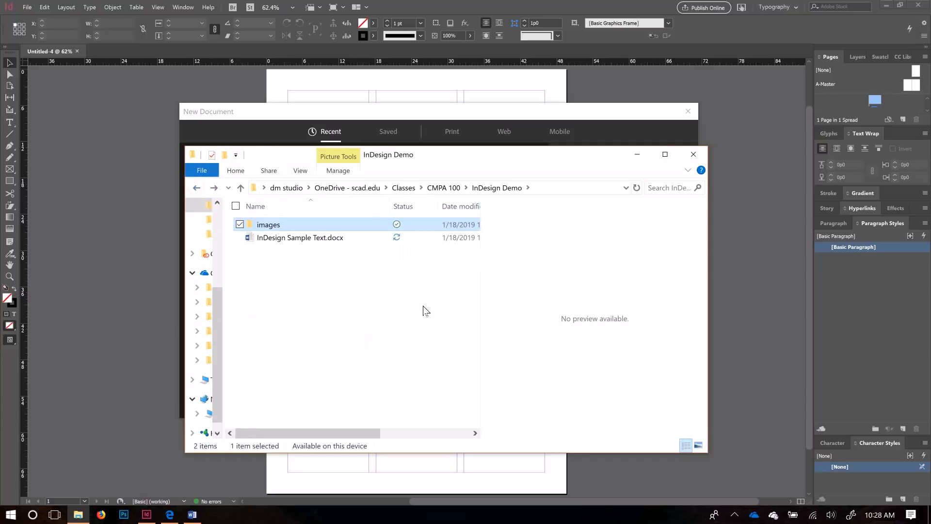
left_click(298, 240)
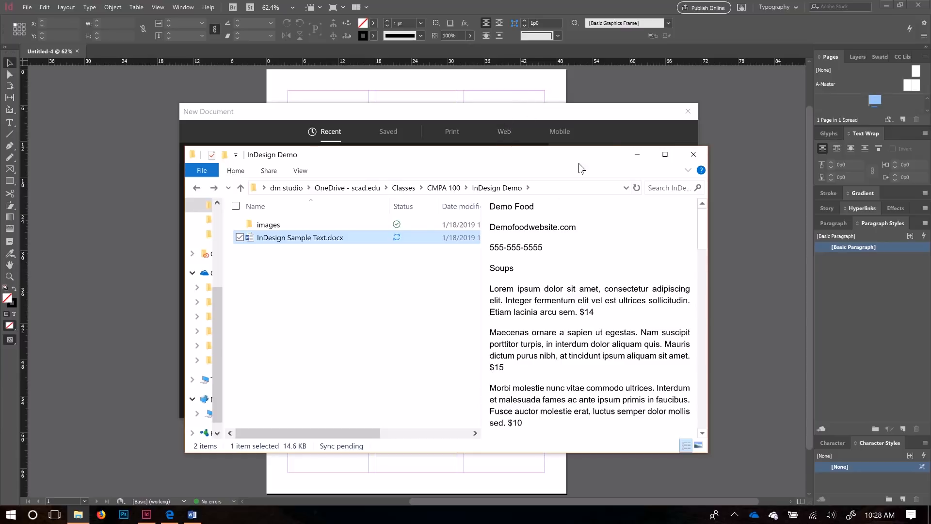
left_click(621, 110)
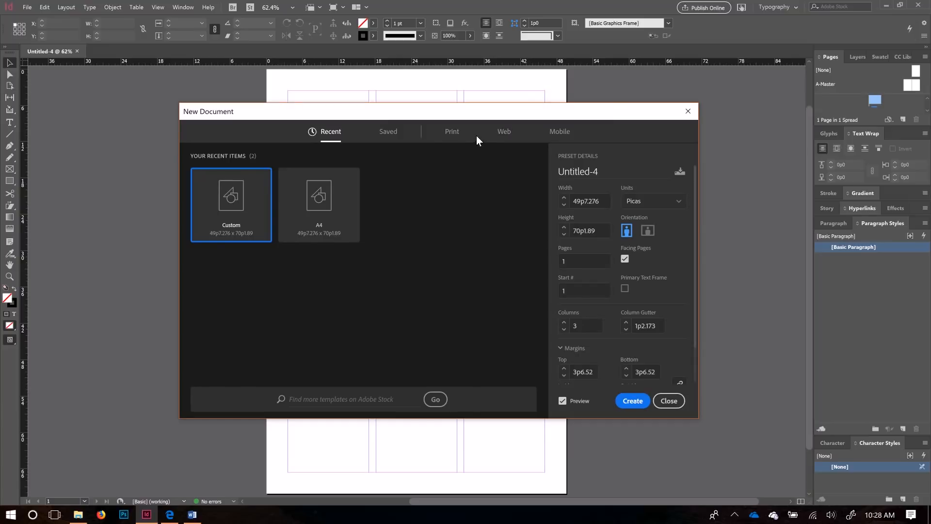
Step: Choose the Print A4 preset (210 × 297 mm) and switch units to millimeters
left_click(450, 132)
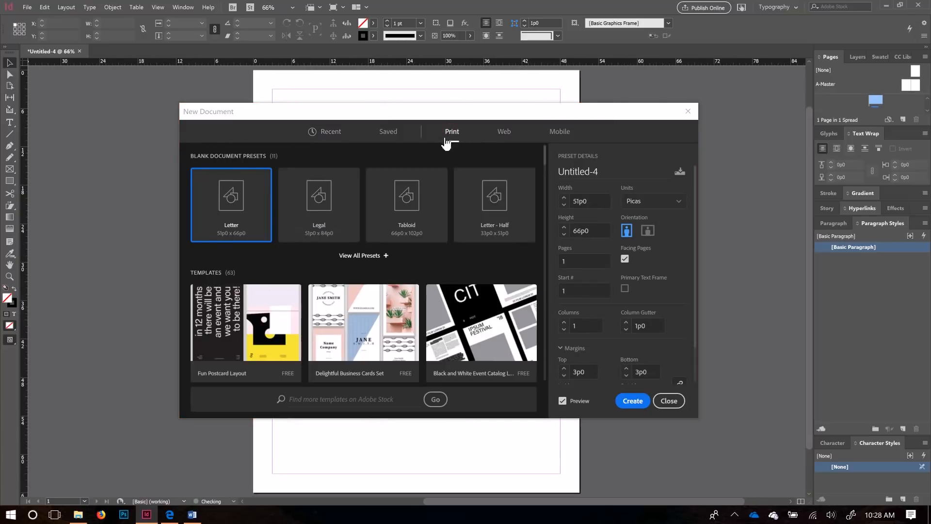
left_click(375, 257)
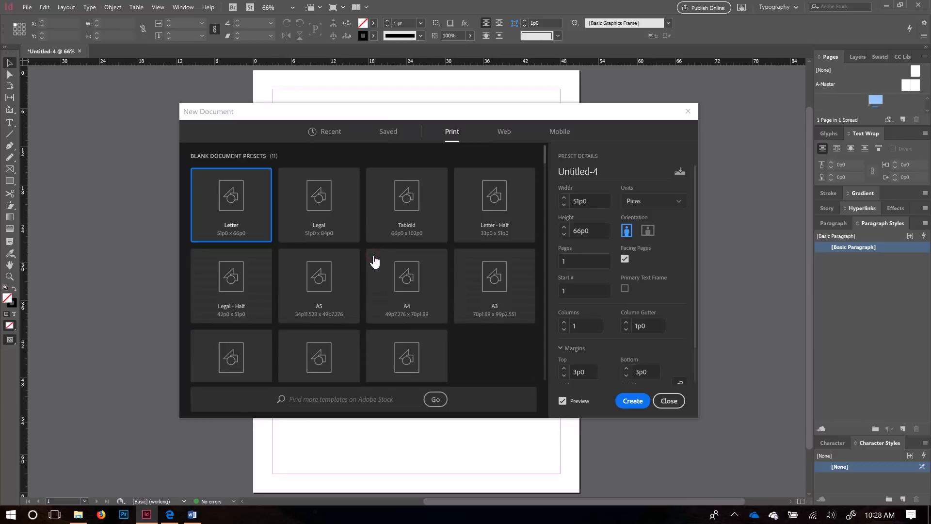
left_click(417, 299)
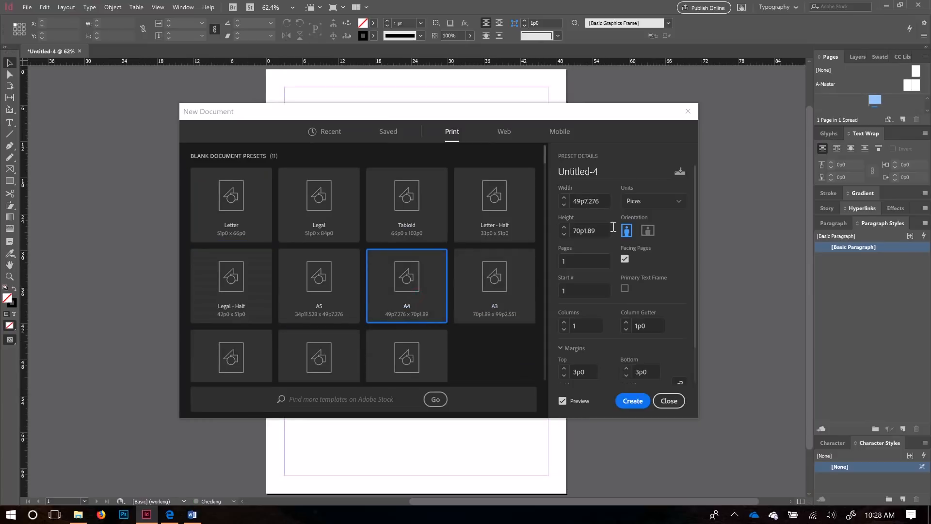
left_click(651, 208)
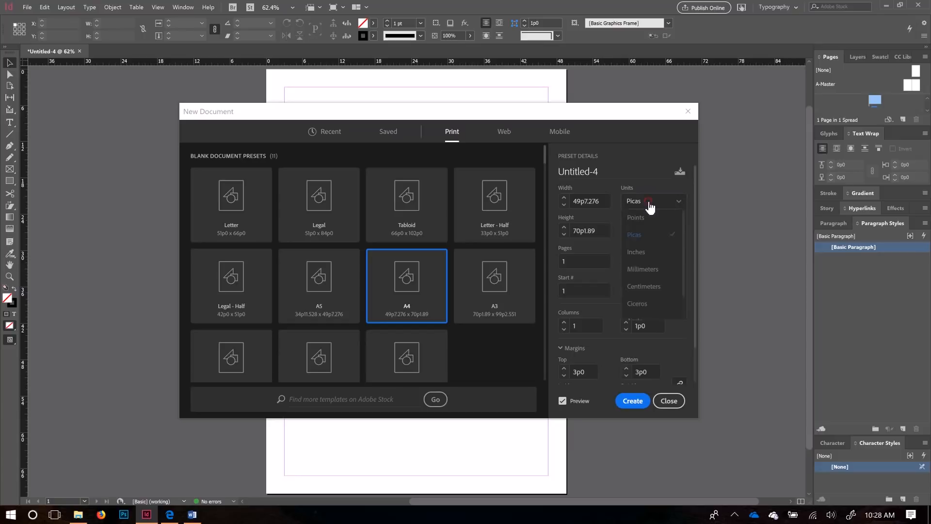
left_click(658, 270)
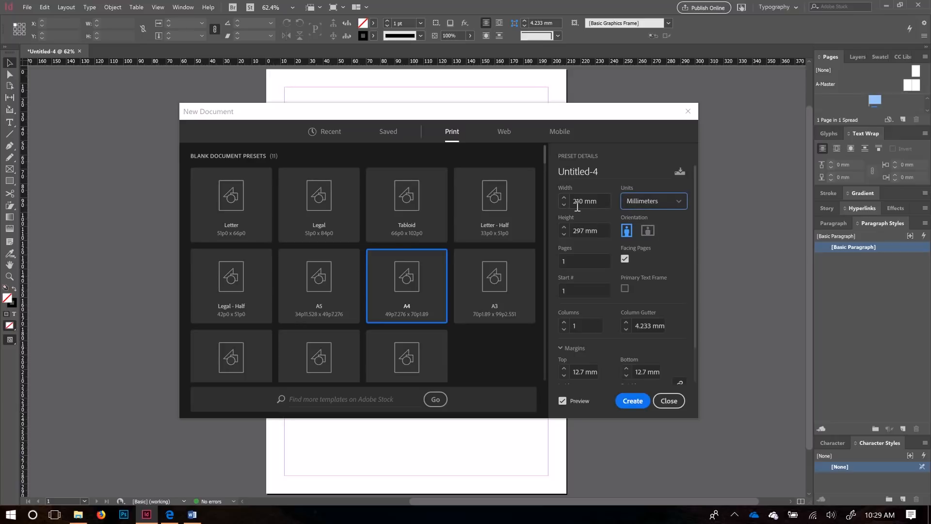
left_click(604, 204)
left_click_drag(602, 231, 575, 231)
scroll(613, 345, "down", 1)
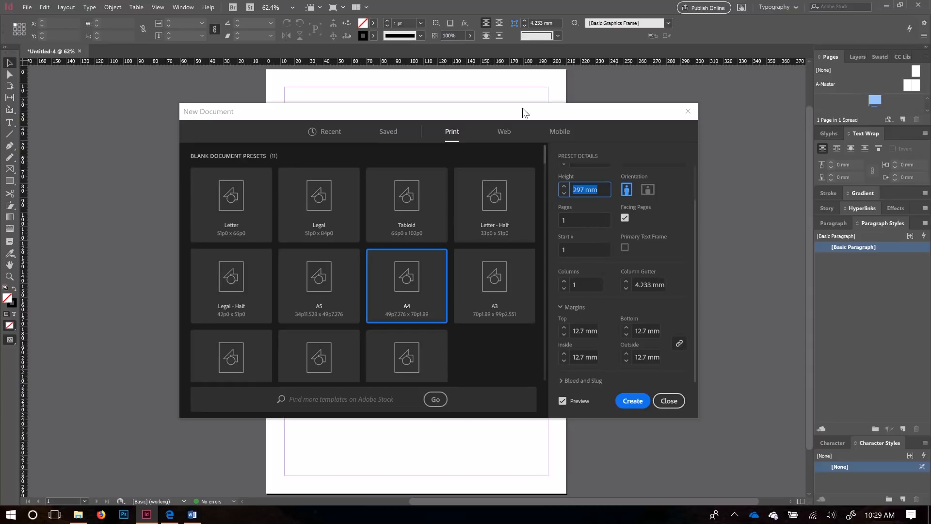
Step: Raise the new document's column count to 6
left_click_drag(525, 112, 556, 120)
left_click(595, 290)
left_click(596, 290)
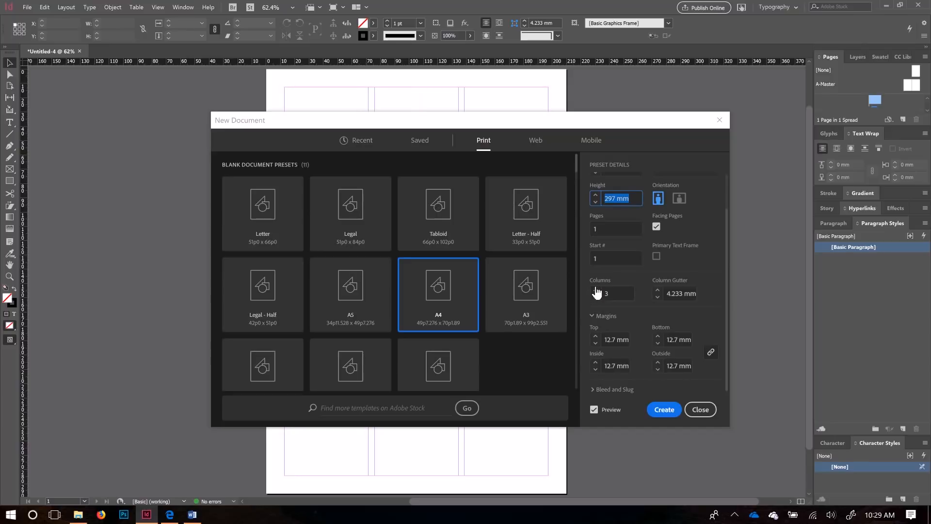
left_click(597, 291)
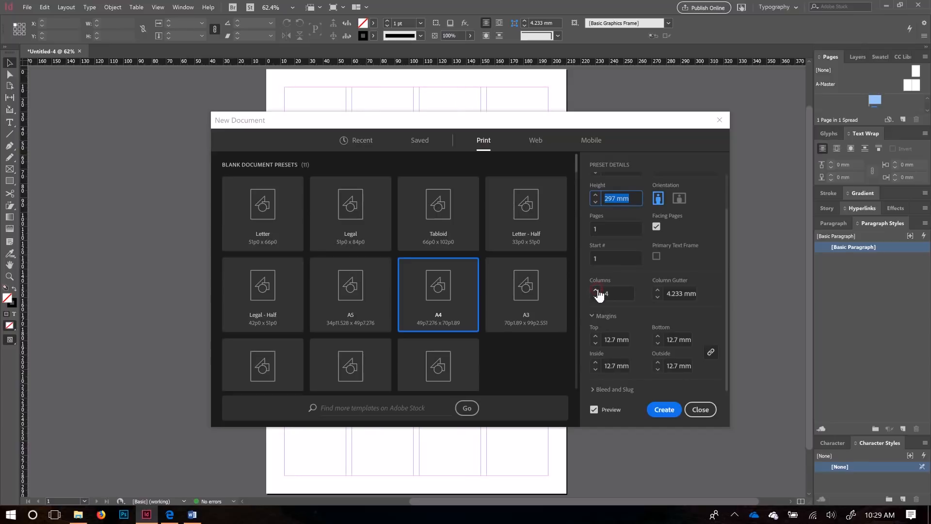
left_click(596, 291)
left_click(595, 290)
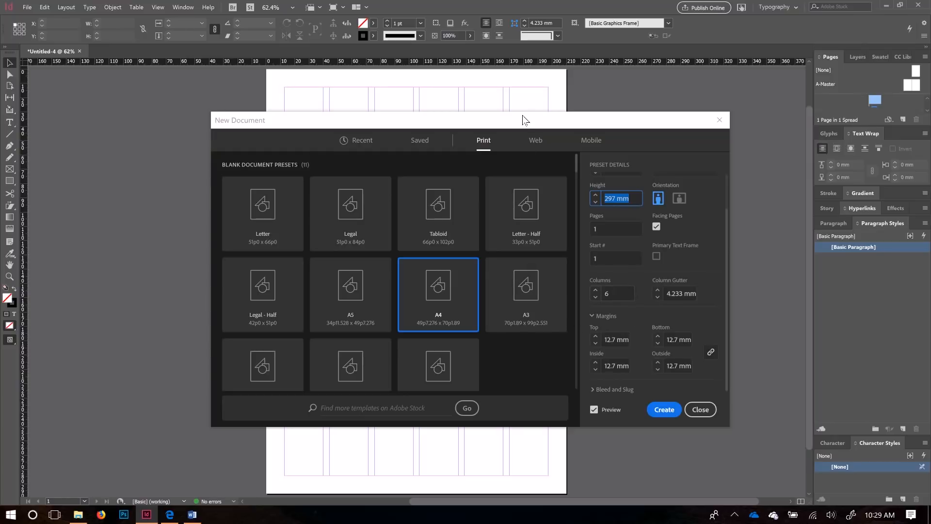
Step: Switch to the browser's GCF calculator showing 3 for 210 and 297
left_click_drag(524, 119, 517, 147)
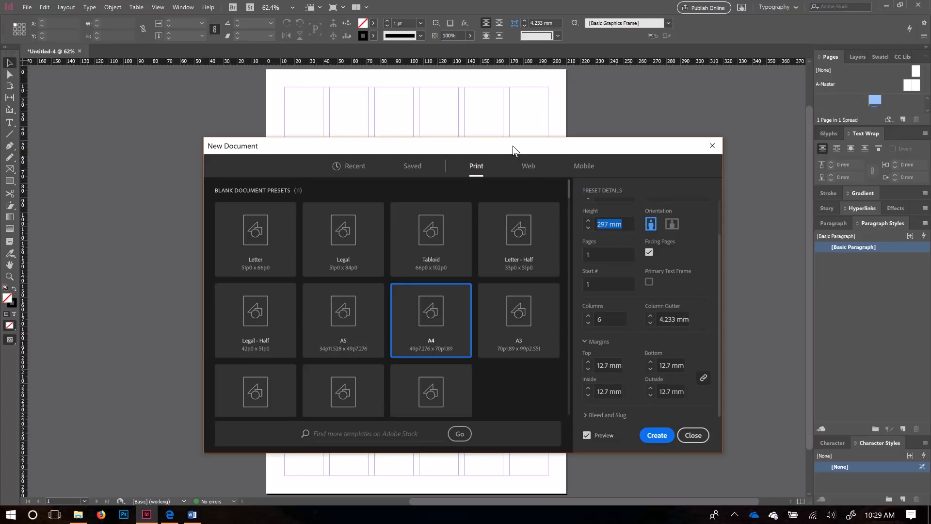
scroll(642, 319, "up", 2)
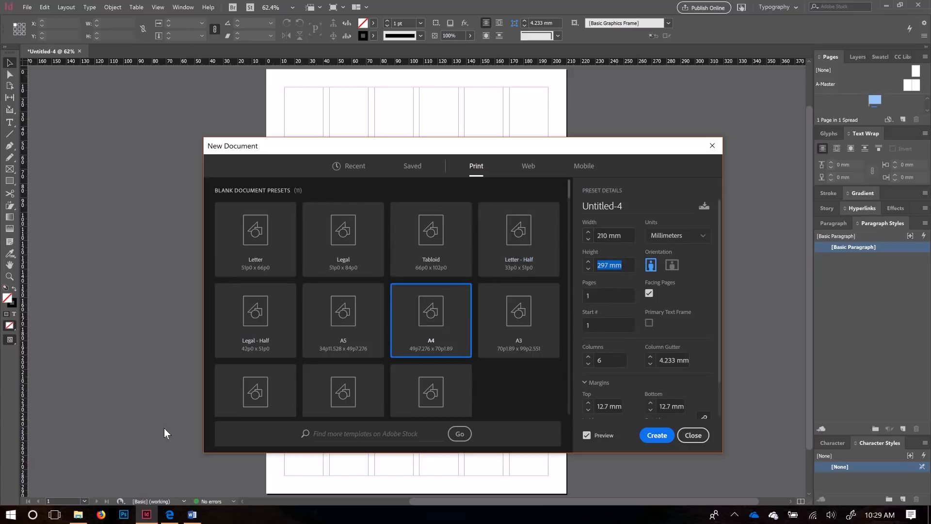
left_click(171, 518)
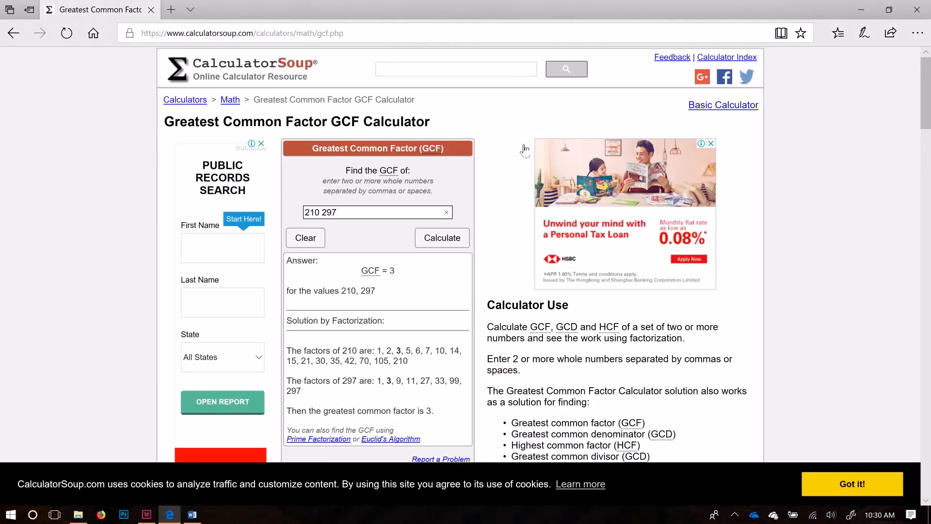
Step: Recalculate the GCF with 297 changed to 300, giving 30, then return to InDesign
left_click(348, 216)
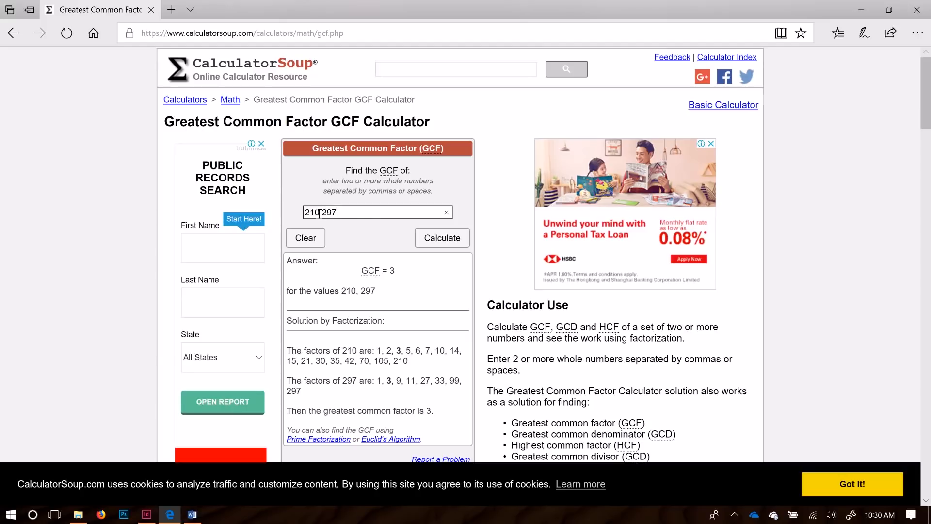
left_click_drag(403, 268, 334, 272)
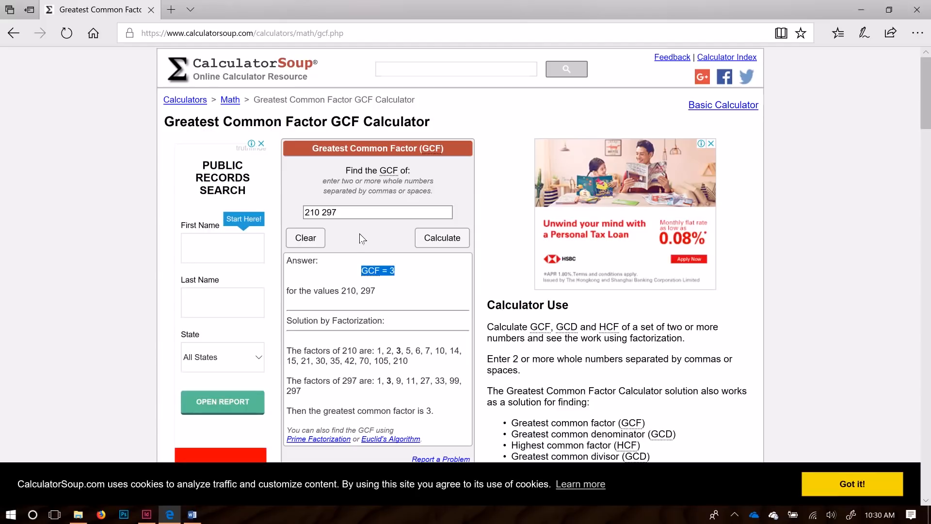
double_click(331, 212)
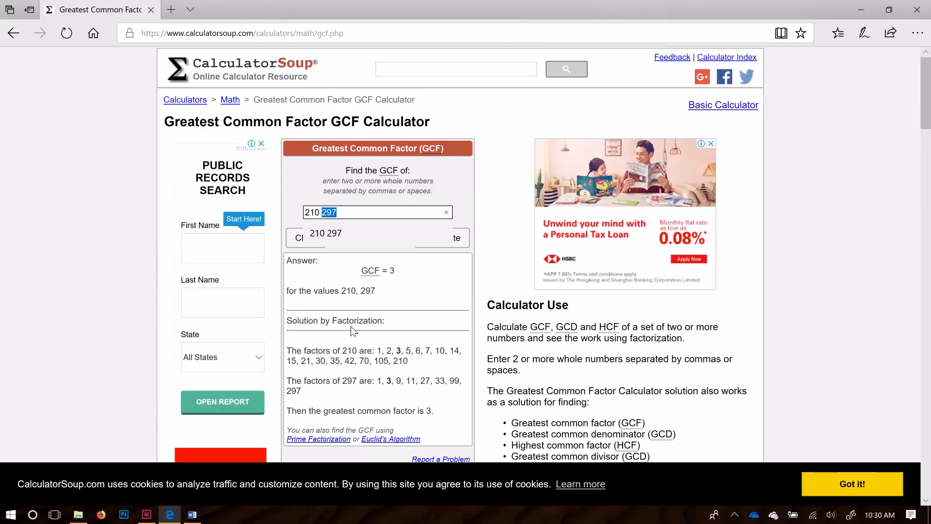
type("300")
left_click(463, 182)
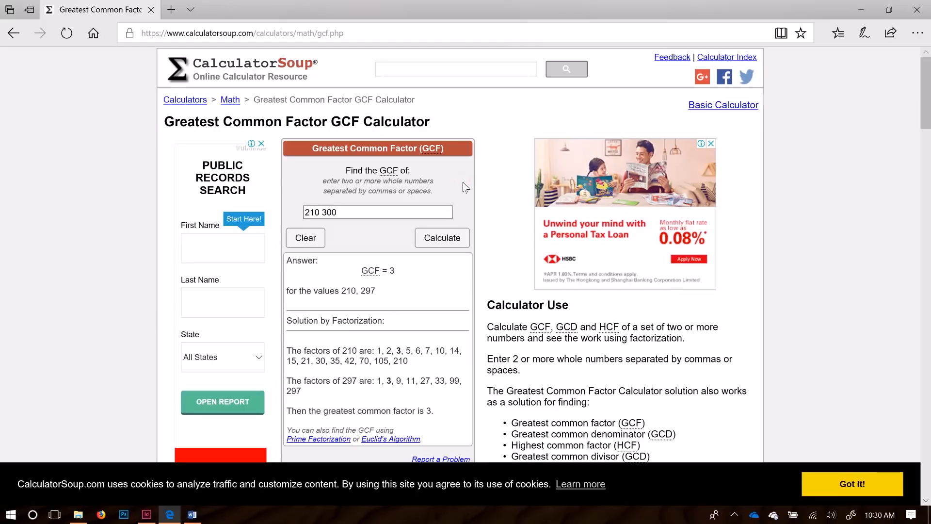
left_click(447, 243)
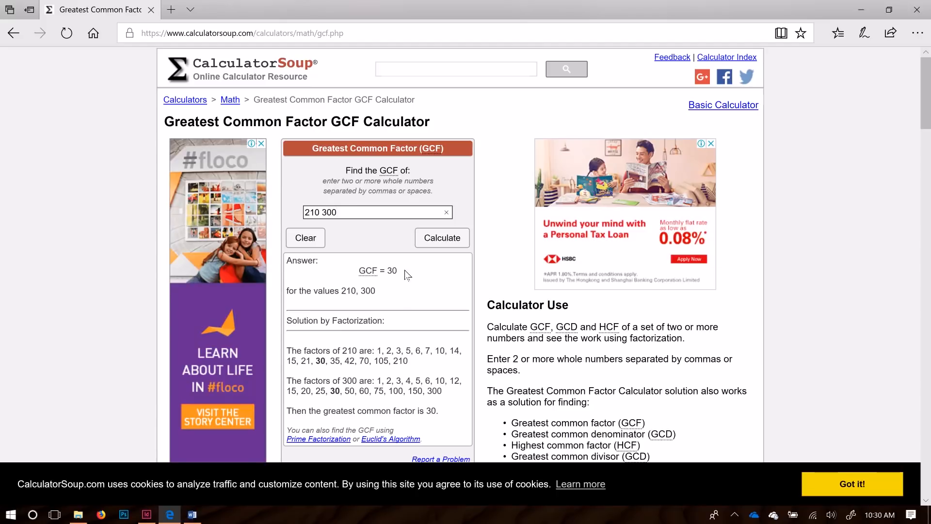
left_click(399, 217)
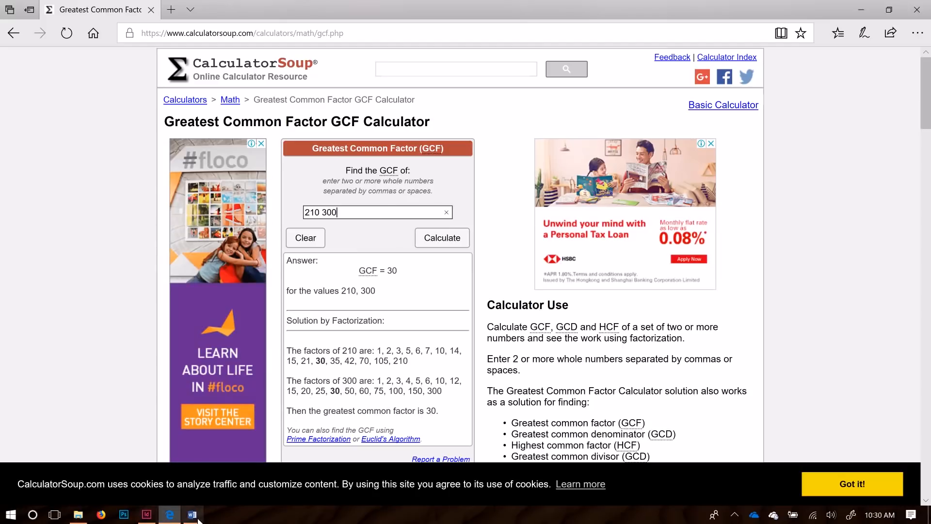
left_click(146, 515)
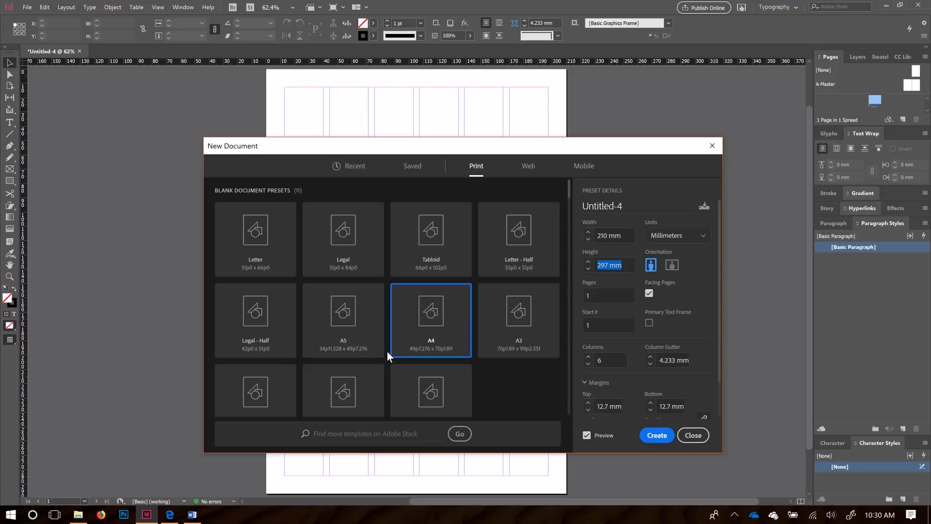
Step: Replace the 4.233 mm column gutter with 5 mm
left_click(669, 360)
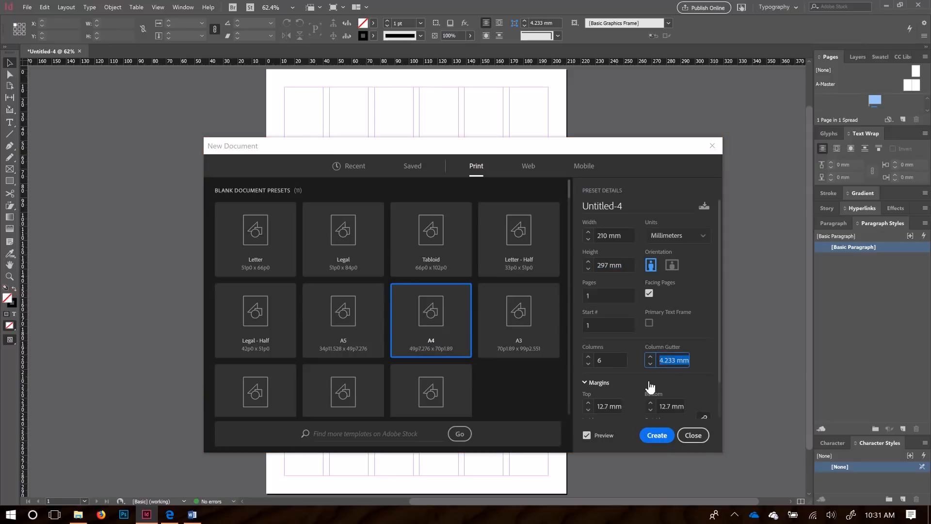
type("5")
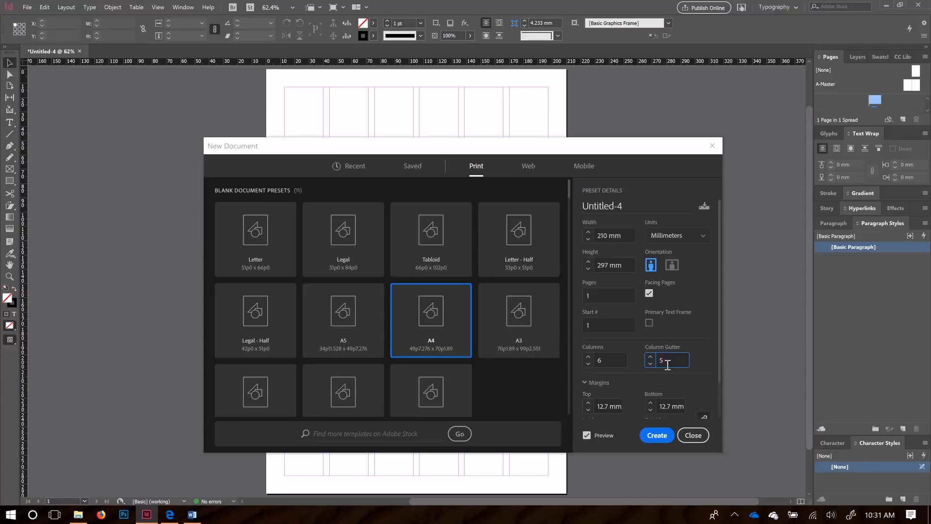
left_click_drag(490, 147, 496, 181)
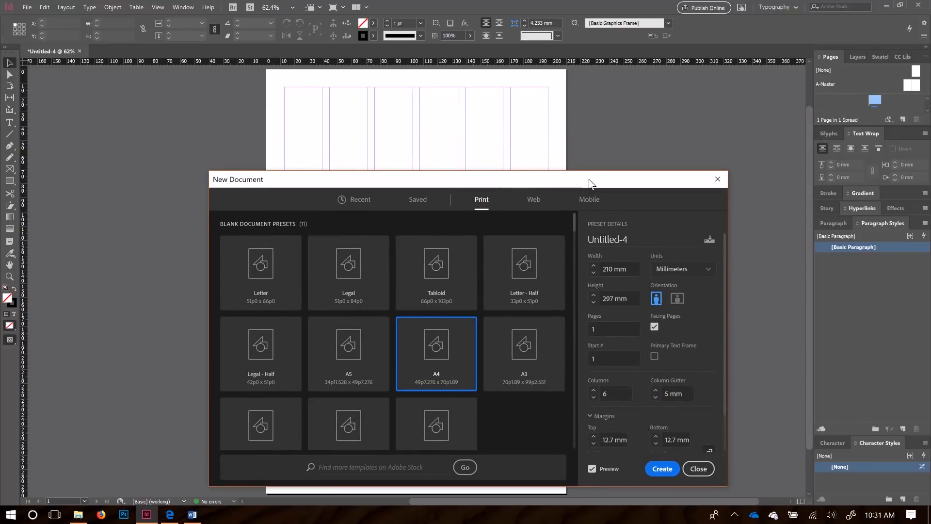
left_click_drag(589, 179, 557, 117)
Step: Set all four linked margins to 15 mm instead of 12.7 mm
left_click(580, 376)
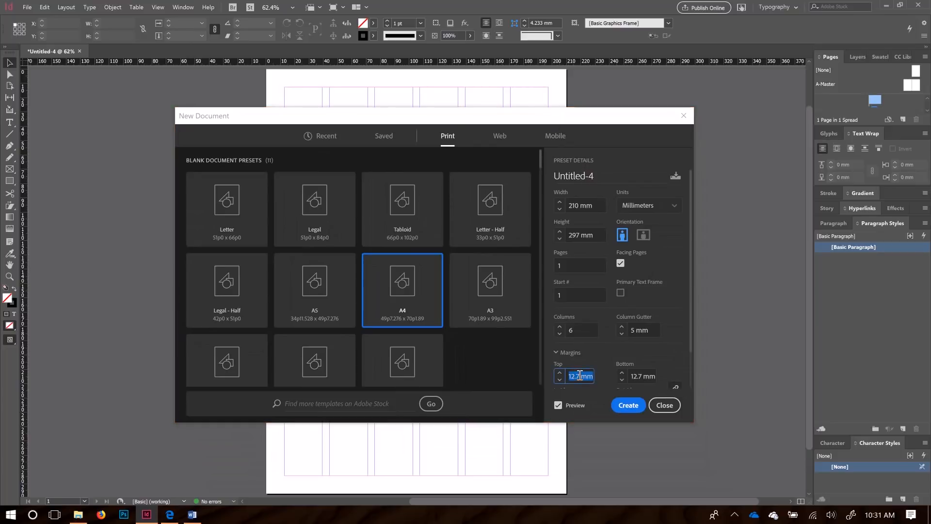
type("15")
scroll(605, 370, "down", 1)
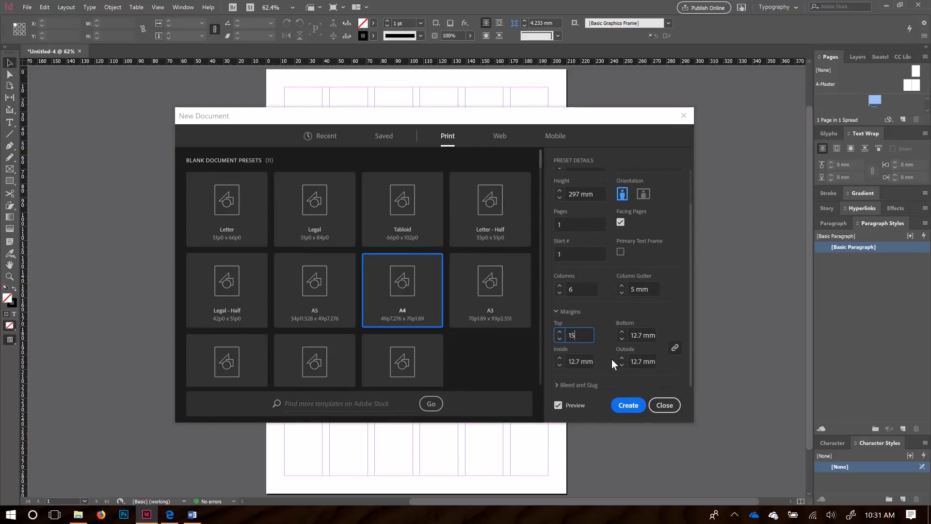
left_click(589, 368)
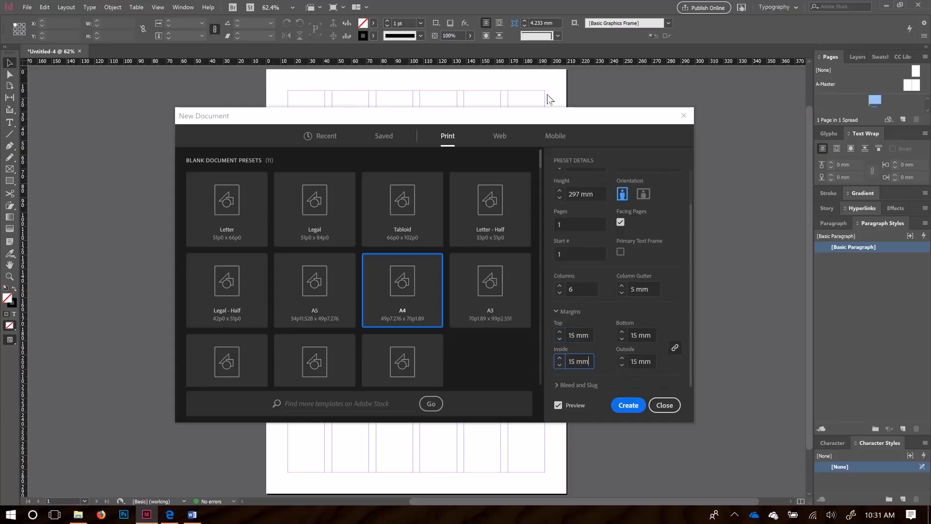
left_click_drag(556, 115, 562, 271)
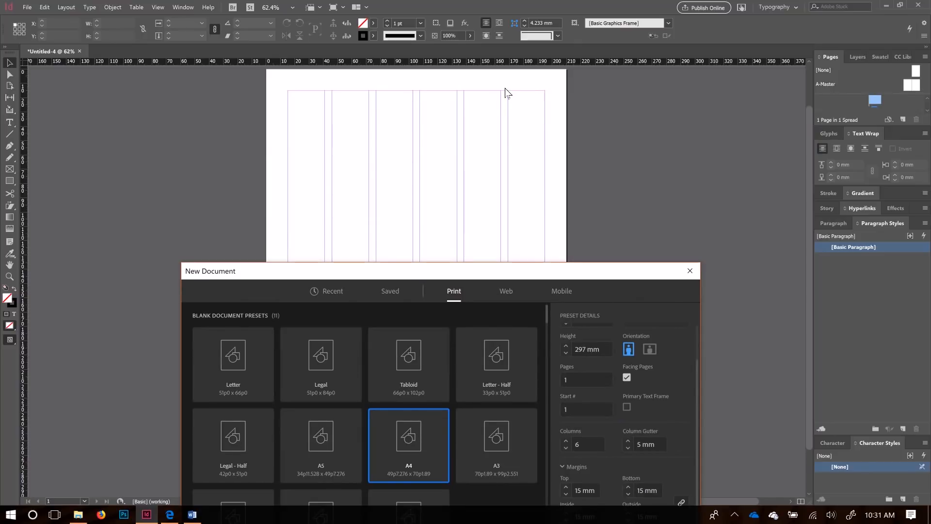
left_click_drag(434, 270, 441, 186)
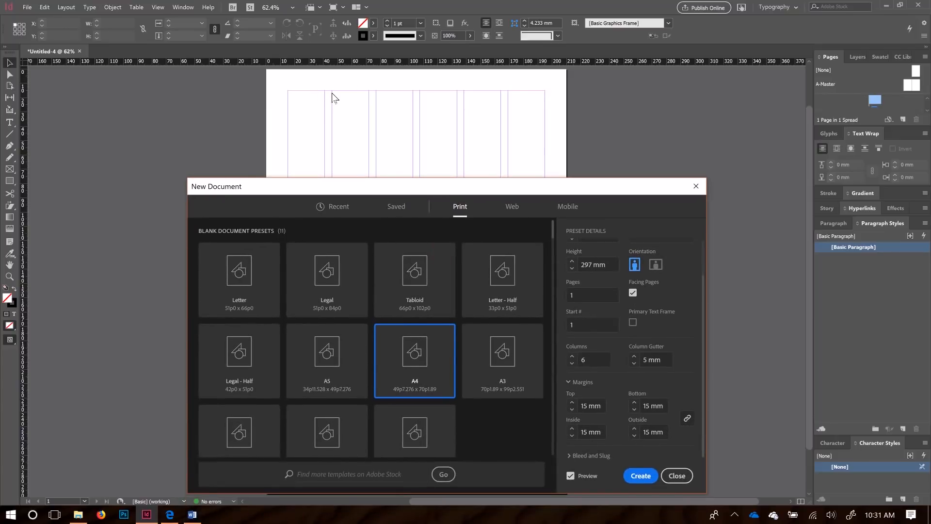
left_click_drag(359, 192, 353, 171)
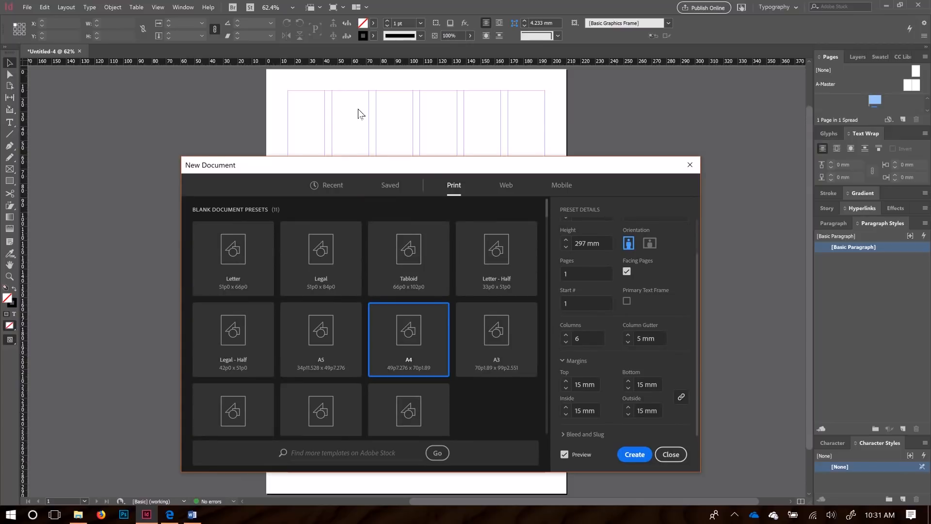
left_click_drag(415, 163, 398, 133)
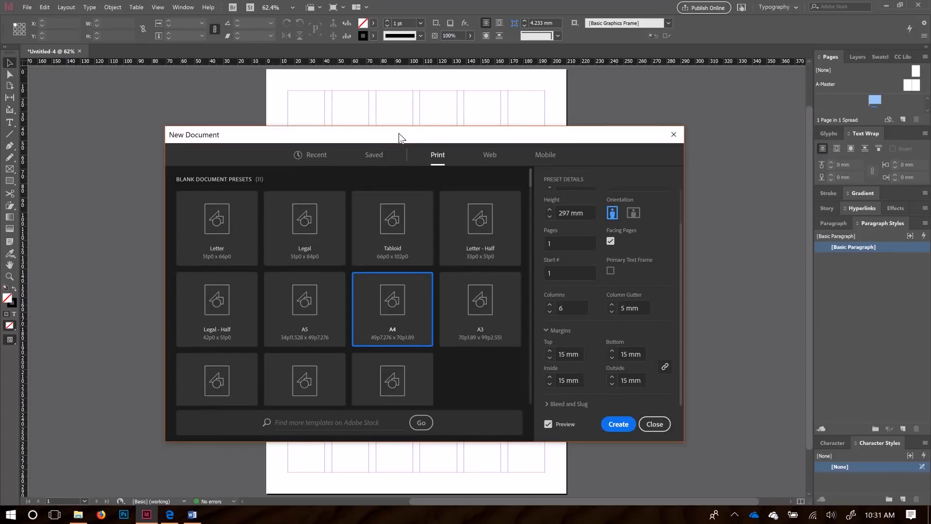
Step: Try 3 columns, return to 6, and create the A4 document Untitled-4
left_click(550, 312)
left_click(549, 312)
left_click(550, 312)
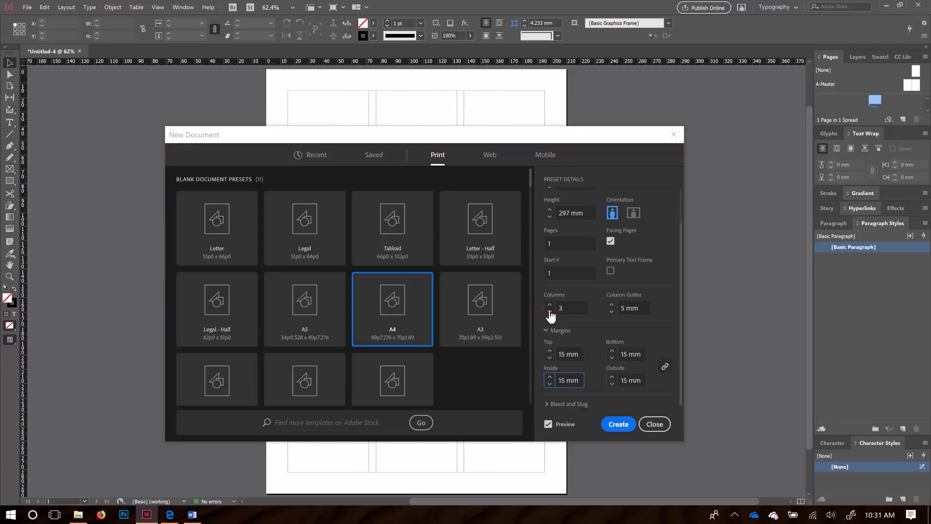
left_click_drag(430, 138, 390, 182)
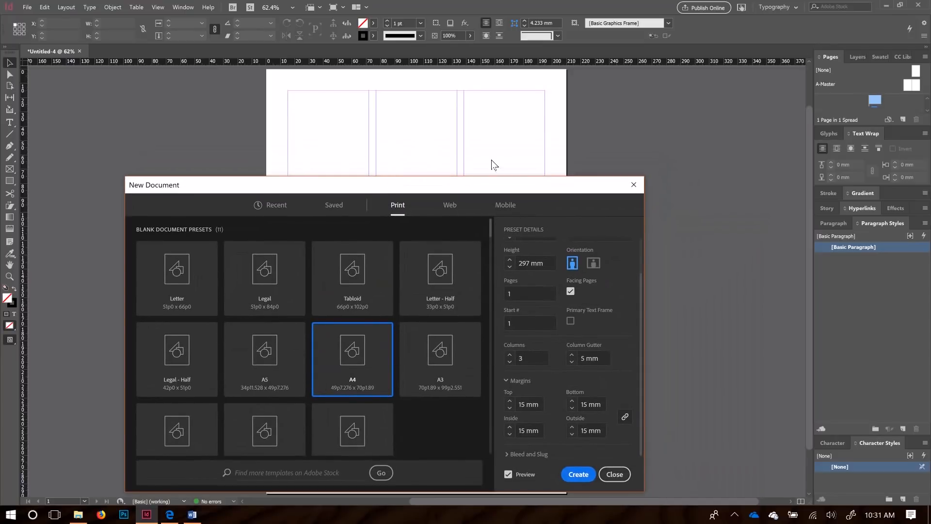
left_click(509, 356)
left_click(510, 355)
left_click(510, 355)
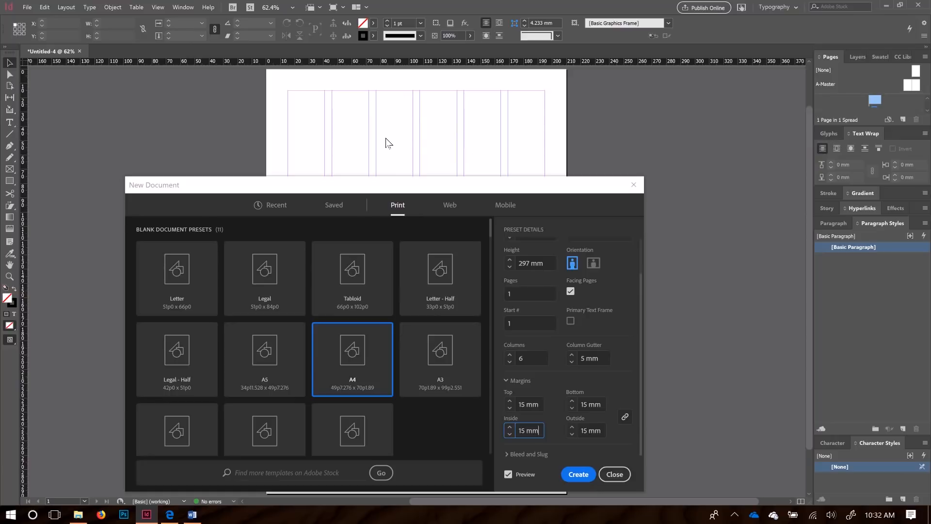
left_click_drag(444, 189, 461, 87)
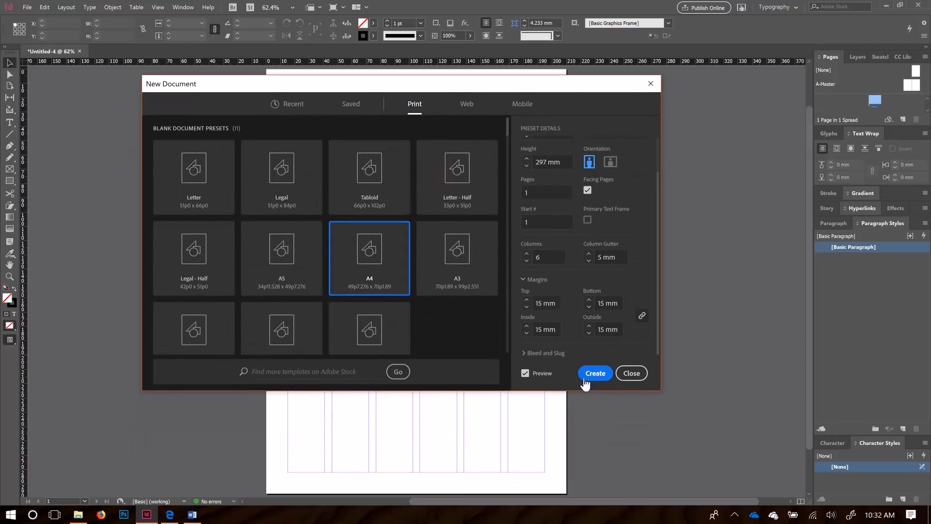
left_click(594, 373)
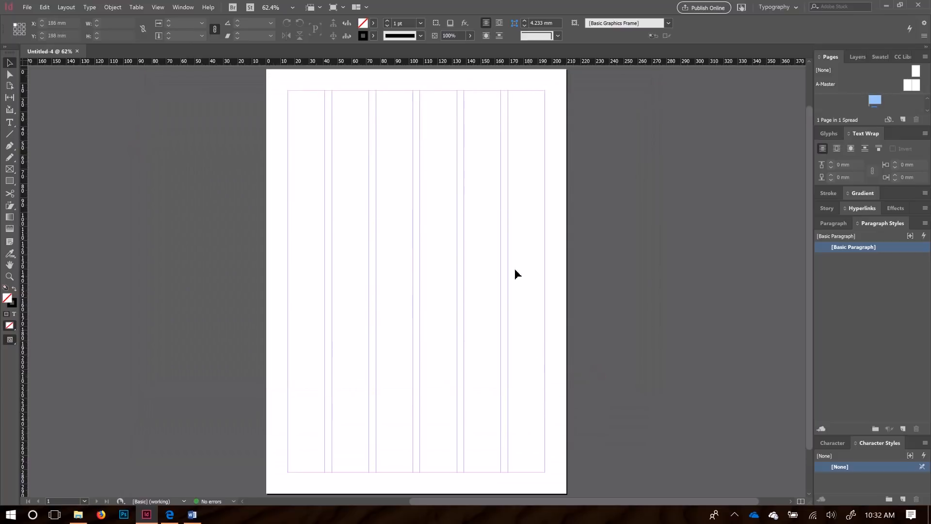
Step: Enlarge the Pages panel and bring up the Window > Workspace choices
left_click_drag(864, 128, 863, 189)
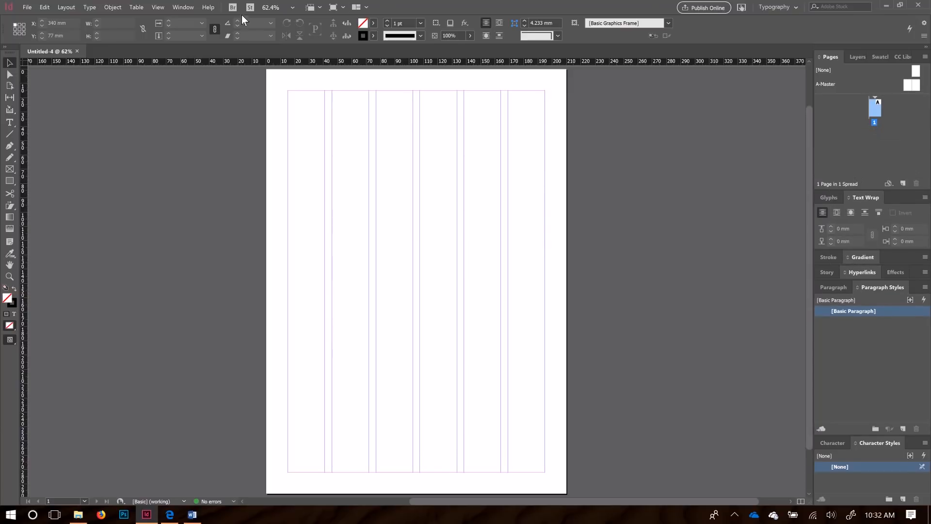
left_click(184, 7)
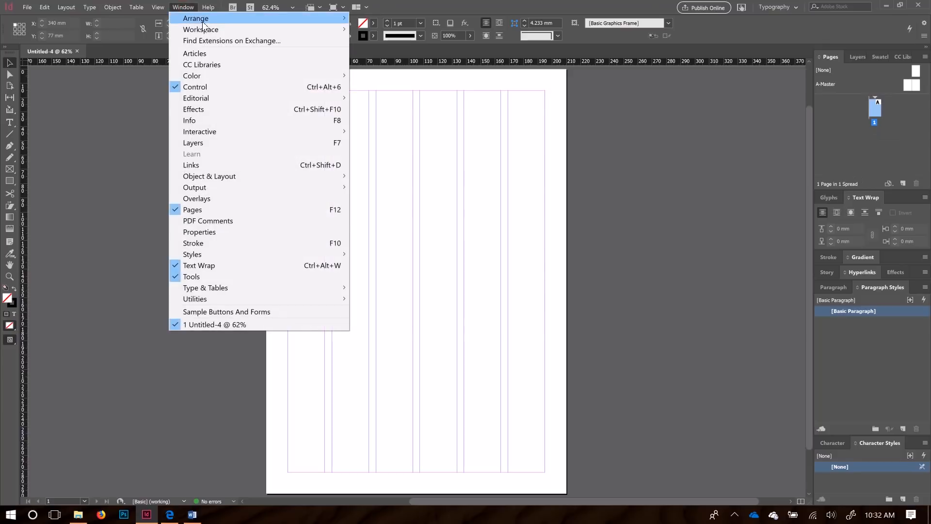
left_click(187, 8)
left_click(188, 7)
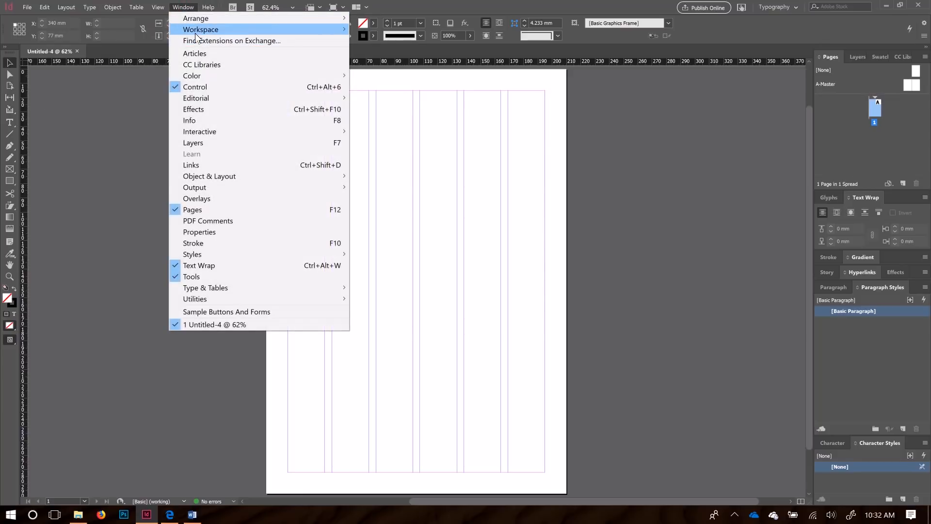
mouse_move(194, 33)
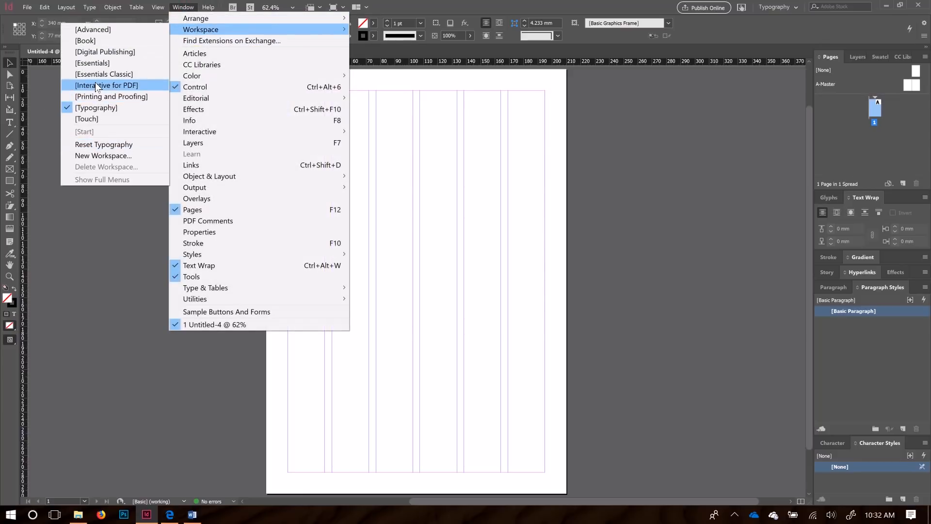
Step: Switch to the Essentials workspace and reset it to defaults
left_click(95, 65)
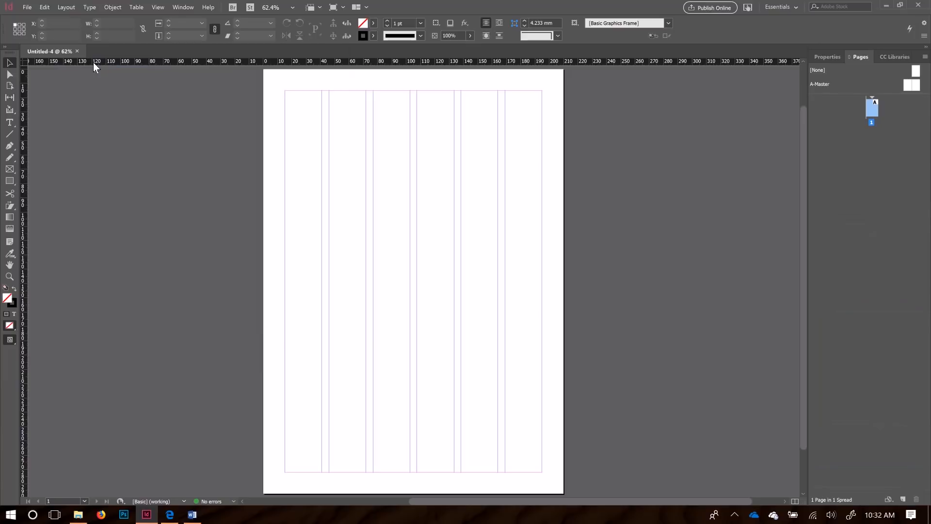
left_click(183, 7)
mouse_move(187, 31)
left_click(100, 144)
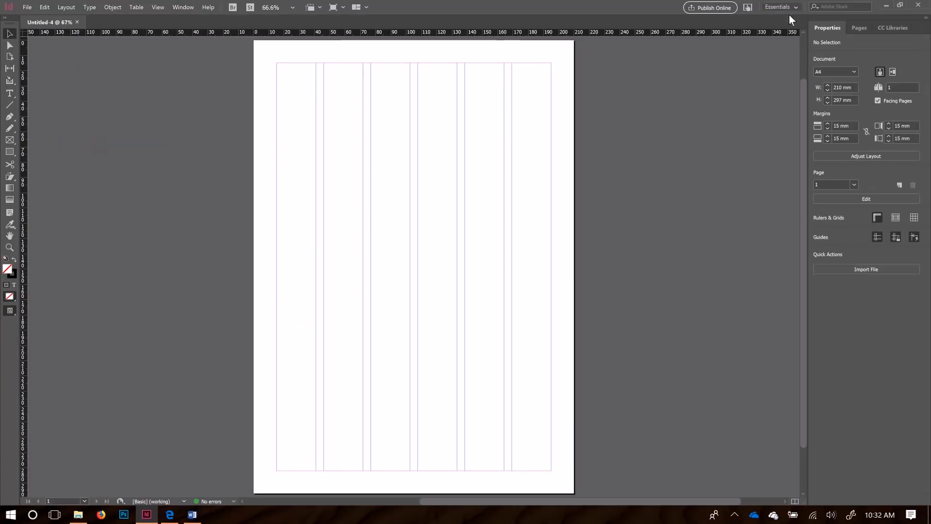
Step: Show and narrow the docked Pages panel, and turn on the Control bar
left_click(863, 27)
left_click(884, 28)
left_click(753, 25)
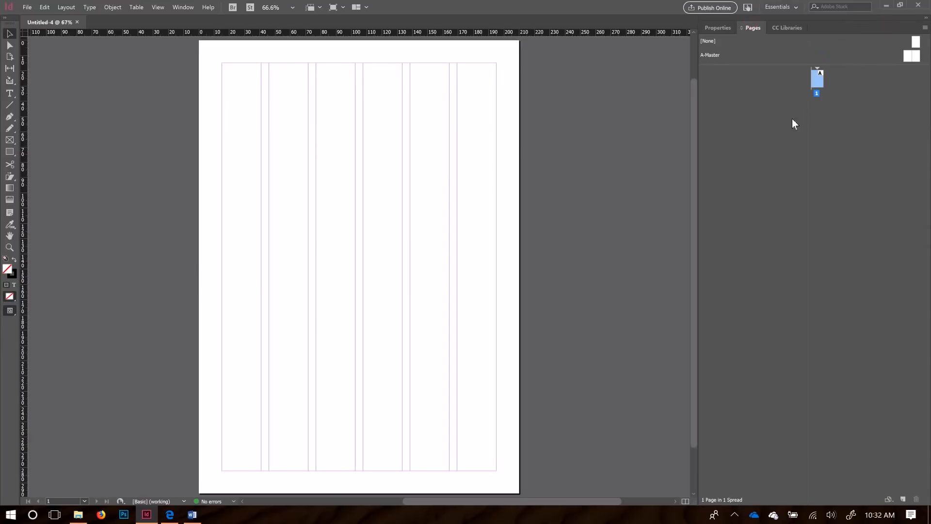
left_click_drag(699, 118, 765, 125)
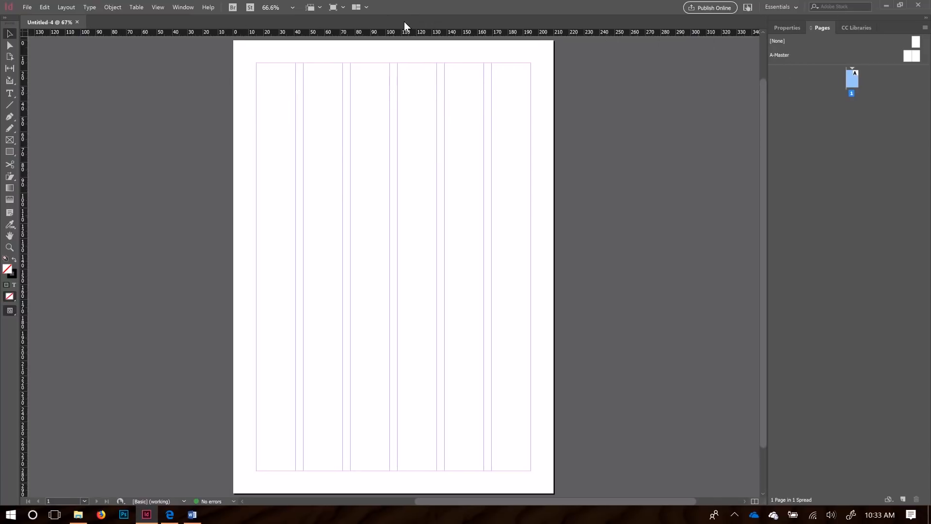
left_click(176, 8)
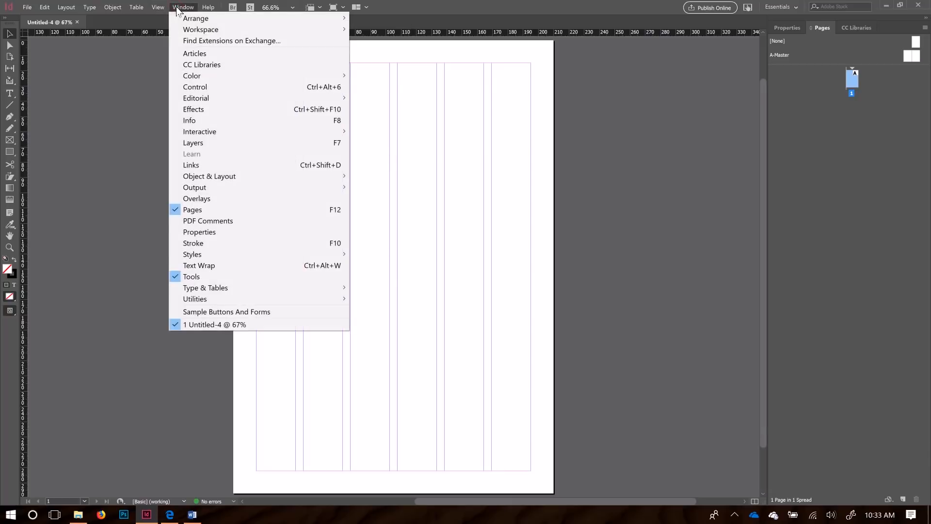
left_click(213, 87)
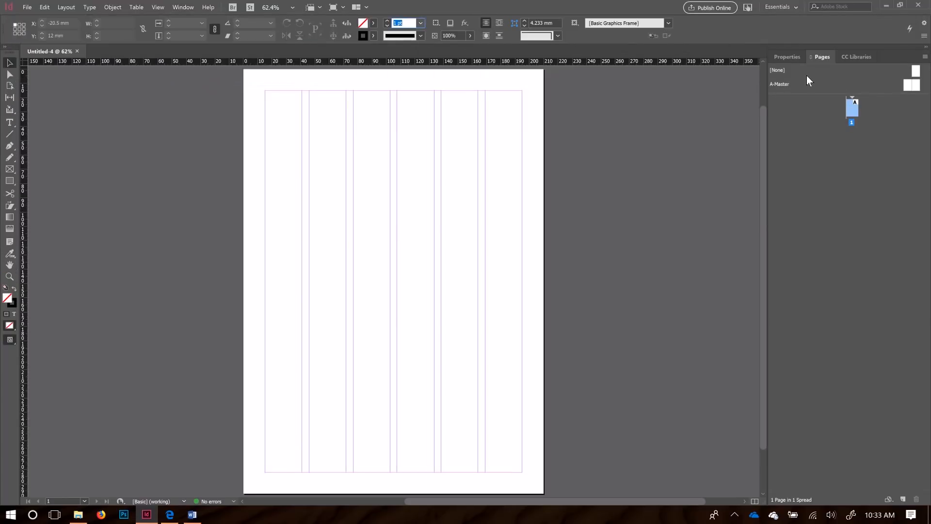
left_click(785, 56)
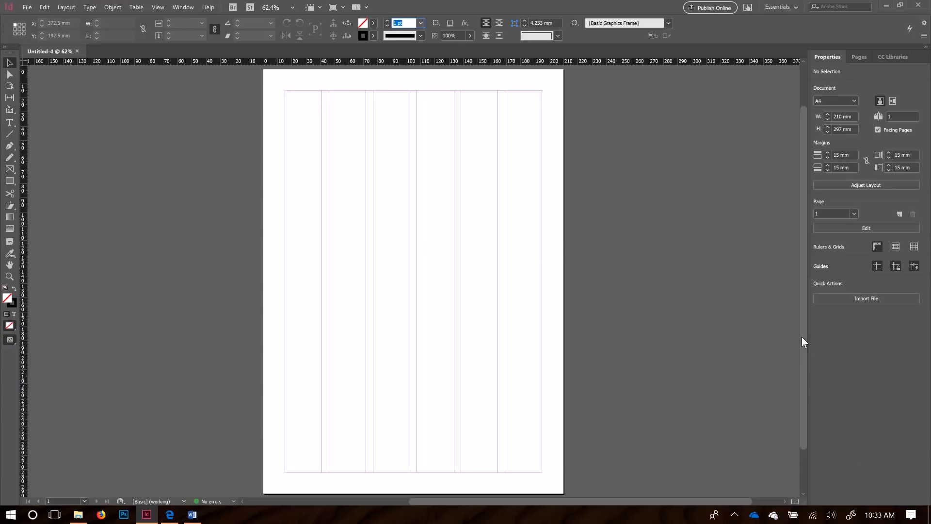
left_click(859, 57)
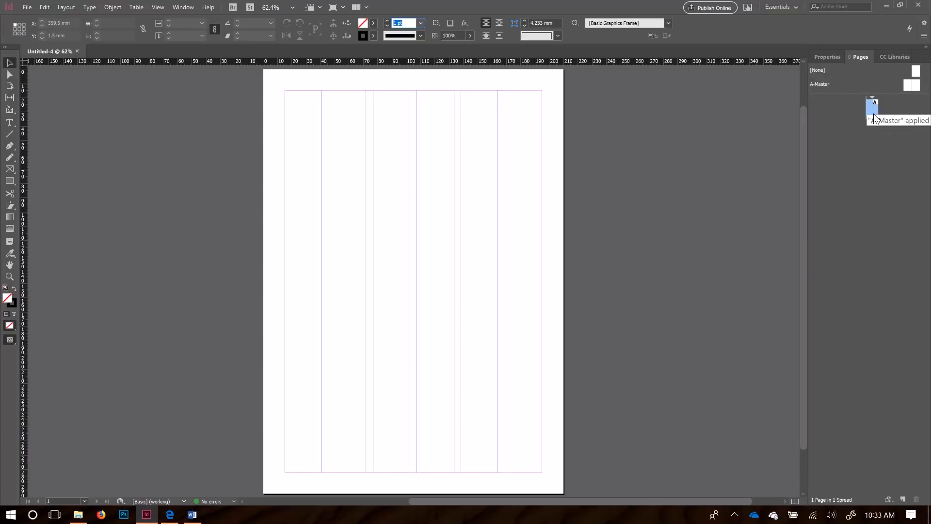
Step: Add three pages, giving page 1, a 2–3 spread and page 4
left_click(904, 499)
left_click(904, 499)
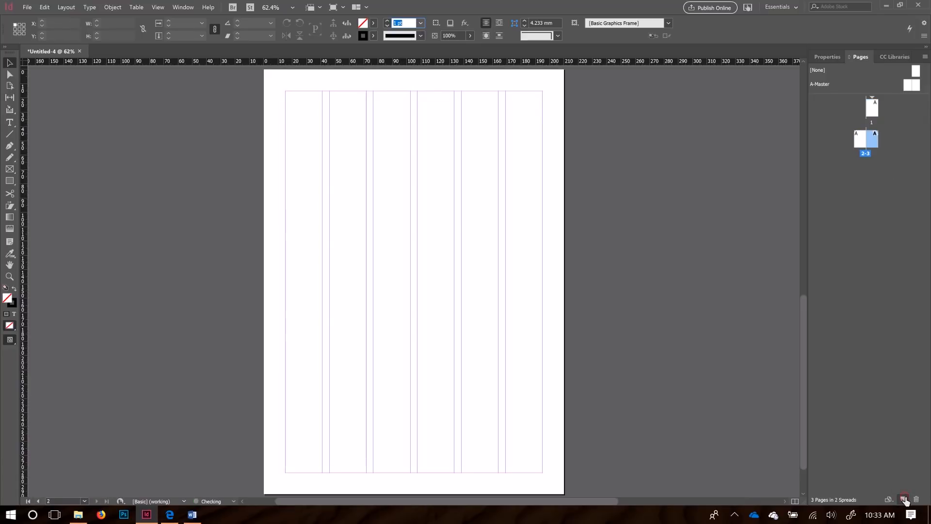
left_click(904, 500)
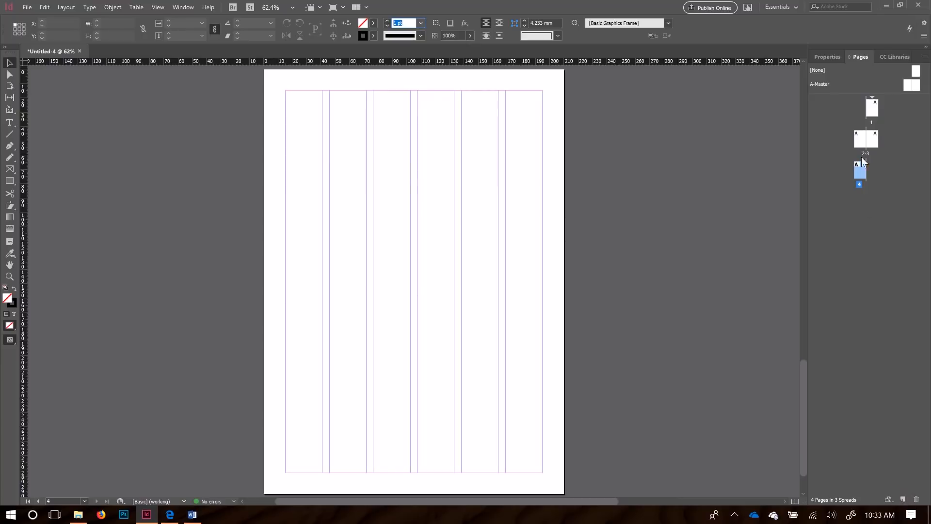
Step: Navigate through pages 1, 2–3 and 4 from the Pages panel
left_click(876, 112)
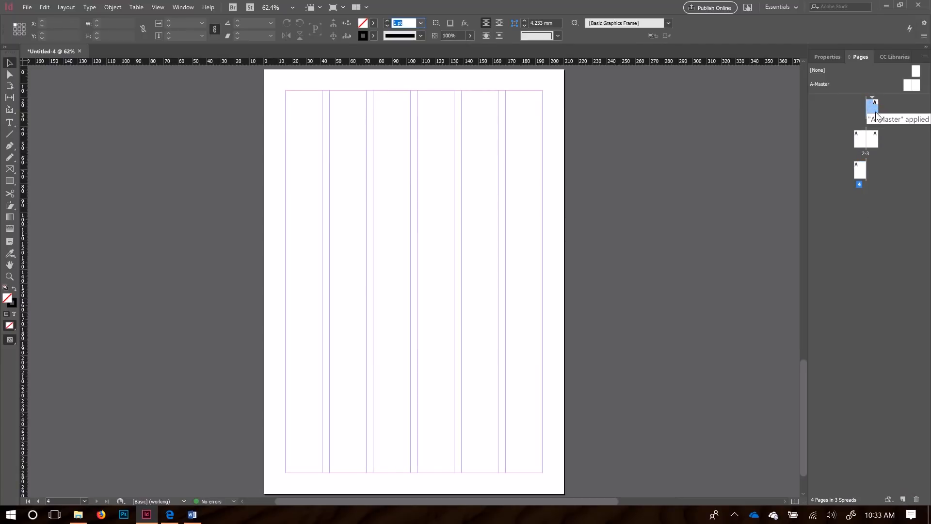
double_click(863, 142)
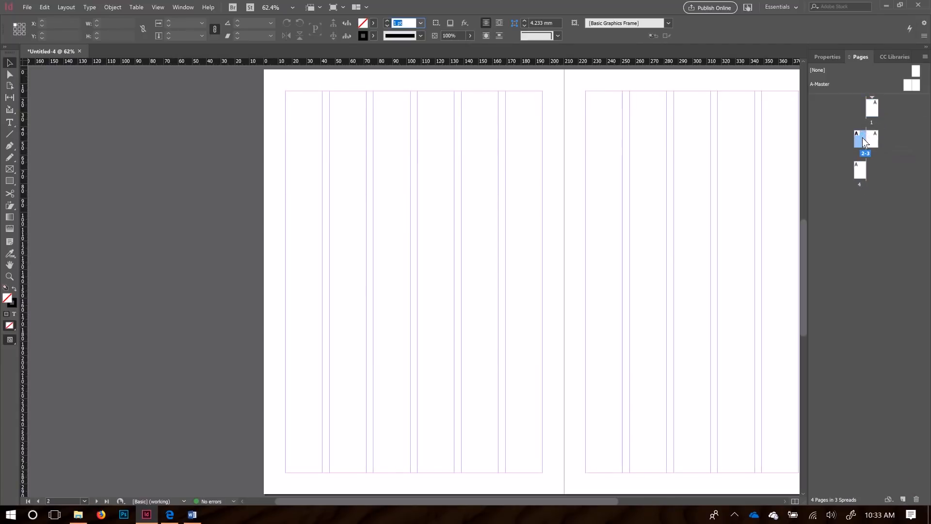
double_click(876, 142)
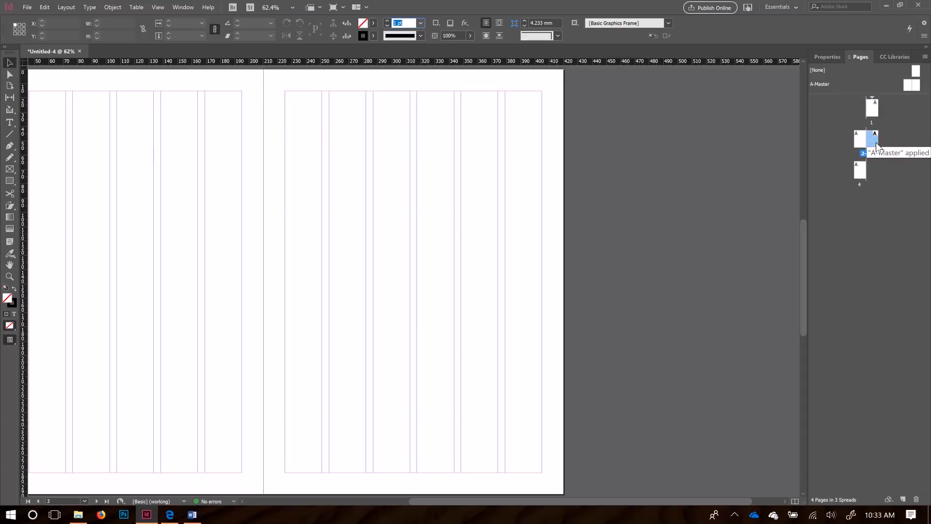
double_click(859, 169)
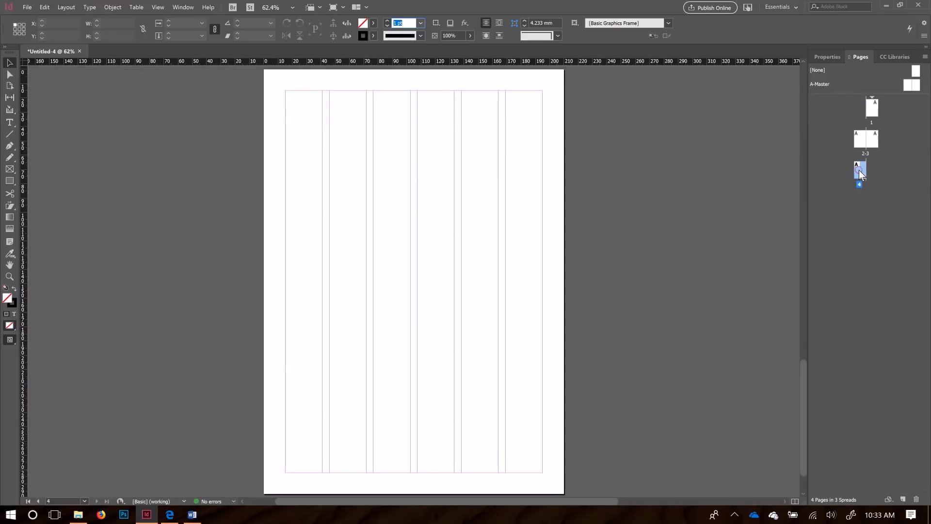
left_click(872, 110)
left_click(862, 142)
left_click(874, 139)
Step: Apply the A-Master parent page to page 1
left_click(29, 7)
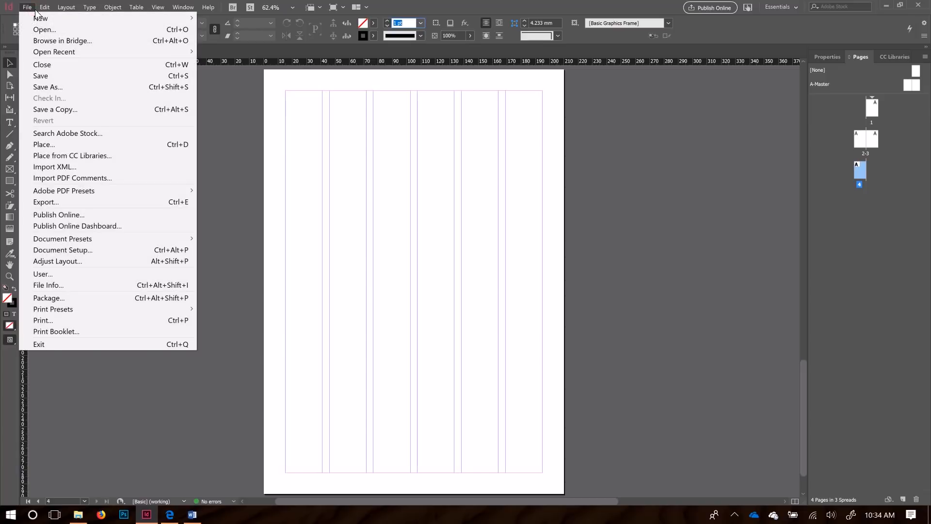
left_click(767, 37)
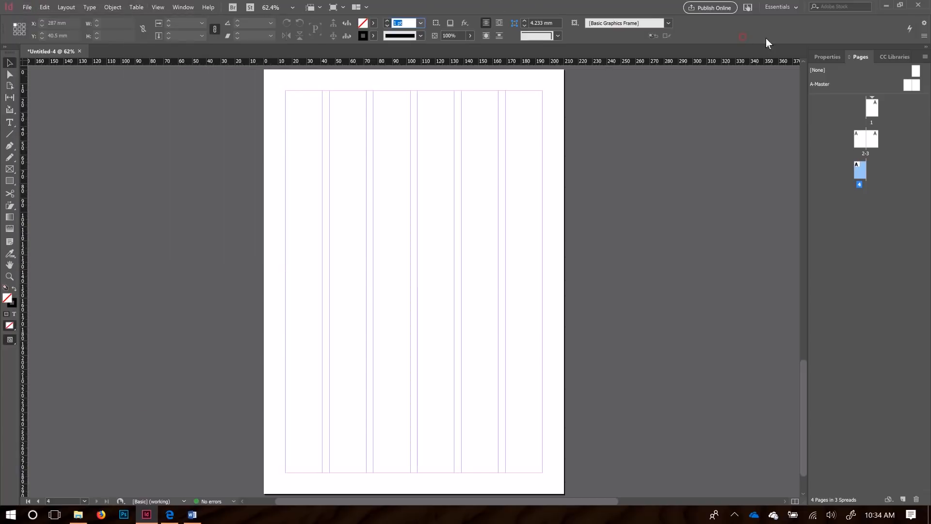
left_click(908, 86)
left_click_drag(908, 89, 874, 111)
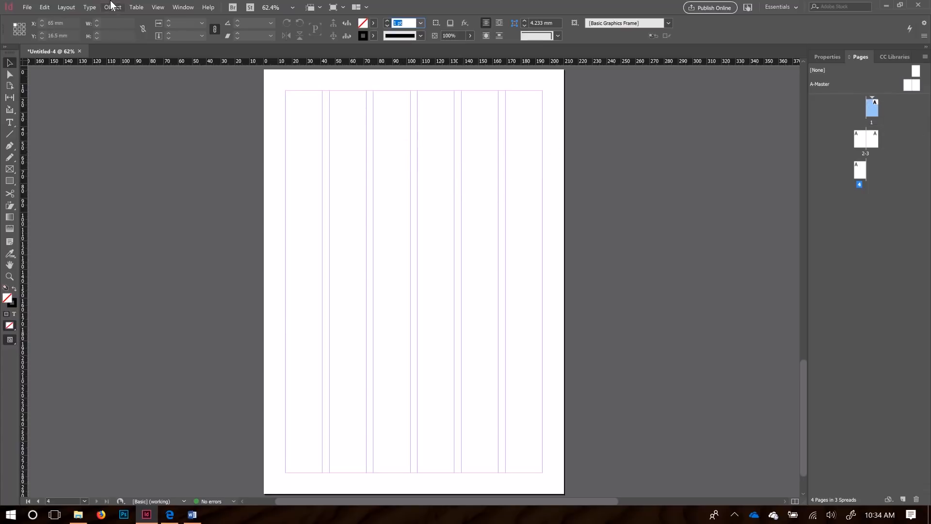
Step: Lower page 1 to 3 columns in Margins and Columns
left_click(61, 8)
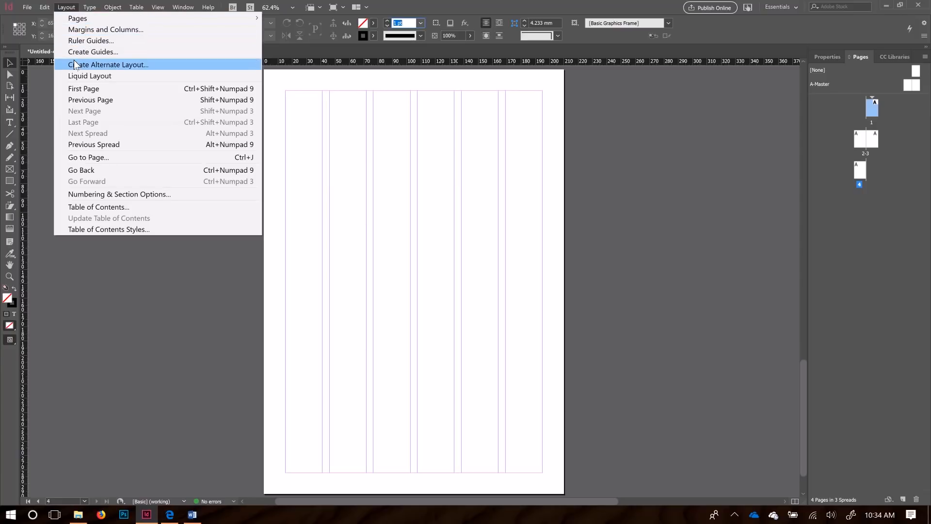
left_click(85, 30)
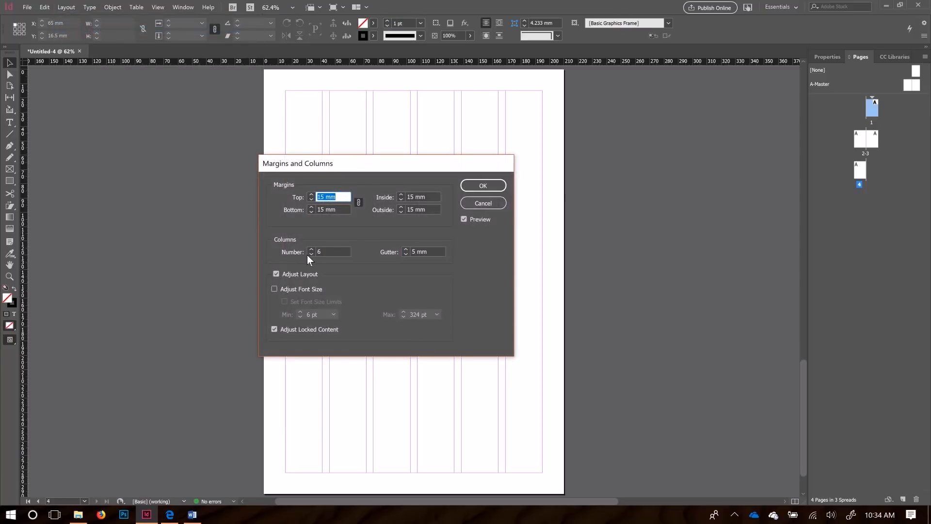
left_click(311, 253)
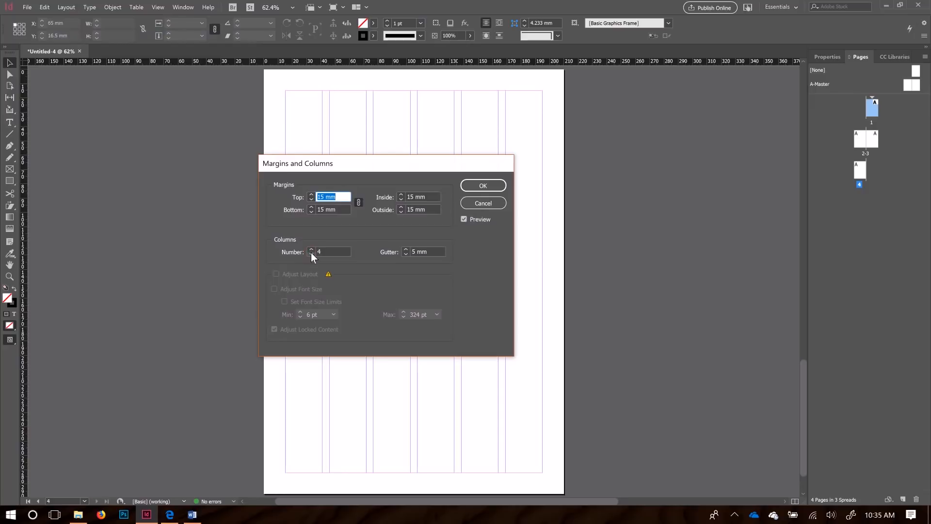
left_click(485, 186)
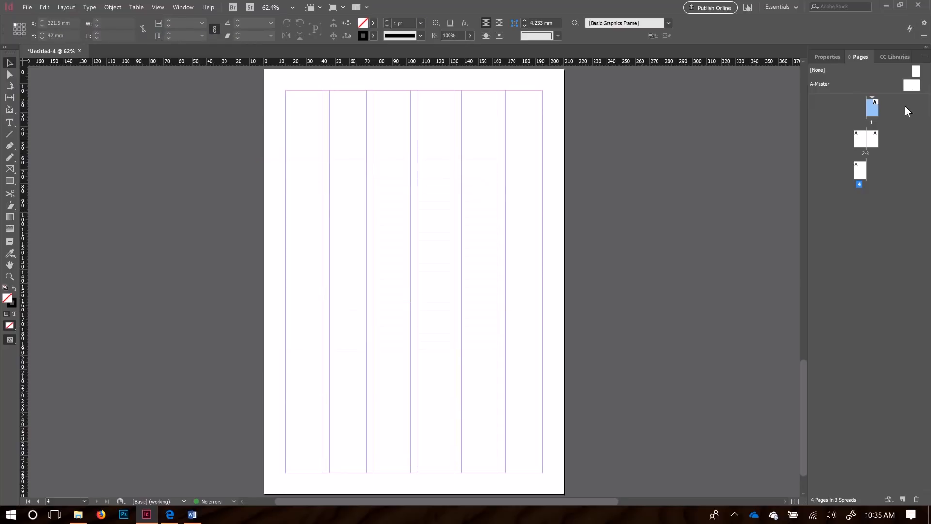
Step: Compare page 1 with the six-column pages 2–3 and 4
double_click(874, 107)
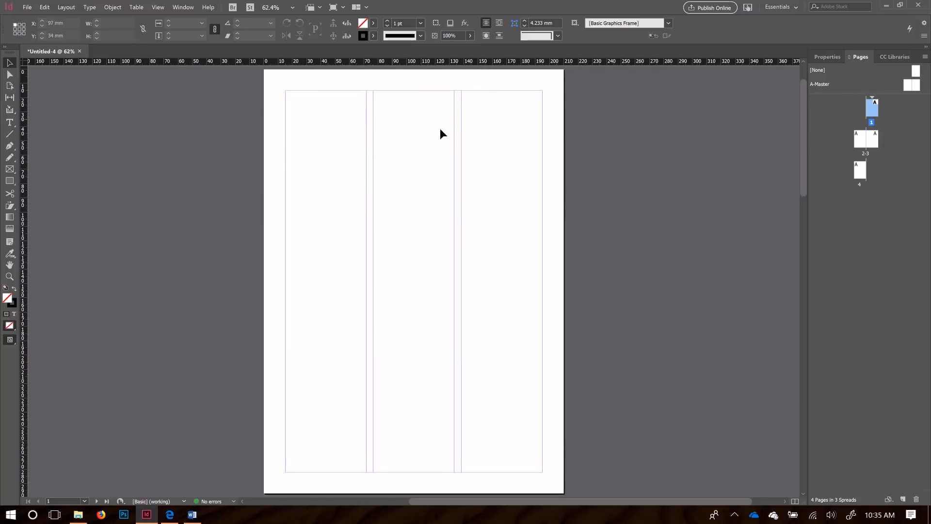
double_click(861, 144)
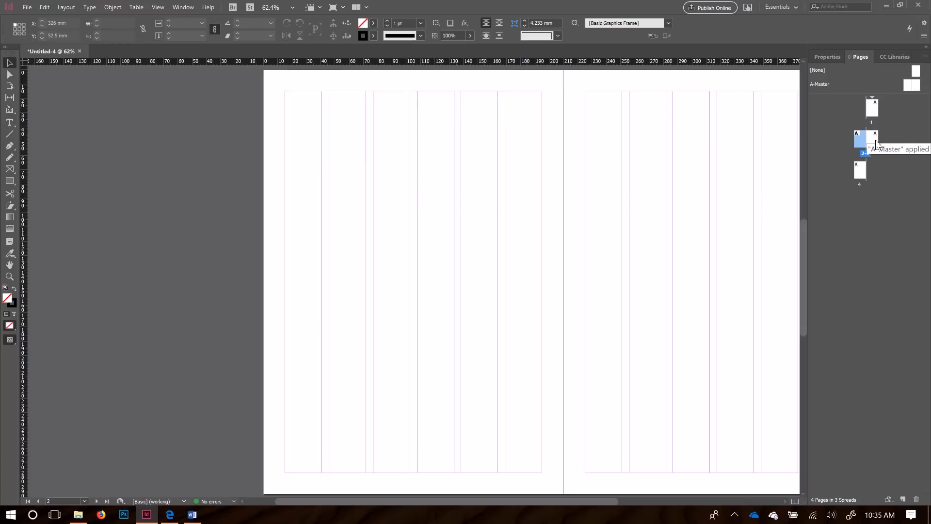
double_click(862, 171)
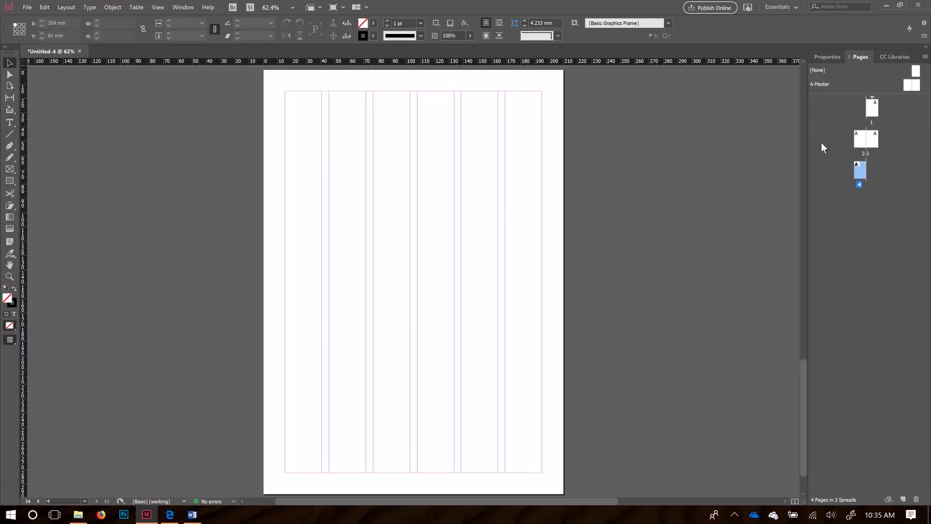
double_click(875, 114)
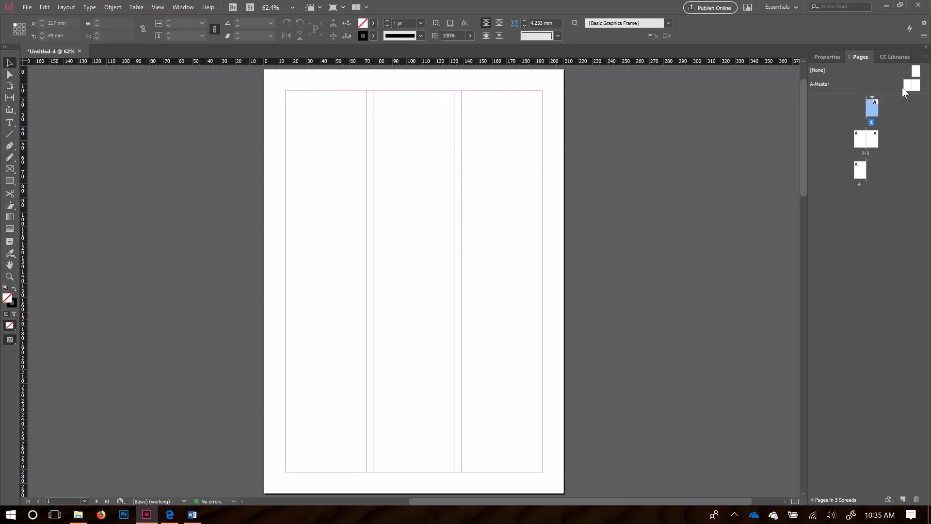
Step: Open the A-Master parent spread for editing with both six-column master pages selected
left_click(826, 84)
double_click(907, 88)
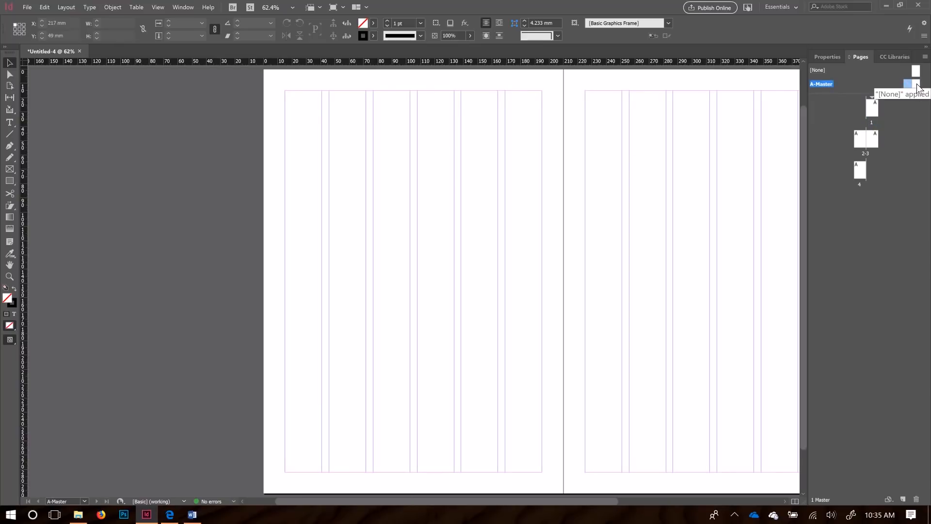
left_click(912, 91)
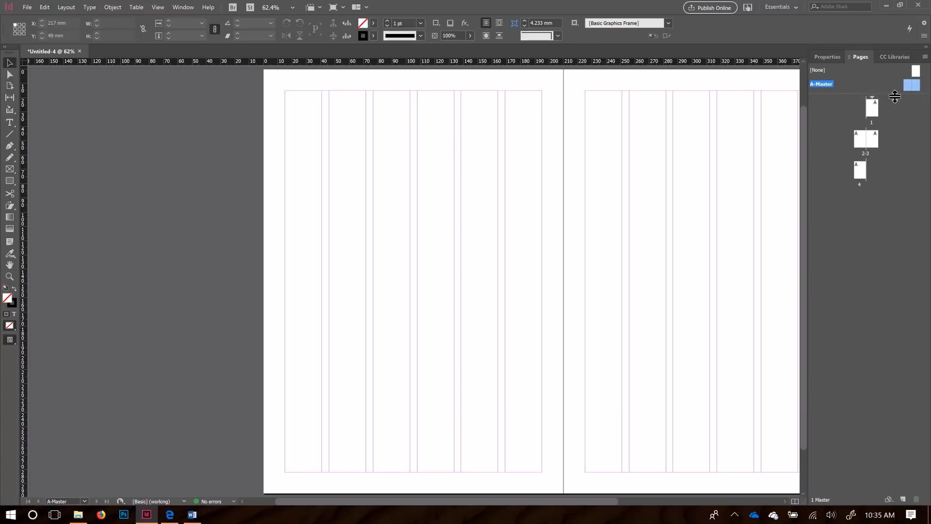
left_click_drag(895, 96, 894, 104)
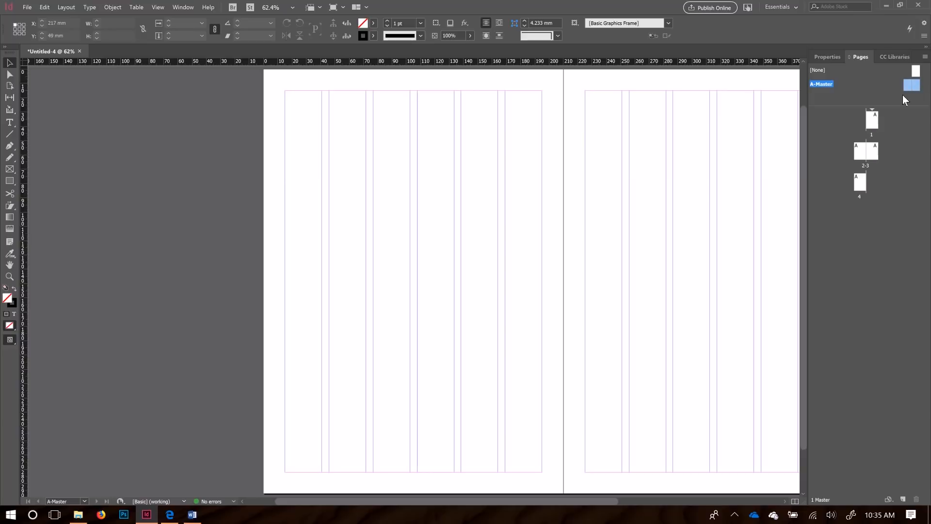
left_click(72, 7)
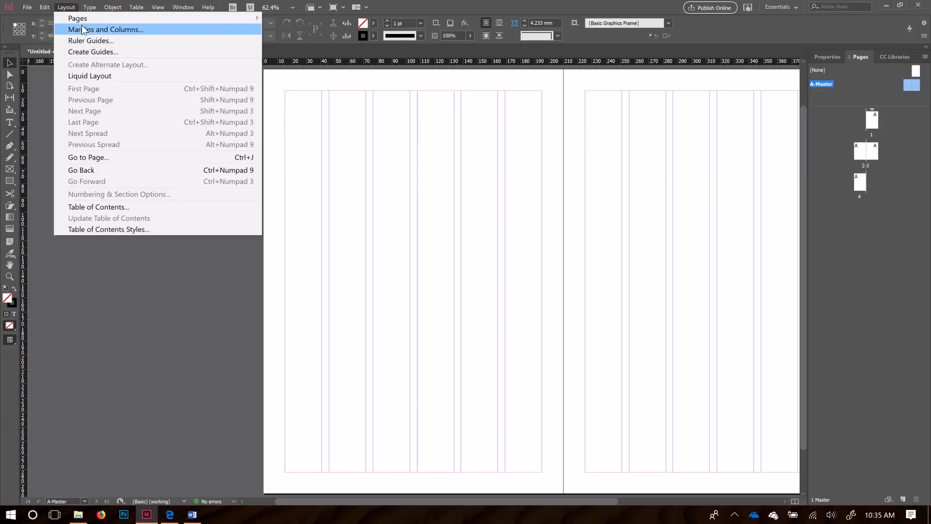
Step: Reduce the A-Master's column count from 6 to 3 in Margins and Columns
left_click(94, 30)
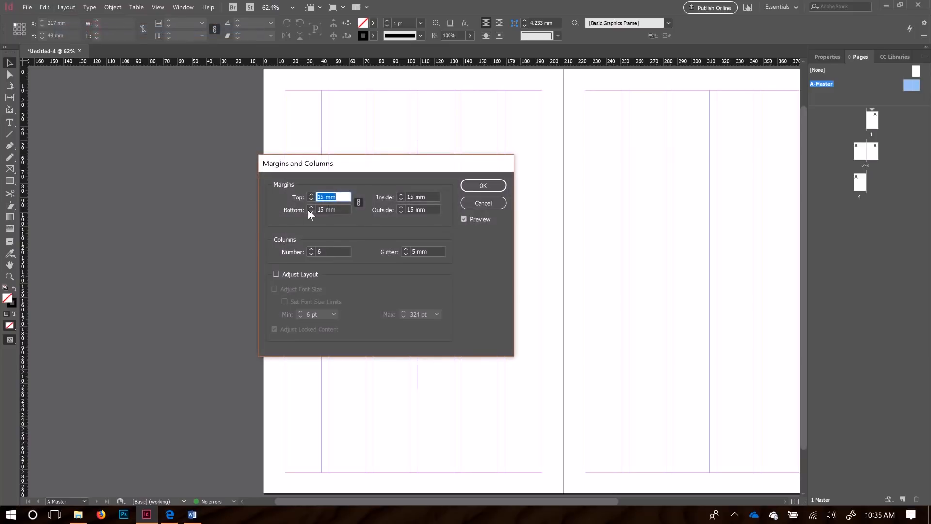
left_click(311, 255)
left_click(310, 255)
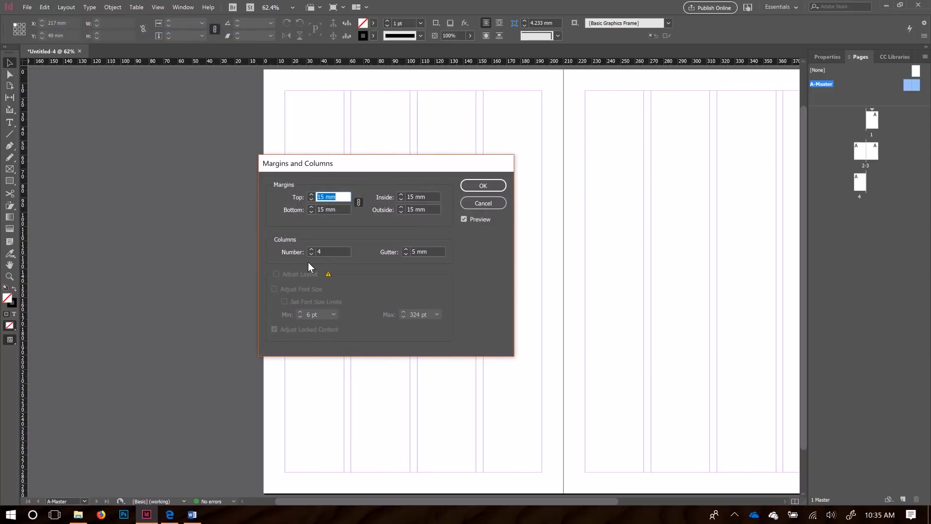
left_click(311, 255)
left_click(483, 186)
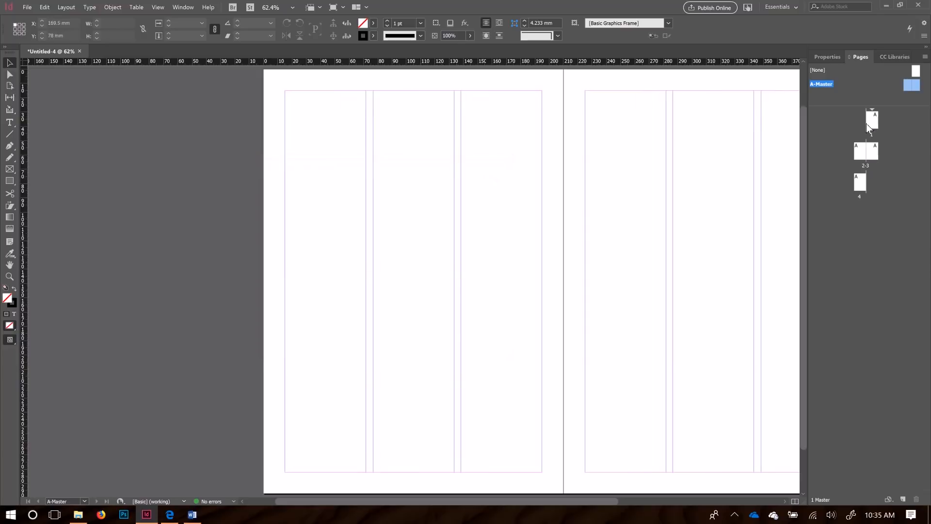
Step: Check pages 2-3, 4 and 1, then return to the A-Master spread
double_click(872, 151)
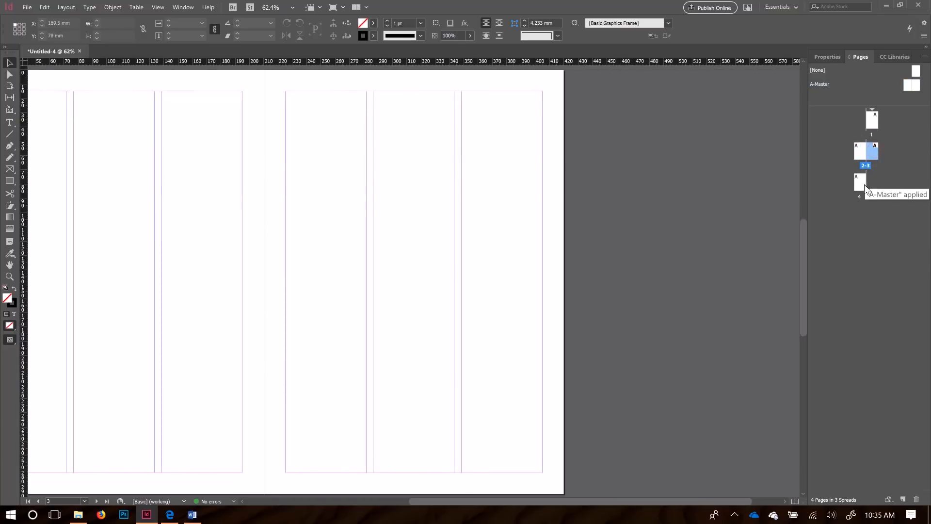
double_click(858, 180)
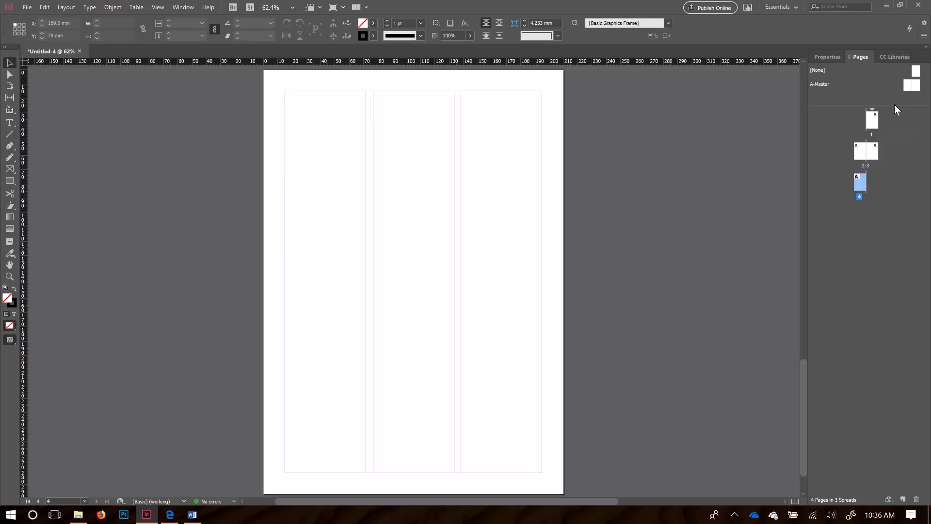
double_click(873, 124)
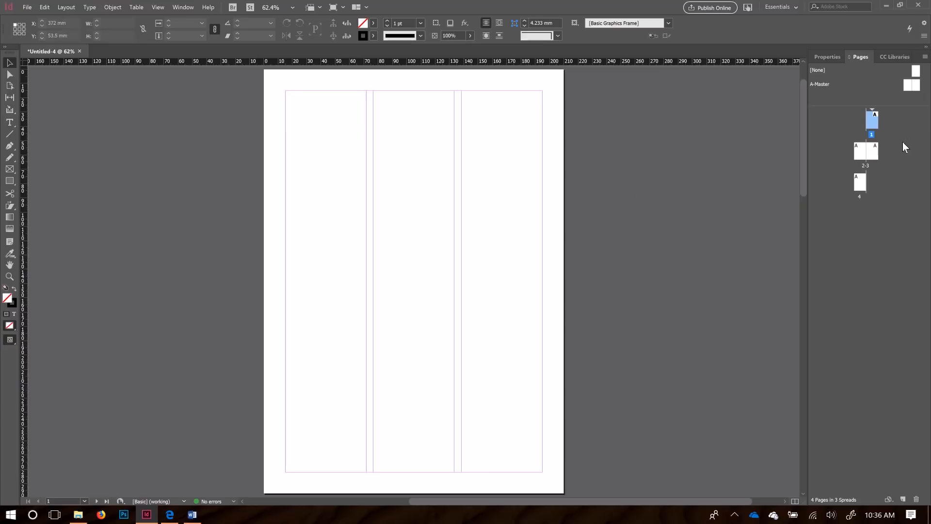
double_click(909, 88)
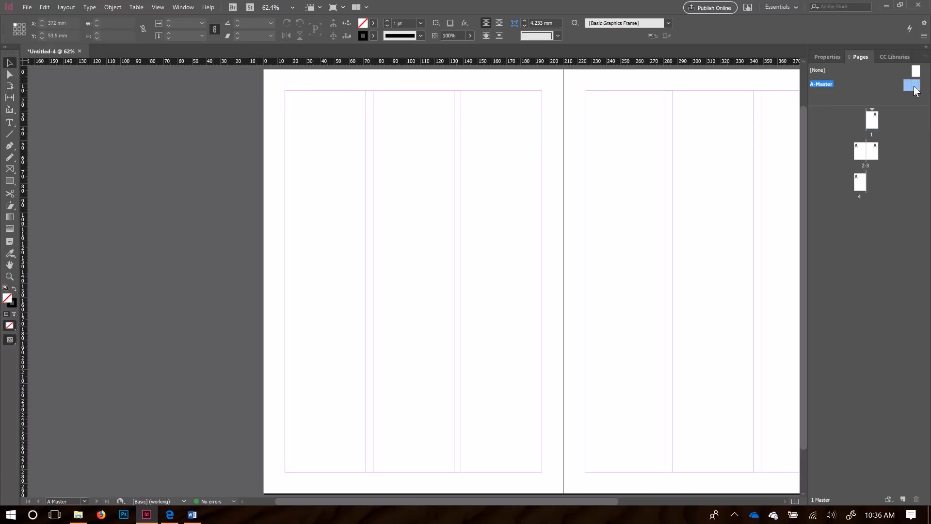
Step: Set the A-Master back to 6 columns and return to page 1
left_click(112, 7)
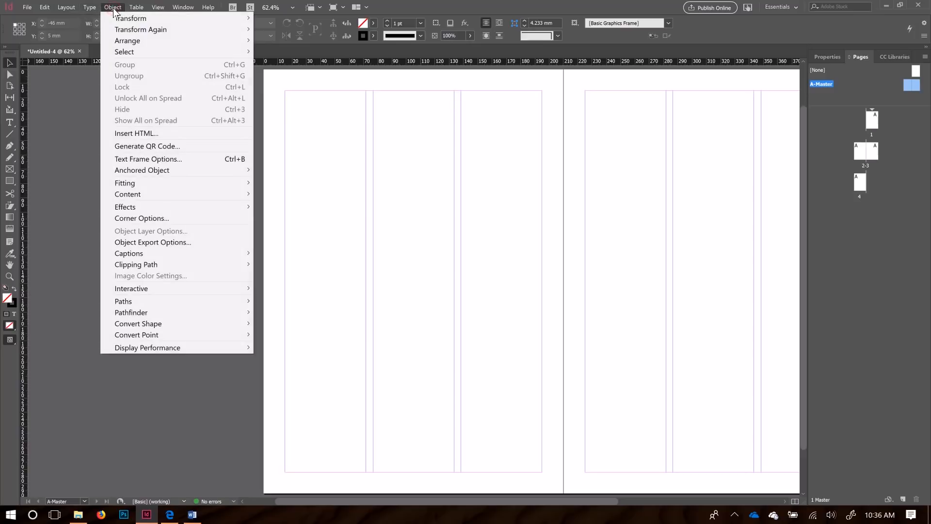
left_click(85, 30)
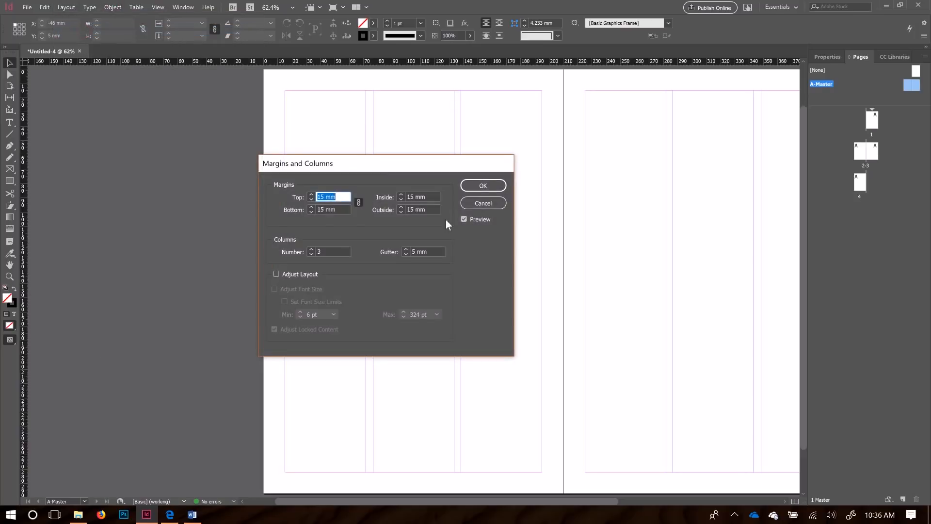
left_click(309, 249)
left_click(309, 249)
left_click(309, 249)
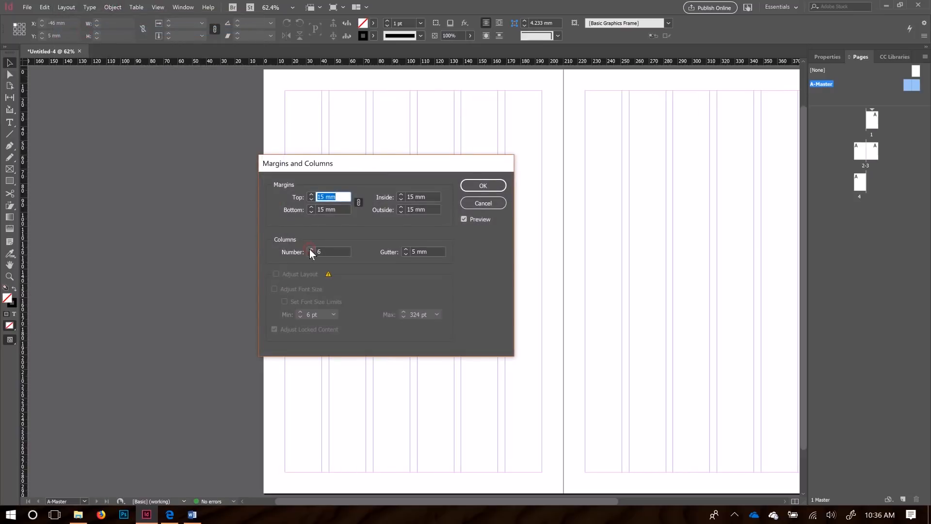
left_click(477, 186)
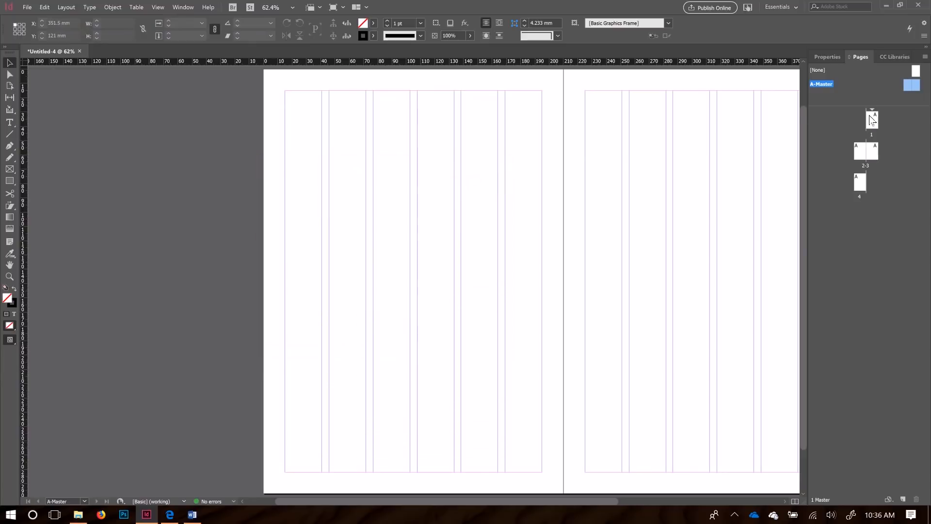
double_click(872, 124)
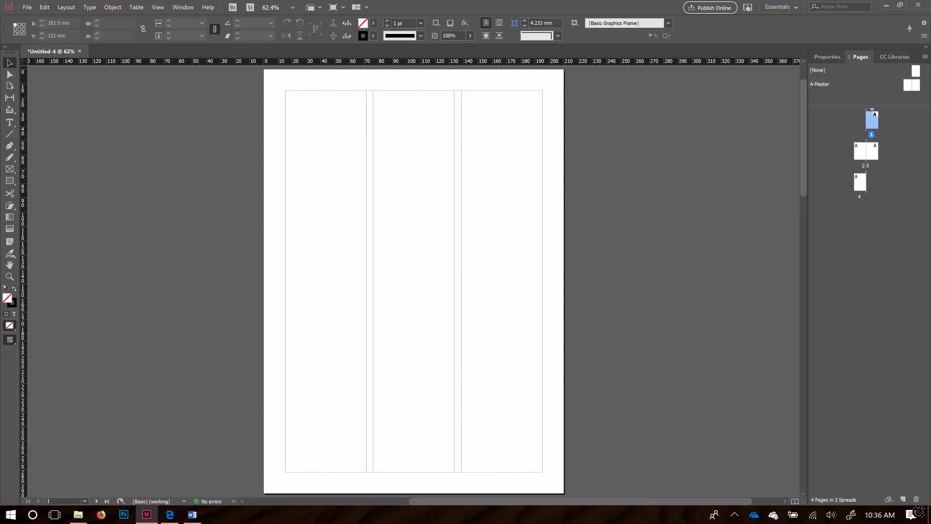
Step: Delete page 1 and then page 3, leaving two A-Master pages
left_click(916, 499)
left_click(874, 151)
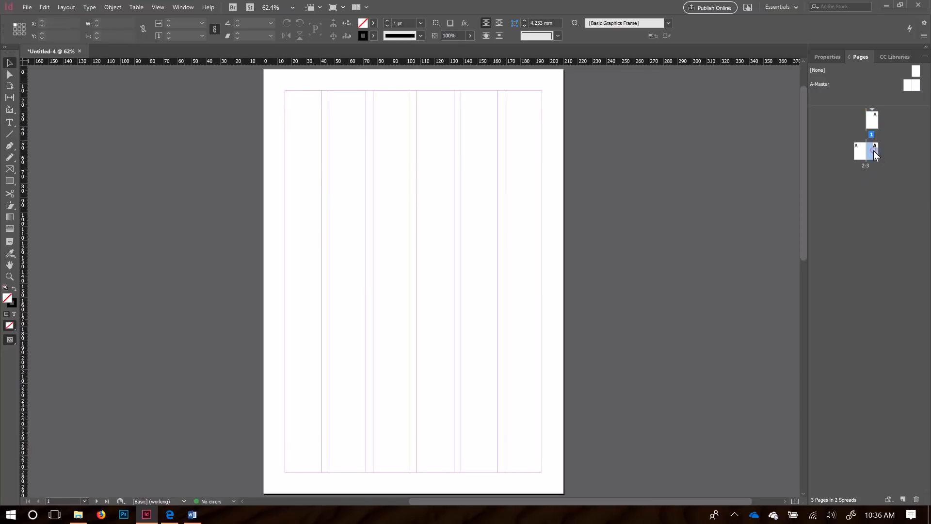
left_click(916, 499)
left_click(864, 156)
left_click(874, 124)
Step: Copy all the sample menu text from the Word document and paste it onto page 1
left_click(859, 154)
left_click(876, 122)
left_click(193, 515)
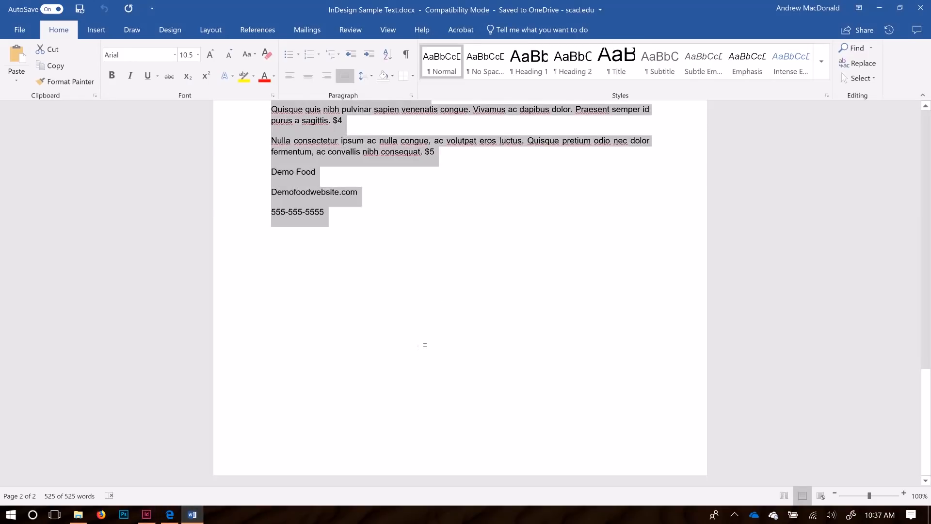
left_click(425, 345)
key("ctrl+a")
left_click(146, 515)
key("ctrl+v")
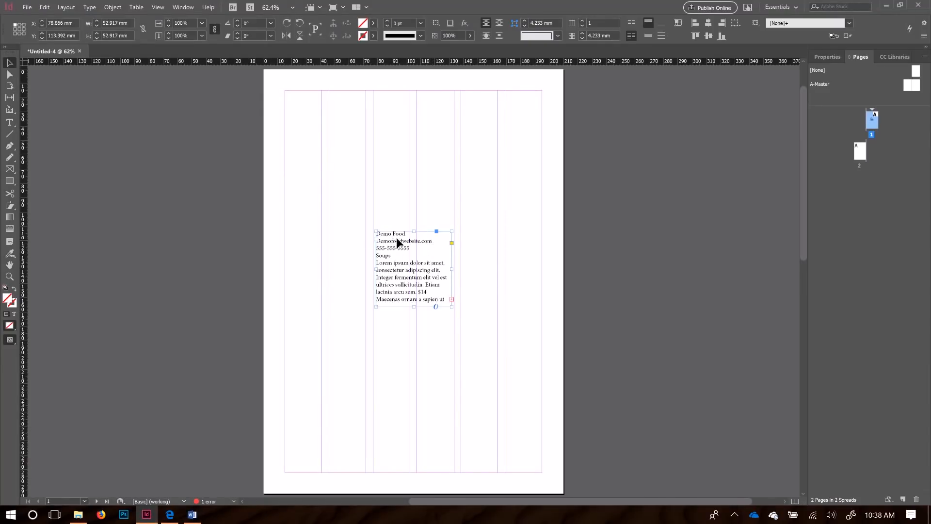
Step: Move the text frame to the top-left margin and flow its overset text into a margin-wide frame
left_click_drag(380, 232, 306, 160)
left_click_drag(389, 252, 367, 177)
left_click_drag(359, 238, 362, 350)
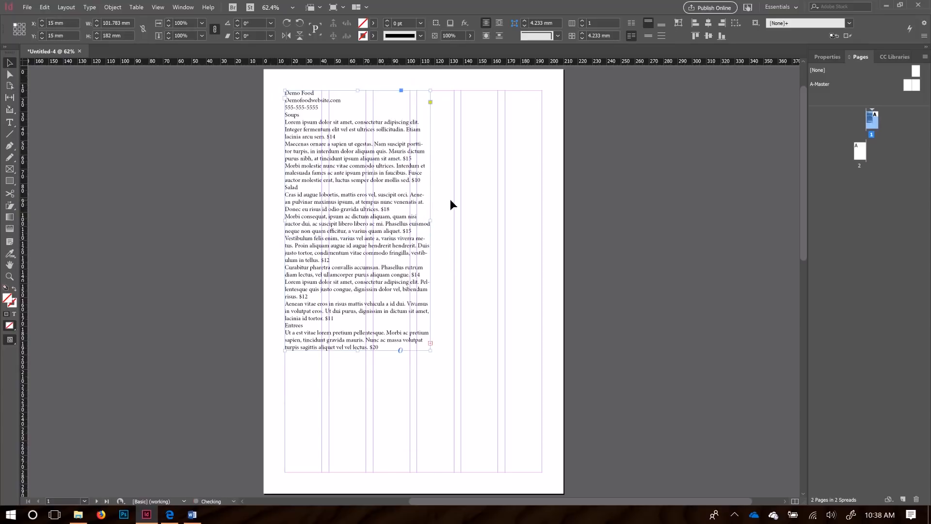
left_click(430, 344)
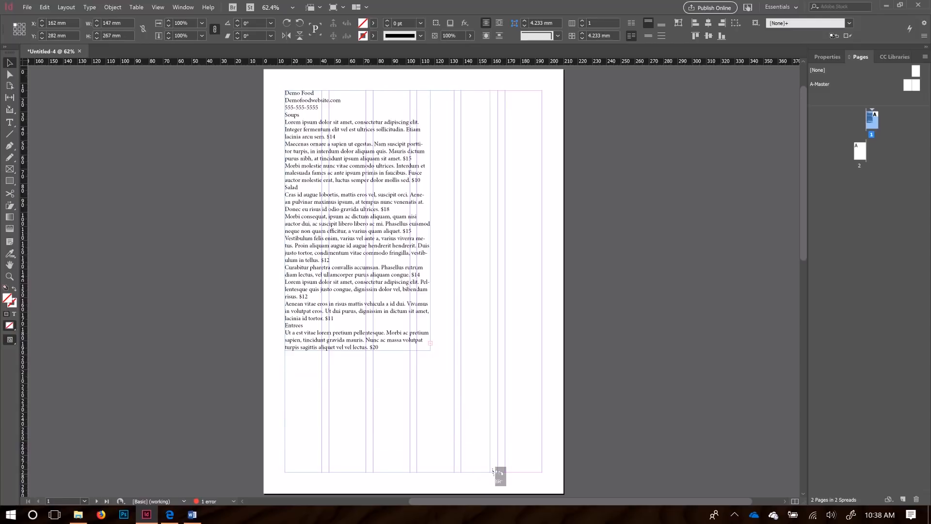
left_click(453, 473)
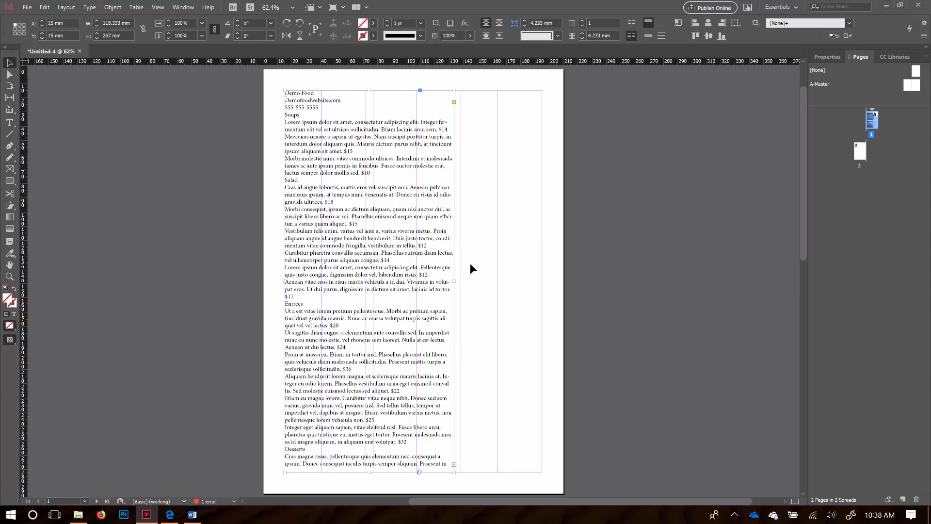
left_click(538, 287)
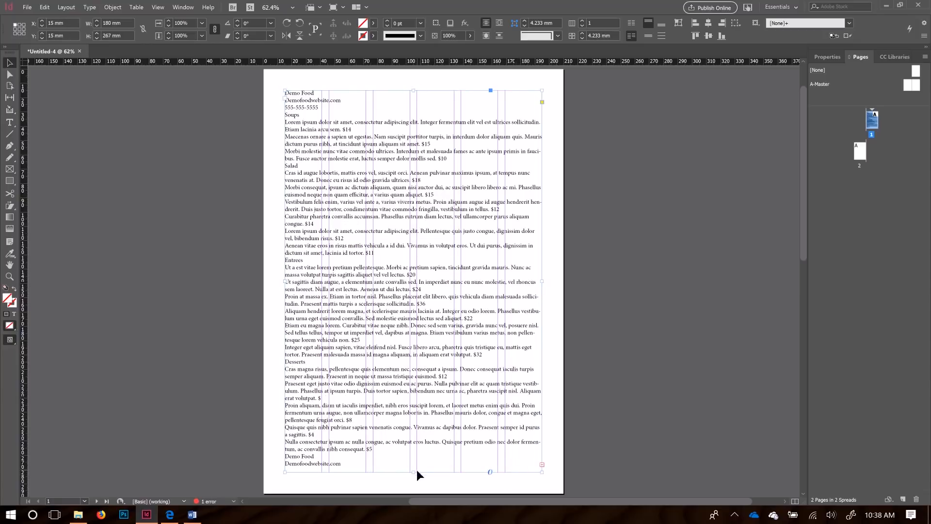
Step: Adjust the frame's bottom edge so it measures 180 × 285.5 mm with no overset text
scroll(417, 469, "down", 5)
left_click_drag(414, 366, 420, 451)
scroll(450, 290, "up", 2)
scroll(451, 291, "up", 4)
scroll(400, 357, "down", 6)
left_click_drag(414, 452, 420, 391)
scroll(422, 339, "up", 7)
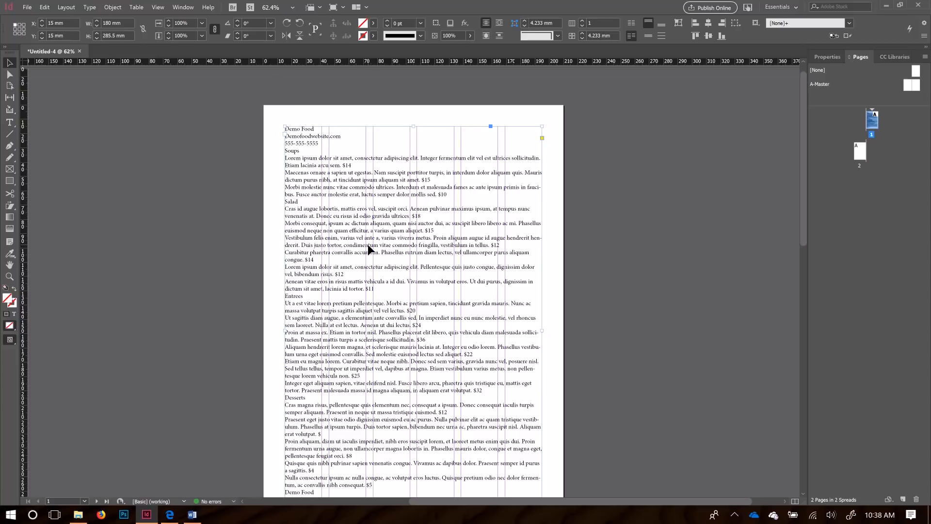
Step: Narrow the menu text frame to 87.5 mm and shorten it to fit the left column
scroll(368, 244, "down", 2)
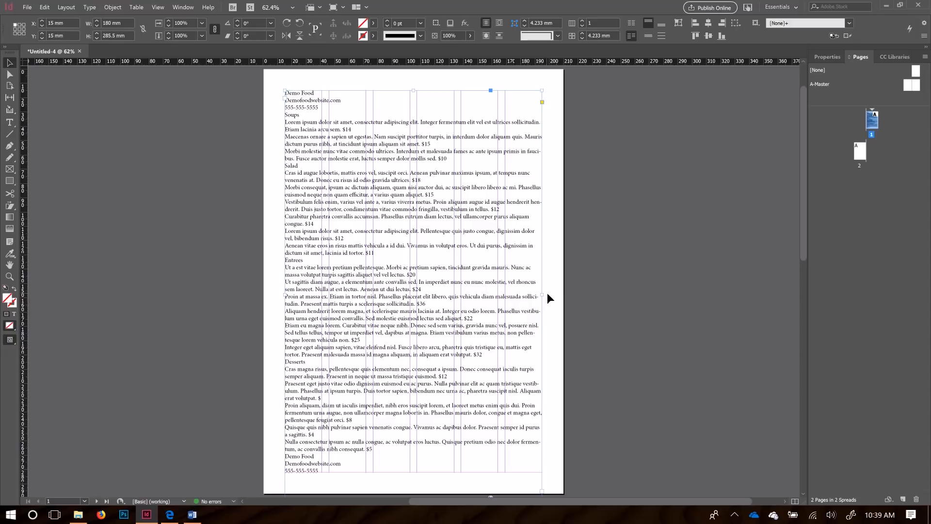
left_click_drag(543, 296, 406, 299)
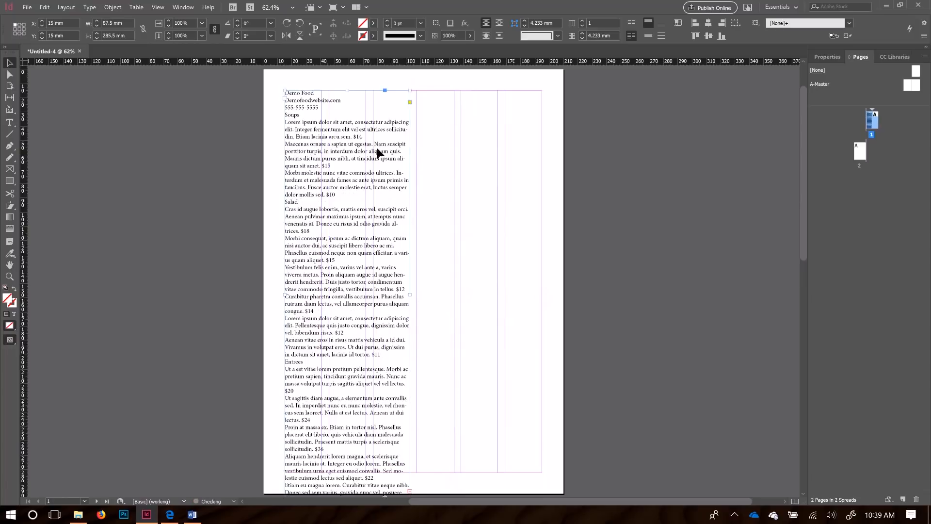
scroll(292, 320, "down", 1)
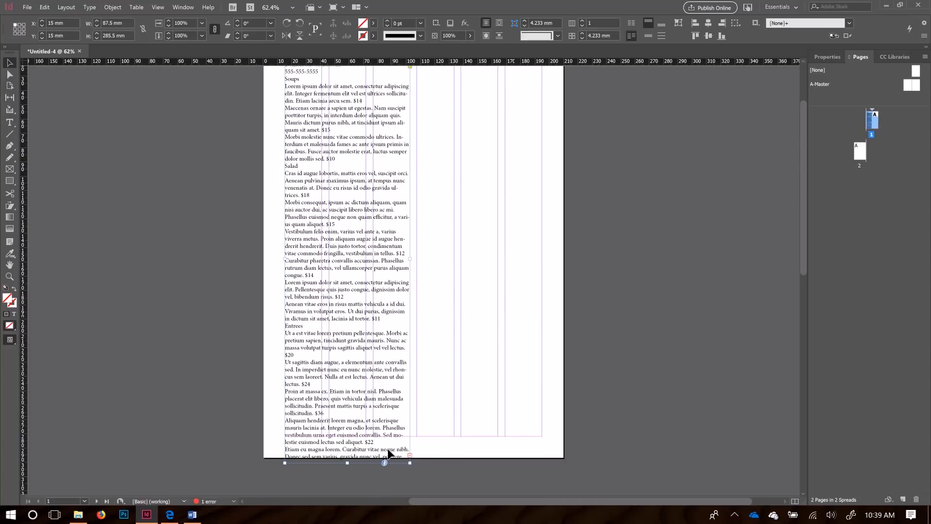
left_click_drag(348, 464, 349, 436)
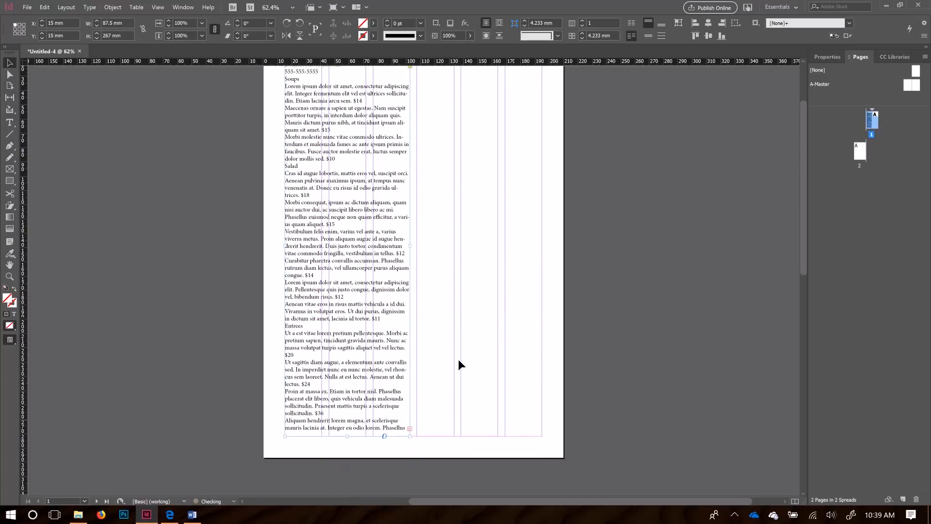
Step: Draw an empty text frame at the top of the right column
left_click(9, 123)
scroll(441, 194, "up", 2)
left_click_drag(418, 126, 542, 317)
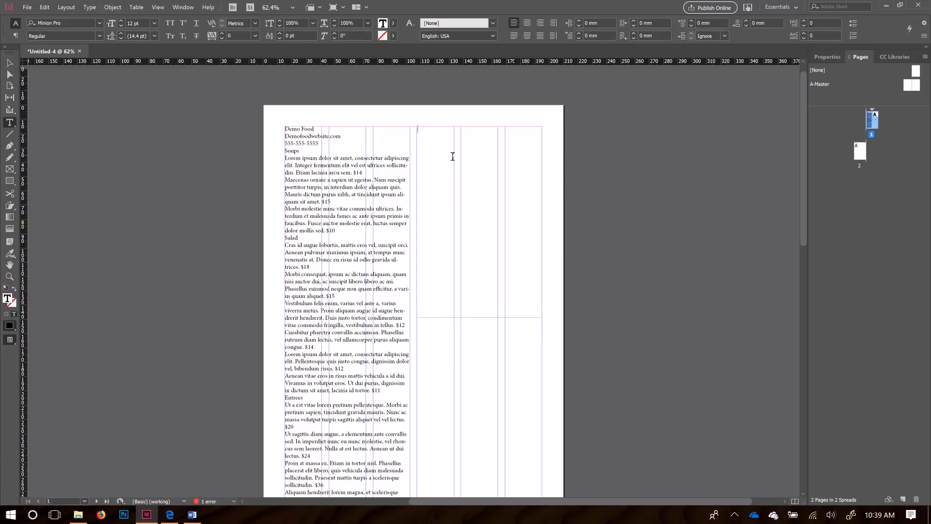
Step: Thread the left frame's overflow text into the right column's frame
left_click(8, 67)
scroll(358, 248, "down", 2)
left_click(343, 217)
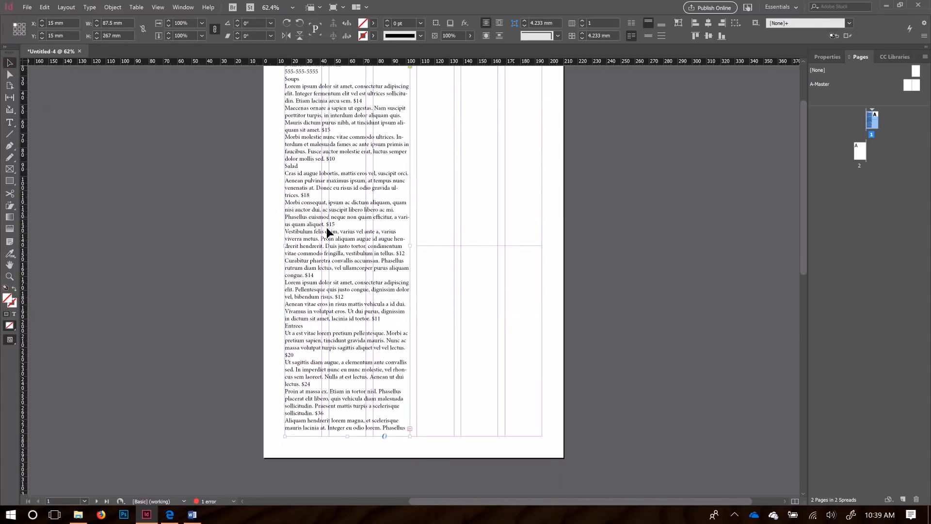
left_click(409, 428)
left_click(470, 236)
left_click(371, 373)
left_click(410, 429)
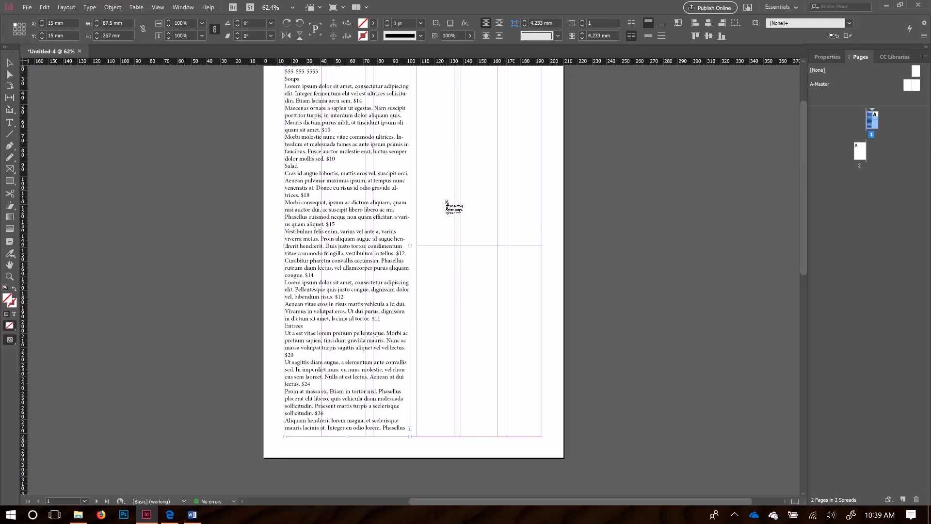
left_click(446, 203)
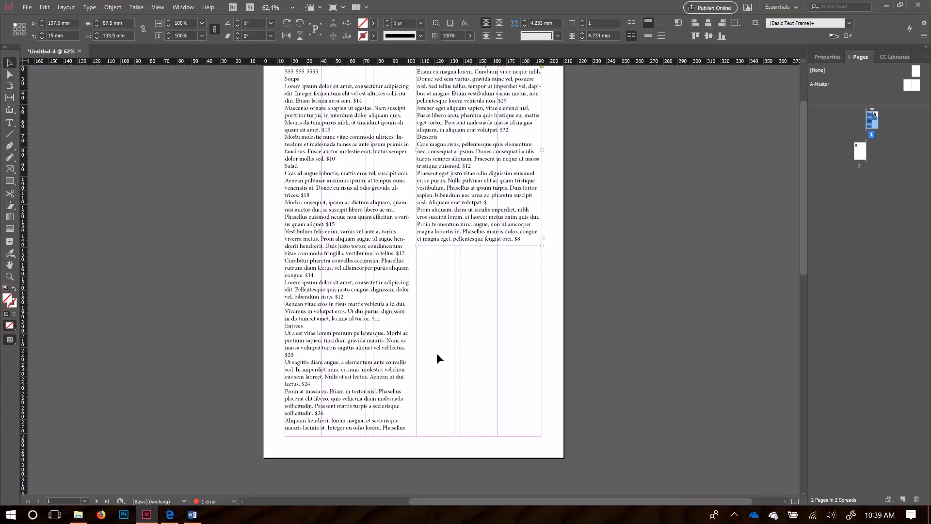
Step: Extend the right frame down the page and shorten the left frame so text flows across
left_click(353, 410)
scroll(475, 172, "up", 2)
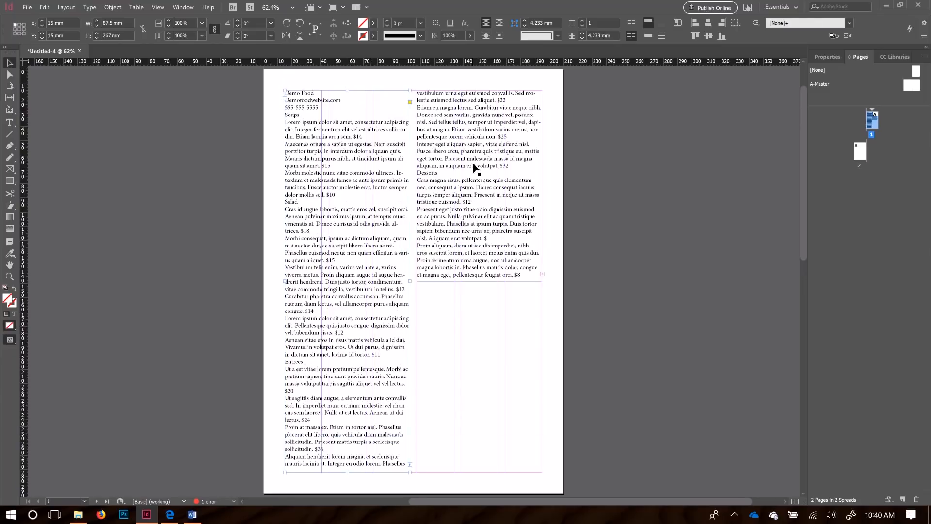
left_click(478, 283)
left_click_drag(477, 282, 477, 476)
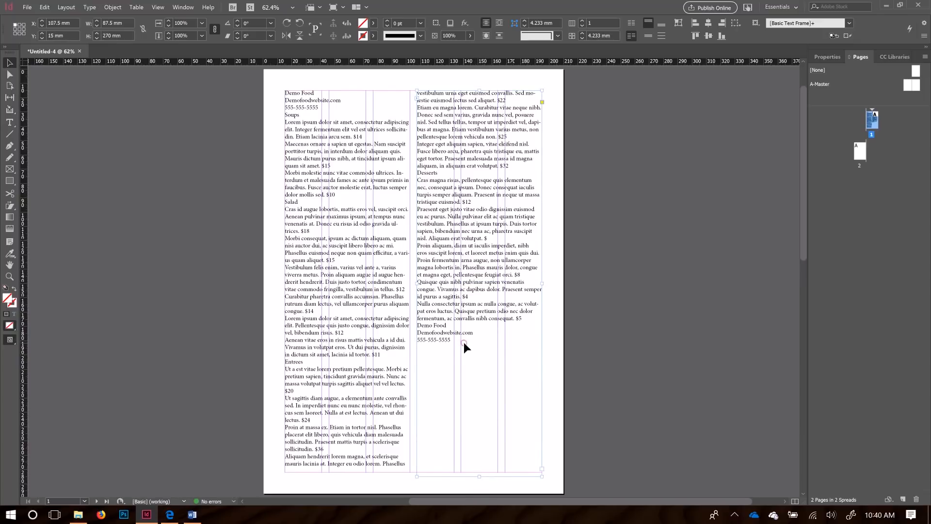
left_click(343, 471)
left_click_drag(348, 471, 354, 430)
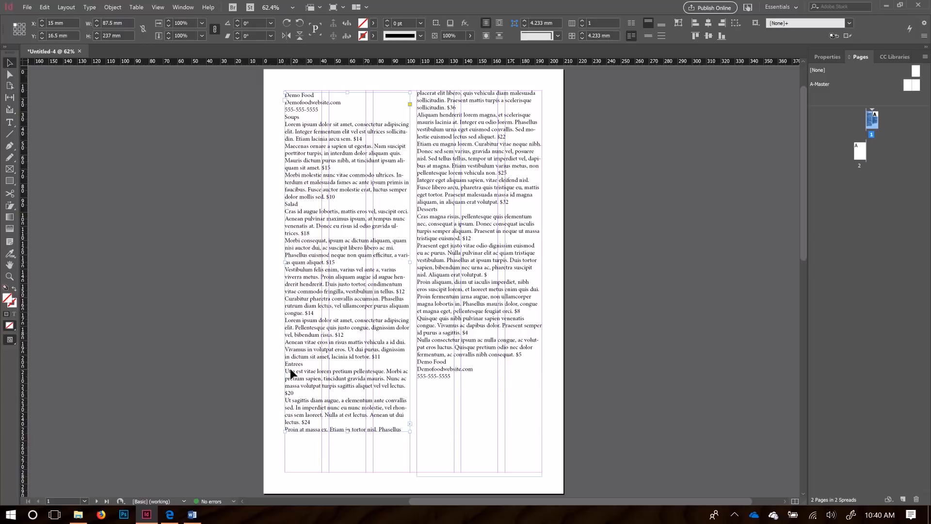
Step: Delete the right text frame, resize the menu frame to 79.5 × 220 mm, and select the Soups text
left_click(487, 245)
key("Delete")
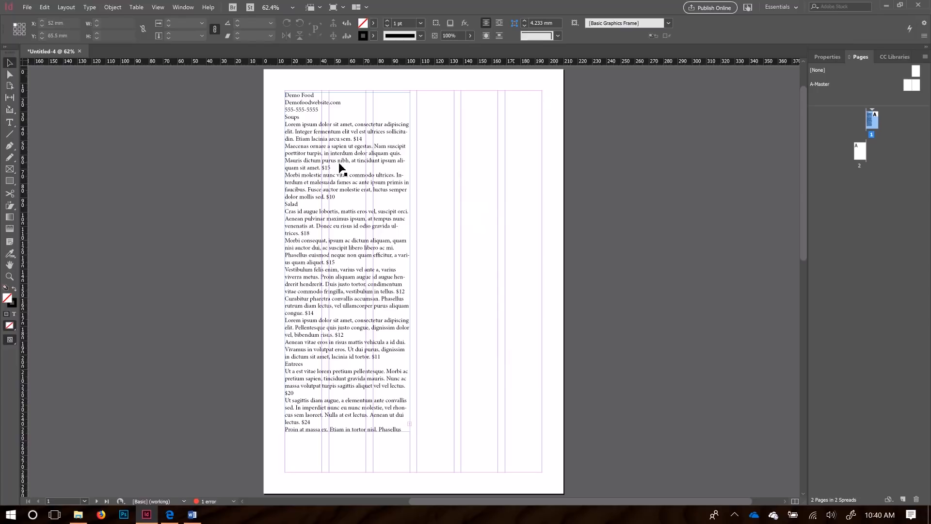
left_click(391, 400)
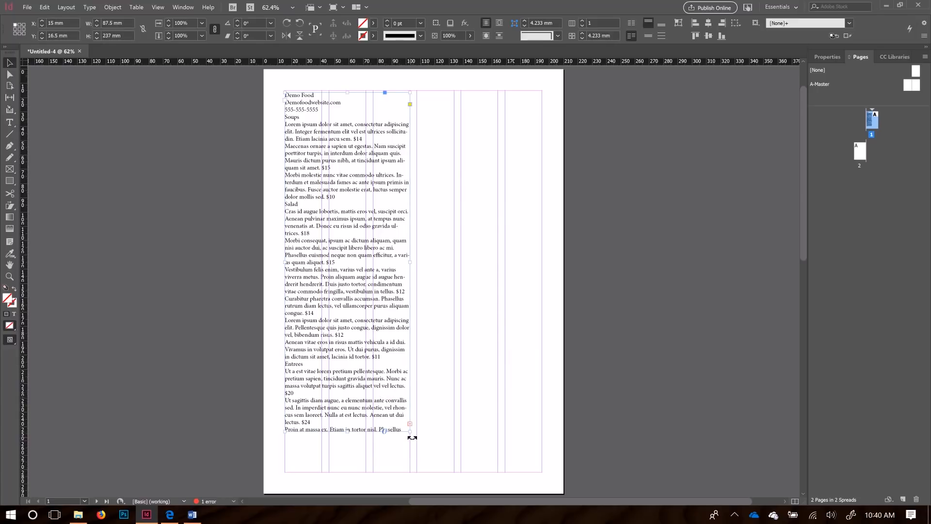
left_click_drag(411, 436, 398, 407)
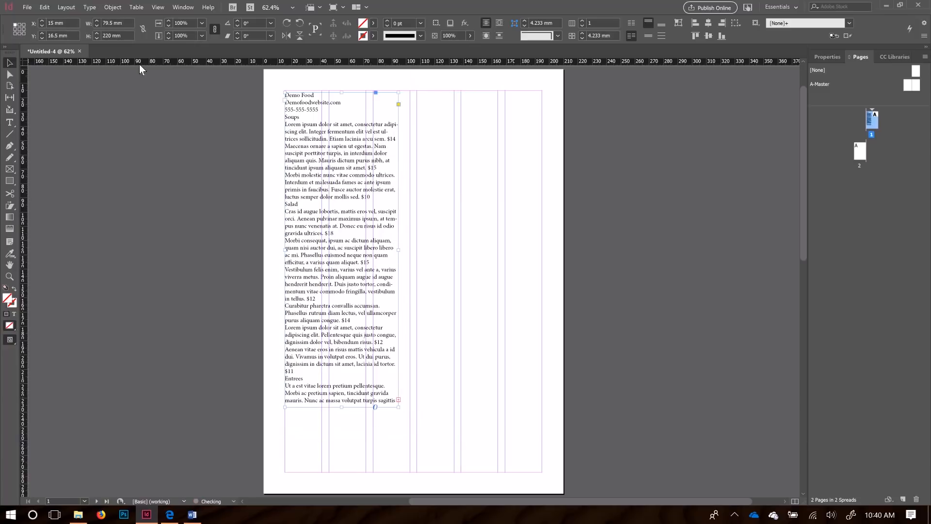
double_click(299, 192)
left_click_drag(372, 197, 284, 118)
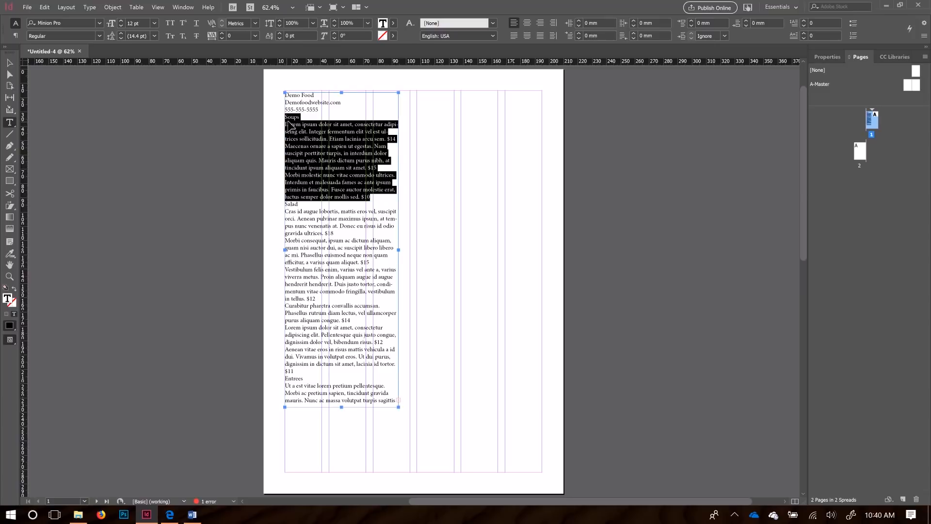
Step: Cut the Soups and Salad sections into their own frames and stack Soups above Salad
key("ctrl+x")
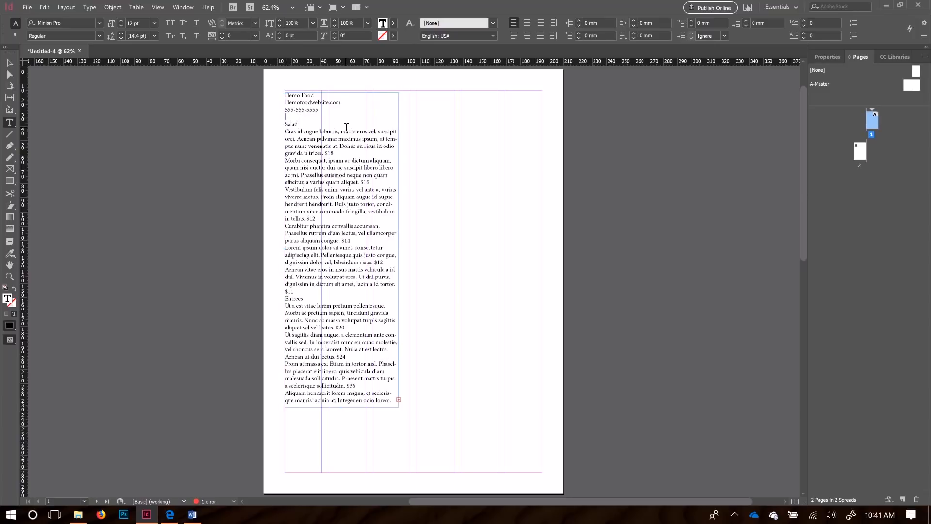
left_click(416, 117)
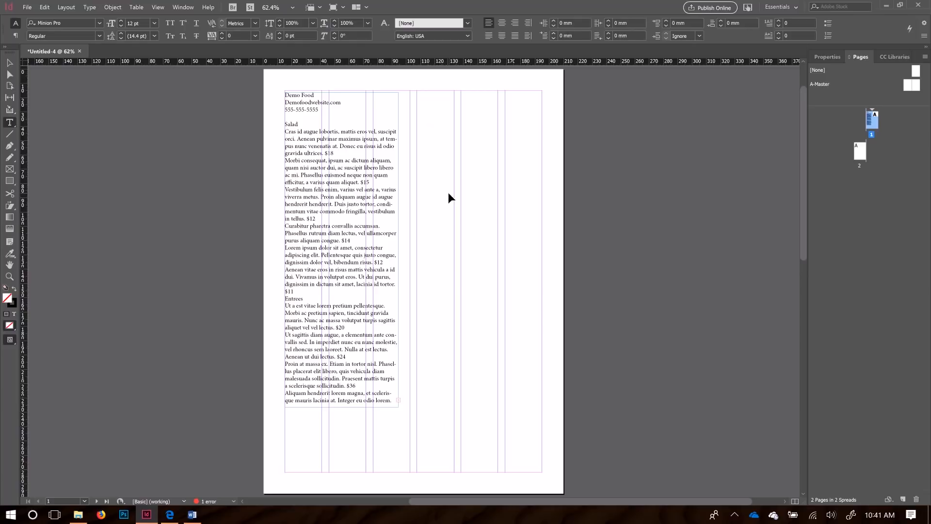
key("ctrl+v")
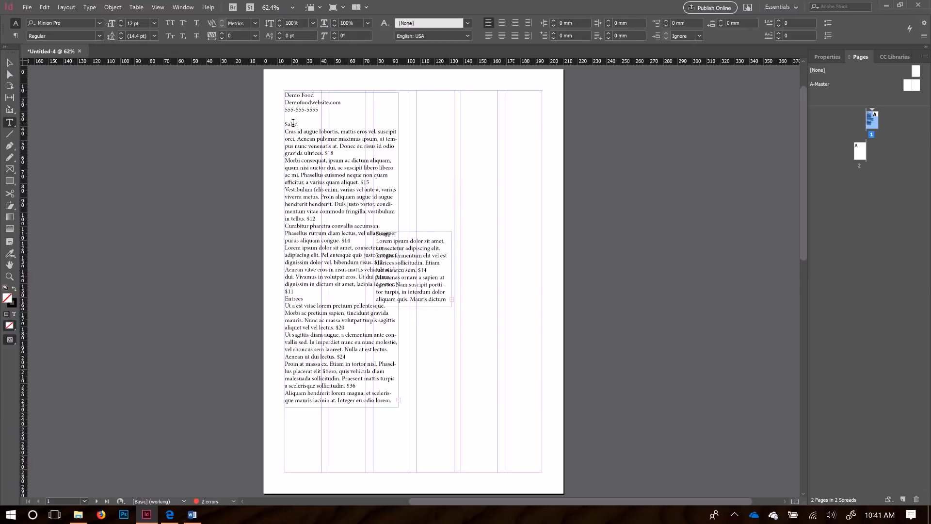
mouse_move(285, 124)
left_mouse_down()
mouse_move(335, 153)
mouse_move(349, 226)
mouse_move(301, 292)
left_mouse_up()
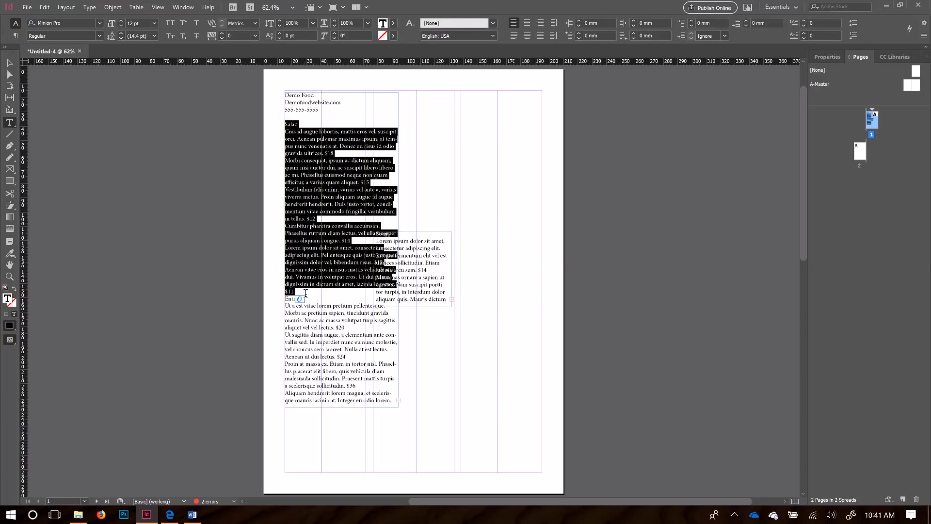
key("ctrl+x")
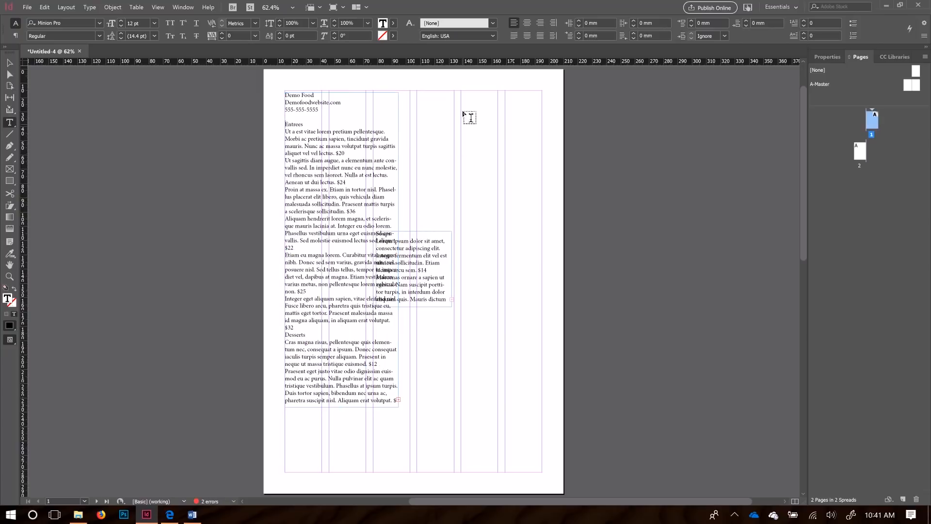
left_click(460, 99)
key("ctrl+v")
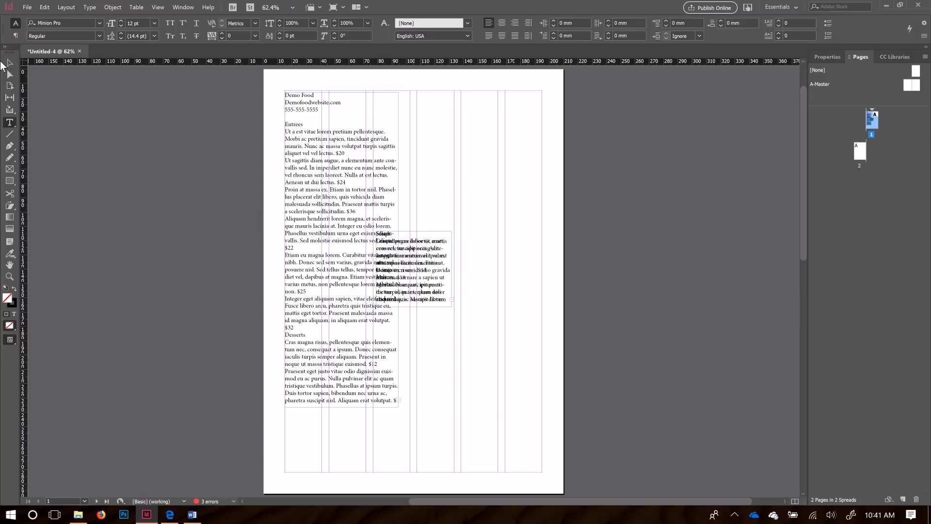
left_click(10, 63)
left_click_drag(418, 258, 523, 278)
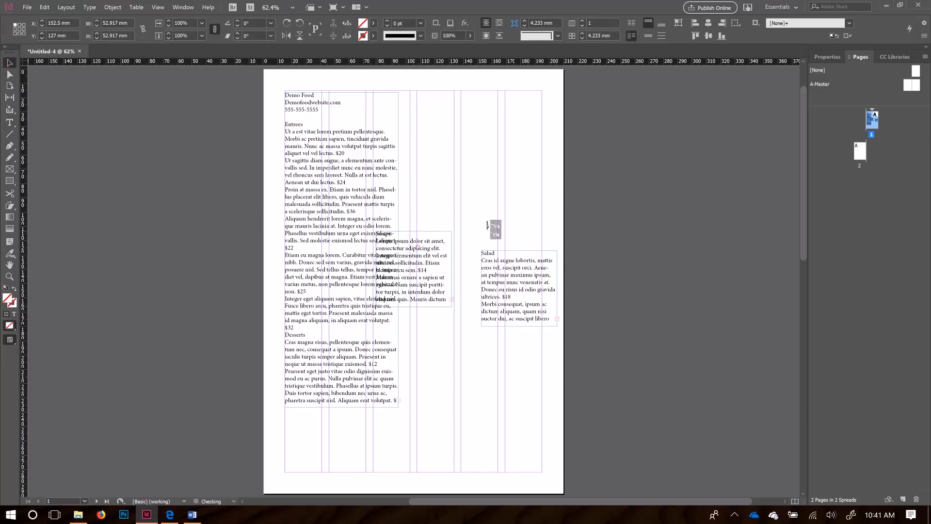
left_click_drag(450, 237, 575, 183)
Step: Cut the Entrees section out of the menu frame into a new frame
left_click(321, 211)
double_click(304, 234)
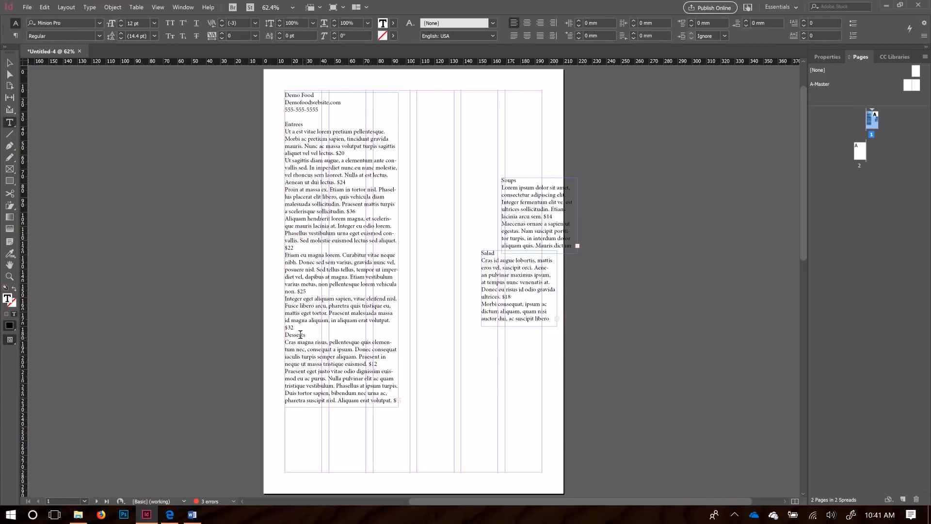
left_click_drag(295, 328, 283, 125)
key("ctrl+x")
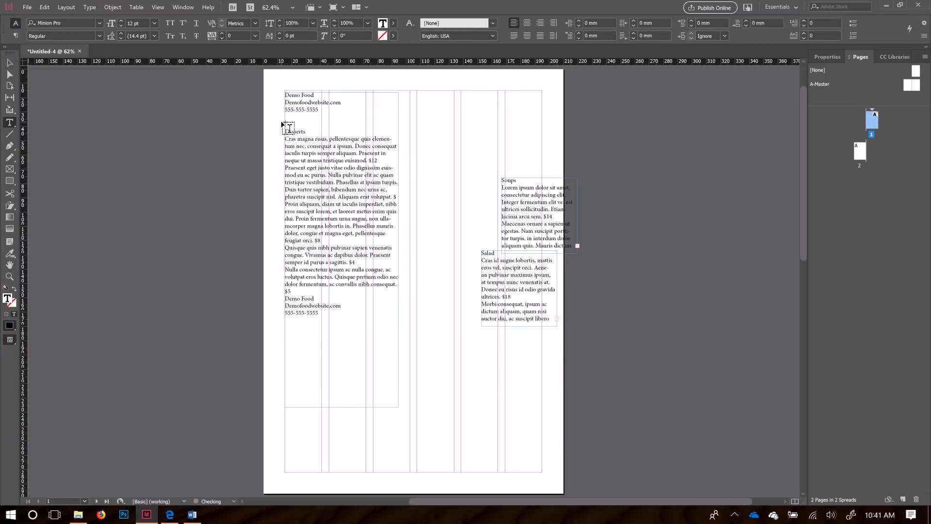
left_click(492, 100)
key("ctrl+v")
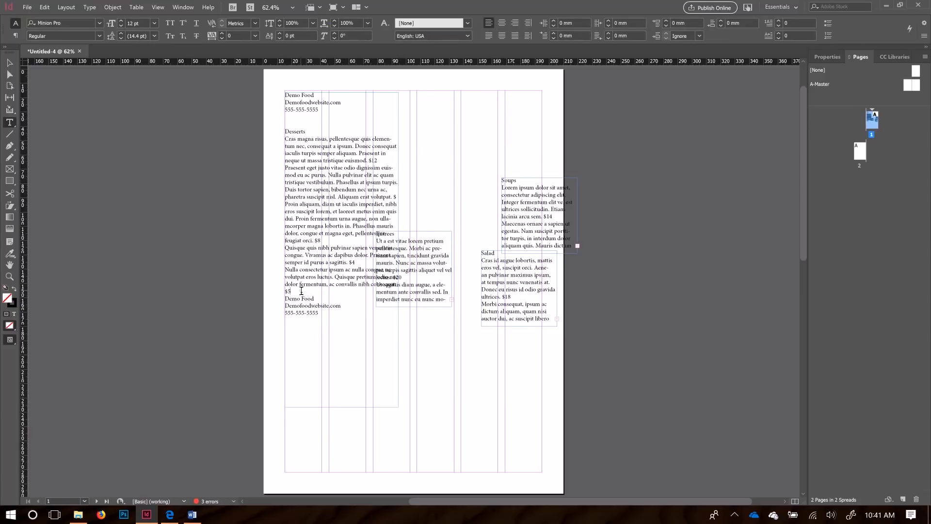
Step: Move the Desserts section and the Demo Food footer into separate frames, leaving only the header
left_click_drag(302, 290, 269, 129)
key("ctrl+x")
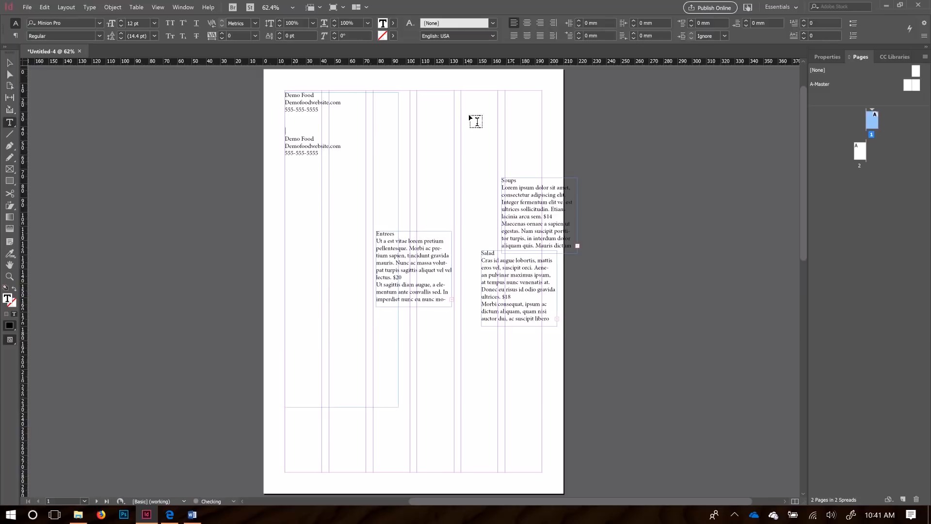
left_click(477, 121)
key("ctrl+v")
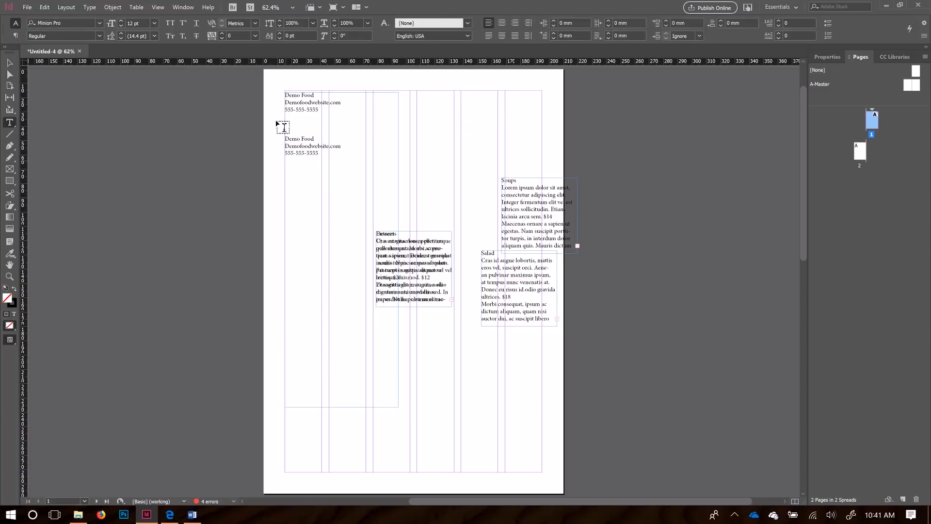
left_click_drag(320, 154, 276, 144)
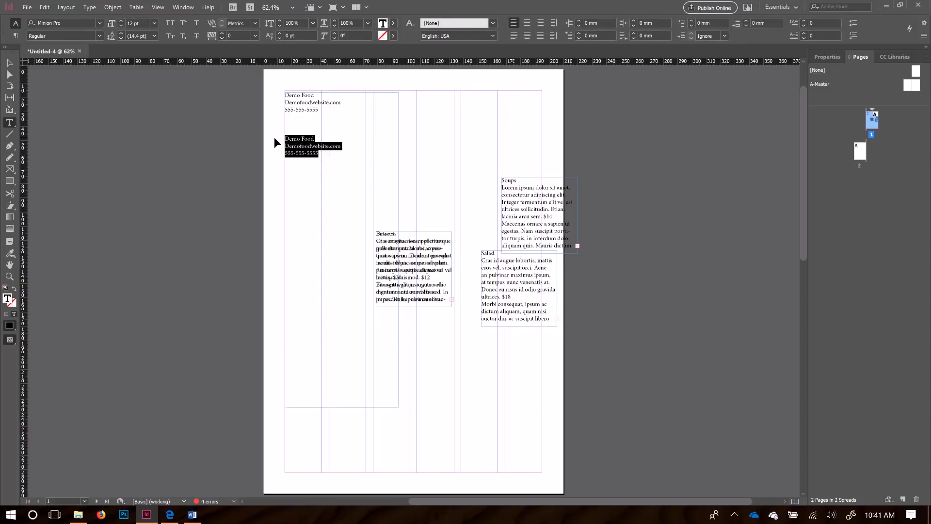
key("ctrl+x")
left_click(491, 125)
key("ctrl+v")
left_click(9, 62)
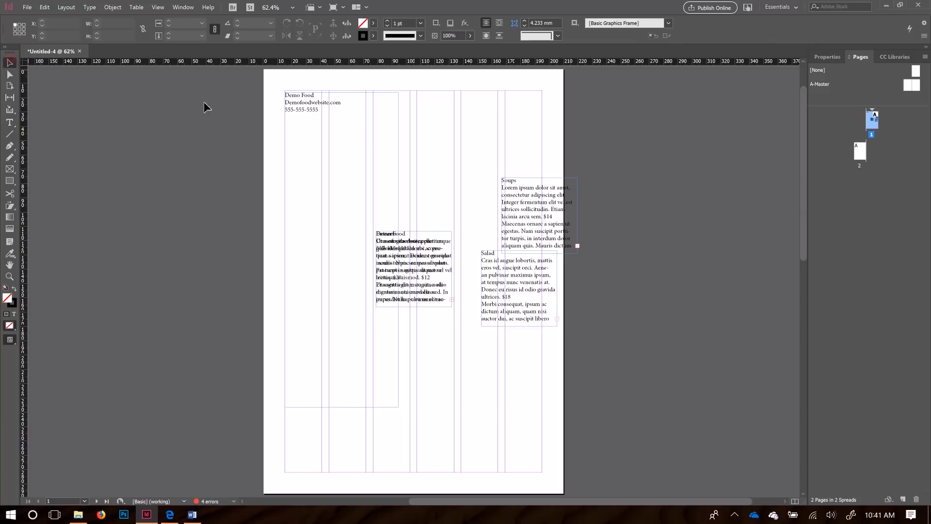
Step: Add an empty line below the phone number in the Demo Food contact frame
double_click(304, 108)
left_click(325, 109)
key("Return")
key("Return")
key("Return")
key("Return")
left_click(292, 148)
left_click(314, 140)
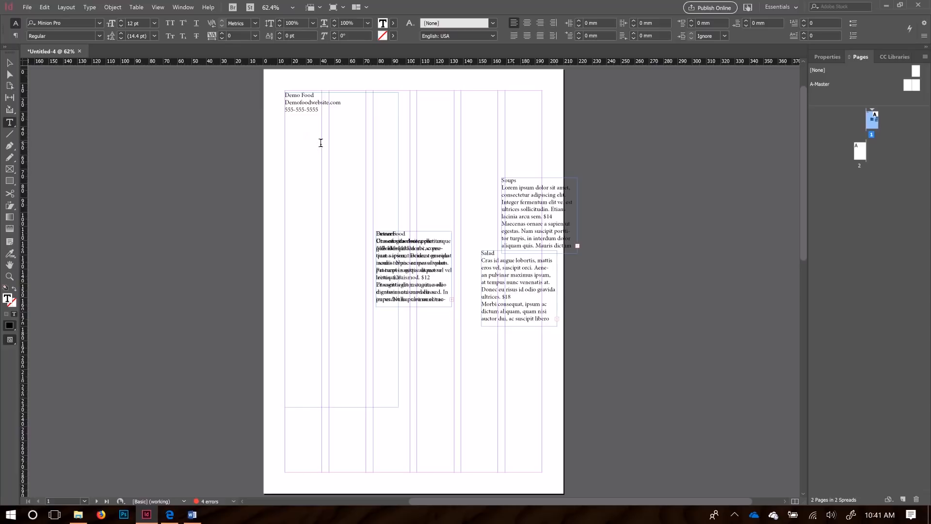
left_click(289, 150)
Step: Show hidden characters and put the caret beside the stray mark under the contact lines
left_click(91, 7)
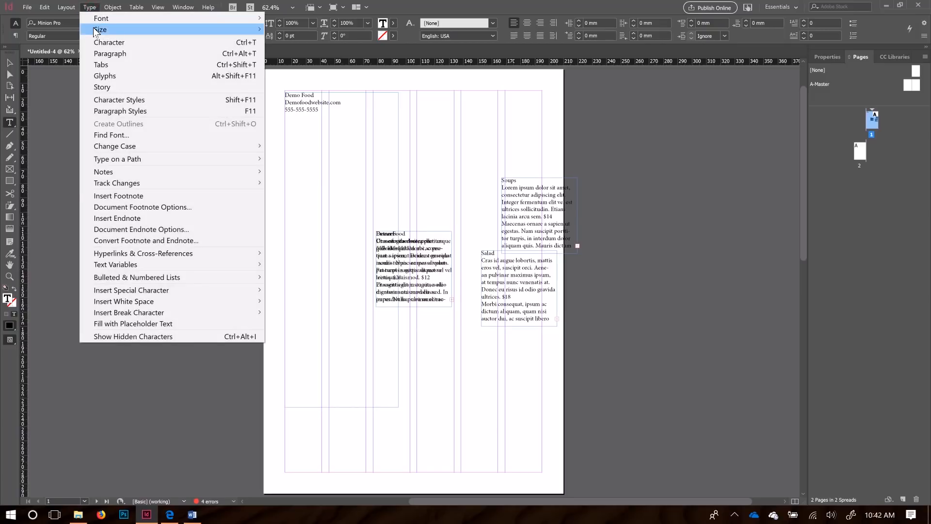
mouse_move(99, 31)
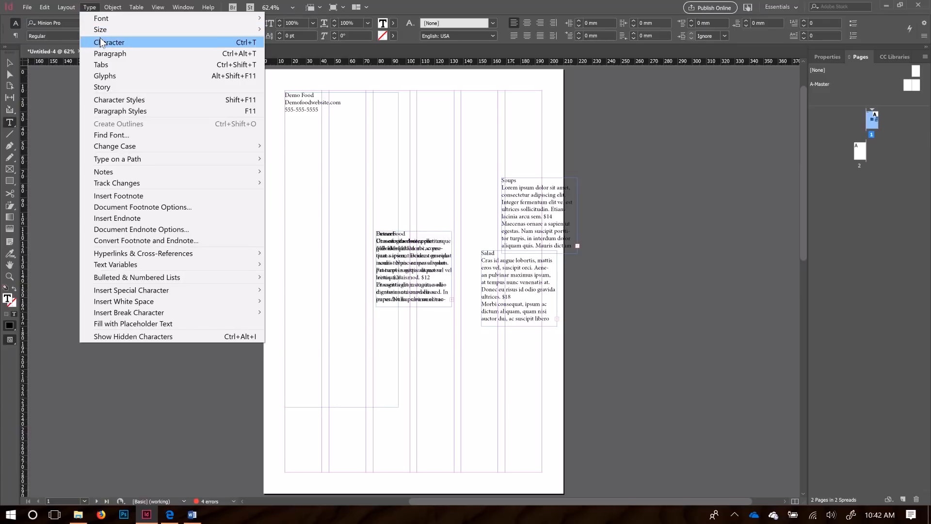
left_click(144, 337)
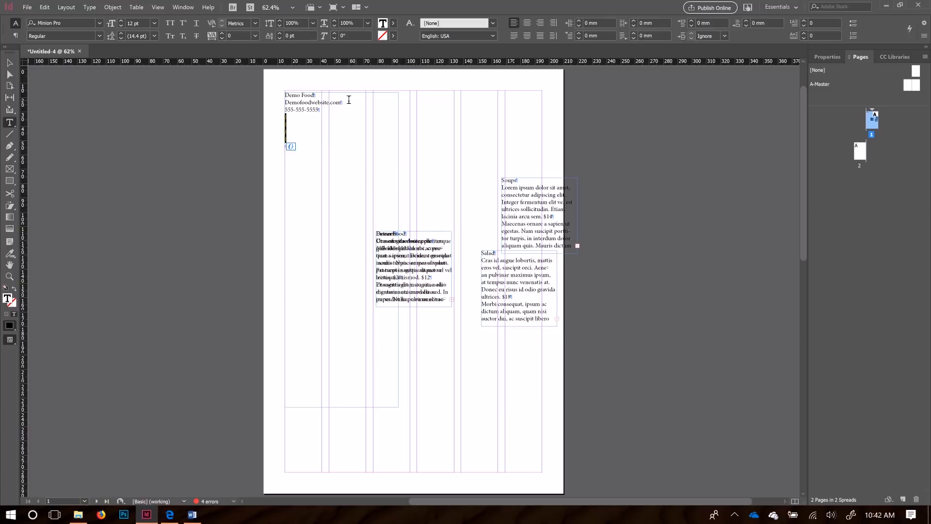
left_click(311, 153)
Step: Remove the stray mark and shorten the contact frame to fit its three lines
key("ctrl+z")
left_click(10, 62)
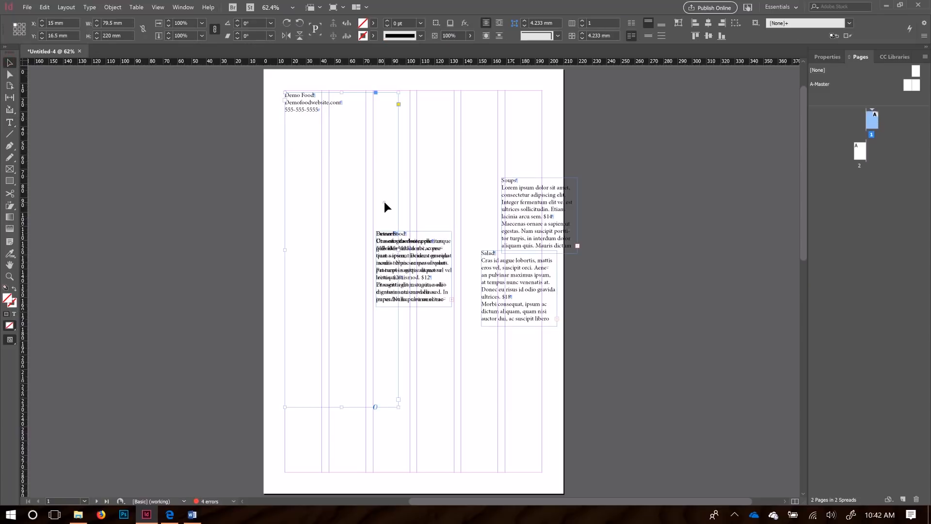
left_click_drag(345, 408, 374, 113)
Step: Move the hidden duplicate contact frame off Desserts onto the pasteboard
left_click_drag(418, 243, 302, 161)
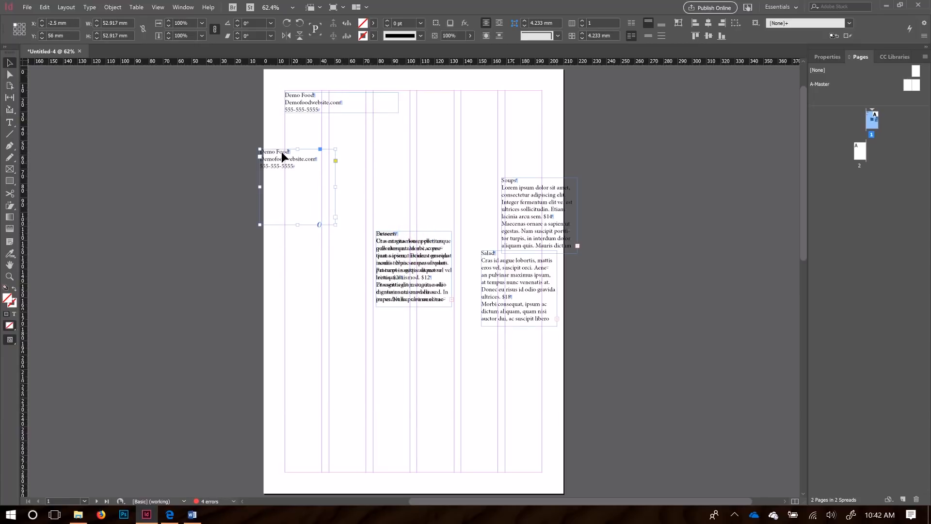
double_click(294, 180)
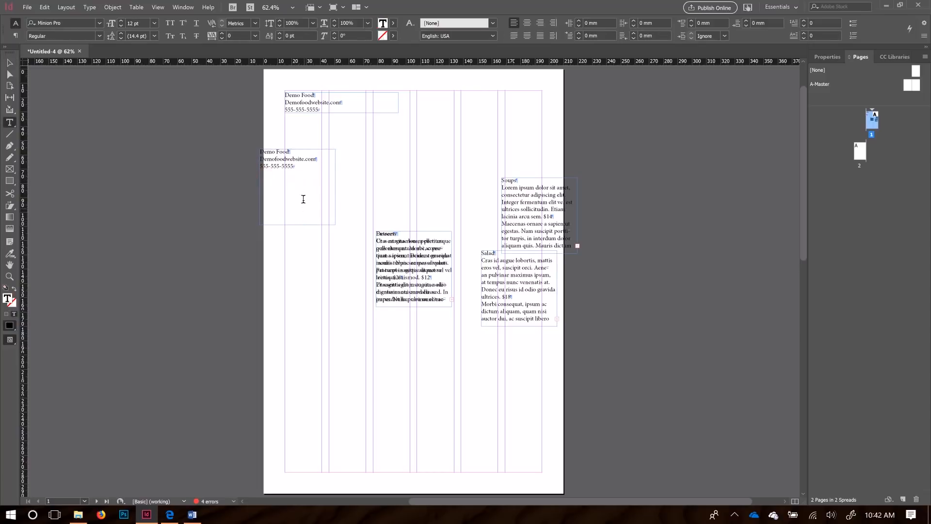
left_click(10, 63)
left_click_drag(278, 164, 165, 126)
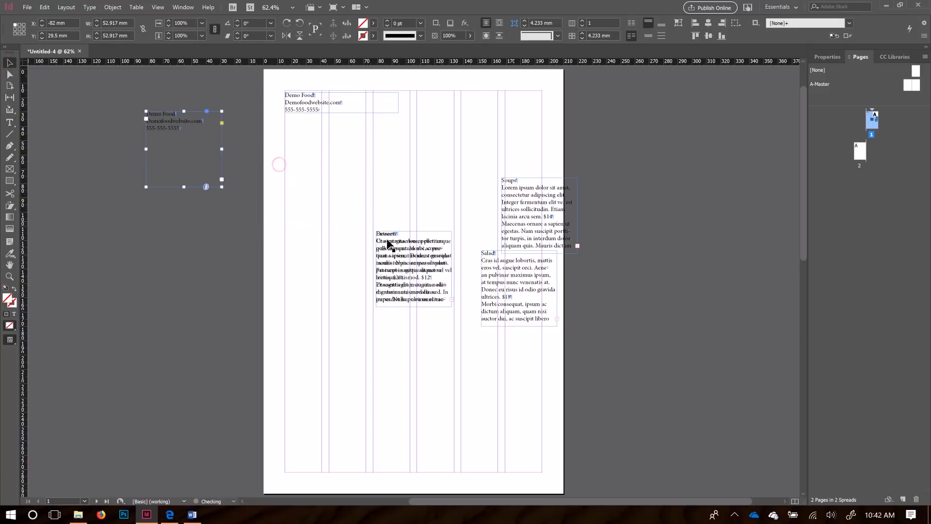
Step: Separate the Desserts and Entrees frames, placing Entrees lower on the left of page 1
left_click_drag(416, 259, 340, 195)
left_click_drag(417, 278, 286, 309)
left_click_drag(74, 122, 359, 345)
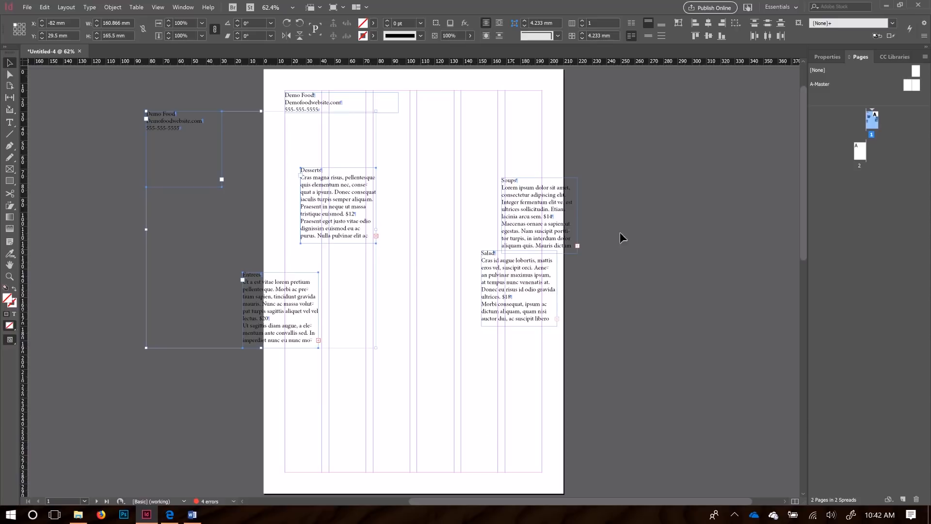
key("space")
mouse_move(361, 365)
left_mouse_down()
mouse_move(401, 367)
mouse_move(623, 202)
mouse_move(377, 374)
left_mouse_up()
left_click_drag(447, 295, 373, 386)
left_click_drag(460, 319, 626, 159)
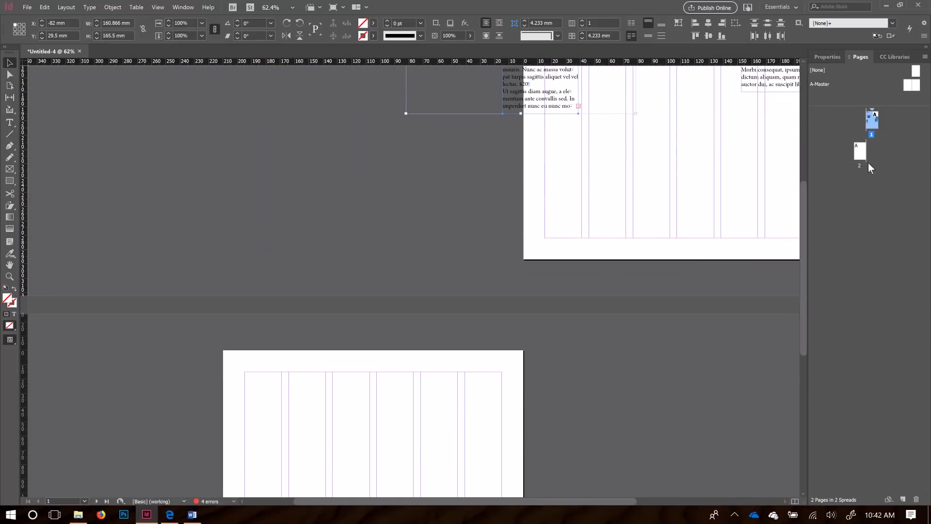
Step: Move the duplicate contact, Entrees and Desserts frames together onto page 2
double_click(859, 152)
double_click(870, 123)
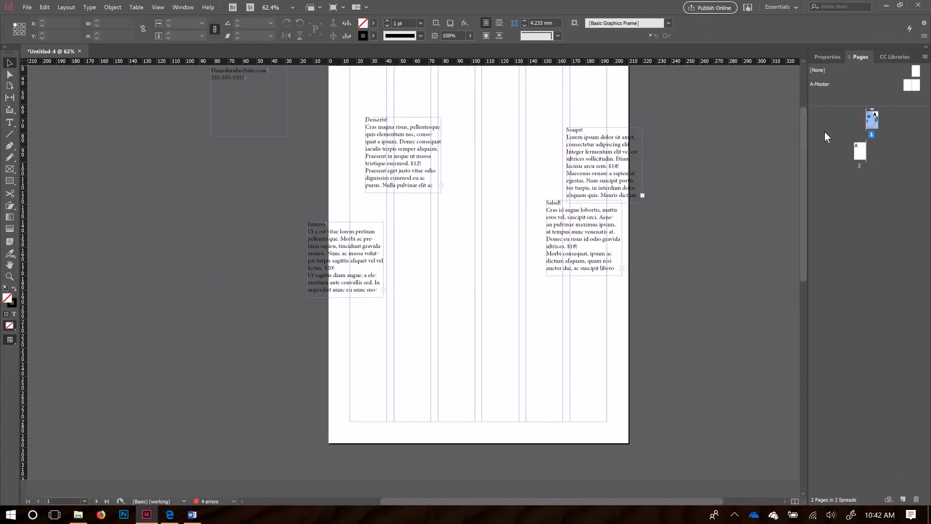
left_click_drag(183, 125, 424, 303)
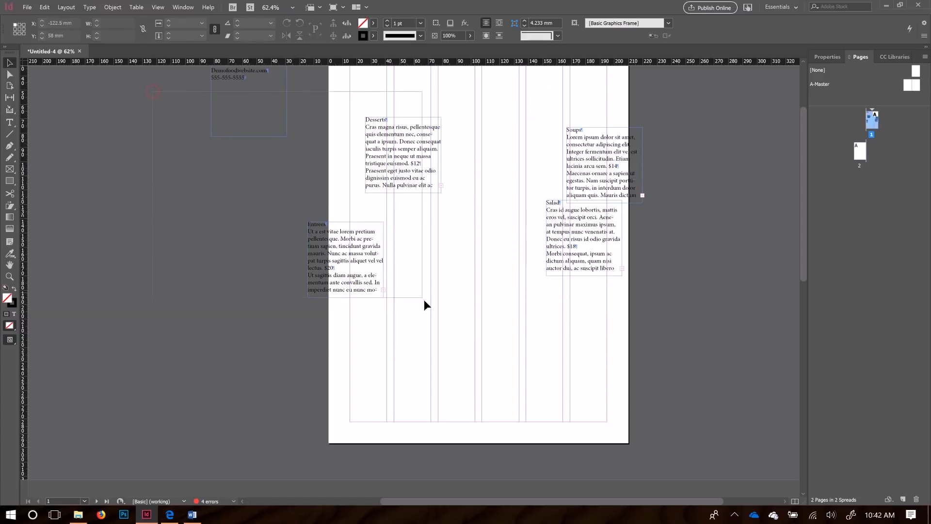
left_click_drag(260, 439, 416, 216)
left_click_drag(517, 70, 383, 485)
left_click_drag(464, 395, 493, 287)
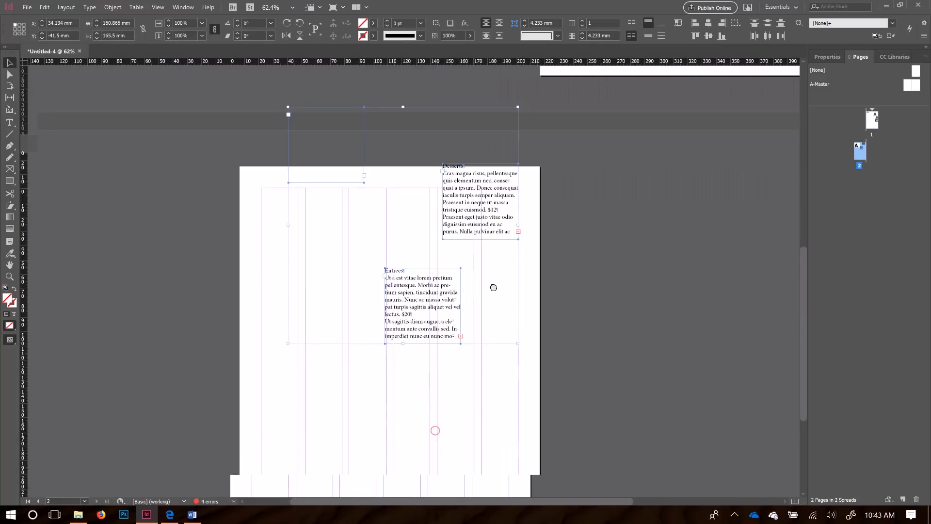
scroll(441, 374, "up", 10)
scroll(441, 374, "right", 6)
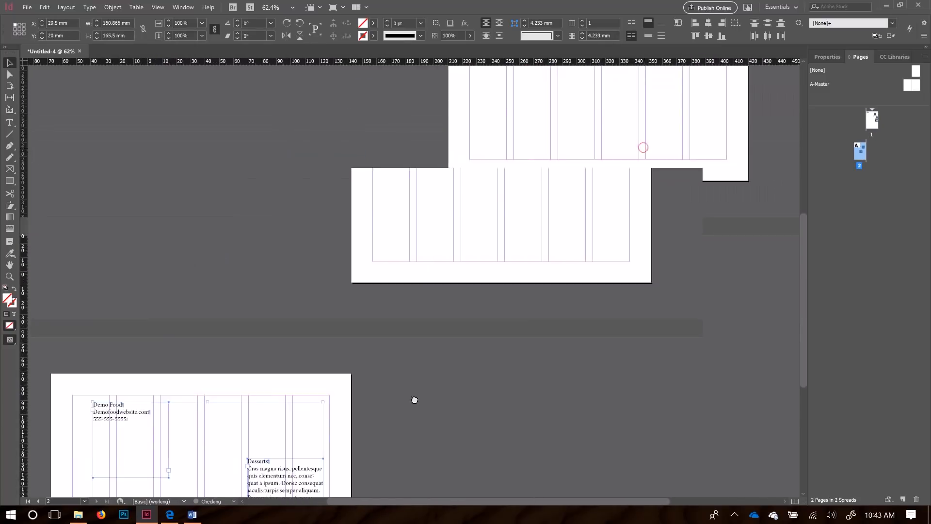
Step: Drop Salad lower, and place an enlarged Soups frame under the contact strip
left_click_drag(505, 285, 443, 314)
left_click_drag(508, 213, 290, 167)
left_click_drag(333, 201, 429, 263)
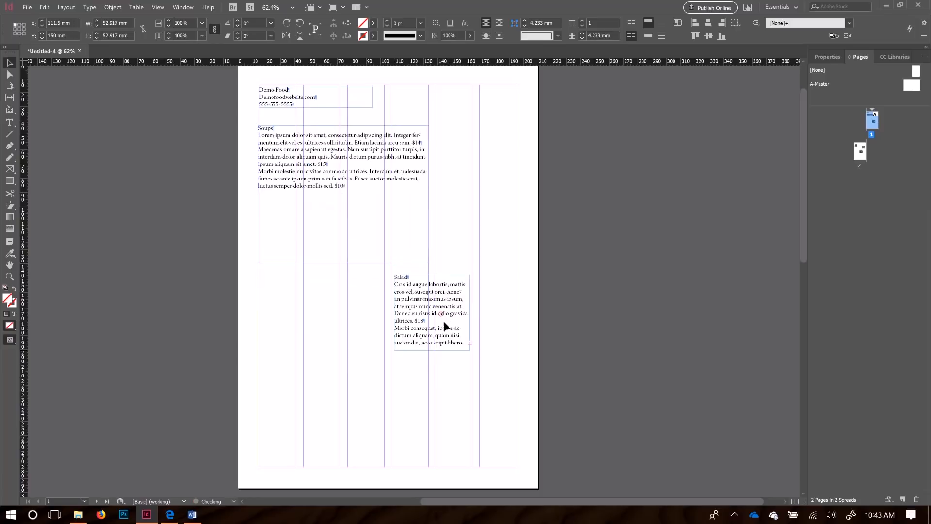
Step: Widen the Salad frame and move it lower right so all dishes and prices show
left_click_drag(444, 321, 446, 324)
left_click_drag(397, 354, 277, 414)
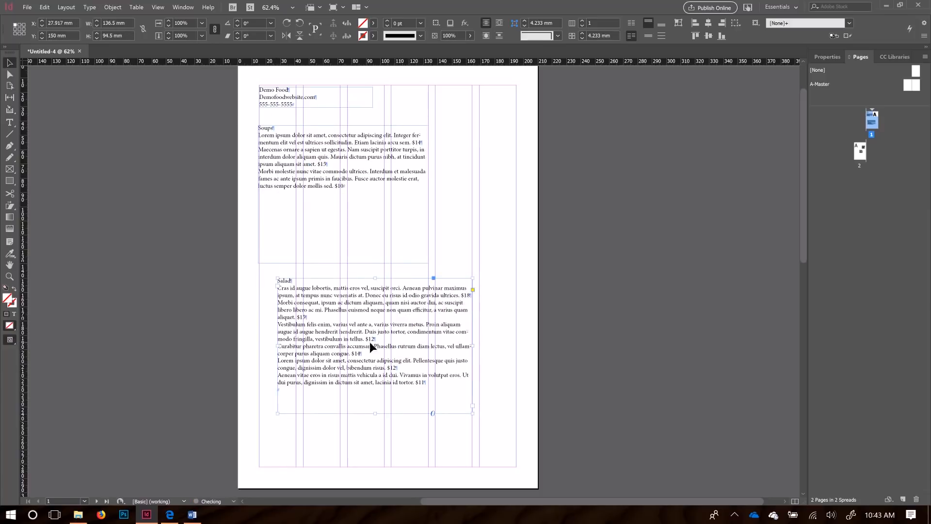
left_click_drag(339, 316, 356, 360)
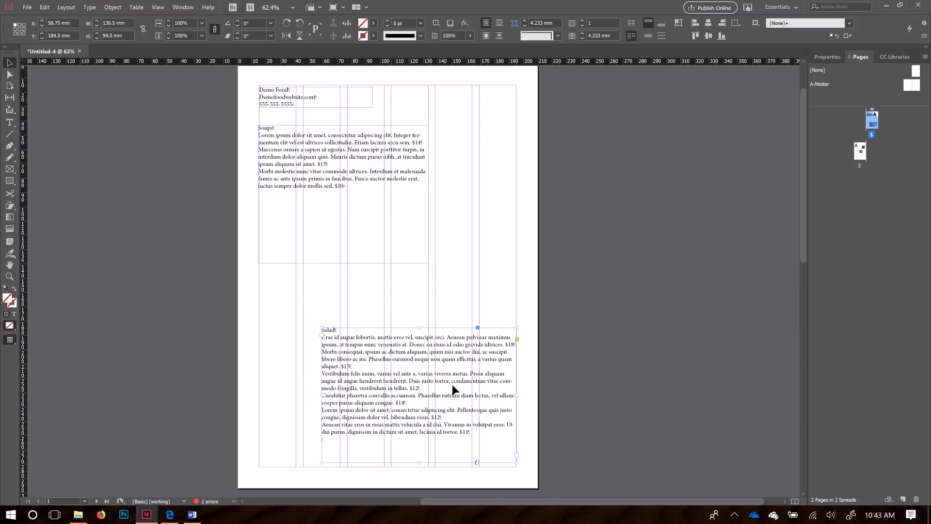
double_click(328, 331)
double_click(328, 330)
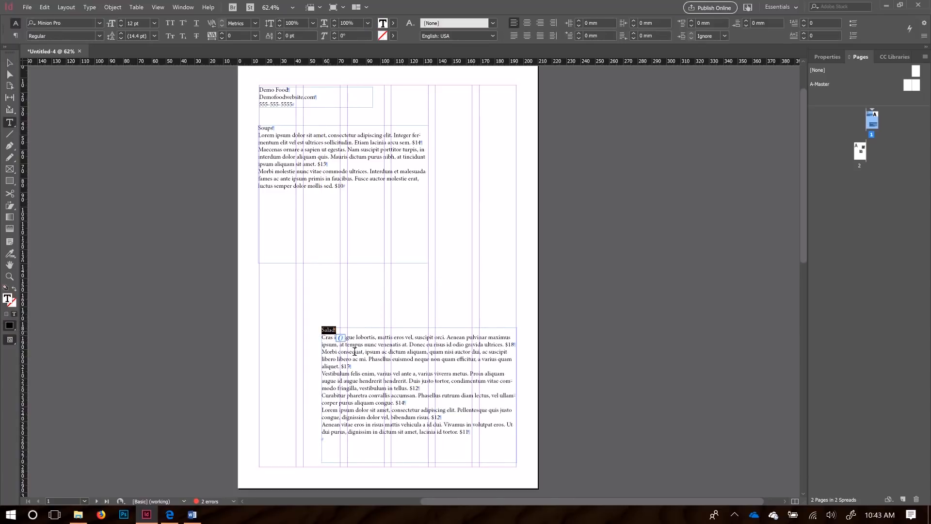
double_click(366, 396)
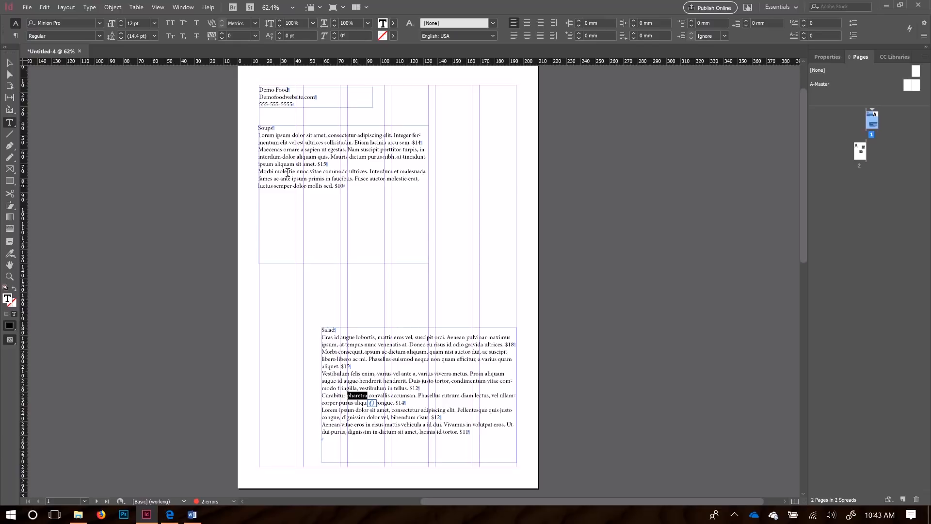
left_click(10, 62)
left_click(303, 163)
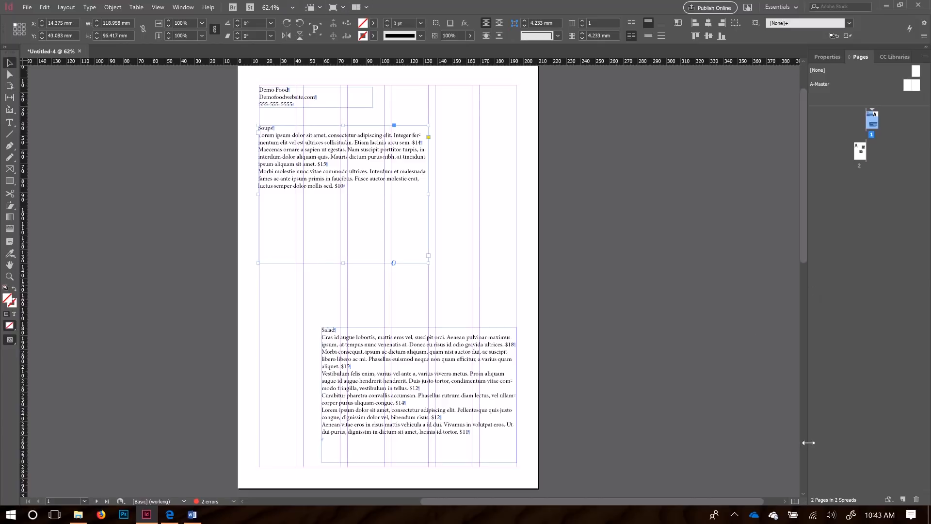
left_click_drag(802, 147, 785, 91)
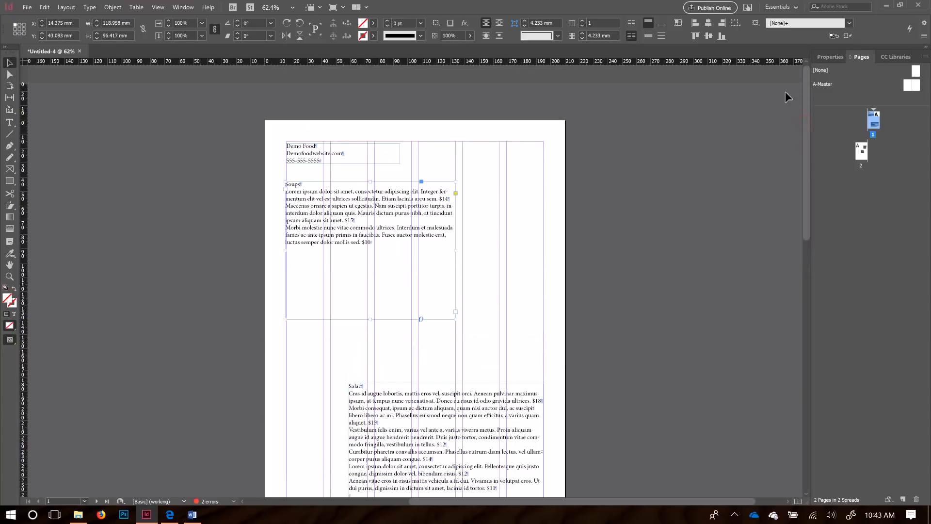
Step: Switch to the [Typography] workspace, showing Paragraph and Character panels with Text Wrap collapsed
left_click(185, 9)
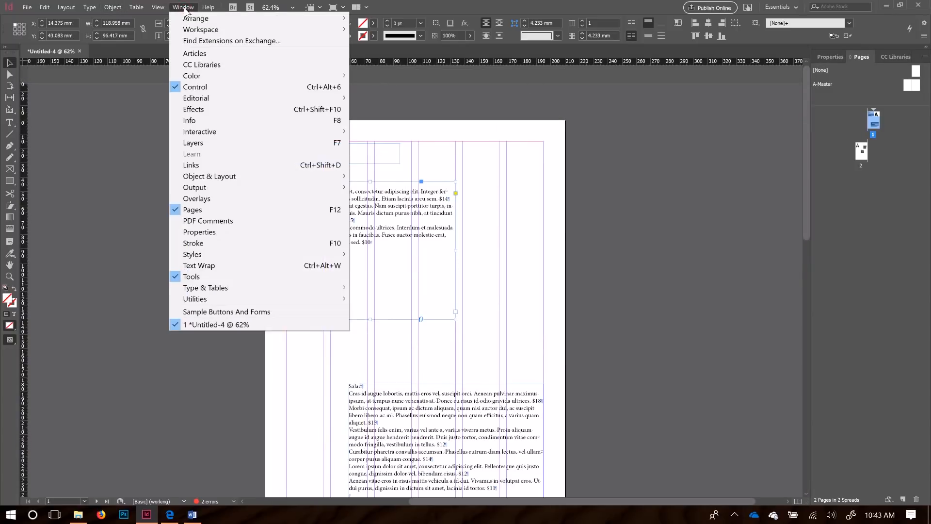
mouse_move(201, 31)
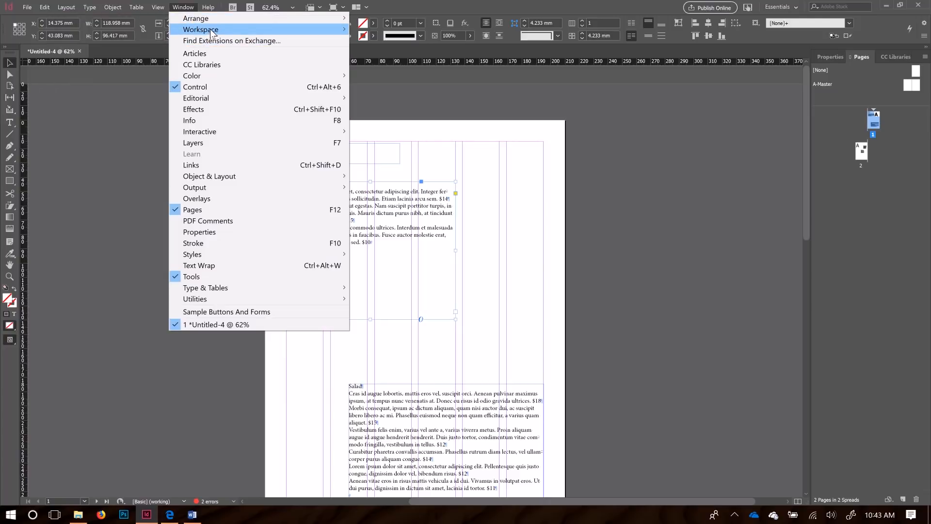
mouse_move(219, 35)
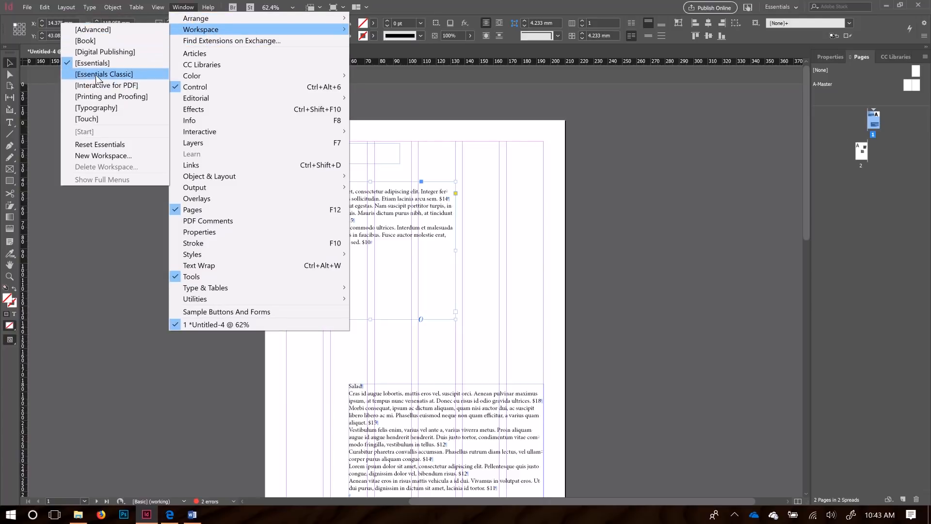
left_click(95, 107)
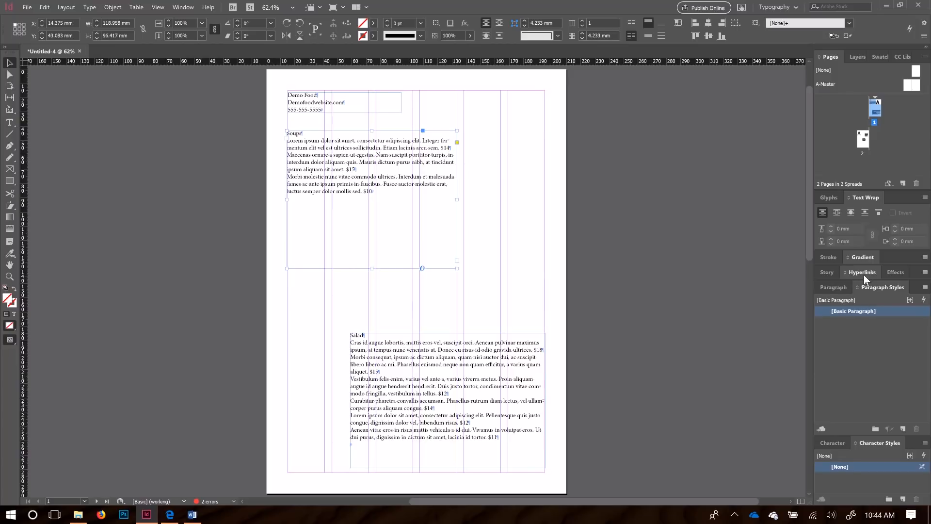
left_click(832, 287)
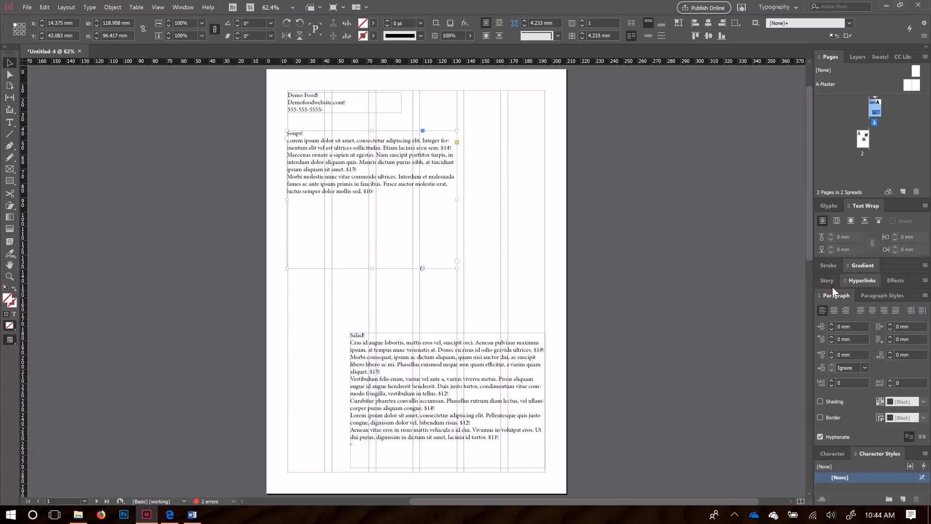
left_click(829, 452)
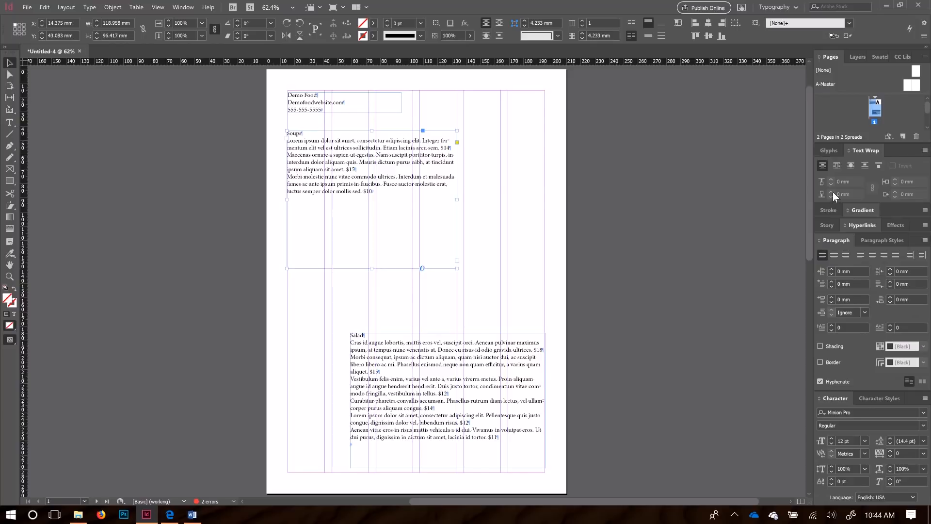
left_click(869, 150)
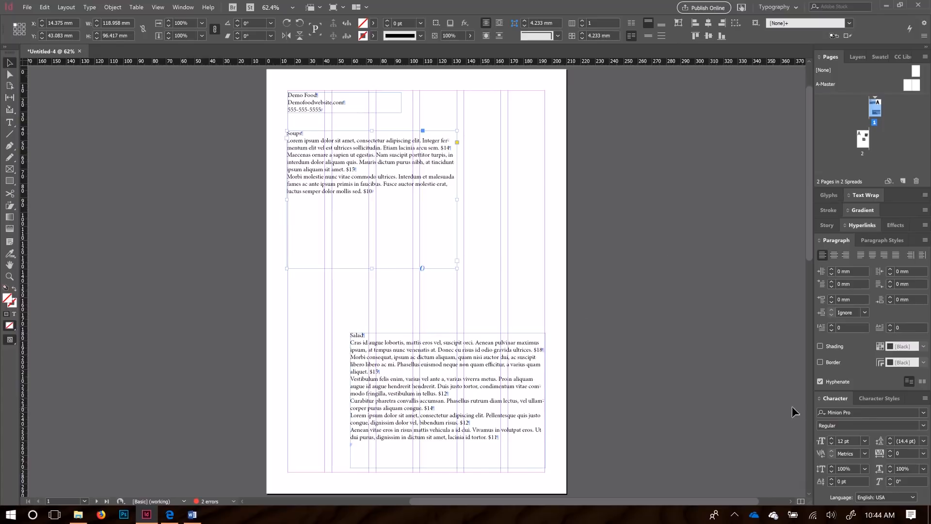
Step: Select the entire Soups section text and zoom in to 125%
double_click(386, 191)
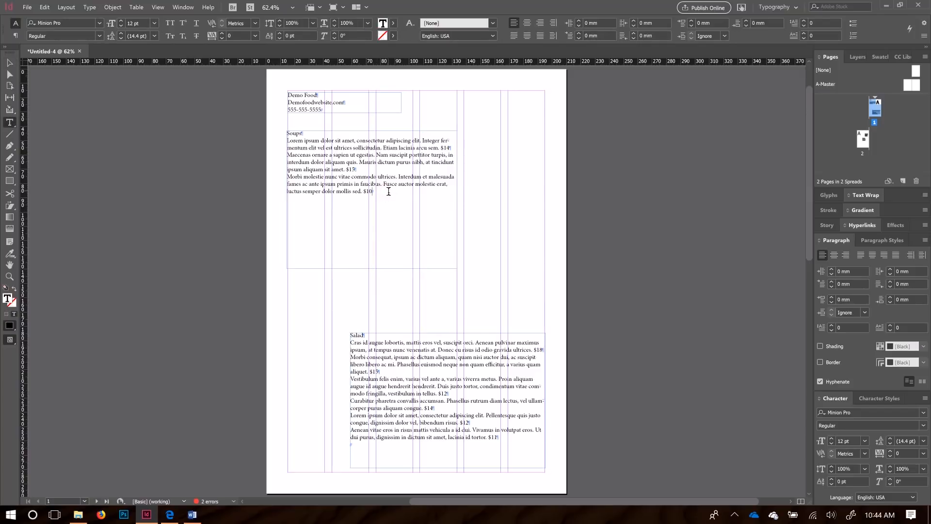
left_click_drag(389, 191, 262, 135)
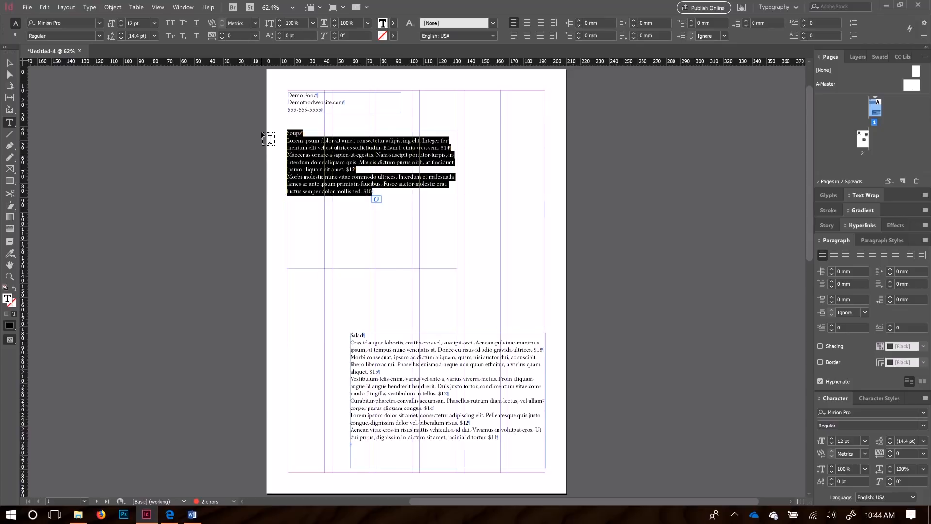
left_click(329, 188)
left_click_drag(383, 192, 255, 132)
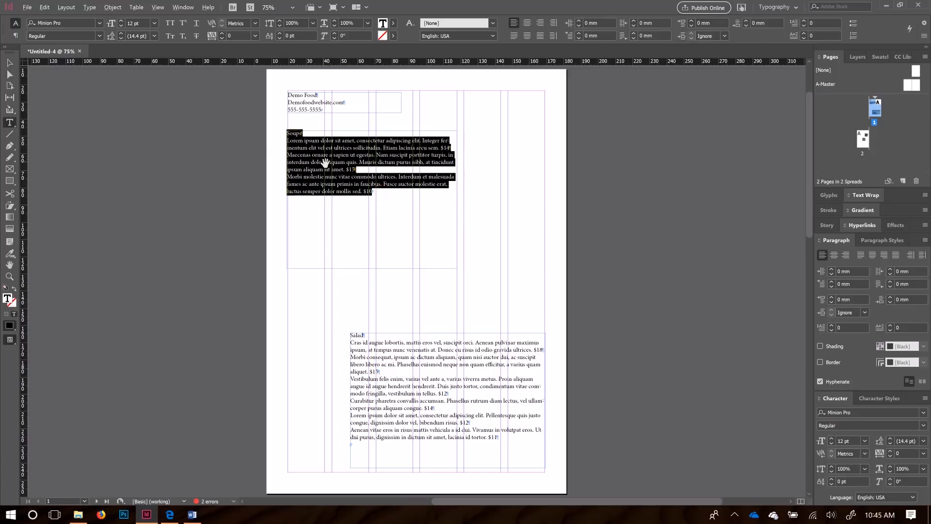
key("ctrl+equal")
key("ctrl+equal")
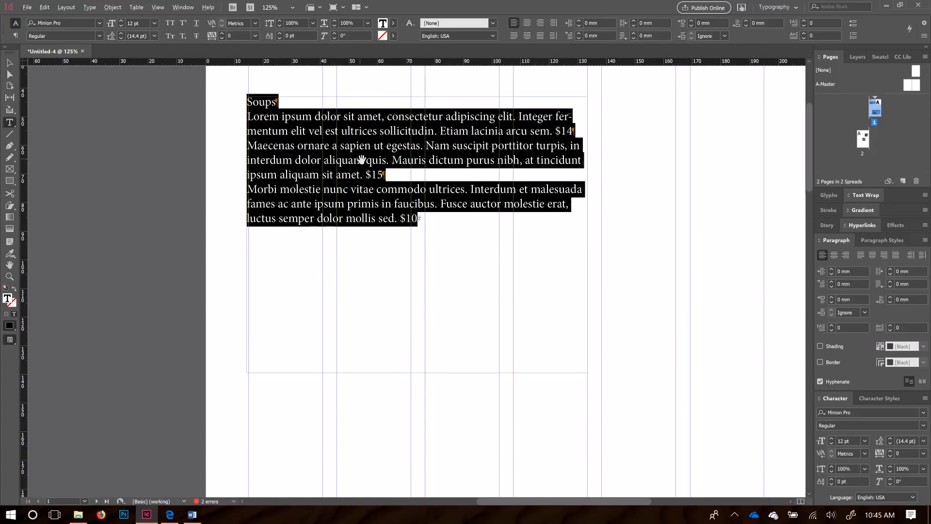
key("ctrl+equal")
key("ctrl+minus")
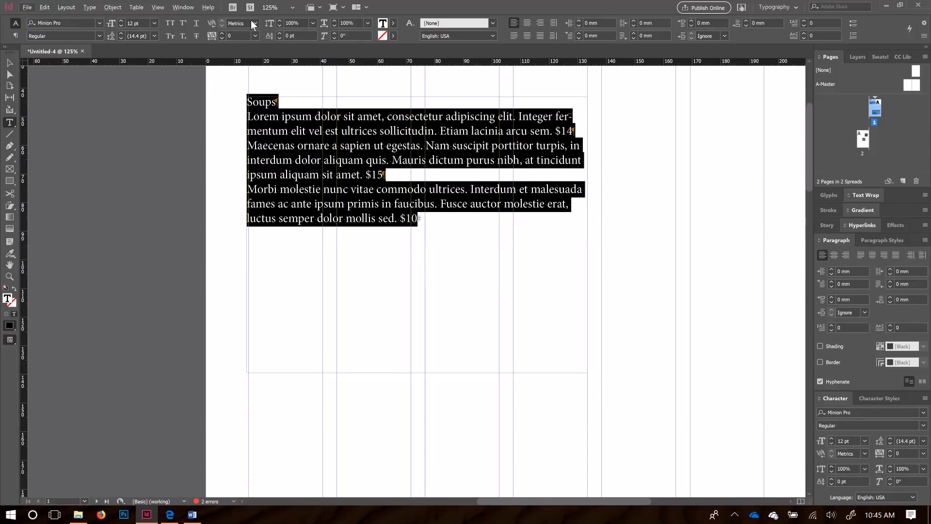
Step: Hide hidden characters and deselect everything on the page
left_click(130, 8)
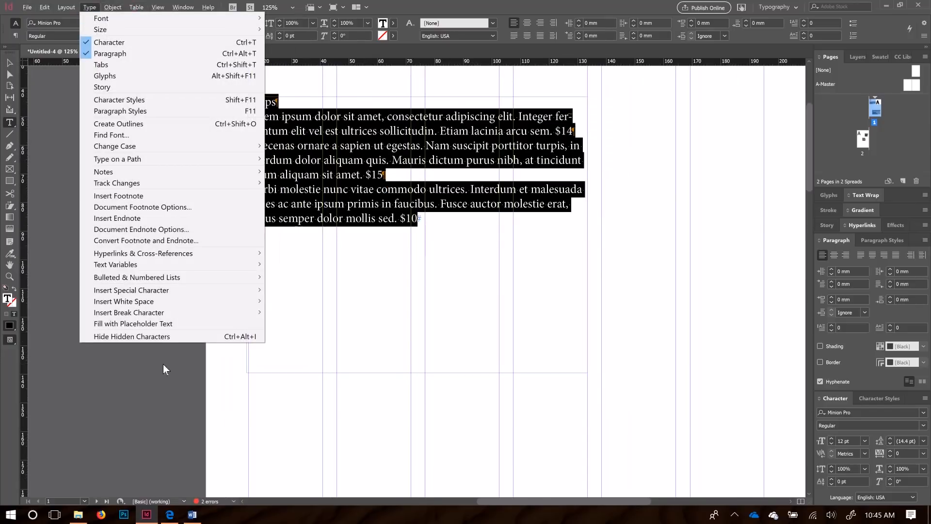
left_click(155, 337)
left_click(424, 221)
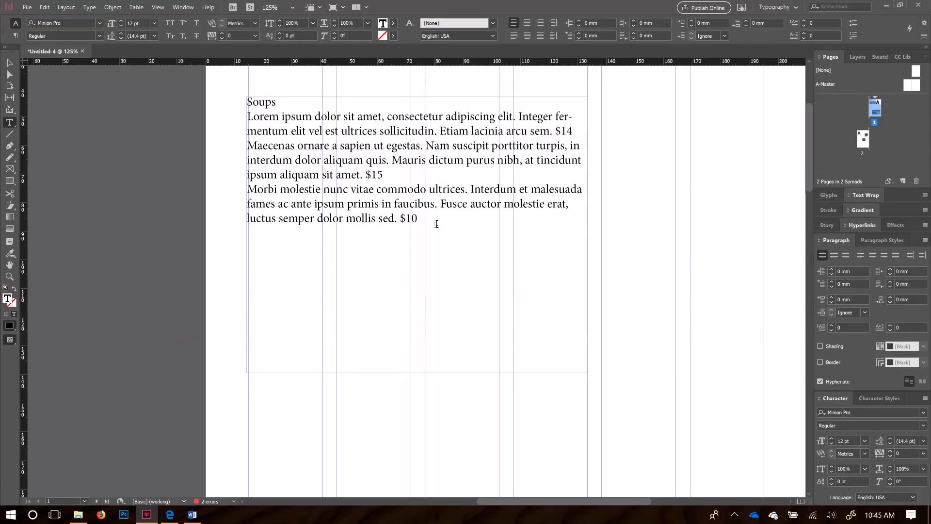
left_click(10, 63)
left_click(142, 190)
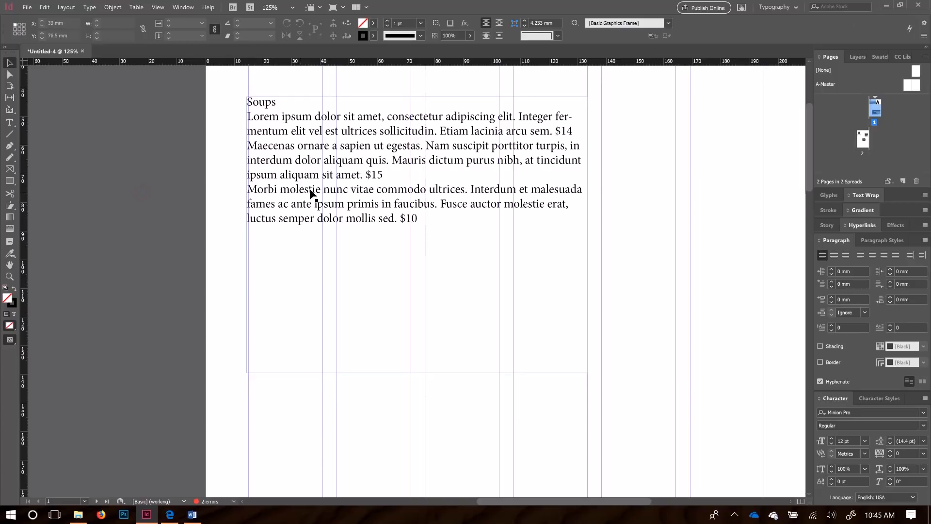
Step: Delete the stray w characters typed after $10 in the Soups text
left_click(376, 205)
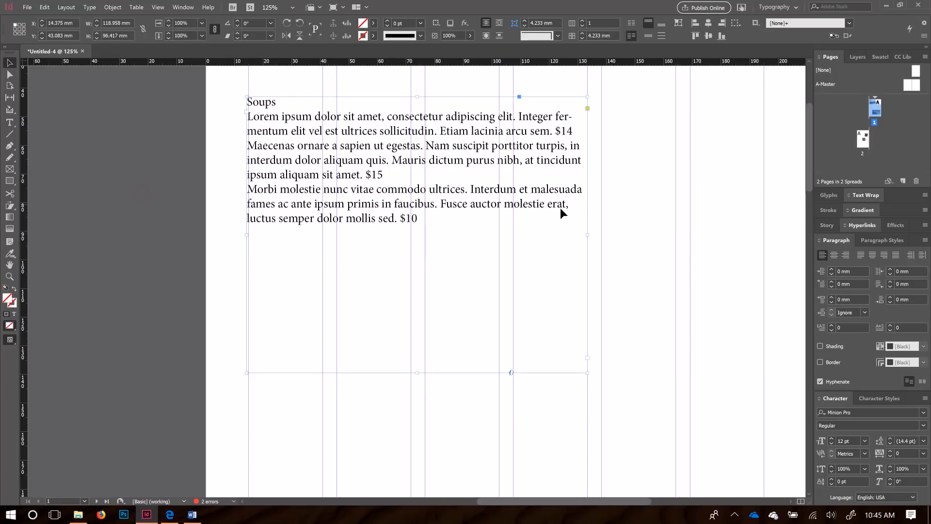
left_click(678, 203)
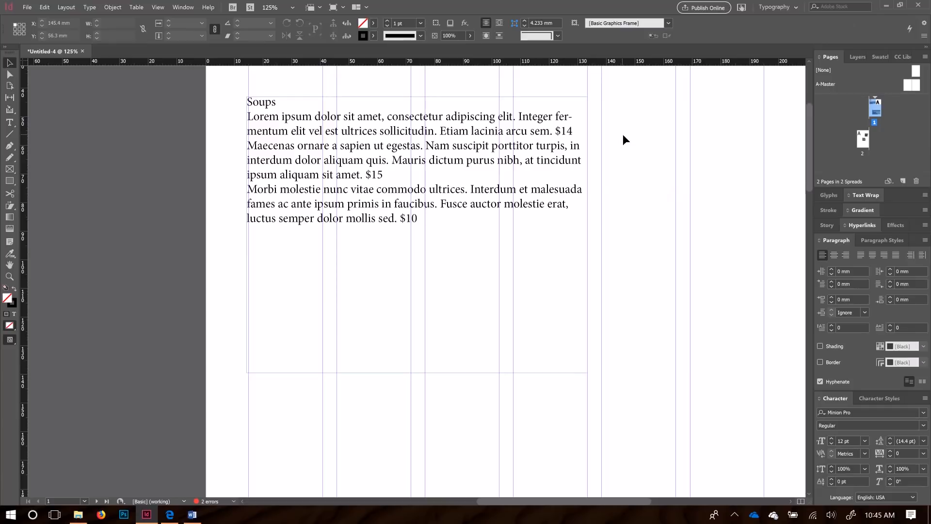
key("t")
left_click(432, 217)
type("wwwwwww")
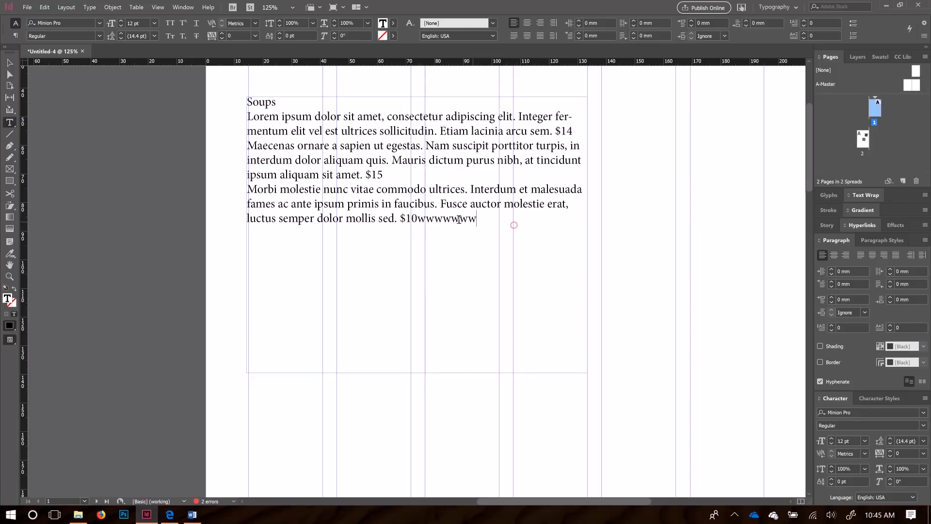
key("shift+Left")
key("shift+Left")
key("shift+Left")
key("shift+Left")
key("shift+Left")
key("shift+Left")
key("shift+Left")
key("BackSpace")
key("Escape")
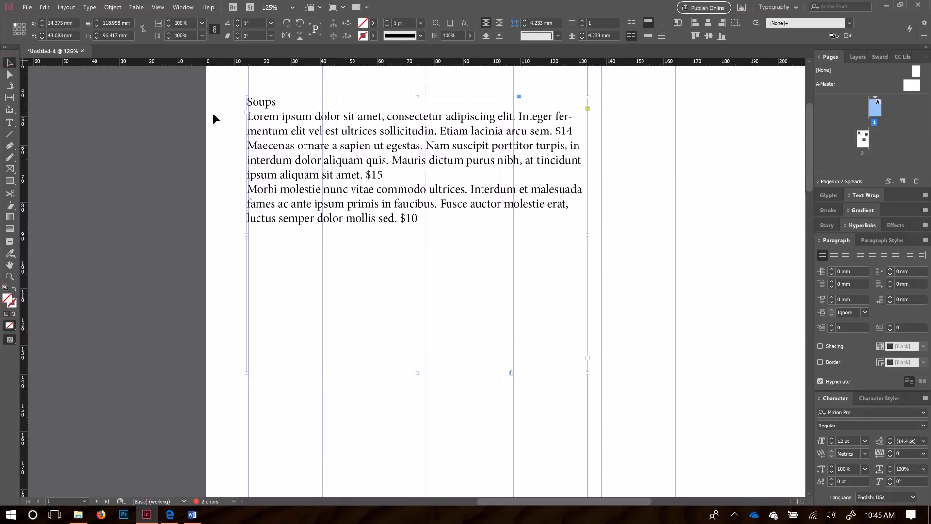
left_click(187, 138)
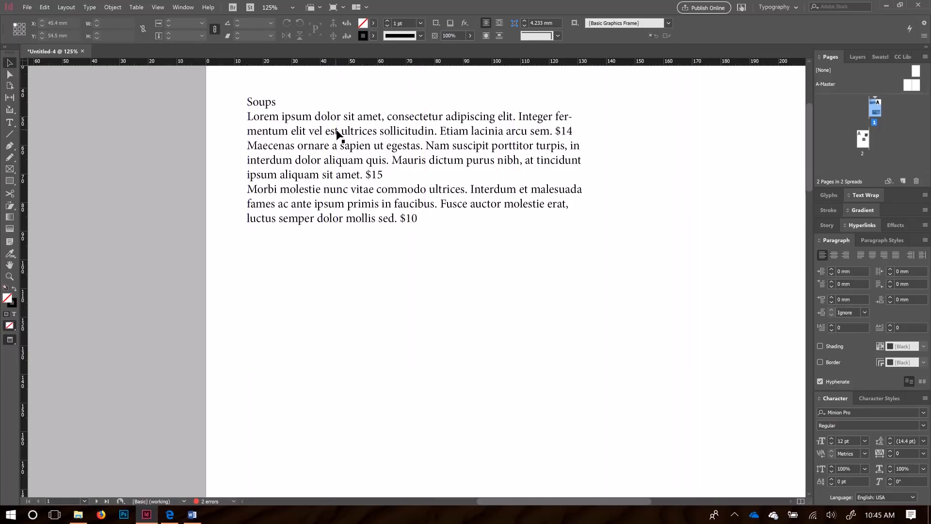
Step: Toggle Preview mode with W to view the page without guides and frame edges
key("w")
key("w")
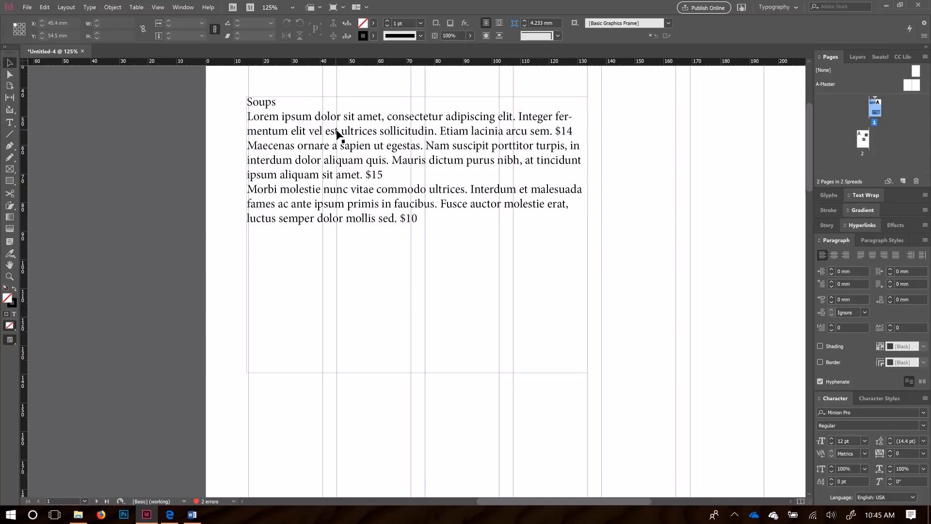
key("w")
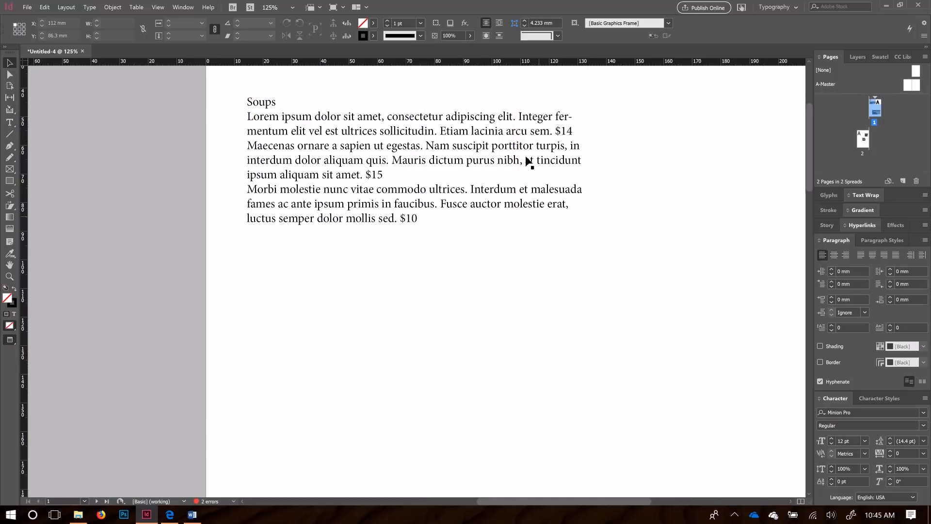
key("w")
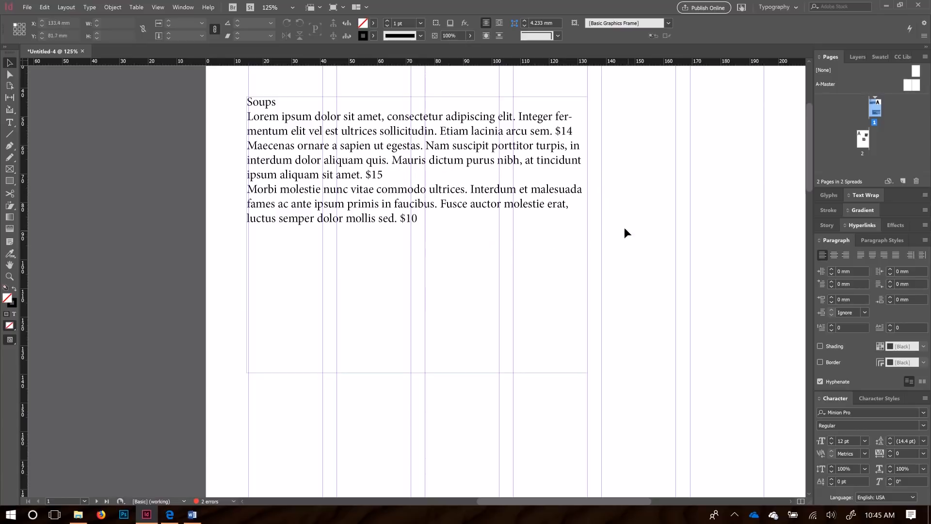
key("w")
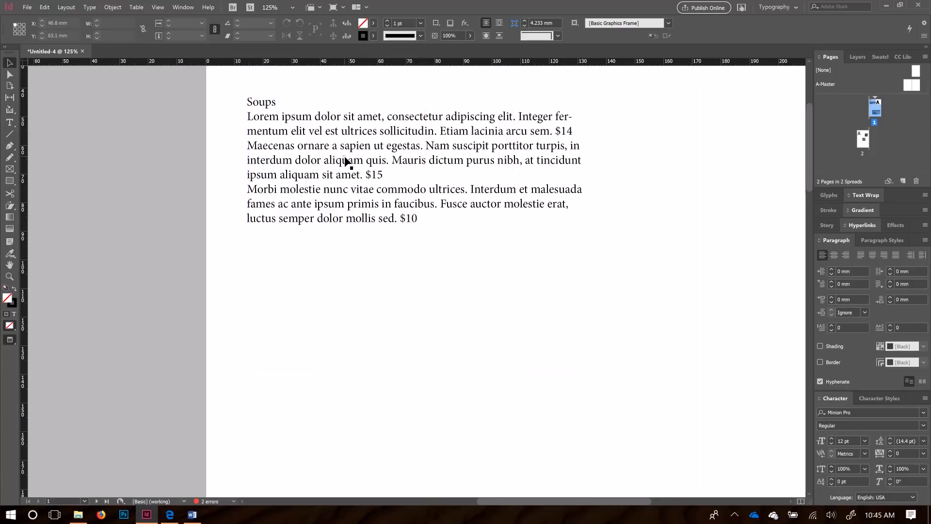
Step: Select all the Soups frame text and bring up the font list
left_click(390, 146)
double_click(402, 201)
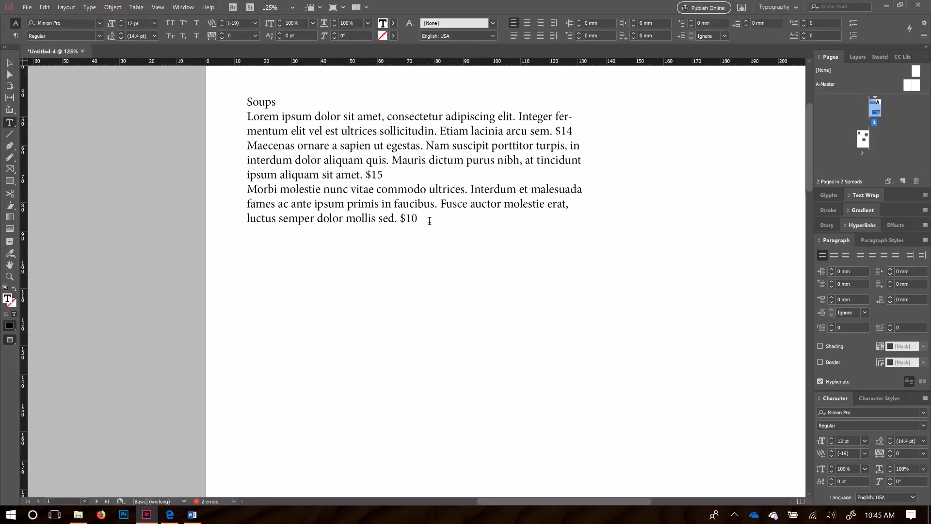
key("ctrl+a")
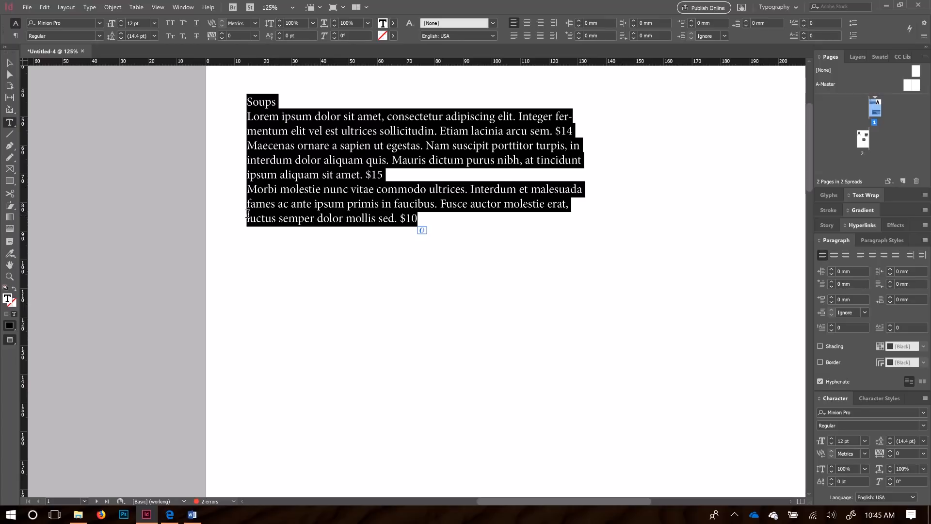
left_click(99, 23)
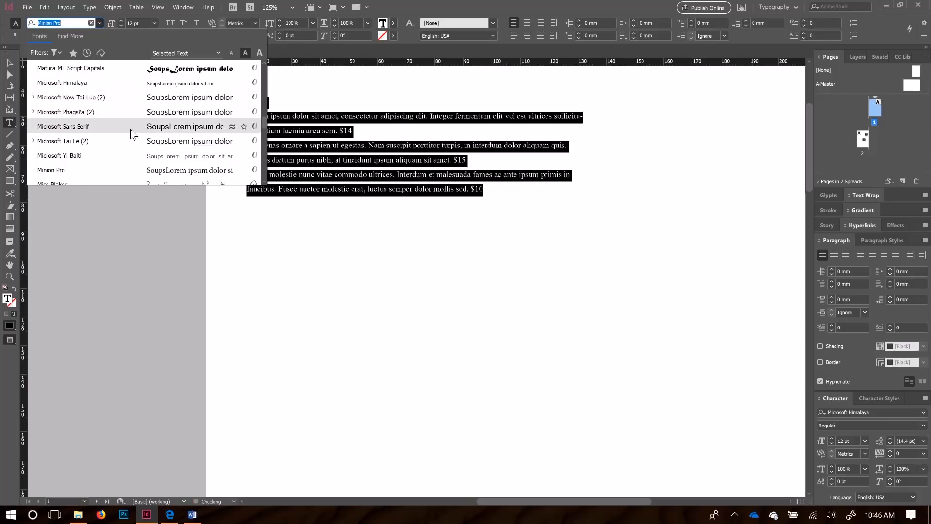
Step: Try Modern No. 20, then set all the Soups text in Mistral
scroll(130, 128, "down", 3)
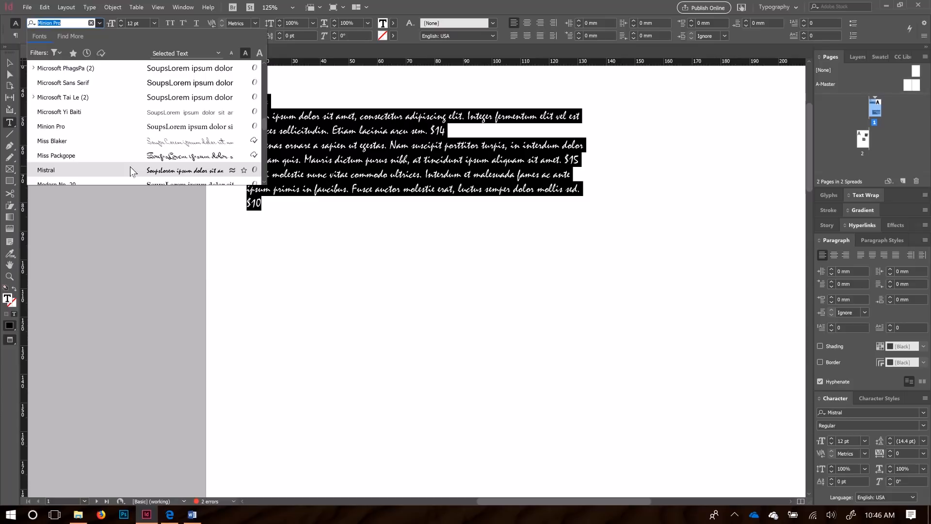
left_click(133, 183)
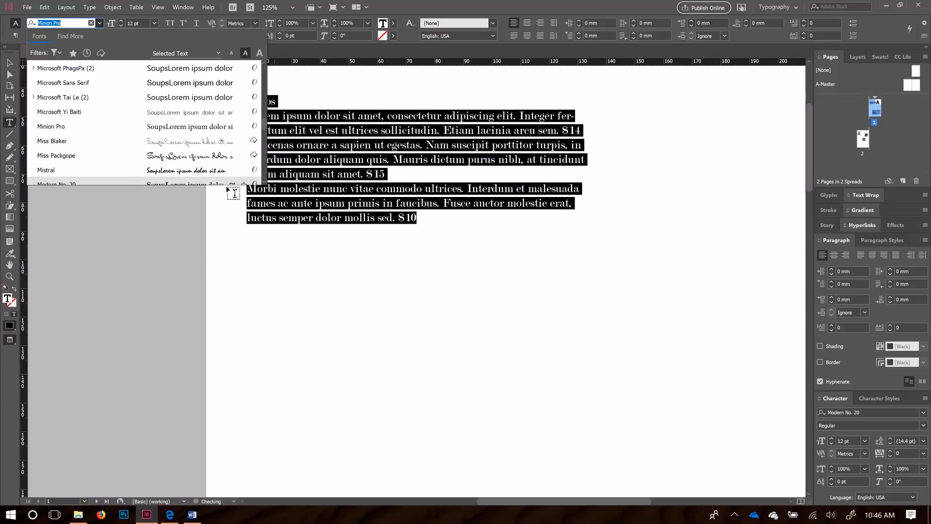
left_click(189, 164)
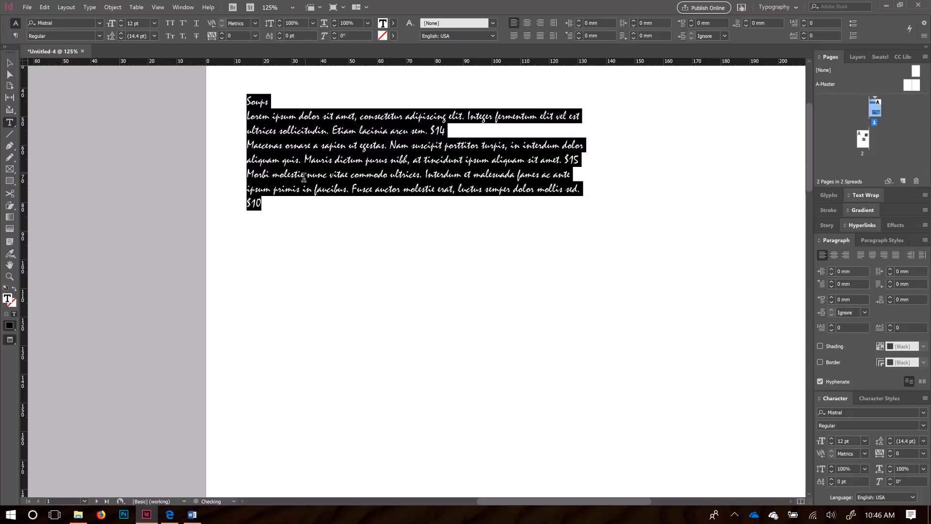
Step: Select the three Soups body paragraphs below the heading
left_click(258, 102)
double_click(257, 102)
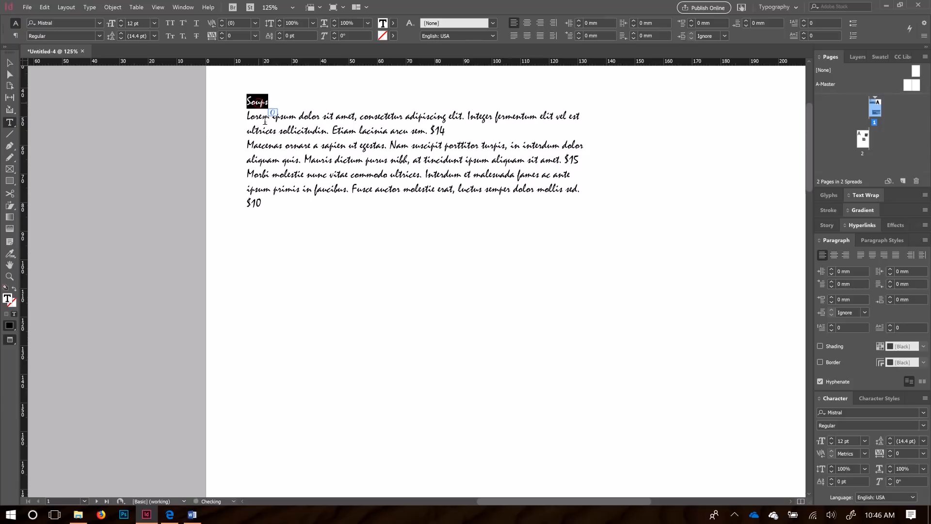
left_click_drag(262, 203, 242, 123)
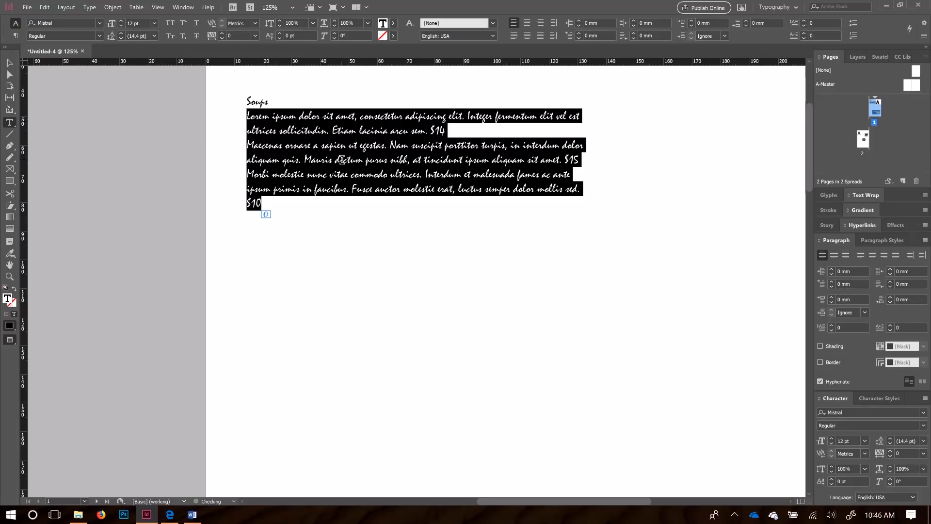
Step: Set the Soups body paragraphs in BalboaPlus, then reselect all text to preview Mr Eaves Mod OT
left_click(98, 24)
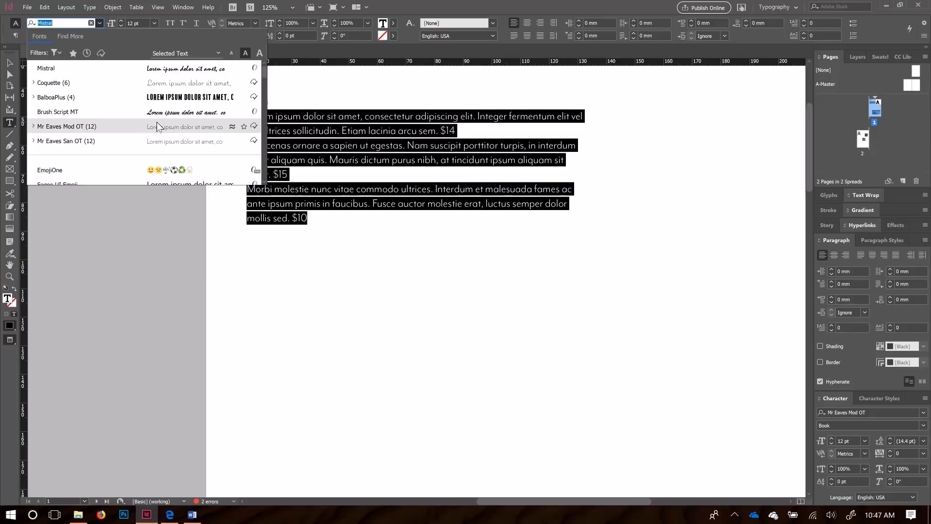
left_click(162, 98)
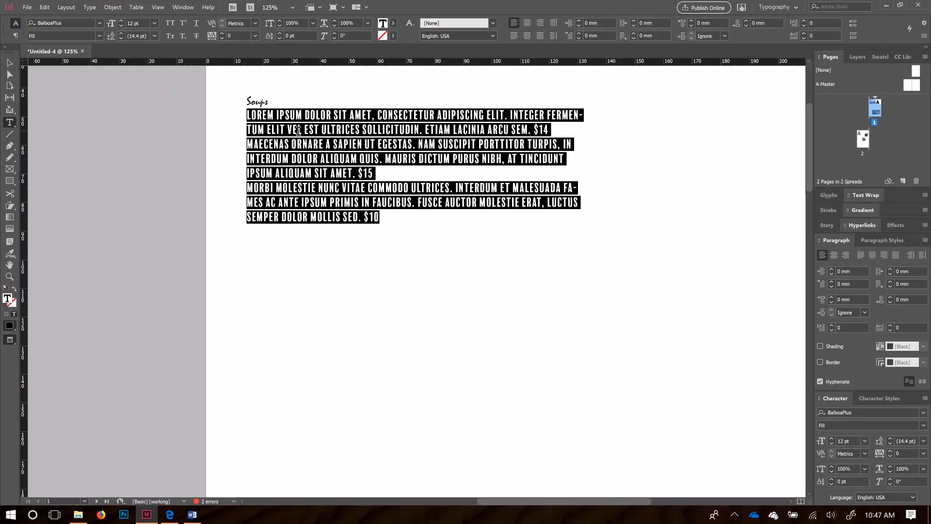
left_click(400, 217)
left_click_drag(397, 220, 62, 47)
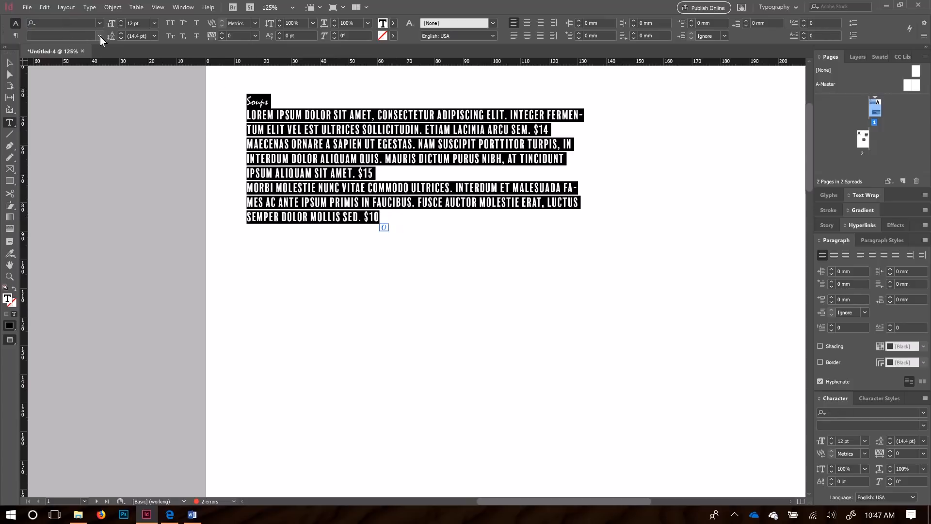
left_click(99, 24)
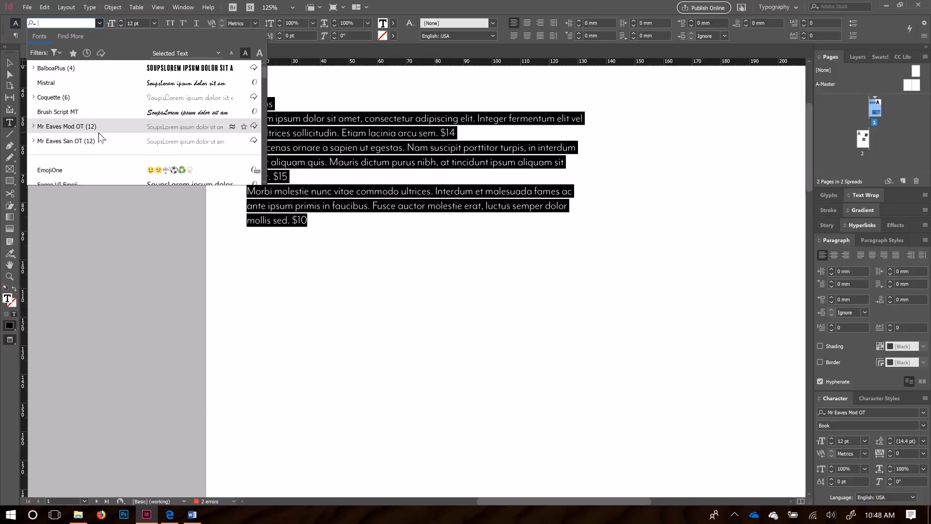
Step: Apply Mr Eaves Mod OT Book to all Soups text and raise it to 13 pt
left_click(59, 127)
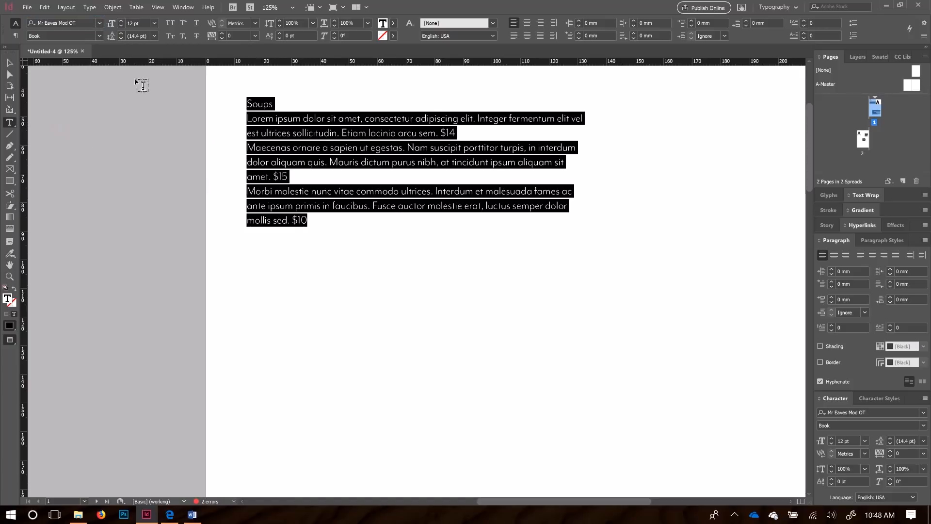
left_click(333, 221)
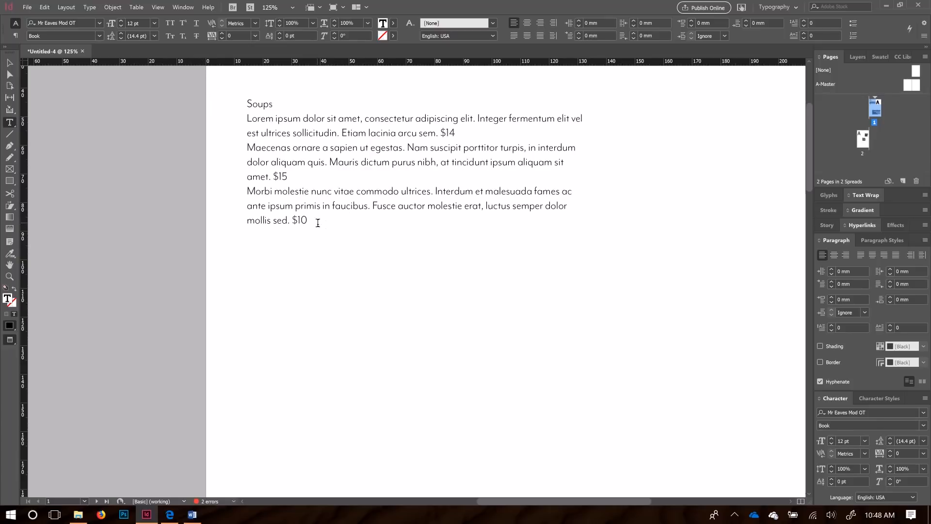
left_click_drag(307, 221, 241, 109)
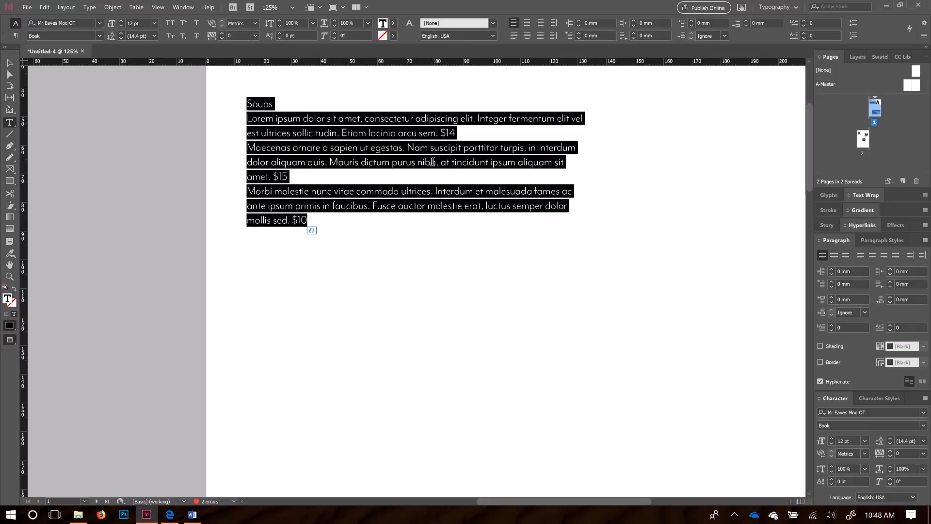
left_click(350, 220)
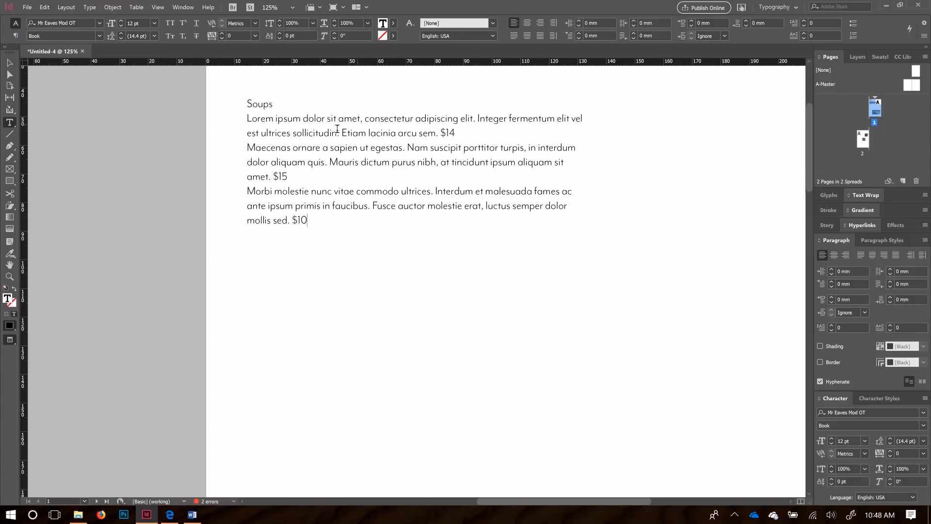
left_click_drag(278, 134, 458, 150)
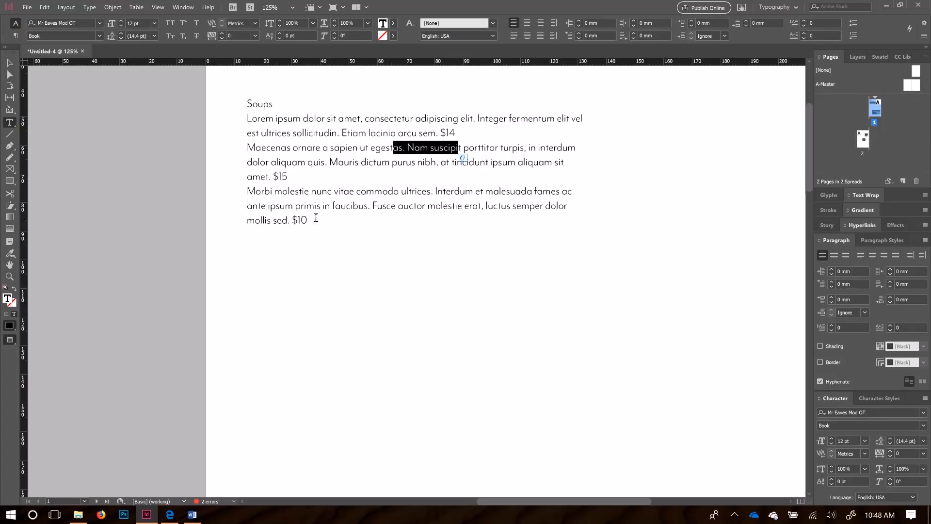
left_click_drag(320, 223, 246, 108)
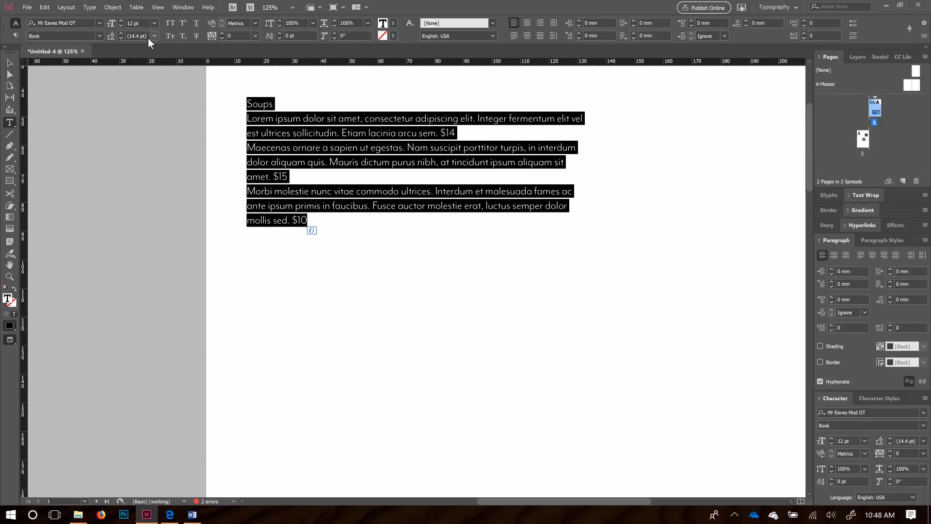
left_click(121, 21)
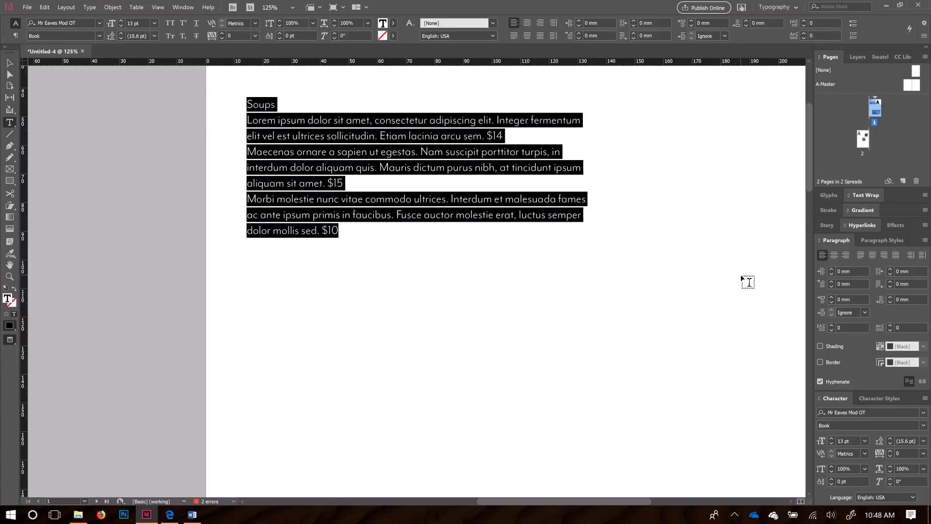
Step: Create a new paragraph style (Mr Eaves Mod OT Book 13 pt) and name it 'Normal'
left_click(884, 243)
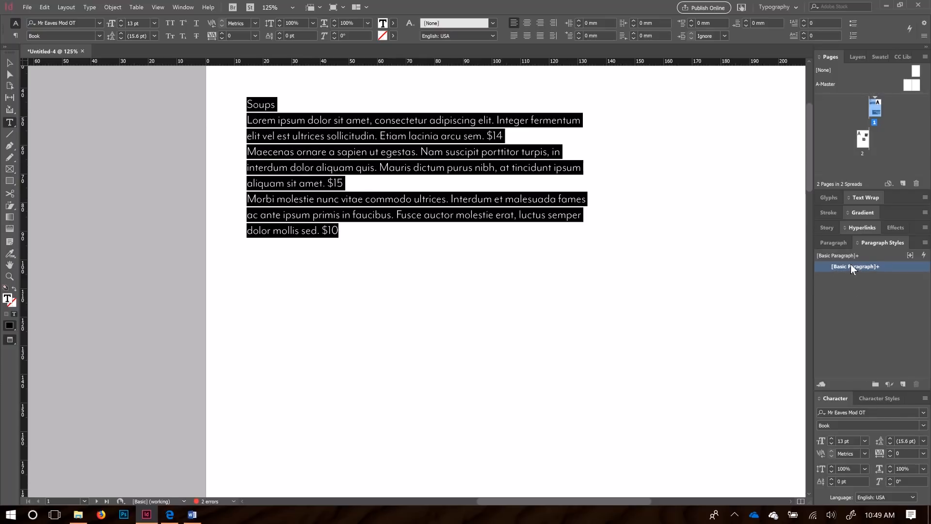
mouse_move(851, 264)
left_click(902, 386)
double_click(847, 277)
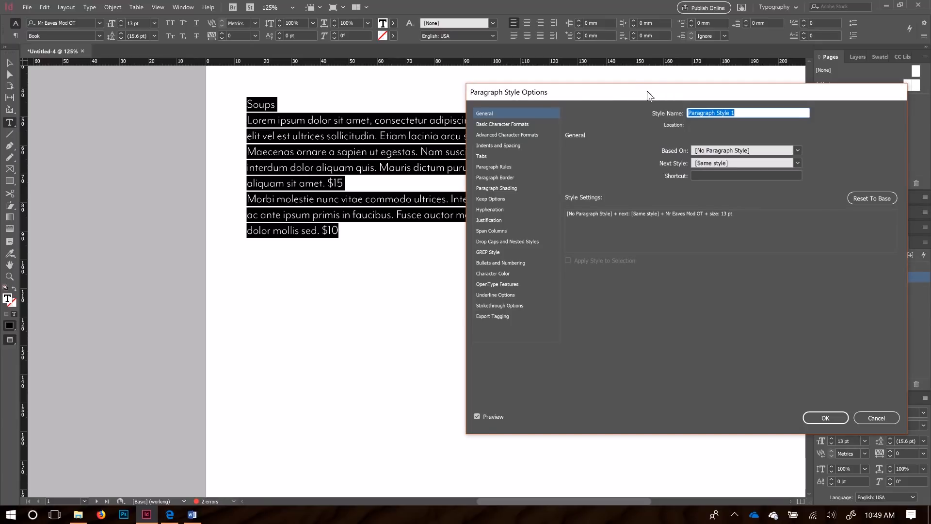
left_click_drag(546, 93, 465, 102)
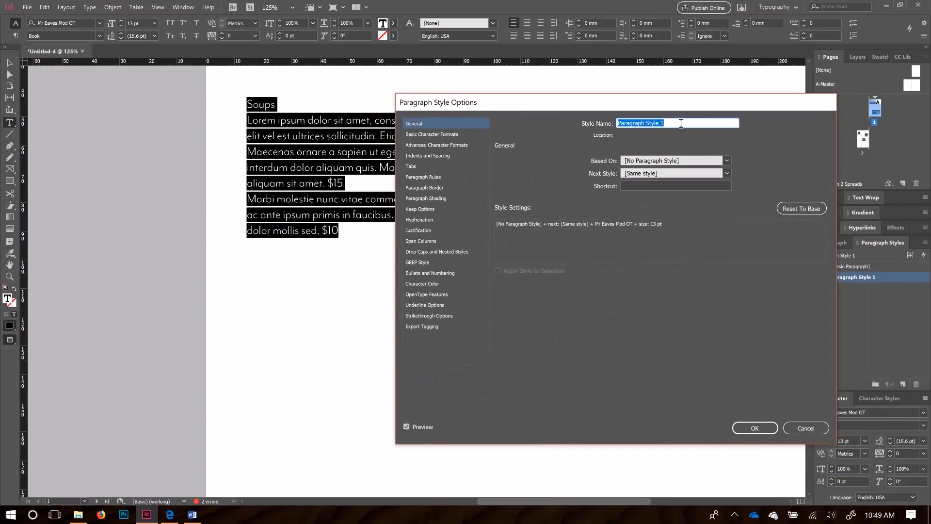
left_click(431, 135)
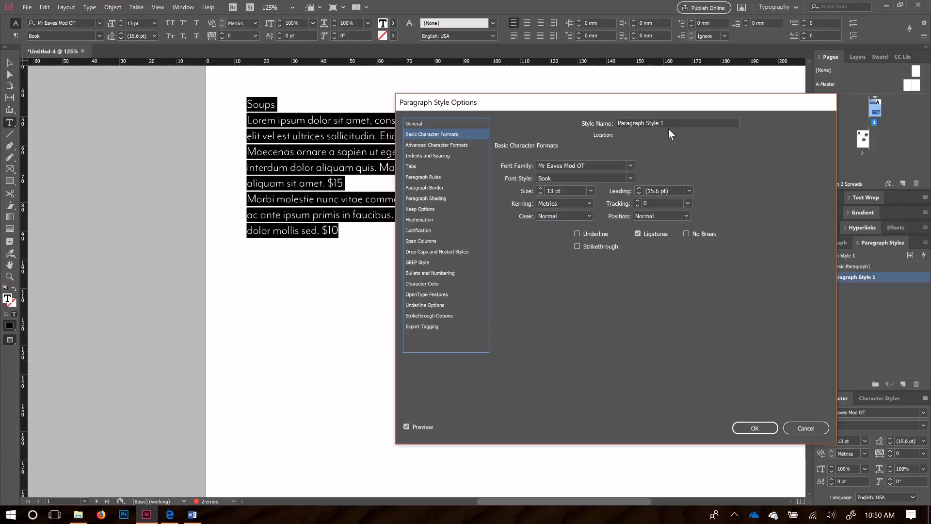
left_click_drag(672, 123, 589, 125)
type("Normal")
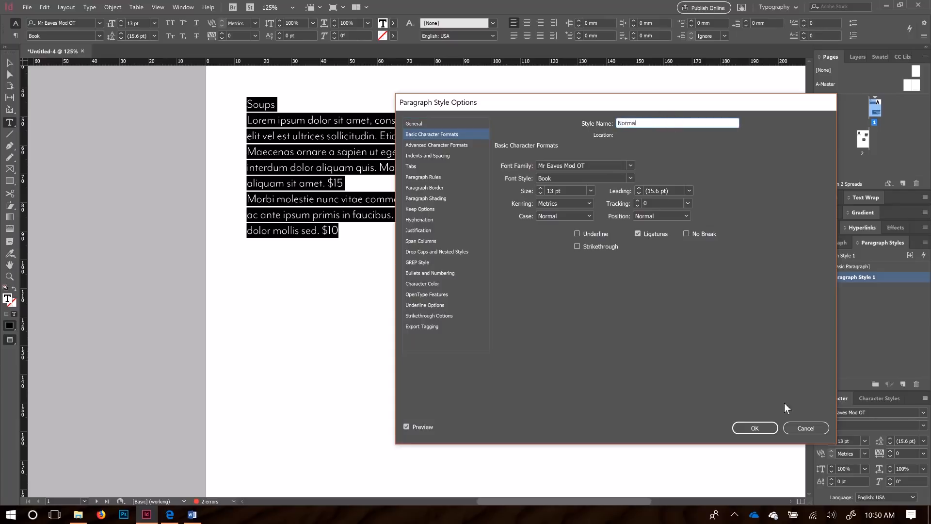
left_click(769, 429)
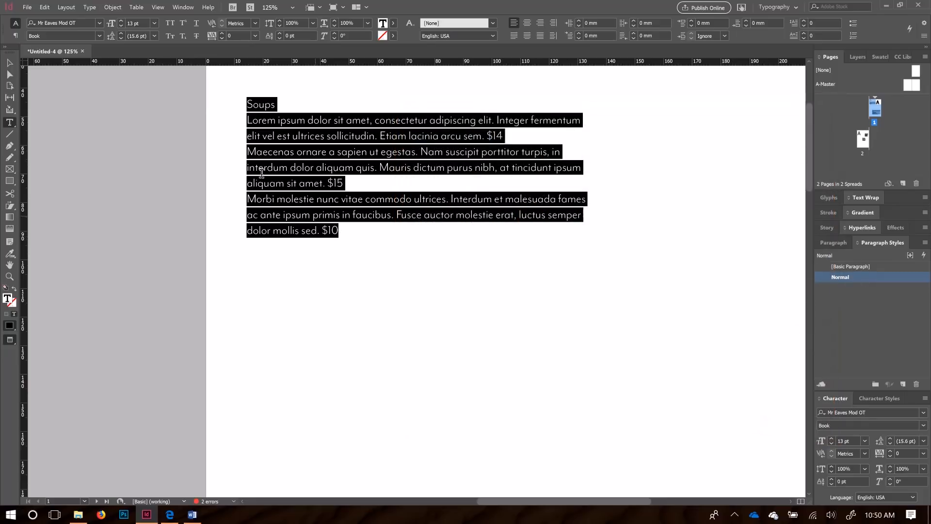
Step: Apply the Normal paragraph style to all three text frames on page 1
left_click(9, 62)
left_click(169, 178)
left_click(334, 252)
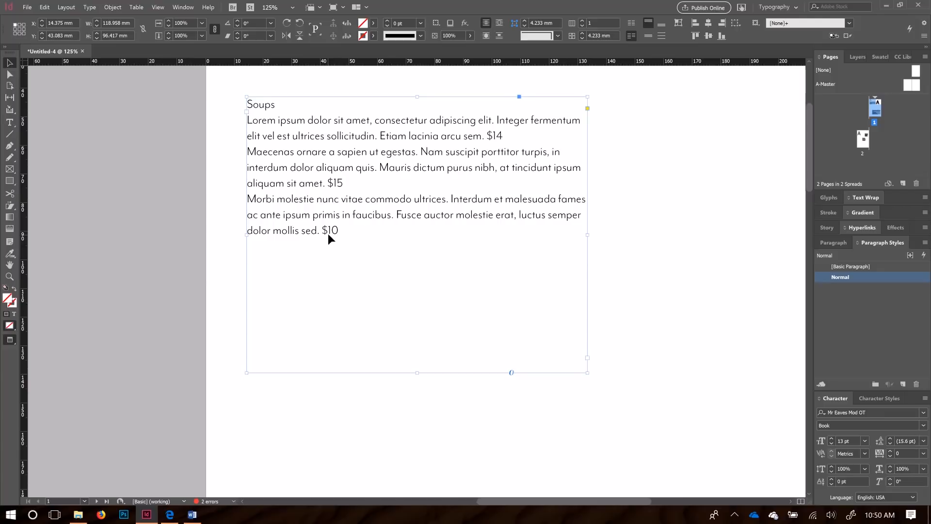
key("ctrl+minus")
key("ctrl+minus")
key("ctrl+minus")
left_click_drag(270, 132, 580, 448)
left_click(844, 277)
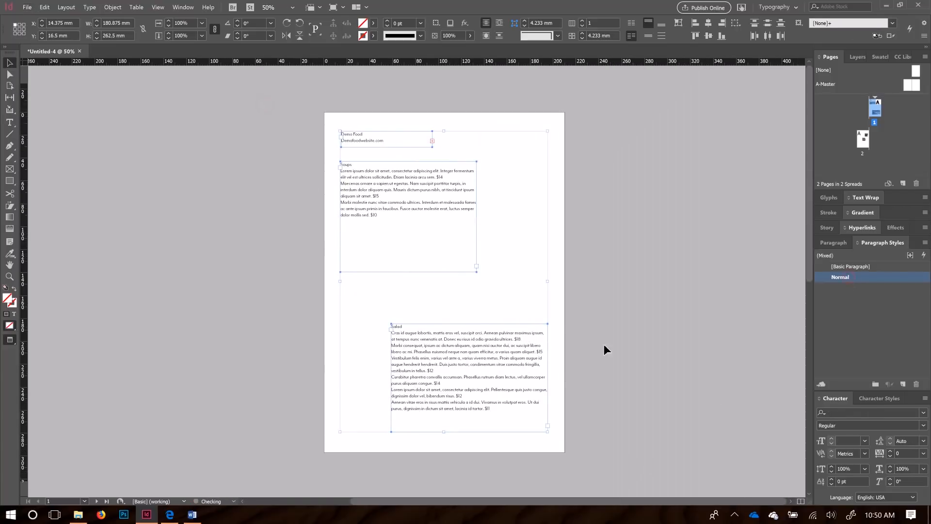
Step: Apply the Normal paragraph style to the three text frames on page 2
scroll(350, 348, "down", 10)
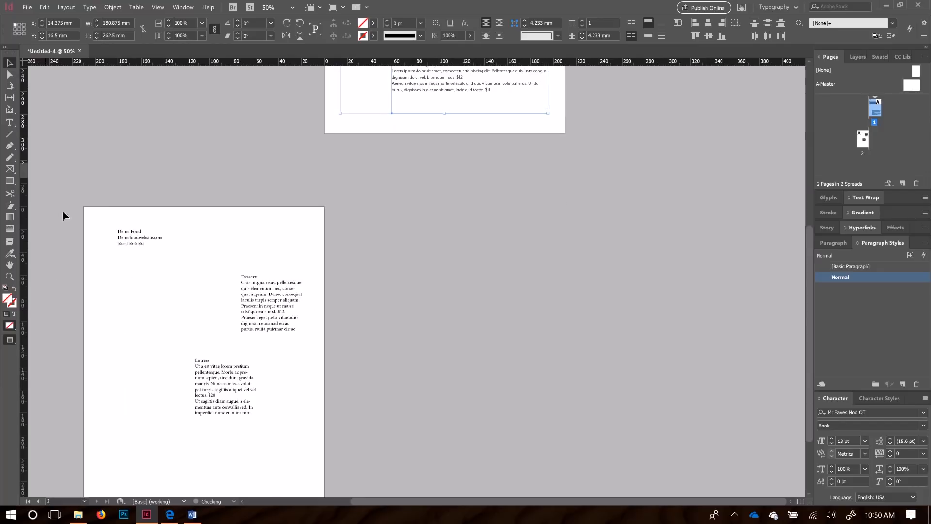
left_click(468, 443)
left_click_drag(89, 216, 335, 446)
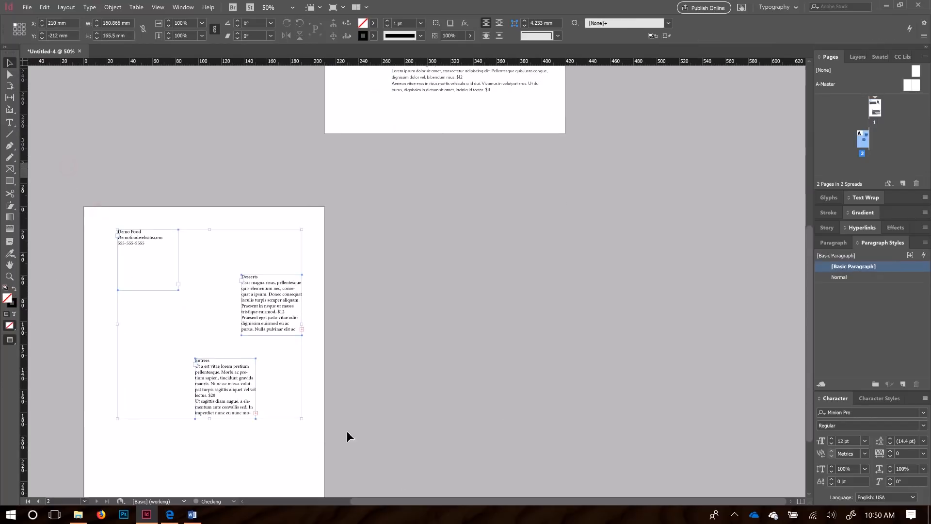
left_click(847, 275)
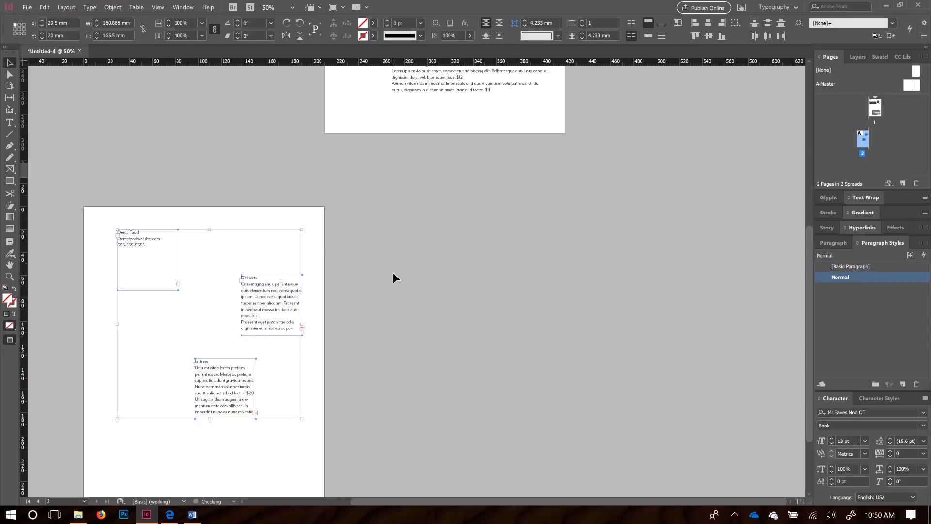
left_click(452, 281)
scroll(413, 287, "down", 3)
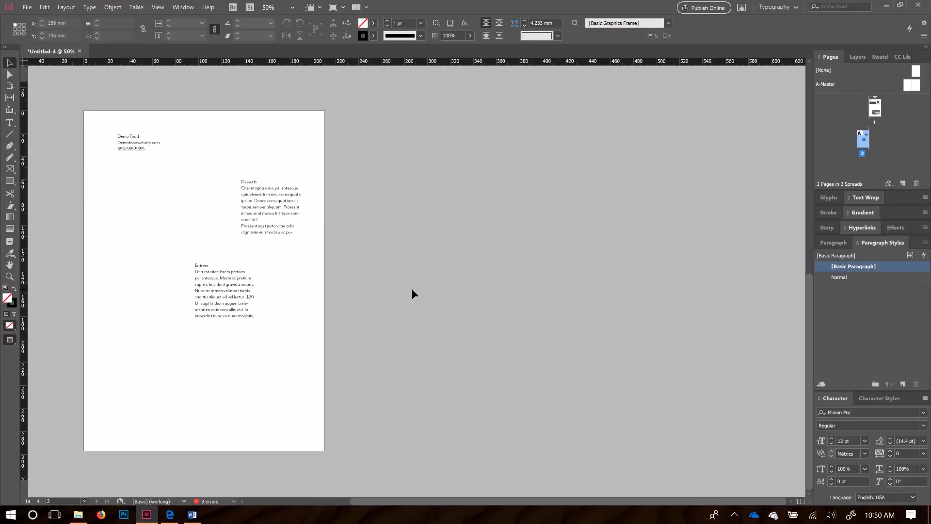
scroll(413, 290, "up", 9)
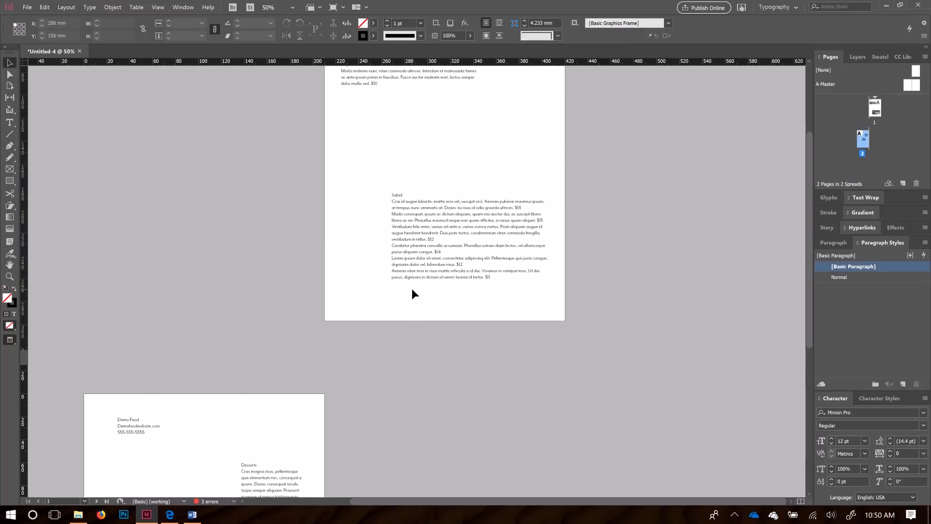
scroll(412, 289, "up", 2)
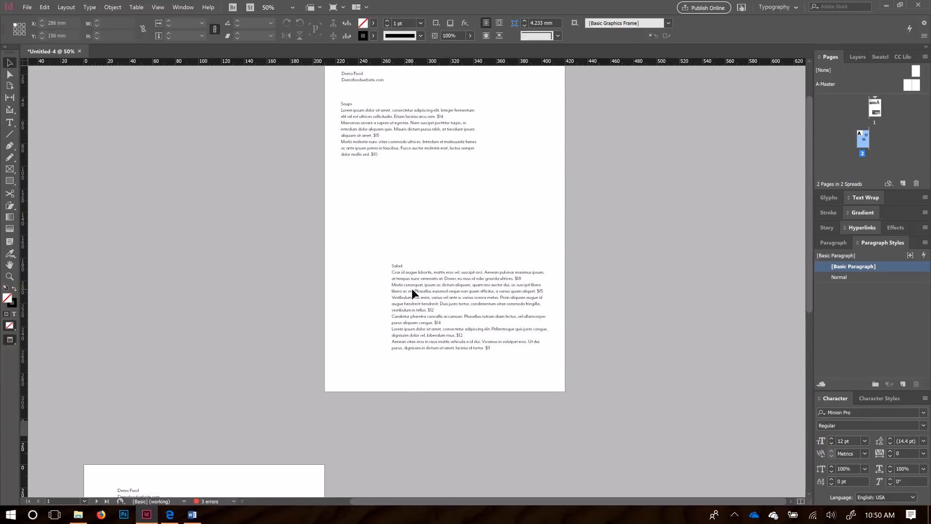
scroll(412, 290, "down", 2)
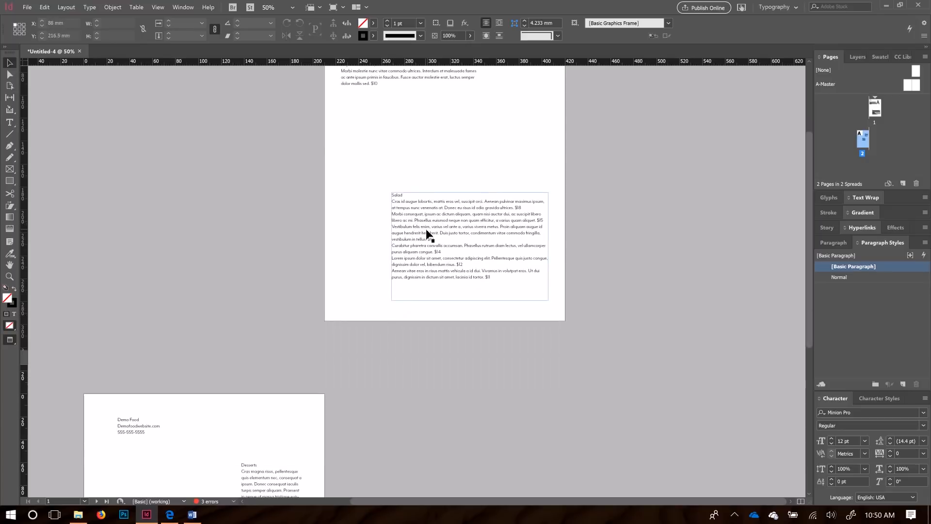
scroll(443, 232, "up", 1)
scroll(443, 233, "up", 1)
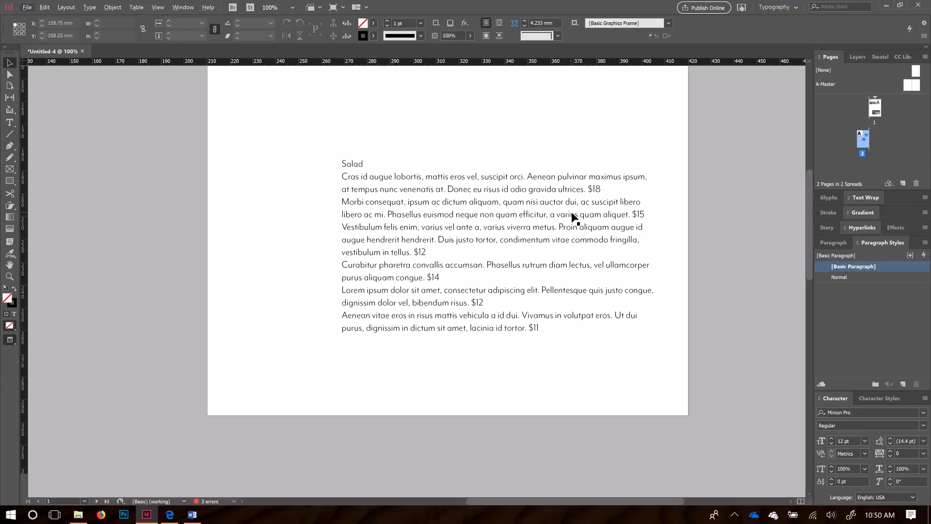
left_click(607, 203)
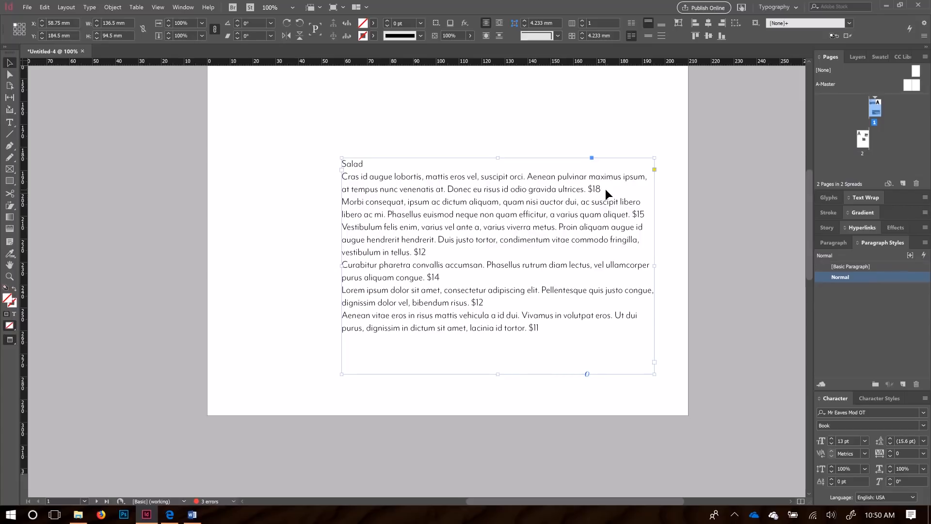
double_click(605, 189)
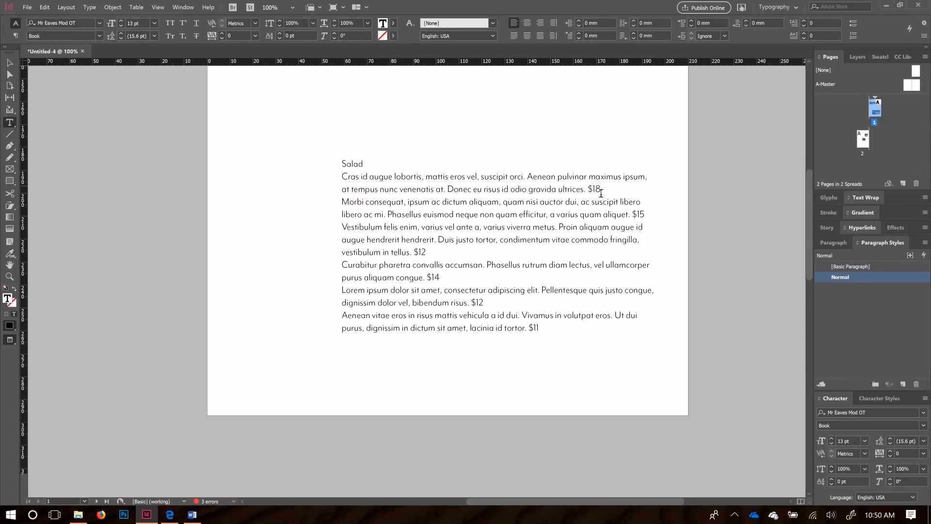
key("Return")
left_click(651, 227)
key("Return")
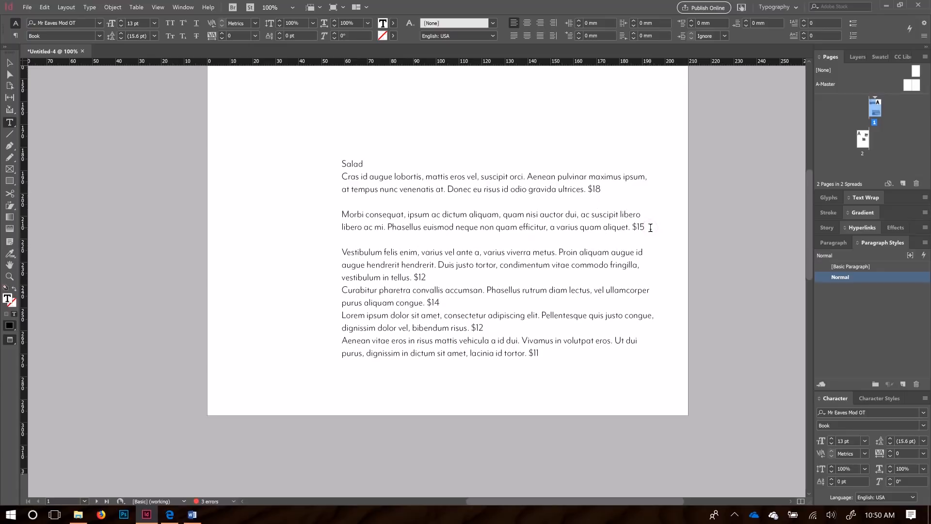
key("BackSpace")
left_click(432, 202)
key("BackSpace")
left_click(9, 62)
key("ctrl+minus")
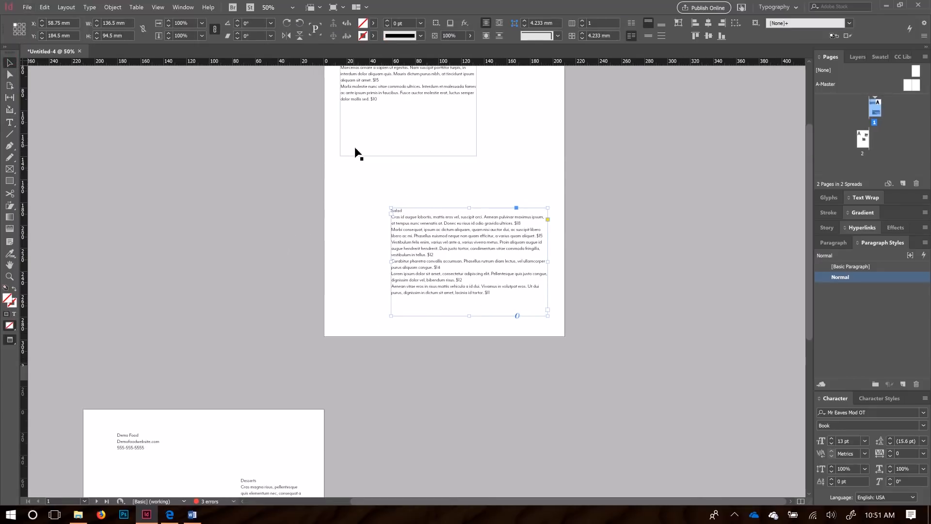
Step: Give the Normal paragraph style 5 mm Space After under Indents and Spacing
left_click(354, 214)
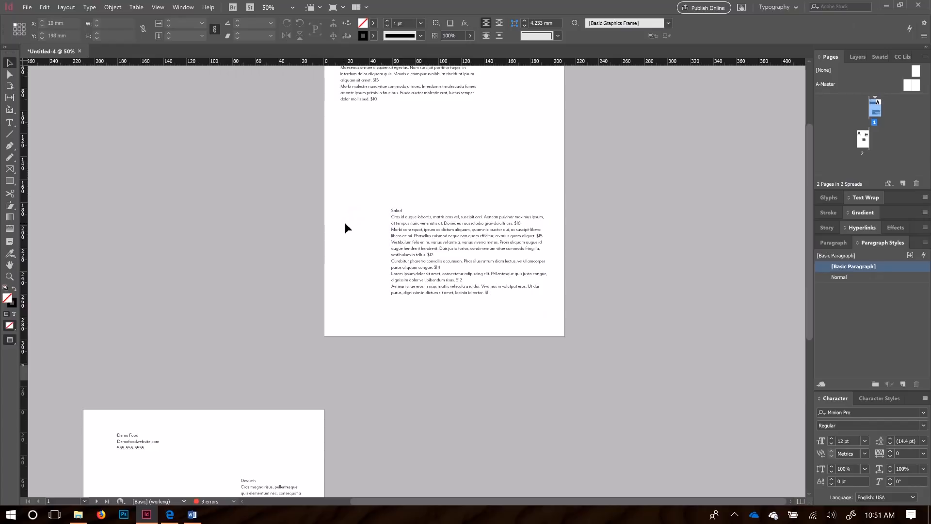
scroll(305, 217, "up", 3)
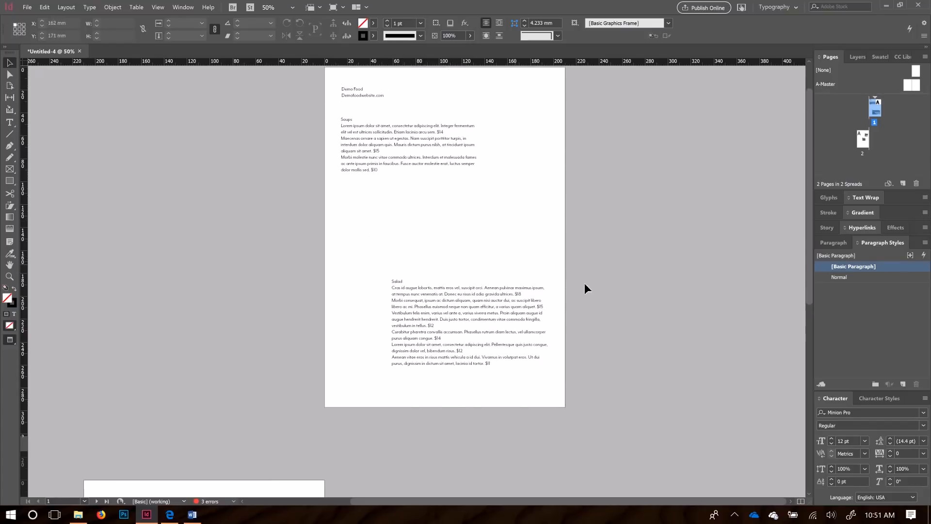
double_click(851, 278)
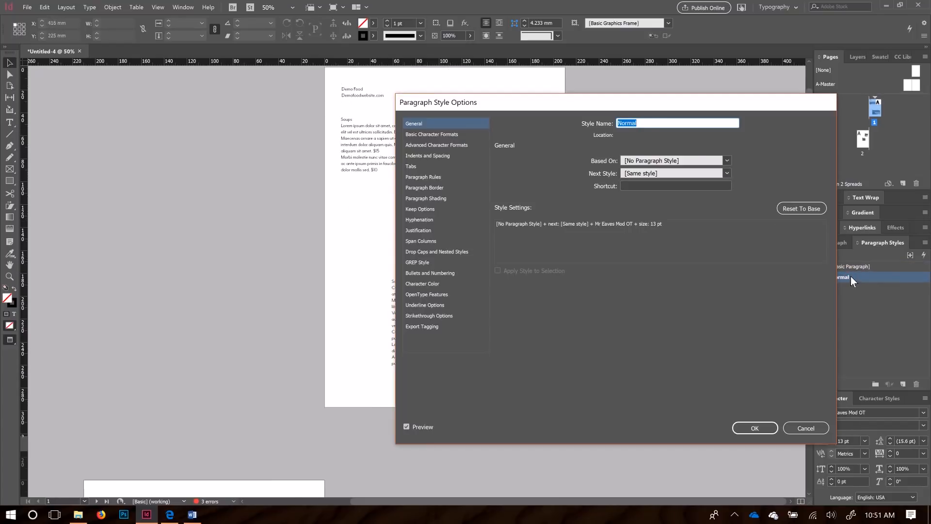
left_click(425, 156)
left_click_drag(465, 106, 629, 91)
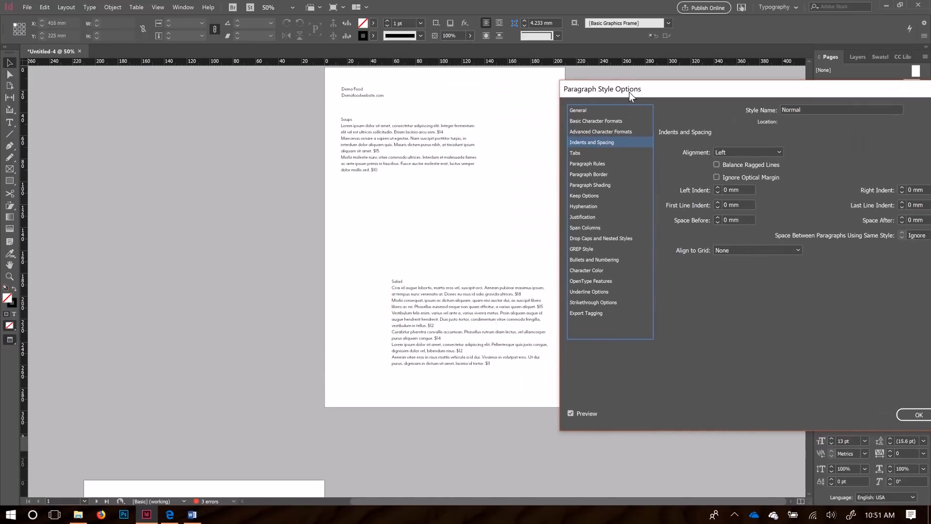
left_click_drag(749, 89, 699, 81)
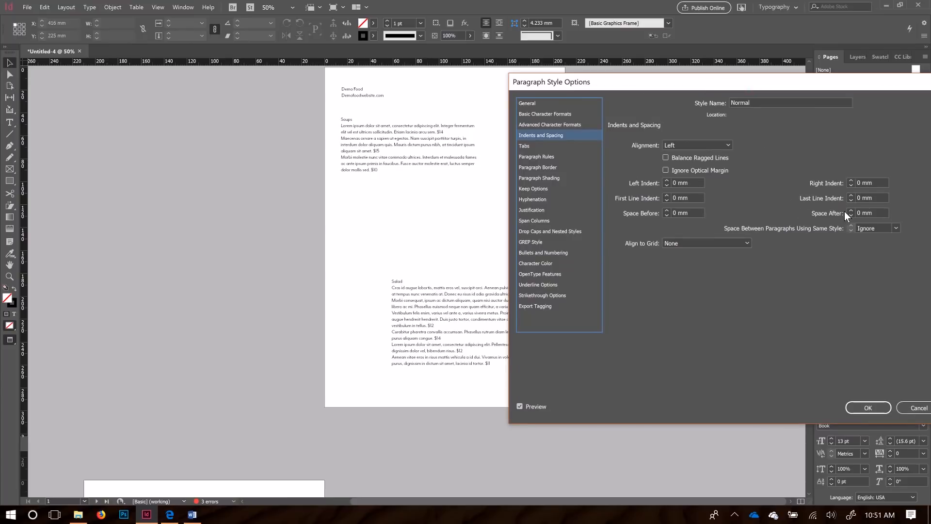
left_click(857, 213)
type("5mm")
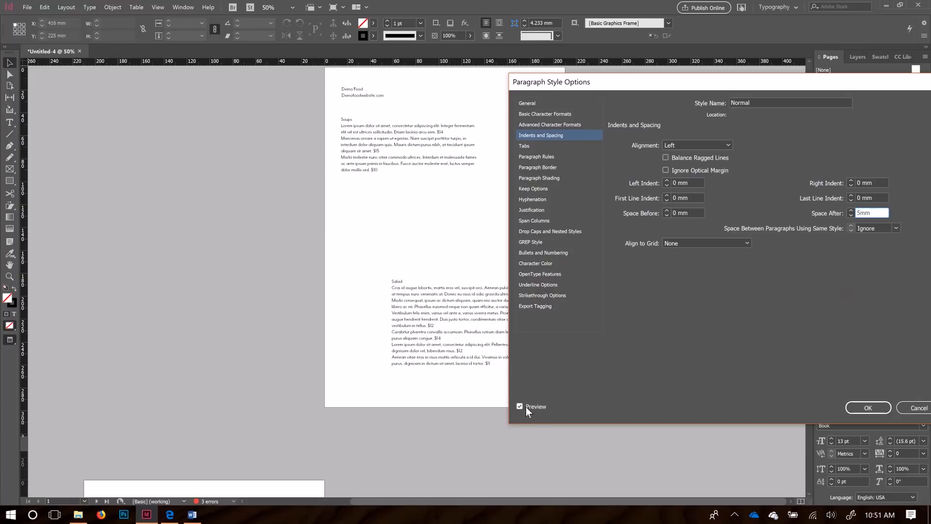
left_click(881, 198)
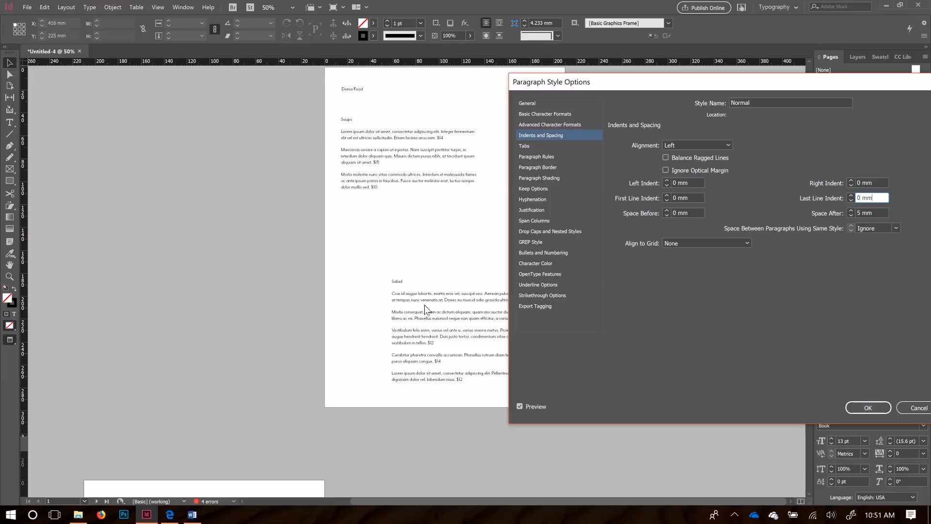
left_click(868, 407)
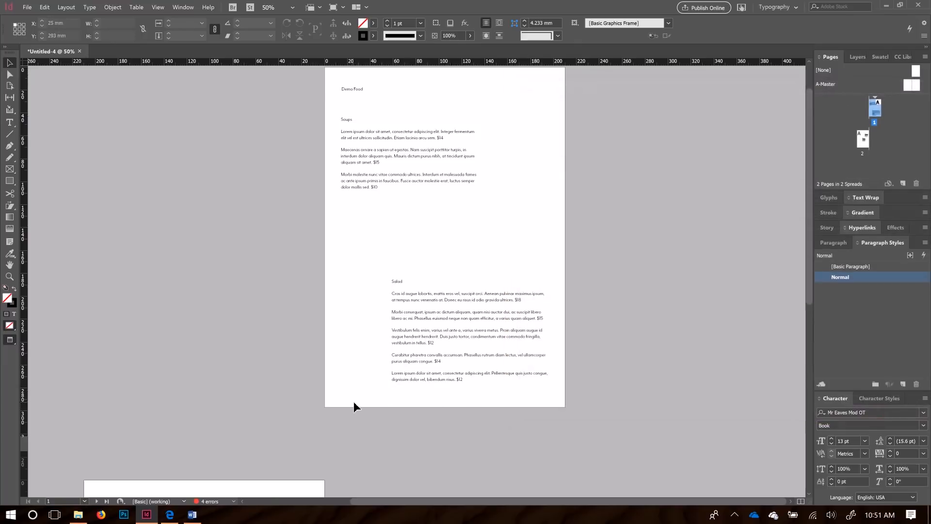
Step: Widen the Desserts text frame and show guides and frame edges
scroll(354, 401, "down", 5)
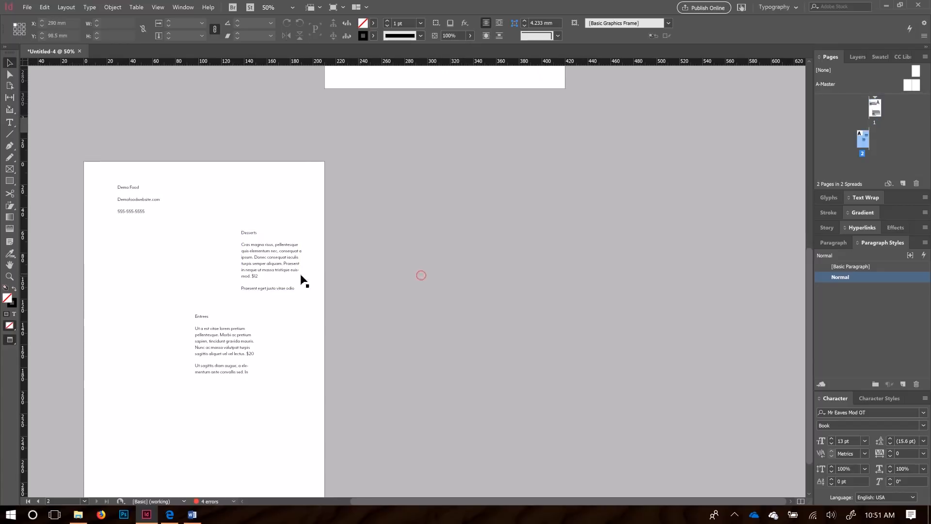
left_click(280, 267)
left_click_drag(305, 291, 585, 353)
left_click_drag(297, 288, 240, 219)
scroll(363, 339, "up", 3)
scroll(374, 332, "up", 2)
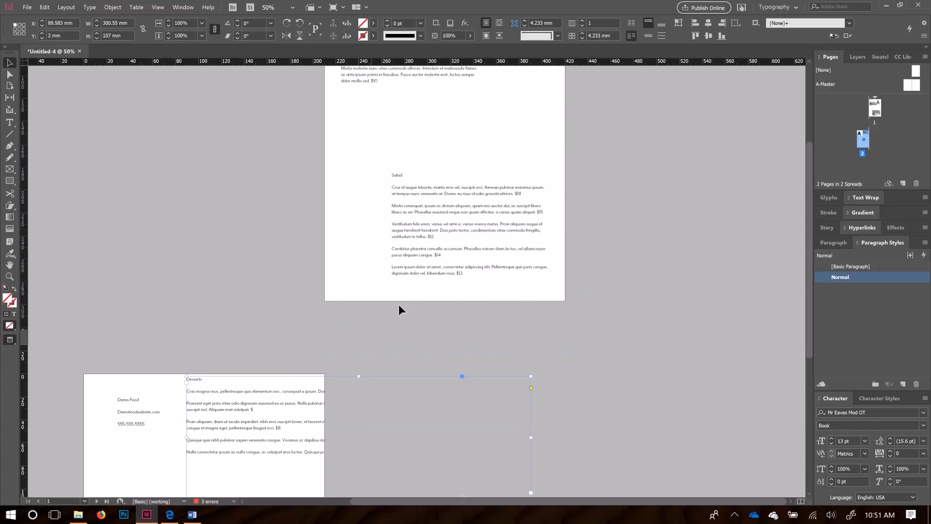
left_click(306, 242)
key("w")
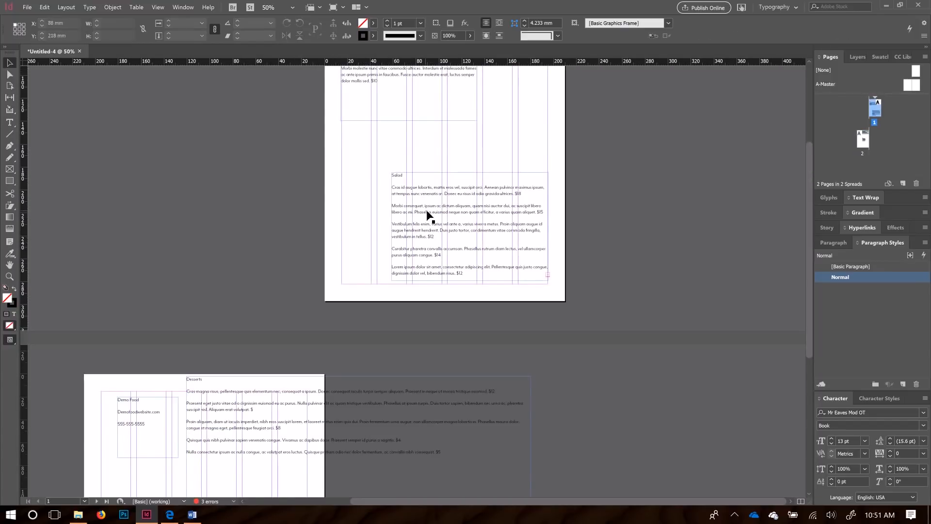
scroll(422, 214, "up", 3)
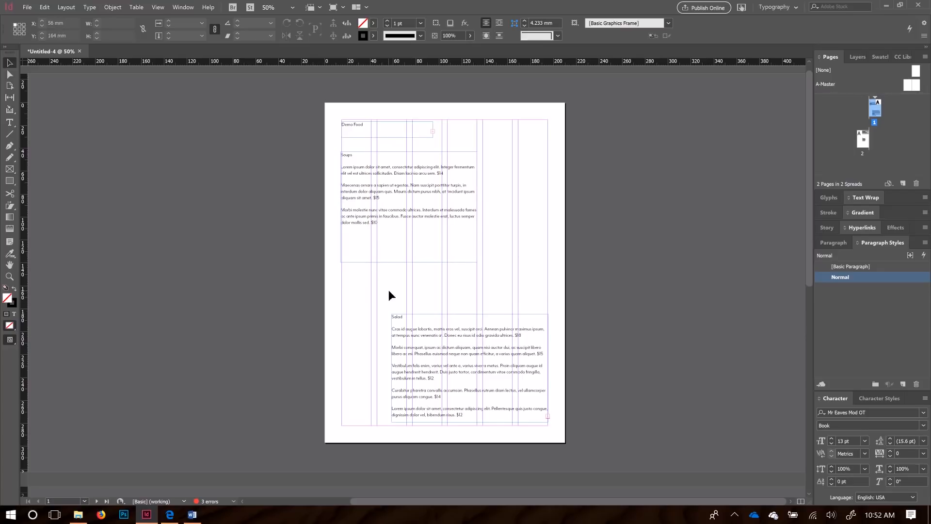
Step: Enlarge the Demo Food header to show website and phone, and move Soups down to 71 mm
left_click(387, 204)
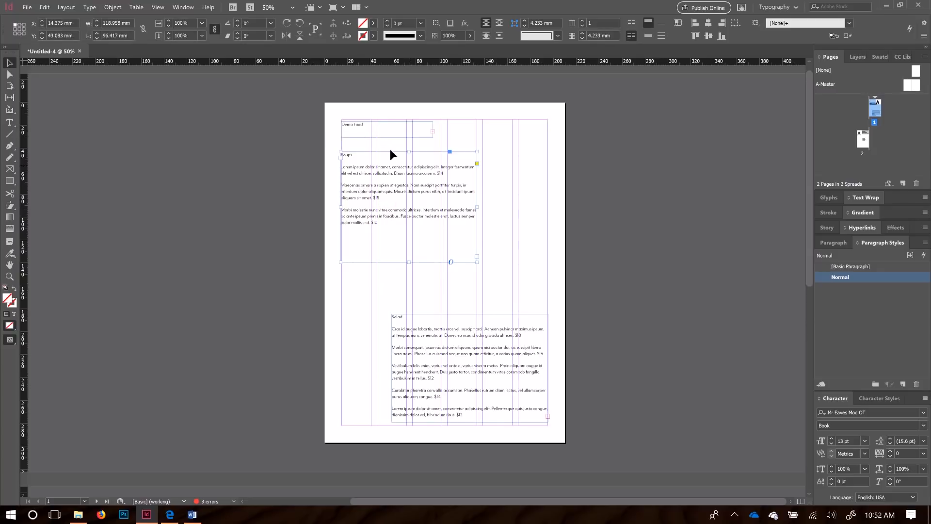
left_click(387, 133)
left_click_drag(432, 137, 516, 160)
left_click_drag(424, 190, 422, 216)
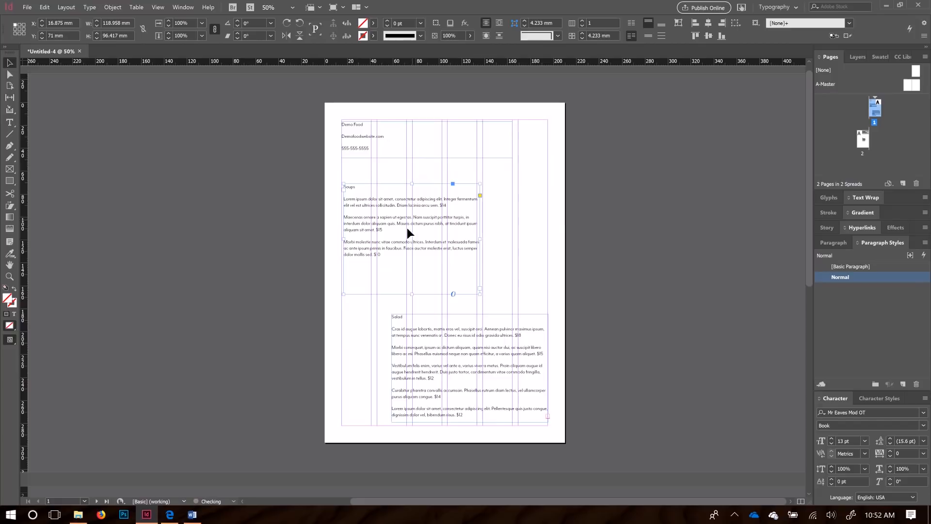
left_click(426, 349)
scroll(334, 322, "down", 3)
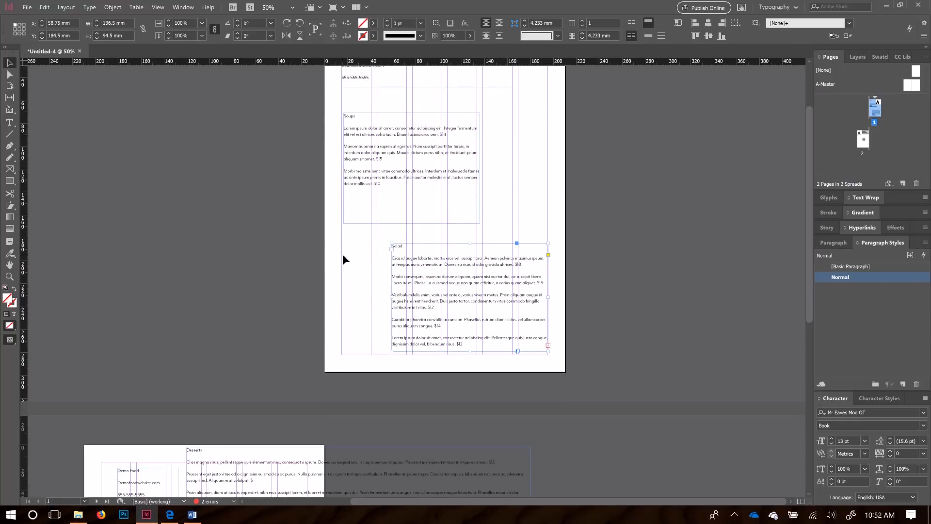
left_click(308, 264)
key("w")
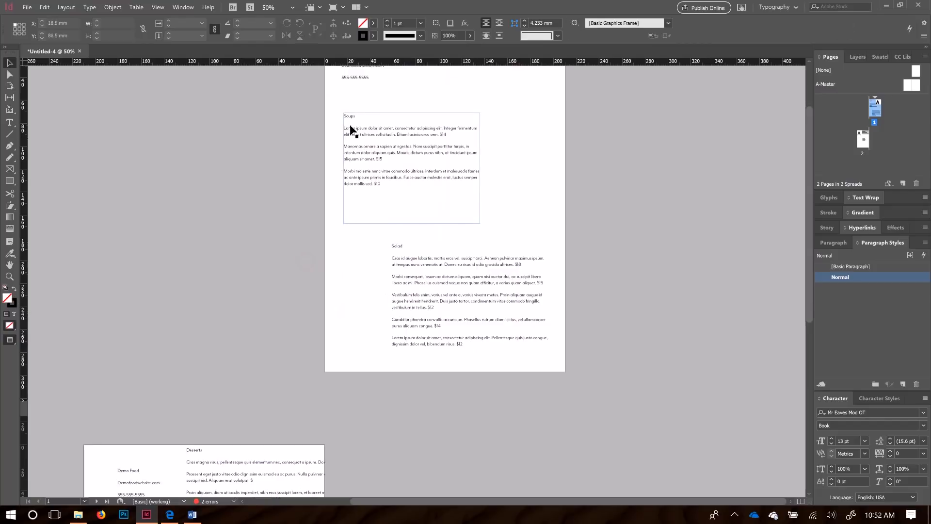
Step: Set the Soups heading in BalboaPlus, then reselect it to try another font
scroll(348, 112, "up", 5)
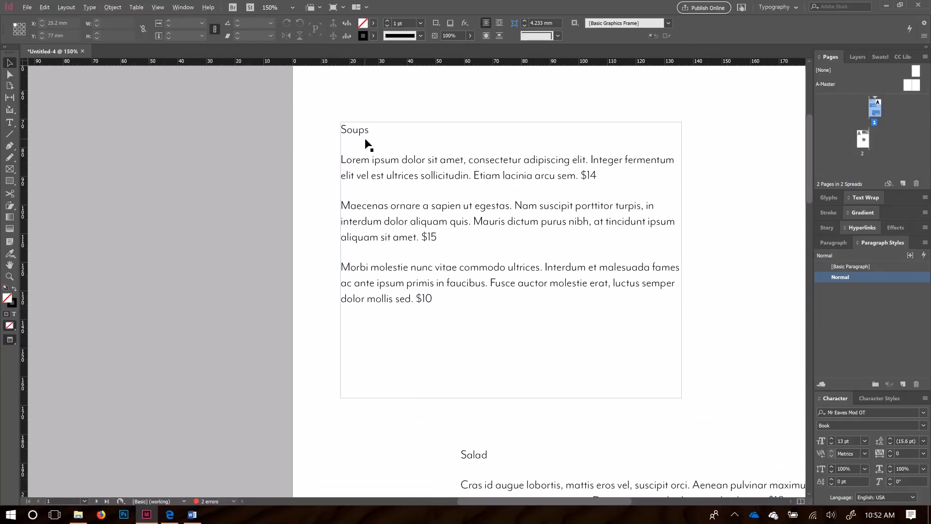
left_click(350, 129)
double_click(349, 129)
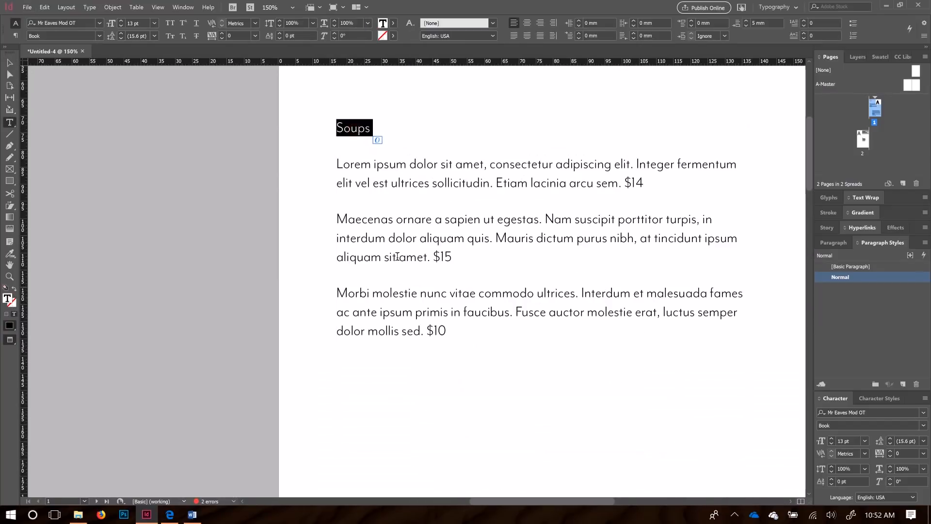
left_click_drag(368, 132, 335, 132)
left_click(99, 25)
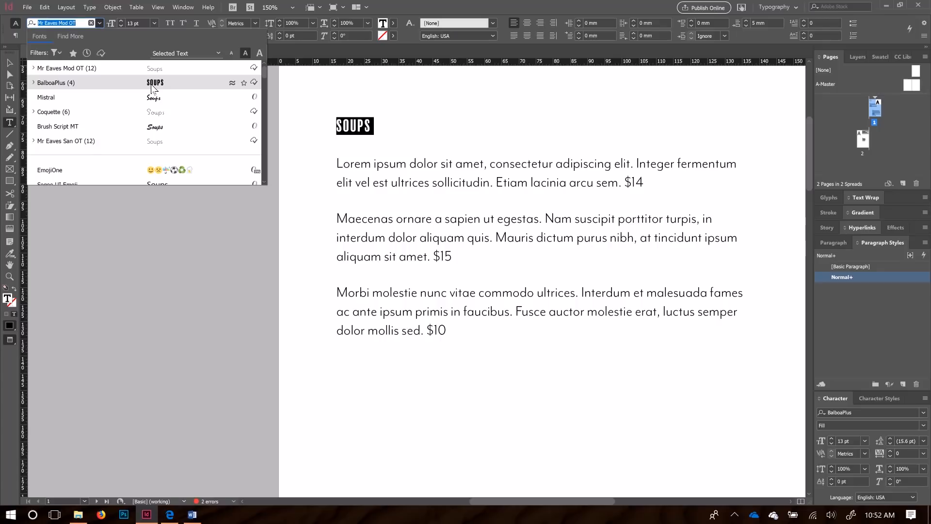
left_click(133, 87)
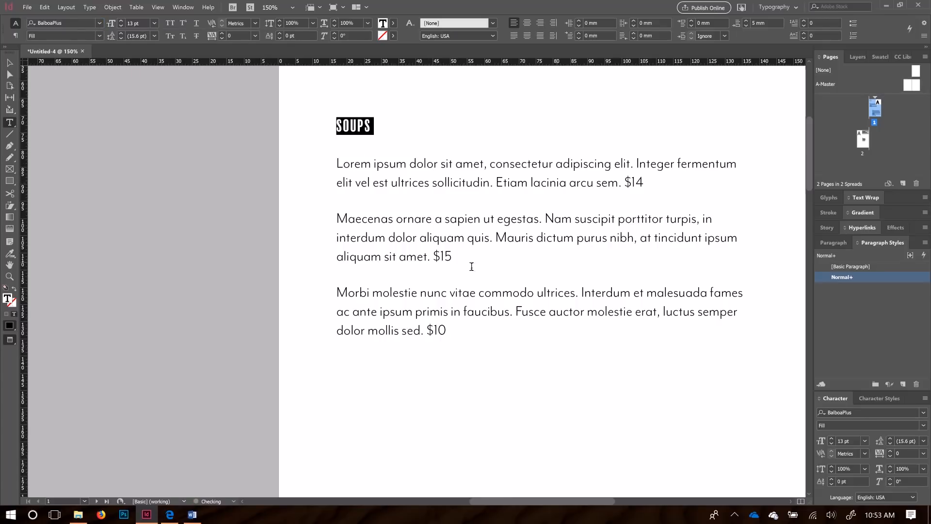
left_click(371, 125)
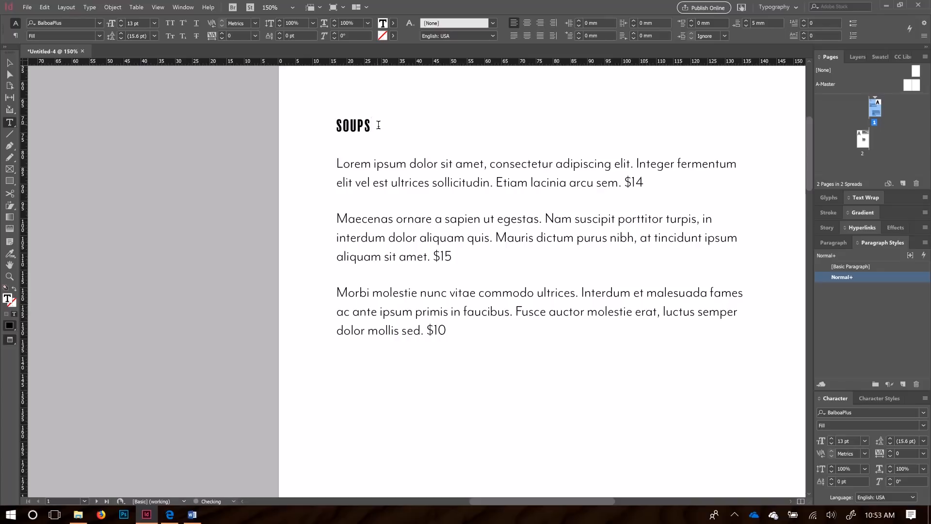
left_click_drag(378, 125, 336, 125)
left_click(98, 22)
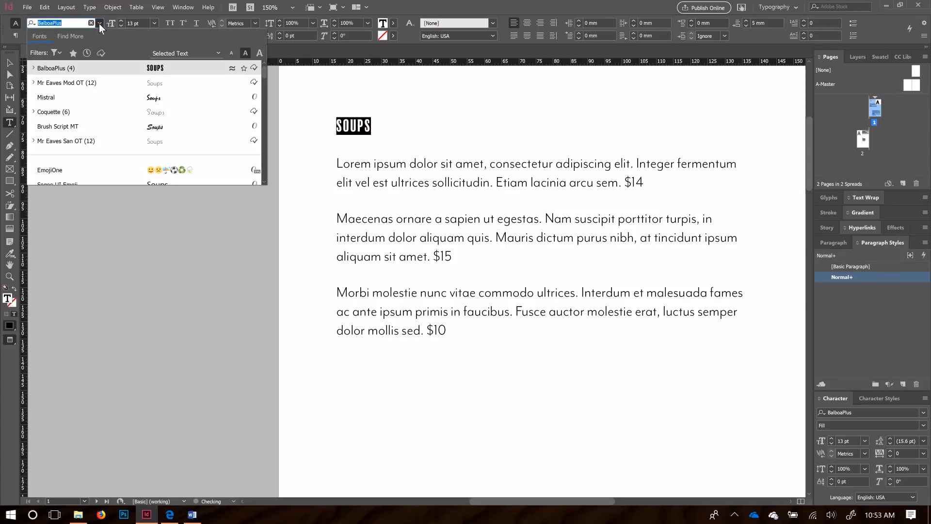
Step: Set the Soups heading in Mistral at 22 pt
left_click(65, 99)
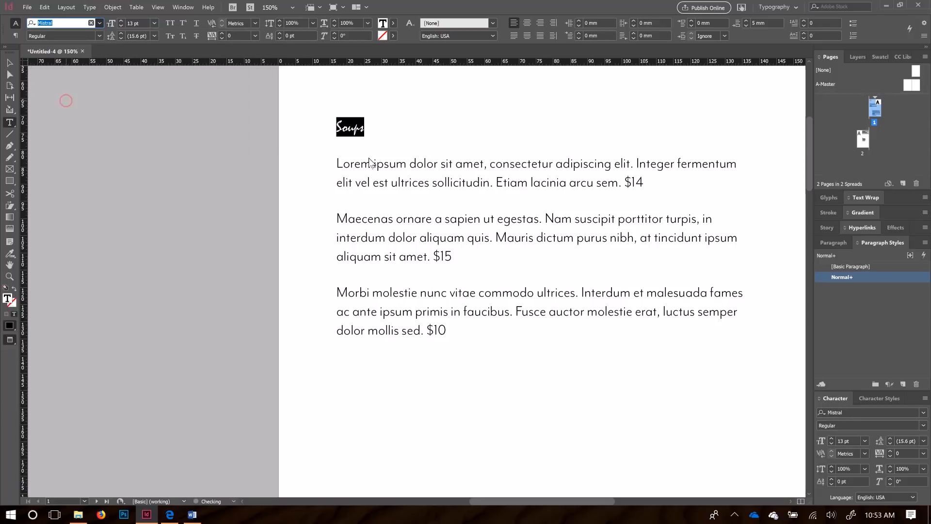
left_click(458, 155)
left_click_drag(370, 127, 335, 128)
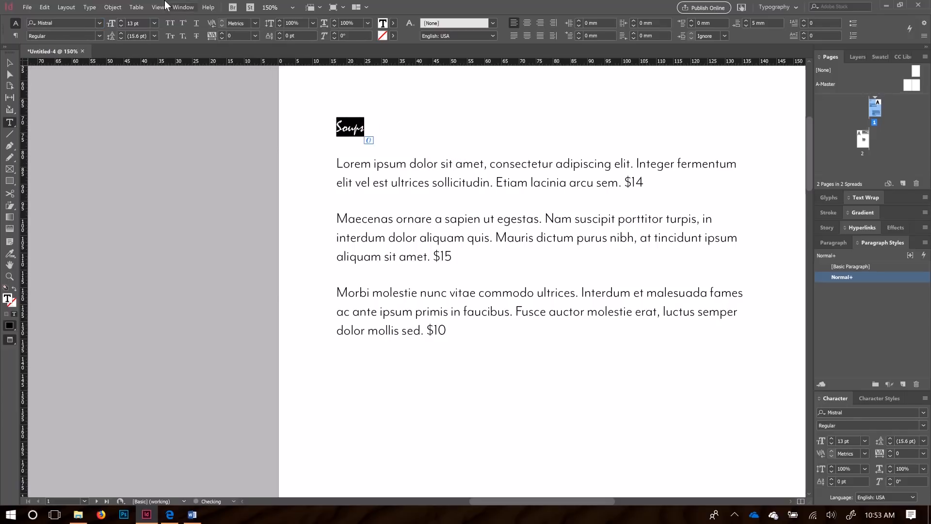
left_click(155, 23)
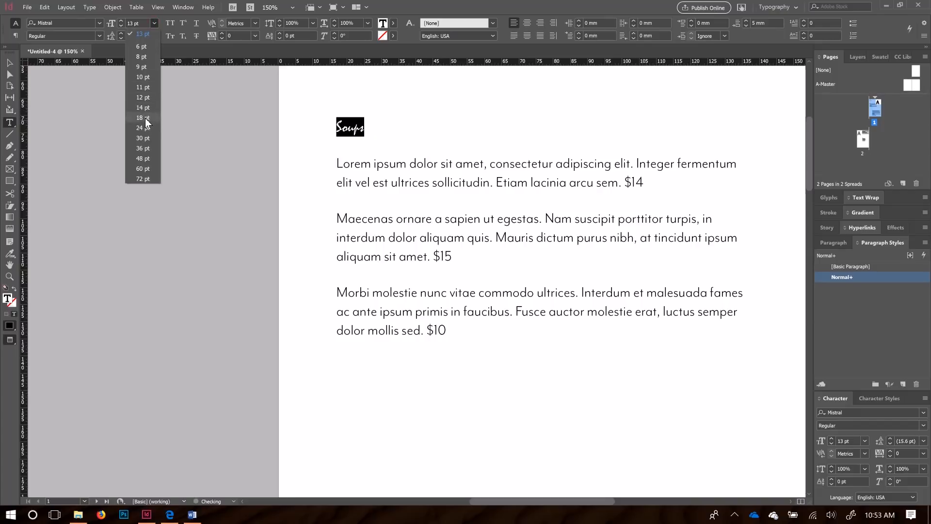
left_click(145, 118)
left_click(155, 23)
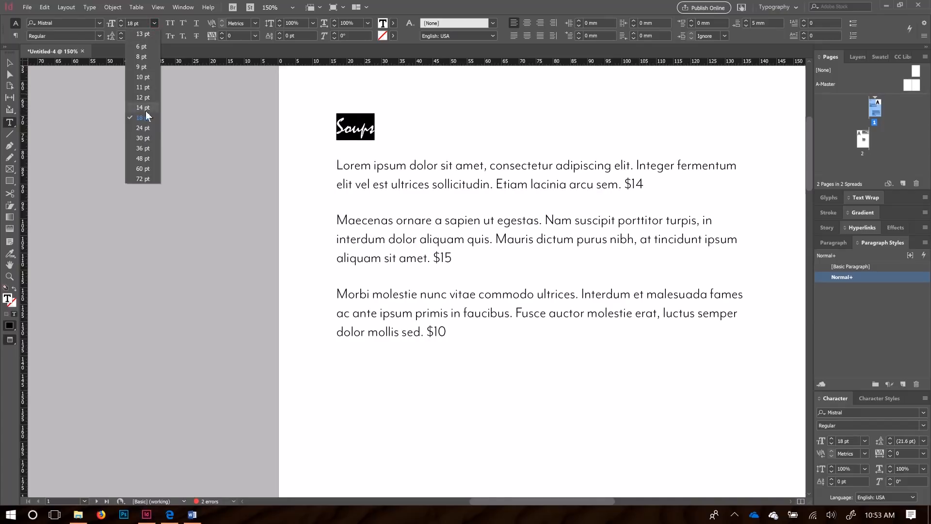
left_click(143, 130)
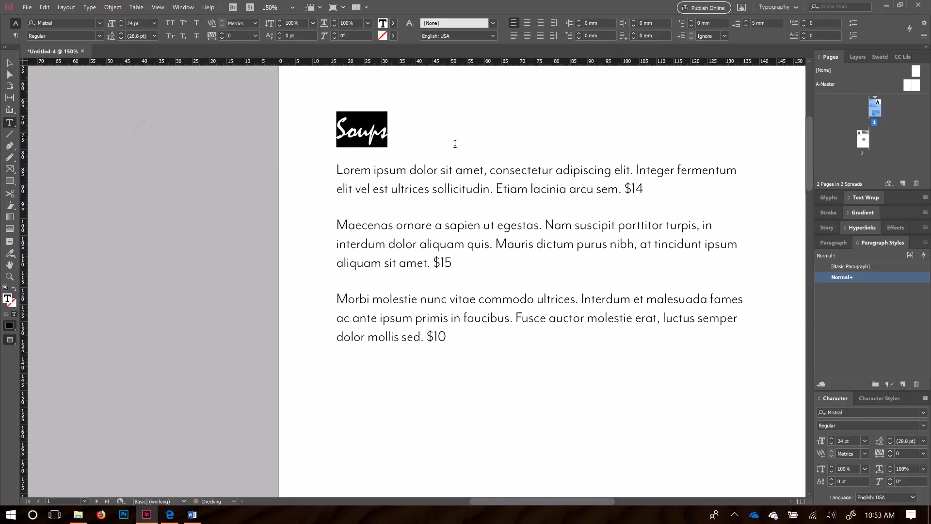
left_click(120, 24)
left_click(121, 24)
left_click(398, 139)
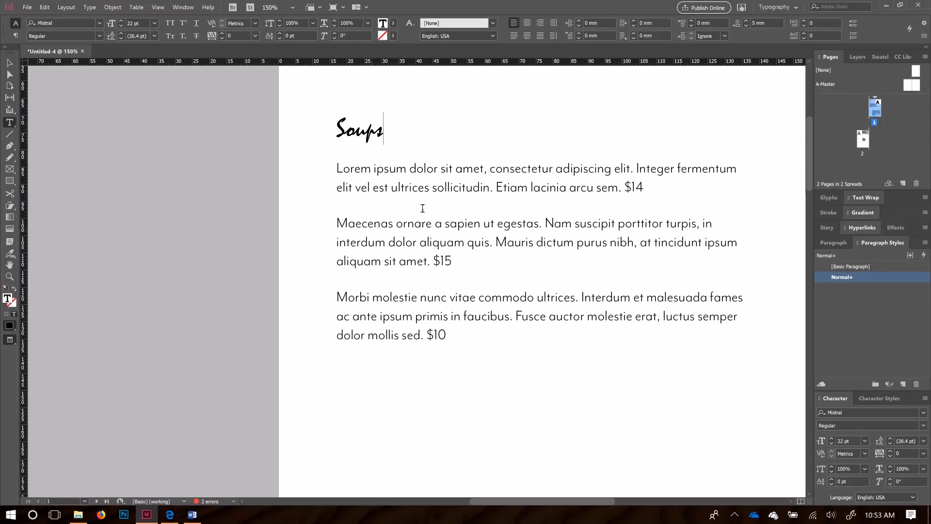
scroll(424, 207, "down", 2)
scroll(424, 208, "up", 3)
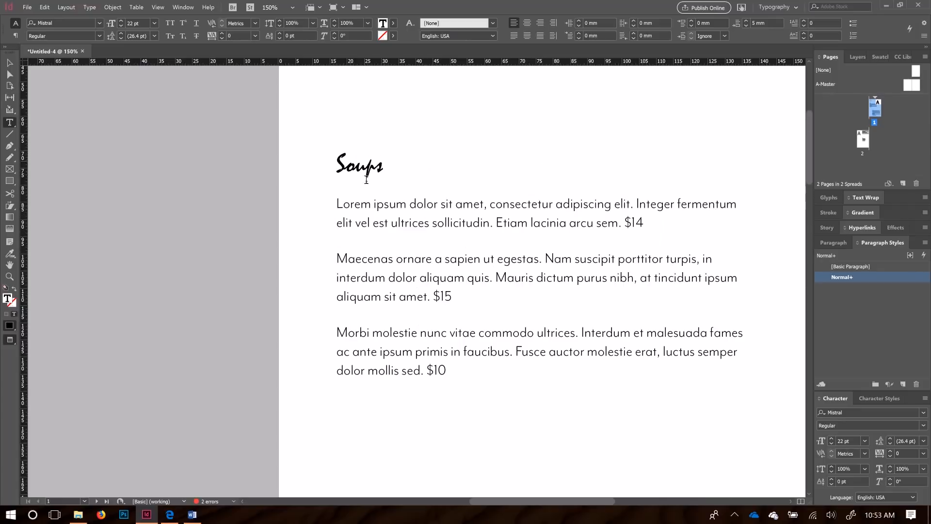
Step: Retype the heading's 'oups' as 'OUPS' so it reads SOUPS
triple_click(352, 169)
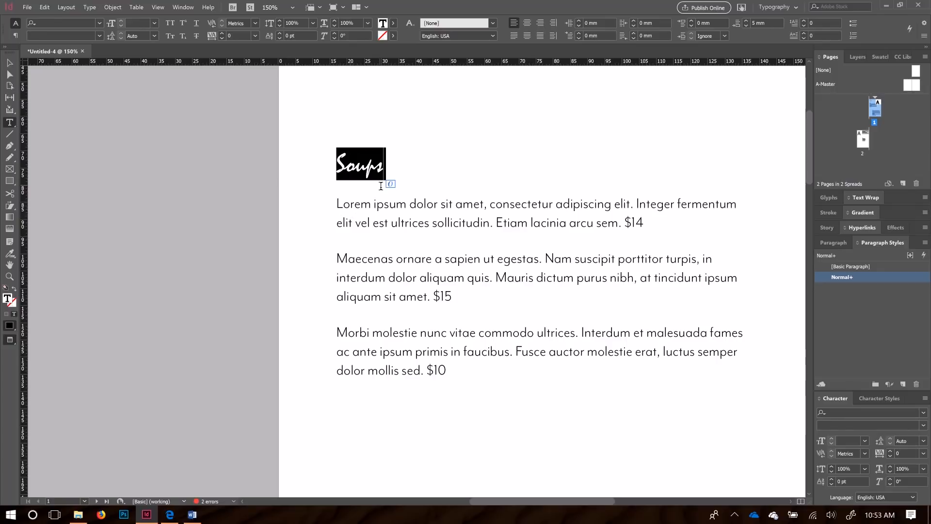
left_click(389, 173)
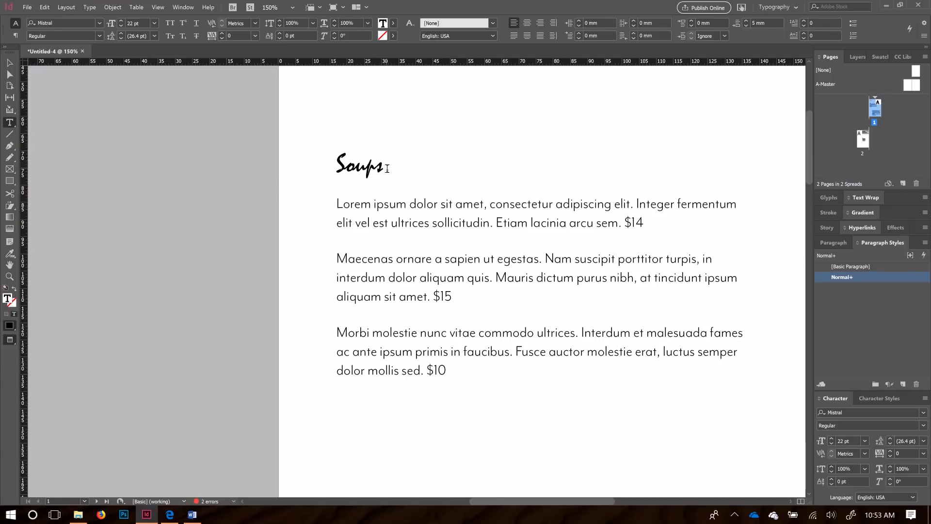
left_click_drag(386, 168, 346, 165)
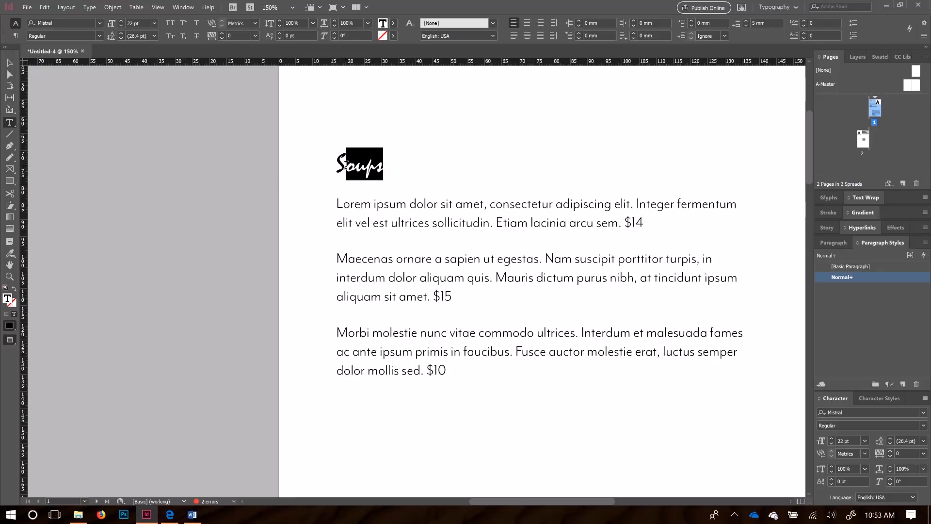
type("OUP")
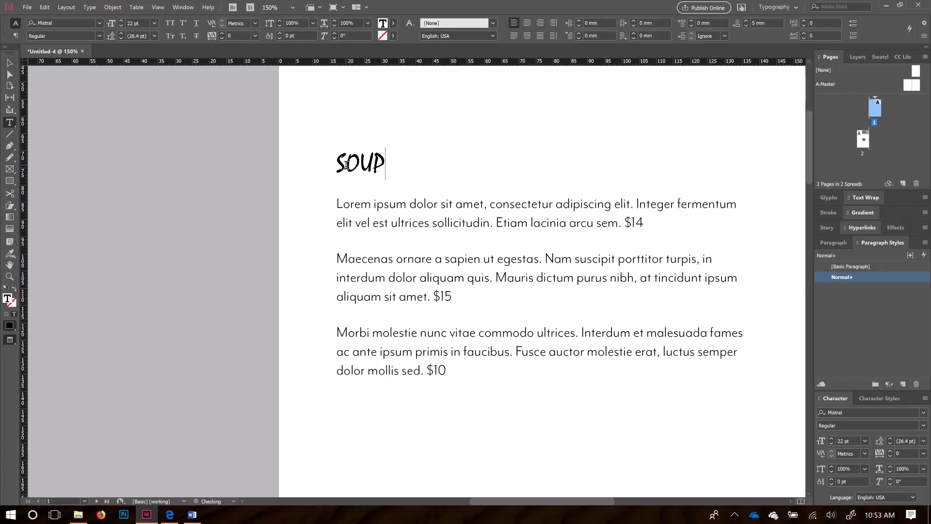
type("S")
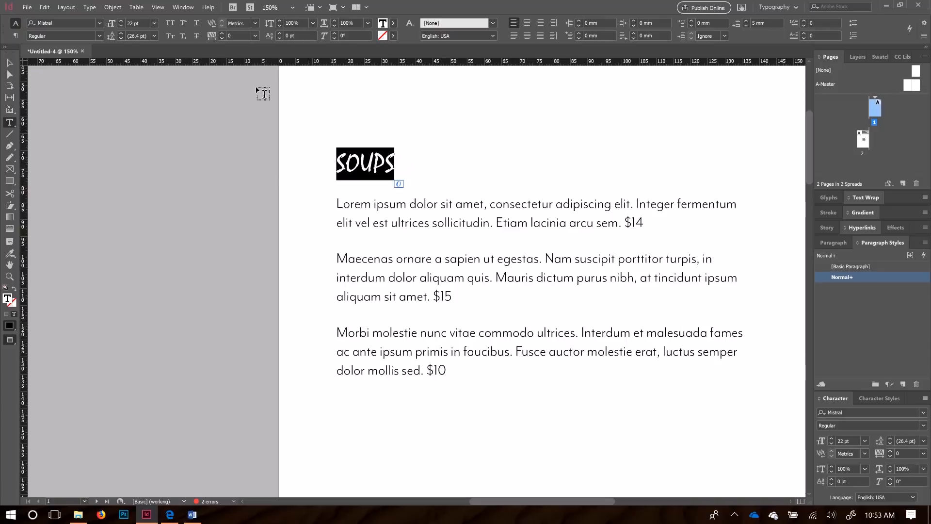
left_click(99, 23)
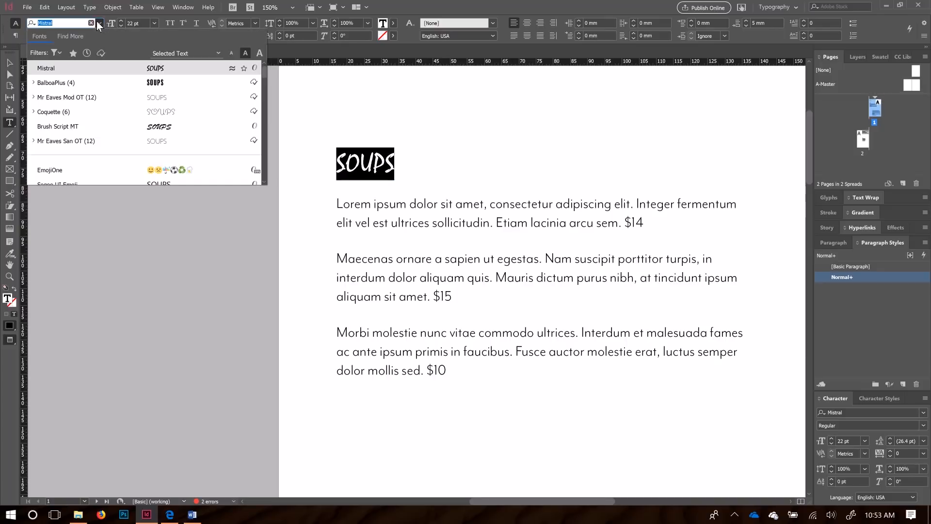
Step: Set SOUPS in Brush Script MT Italic and select letter pairs to inspect kerning
left_click(146, 126)
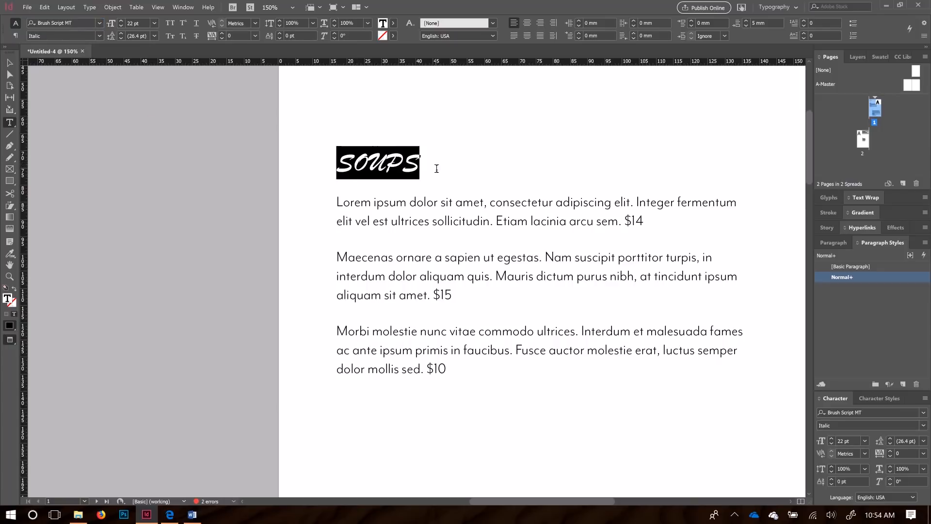
left_click(357, 164)
left_click_drag(354, 164, 407, 165)
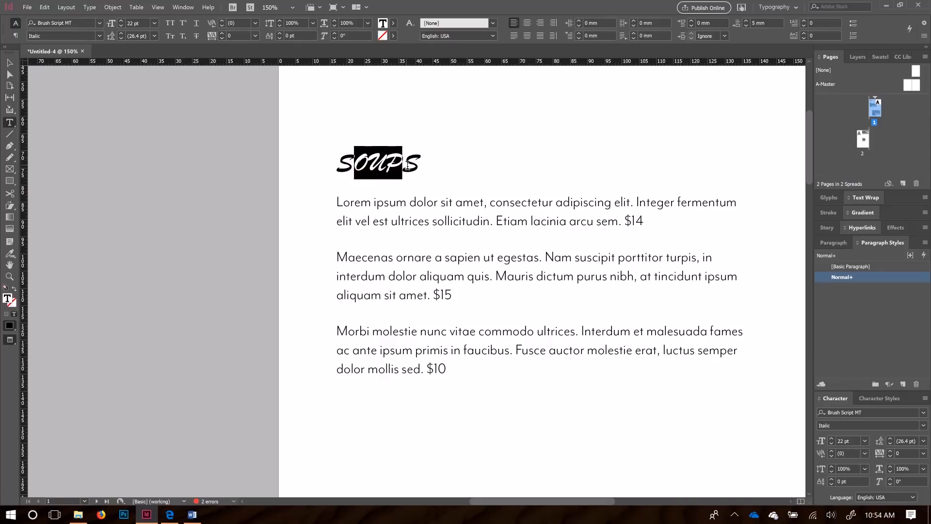
left_click(388, 164)
left_click_drag(391, 163, 421, 163)
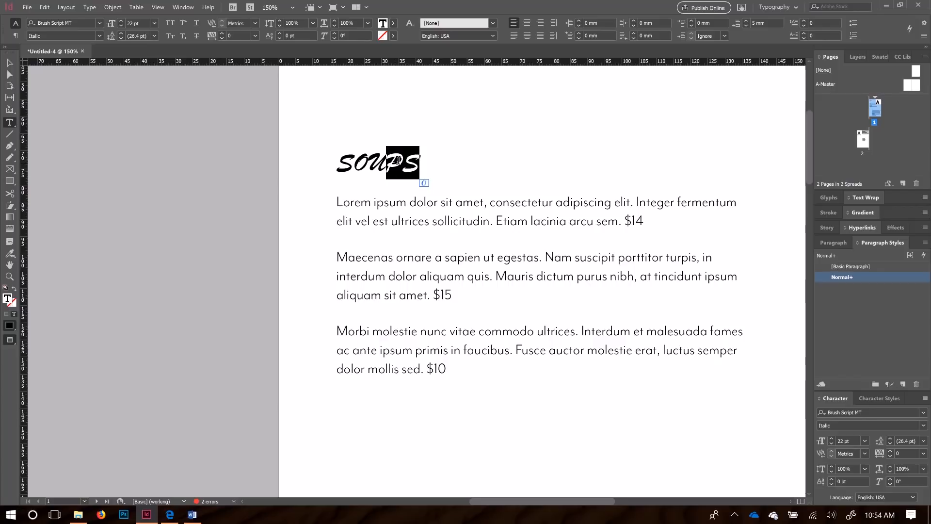
left_click(355, 163)
left_click_drag(355, 163, 387, 165)
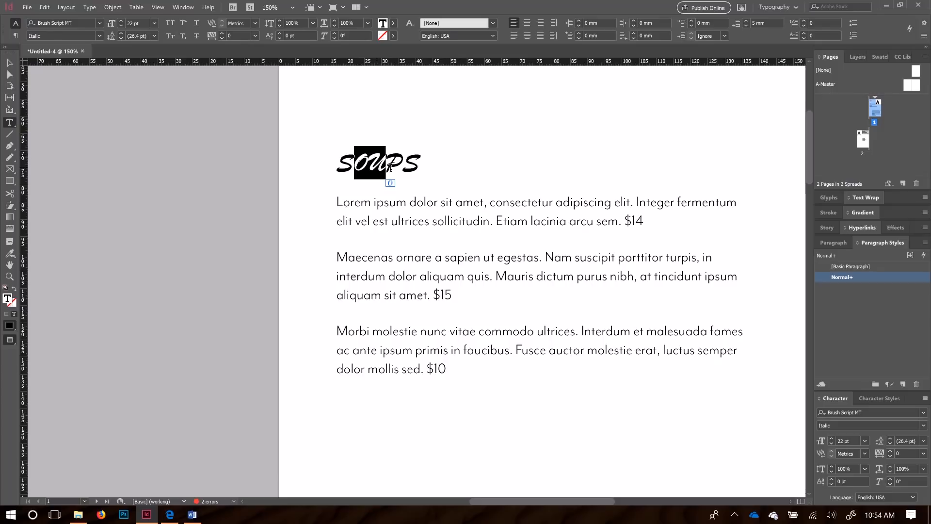
left_click(420, 163)
left_click_drag(420, 163, 339, 162)
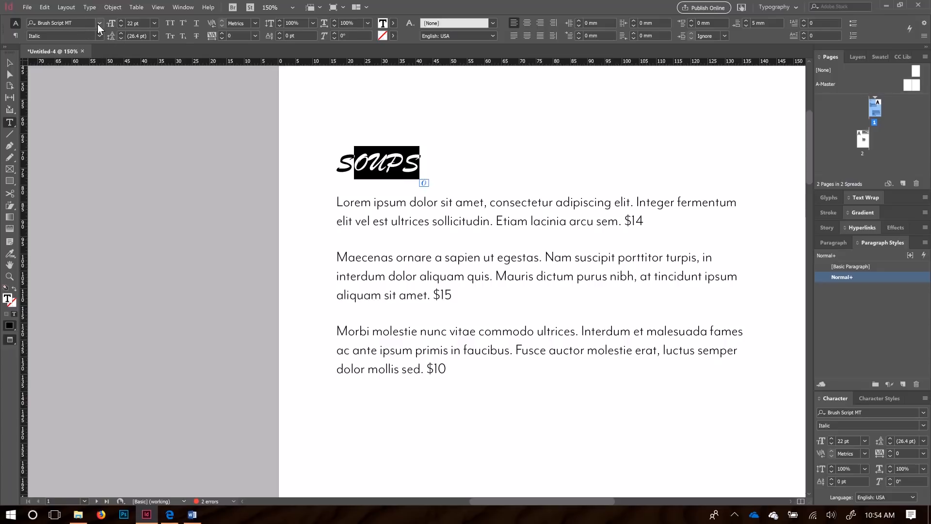
Step: Retype the heading in title case so it reads 'Soups'
type("OUPS")
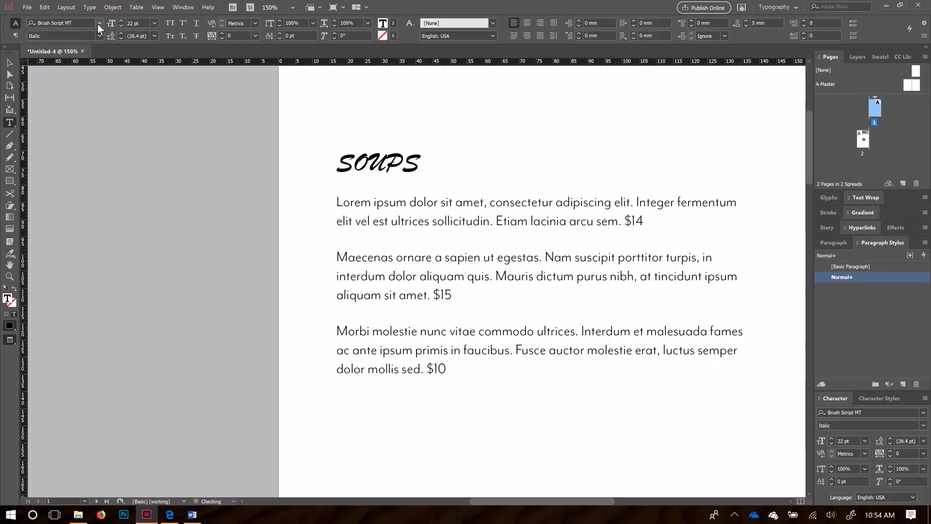
key("BackSpace")
key("BackSpace")
key("BackSpace")
key("BackSpace")
type("ou")
key("BackSpace")
key("BackSpace")
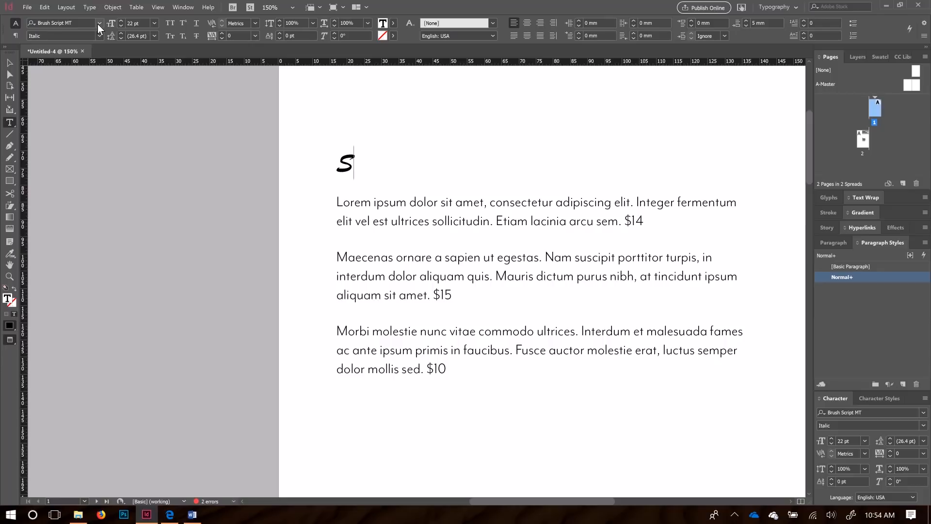
type("oups")
Step: Select the initial S and parts of the Soups heading to check glyph alternates
left_click_drag(339, 162, 393, 165)
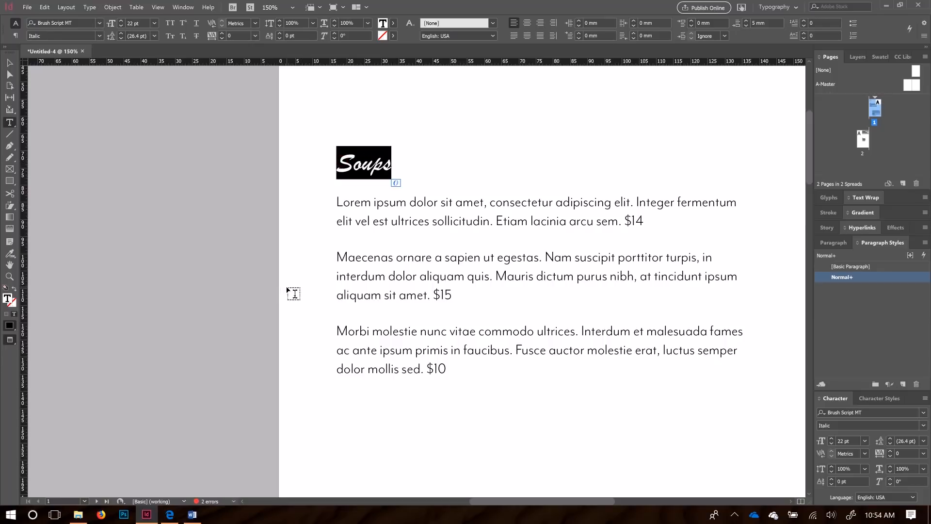
left_click(354, 166)
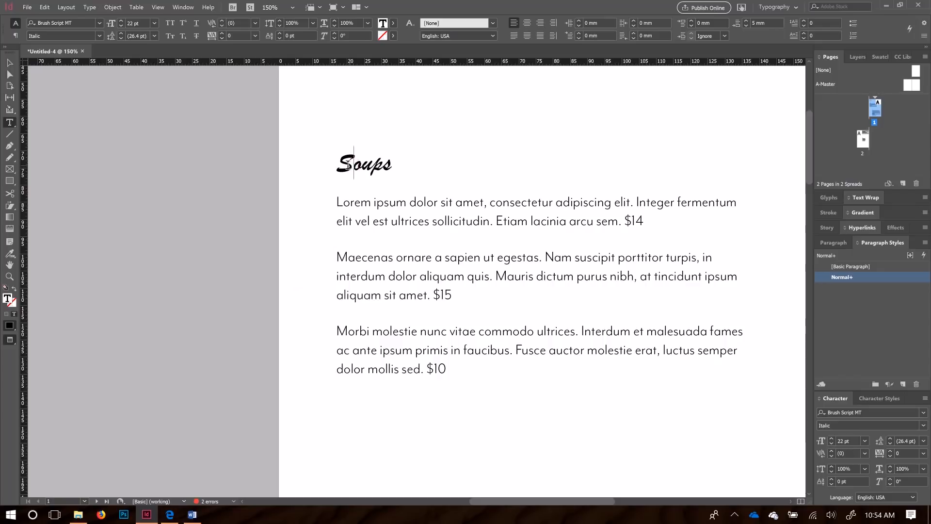
key("shift+Left")
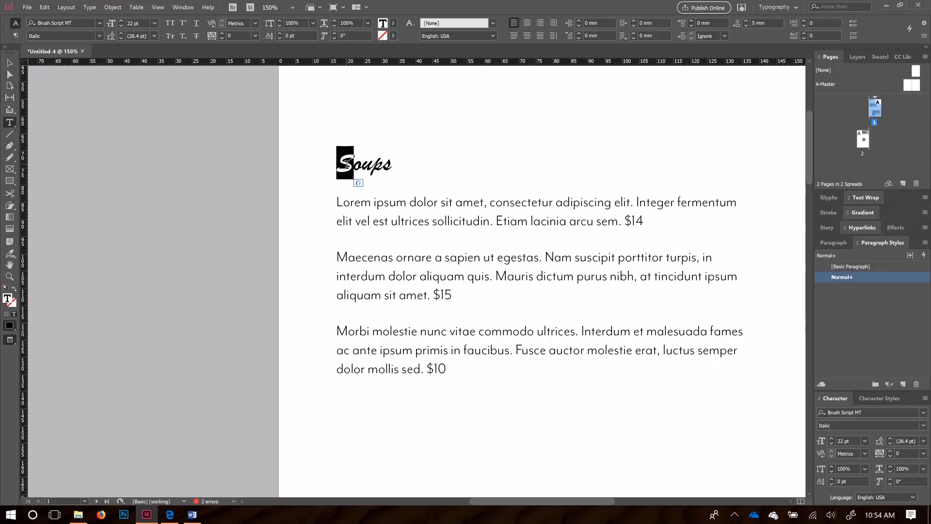
left_click(382, 166)
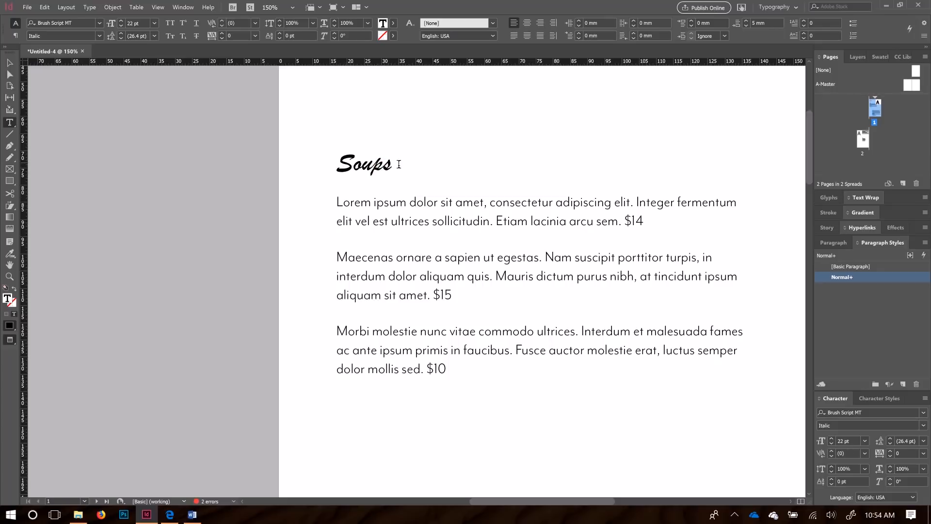
left_click_drag(392, 165, 337, 170)
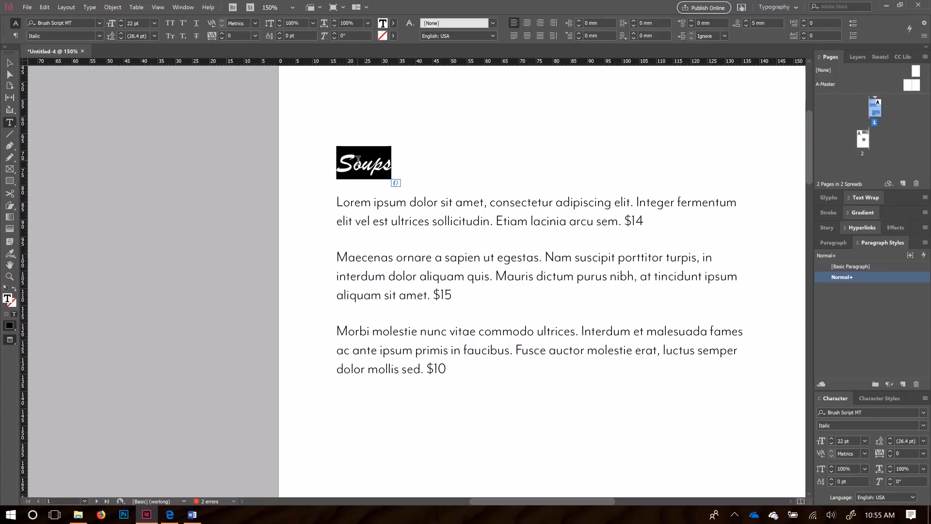
left_click(356, 169)
left_click_drag(339, 163, 393, 163)
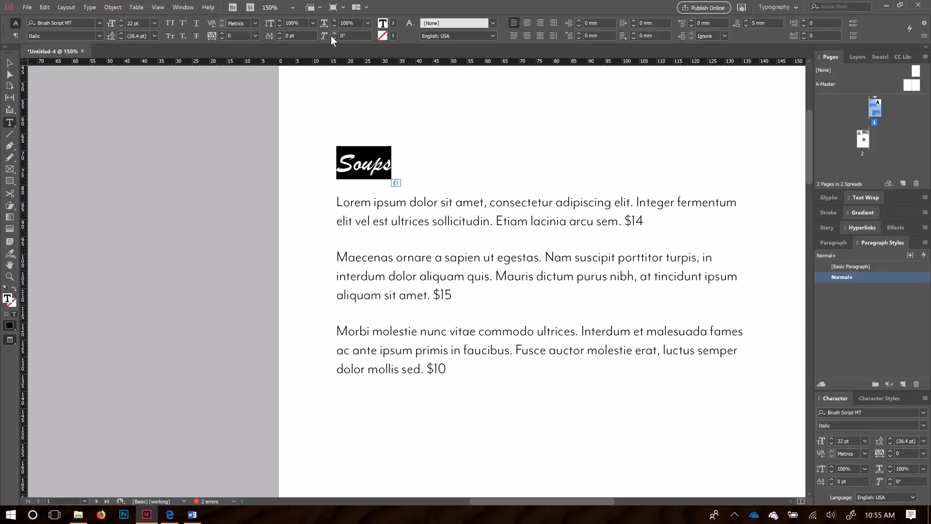
Step: Try slanting the Soups heading, then remove the skew again
left_click(334, 33)
left_click(333, 33)
left_click_drag(334, 34, 334, 33)
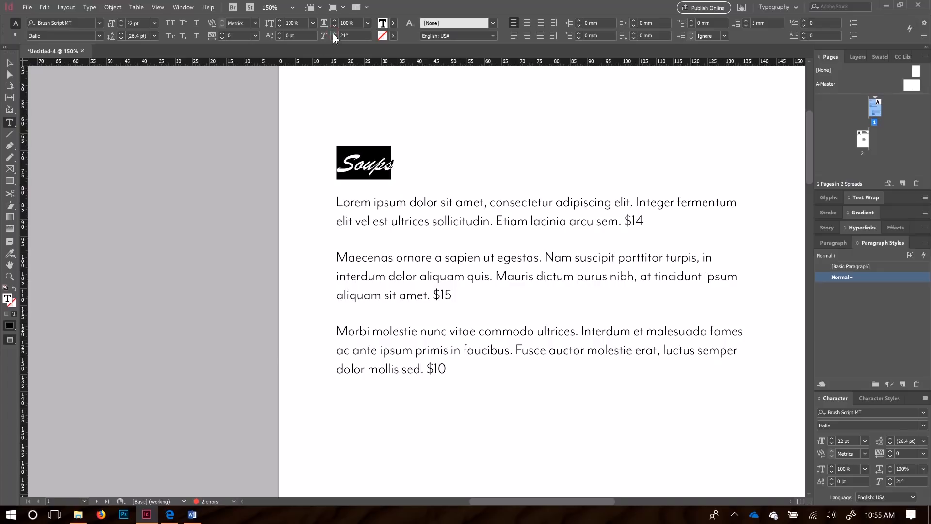
key("ctrl+z")
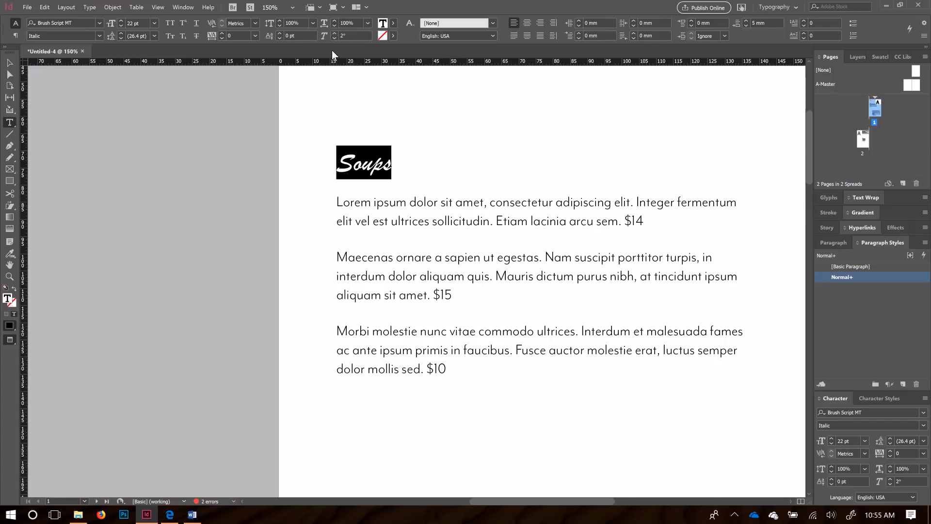
left_click(333, 37)
left_click(333, 37)
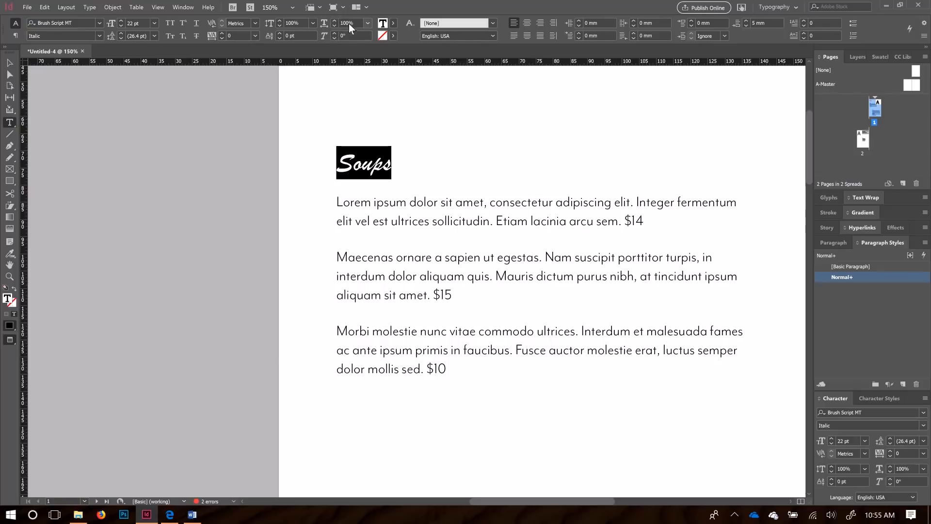
Step: Stretch the Soups heading wider, then reset horizontal scale to 100%
left_click(335, 22)
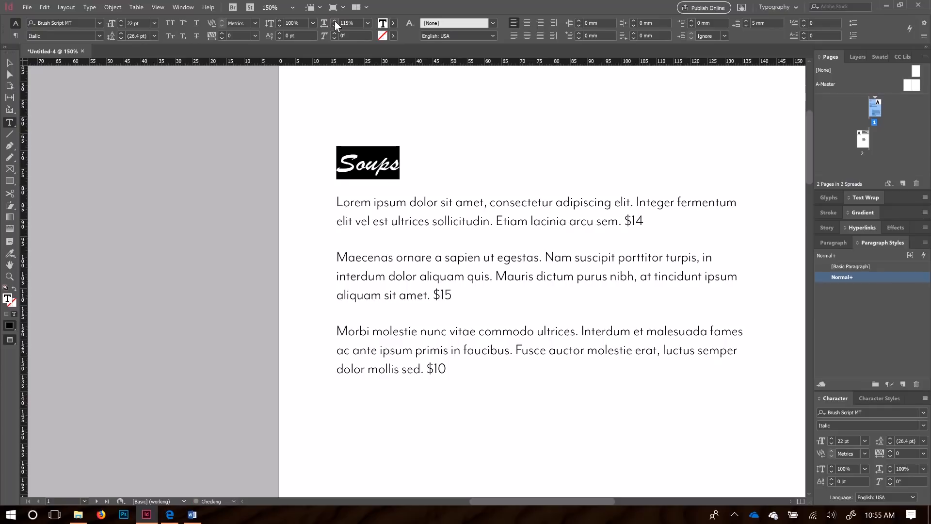
left_click(335, 21)
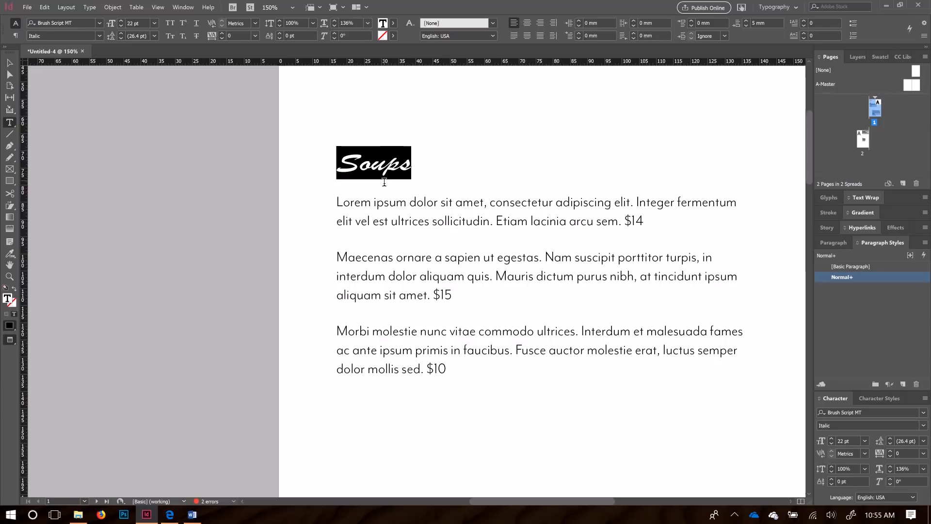
left_click(367, 24)
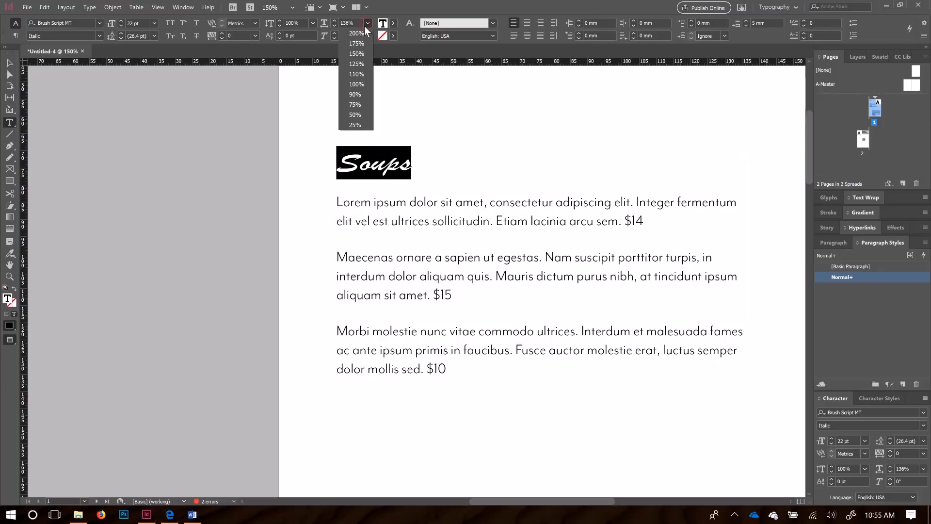
left_click(356, 85)
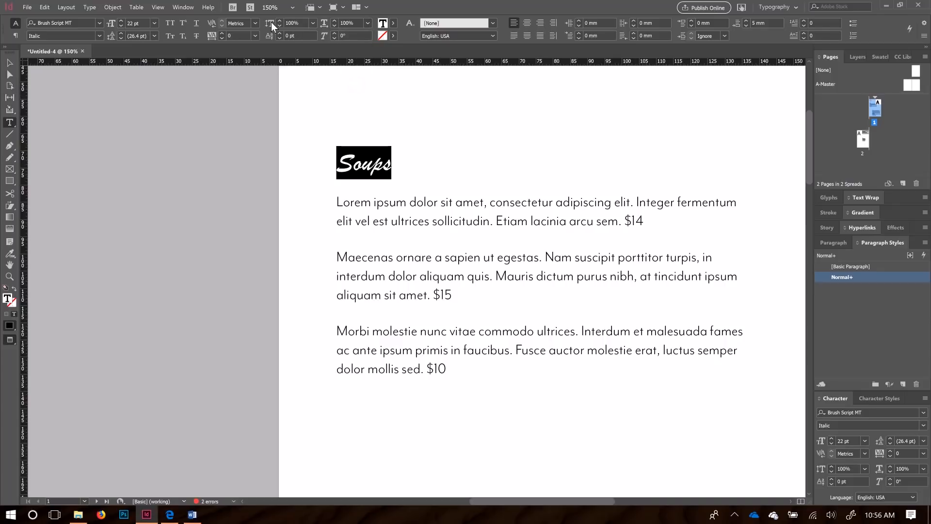
Step: Preview the heading at 200% vertical scale, then reset it to 100%
left_click(314, 23)
left_click(300, 35)
left_click(492, 143)
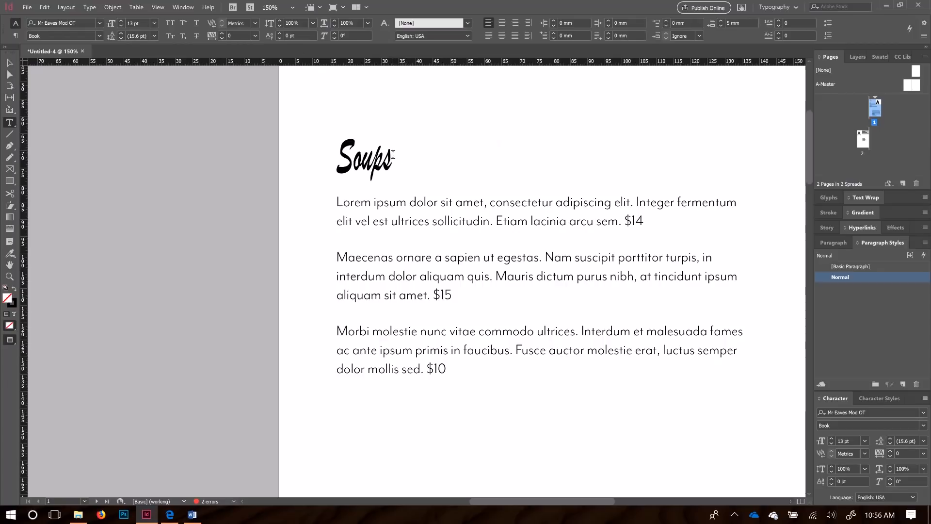
left_click_drag(394, 154, 343, 151)
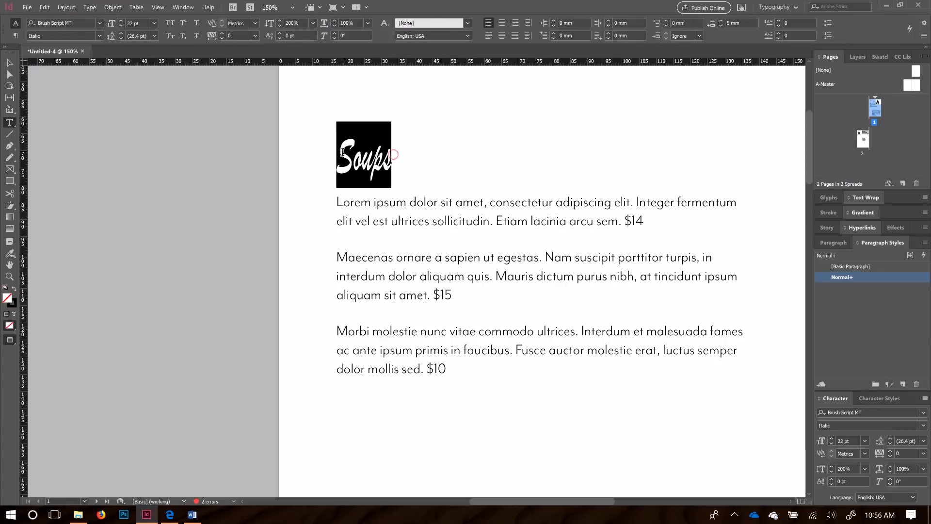
left_click(313, 23)
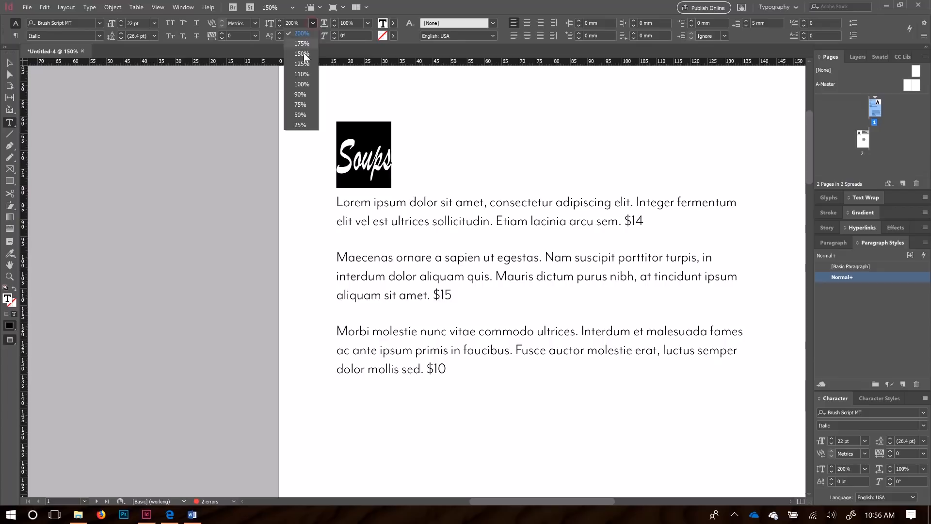
left_click(307, 85)
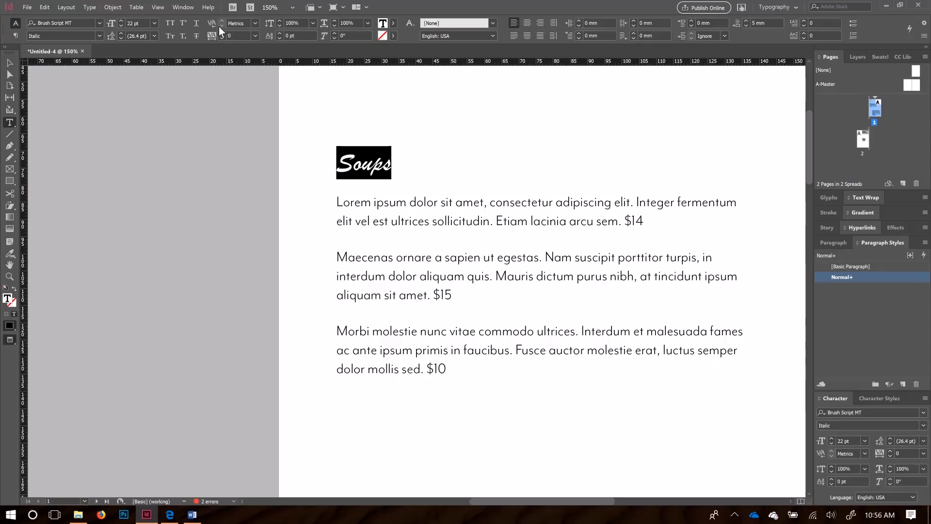
Step: Preview the heading with 200 tracking, then reset tracking to 0
left_click(255, 36)
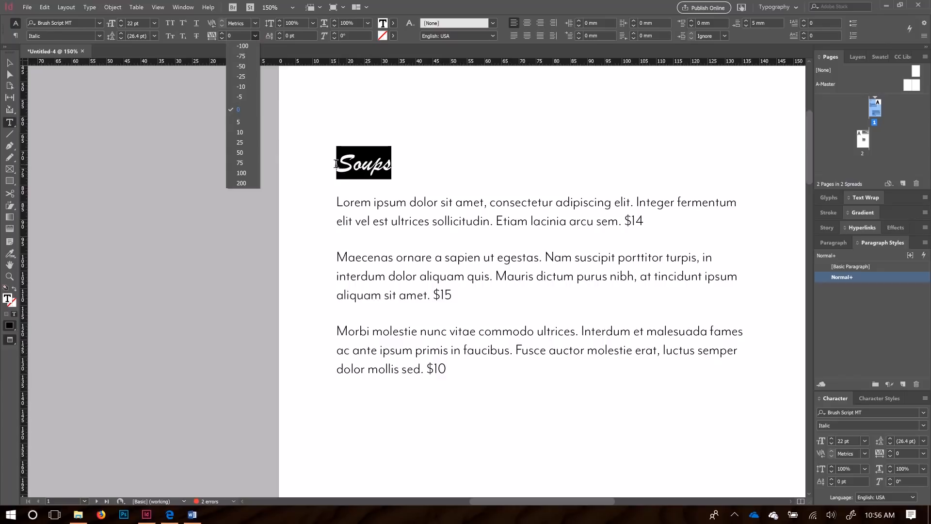
left_click(241, 183)
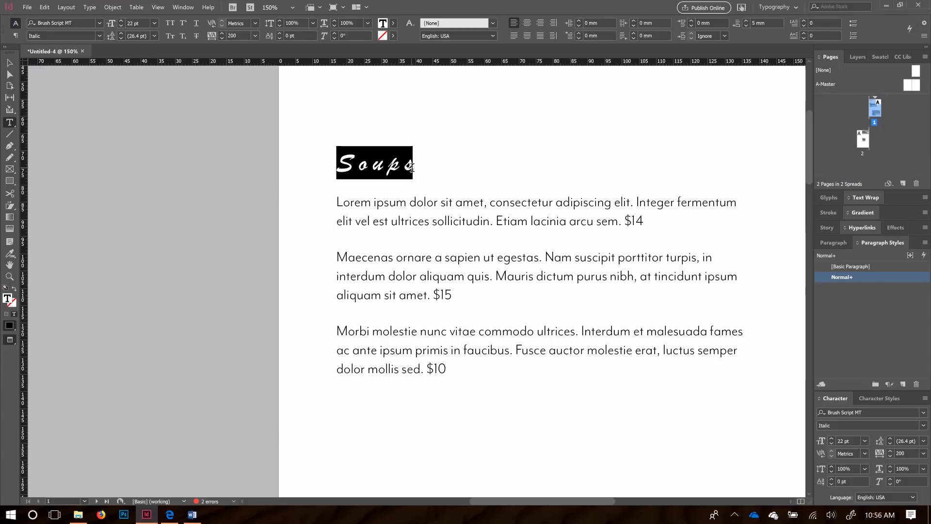
left_click(439, 167)
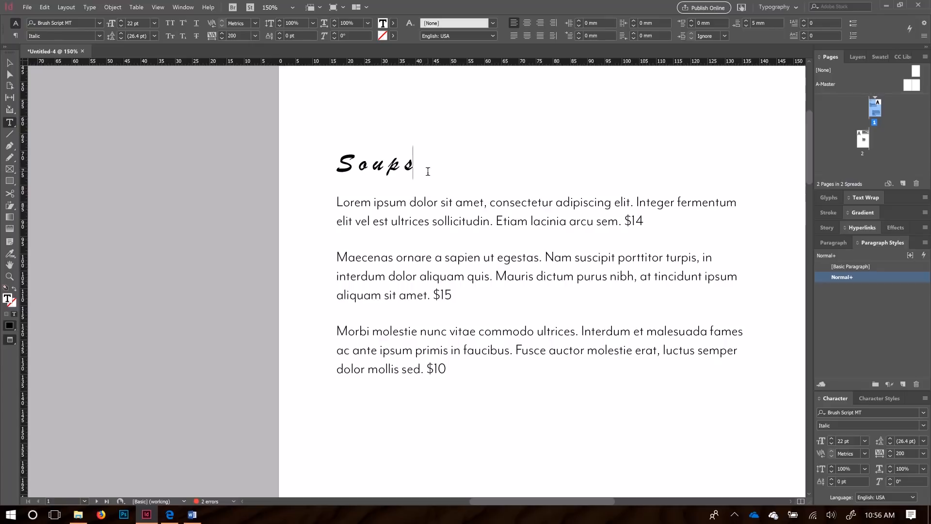
left_click_drag(426, 168, 333, 171)
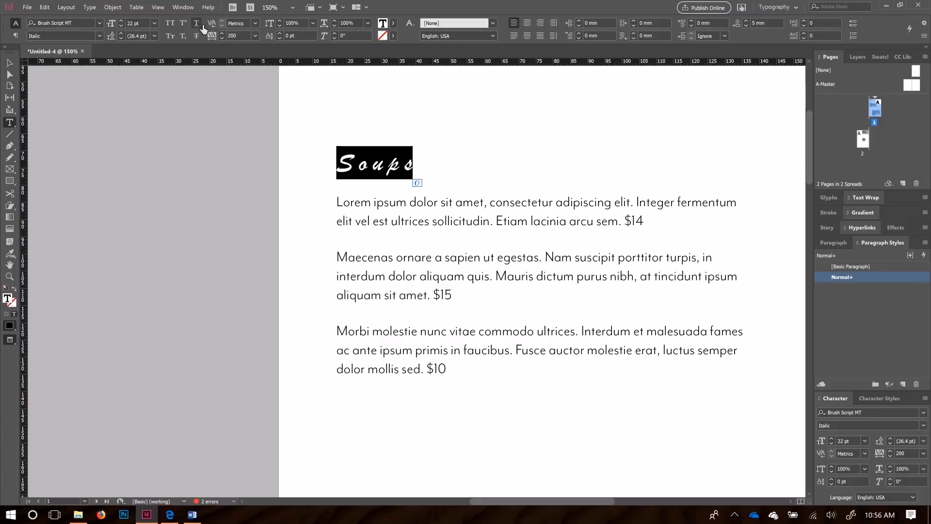
left_click(255, 35)
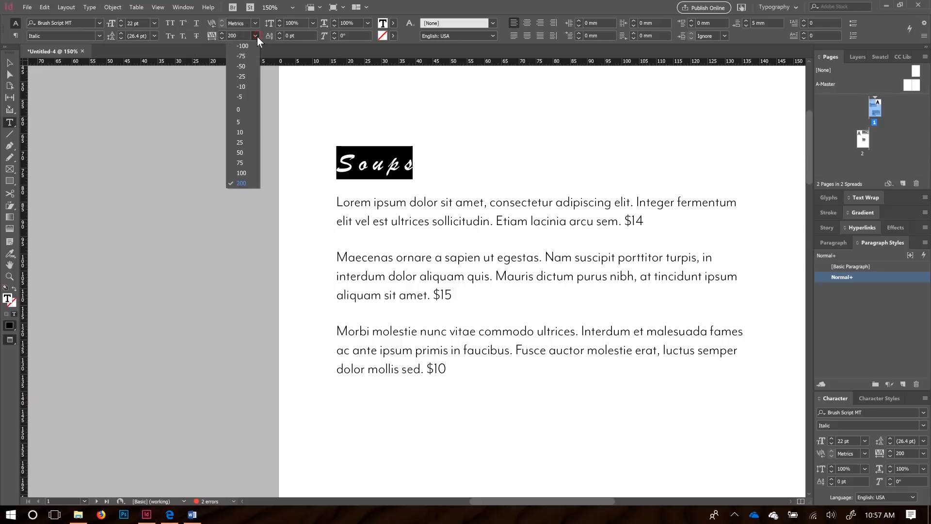
left_click(238, 109)
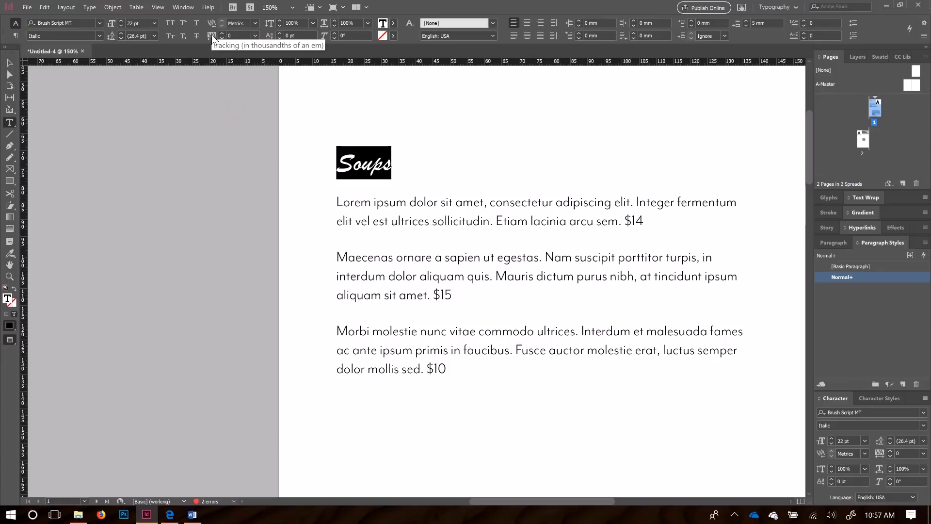
left_click(213, 36)
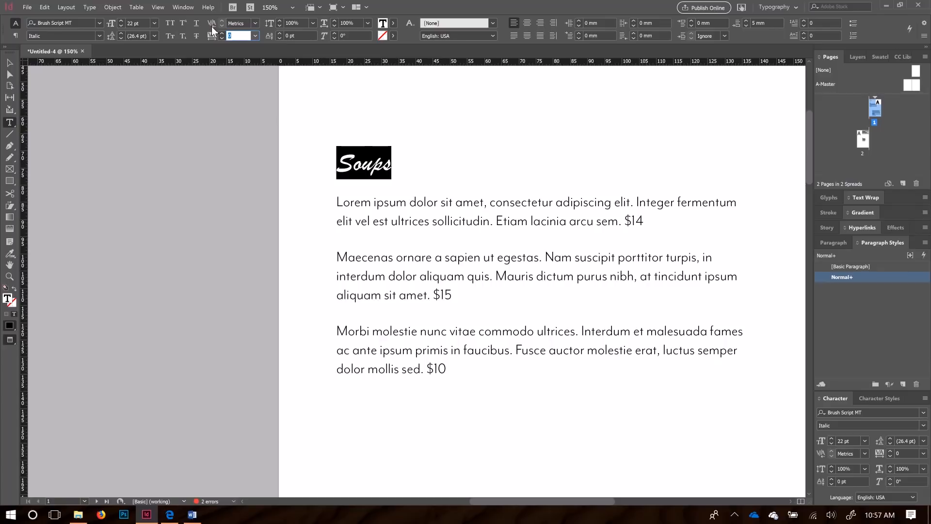
Step: Widen the S–o gap, then compare Optical kerning and settle on Metrics for Soups
left_click(353, 163)
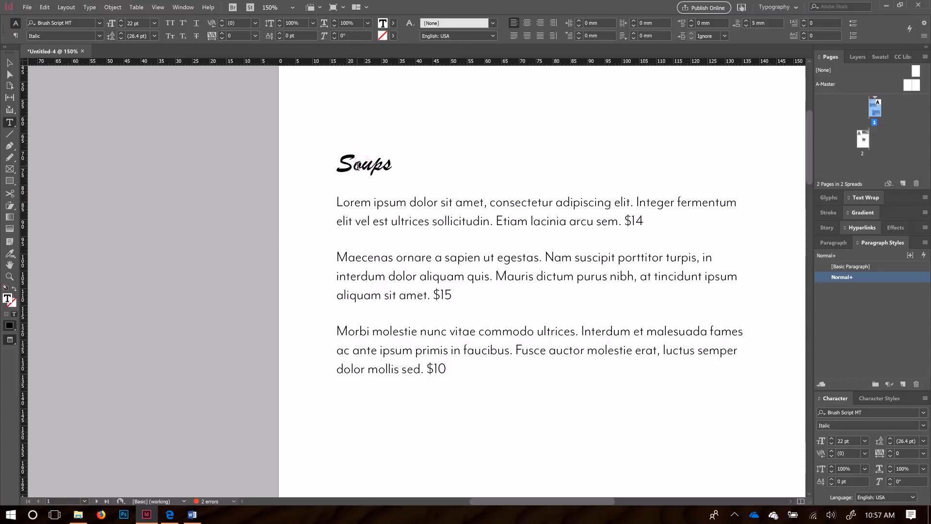
left_click(221, 22)
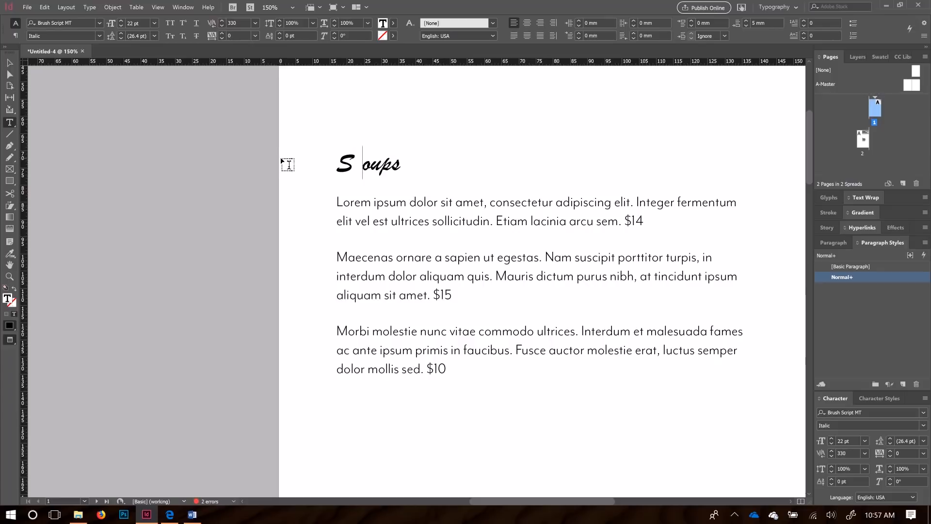
triple_click(409, 162)
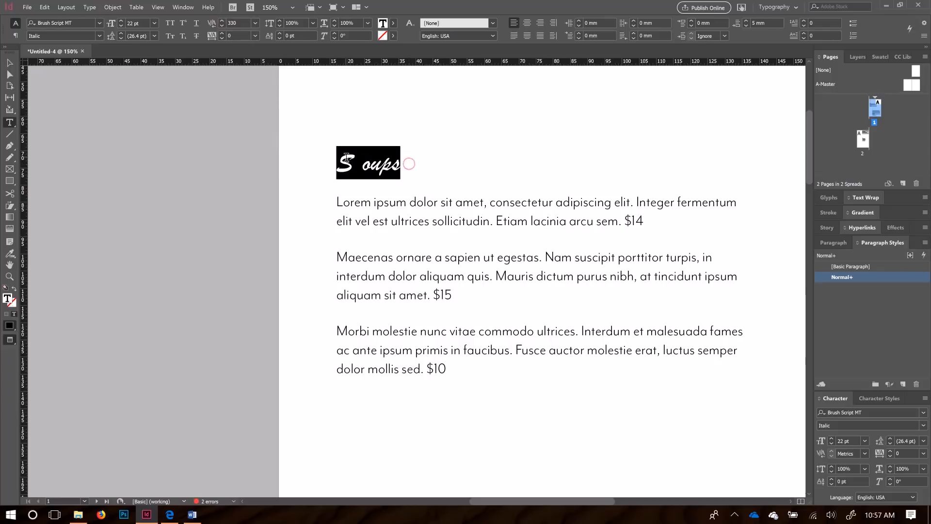
left_click(256, 24)
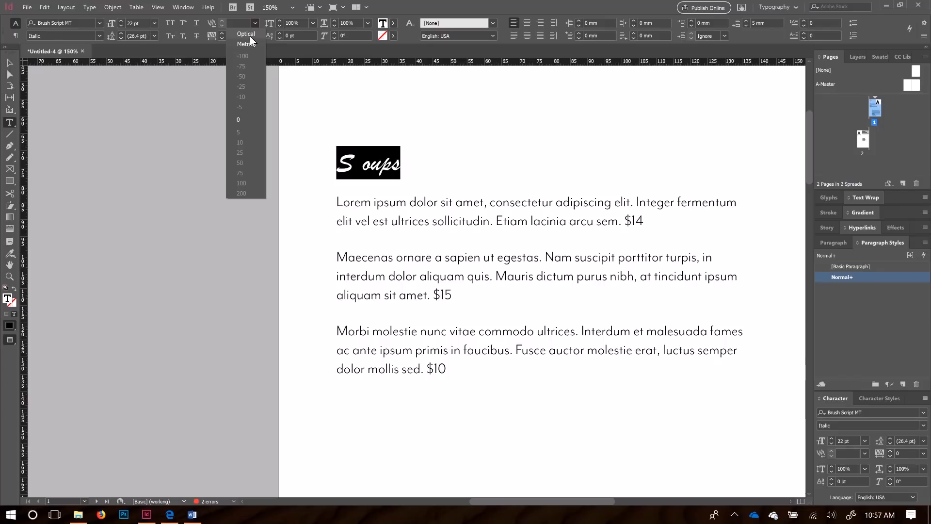
left_click(249, 45)
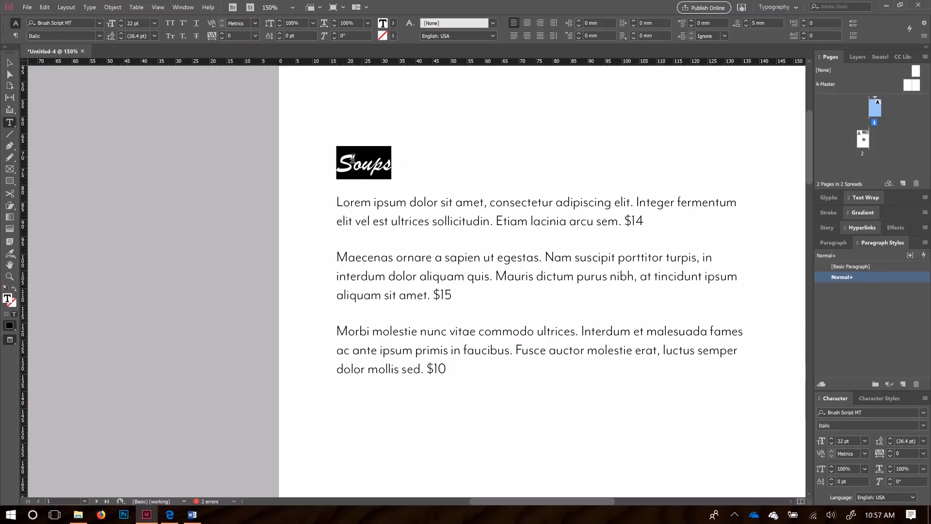
left_click(255, 23)
left_click(250, 34)
left_click(256, 25)
left_click(250, 45)
Step: Change the Soups heading font to Coquette Light
left_click(99, 22)
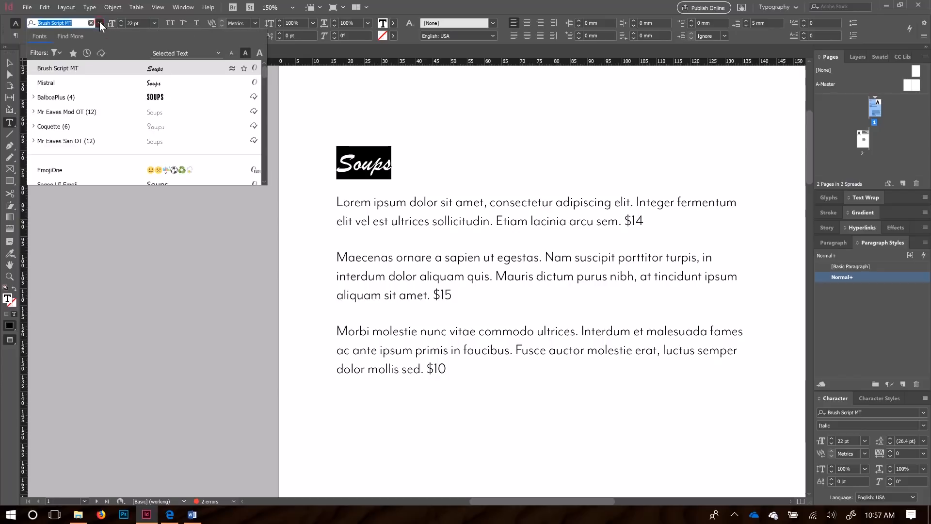
left_click(128, 125)
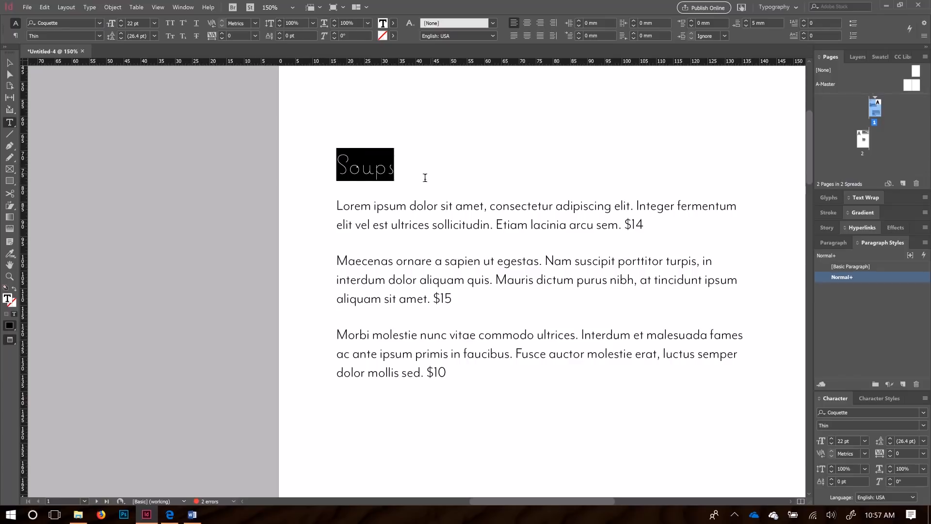
left_click(99, 37)
left_click(65, 57)
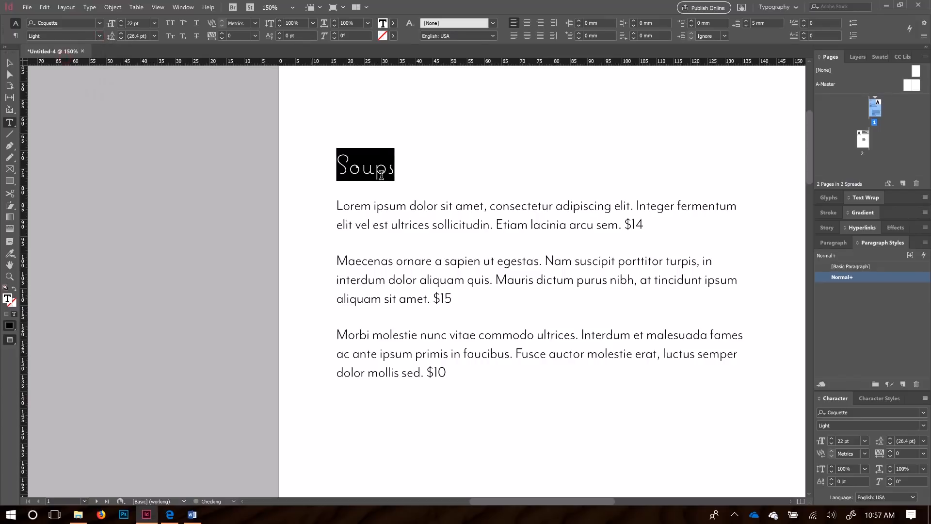
left_click(415, 212)
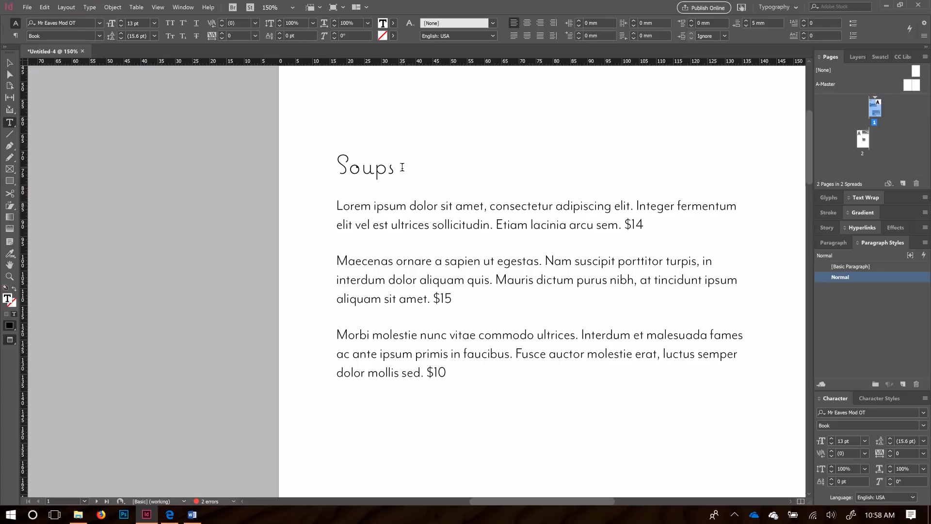
left_click_drag(401, 164, 343, 162)
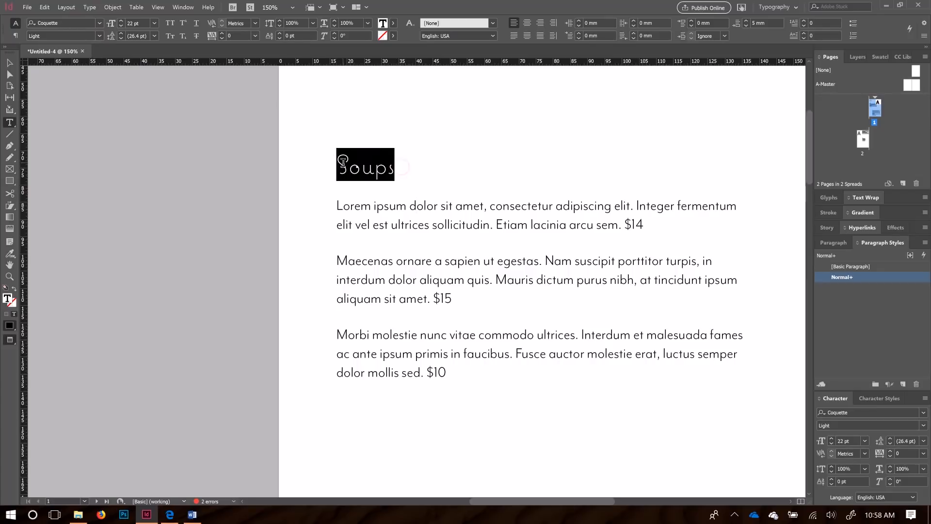
Step: Tighten the heading tracking to -190, then loosen it to -70
key("Return")
left_click(222, 34)
left_click(222, 34)
left_click(222, 34)
left_click(221, 33)
left_click(221, 34)
left_click(221, 33)
left_click(221, 34)
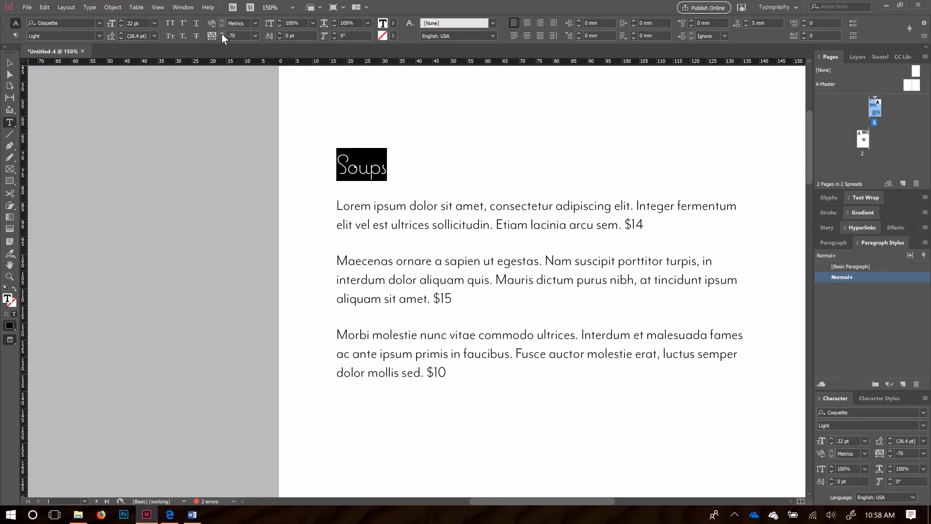
left_click(434, 205)
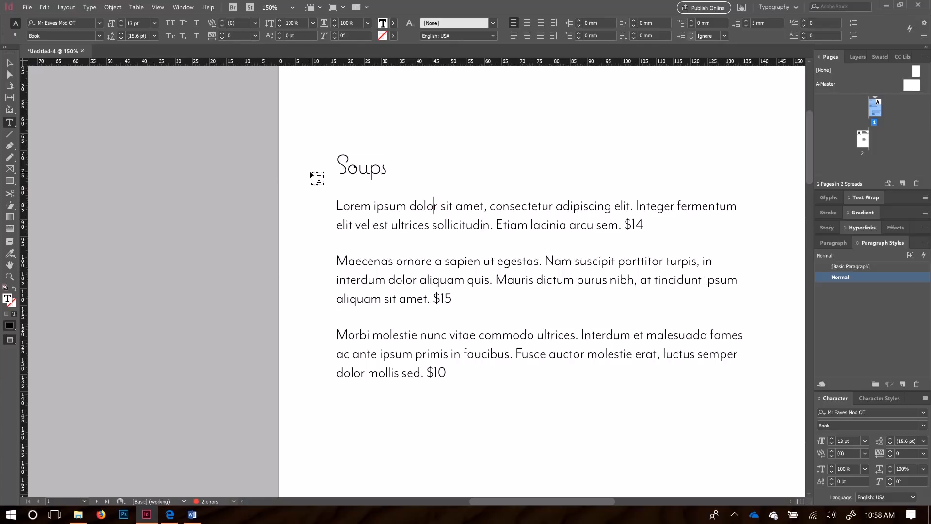
double_click(349, 163)
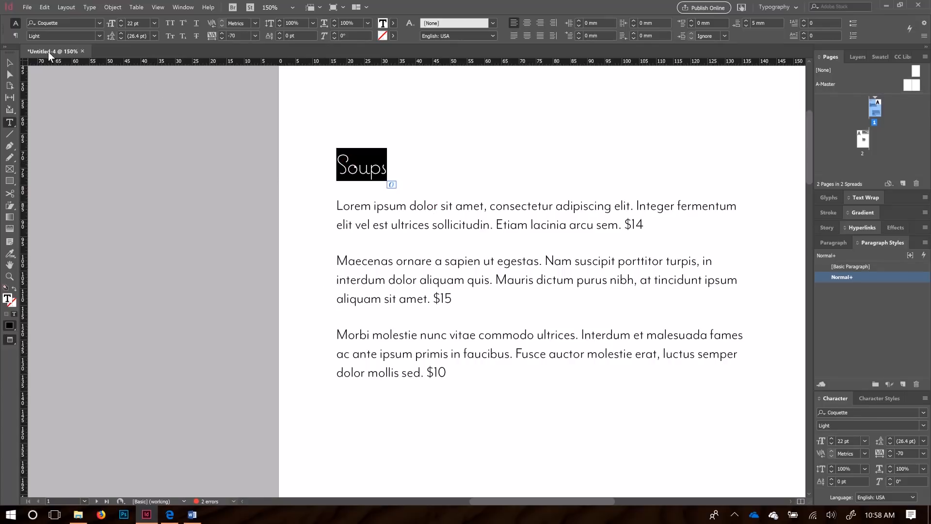
Step: Try Coquette Bold, then set the Soups heading to Coquette Regular
left_click(99, 36)
left_click(67, 75)
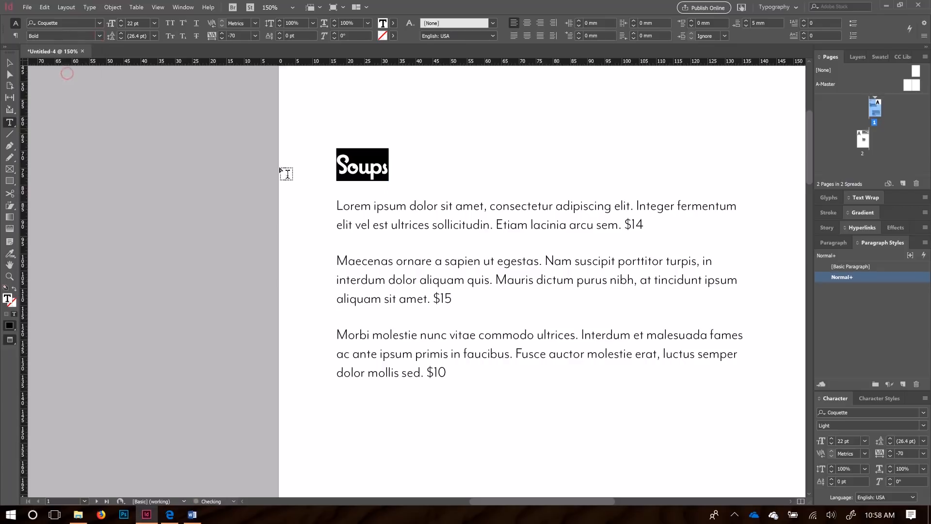
left_click(360, 261)
left_click_drag(398, 165, 312, 149)
left_click(98, 36)
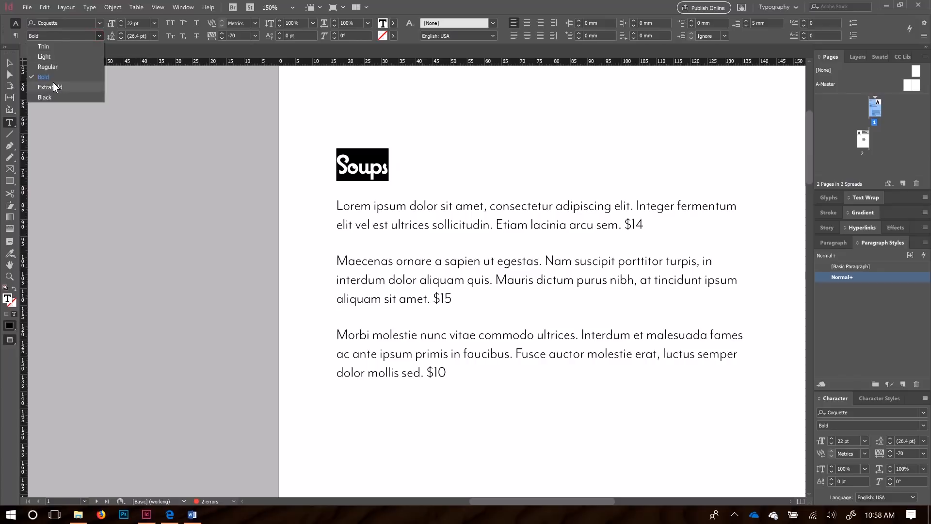
left_click(53, 65)
left_click(430, 243)
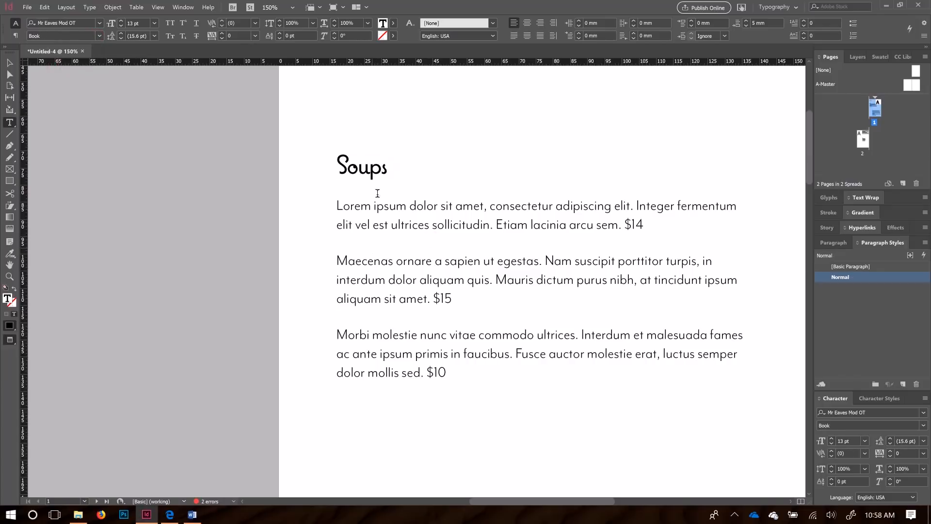
left_click_drag(395, 168, 310, 162)
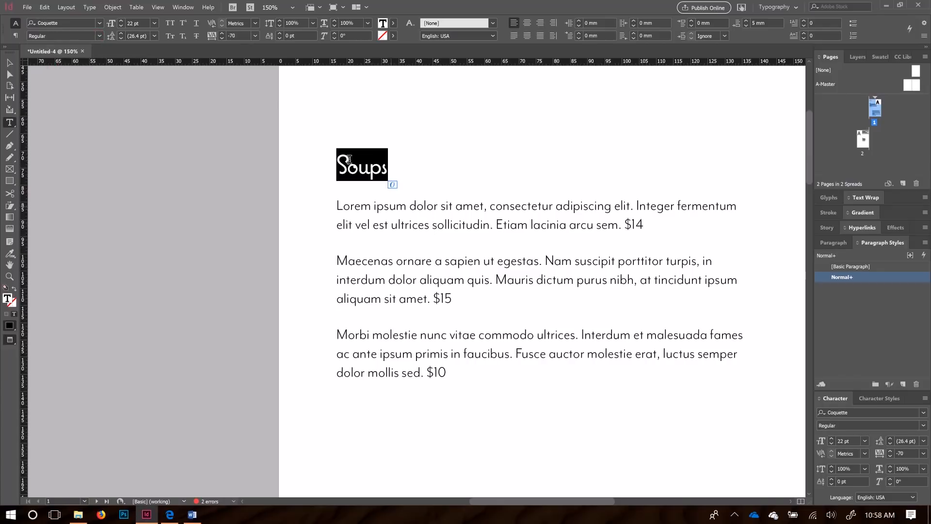
Step: Loosen the heading tracking further and inspect the spacing between letters
left_click(221, 34)
left_click(221, 34)
left_click(221, 34)
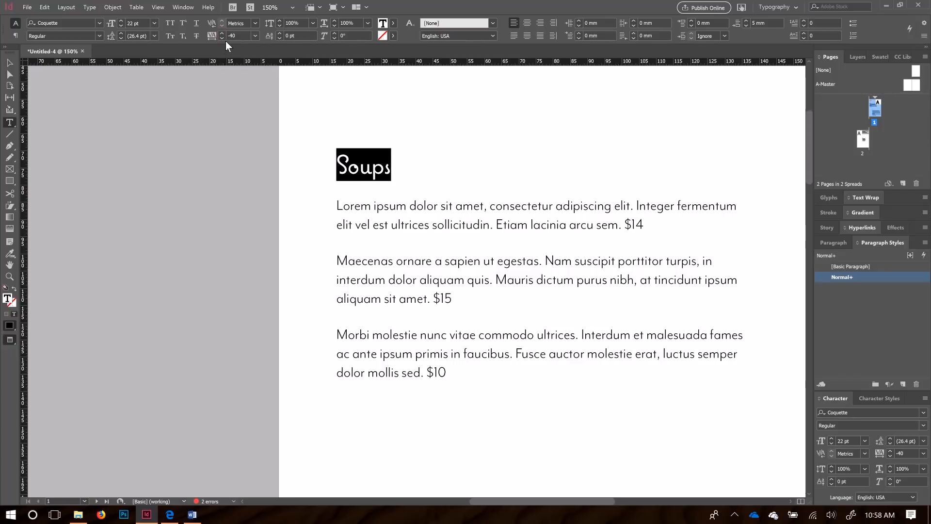
left_click(389, 225)
left_click(360, 167)
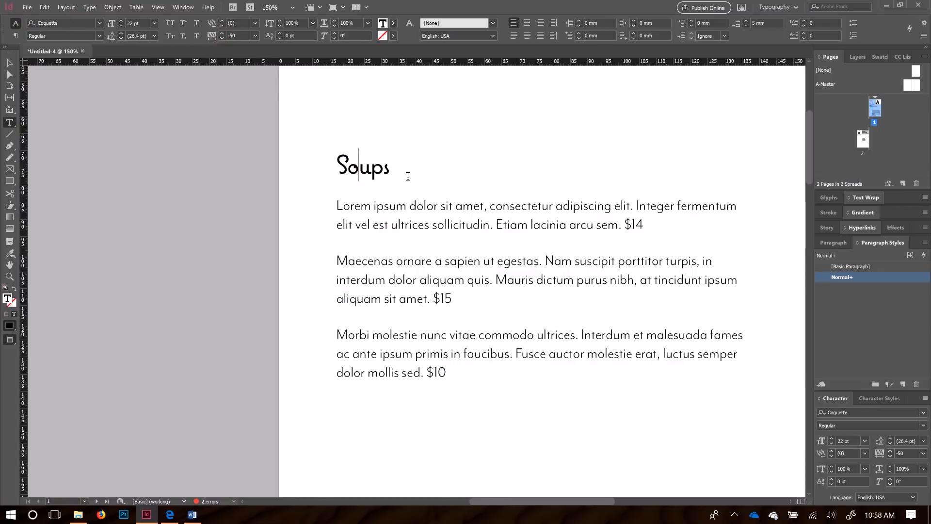
left_click_drag(383, 167, 371, 166)
left_click(359, 167)
left_click(363, 240)
Step: Reapply Metrics kerning to the entire Soups heading
left_click(387, 170)
key("ctrl+a")
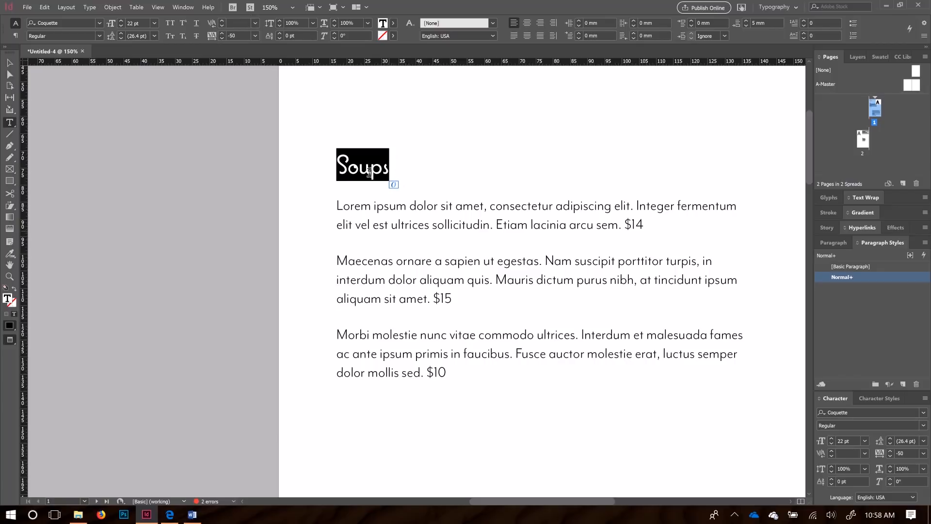
left_click(256, 23)
left_click(245, 46)
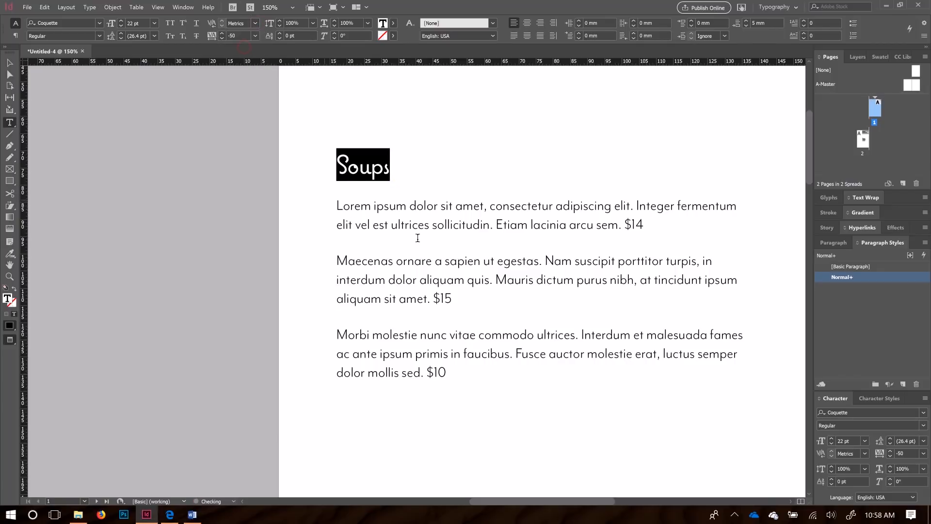
left_click(400, 176)
Step: Create paragraph style Header1 from the Soups heading, reviewing its font and spacing settings
double_click(398, 171)
left_click(905, 388)
double_click(860, 290)
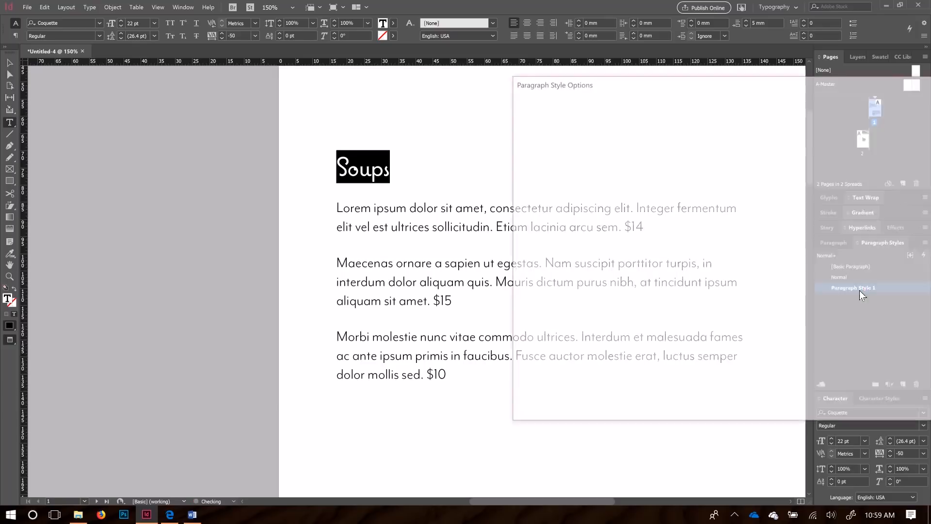
type("Header1")
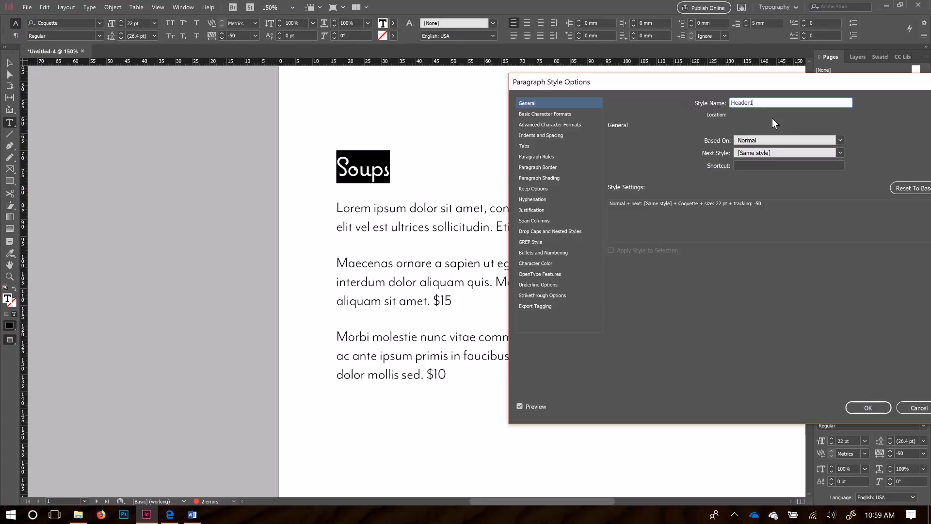
left_click(552, 113)
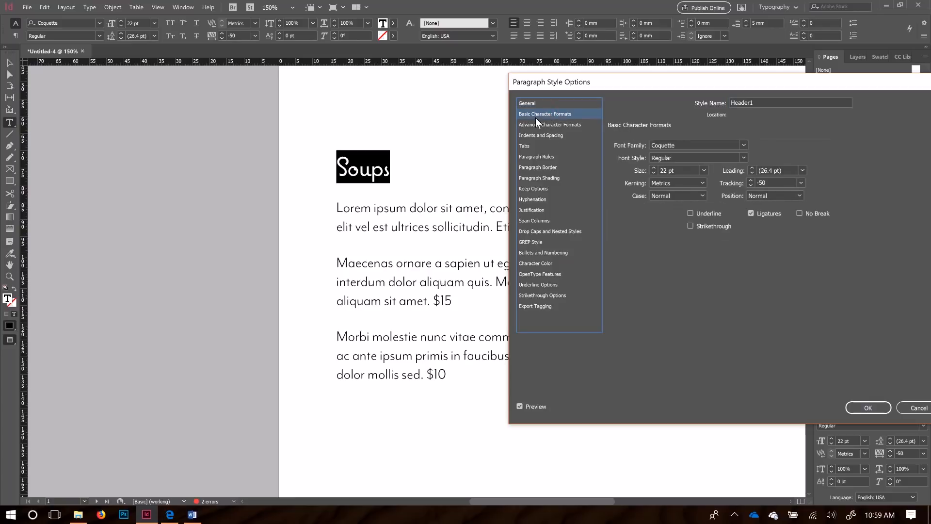
left_click(548, 136)
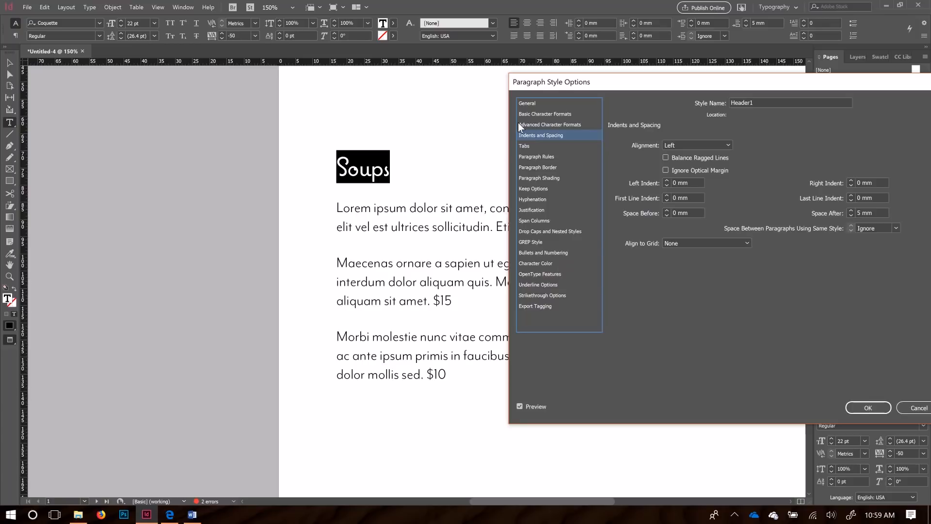
left_click(534, 104)
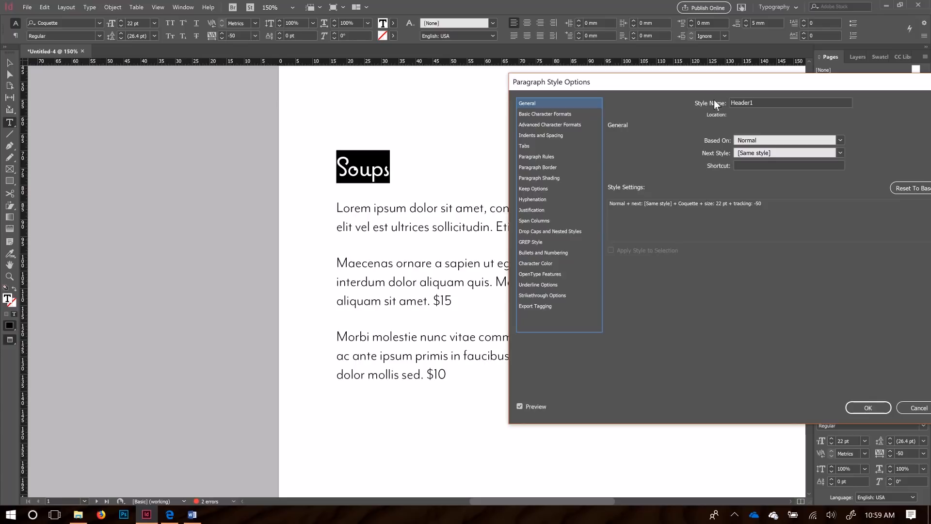
left_click_drag(786, 81, 705, 84)
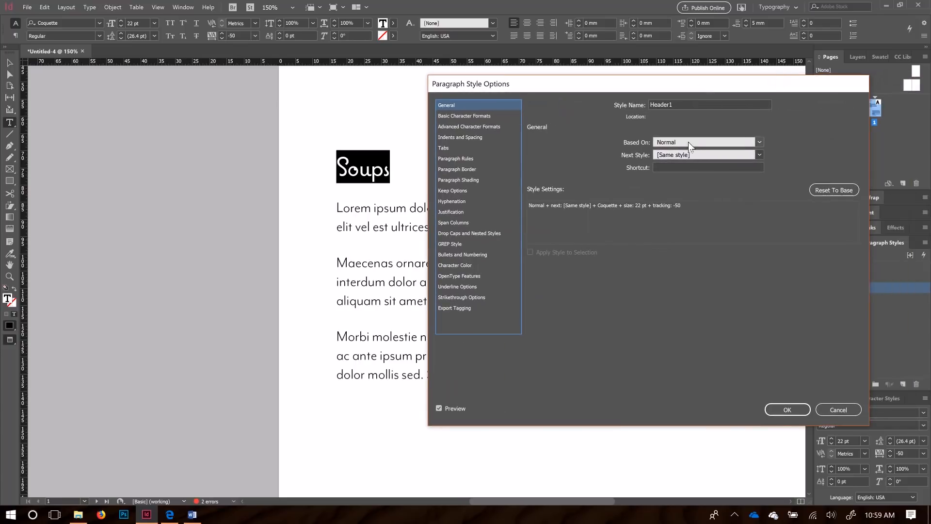
left_click(772, 410)
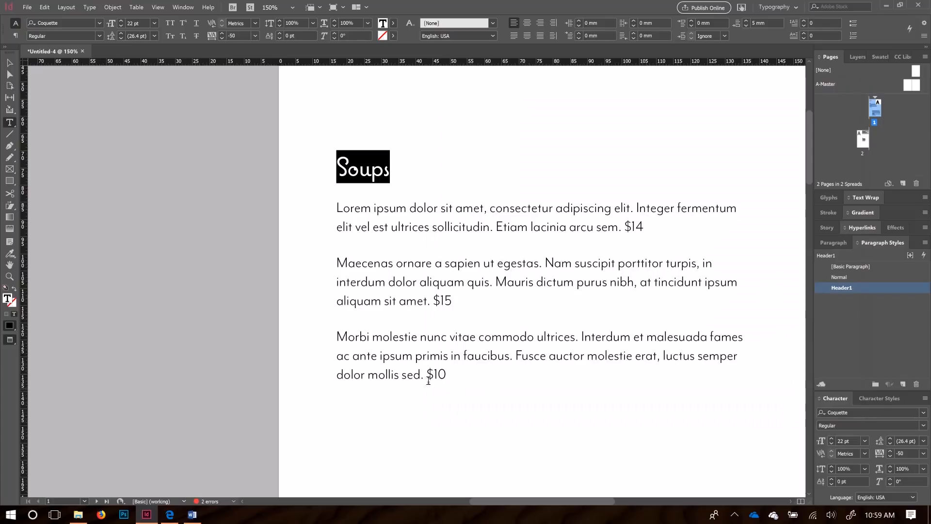
Step: Apply Header1 to the Demo Food title and Salad heading on page 1
scroll(339, 334, "down", 3)
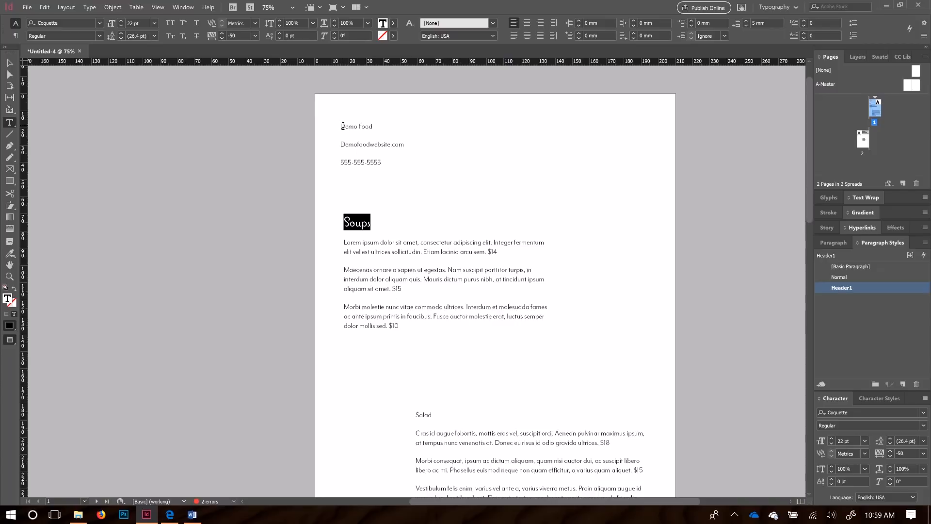
left_click_drag(340, 126, 378, 128)
left_click(853, 288)
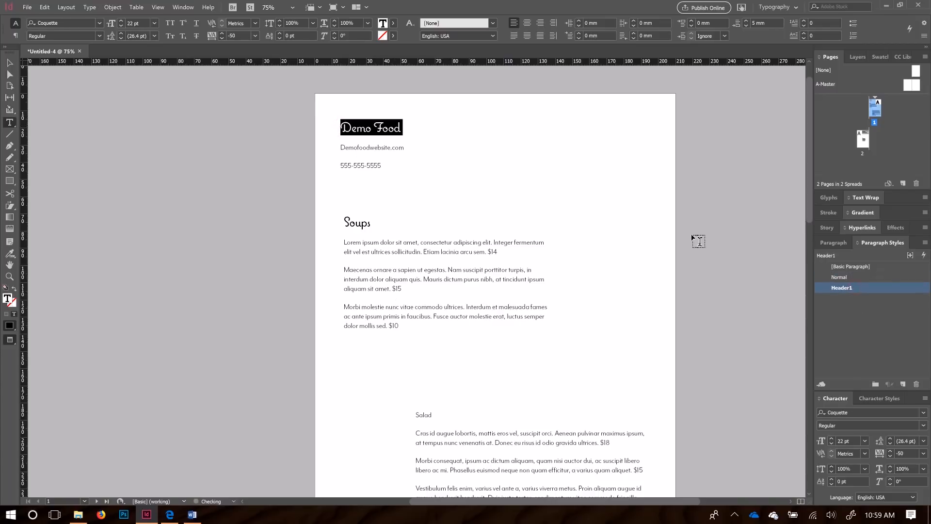
scroll(434, 385, "down", 1)
left_click_drag(415, 380, 433, 380)
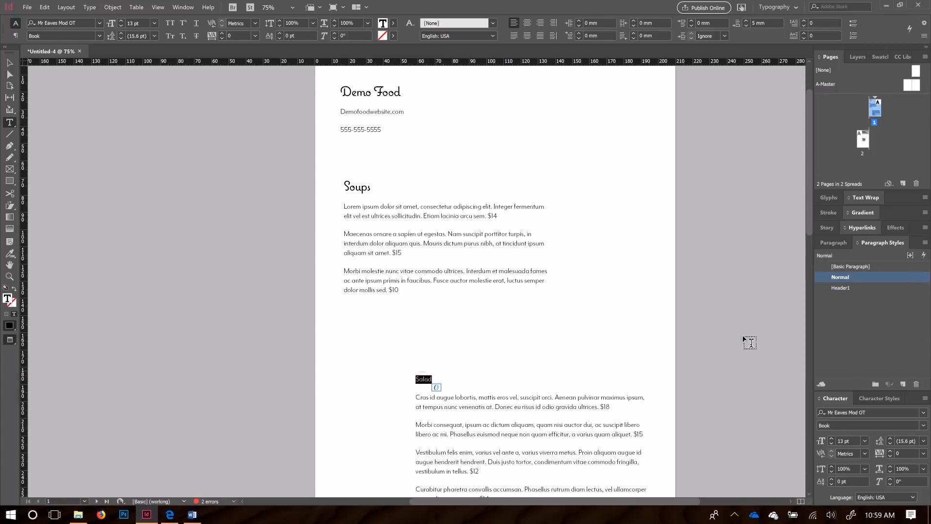
double_click(834, 289)
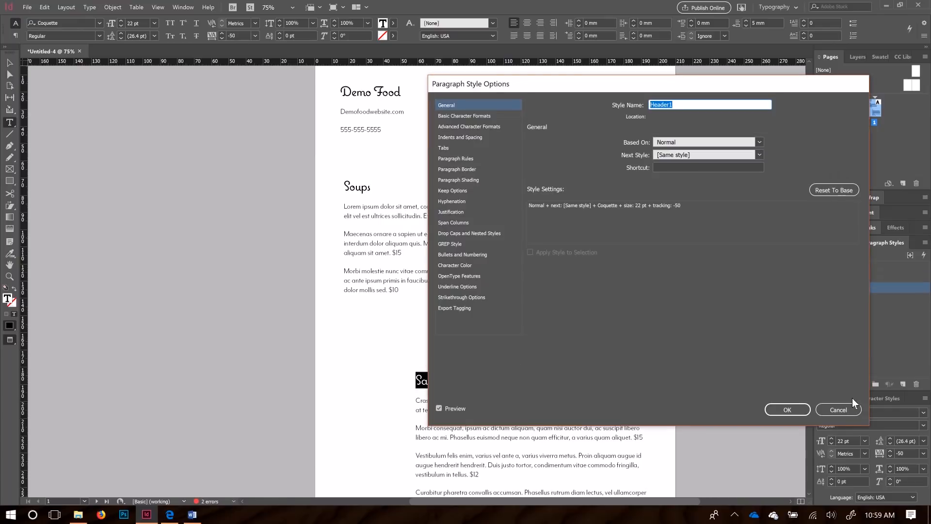
left_click(846, 408)
Step: Apply Header1 to the Desserts, Entrees and Demo Food headings on page 2
scroll(371, 388, "down", 6)
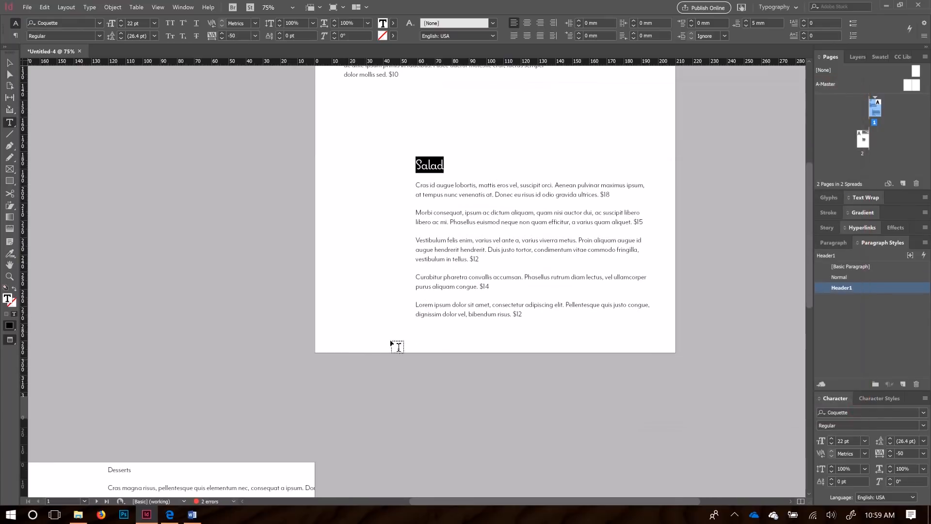
left_click(11, 64)
left_click_drag(258, 353, 509, 34)
left_click(345, 148)
double_click(356, 148)
double_click(355, 148)
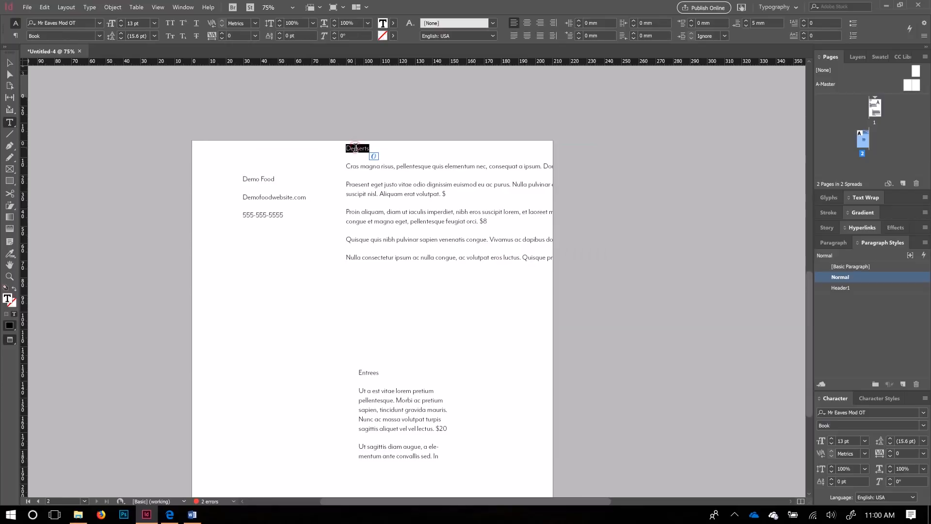
left_click(844, 287)
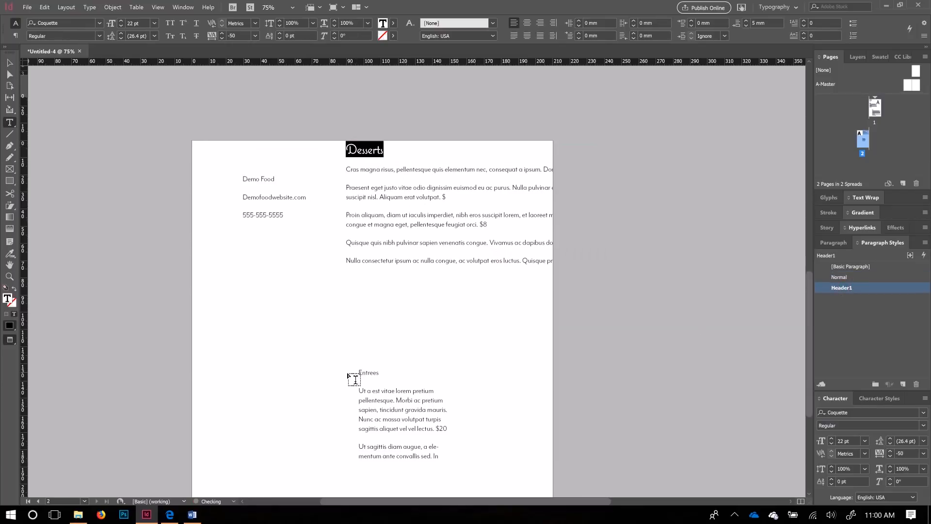
double_click(374, 371)
left_click(860, 287)
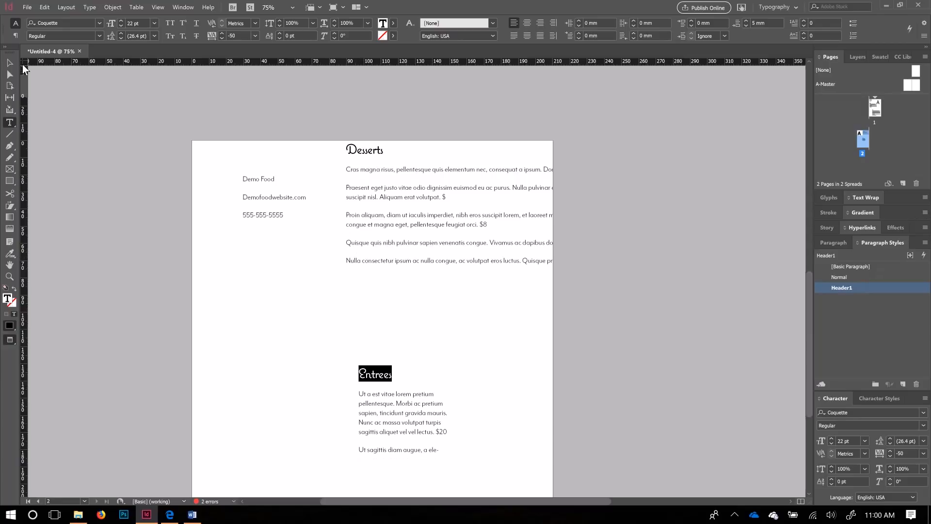
triple_click(256, 178)
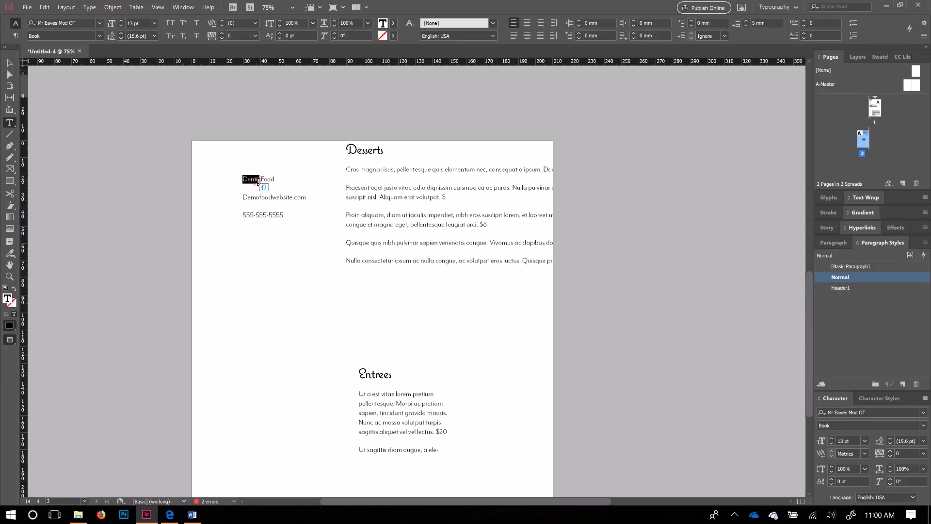
left_click(854, 287)
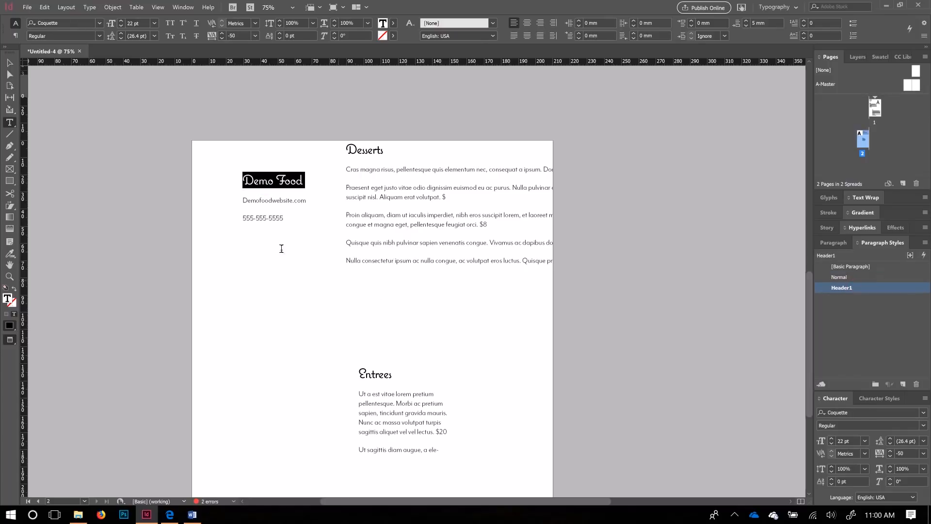
Step: Return to page 1 and select the Salad and Soups text frames
left_click(9, 63)
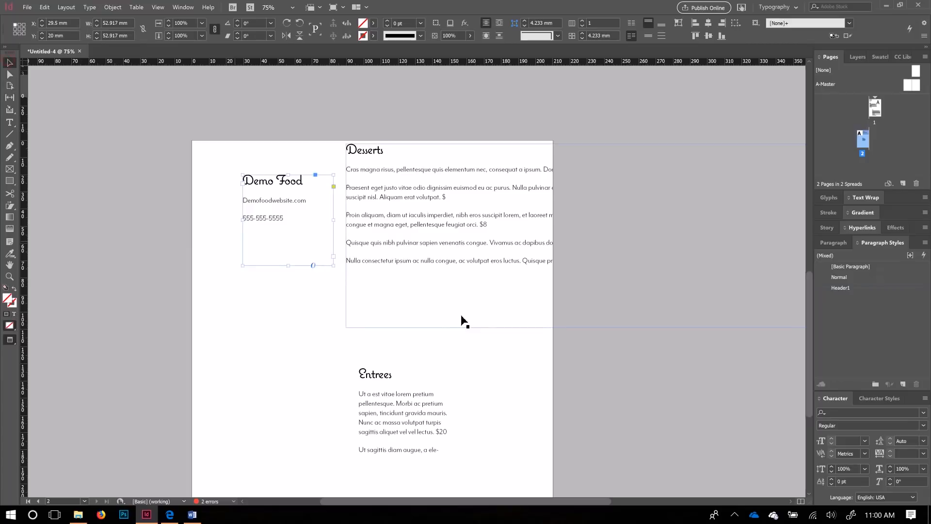
scroll(479, 312, "up", 10)
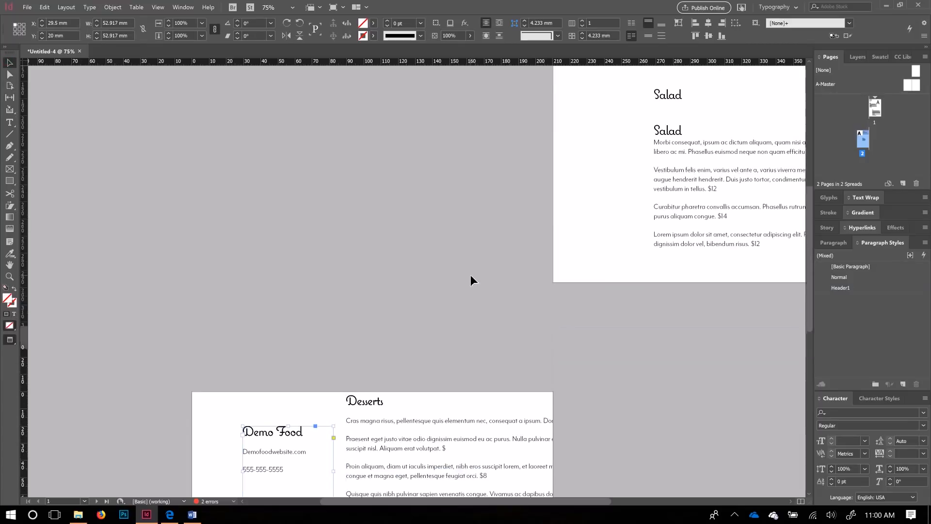
scroll(472, 273, "up", 5)
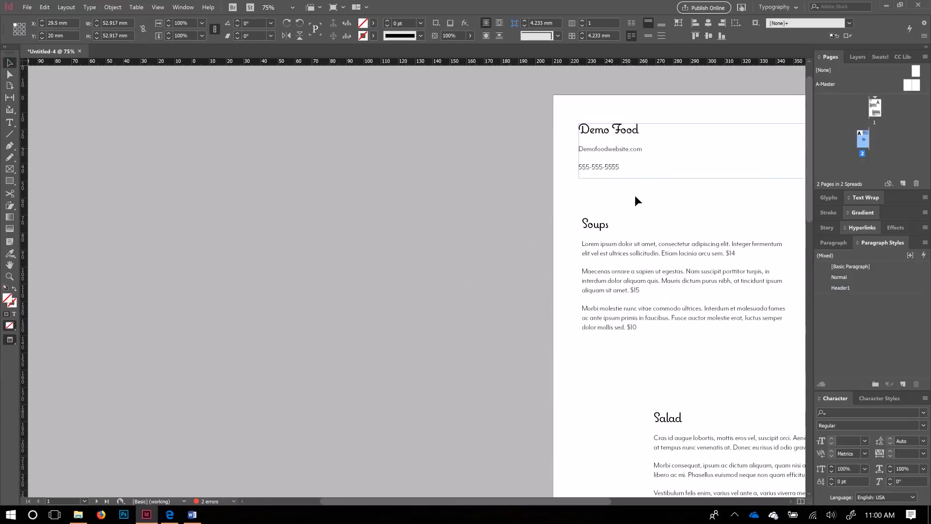
left_click(528, 380)
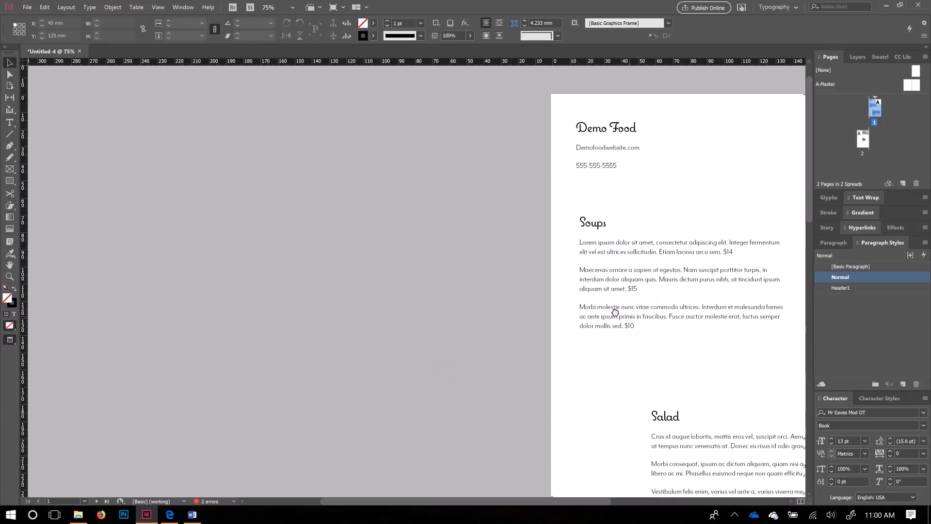
left_click_drag(627, 318, 292, 219)
left_click(415, 359)
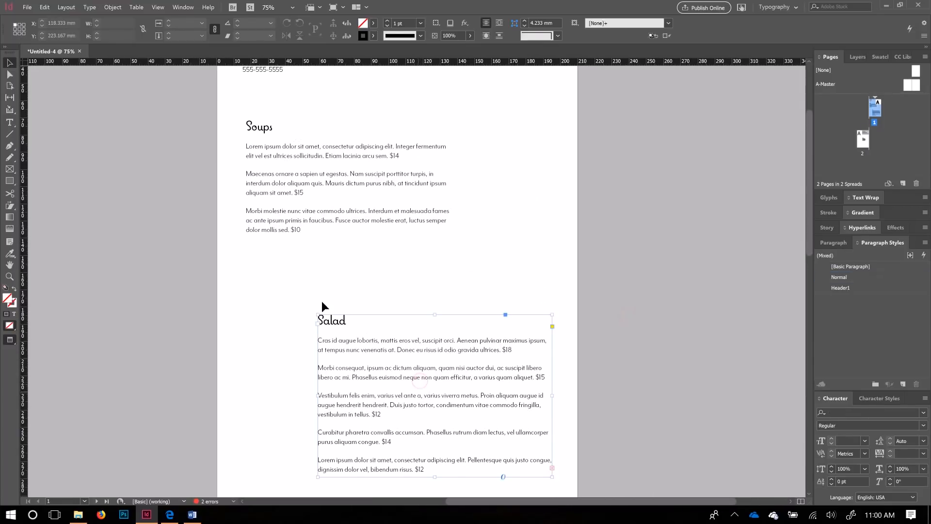
left_click(397, 232)
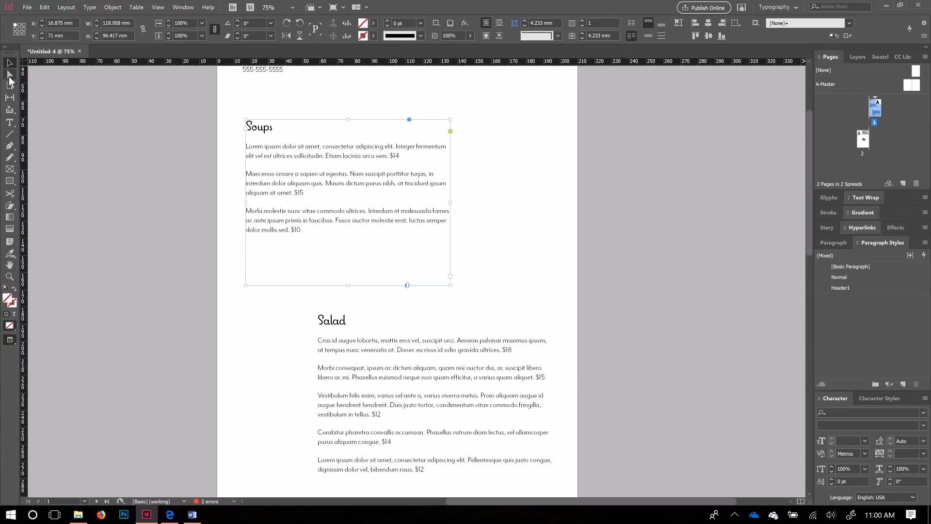
left_click(127, 179)
Step: Show guides and align the Soups frame's left and right edges to them
key("w")
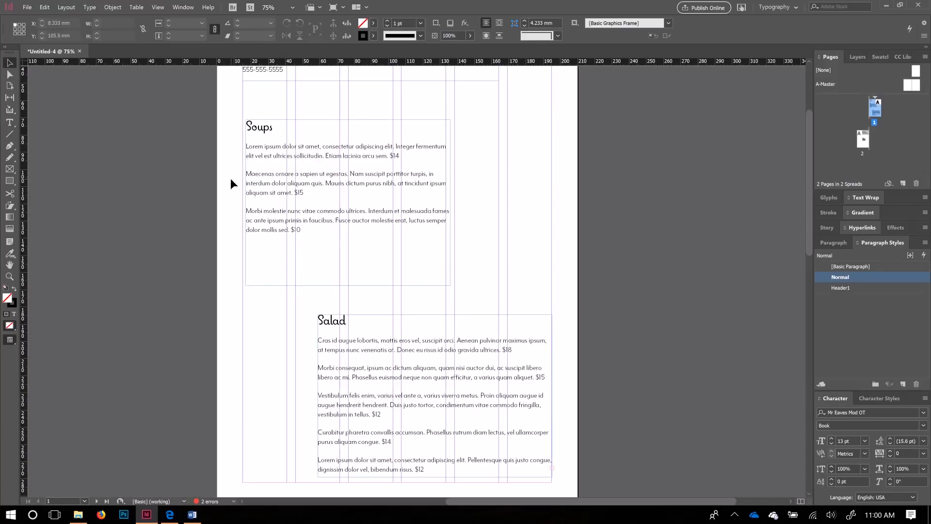
left_click_drag(293, 157, 288, 167)
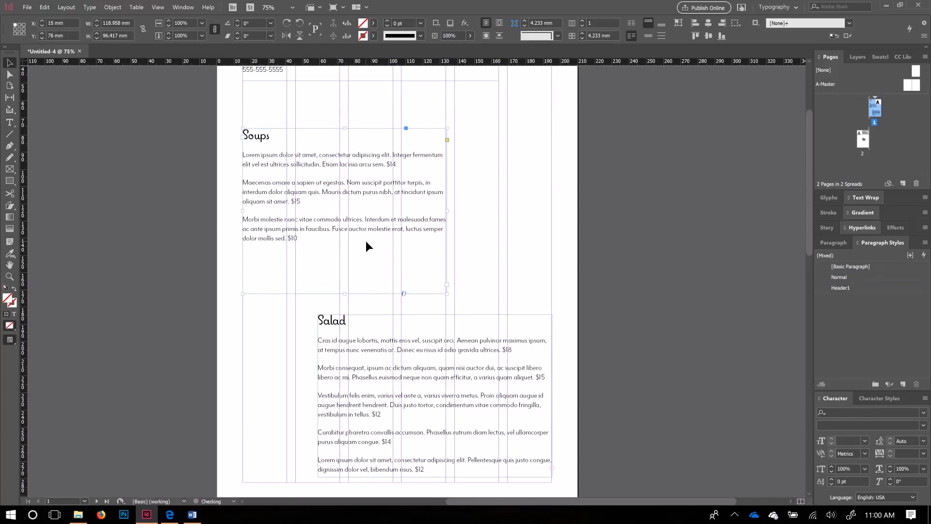
scroll(367, 241, "up", 3)
mouse_move(359, 283)
left_mouse_down()
mouse_move(438, 287)
mouse_move(357, 283)
left_mouse_up()
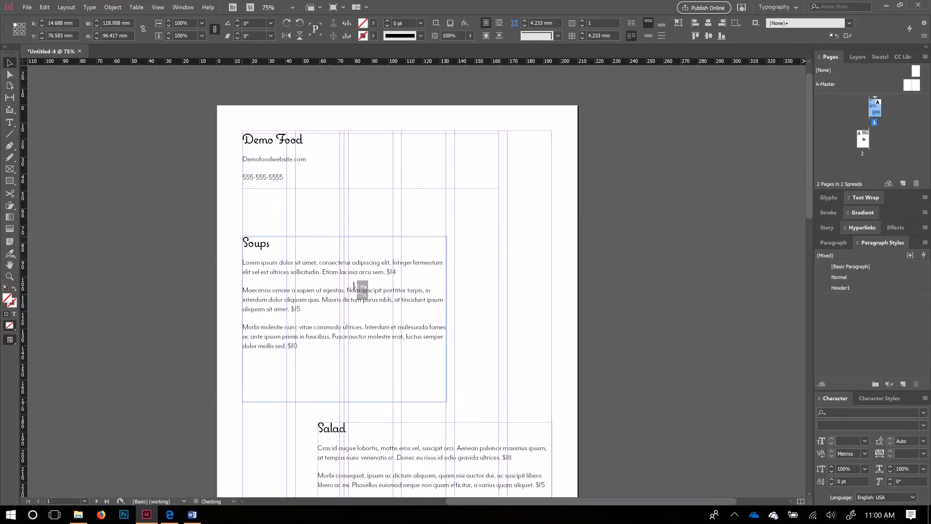
scroll(396, 297, "down", 1)
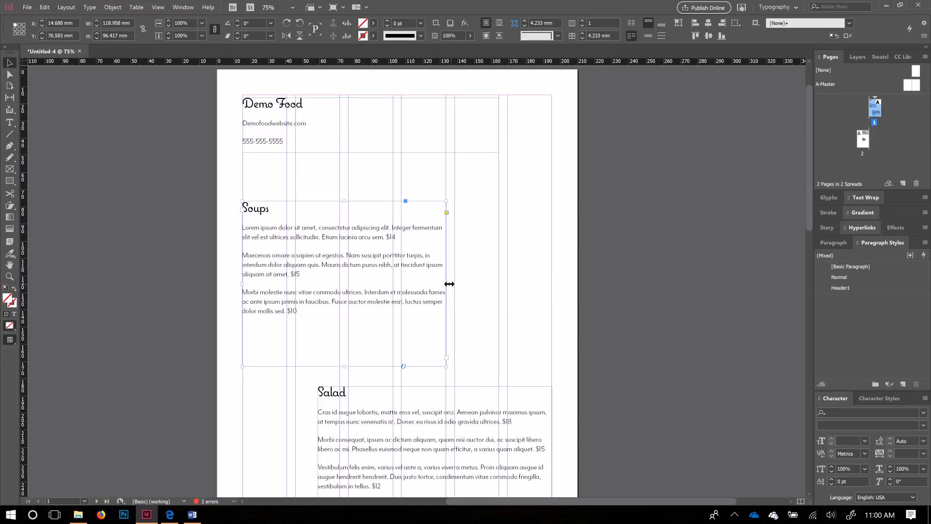
mouse_move(449, 284)
left_mouse_down()
mouse_move(389, 291)
mouse_move(446, 283)
left_mouse_up()
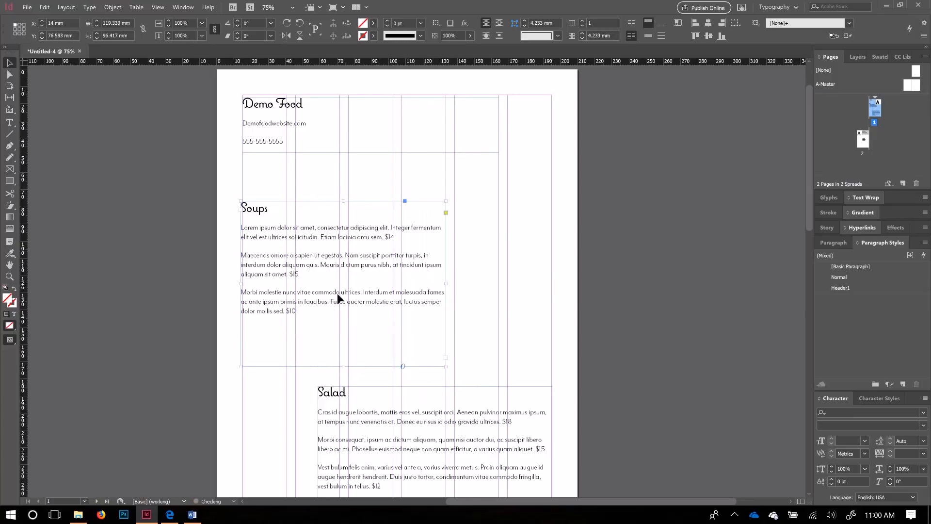
mouse_move(241, 283)
left_mouse_down()
mouse_move(270, 290)
mouse_move(242, 287)
left_mouse_up()
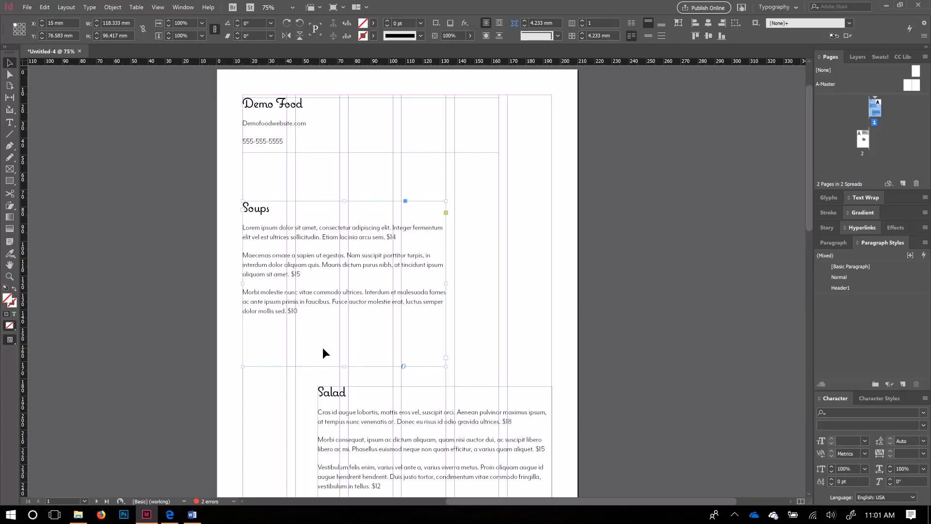
Step: Resize the Salad frame to 123.333 × 129.833 mm by narrowing it and raising its top
scroll(428, 426, "down", 3)
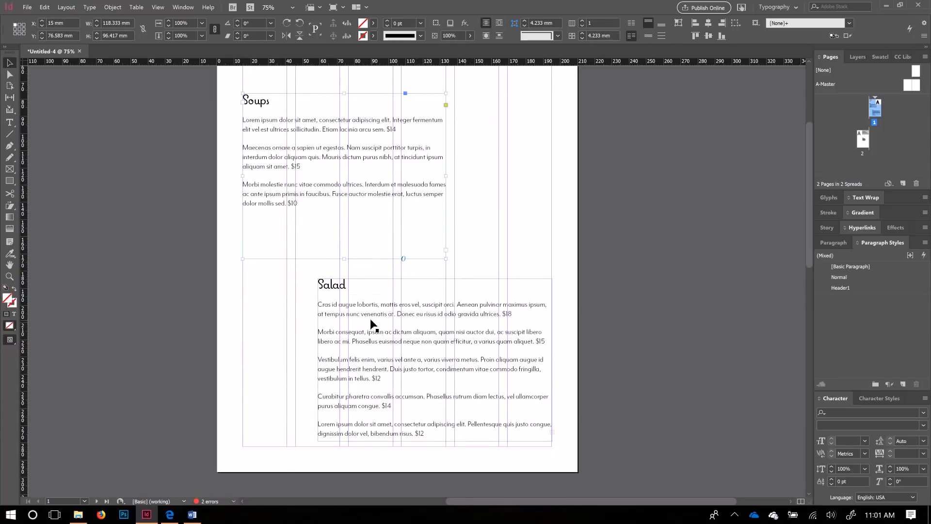
left_click(436, 327)
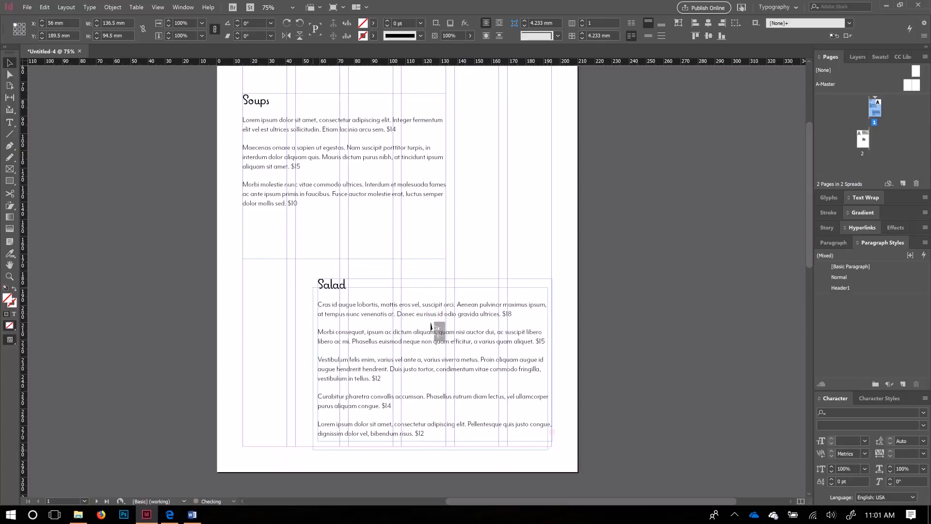
left_click_drag(435, 327, 435, 327)
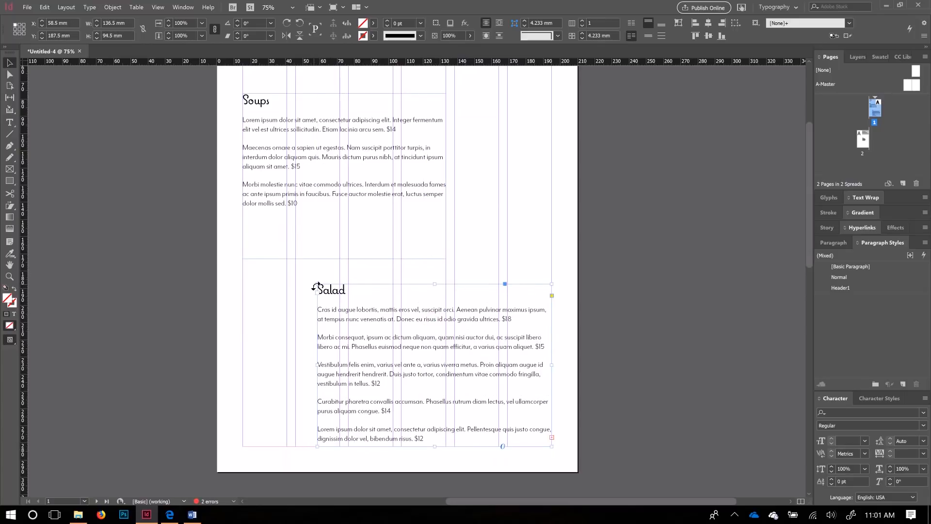
left_click_drag(317, 365, 340, 365)
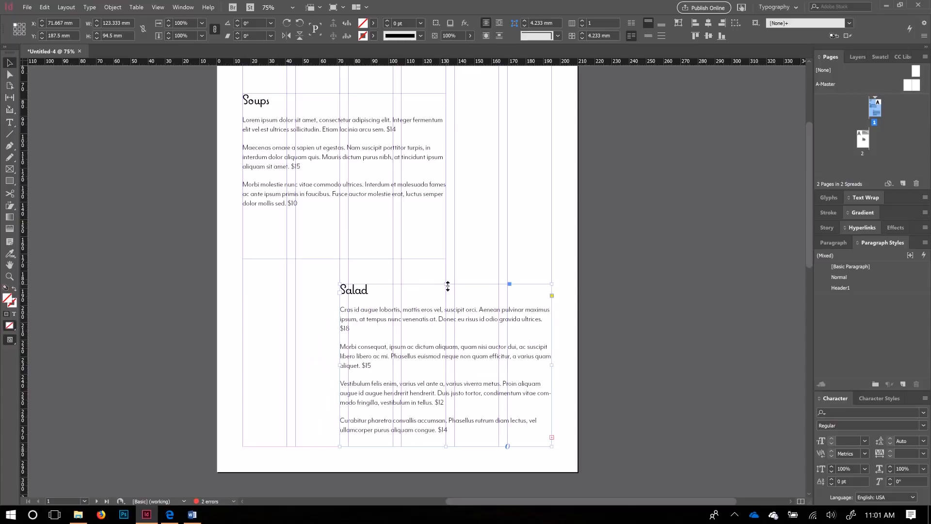
left_click_drag(446, 284, 437, 231)
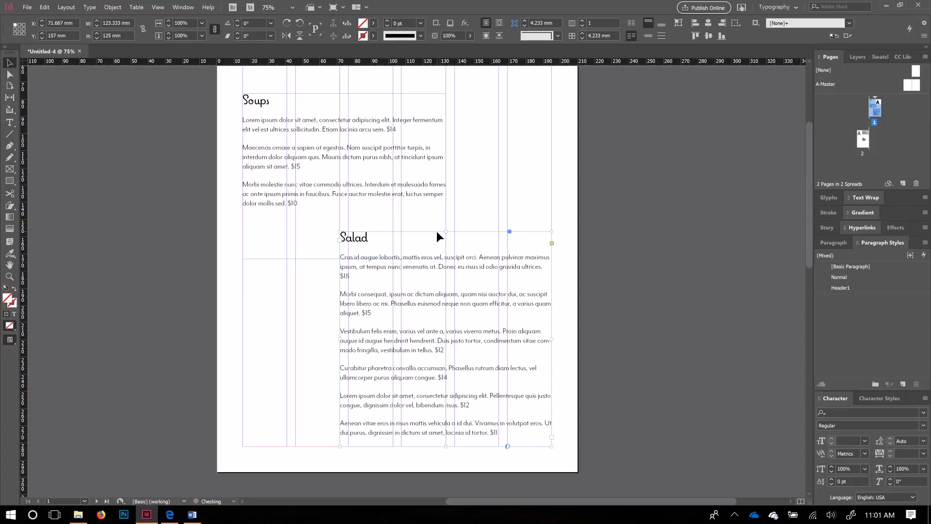
mouse_move(446, 231)
left_mouse_down()
mouse_move(441, 206)
mouse_move(437, 224)
left_mouse_up()
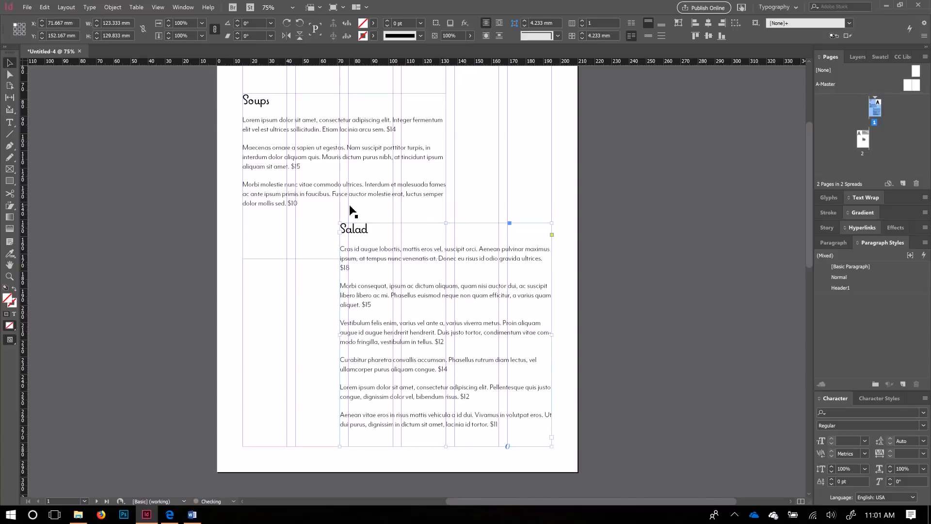
Step: Adjust the frame edges, lowering the Salad frame's top edge slightly
scroll(380, 297, "up", 3)
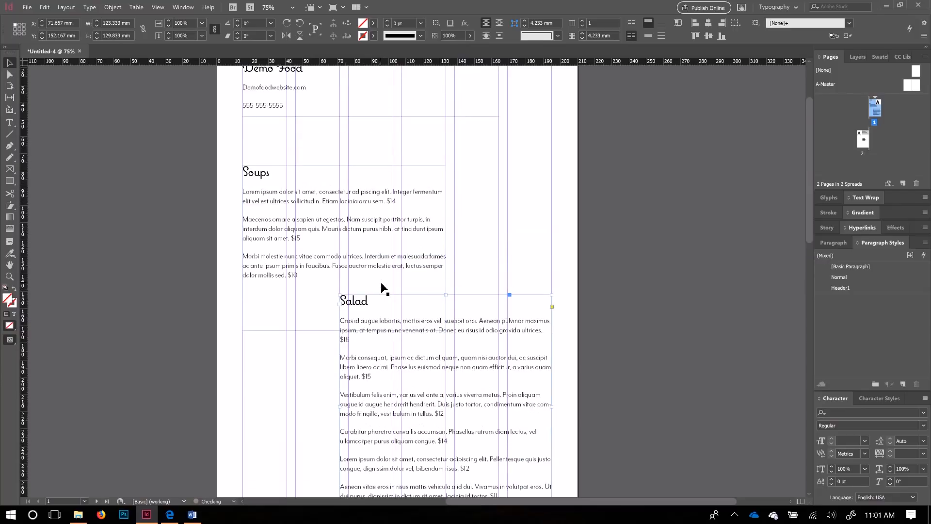
scroll(382, 287, "up", 4)
scroll(387, 346, "down", 4)
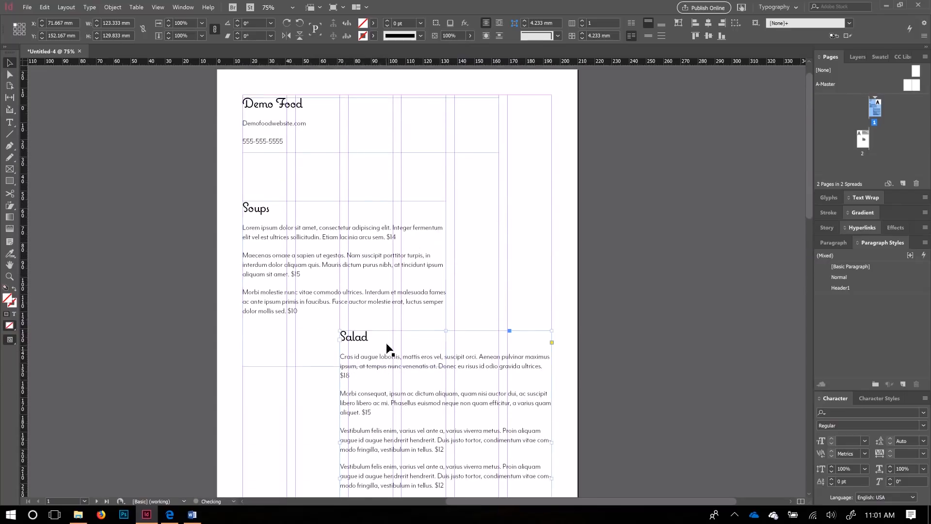
scroll(387, 346, "down", 3)
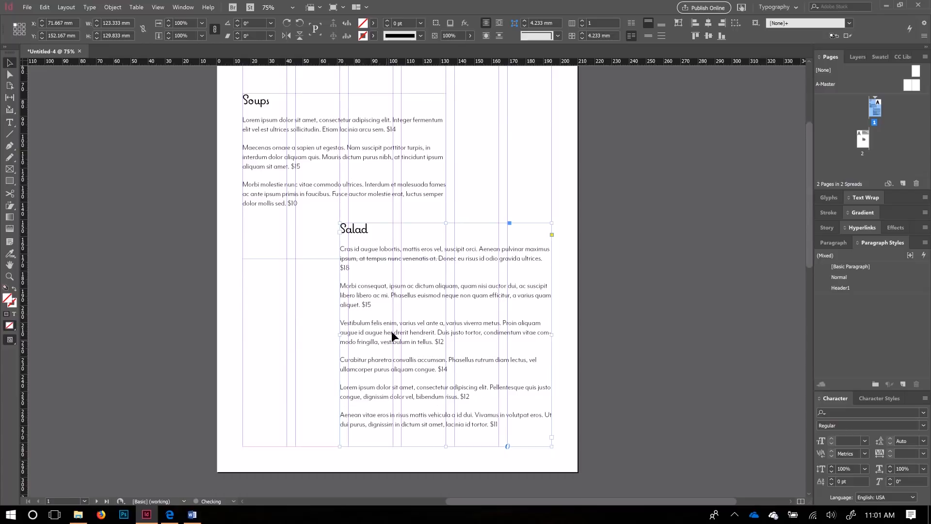
scroll(316, 271, "up", 7)
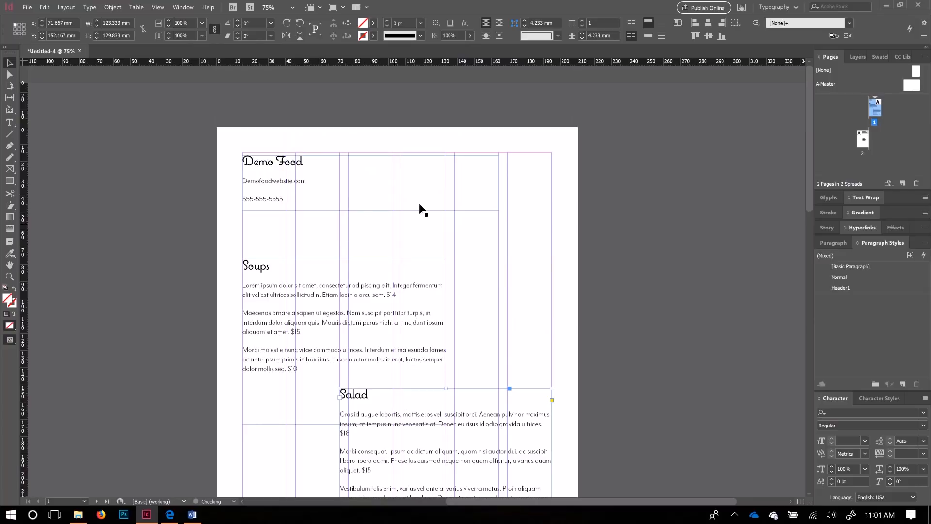
scroll(415, 286, "down", 15)
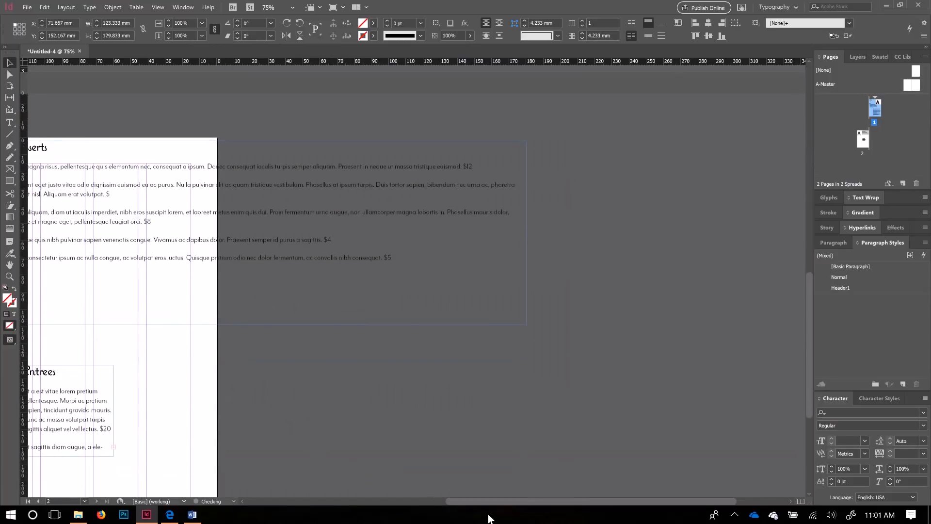
left_click_drag(477, 505, 395, 491)
scroll(294, 349, "down", 5)
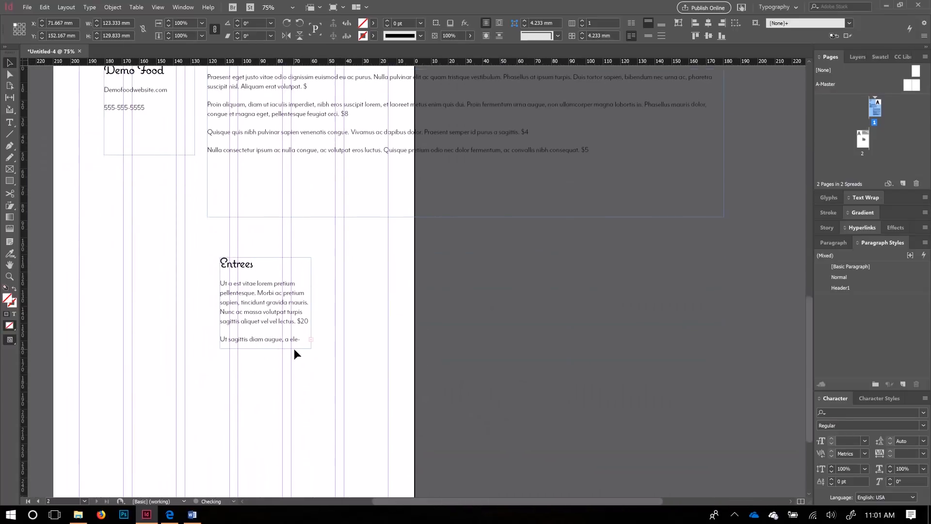
scroll(422, 333, "up", 10)
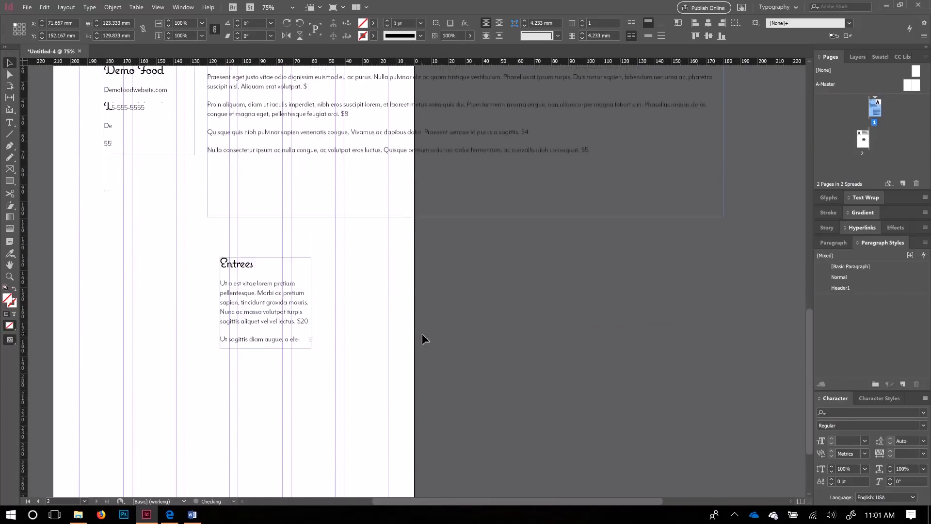
scroll(521, 290, "up", 3)
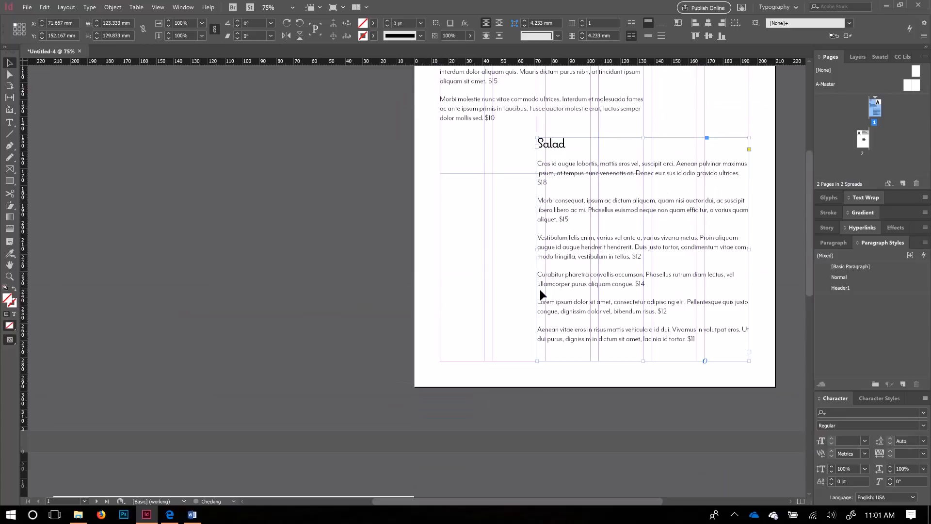
left_click_drag(449, 502, 551, 500)
left_click_drag(395, 173, 396, 193)
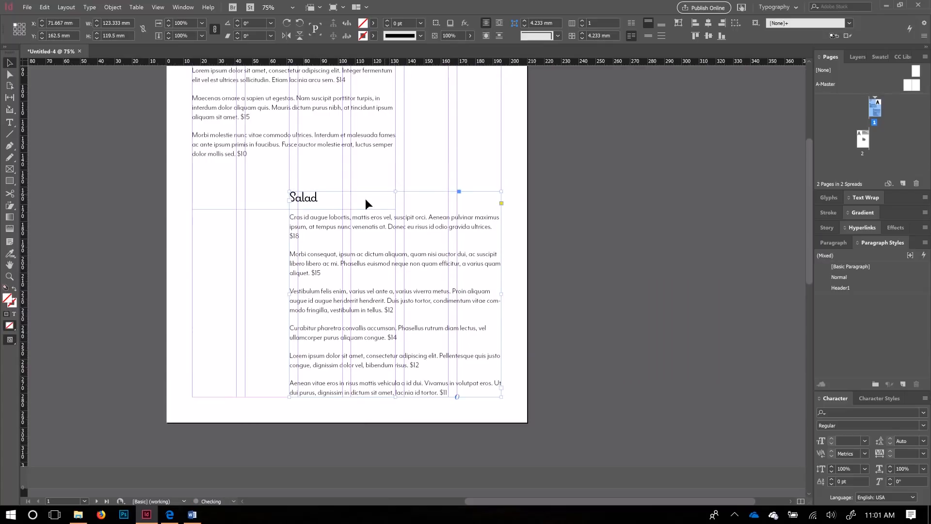
scroll(337, 227, "up", 3)
Step: Shorten the Soups frame, narrow it to about 92.5 mm wide and raise its top
left_click(292, 189)
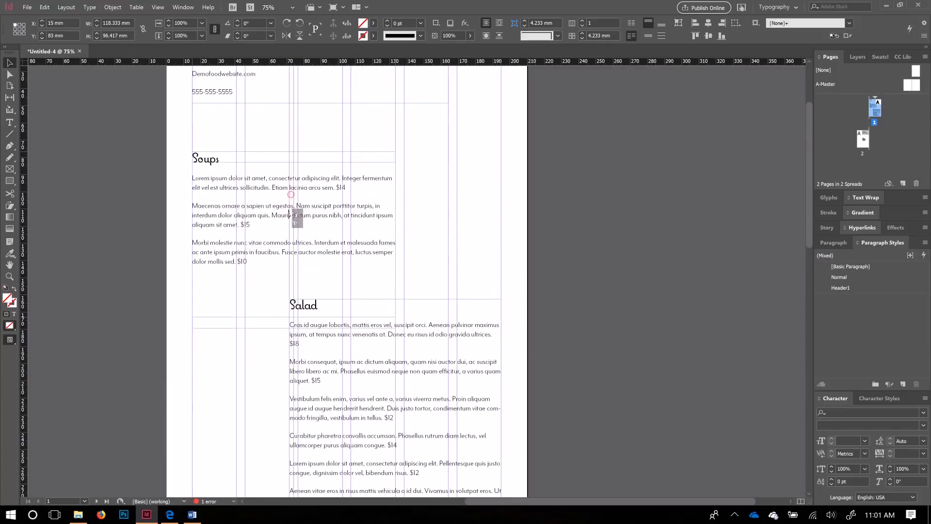
left_click_drag(290, 214, 293, 216)
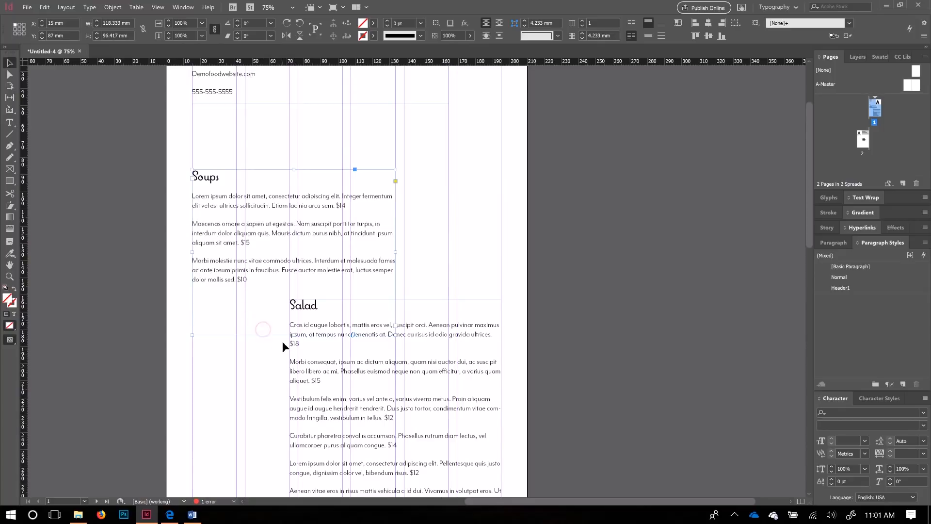
left_click_drag(291, 337, 298, 292)
left_click(398, 320)
left_click(340, 265)
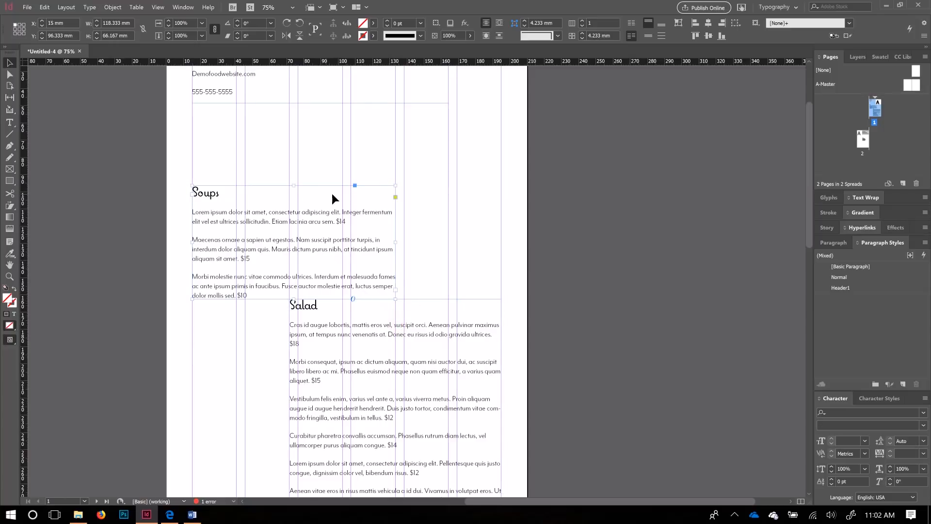
left_click_drag(397, 243, 354, 247)
left_click_drag(272, 186, 277, 150)
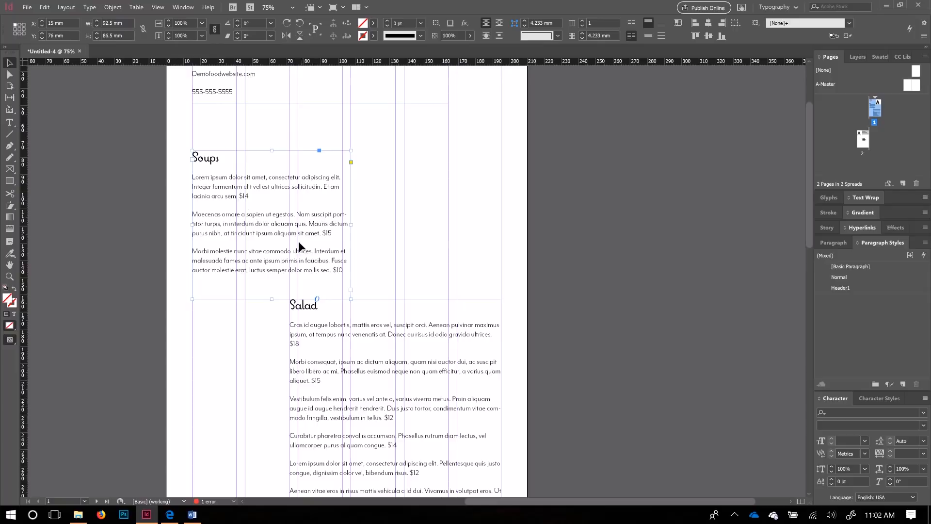
left_click_drag(272, 151, 271, 131)
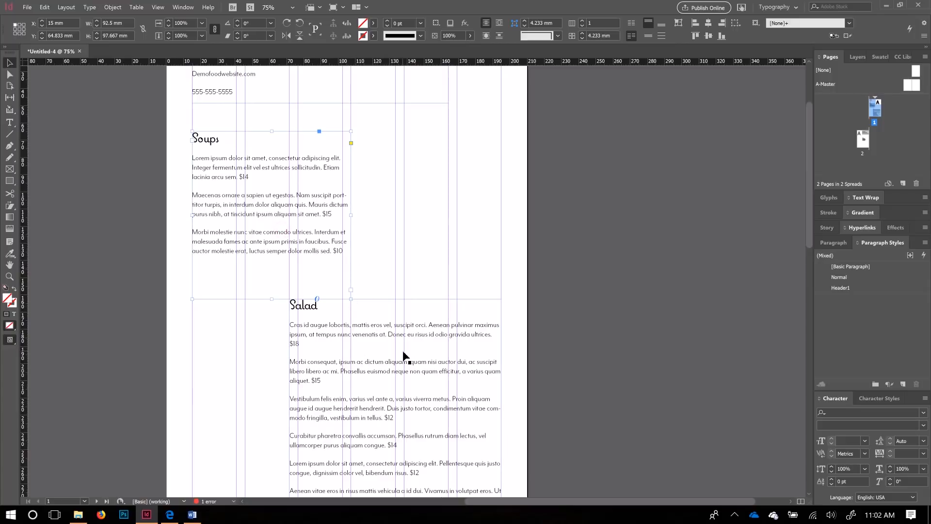
Step: Raise the Salad frame's top edge to sit just under the Soups listings
left_click(397, 278)
left_click(403, 304)
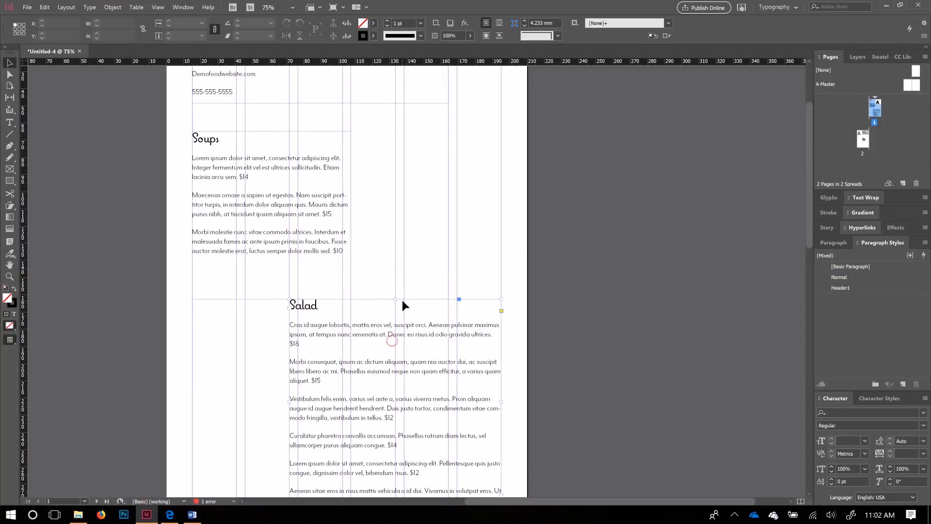
left_click_drag(396, 298, 399, 257)
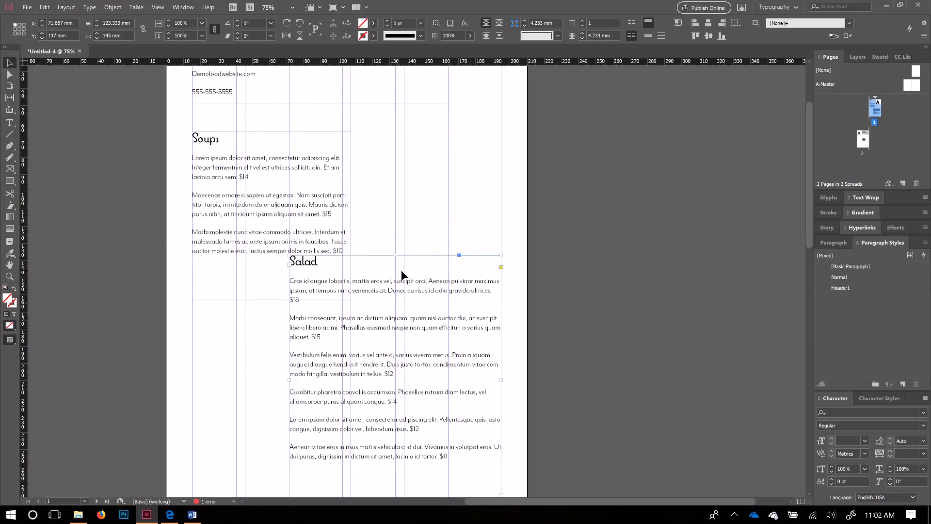
scroll(394, 239, "down", 3)
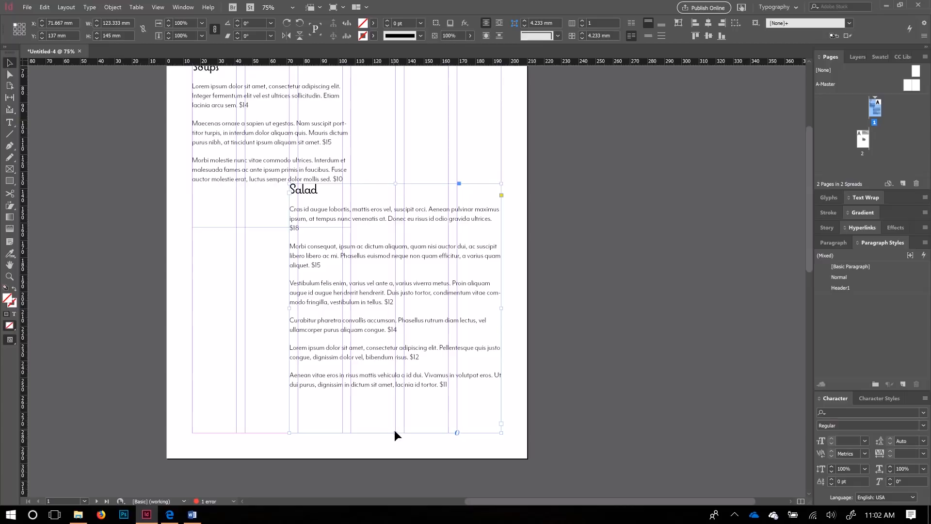
left_click_drag(395, 433, 404, 413)
left_click_drag(395, 412, 401, 432)
scroll(348, 287, "up", 1)
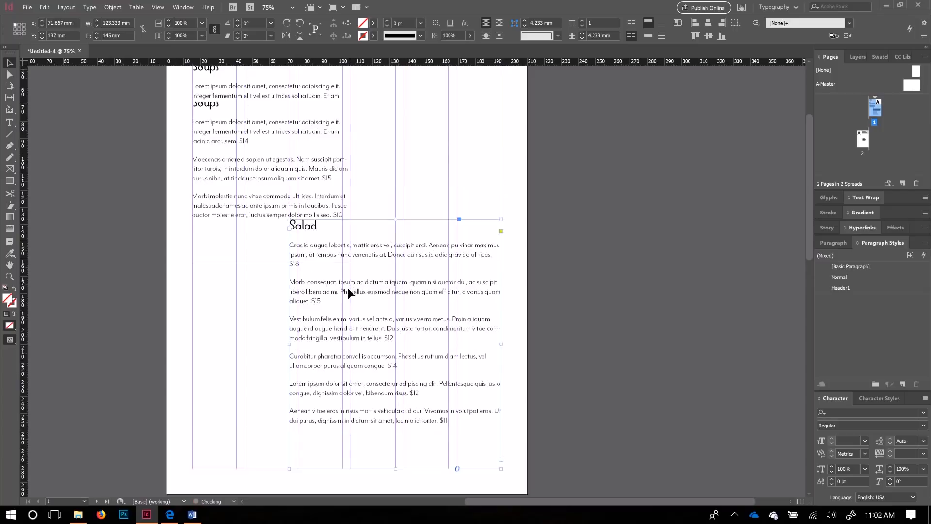
scroll(348, 288, "up", 1)
left_click(283, 179)
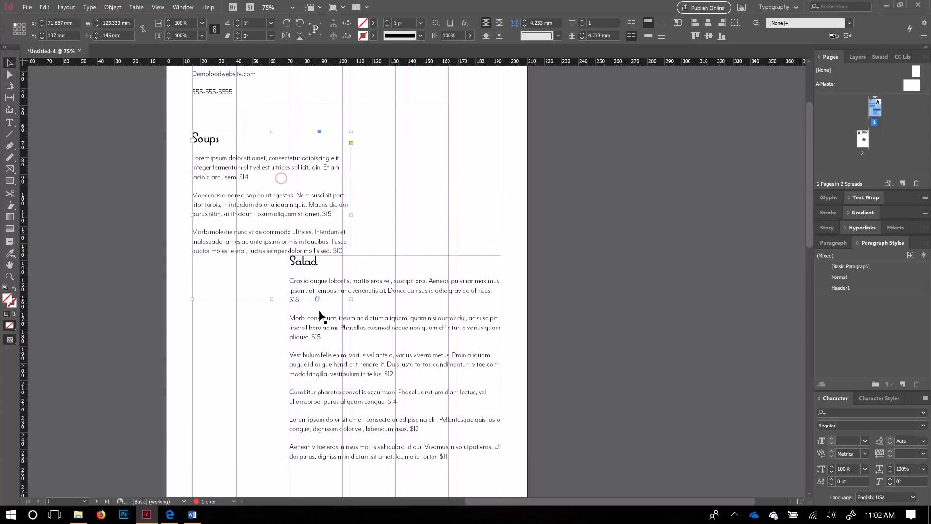
Step: Select the Soups and Salad frames together and align their bottom edges
left_click(395, 416, "shift")
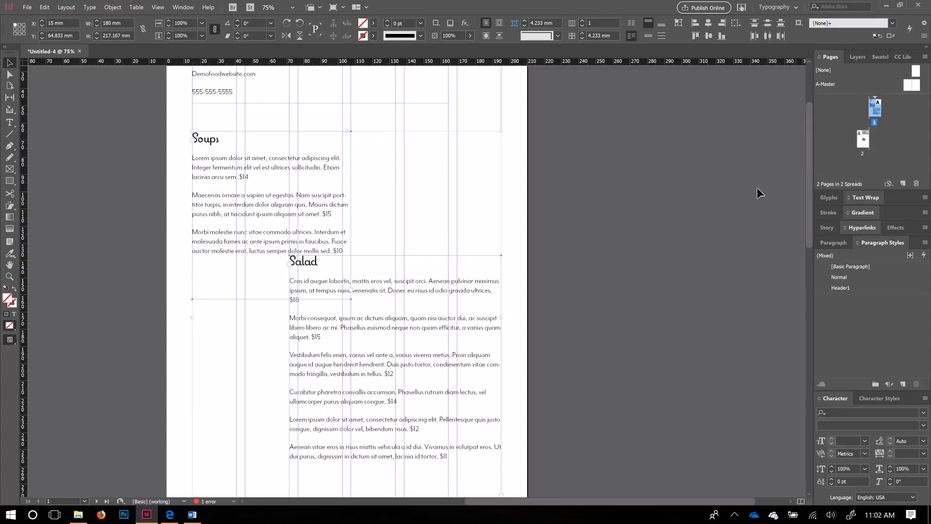
left_click(661, 25)
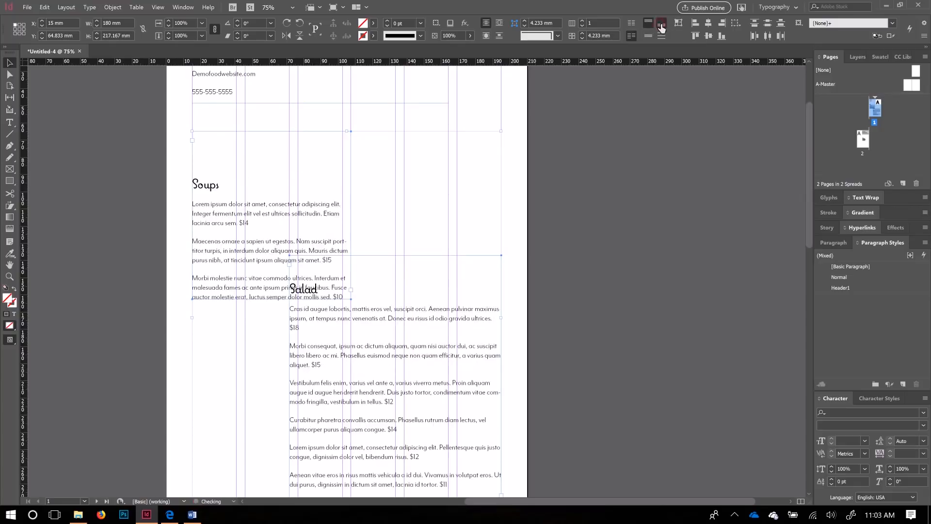
scroll(500, 217, "down", 1)
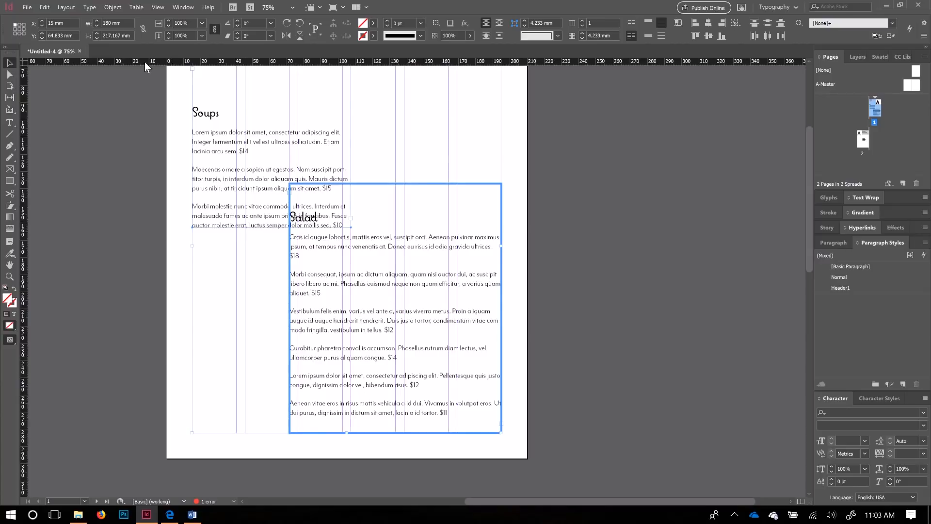
left_click(315, 422)
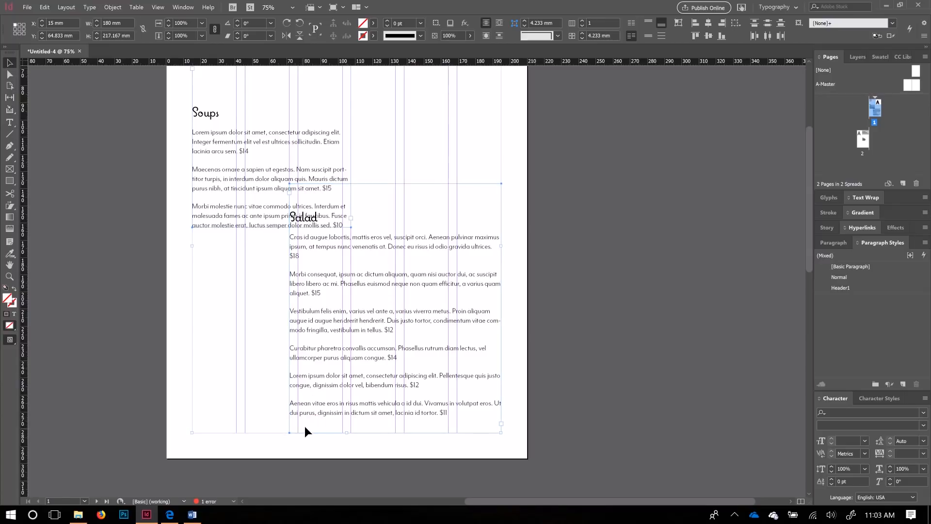
left_click(84, 8)
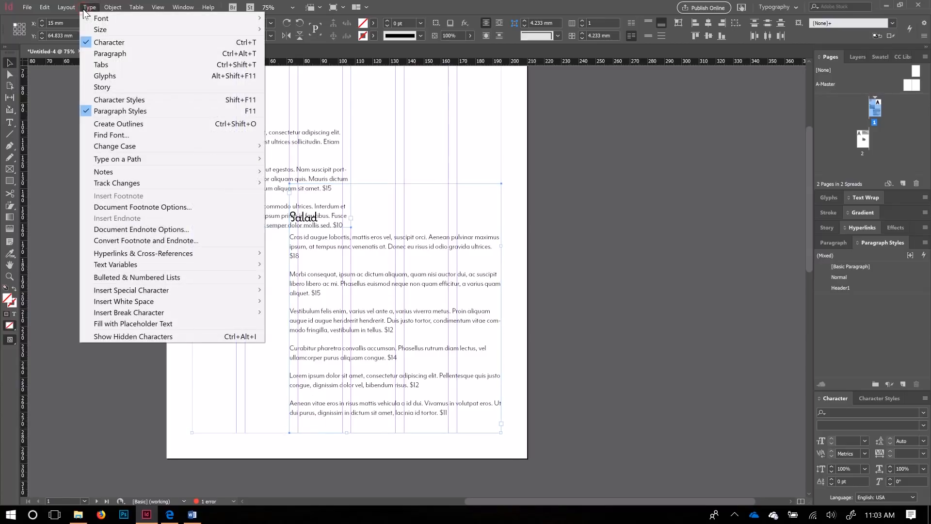
Step: Show hidden characters and delete the Salad frame's empty last paragraph
left_click(138, 336)
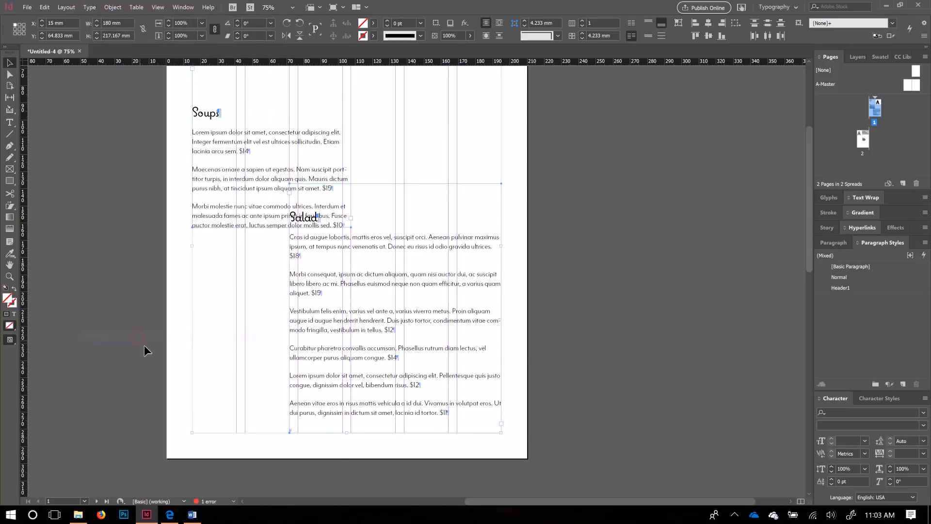
left_click(310, 425)
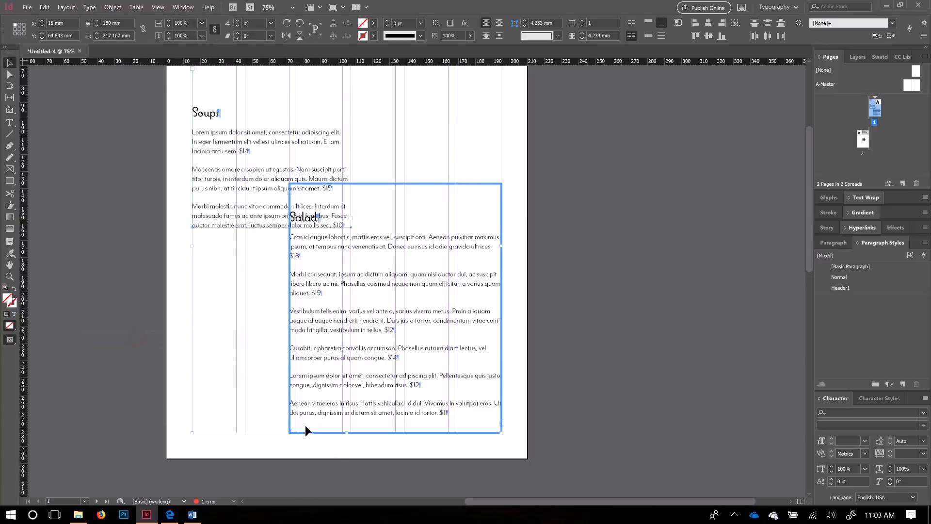
double_click(306, 423)
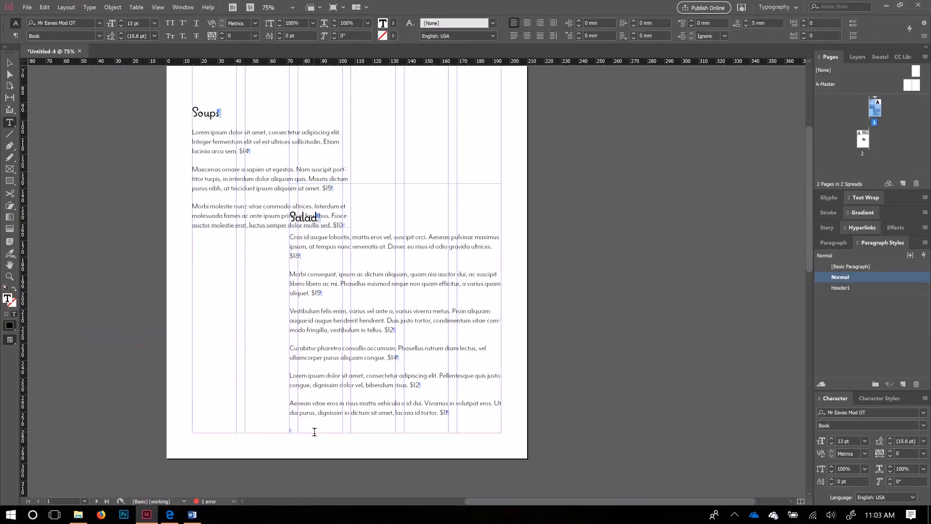
key("BackSpace")
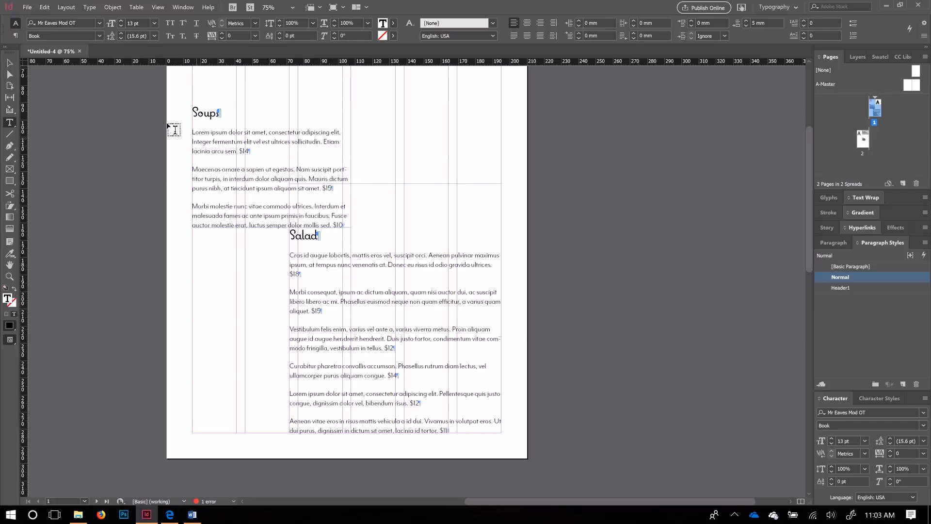
Step: Move the Salad frame's left edge 5 mm right to X 76.667 mm
left_click(9, 63)
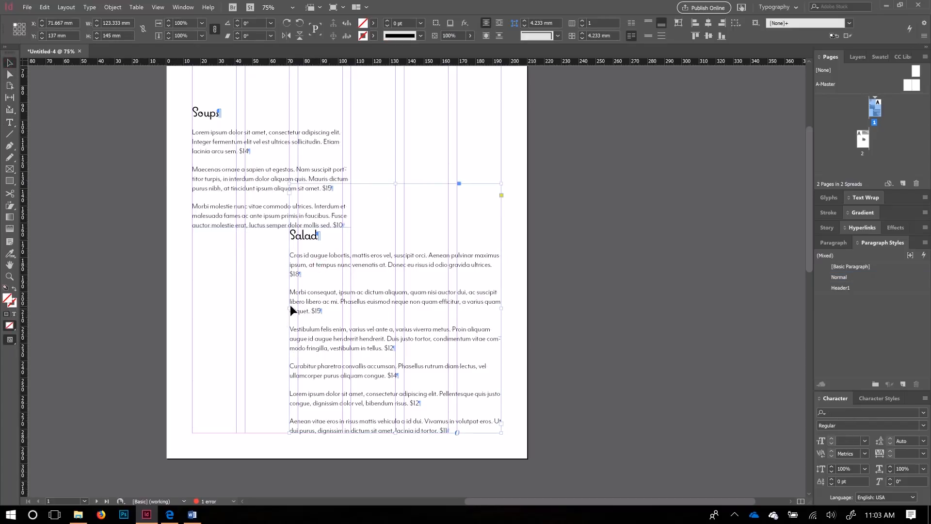
left_click_drag(290, 311, 298, 311)
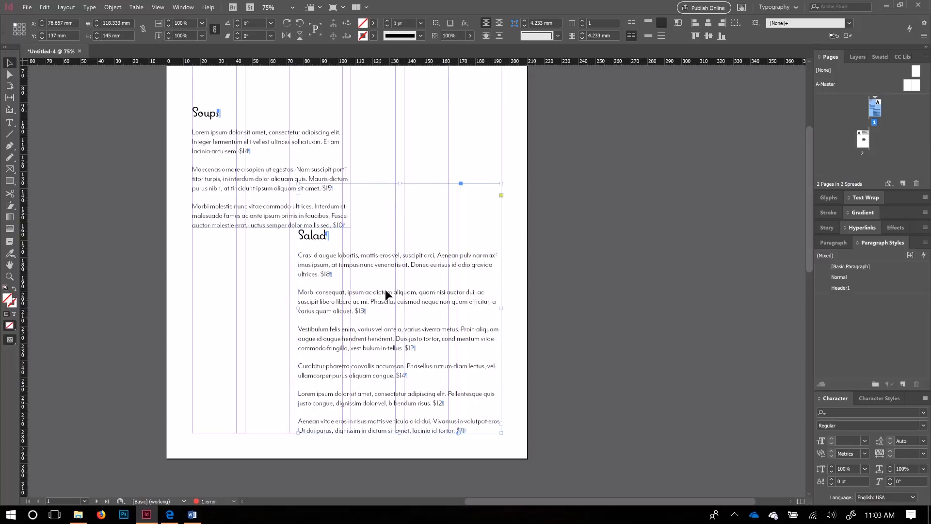
scroll(400, 365, "up", 5)
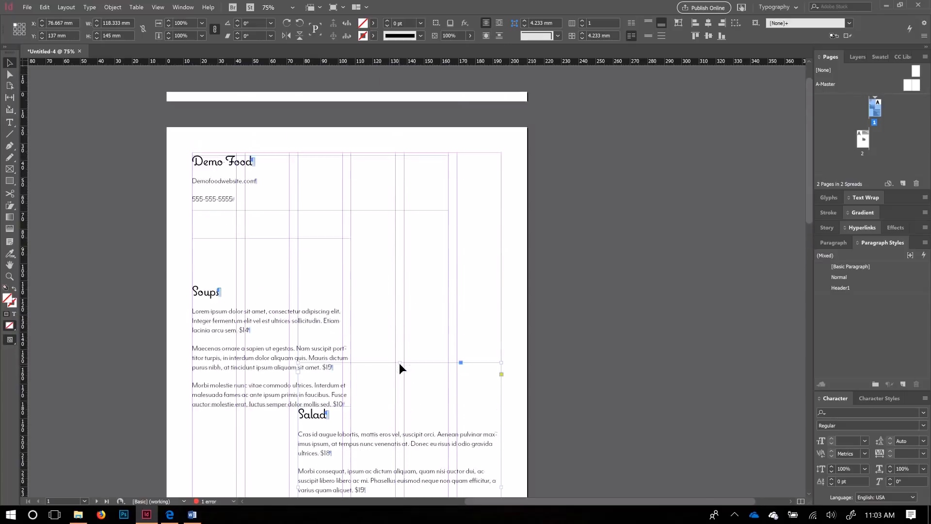
Step: Snap the Demo Food header frame to the top margin and widen it to 180 mm
left_click(325, 176)
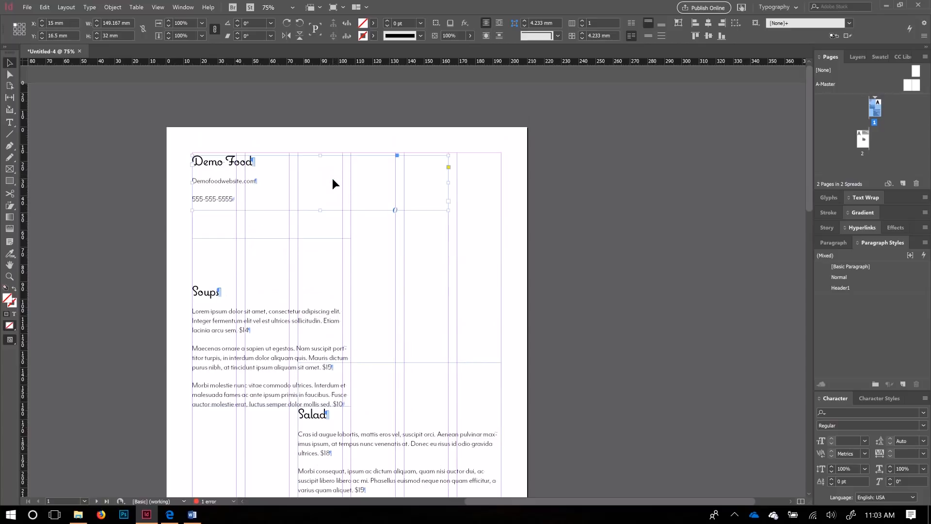
left_click_drag(333, 178, 334, 176)
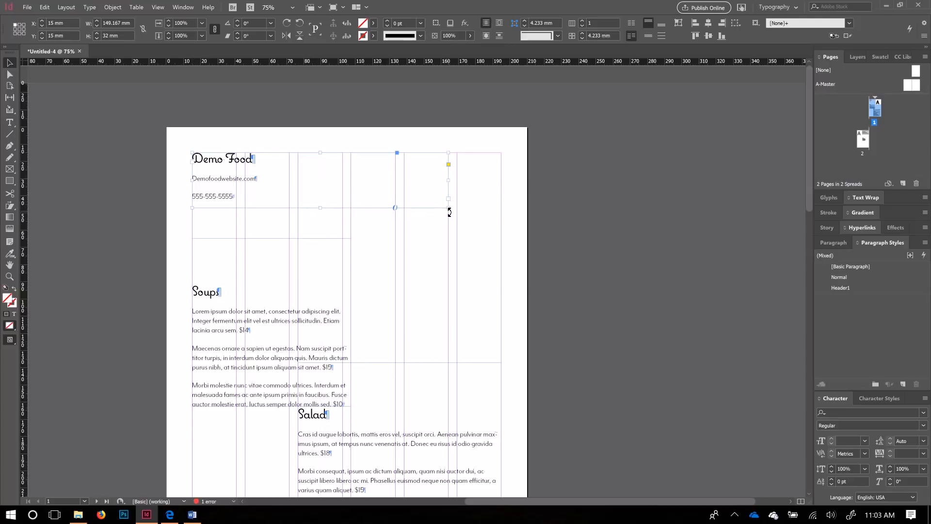
left_click_drag(447, 208, 501, 216)
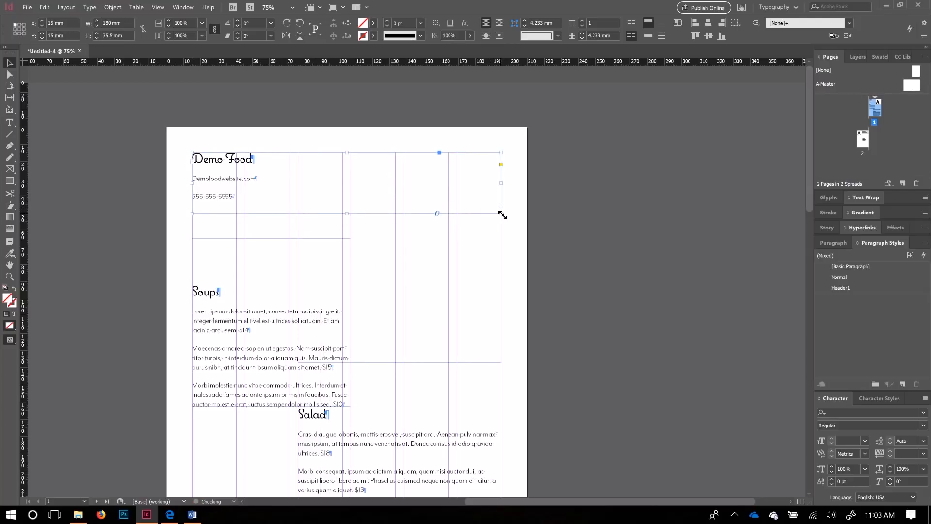
Step: Trim the Salad frame's top edge and shift the Soups frame up and left
scroll(409, 383, "down", 3)
left_click(400, 376)
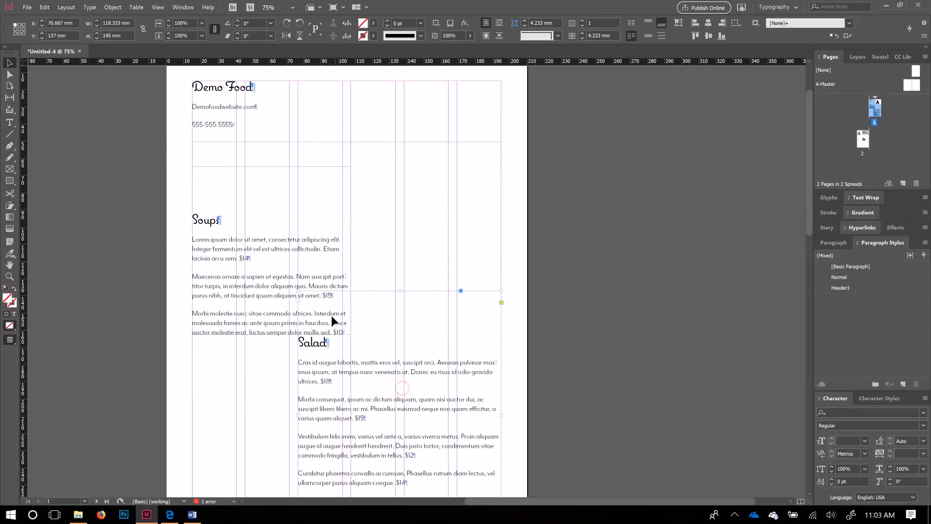
scroll(388, 295, "down", 3)
mouse_move(400, 217)
left_mouse_down()
mouse_move(401, 192)
mouse_move(403, 265)
mouse_move(403, 165)
mouse_move(400, 207)
left_mouse_up()
left_click(266, 216)
scroll(276, 328, "up", 2)
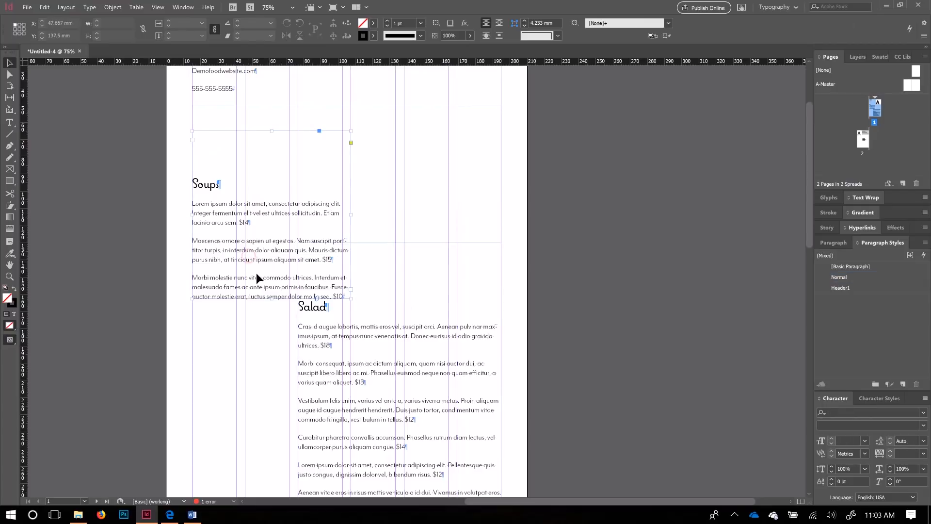
left_click_drag(257, 275, 247, 222)
left_click_drag(402, 243, 402, 299)
Step: Settle the Soups frame at X 15 mm, Y 60.5 mm, just above the Salad heading
left_click(304, 244)
left_click(305, 243)
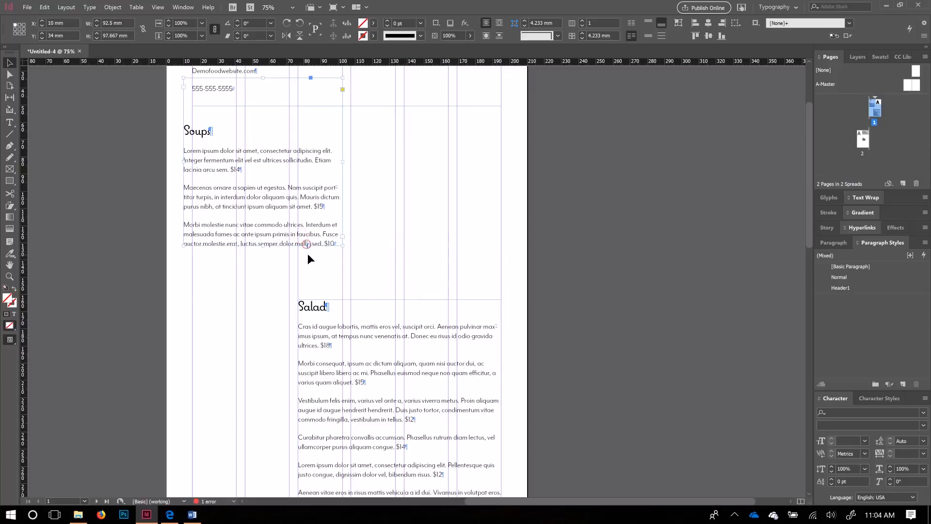
left_click_drag(284, 234, 297, 291)
left_click(270, 364)
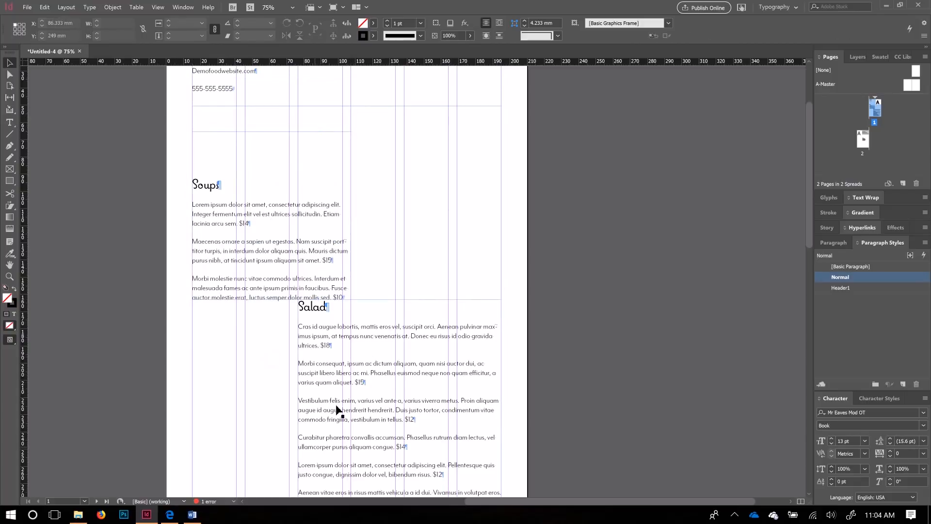
left_click_drag(291, 275, 286, 249)
left_click(402, 301)
left_click_drag(400, 300, 398, 291)
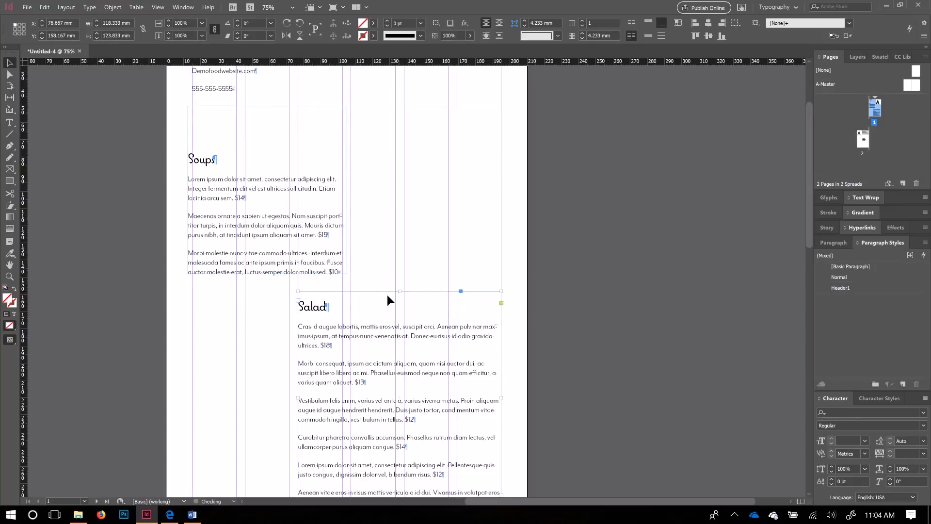
left_click_drag(306, 251, 311, 291)
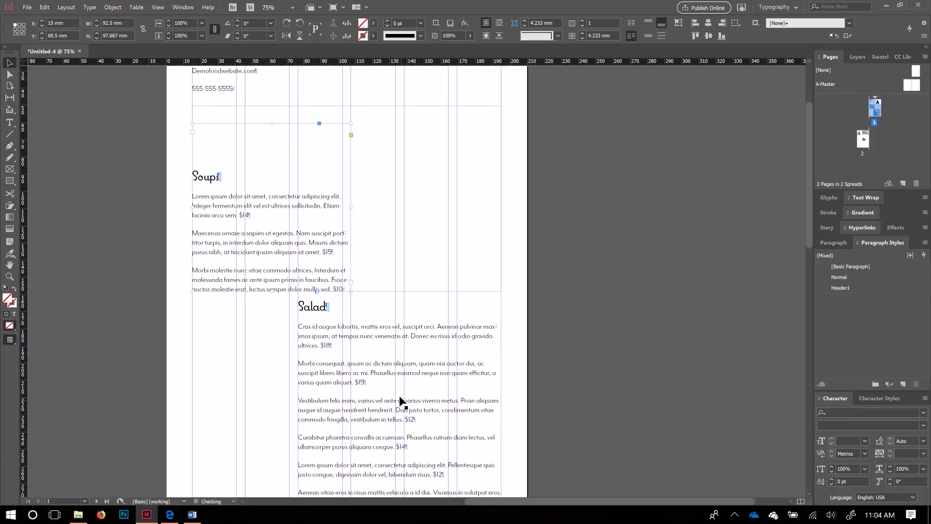
left_click(423, 266)
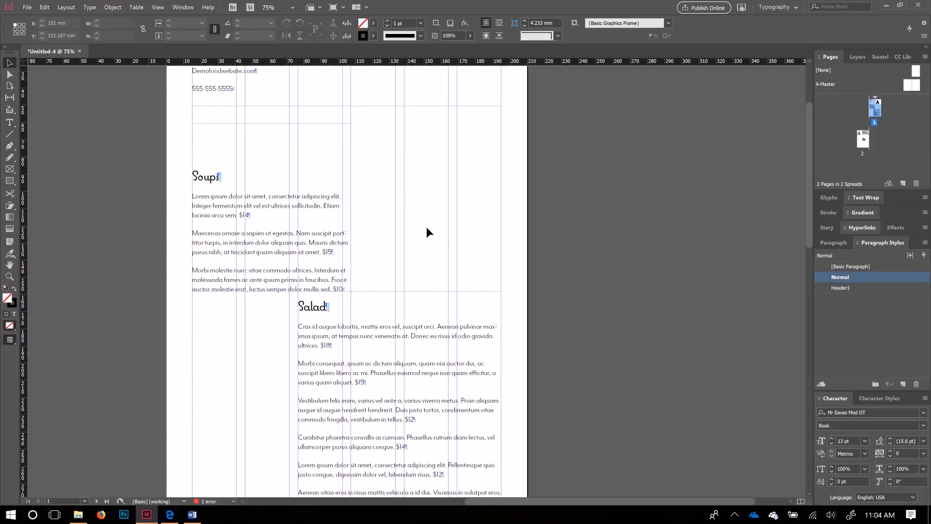
Step: Draw a small 5 mm empty rectangle frame on the page
left_click(10, 170)
mouse_move(449, 167)
left_mouse_down()
mouse_move(456, 189)
mouse_move(456, 180)
left_mouse_up()
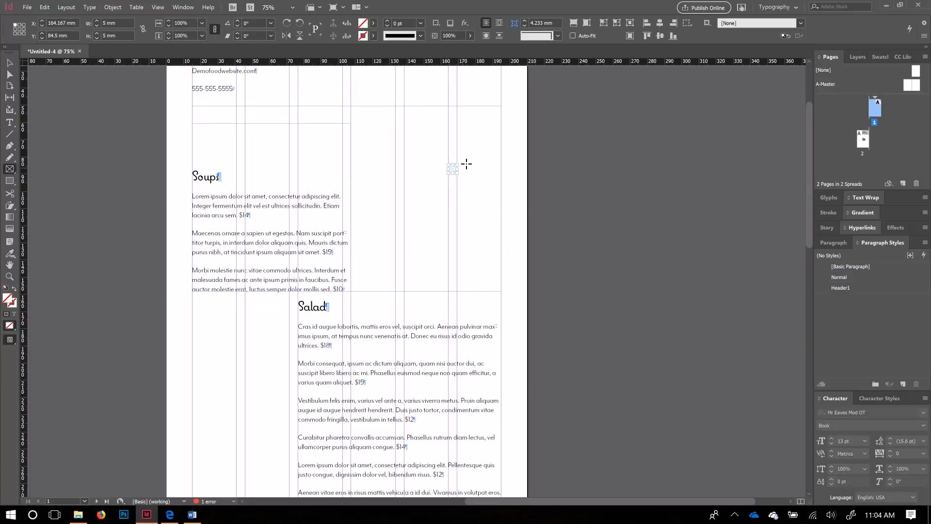
scroll(466, 164, "down", 2)
scroll(322, 236, "up", 1)
scroll(726, 128, "up", 2)
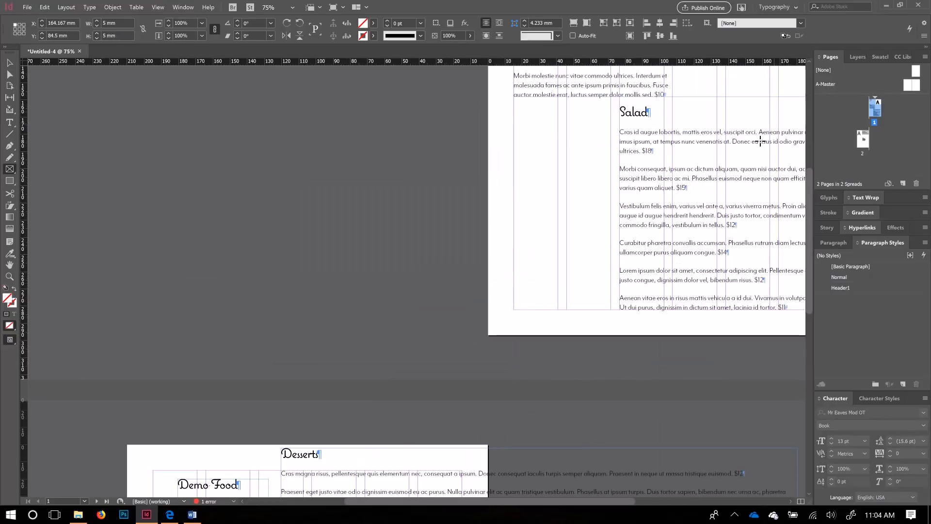
key("space")
left_click_drag(585, 133, 258, 383)
left_click_drag(437, 228, 420, 302)
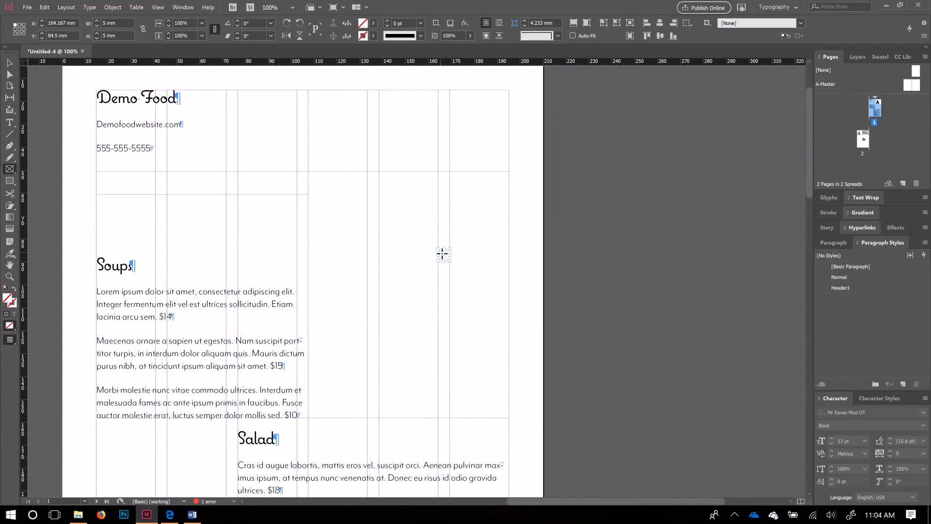
scroll(443, 254, "up", 4)
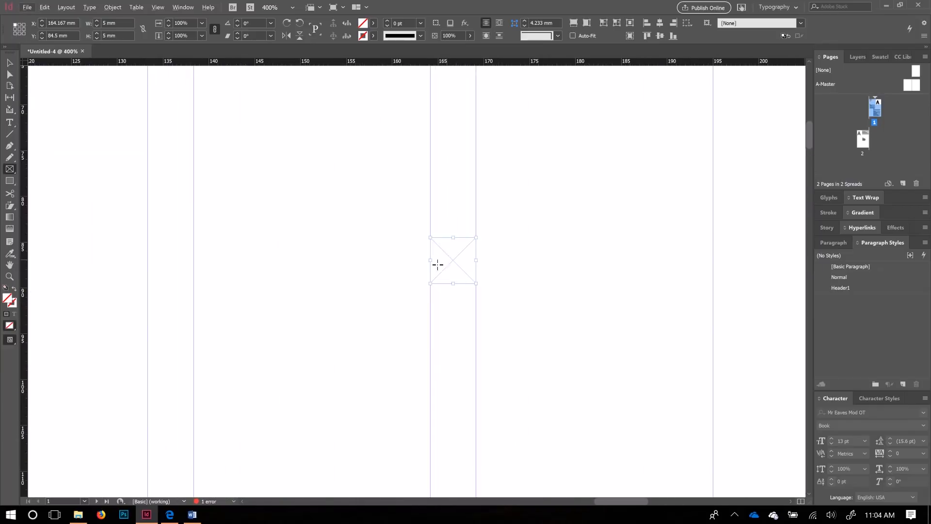
scroll(462, 287, "down", 4)
left_click_drag(391, 341, 501, 217)
Step: Move the small frame just above-left of the Salad heading
left_click(11, 61)
left_click_drag(567, 155, 320, 371)
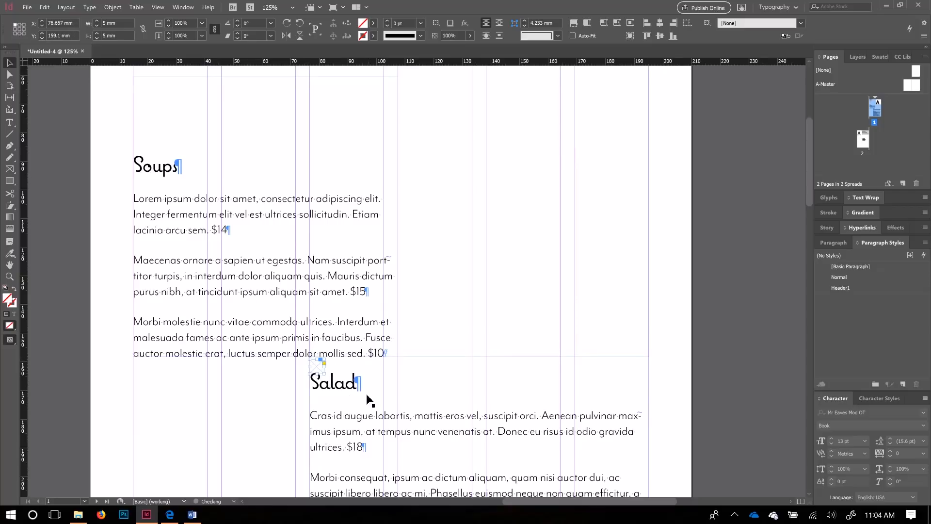
scroll(288, 378, "down", 1)
scroll(287, 377, "up", 6)
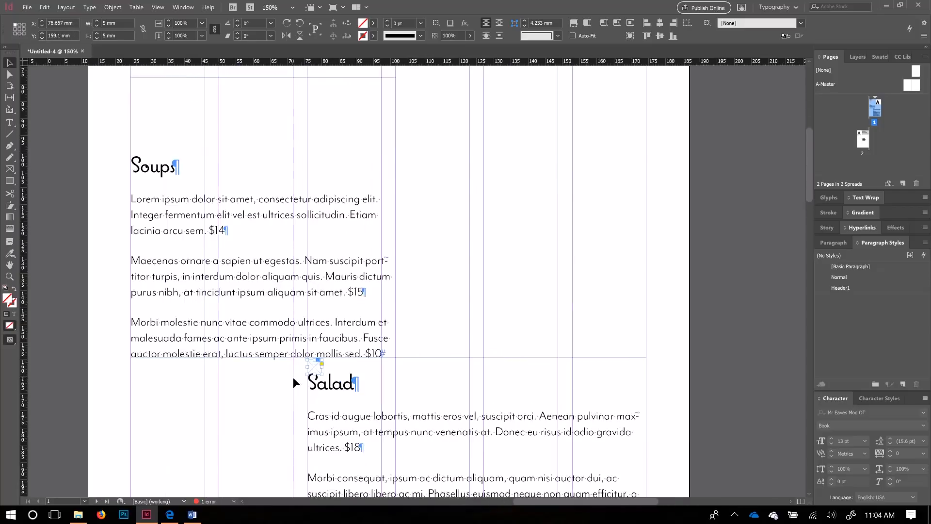
left_click_drag(299, 315, 299, 311)
Step: Nudge the Salad frame's top to Y 158.85 mm and the Soups frame to Y 61.183 mm
left_click(451, 262)
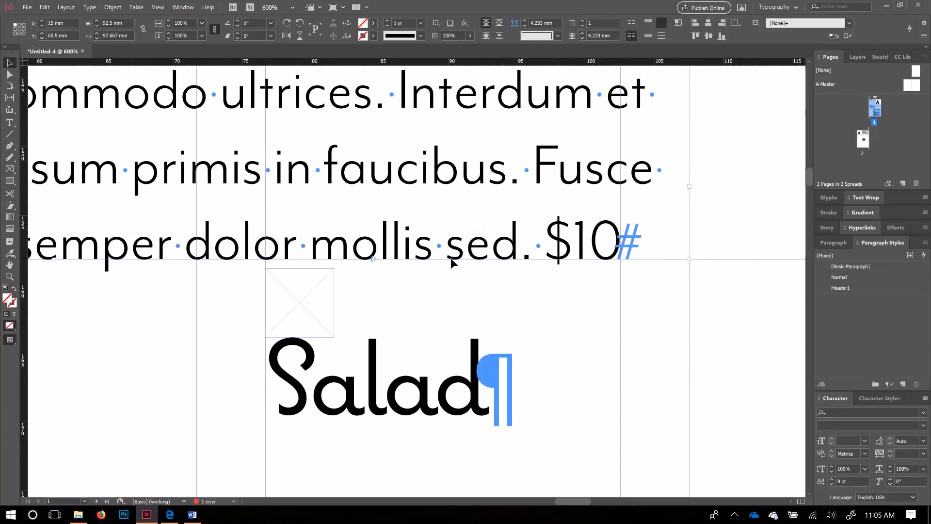
left_click(739, 269)
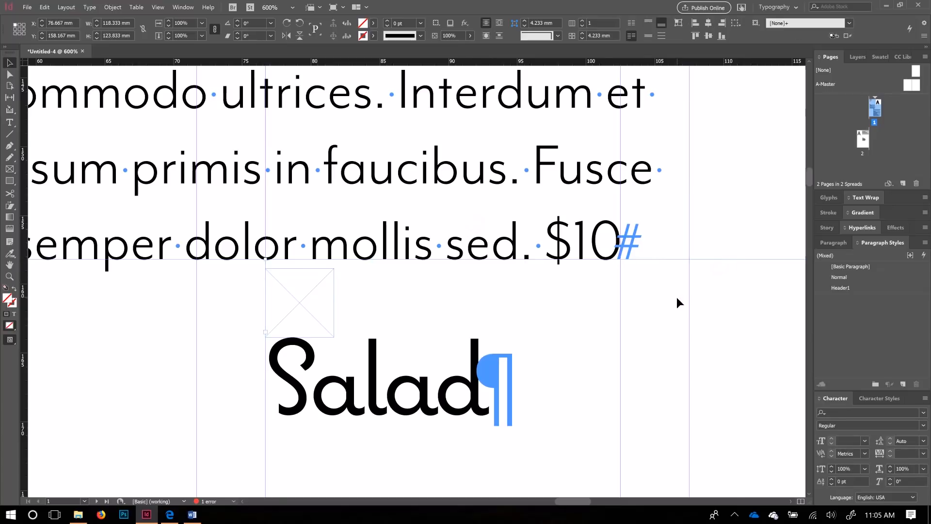
scroll(674, 299, "down", 3)
left_click_drag(650, 312, 399, 291)
left_click_drag(602, 271, 358, 274)
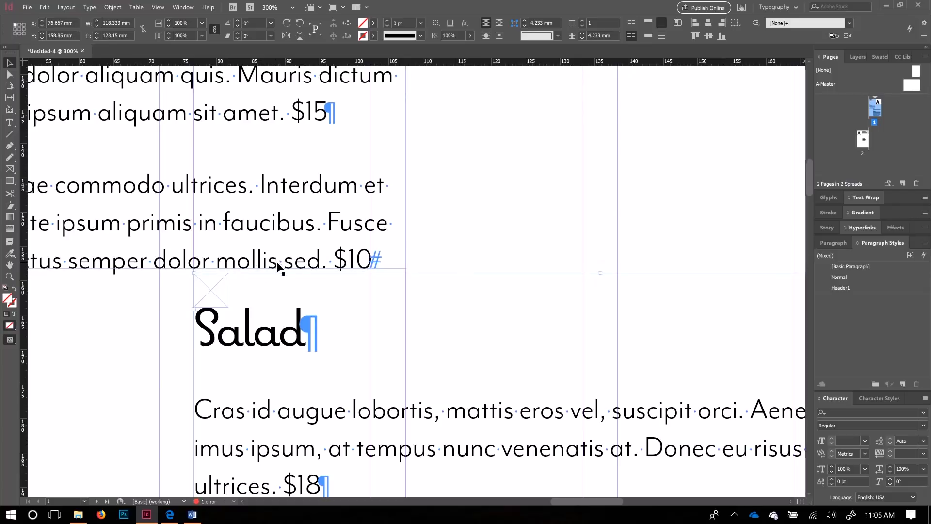
left_click(299, 266)
mouse_move(299, 265)
left_mouse_down()
mouse_move(298, 272)
mouse_move(288, 228)
mouse_move(307, 266)
left_mouse_up()
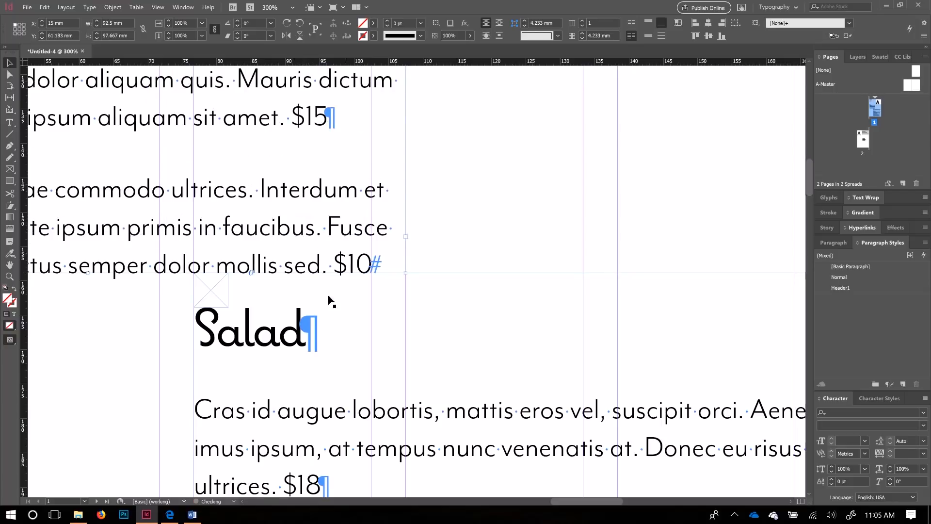
left_click(133, 436)
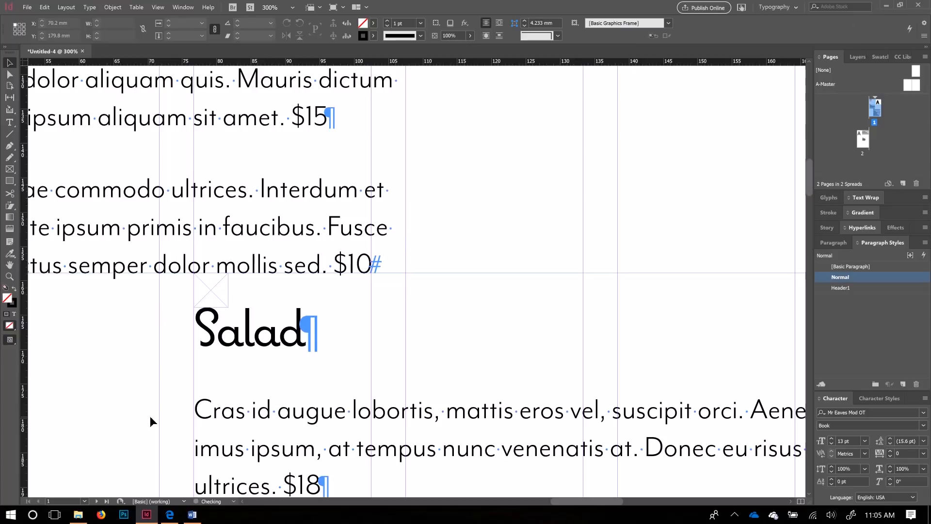
Step: Switch to Preview screen mode, bring the Soups section into view, and select its frame
scroll(150, 416, "down", 2)
key("w")
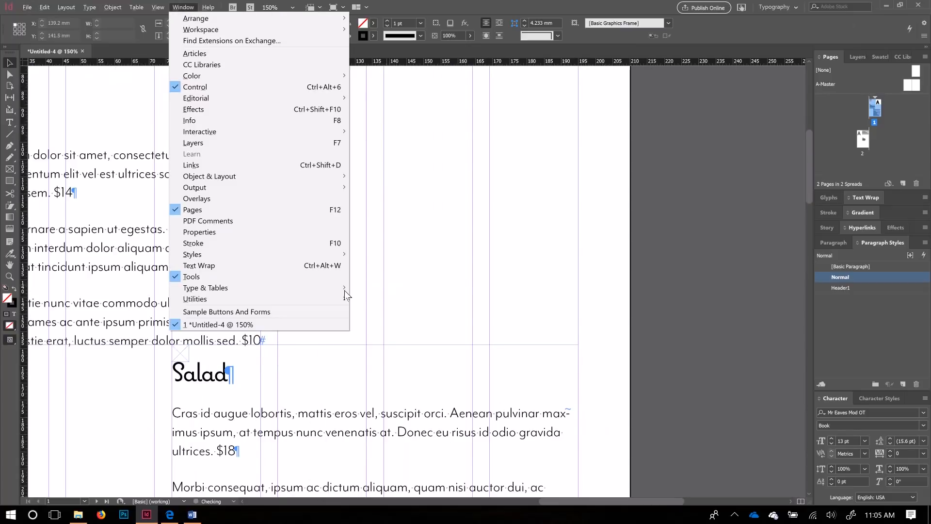
left_click(444, 308)
key("w")
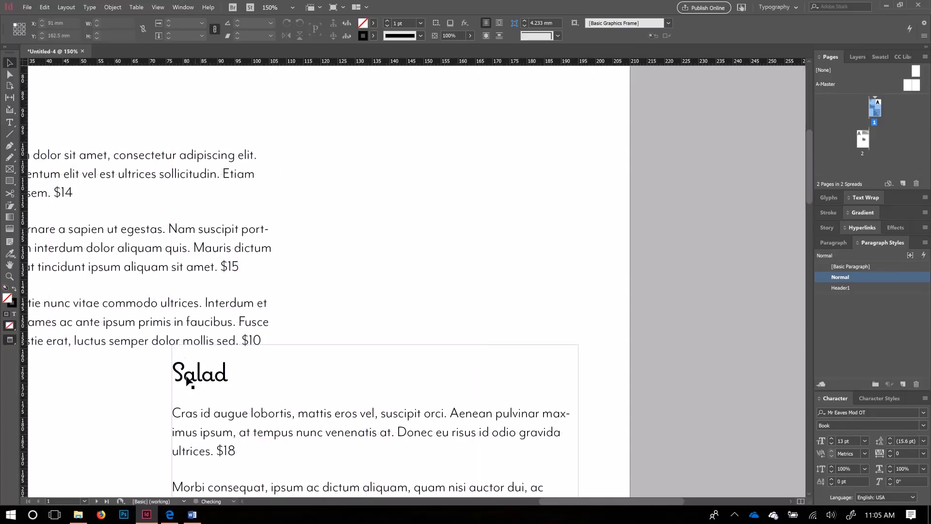
left_click_drag(202, 388, 383, 338)
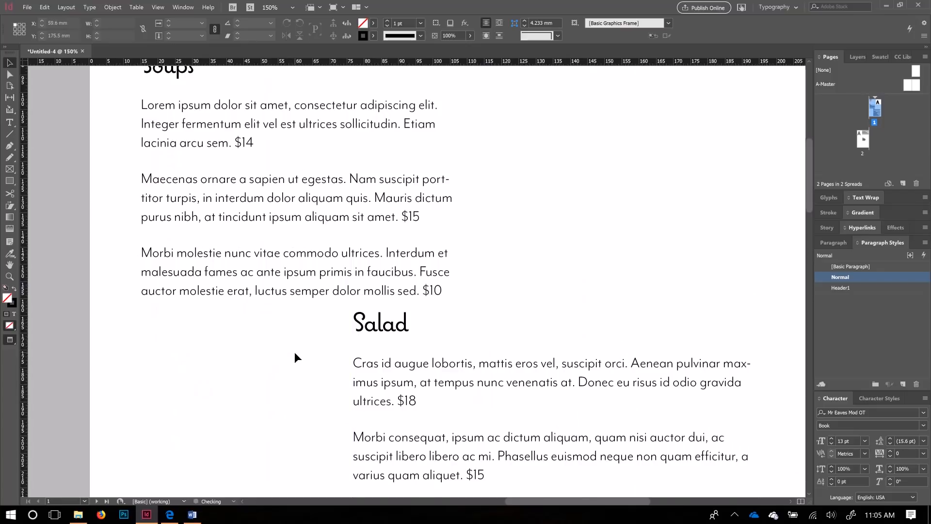
scroll(295, 358, "down", 1)
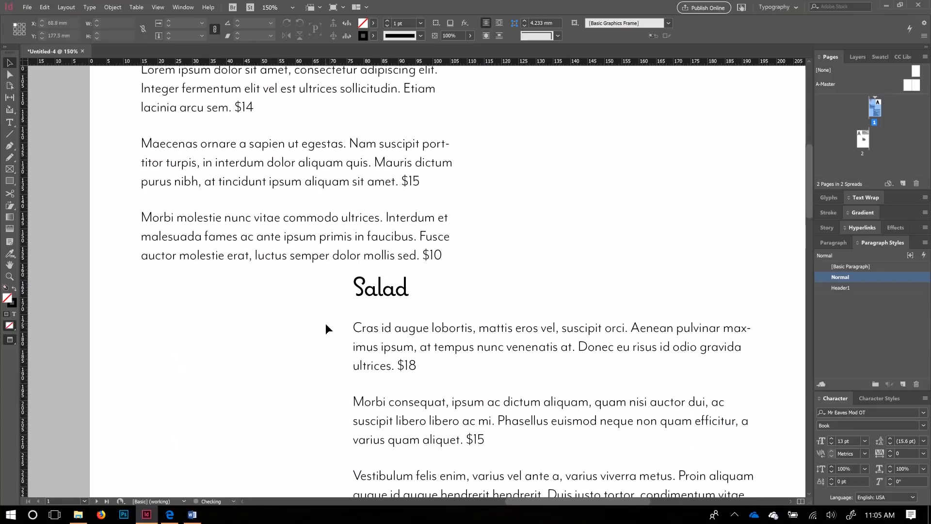
scroll(326, 324, "up", 1)
scroll(325, 324, "down", 2)
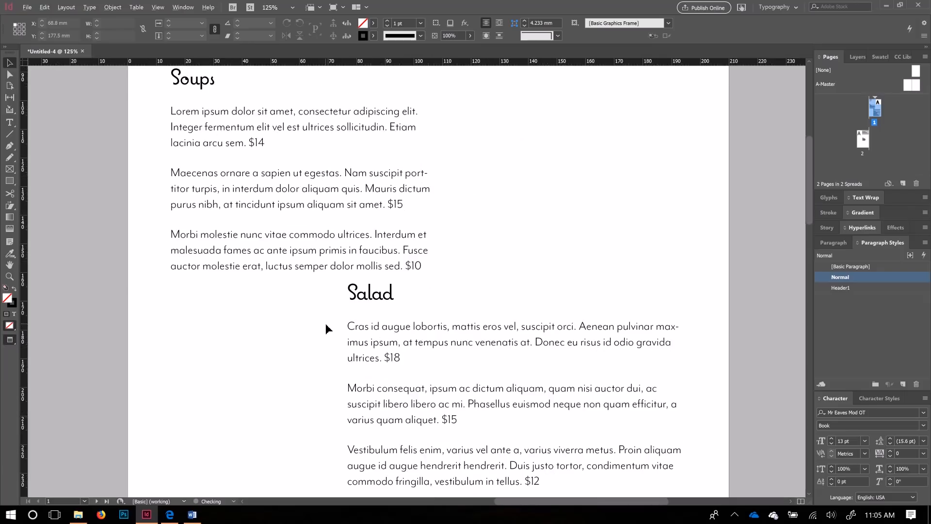
scroll(398, 296, "down", 1)
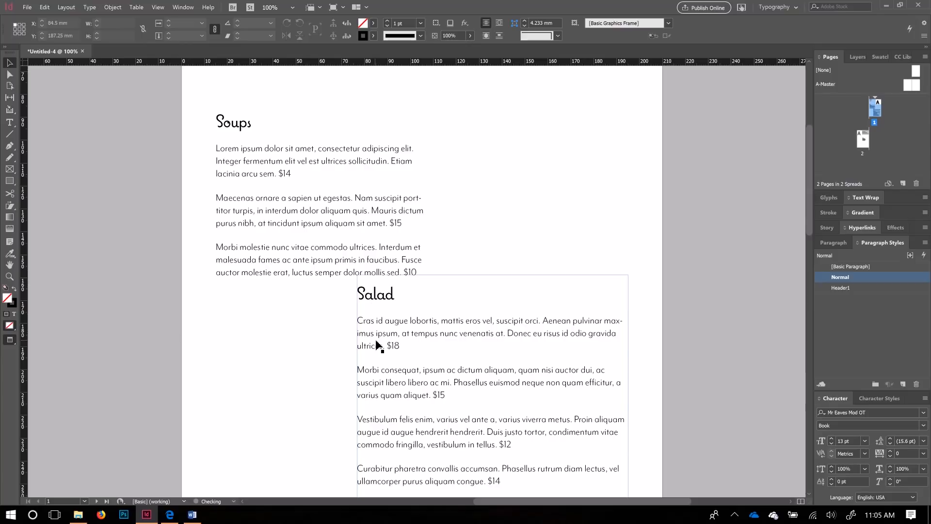
scroll(374, 325, "up", 3)
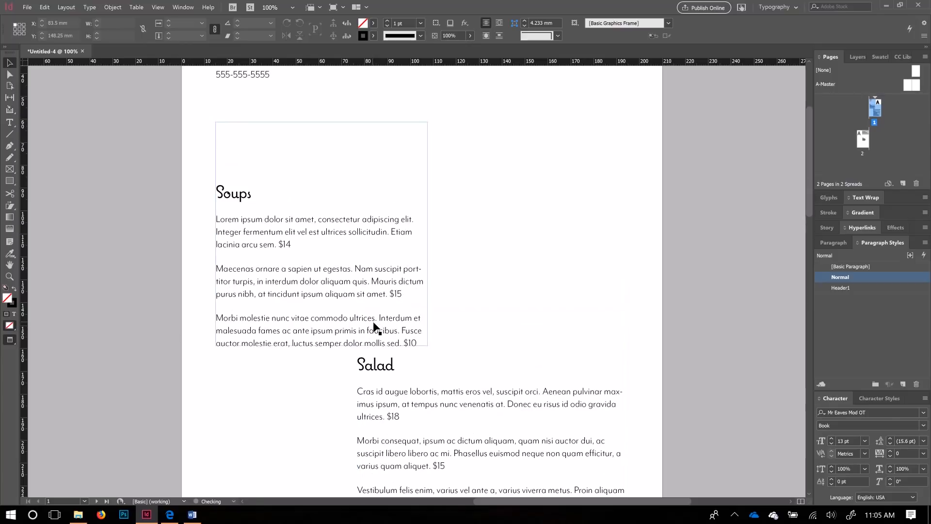
scroll(410, 369, "up", 1)
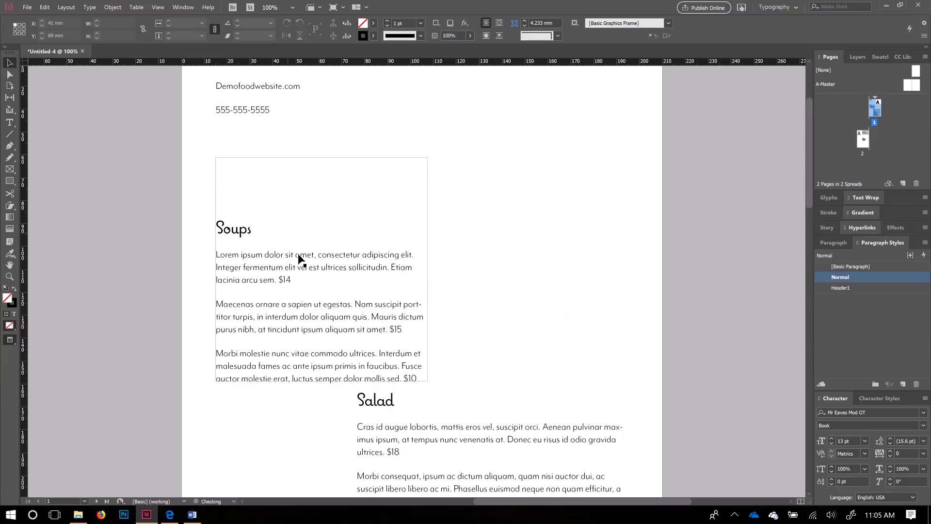
left_click(275, 171)
Step: Lower the Soups frame's top to its heading, restore Normal view, and widen it to the column guide
left_click_drag(322, 158, 316, 211)
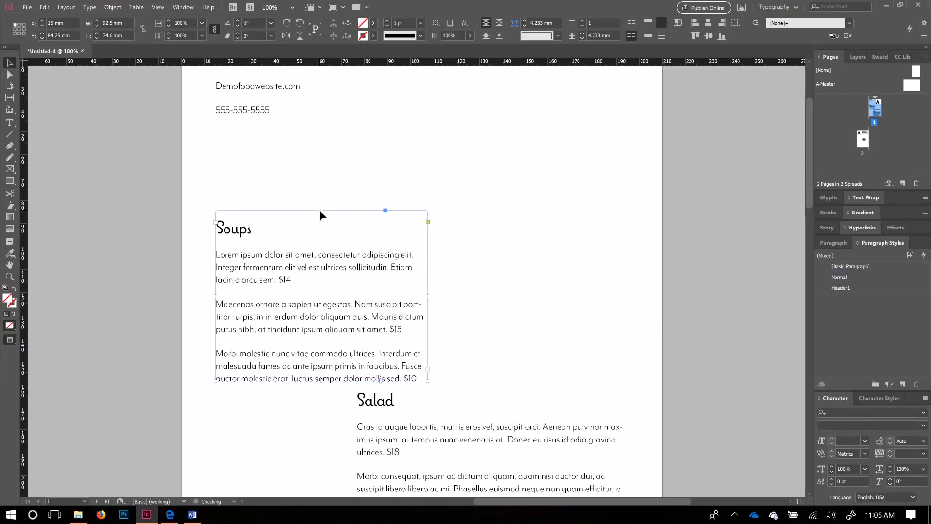
key("w")
left_click_drag(430, 297, 488, 297)
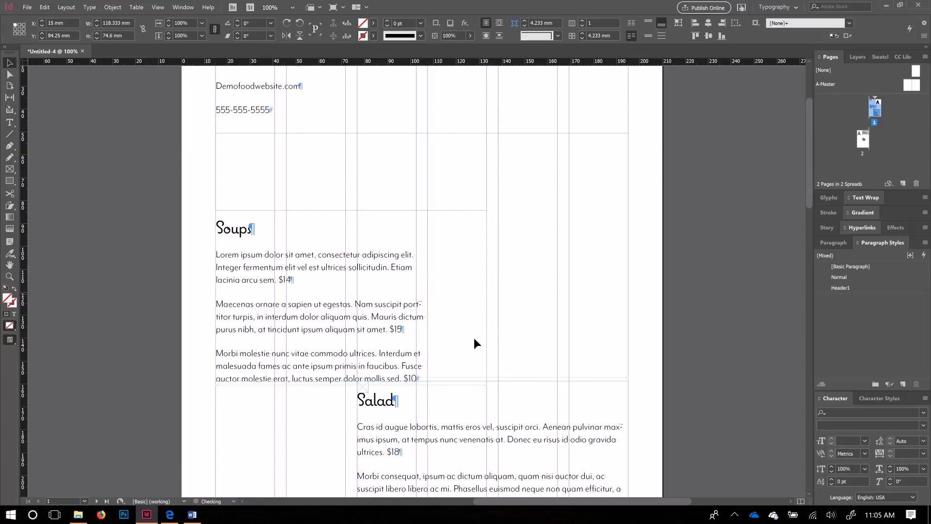
left_click(558, 308)
scroll(469, 359, "down", 3)
scroll(466, 346, "down", 3)
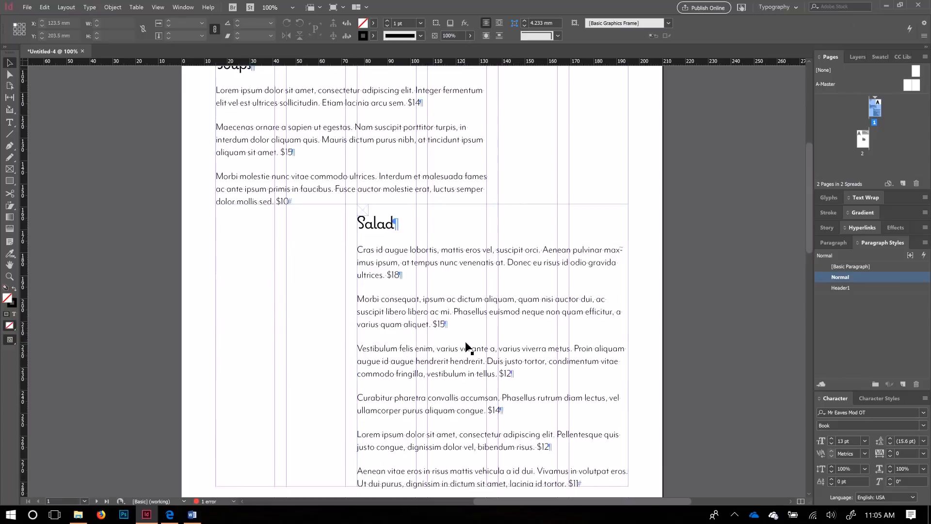
scroll(529, 280, "up", 5)
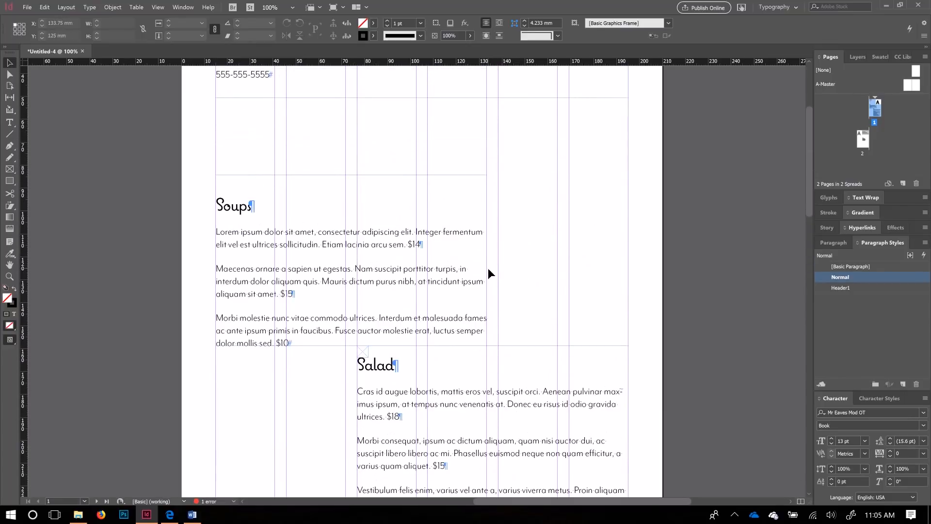
scroll(496, 296, "up", 1)
scroll(568, 286, "down", 5)
scroll(334, 365, "down", 2)
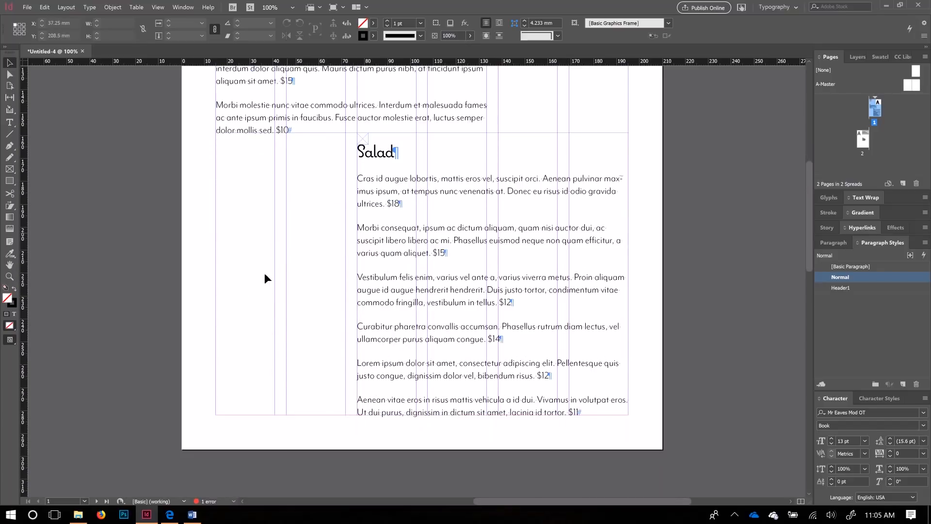
left_click(9, 169)
Step: Draw an image frame left of the Salad items and align its top with the Salad section
left_click_drag(216, 417, 346, 148)
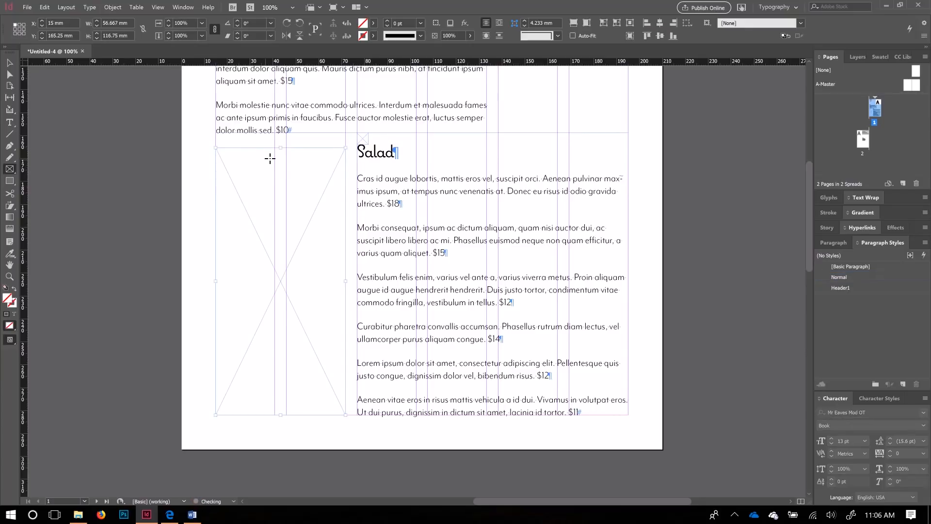
key("v")
left_click_drag(280, 151, 367, 144)
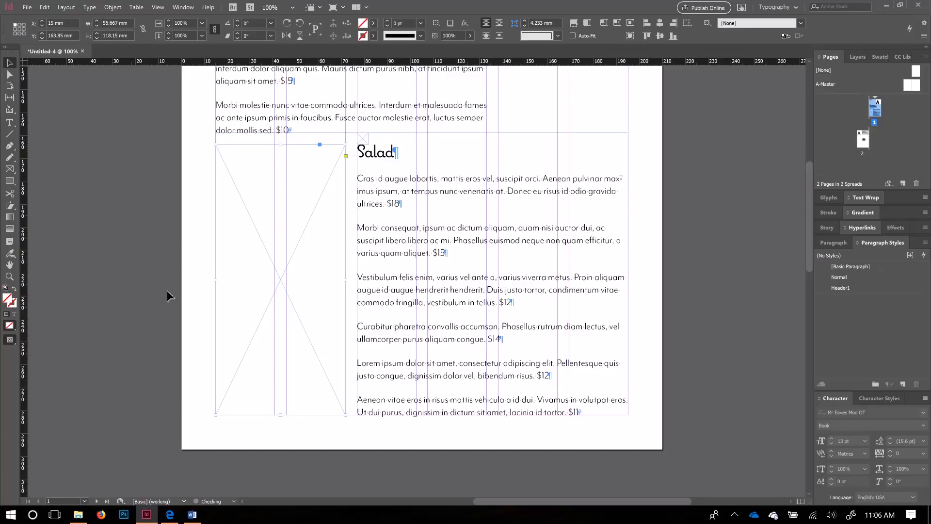
left_click(309, 433)
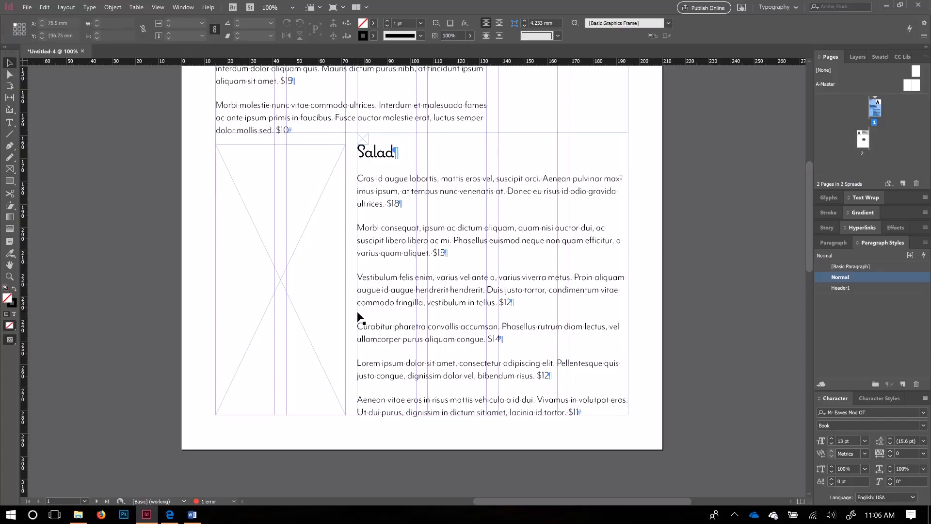
Step: Alt-drag a copy of the image frame to the upper right beside Soups
scroll(442, 361, "up", 1)
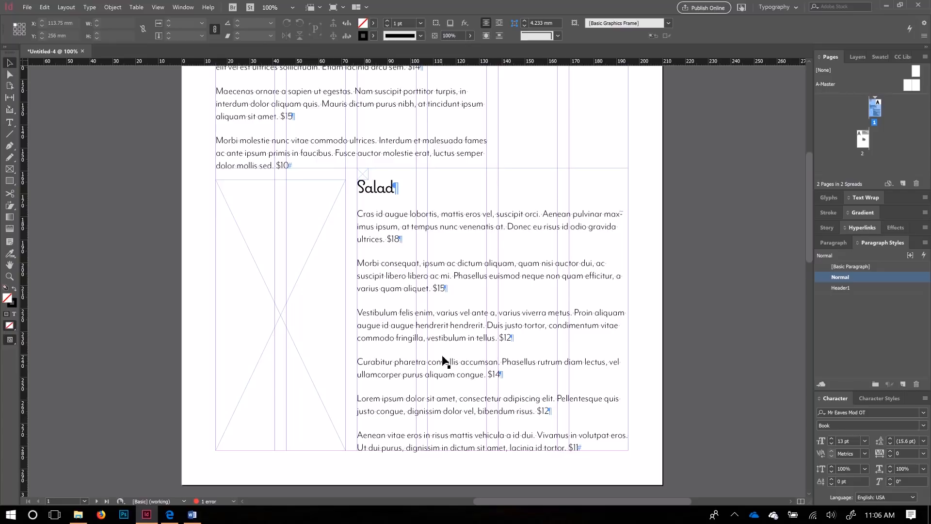
scroll(349, 286, "up", 4)
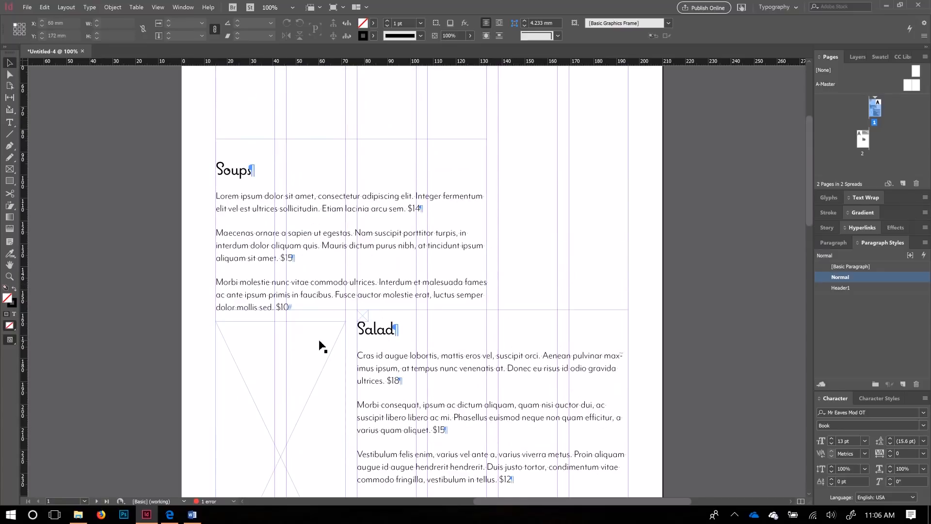
left_click_drag(324, 378, 604, 95)
scroll(534, 212, "up", 3)
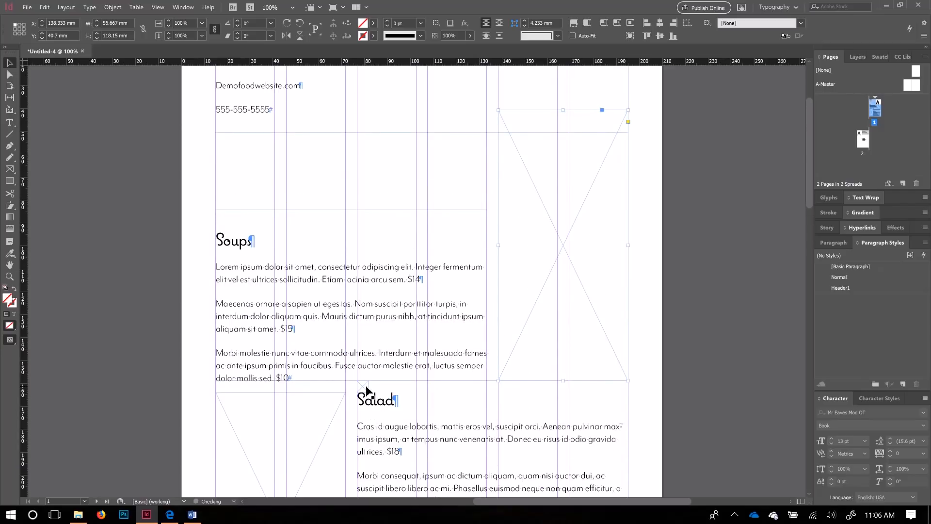
Step: Move the small 5 mm frame beside the Soups heading and adjust the Soups frame
left_click_drag(367, 390, 225, 233)
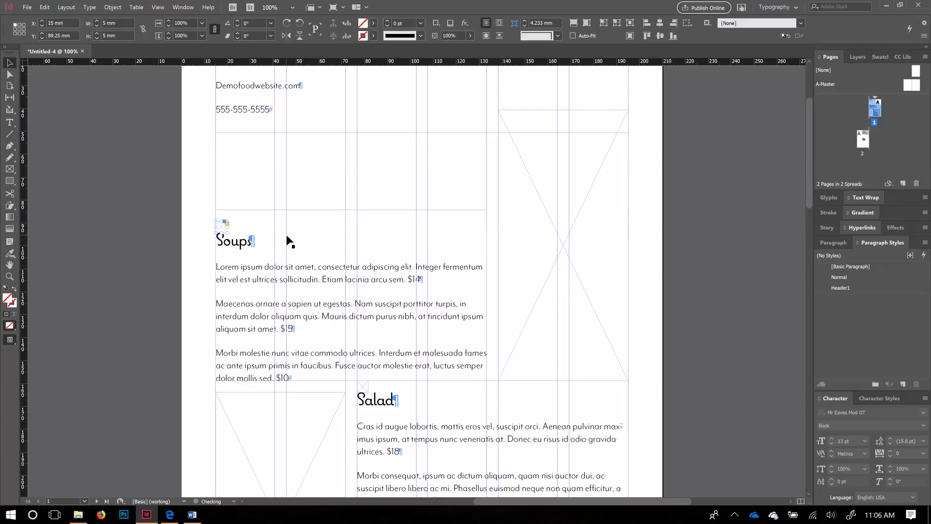
scroll(209, 236, "up", 4)
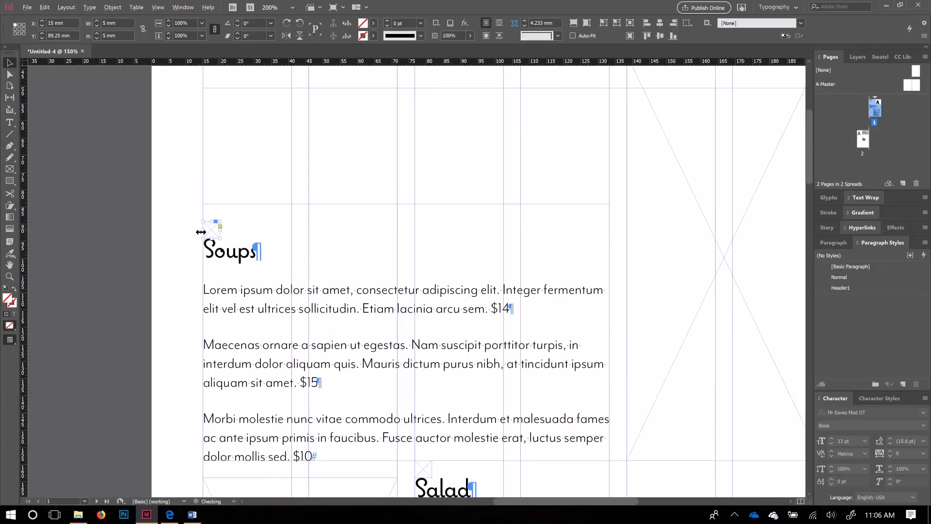
scroll(279, 264, "down", 3)
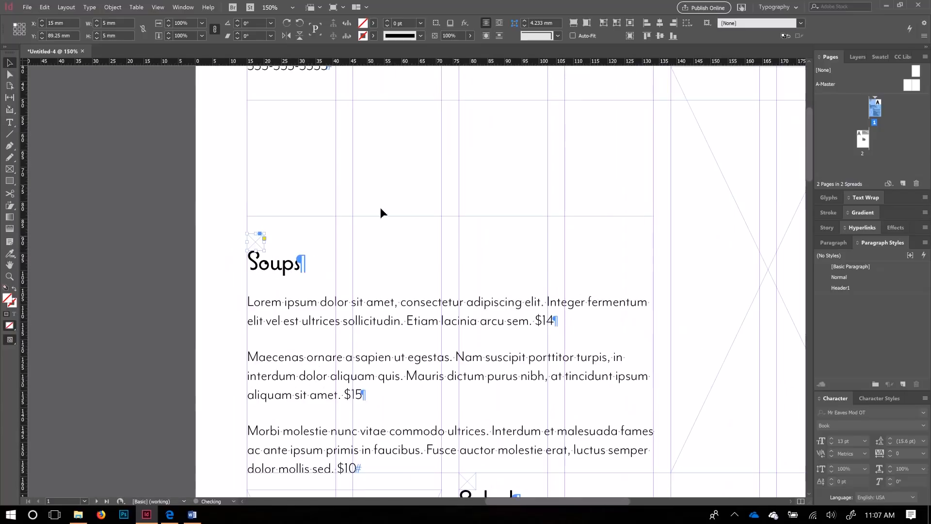
left_click_drag(451, 215, 448, 236)
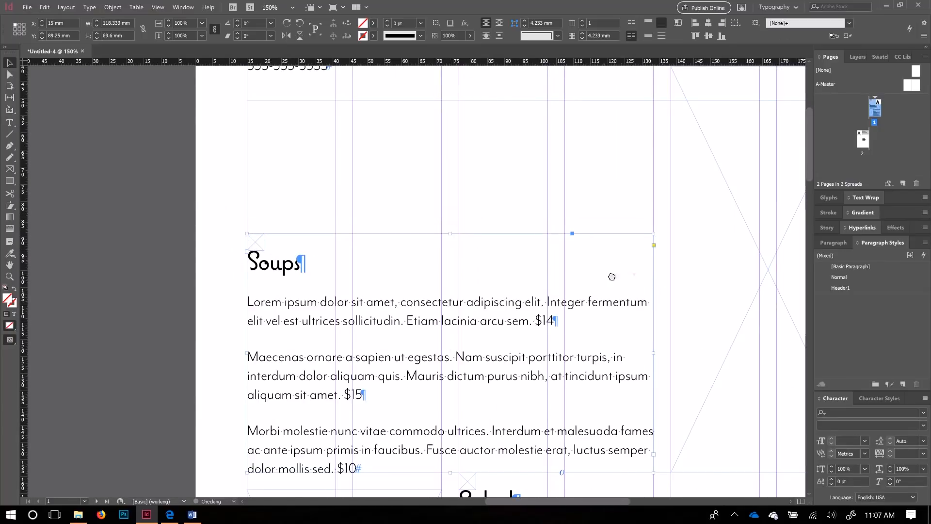
Step: Lower the right image frame's top to Y 89.25 mm, level with the Soups section
left_click_drag(612, 276, 414, 272)
left_click(580, 116)
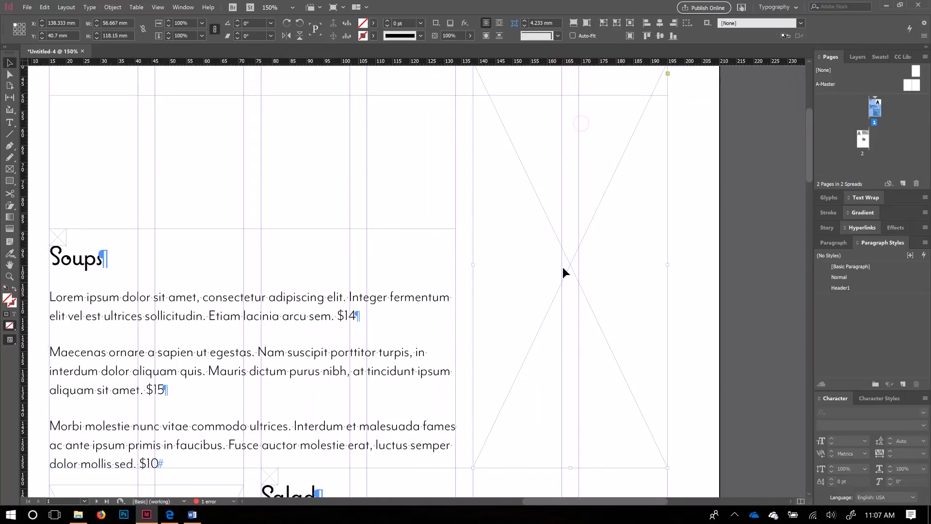
scroll(553, 214, "up", 1)
key("super")
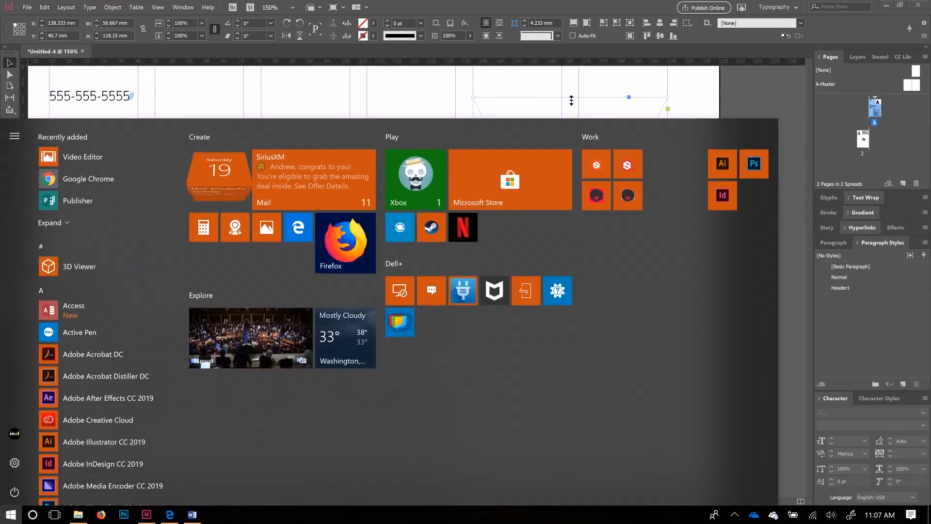
key("super")
left_click_drag(570, 97, 451, 266)
left_click_drag(572, 267, 435, 265)
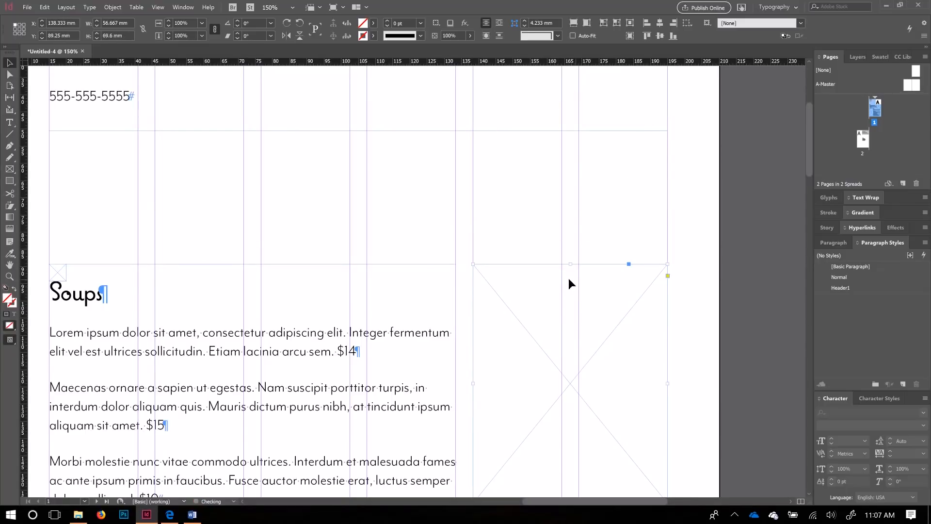
scroll(563, 283, "down", 2)
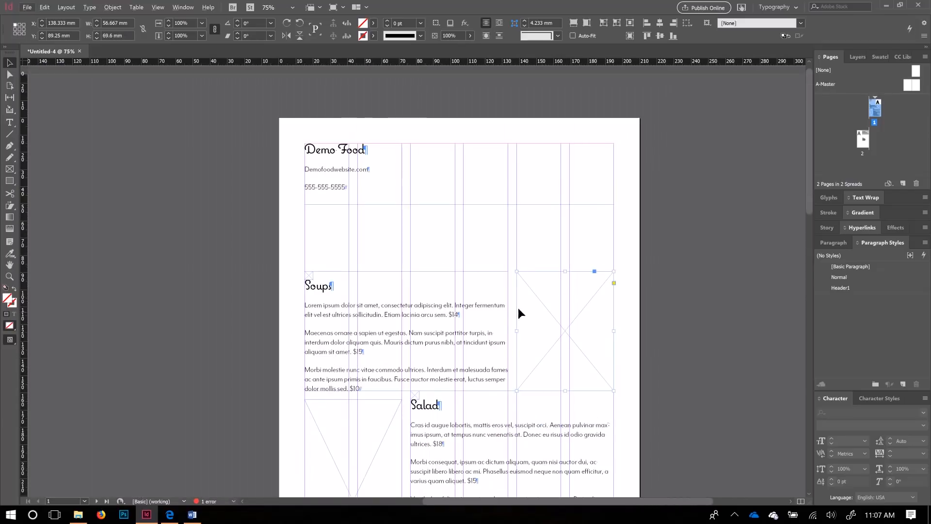
scroll(497, 333, "down", 4)
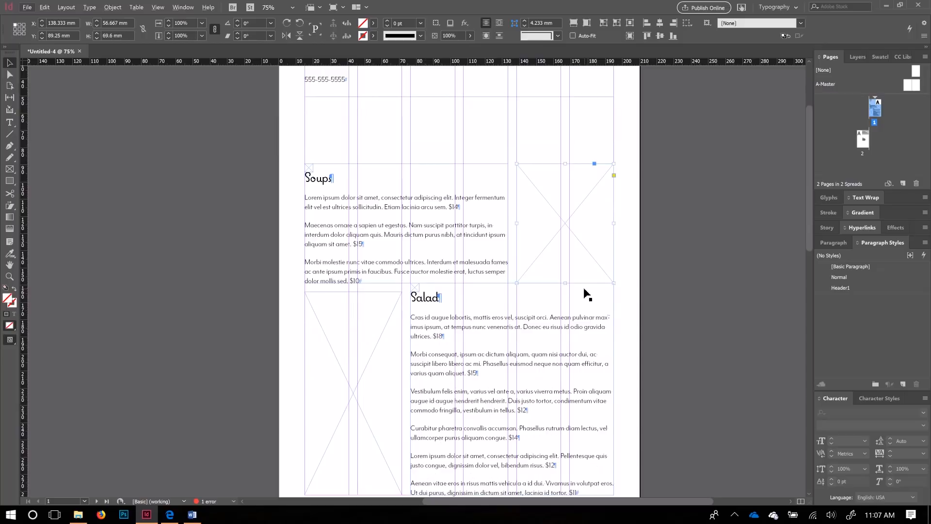
scroll(381, 228, "up", 2)
Step: Extend the Demo Food header frame to 69.25 mm tall and centre its lines vertically
left_click(416, 159)
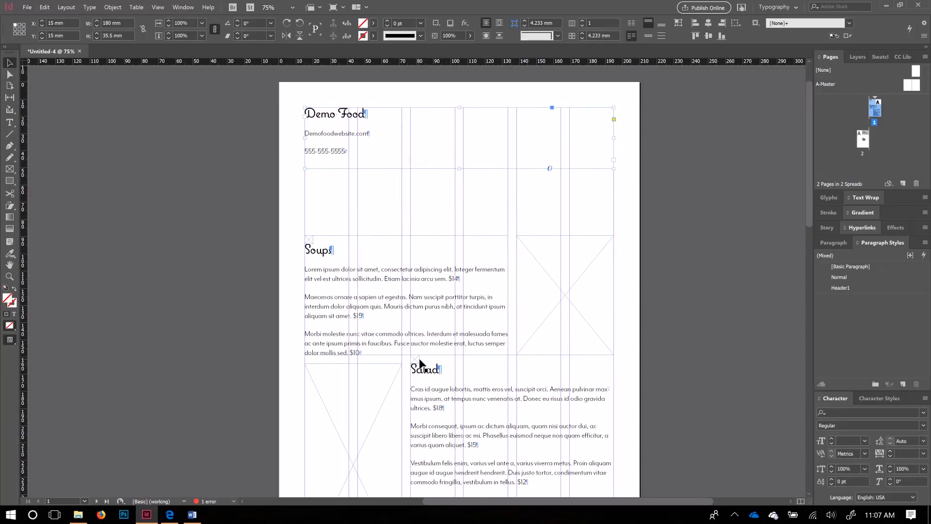
left_click_drag(415, 359, 302, 232)
left_click(462, 170)
left_click_drag(462, 170, 341, 227)
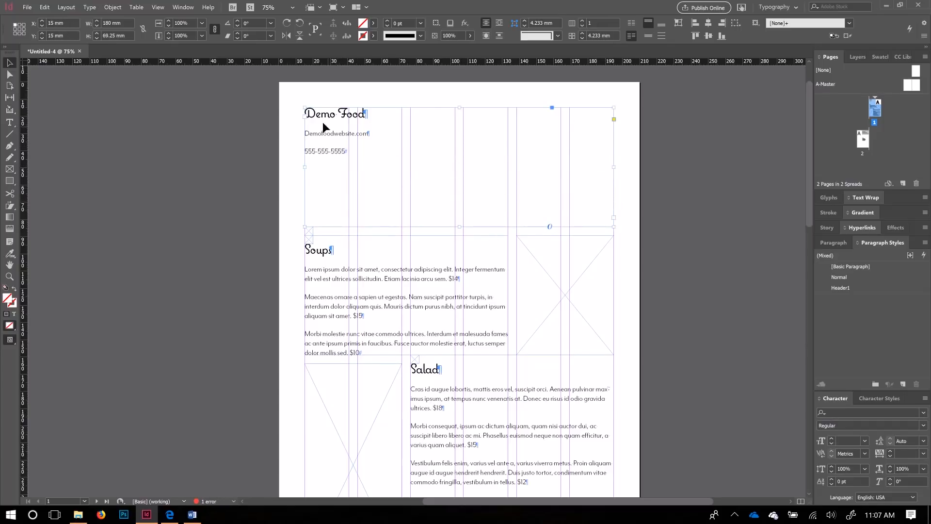
left_click(648, 36)
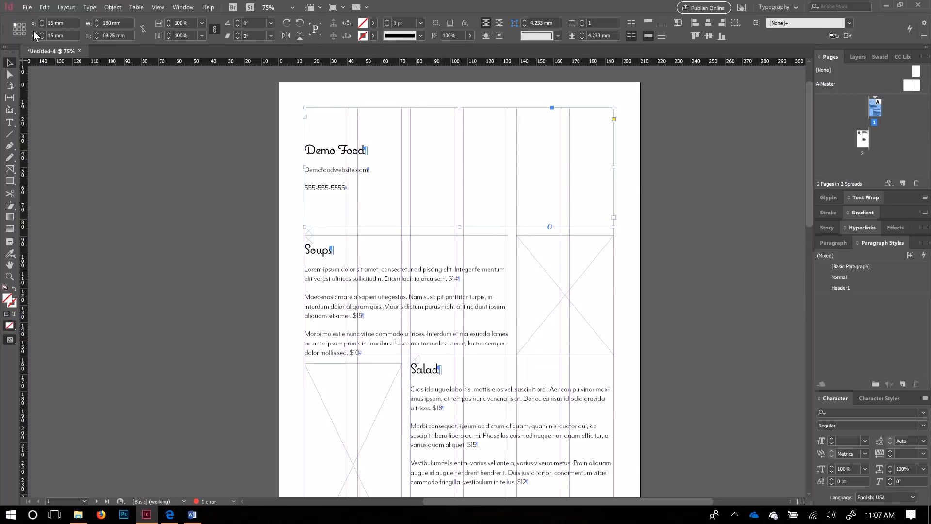
Step: Select the Demo Food title, website and phone lines and centre-align them
double_click(342, 170)
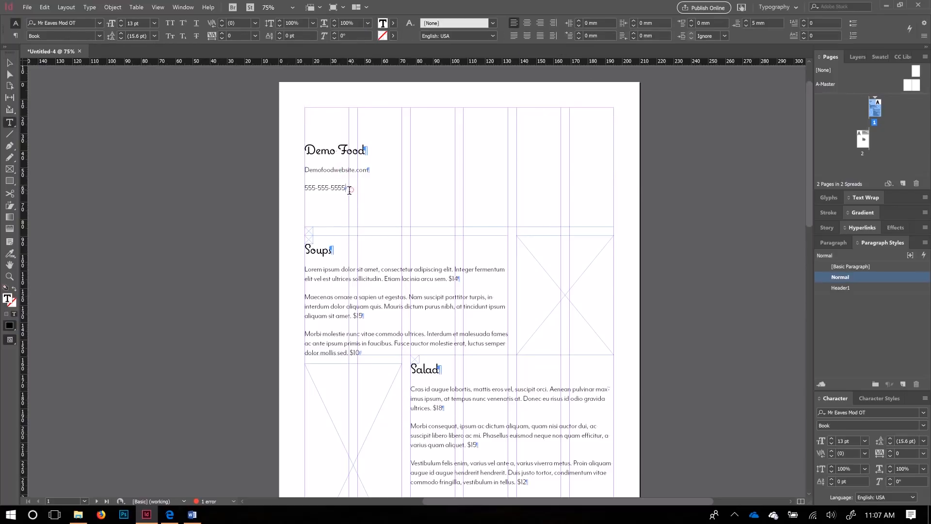
left_click_drag(351, 191, 281, 148)
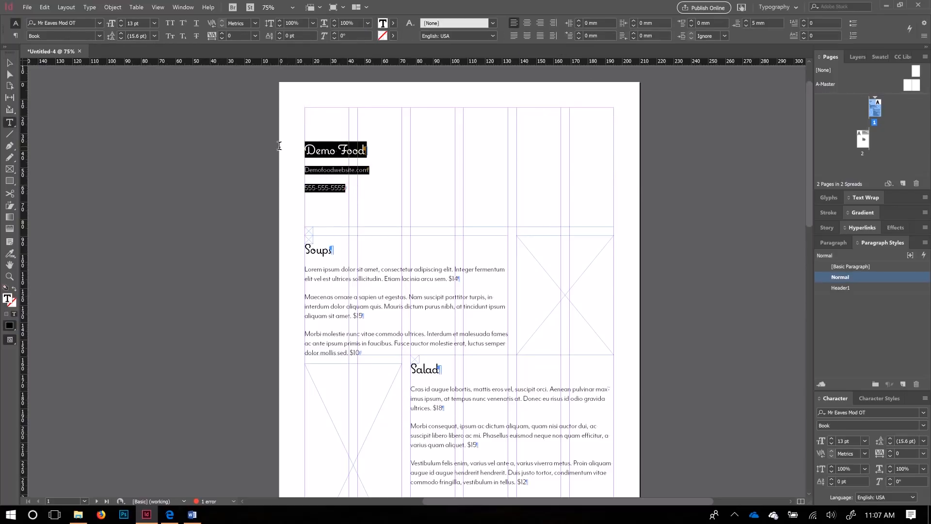
left_click(17, 36)
left_click(16, 24)
left_click(16, 36)
left_click(15, 24)
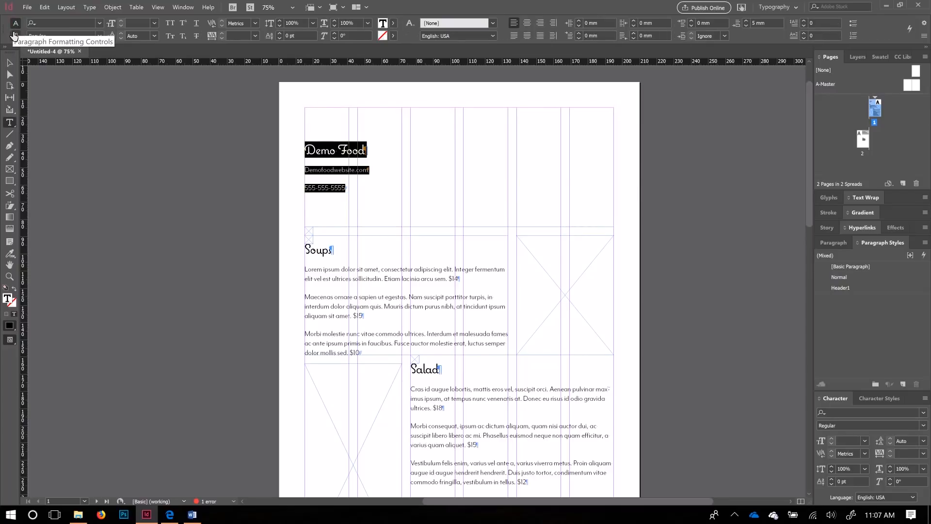
left_click(15, 36)
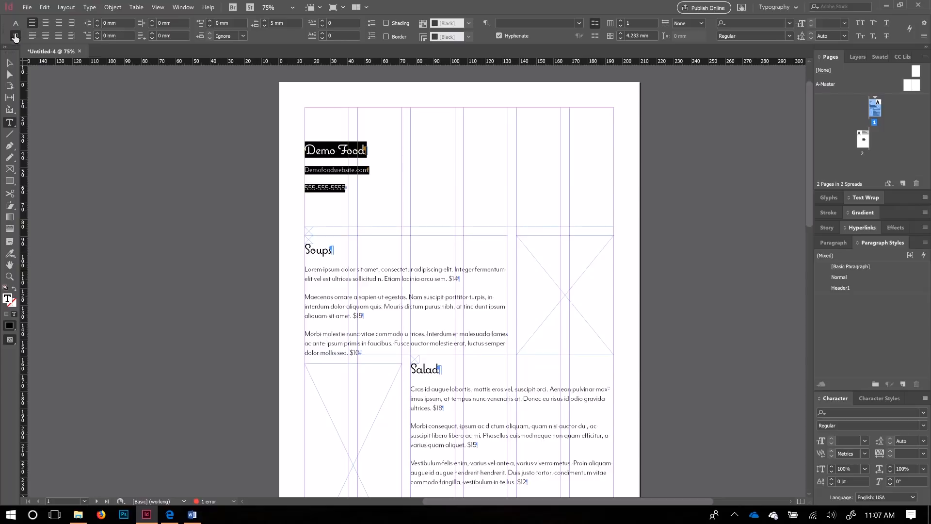
left_click(45, 22)
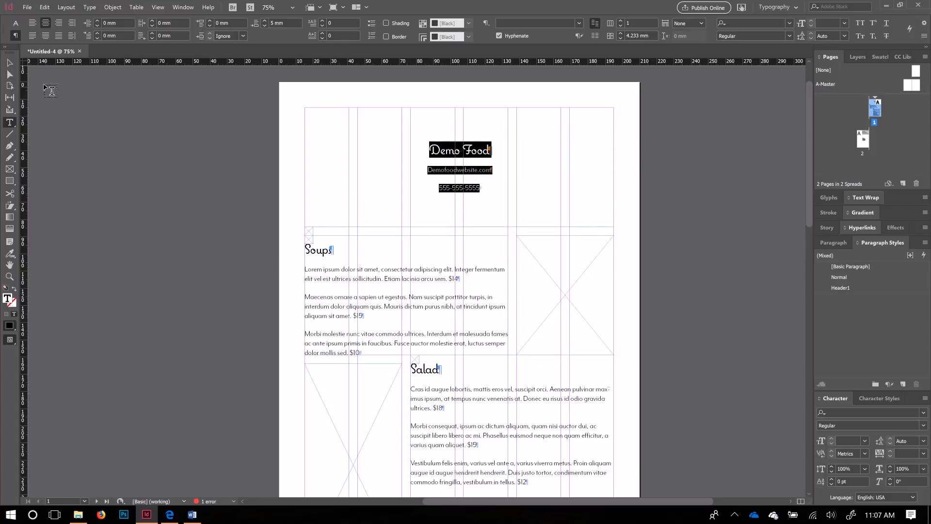
left_click(10, 62)
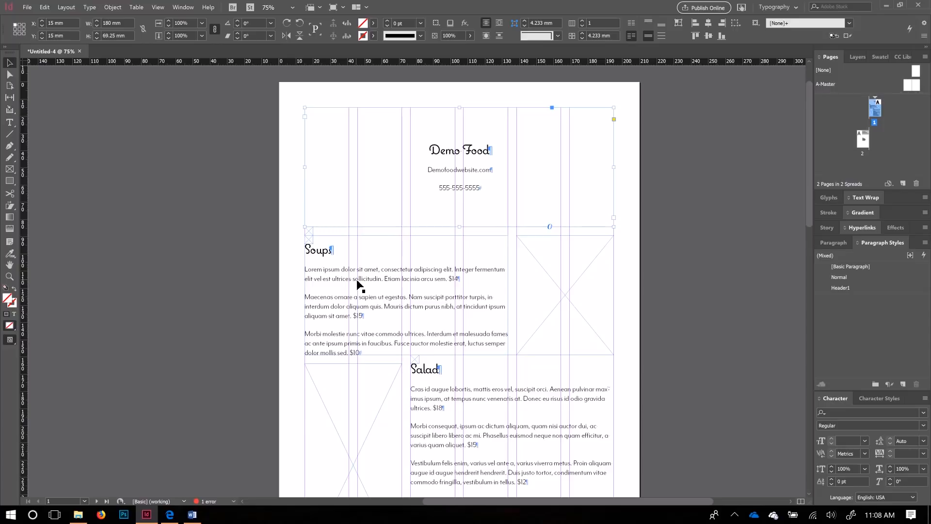
double_click(336, 279)
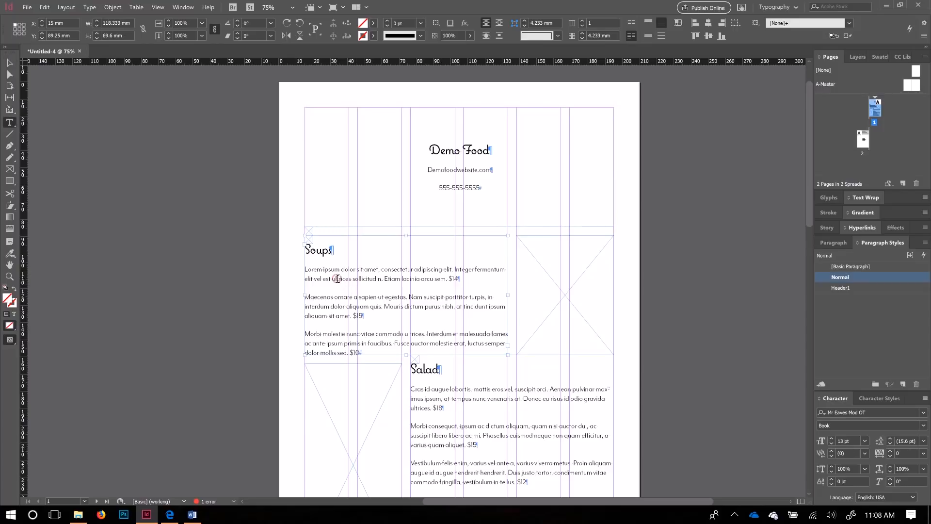
left_click_drag(393, 356, 255, 57)
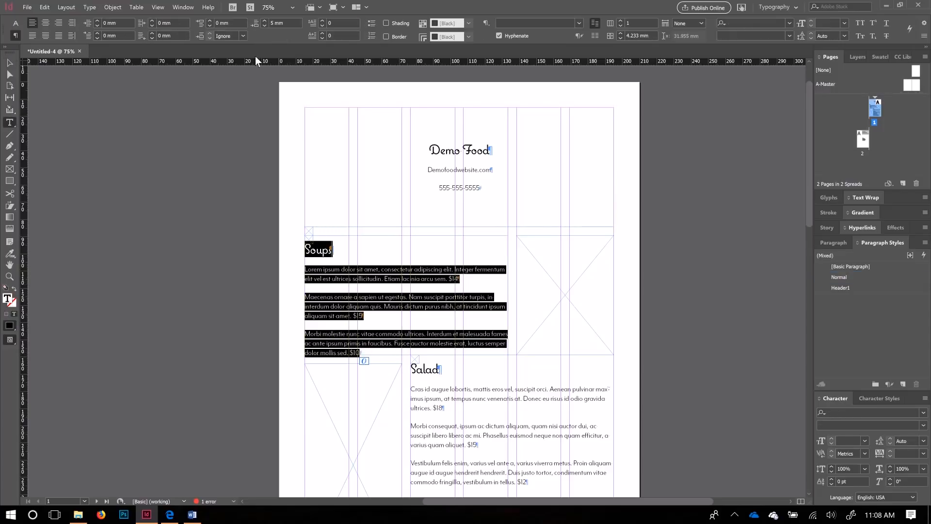
left_click(45, 23)
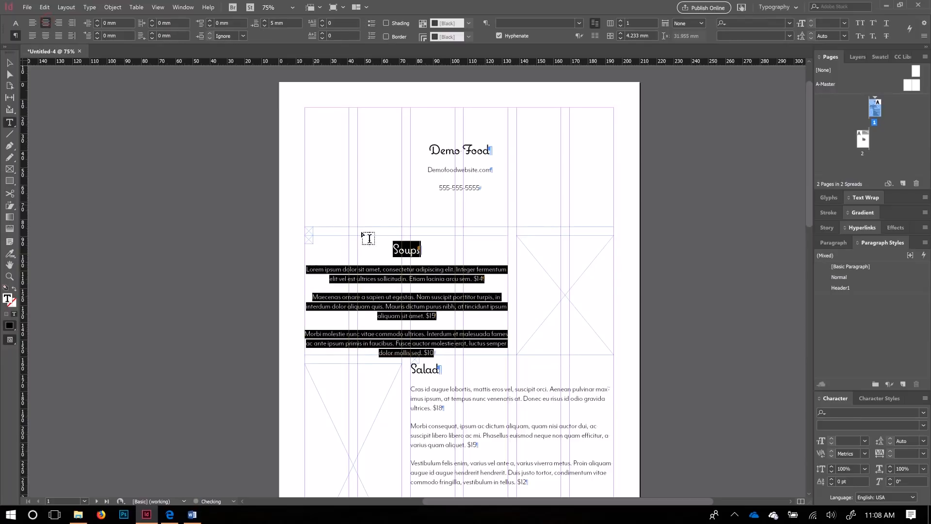
left_click(368, 299)
left_click_drag(305, 269, 507, 274)
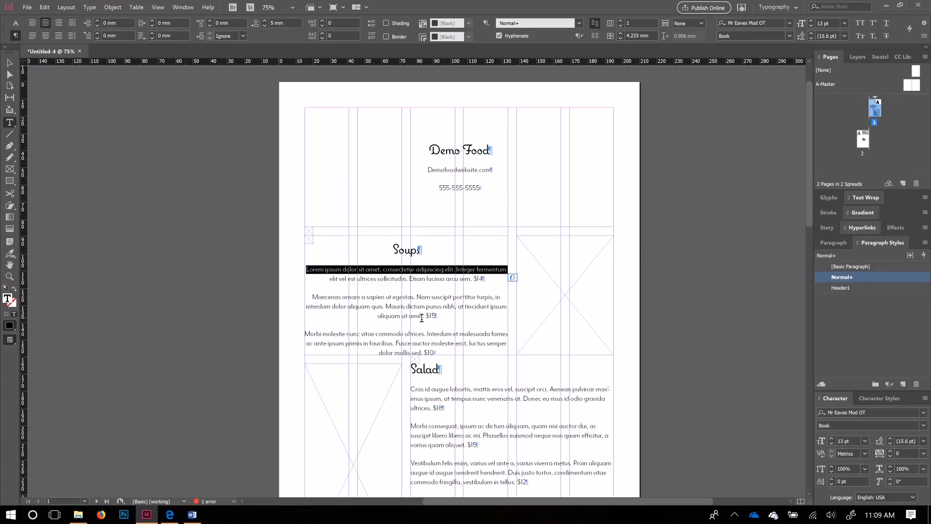
left_click_drag(439, 354, 294, 271)
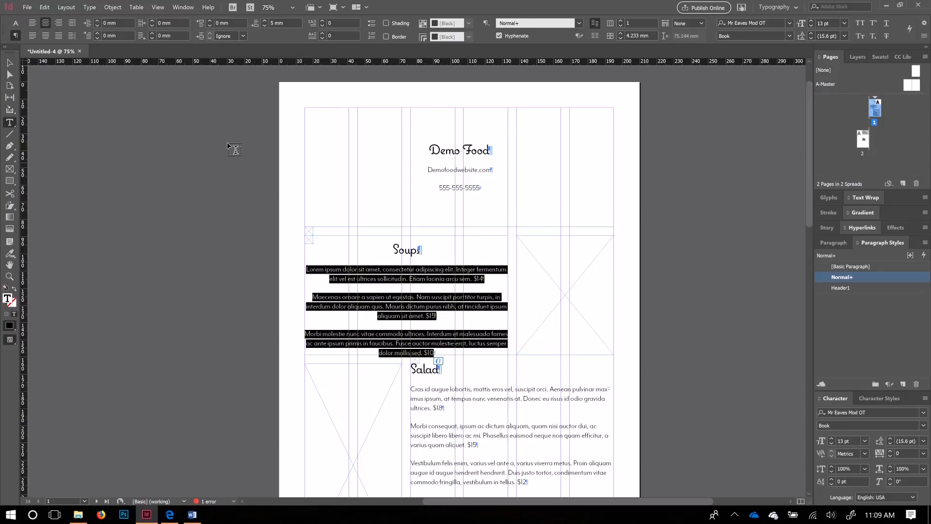
left_click(33, 24)
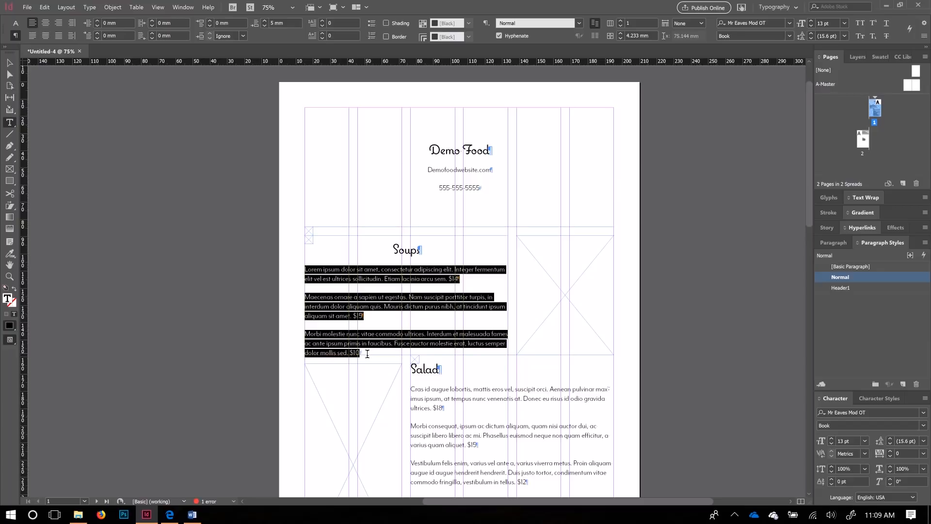
left_click_drag(374, 352, 312, 254)
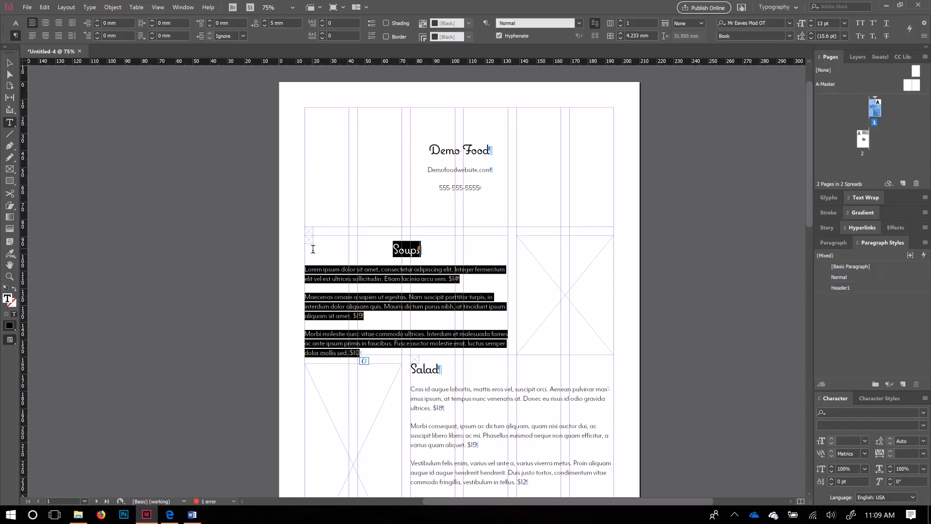
left_click(32, 23)
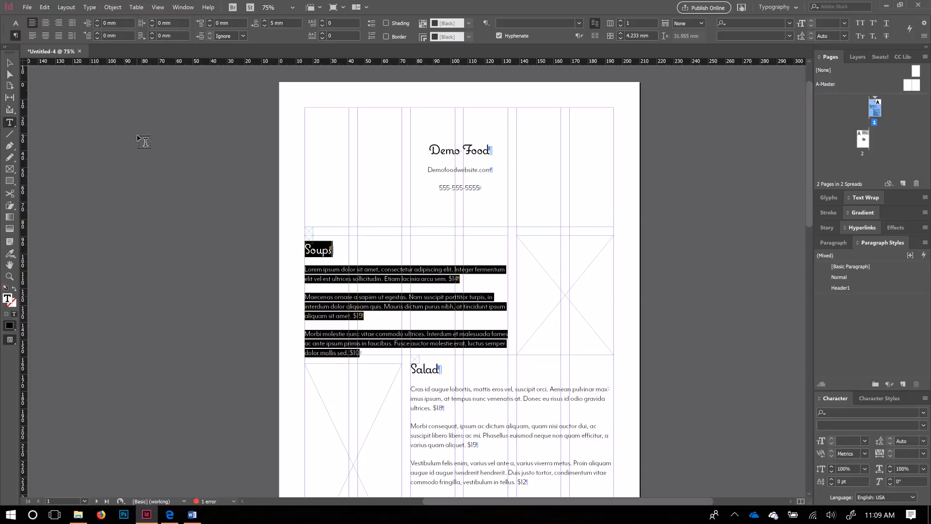
left_click(367, 353)
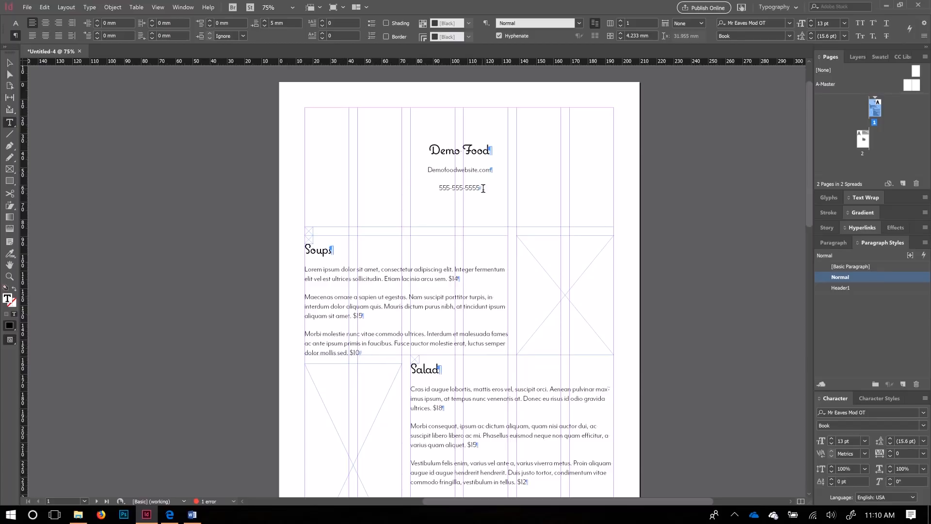
left_click_drag(483, 189, 491, 150)
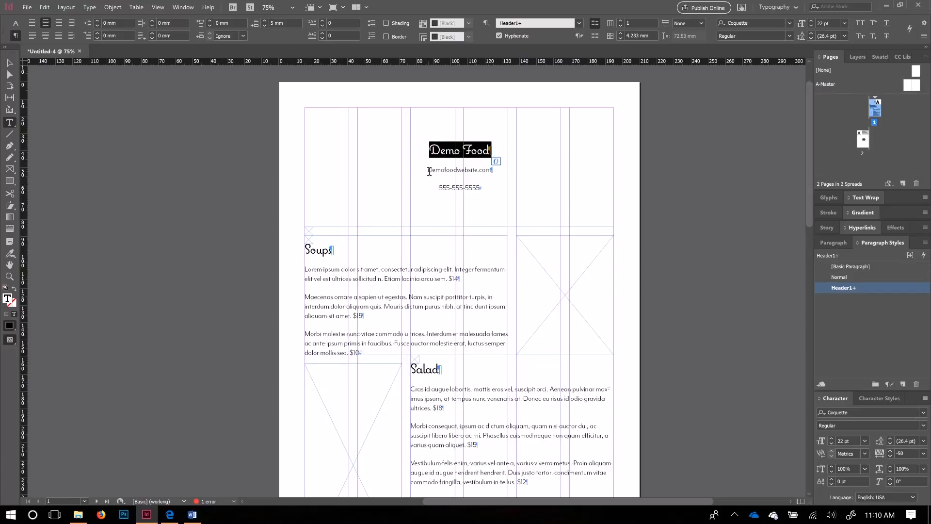
left_click_drag(428, 172, 493, 171)
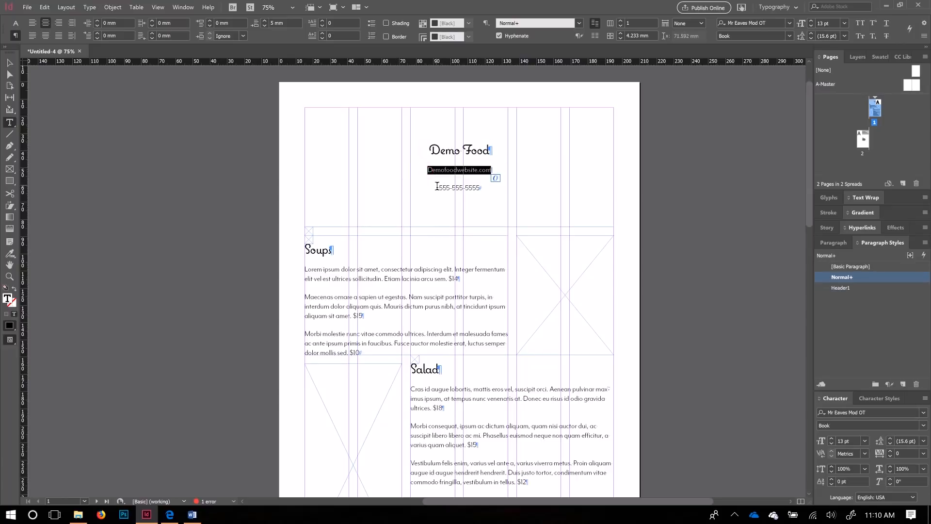
left_click_drag(437, 187, 480, 188)
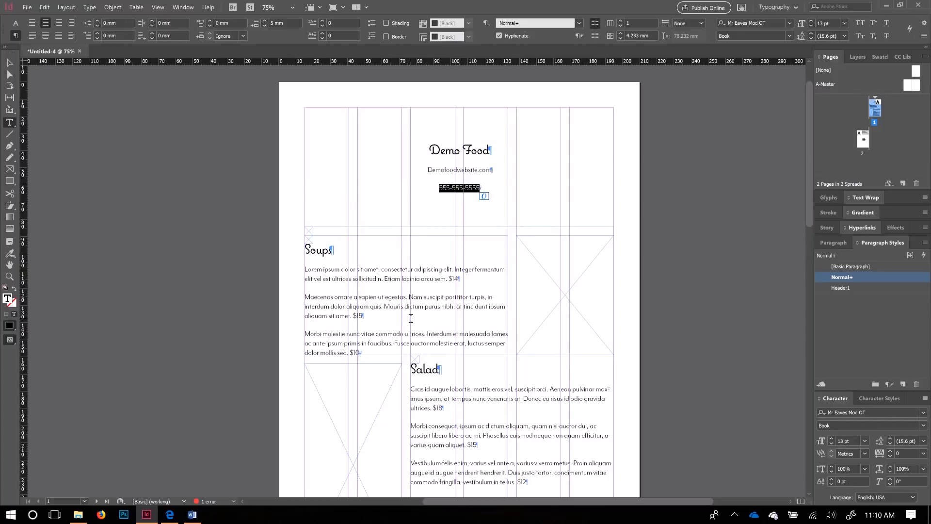
scroll(478, 378, "down", 4)
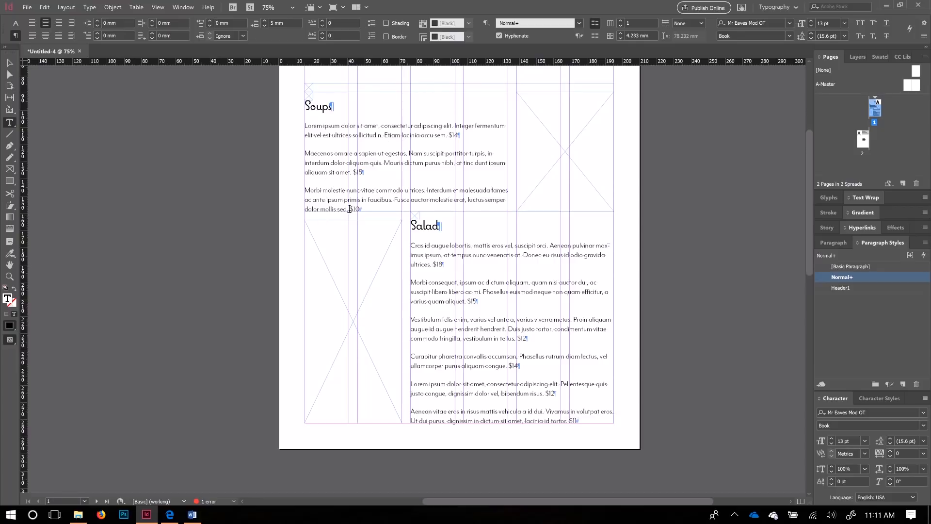
Step: Zoom in on the Soups section and try right-aligning the first paragraph, then undo it
left_click(450, 137)
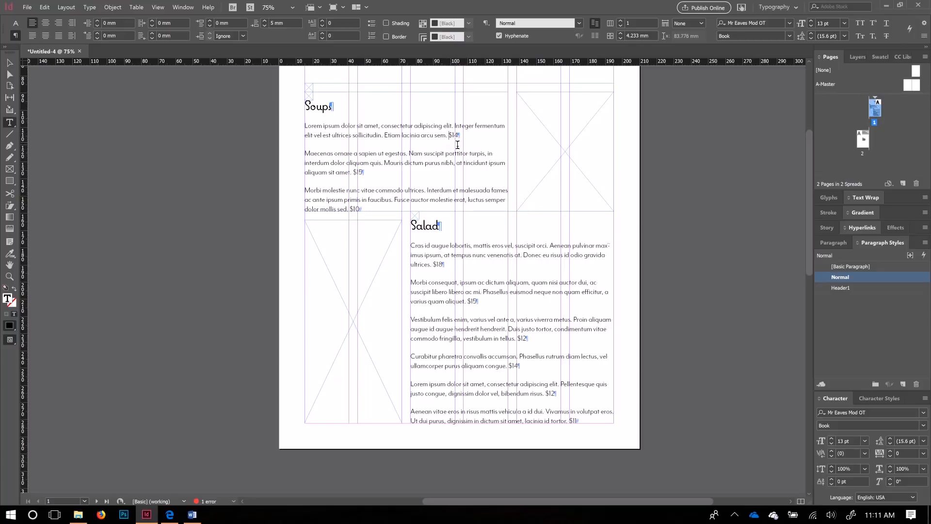
key("ctrl+minus")
key("ctrl+equal")
key("ctrl+equal")
key("ctrl+equal")
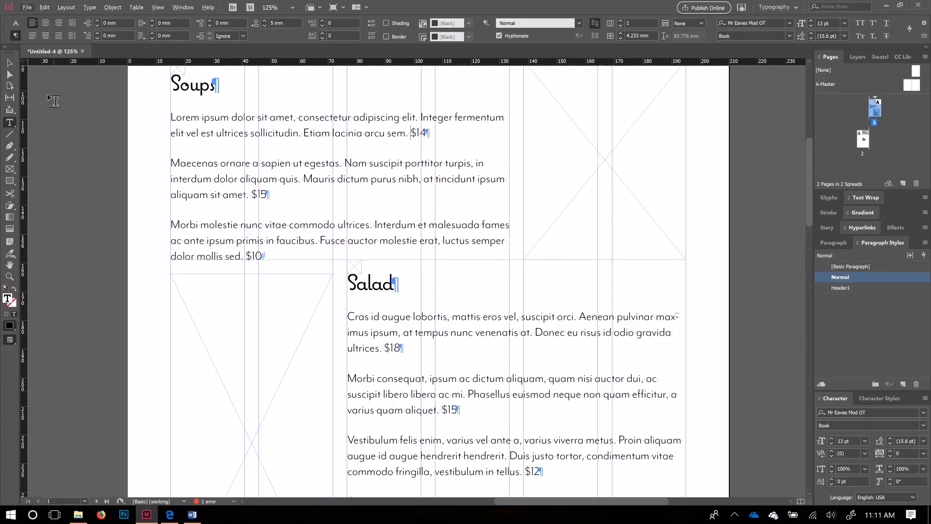
left_click(9, 62)
left_click_drag(330, 122, 364, 177)
double_click(445, 185)
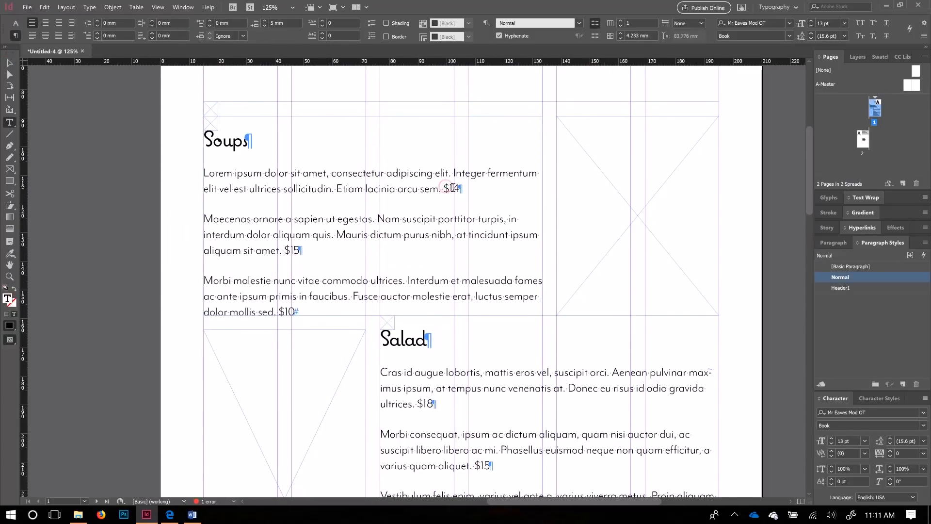
double_click(443, 189)
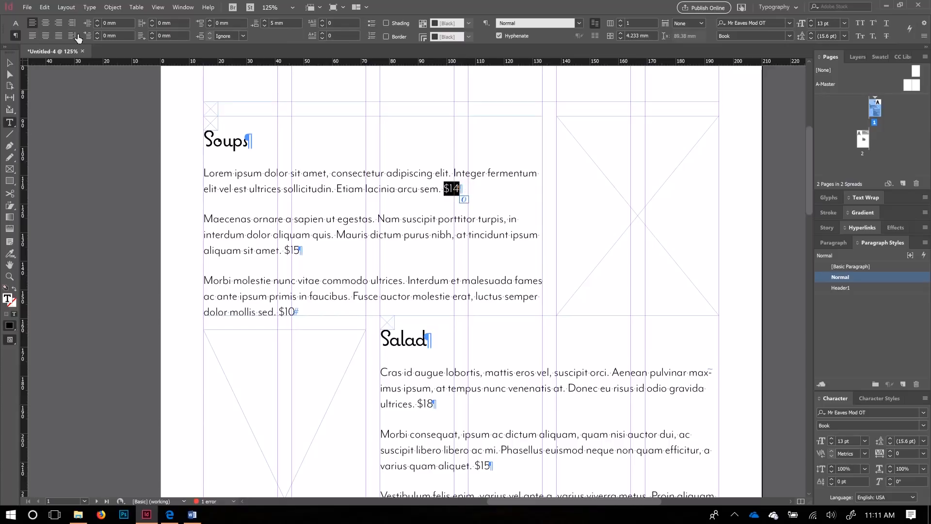
left_click(58, 23)
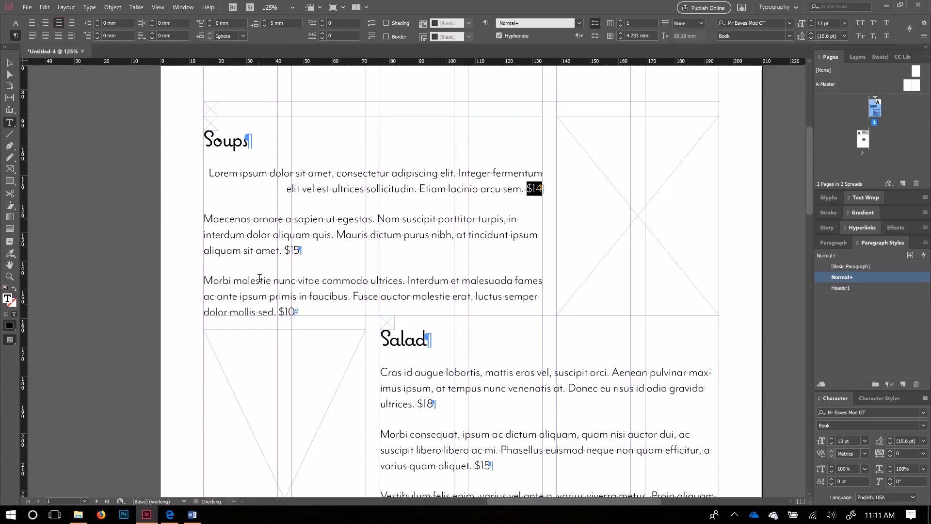
key("ctrl+z")
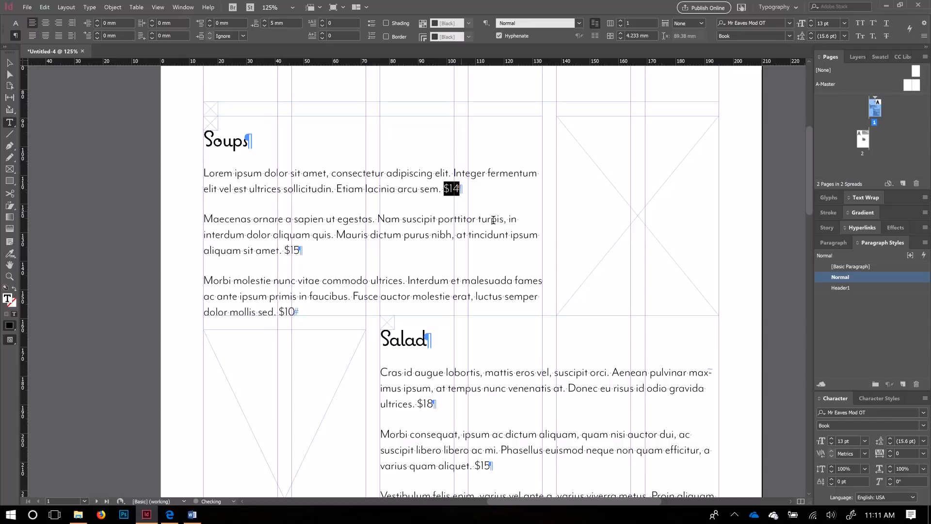
Step: Insert a tab between 'sem.' and the $14 price, then select all three Soups paragraphs
left_click(442, 189)
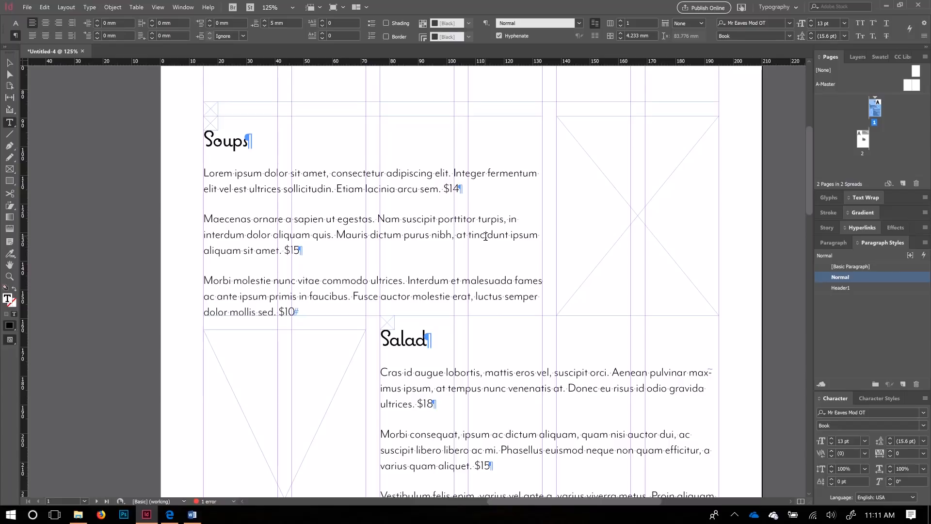
key("Tab")
left_click_drag(457, 189, 442, 189)
left_click(91, 7)
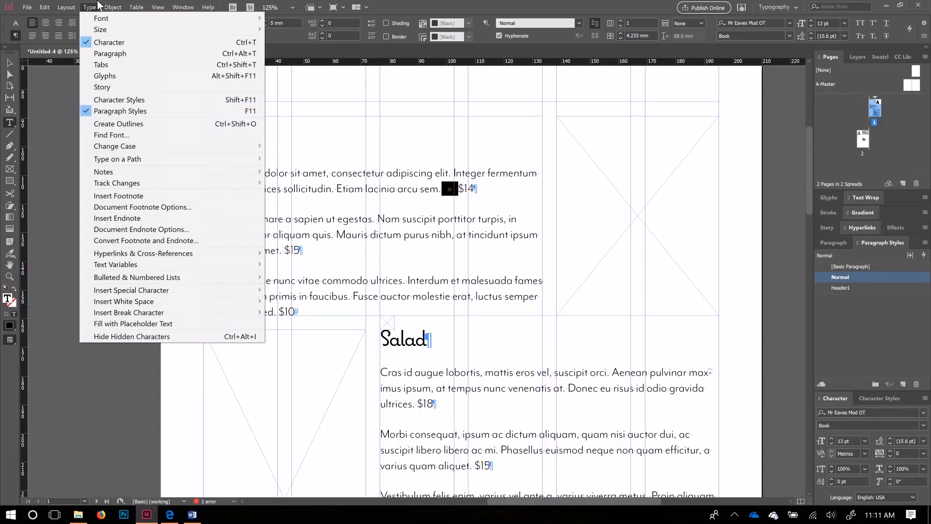
left_click(95, 7)
left_click(449, 190)
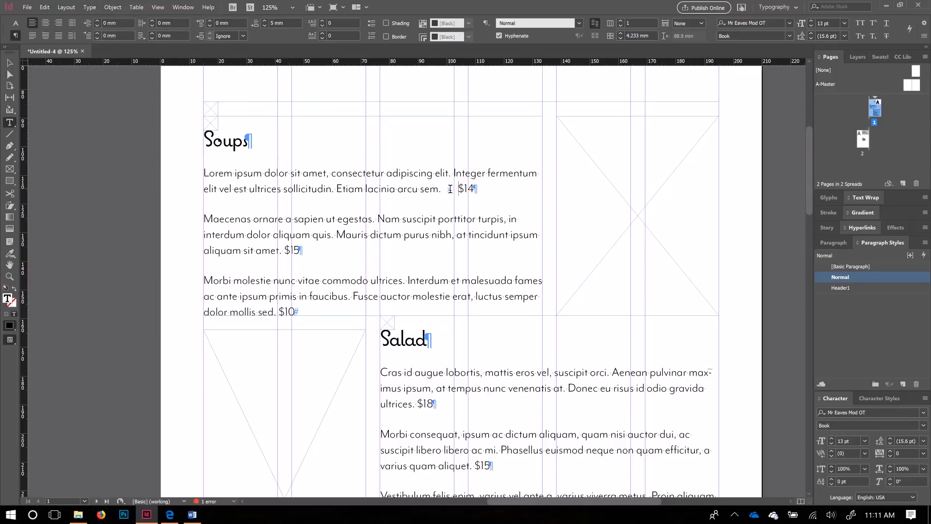
key("shift+Left")
left_click_drag(305, 313, 195, 169)
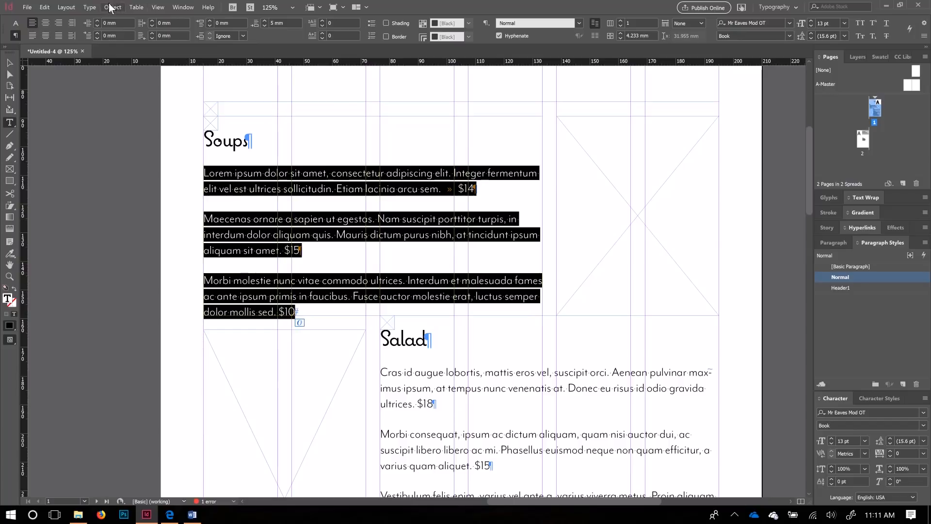
Step: Add a right tab stop for the Soups prices in the Tabs panel, near 102 mm
left_click(90, 6)
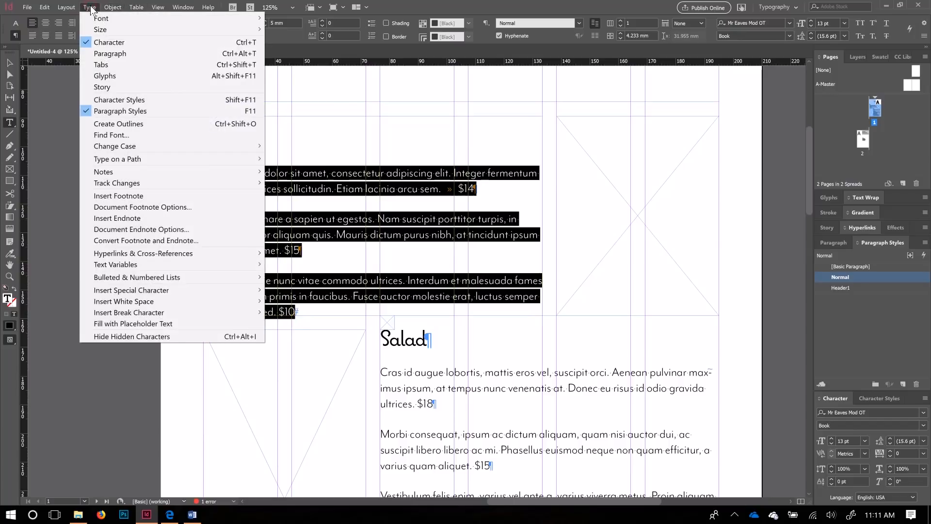
left_click(104, 65)
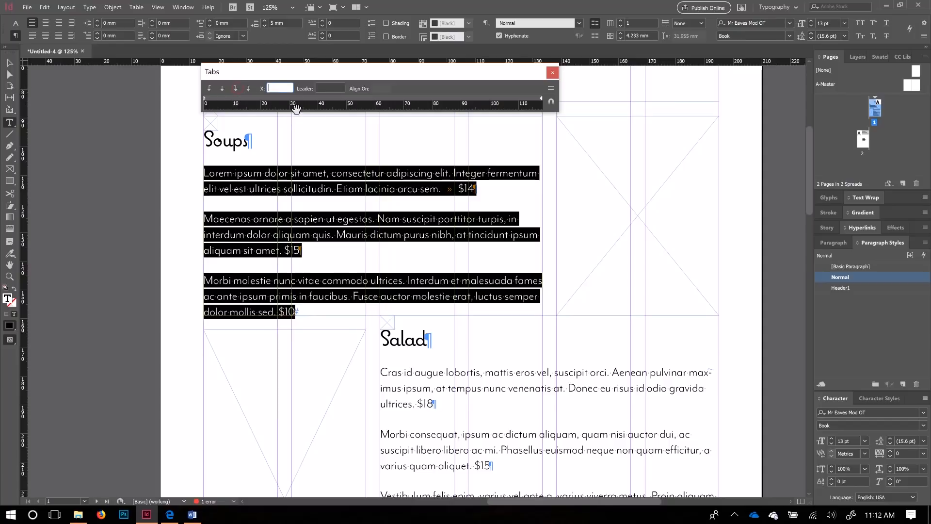
left_click(486, 97)
mouse_move(487, 97)
left_mouse_down()
mouse_move(542, 100)
mouse_move(520, 100)
left_mouse_up()
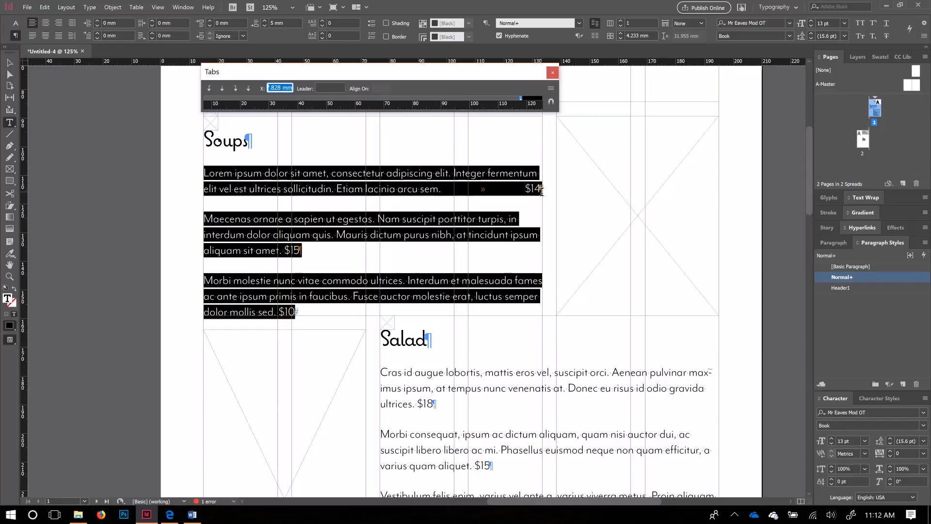
Step: Insert tabs before the $15 and $10 prices, removing the space before $10
left_click(288, 253)
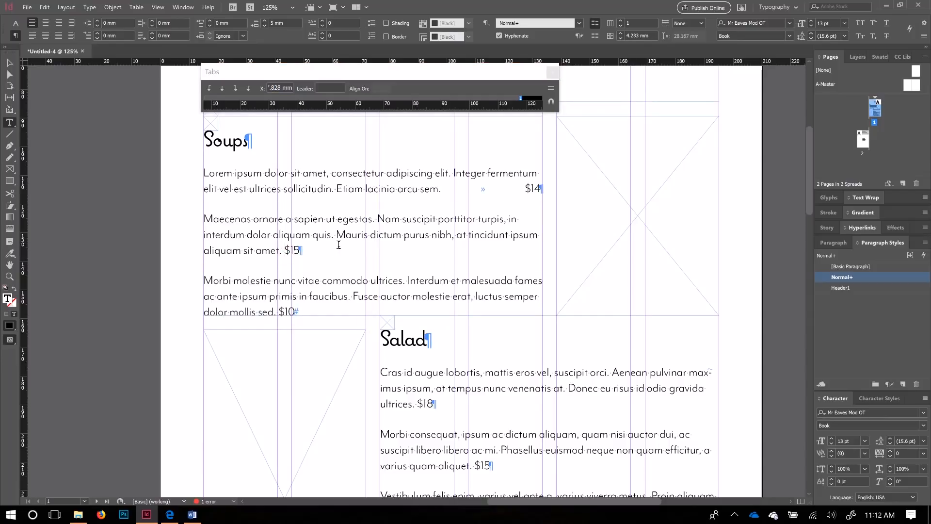
key("Tab")
left_click(281, 312)
key("BackSpace")
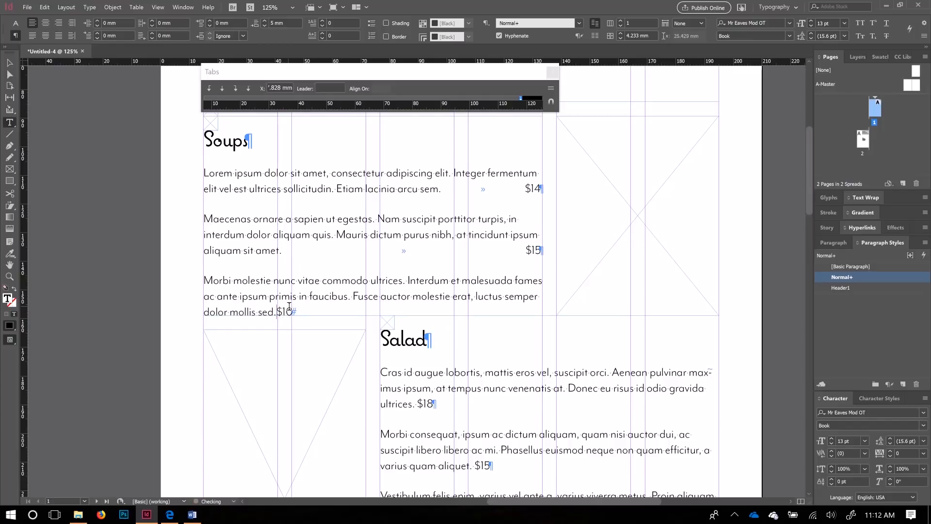
key("Tab")
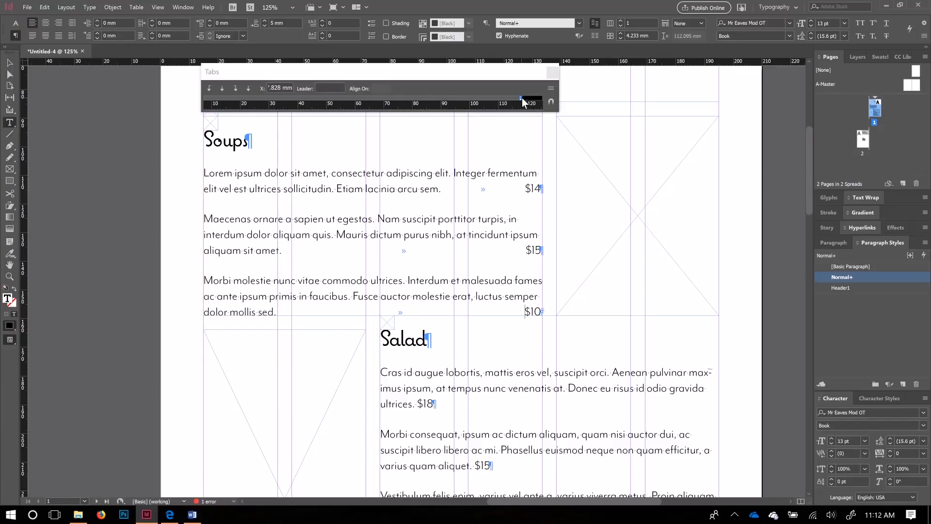
Step: Try a '.' dotted leader for the price tab stop, then undo it
left_click(331, 88)
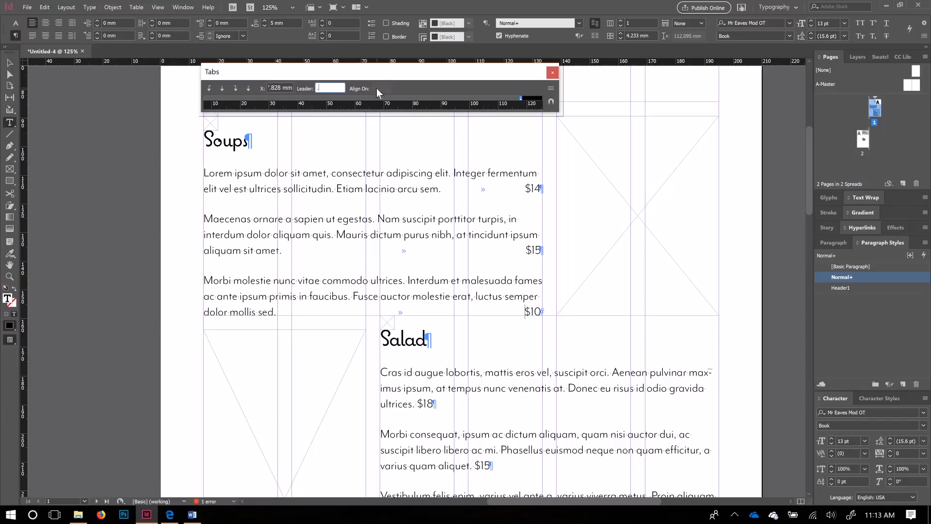
type(".")
left_click(288, 88)
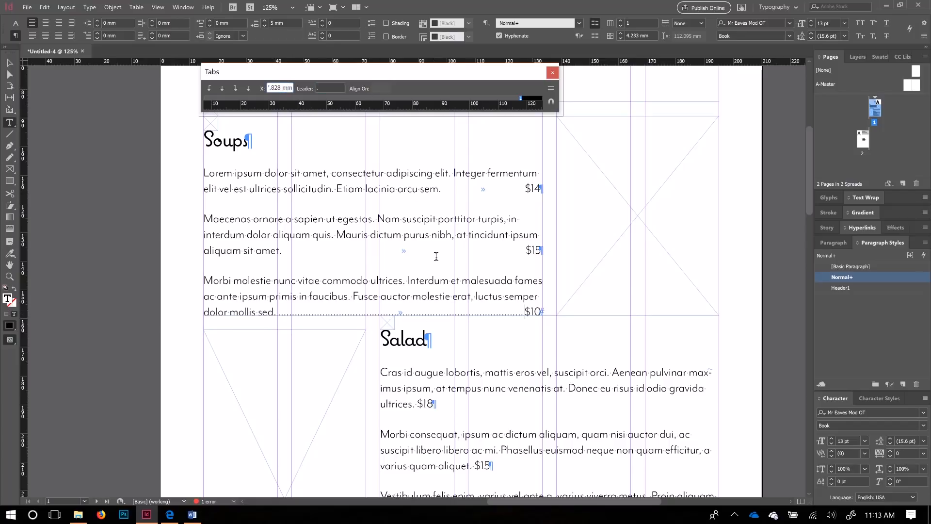
key("Escape")
key("ctrl+z")
mouse_move(839, 278)
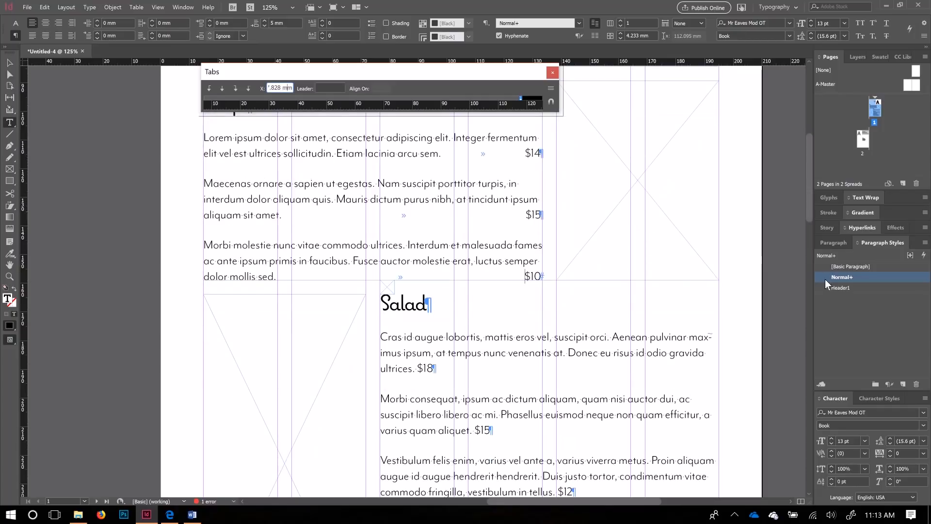
Step: Redefine the Normal+ style from the three selected Soups paragraphs to absorb their right tab stop
right_click(862, 278)
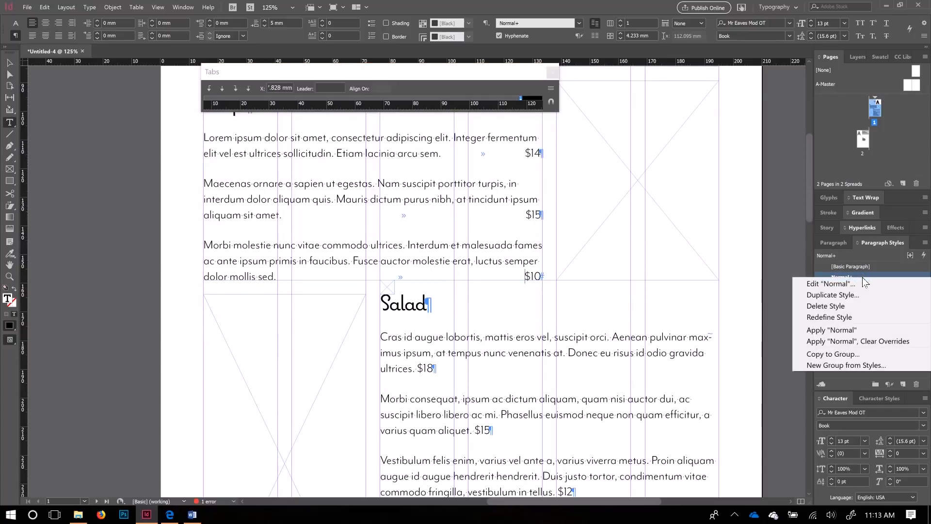
left_click(826, 315)
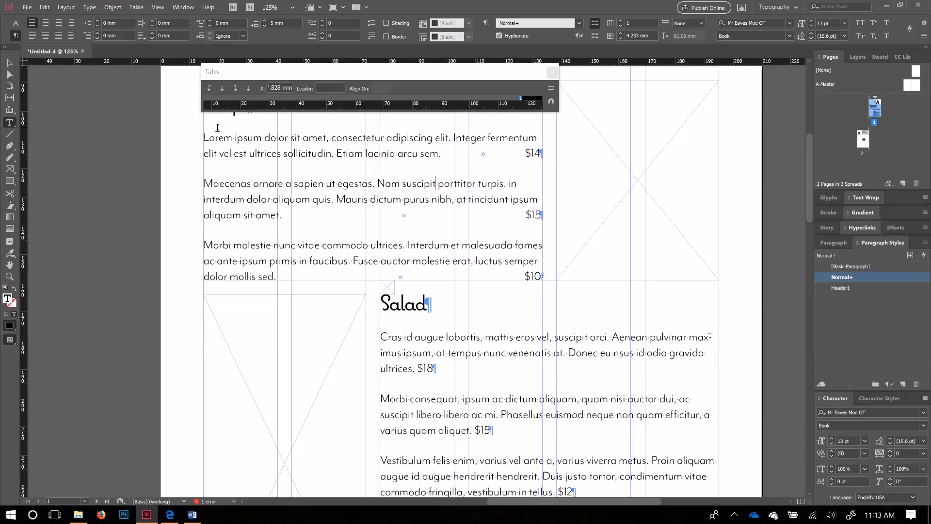
left_click_drag(206, 138, 557, 277)
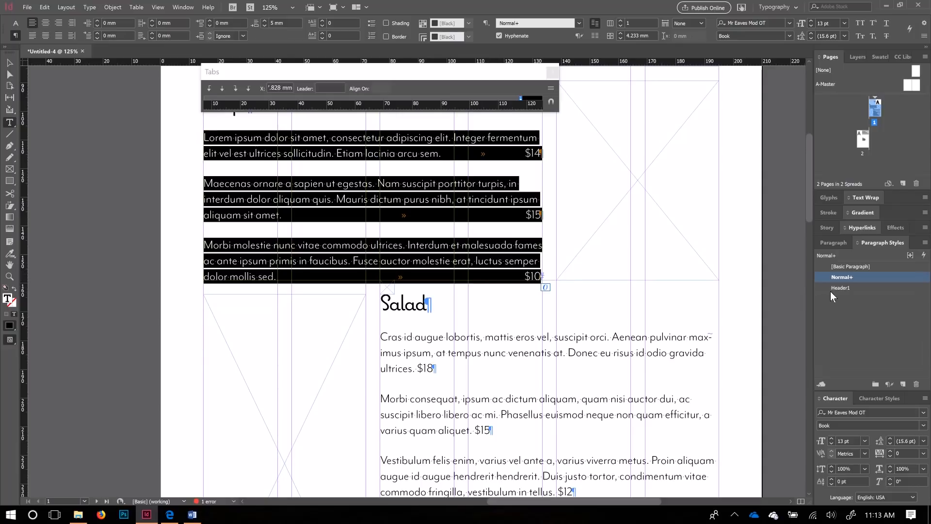
right_click(849, 276)
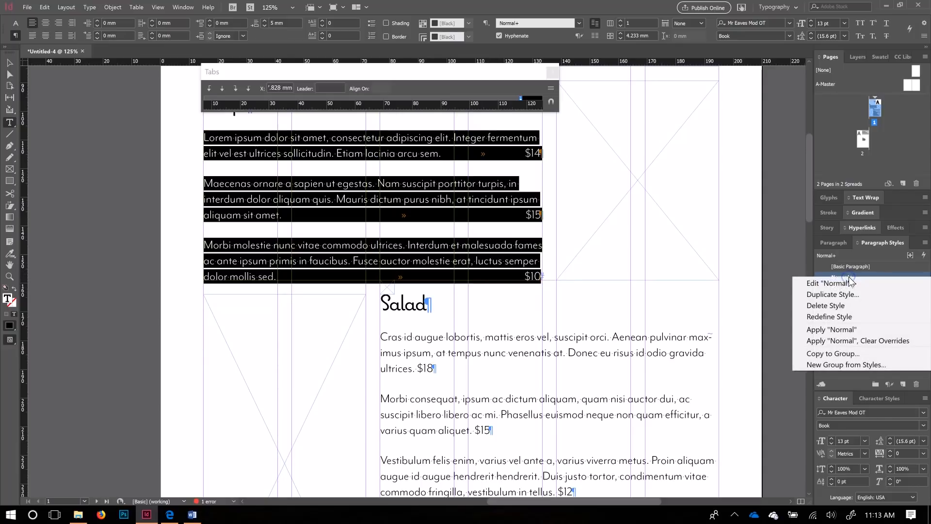
left_click(828, 316)
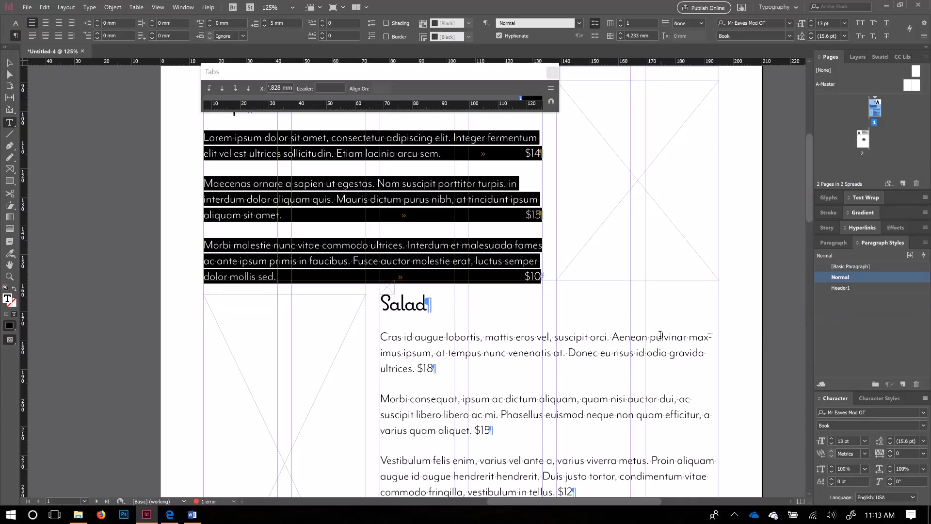
scroll(484, 326, "down", 2)
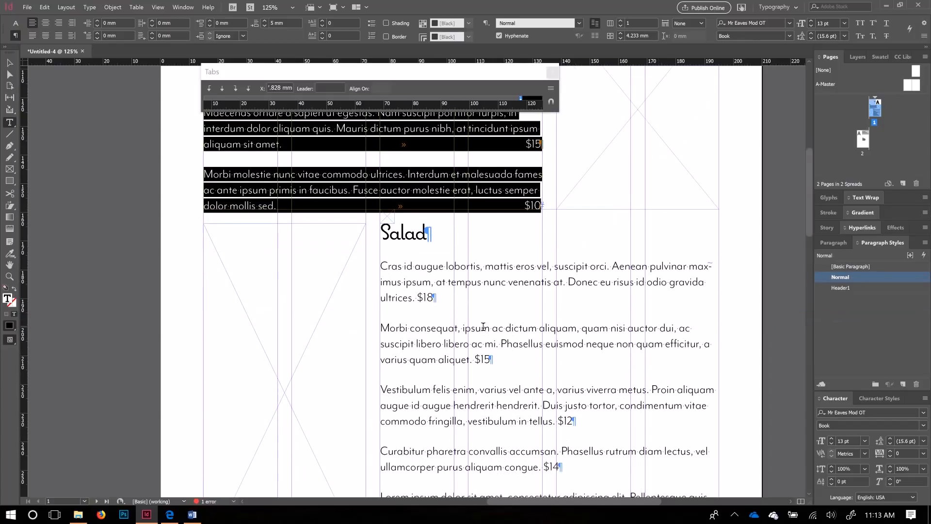
Step: Insert tabs before each Salad price: $18, $15, $12, $14, $12 and $11
left_click(418, 297)
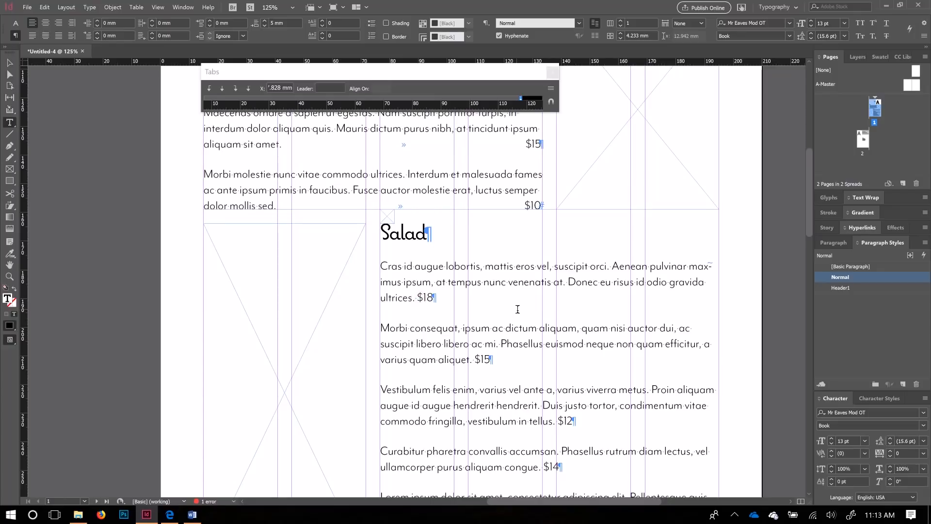
key("Tab")
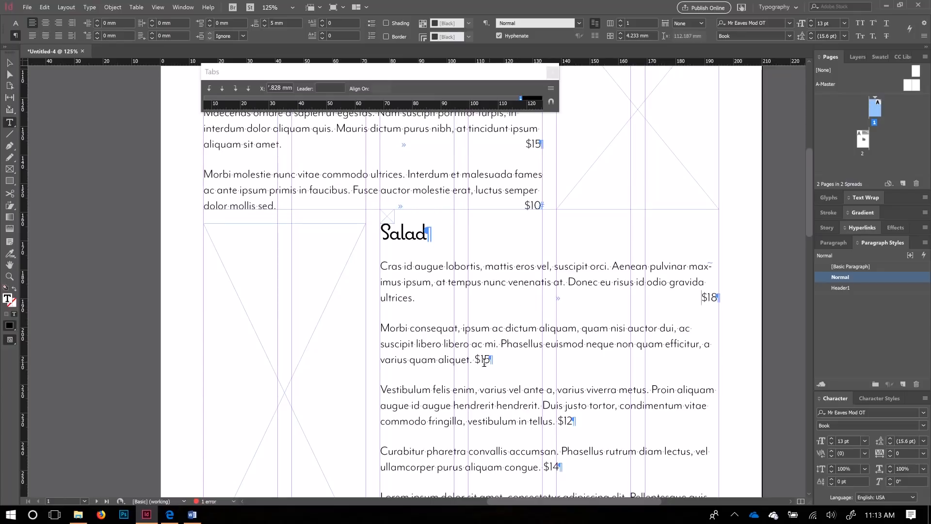
left_click(476, 360)
key("Tab")
left_click(558, 421)
key("Tab")
left_click(542, 467)
key("Tab")
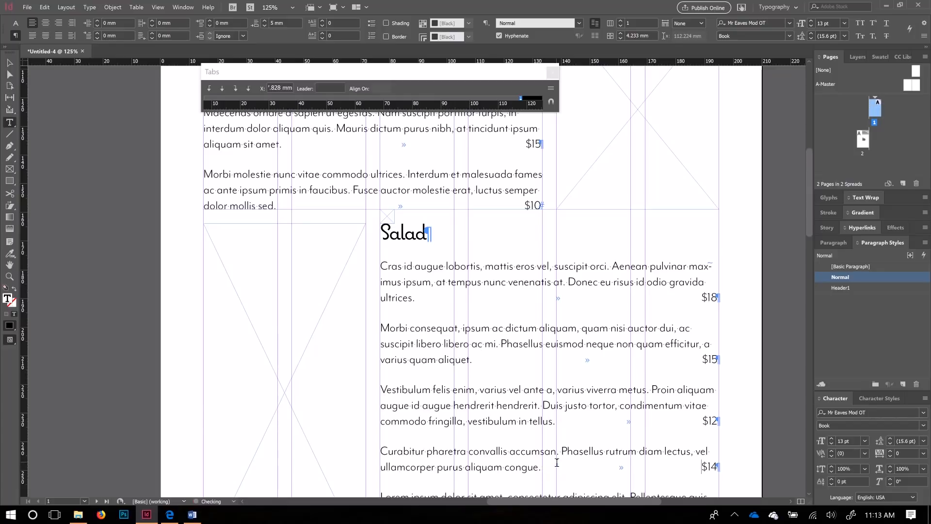
scroll(557, 462, "down", 5)
left_click(606, 372)
key("Tab")
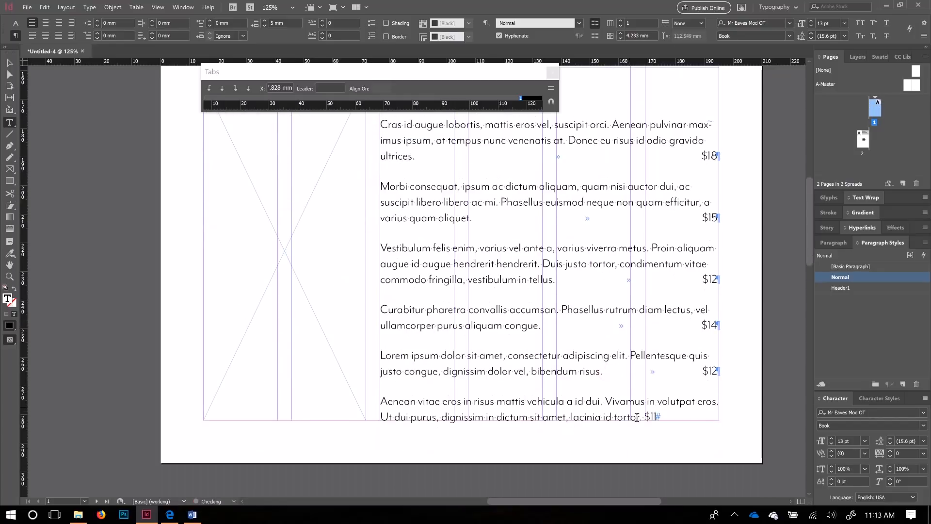
left_click(644, 417)
key("Tab")
left_click(9, 62)
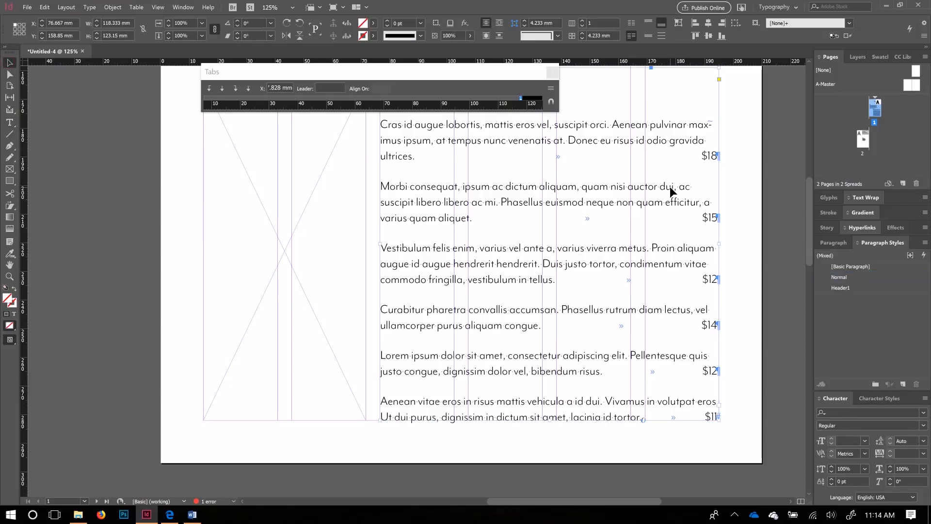
left_click_drag(721, 244, 641, 243)
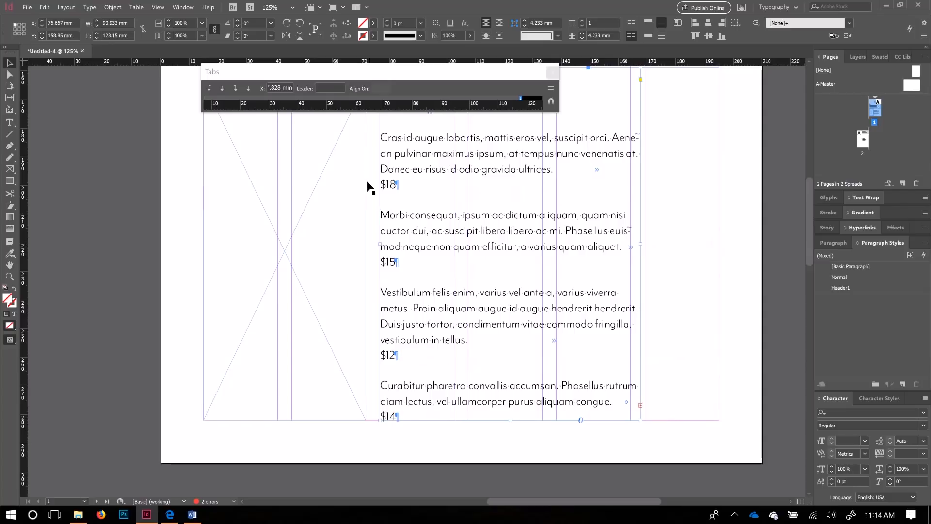
left_click_drag(643, 244, 720, 249)
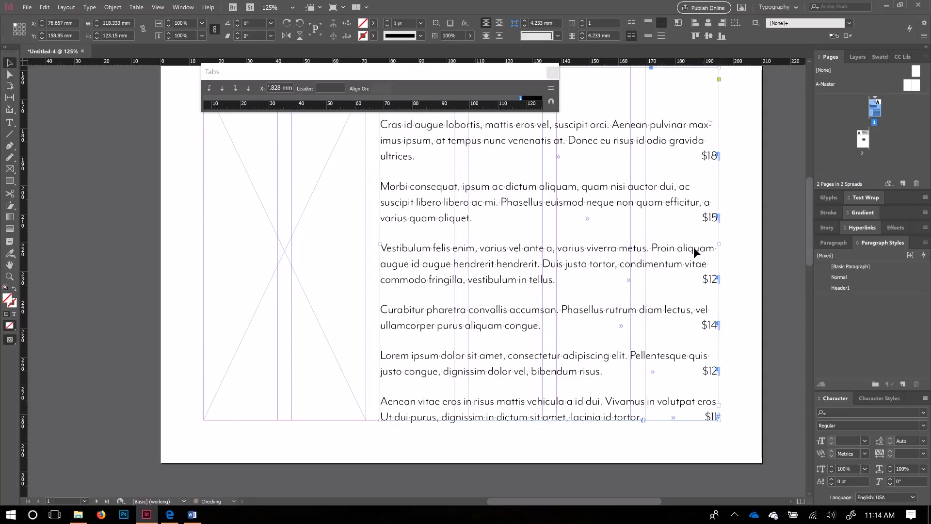
scroll(498, 360, "down", 4)
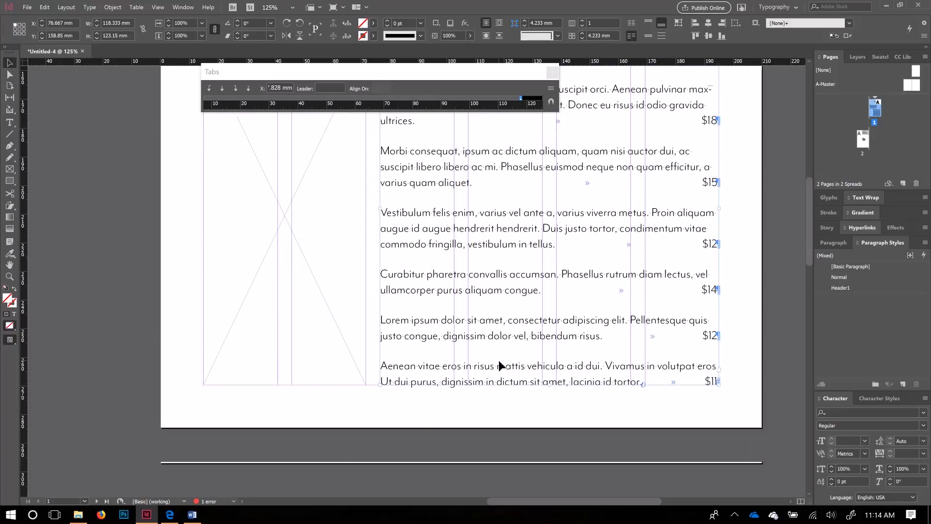
scroll(499, 360, "up", 4)
scroll(499, 363, "up", 3)
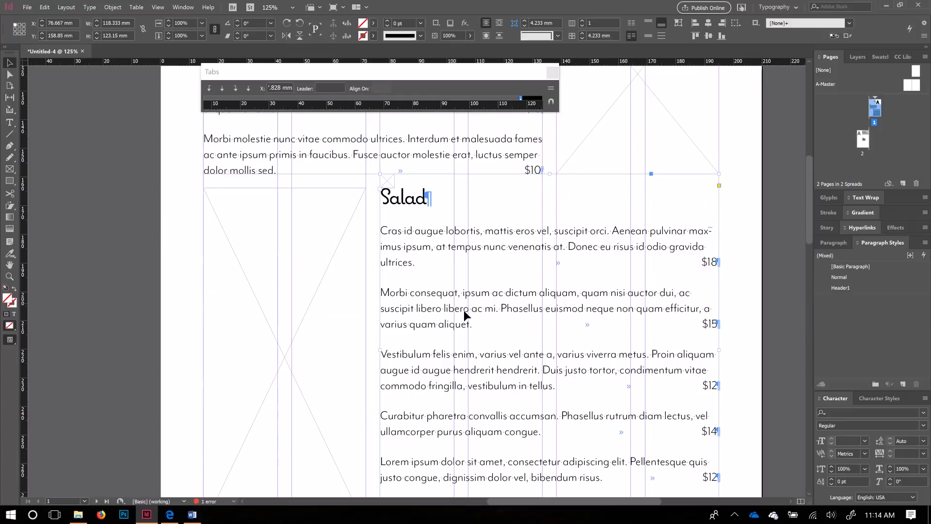
Step: Bring the Desserts frame on the pasteboard into view and insert tabs before its $5 and $4 prices
scroll(486, 276, "up", 1)
scroll(485, 291, "down", 10)
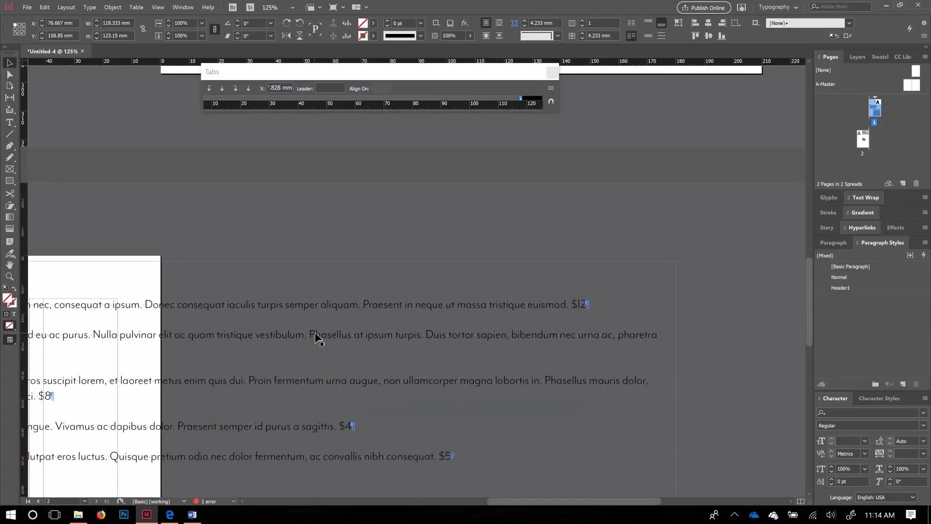
left_click(293, 412)
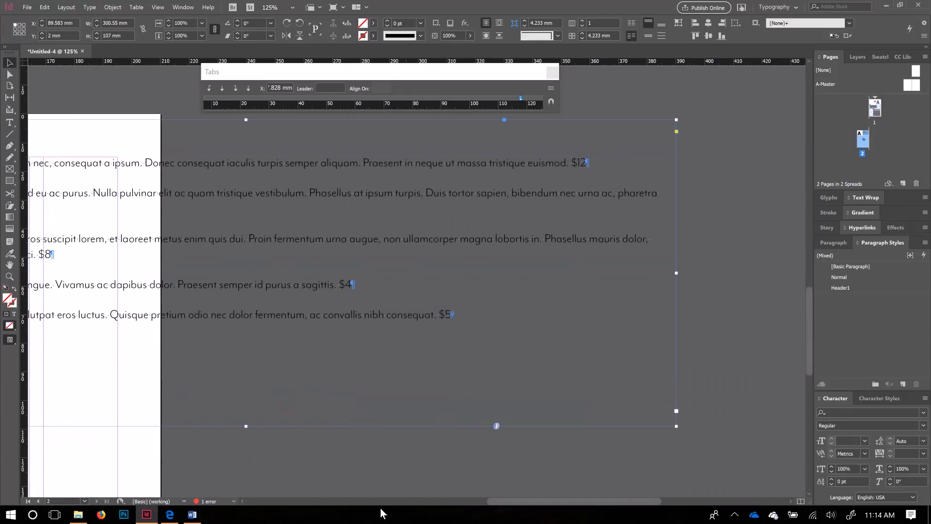
left_click_drag(528, 502, 497, 499)
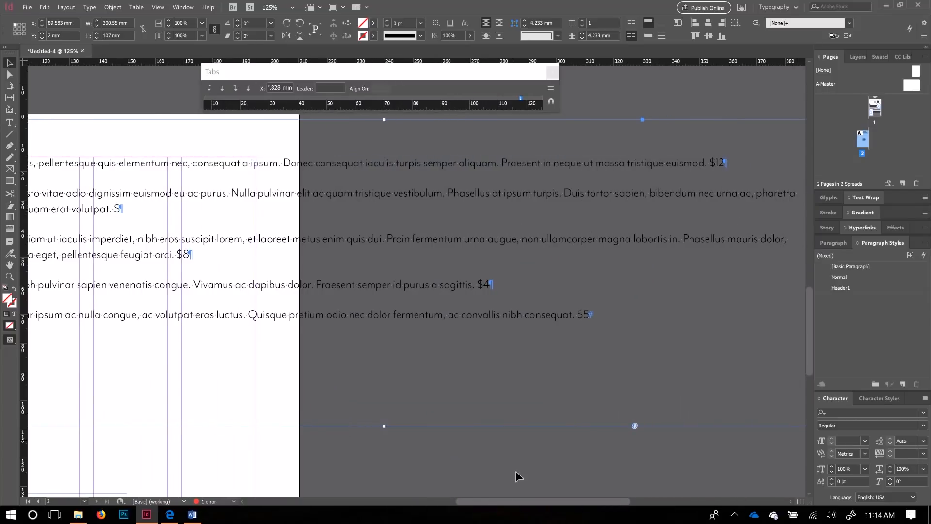
mouse_move(531, 499)
left_mouse_down()
mouse_move(421, 492)
mouse_move(522, 487)
left_mouse_up()
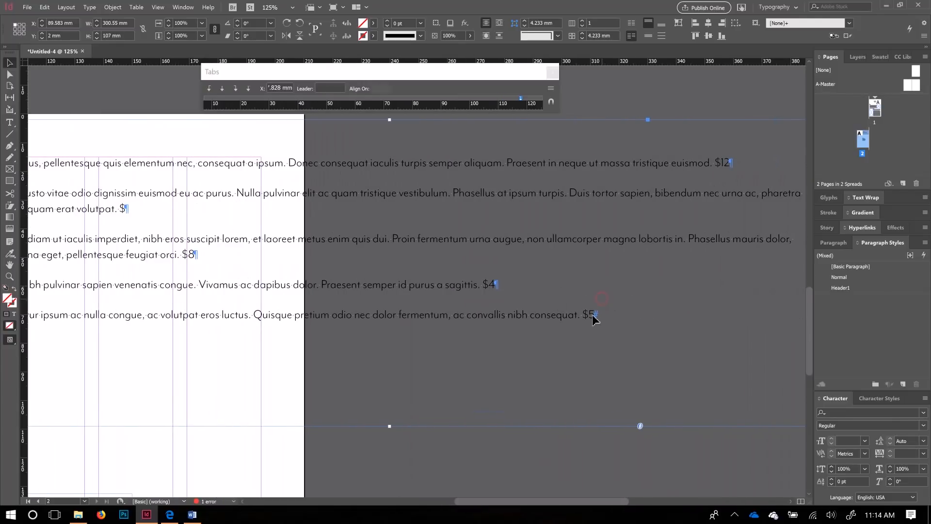
double_click(583, 314)
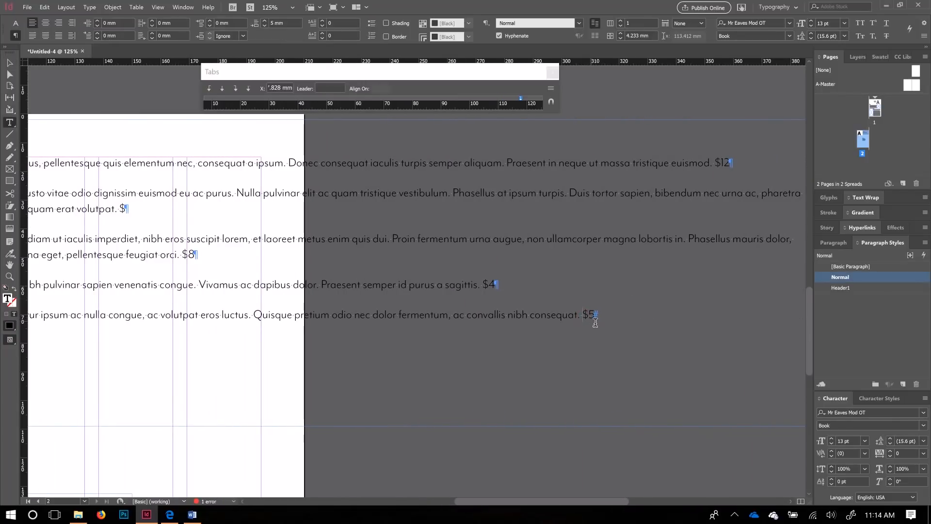
key("Tab")
left_click(483, 285)
key("Tab")
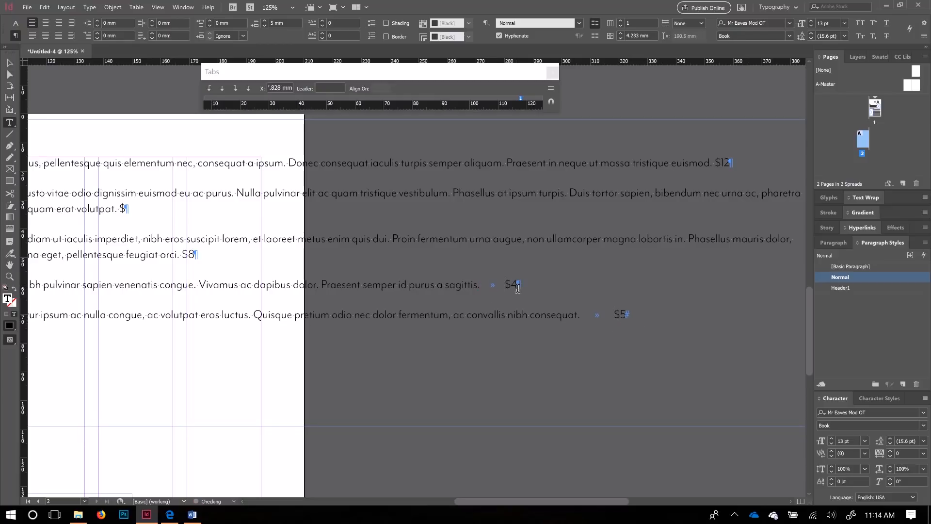
left_click(8, 63)
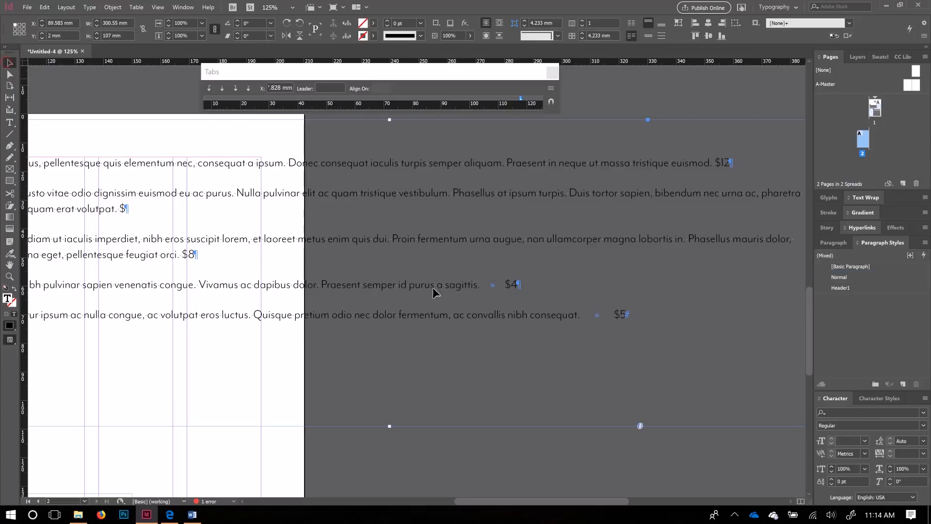
scroll(461, 333, "down", 1)
scroll(459, 331, "down", 1)
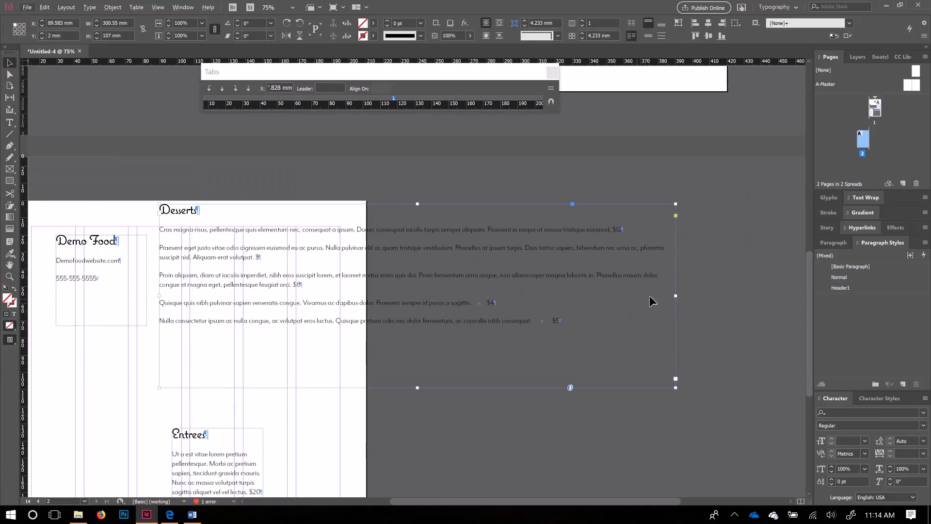
Step: Trim the Desserts frame's right and left edges to 118.333 mm wide at X 76.667 mm
left_click_drag(675, 296, 341, 296)
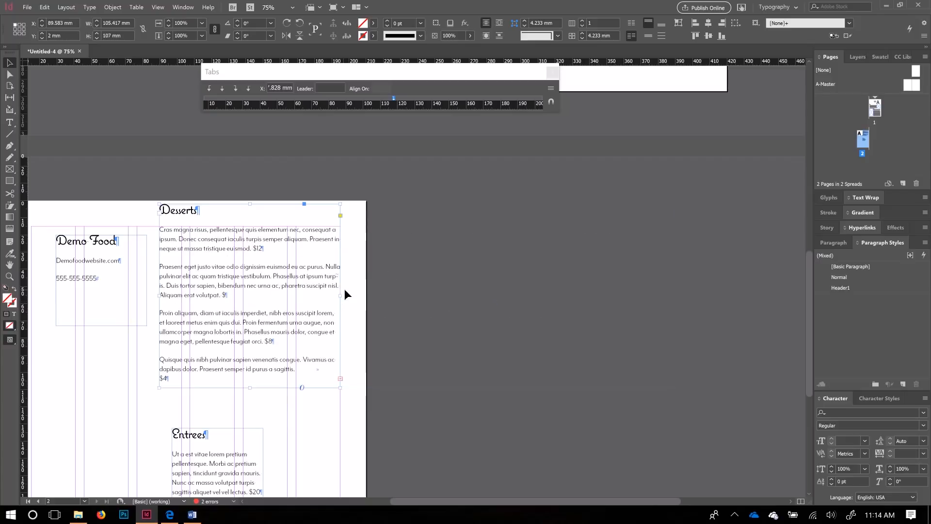
scroll(199, 237, "up", 1)
scroll(301, 274, "down", 1)
scroll(268, 245, "down", 2)
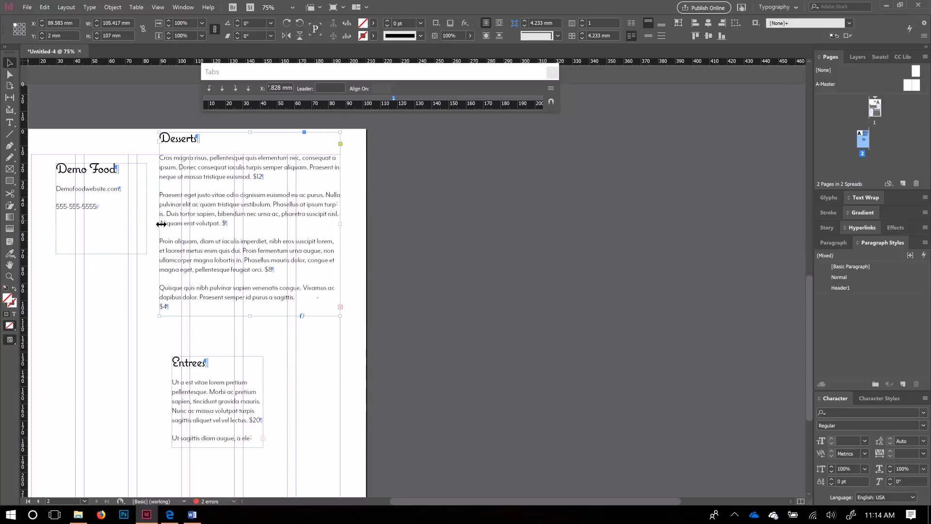
left_click_drag(159, 221, 137, 225)
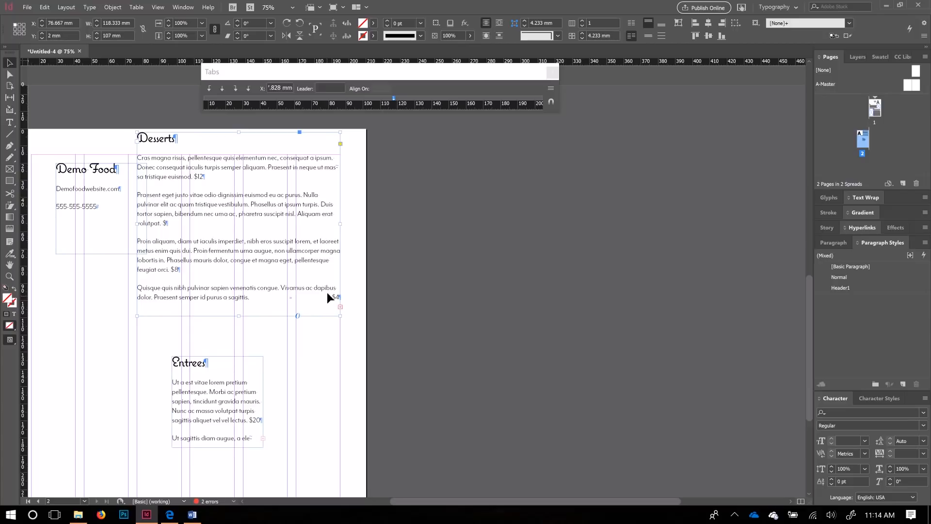
double_click(171, 269)
left_click_drag(117, 245, 170, 260)
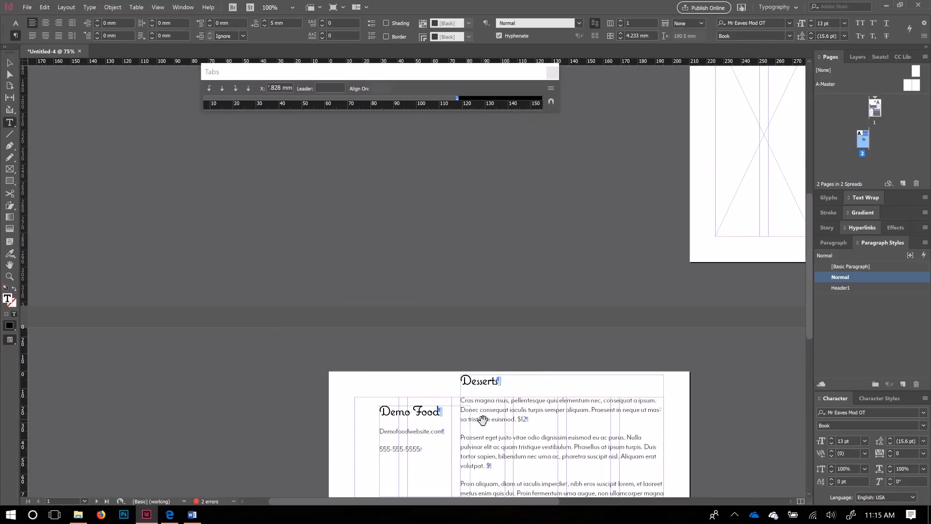
Step: Replace the spaces before the Desserts prices $12, $9 and $8 with tabs
scroll(480, 406, "up", 2)
scroll(506, 359, "down", 4)
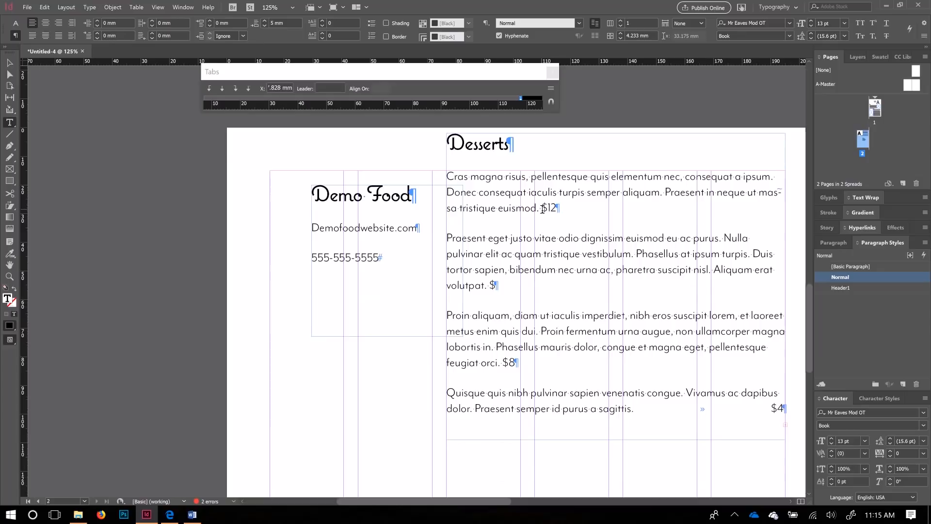
key("BackSpace")
key("Tab")
left_click(489, 290)
key("BackSpace")
key("Tab")
left_click(502, 368)
key("BackSpace")
key("Tab")
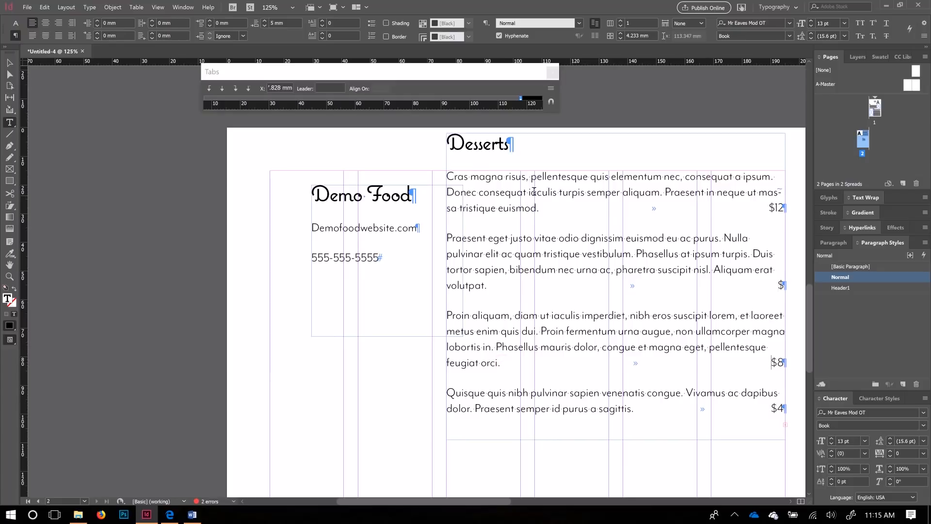
scroll(549, 266, "down", 3)
Step: Enlarge the Entrees frame to 158.4 mm wide and 92.417 mm tall to show all five entrees
scroll(580, 363, "down", 6)
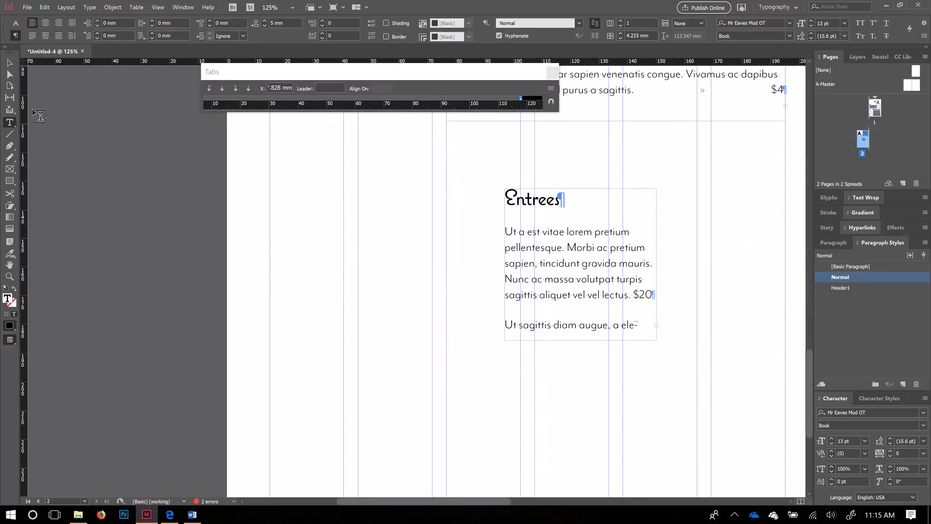
left_click(9, 63)
left_click(531, 248)
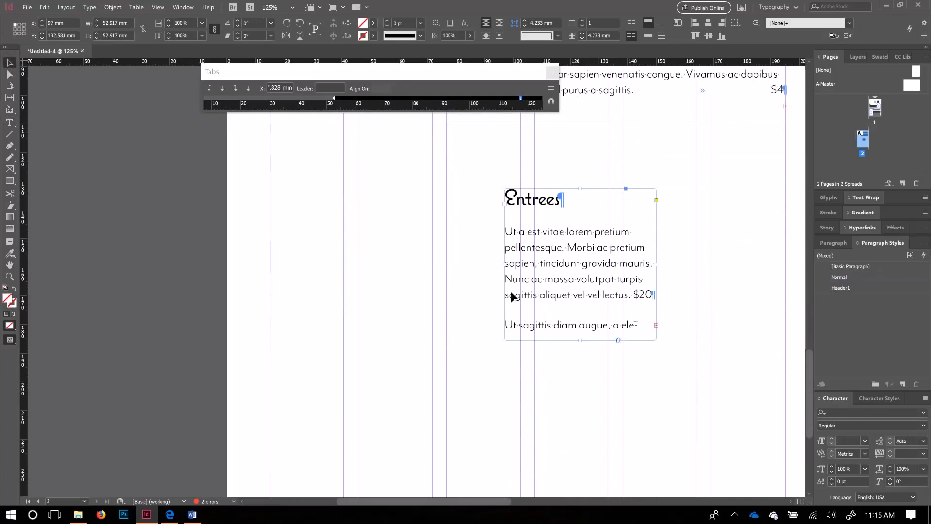
left_click_drag(504, 263, 270, 257)
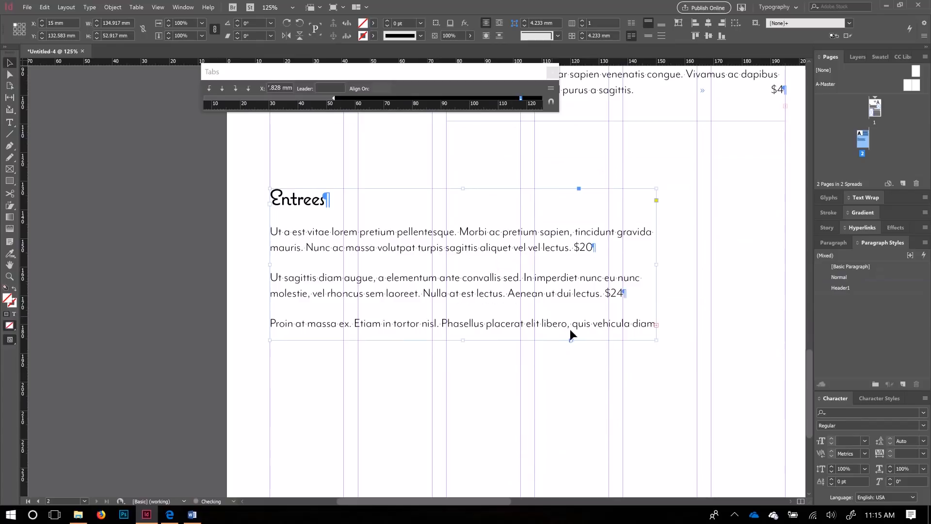
left_click_drag(657, 340, 723, 438)
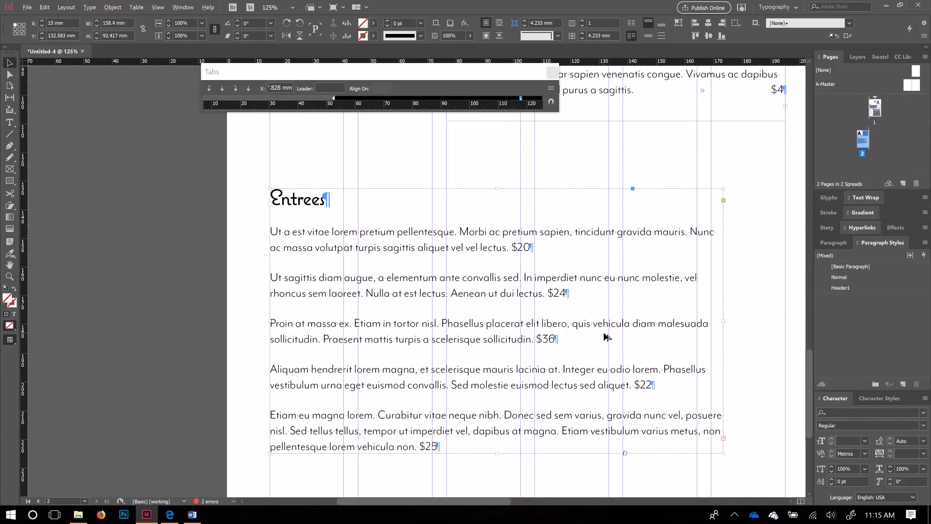
key("ctrl+minus")
key("ctrl+minus")
key("ctrl+minus")
key("ctrl+minus")
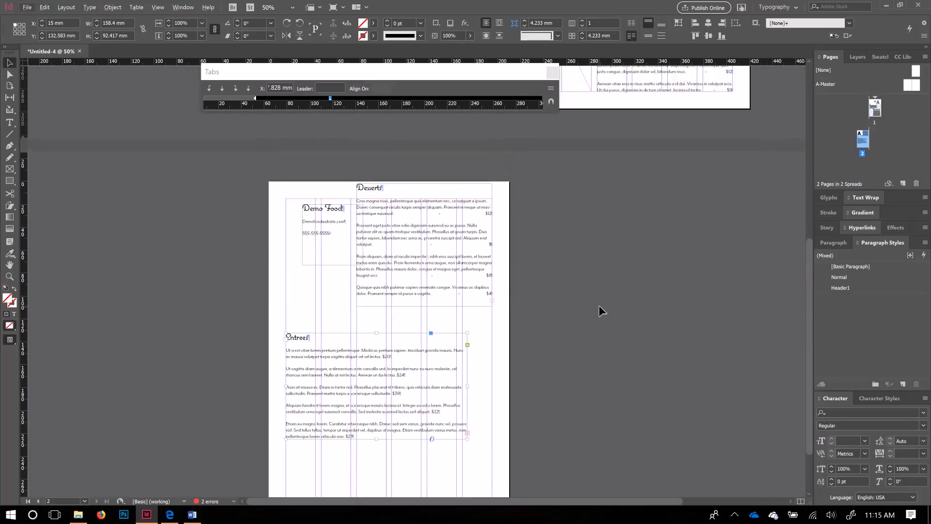
Step: Move Desserts and Demo Food onto the pasteboard, then set Entrees at the page top, 118.333 mm wide
scroll(599, 304, "up", 5)
scroll(599, 305, "down", 5)
left_click_drag(378, 285, 175, 317)
left_click_drag(328, 228, 572, 376)
left_click_drag(376, 379, 392, 254)
left_click_drag(468, 253, 407, 262)
Step: Place the Desserts frame below Entrees and enlarge it to fit its text
left_click(421, 298)
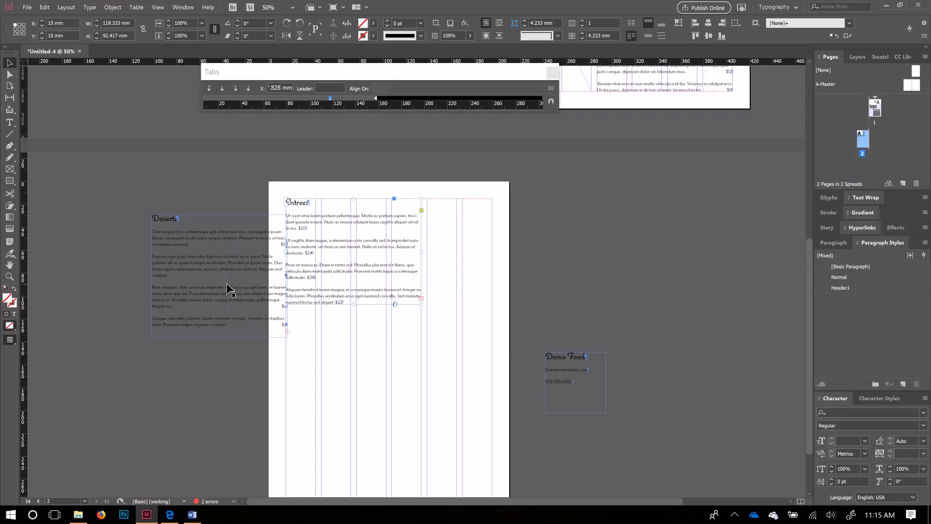
left_click_drag(438, 401, 430, 405)
scroll(439, 390, "down", 1)
left_click(391, 230)
left_click_drag(421, 270, 442, 296)
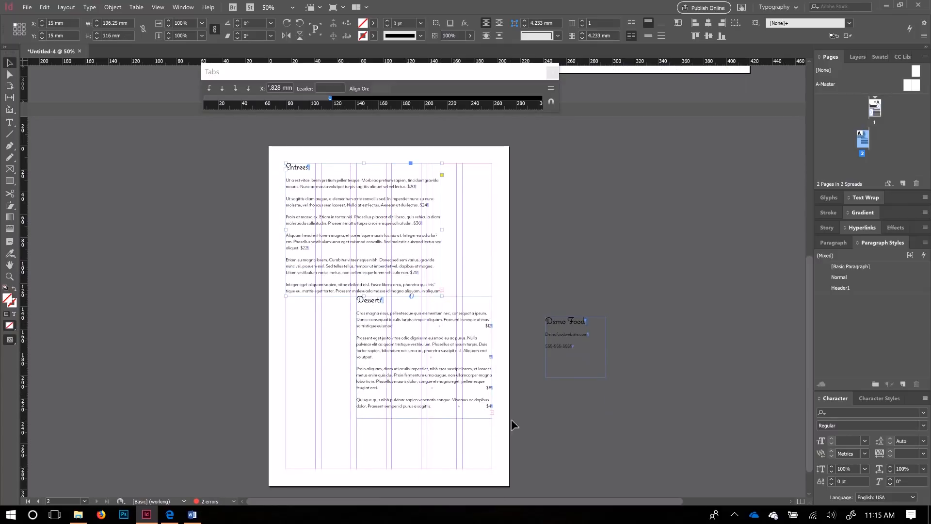
scroll(511, 424, "down", 1)
left_click(443, 327)
left_click_drag(359, 390, 315, 407)
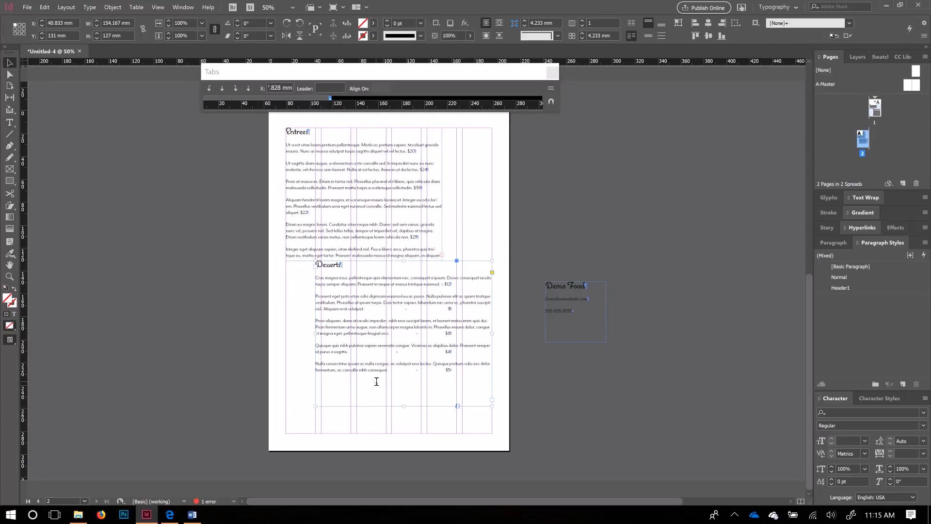
double_click(376, 382)
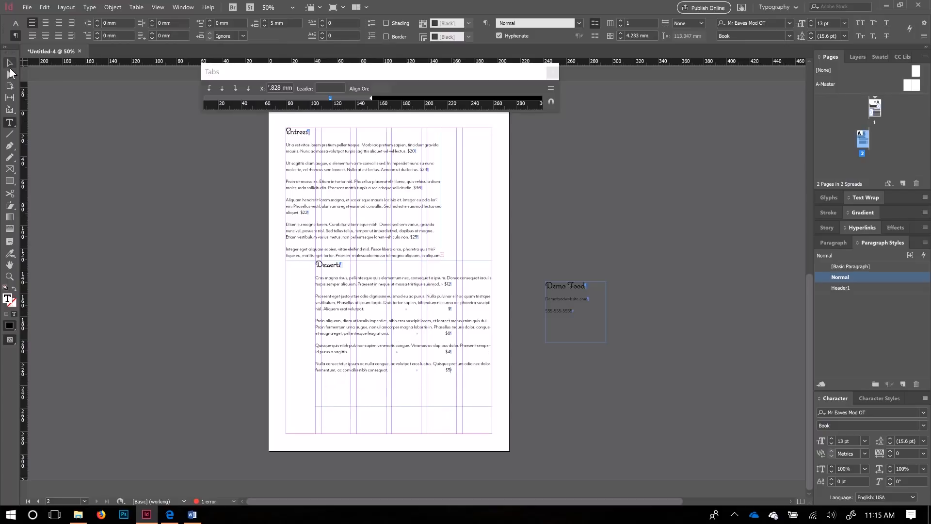
left_click(9, 63)
left_click(385, 312)
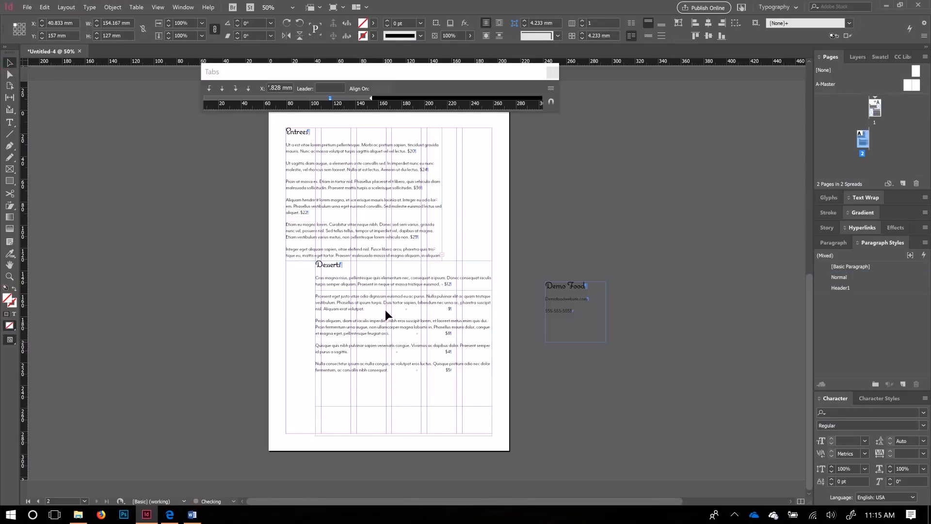
left_click_drag(385, 310, 386, 310)
Step: Fit Entrees' height to its entrees, narrow Desserts to 118.333 mm and lower it to Y 165 mm
left_click(371, 211)
left_click(442, 256)
mouse_move(429, 271)
left_mouse_down()
mouse_move(424, 285)
mouse_move(421, 277)
left_mouse_up()
left_click(394, 369)
left_click_drag(317, 365, 357, 362)
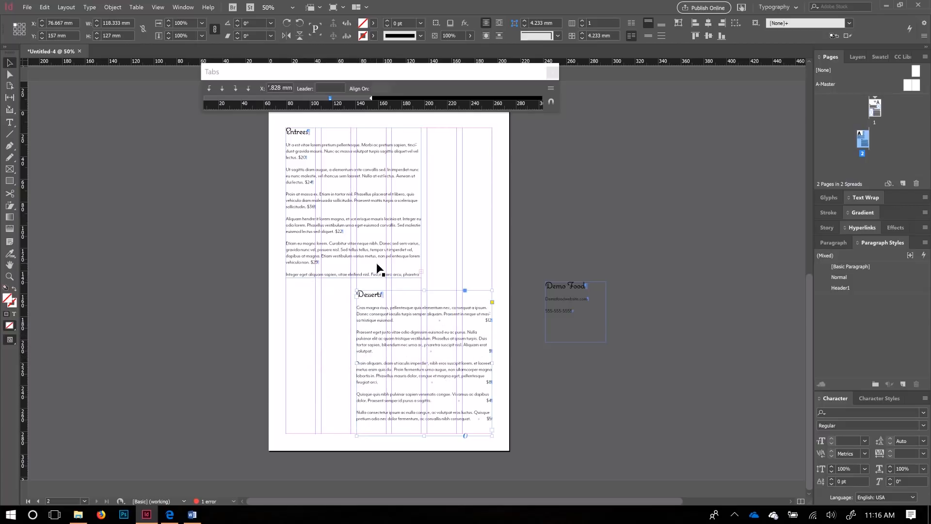
left_click(330, 277)
left_click_drag(355, 281, 351, 299)
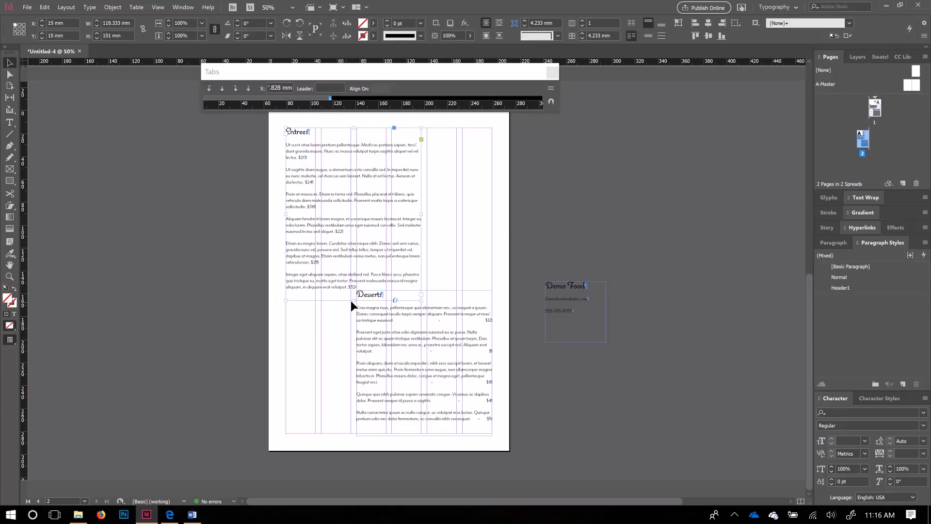
left_click_drag(355, 301, 357, 292)
left_click_drag(381, 348, 384, 358)
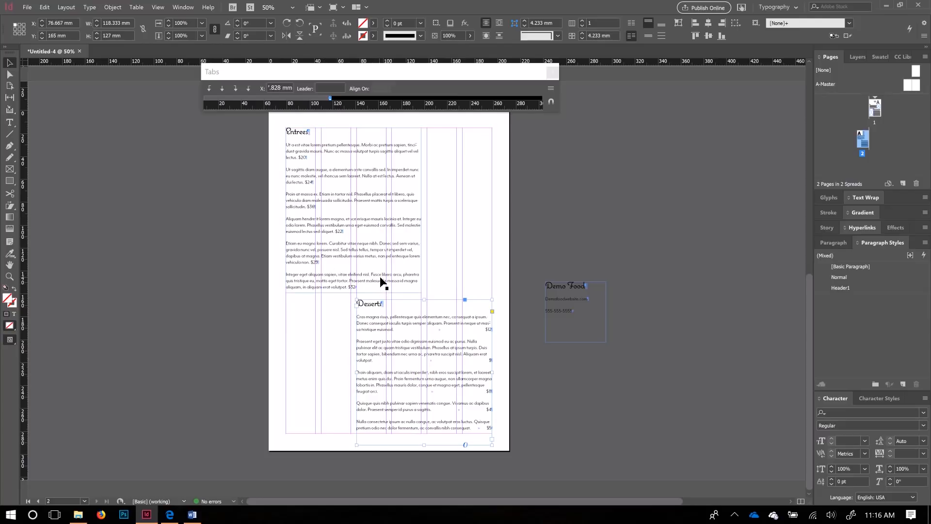
scroll(354, 318, "up", 2)
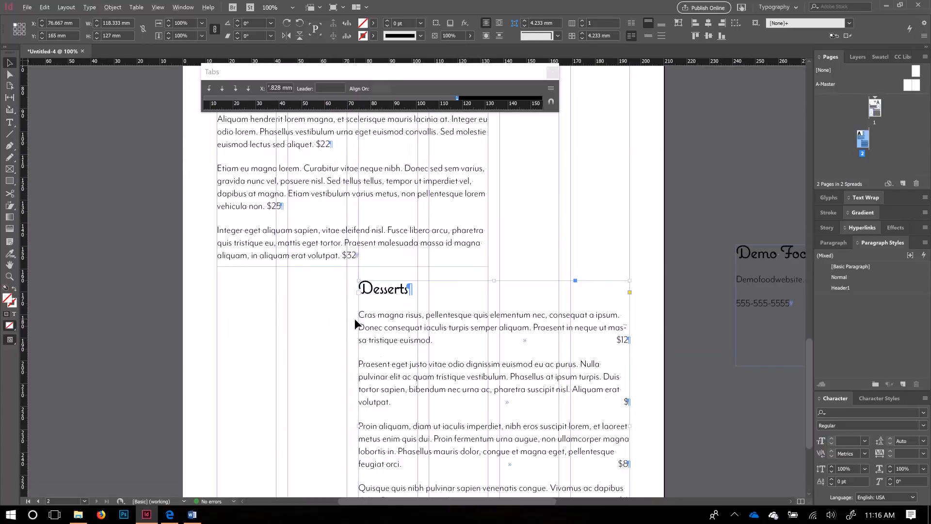
scroll(413, 306, "down", 1)
scroll(416, 293, "up", 1)
scroll(417, 293, "up", 7)
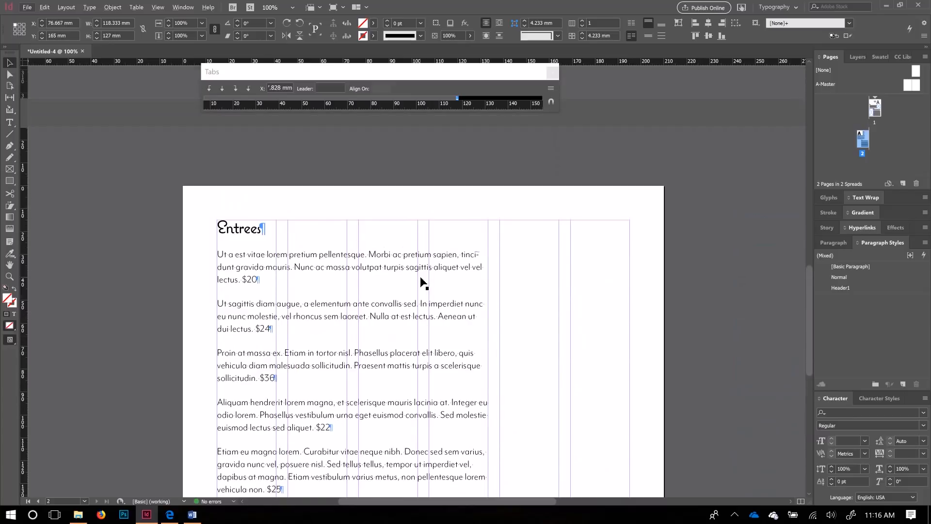
scroll(424, 284, "down", 10)
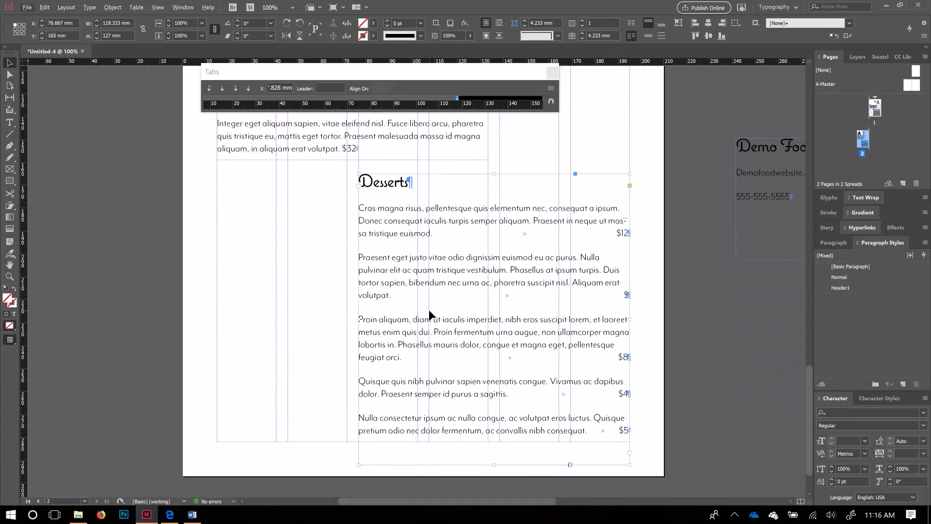
scroll(429, 314, "down", 1)
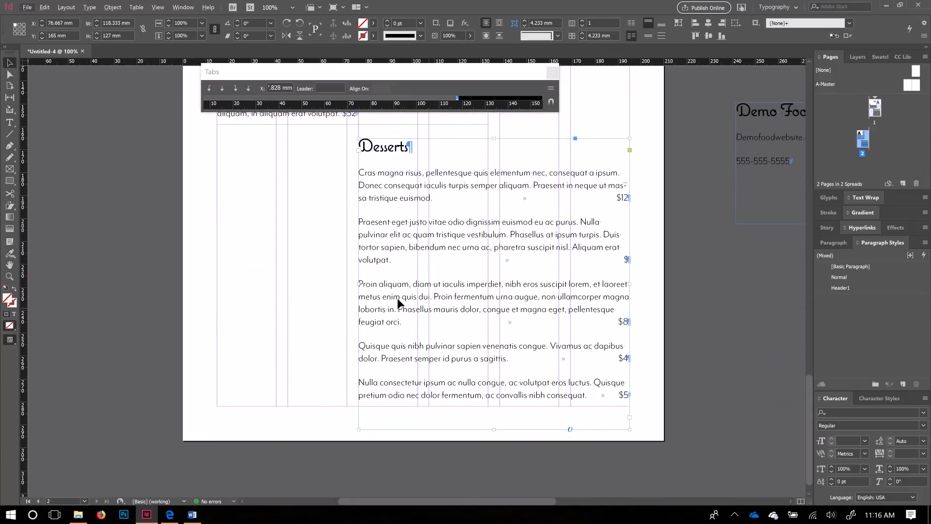
left_click_drag(358, 286, 217, 283)
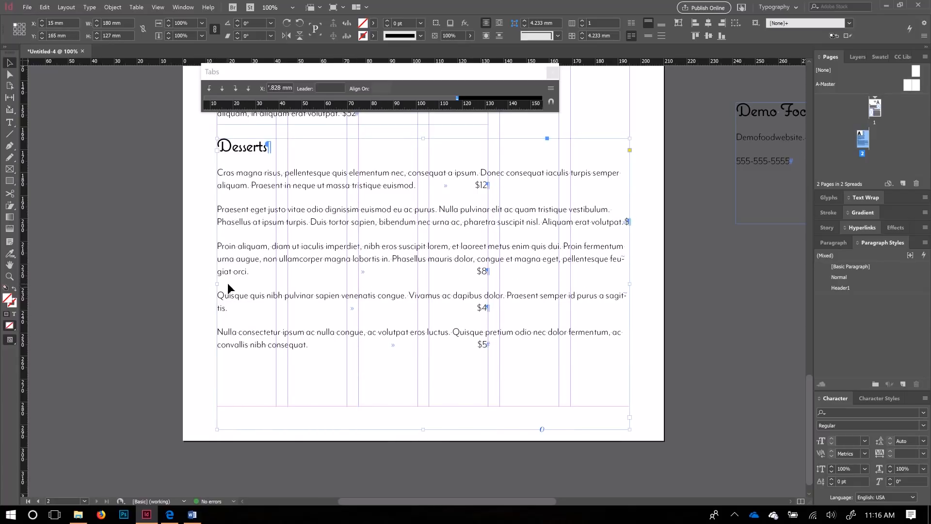
left_click_drag(217, 284, 358, 283)
scroll(486, 281, "up", 3)
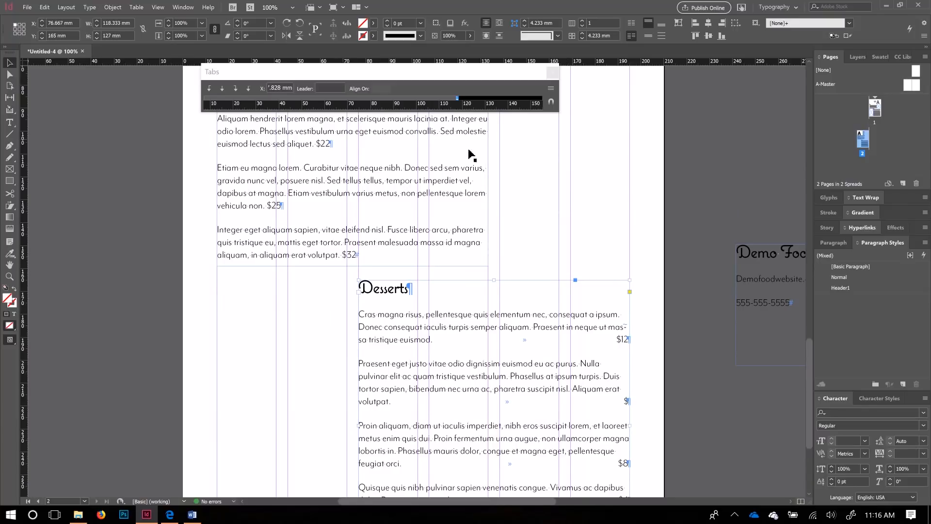
scroll(650, 310, "up", 2)
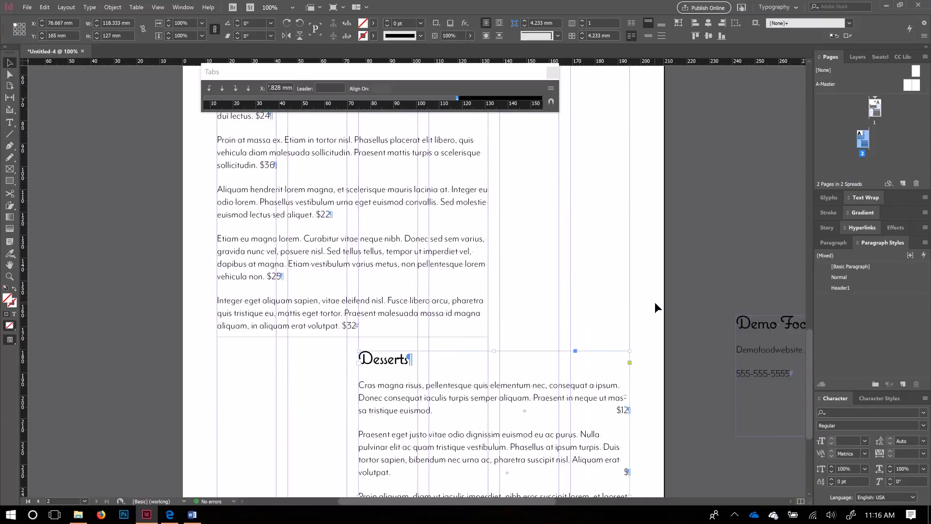
scroll(655, 302, "up", 7)
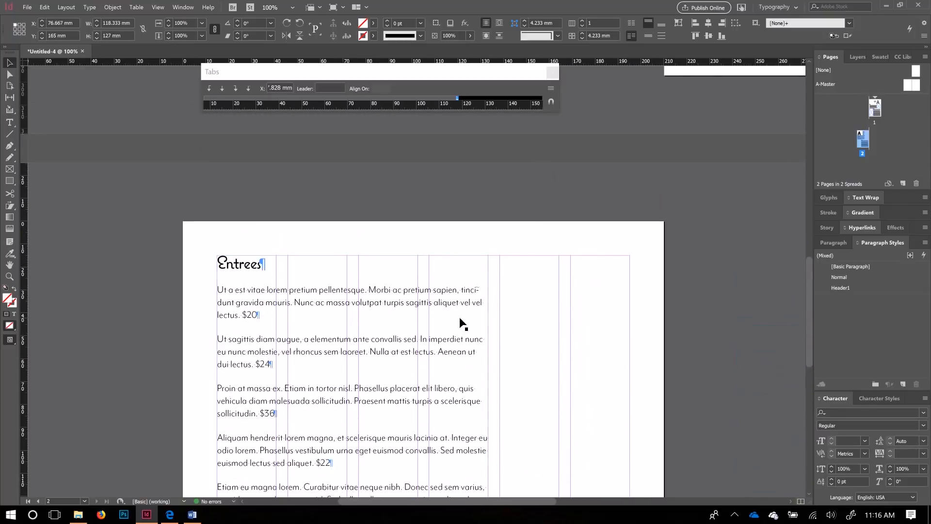
scroll(460, 324, "down", 4)
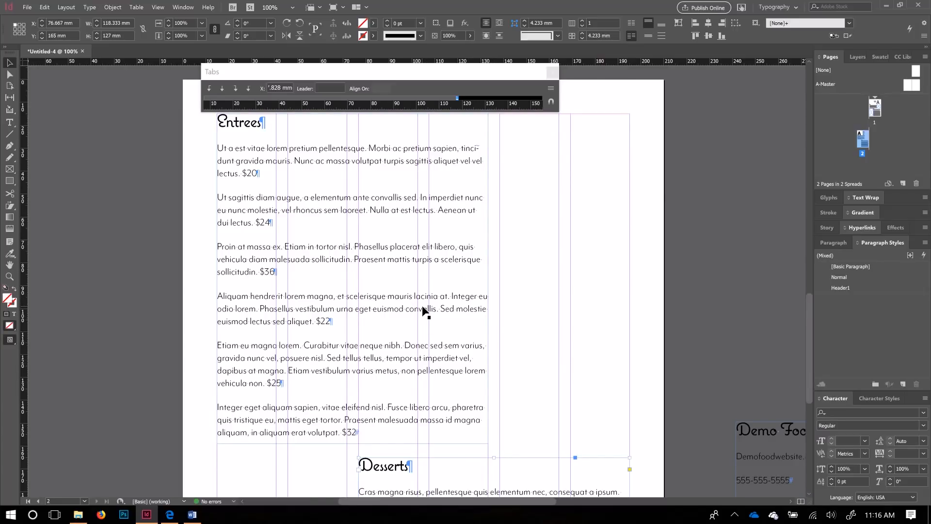
scroll(427, 310, "down", 8)
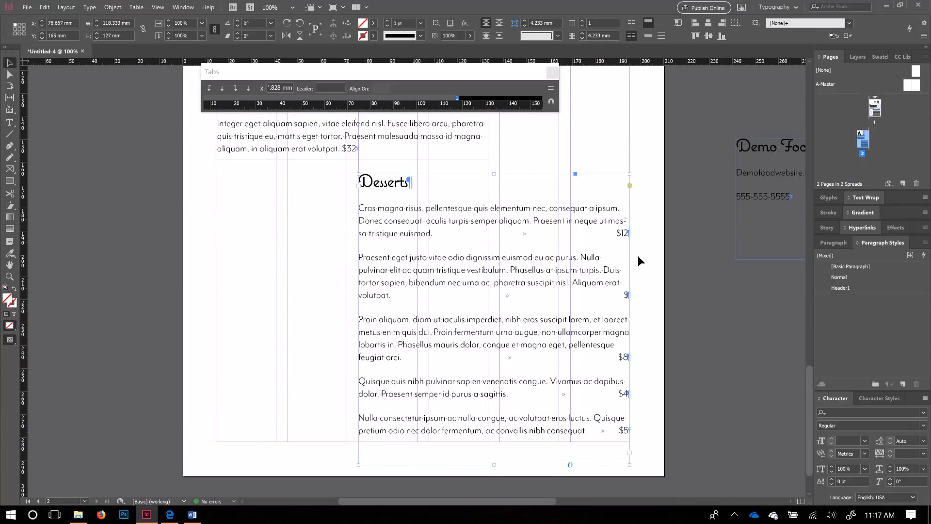
scroll(571, 301, "down", 2)
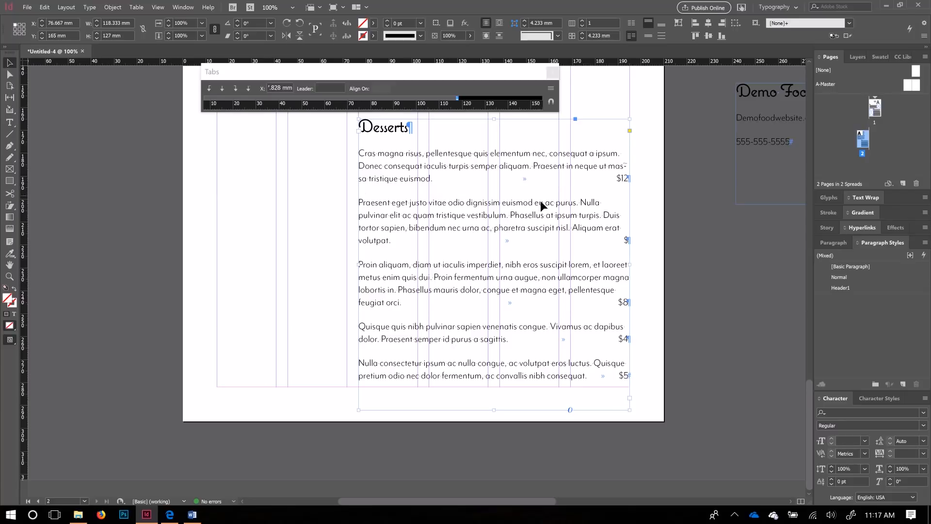
Step: Delete the surplus sentences from the three dessert descriptions so each runs to two lines
double_click(531, 165)
double_click(531, 166)
left_click_drag(531, 166, 360, 166)
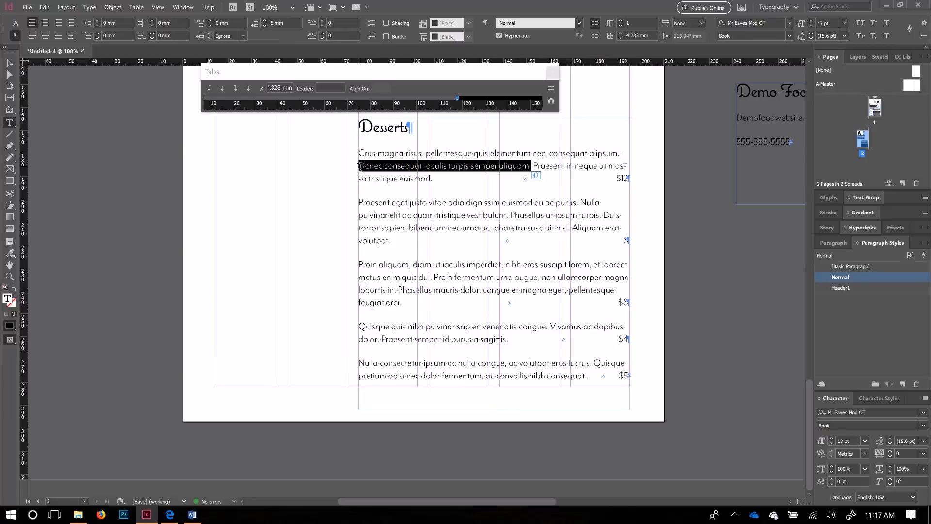
key("BackSpace")
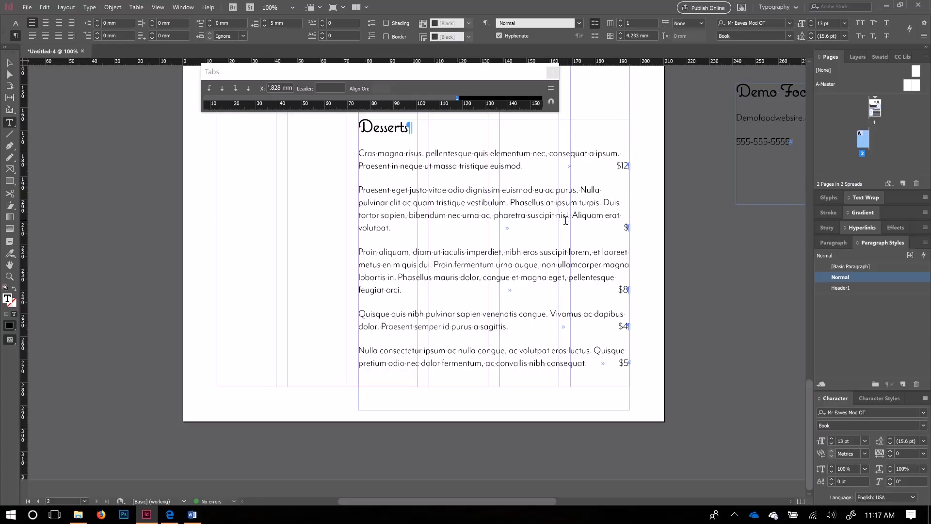
left_click_drag(391, 228, 511, 202)
key("BackSpace")
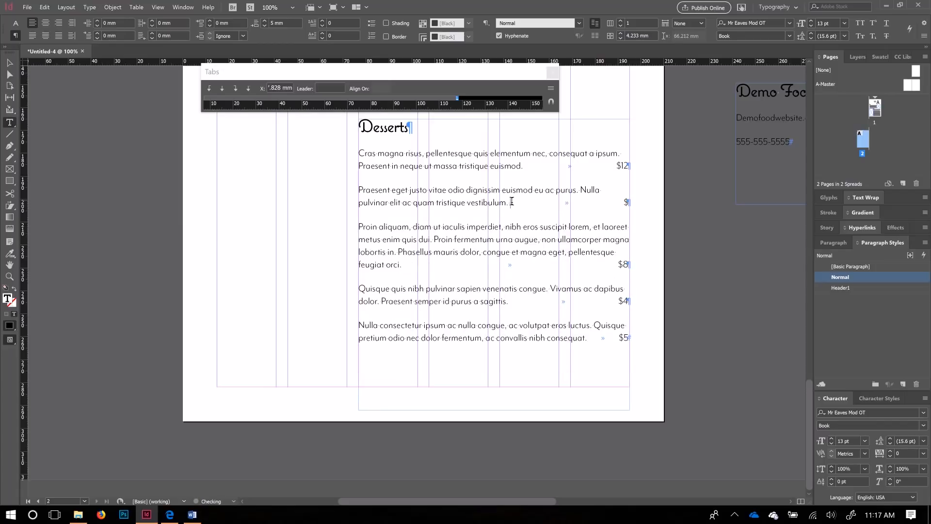
left_click_drag(401, 264, 433, 237)
key("BackSpace")
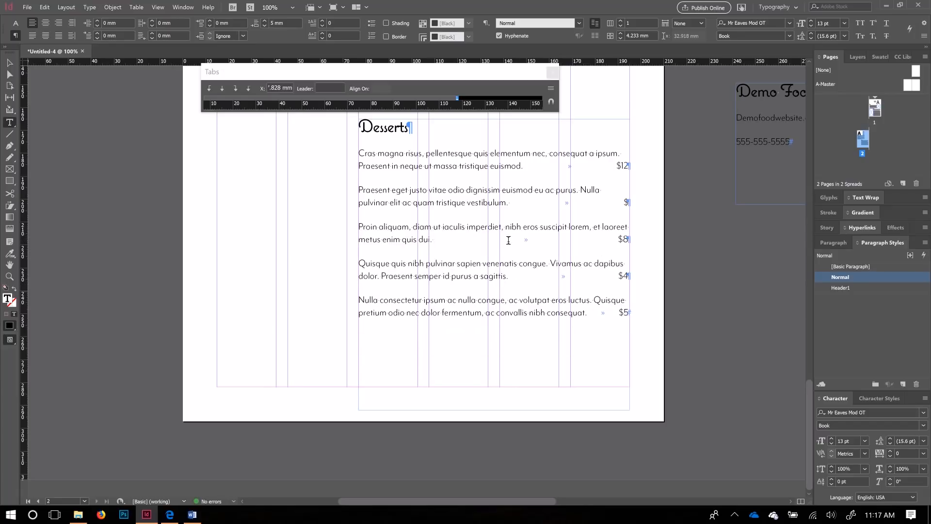
scroll(474, 194, "up", 2)
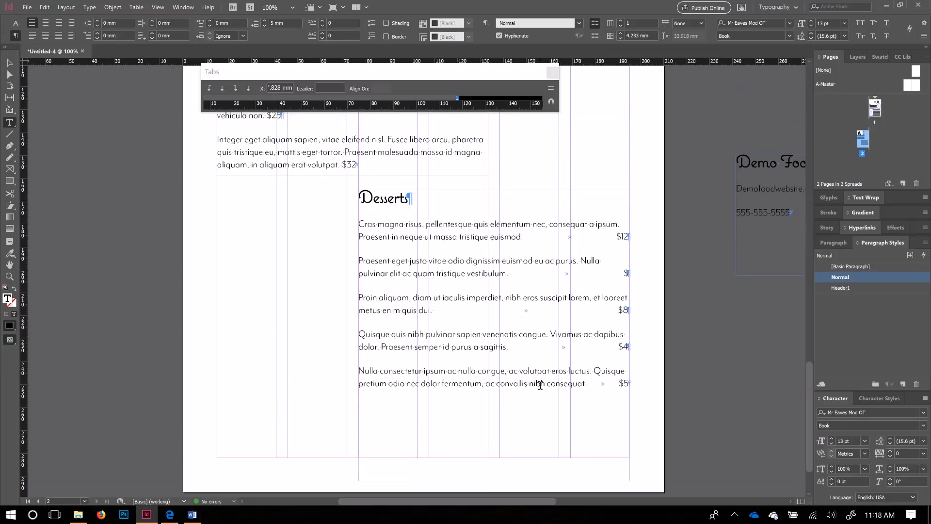
scroll(541, 386, "up", 9)
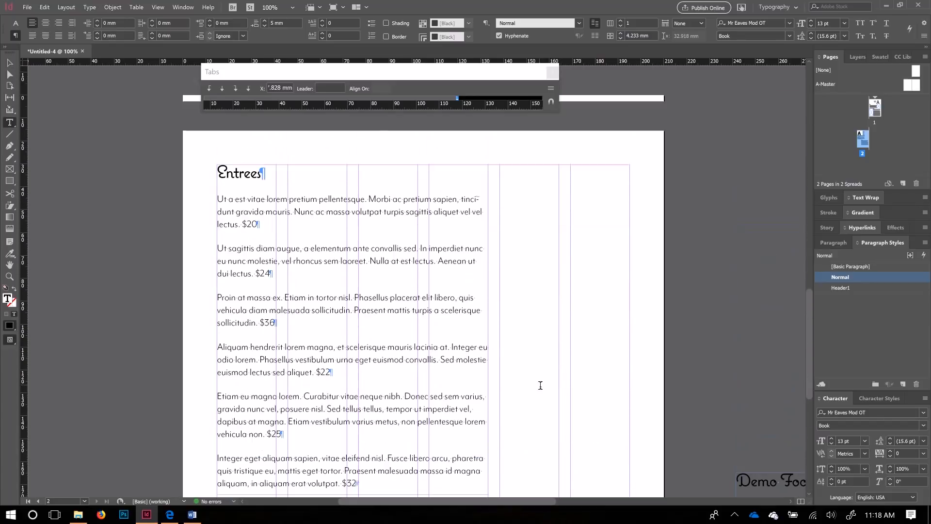
scroll(541, 386, "down", 3)
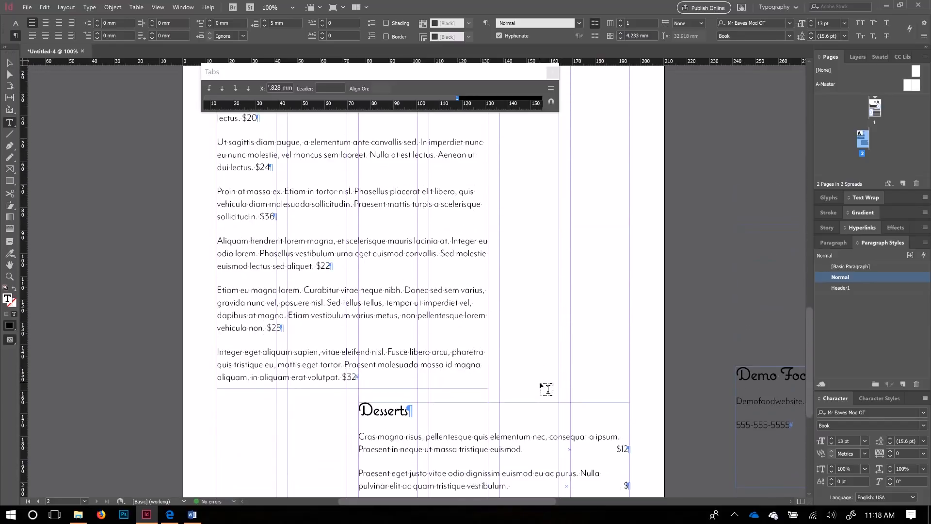
scroll(547, 390, "down", 3)
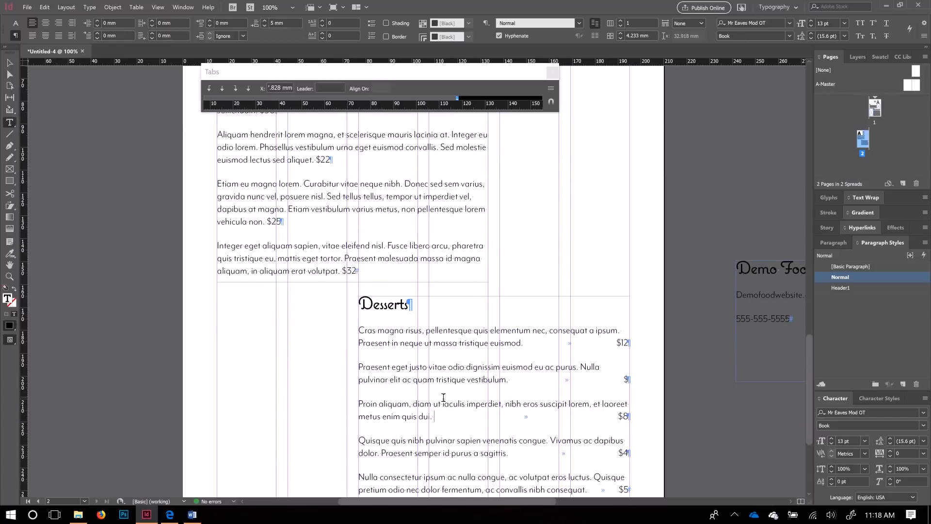
scroll(431, 229, "up", 1)
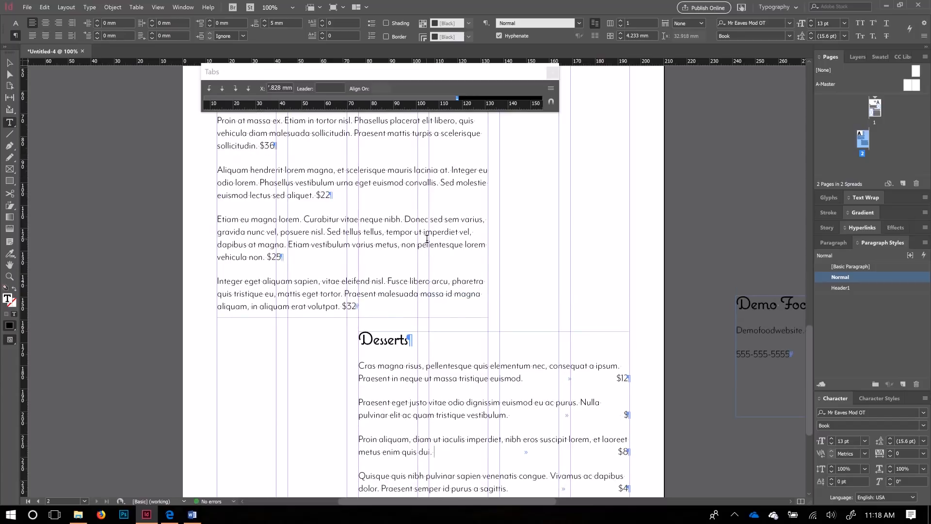
scroll(427, 239, "up", 1)
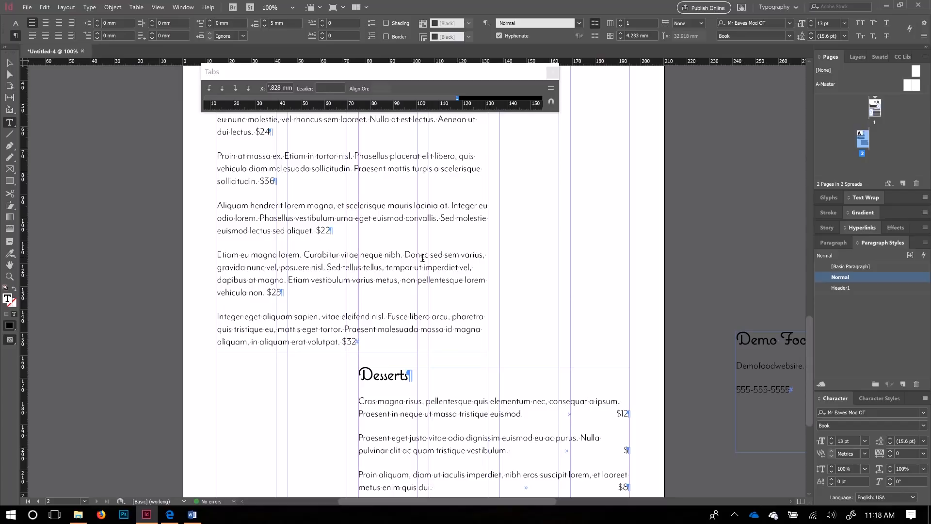
scroll(487, 262, "down", 6)
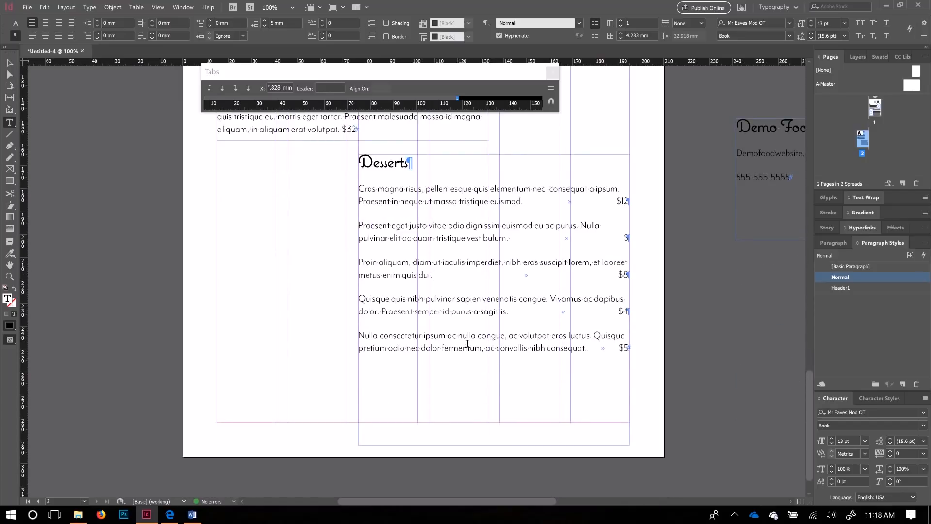
scroll(406, 322, "up", 9)
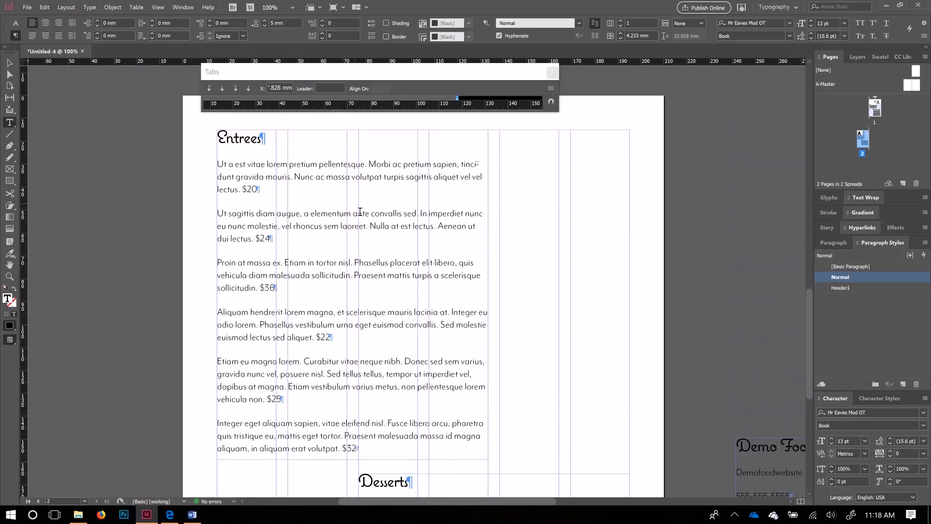
scroll(409, 323, "down", 1)
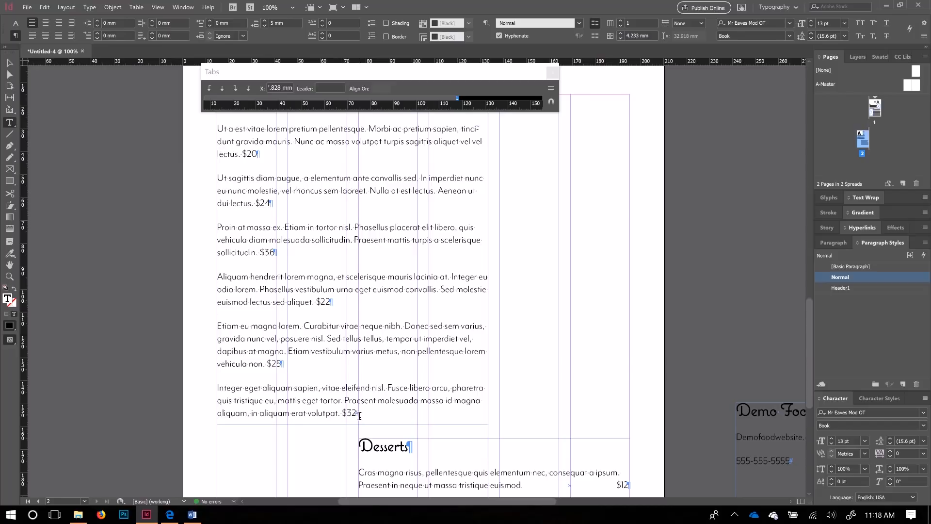
Step: Tab the $32, $25 and $22 Entrees prices out to the right tab stop
left_click(344, 412)
key("Tab")
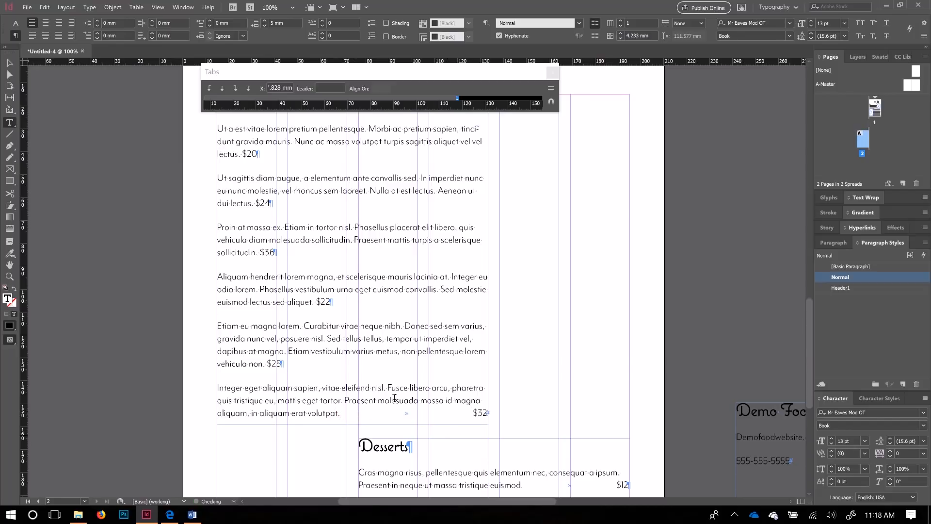
left_click(268, 364)
key("Tab")
left_click(316, 302)
key("Tab")
Step: Tab the $36, $24 and $20 Entrees prices out to the right tab stop
left_click(260, 252)
key("Tab")
left_click(255, 202)
key("Tab")
left_click(240, 153)
key("Tab")
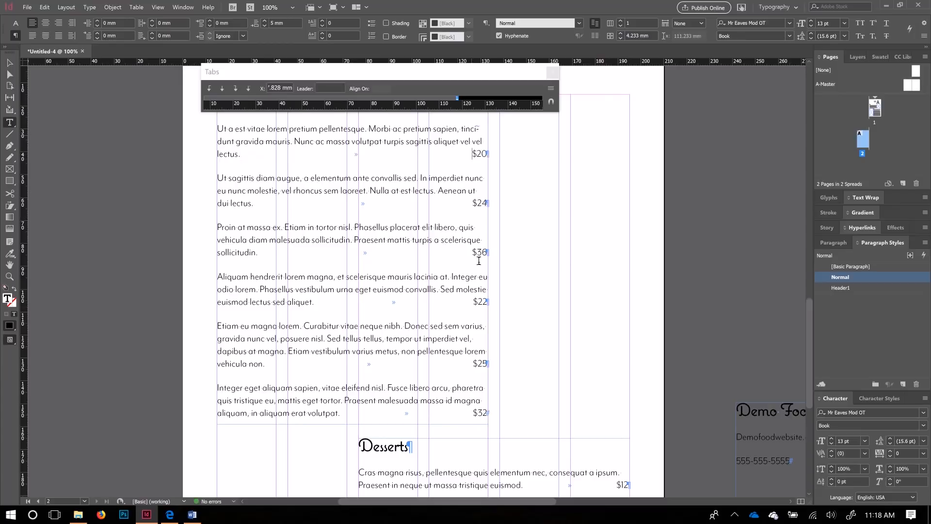
Step: Select the Entrees text frame as a whole and scroll to review the list
scroll(512, 418, "down", 3)
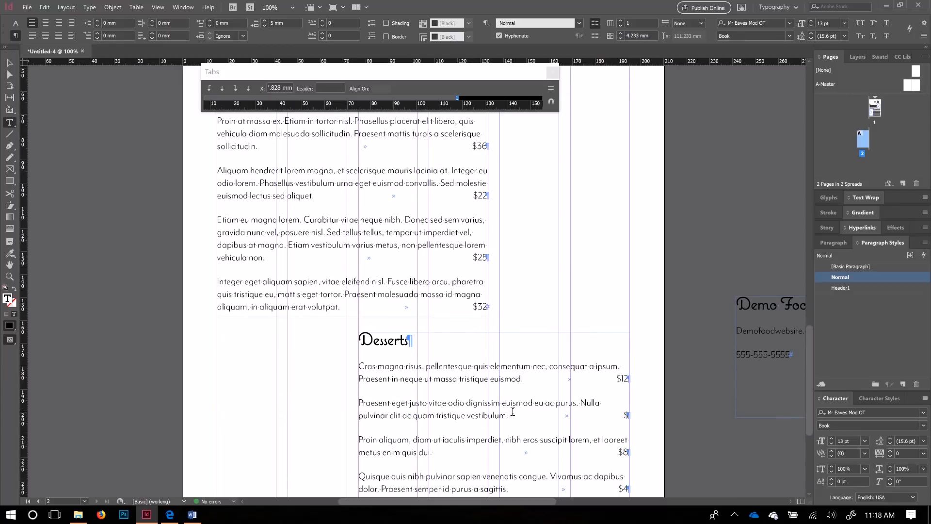
scroll(512, 418, "down", 5)
left_click(10, 63)
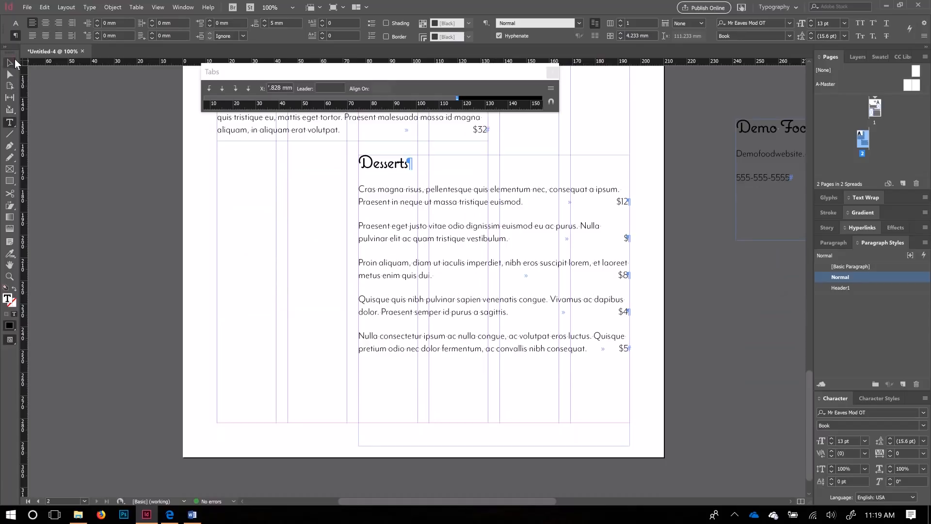
scroll(501, 359, "up", 5)
scroll(504, 360, "up", 5)
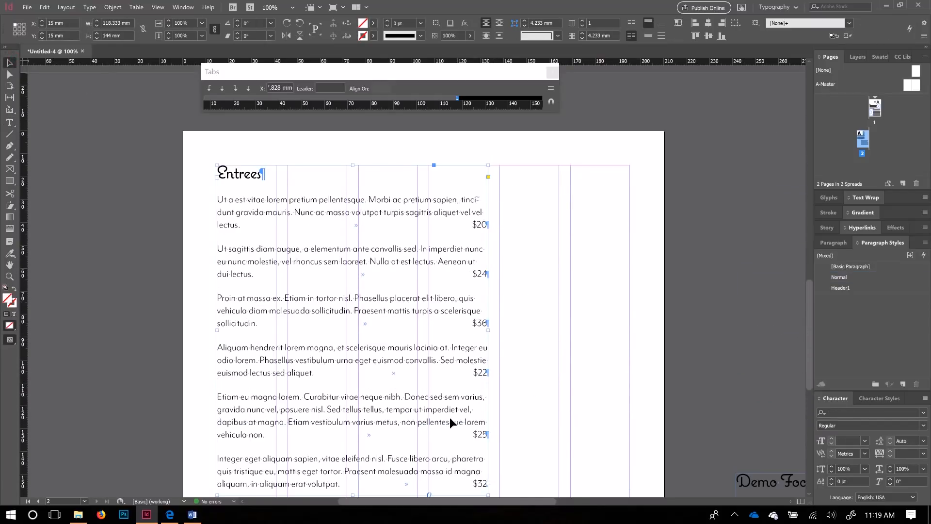
scroll(451, 422, "down", 2)
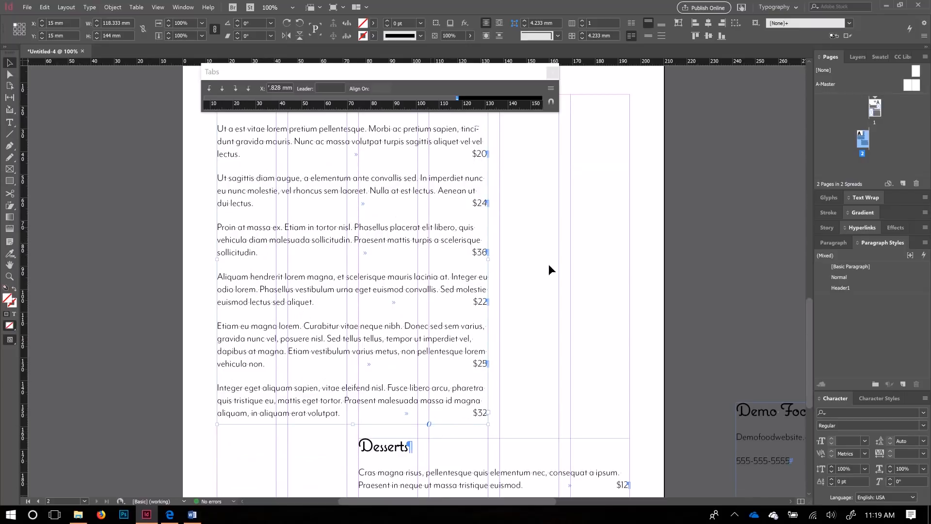
scroll(458, 355, "down", 5)
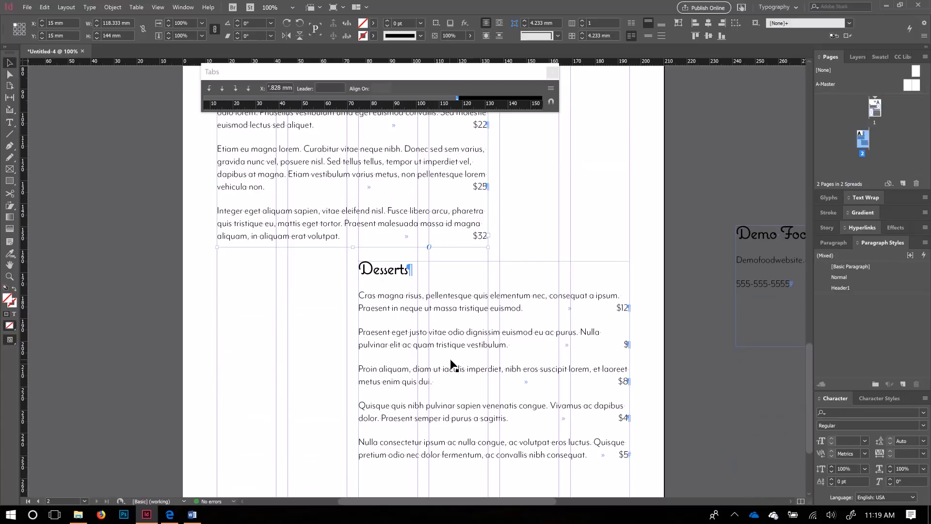
scroll(451, 364, "up", 4)
scroll(252, 168, "up", 2)
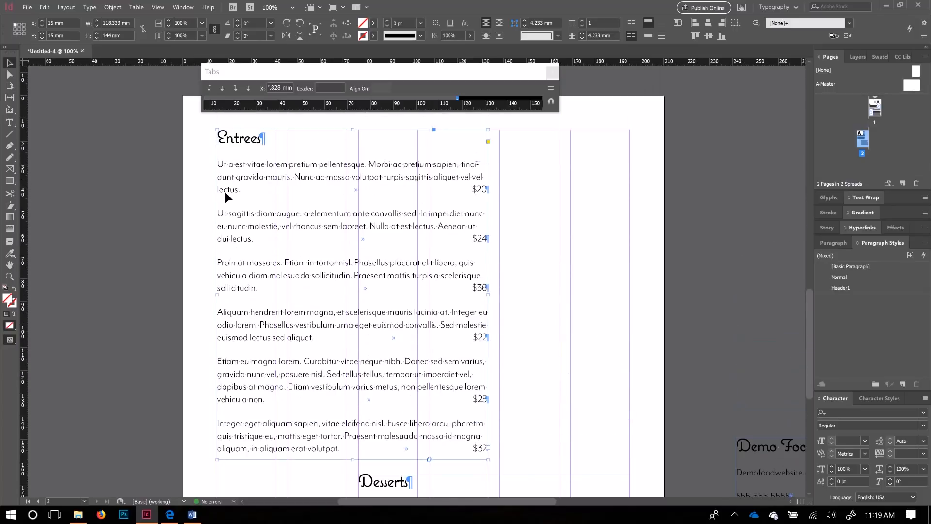
Step: Remove the words 'pretium sapien' from the first Entrees description so it fits two lines
double_click(240, 190)
left_click_drag(240, 190, 217, 190)
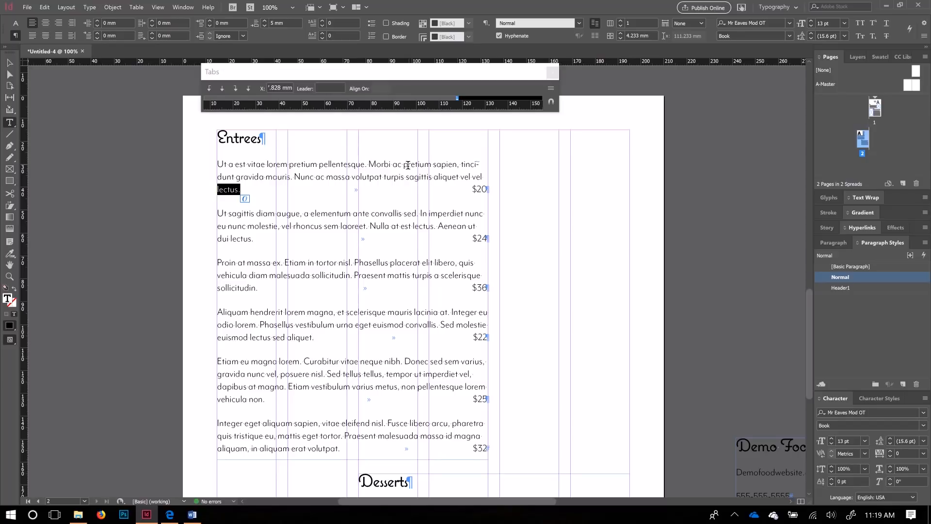
left_click_drag(404, 165, 456, 164)
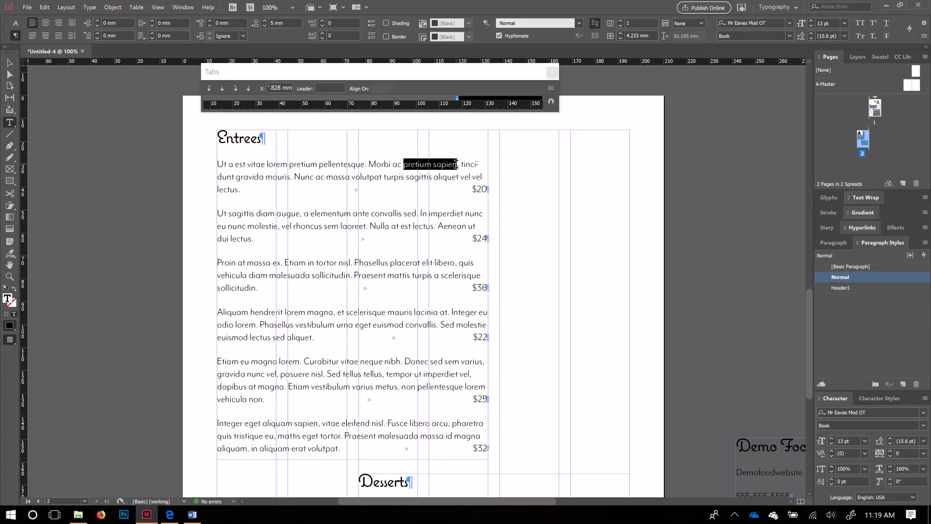
key("BackSpace")
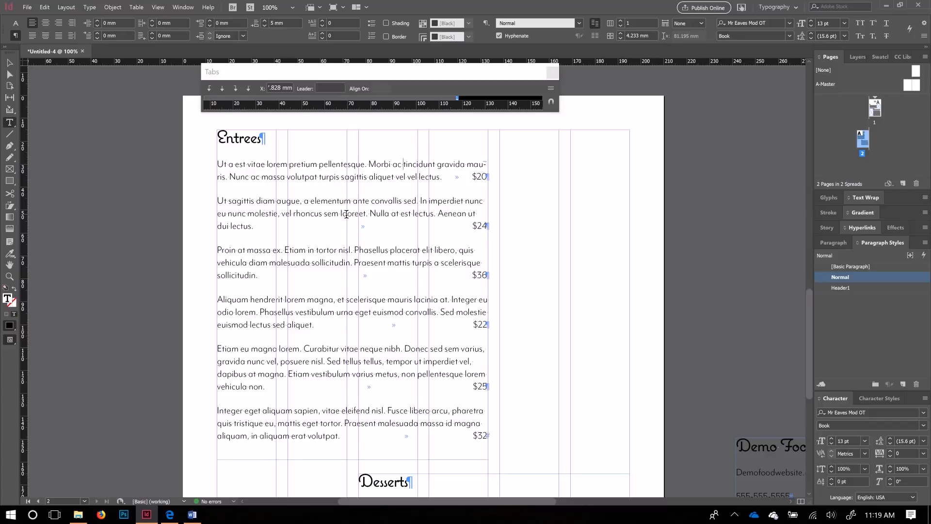
scroll(518, 313, "down", 3)
scroll(518, 314, "up", 3)
Step: Briefly widen the Entrees frame, then return it to its original width
left_click(10, 62)
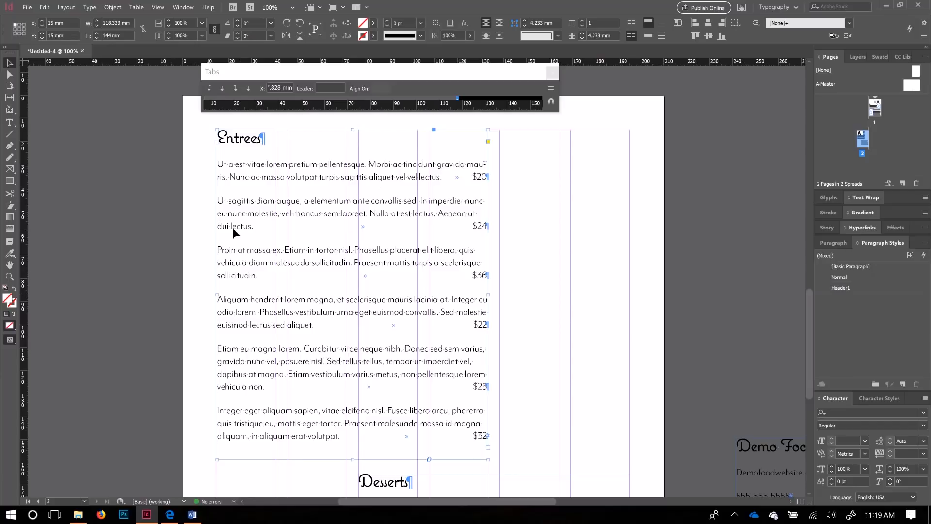
left_click_drag(488, 295, 500, 295)
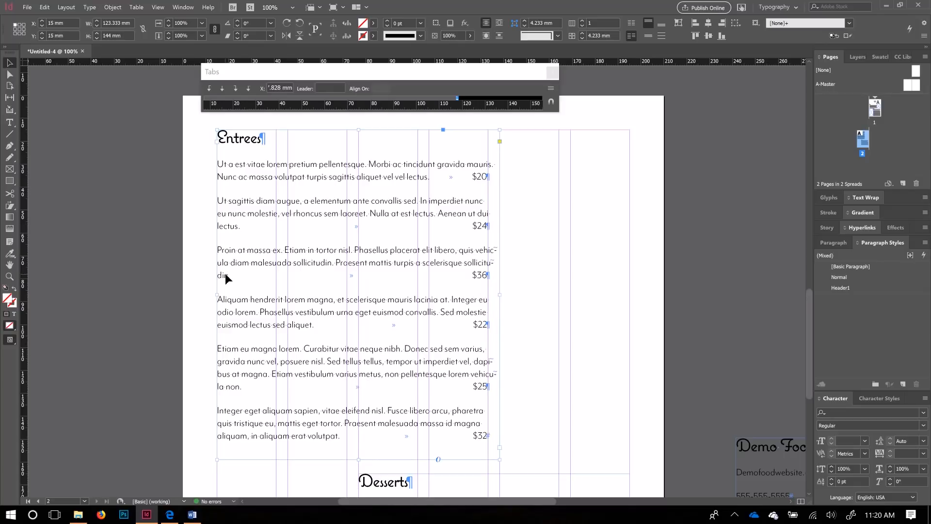
left_click_drag(500, 295, 488, 296)
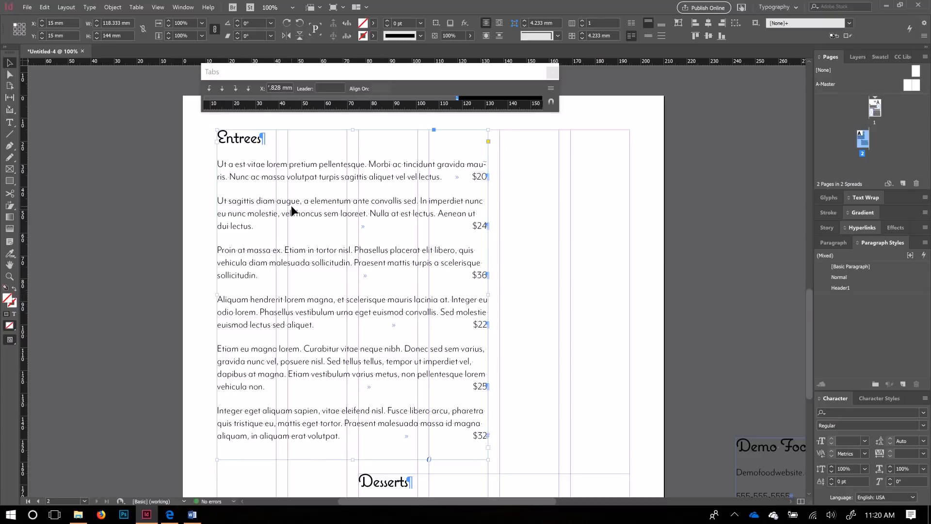
Step: Delete 'sem laoreet' from the second entree and the surplus ending of the third
double_click(375, 213)
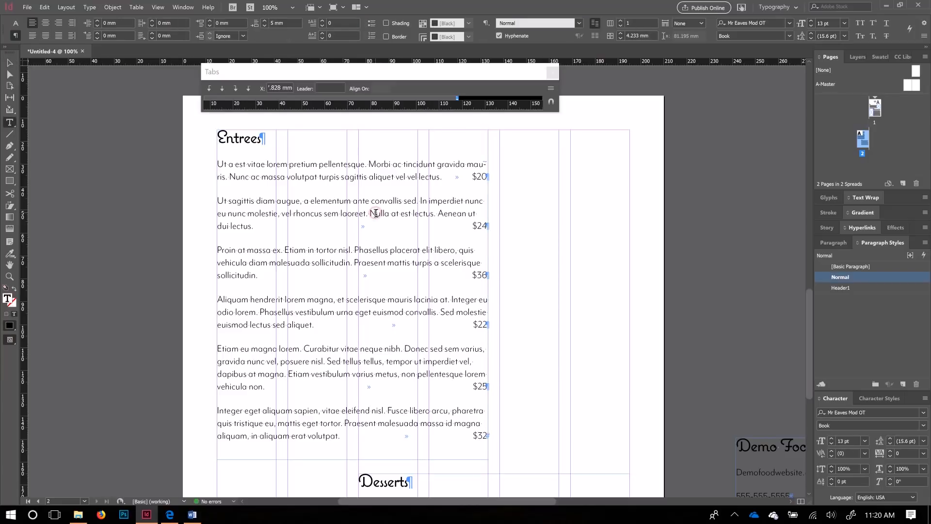
left_click_drag(366, 214, 326, 214)
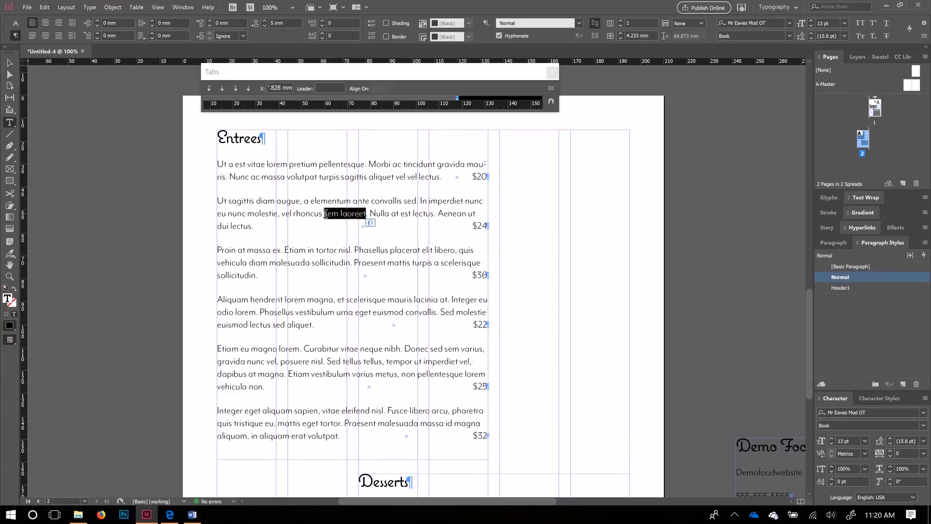
key("BackSpace")
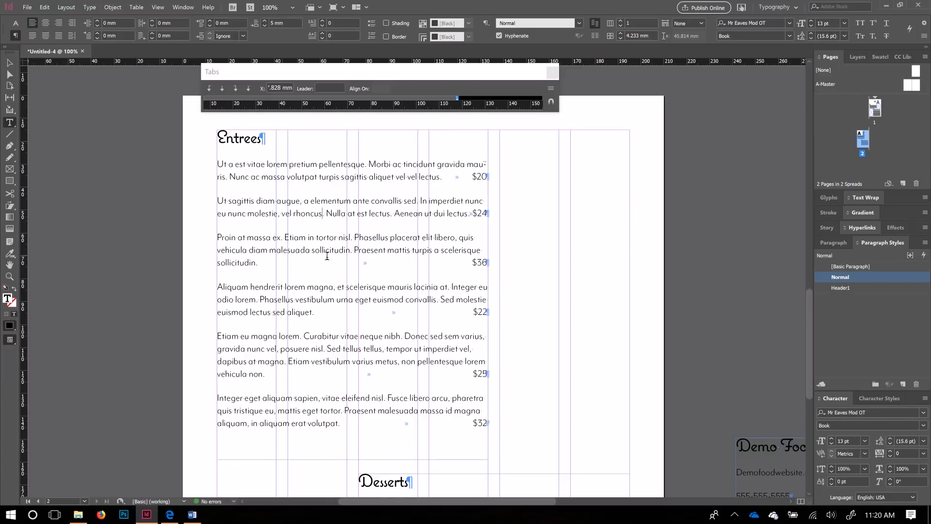
left_click_drag(350, 251, 269, 252)
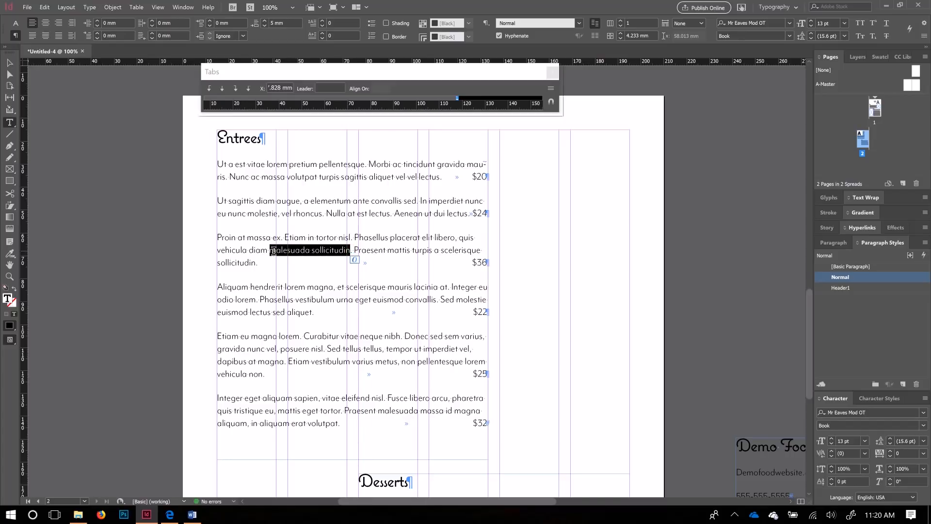
key("BackSpace")
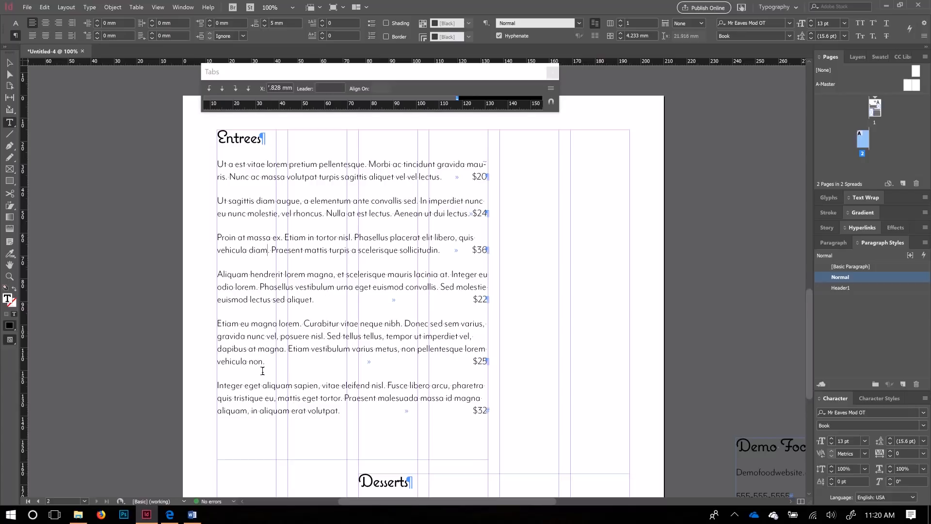
Step: Remove 'varius metus' and 'vestibulum' from the fifth Entrees description, leaving $25 at the right
left_click_drag(354, 349, 399, 350)
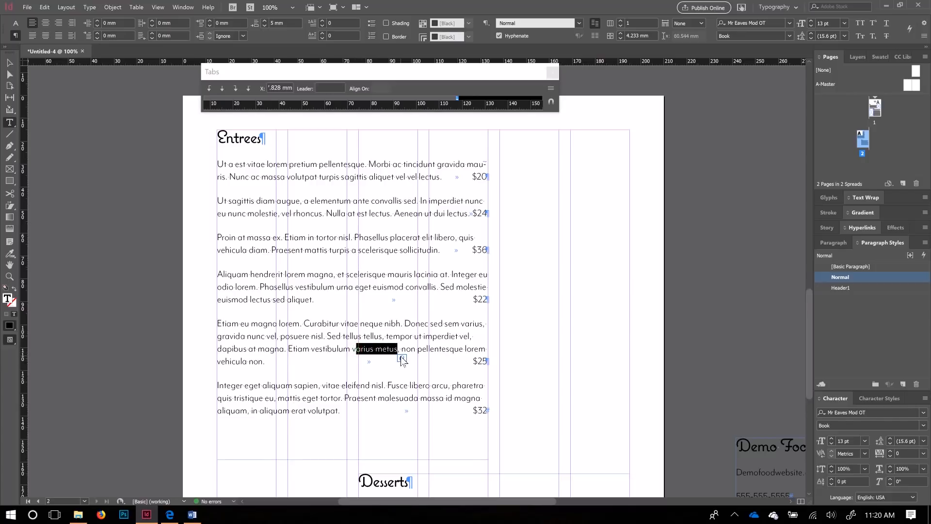
key("BackSpace")
key("BackSpace")
key("BackSpace")
key("BackSpace")
key("BackSpace")
key("BackSpace")
key("BackSpace")
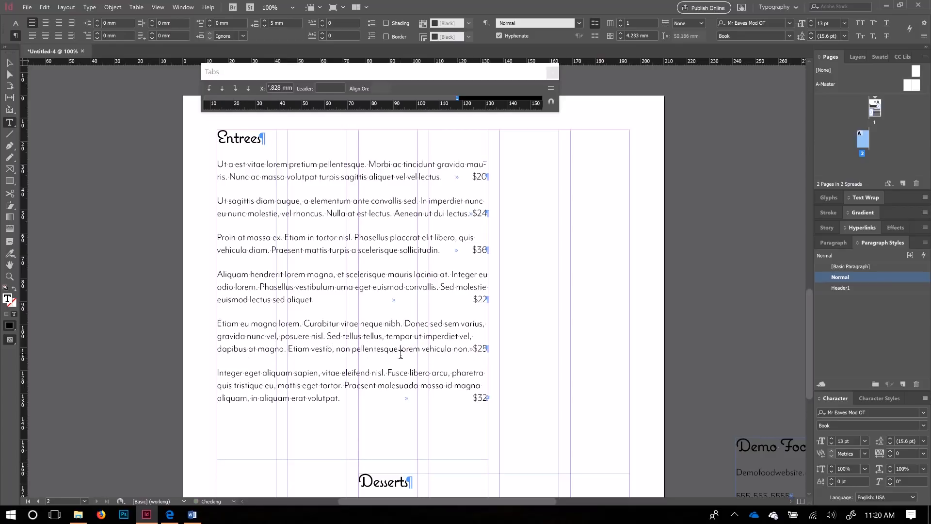
key("BackSpace")
key("BackSpace")
key("BackSpace")
key("BackSpace")
key("BackSpace")
key("BackSpace")
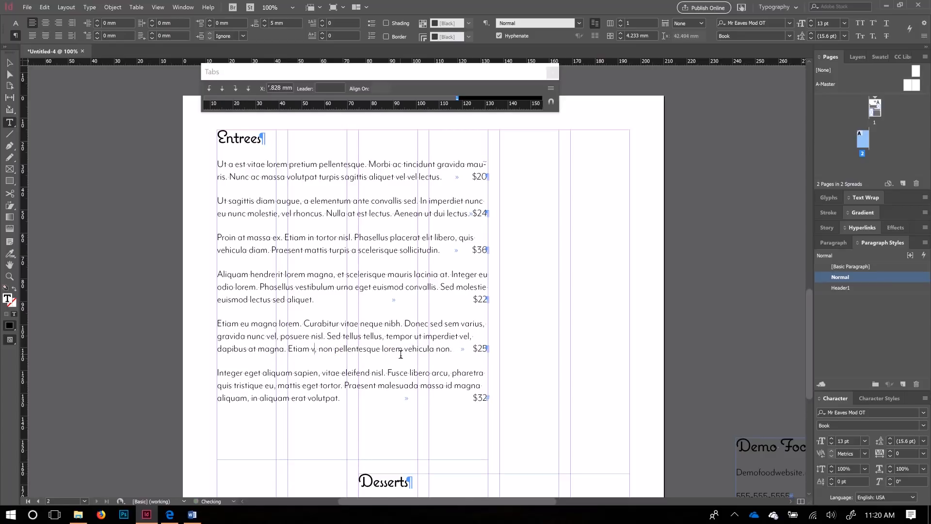
key("BackSpace")
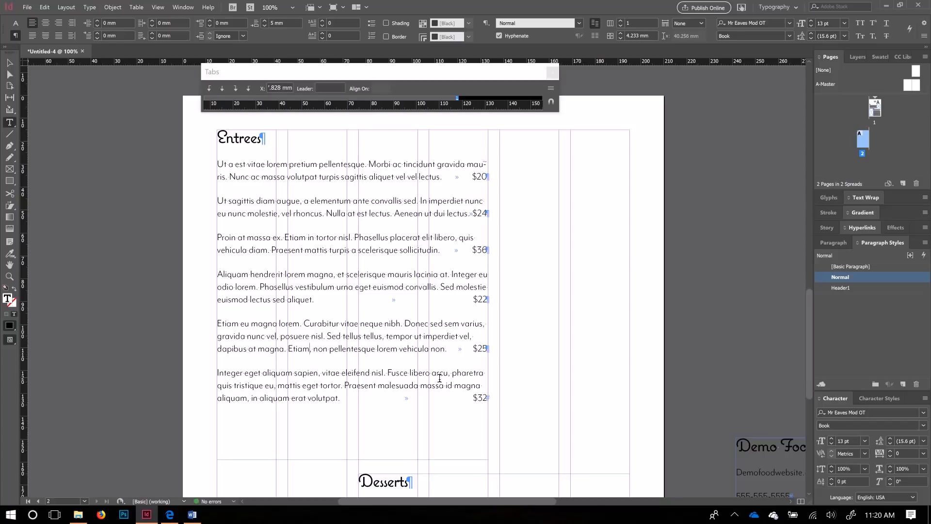
Step: Scroll to page 1 and delete 'at tempus nunc' from the first Salad description
scroll(460, 396, "down", 10)
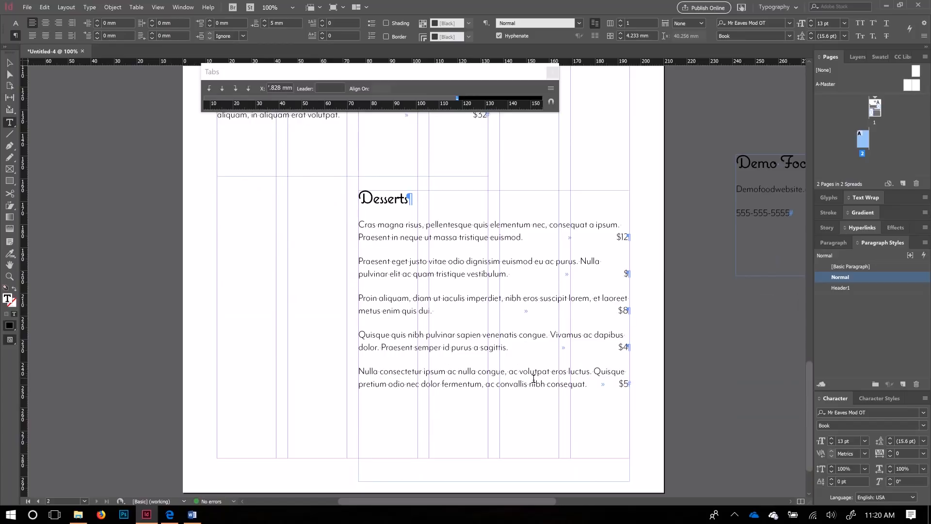
scroll(534, 349, "up", 13)
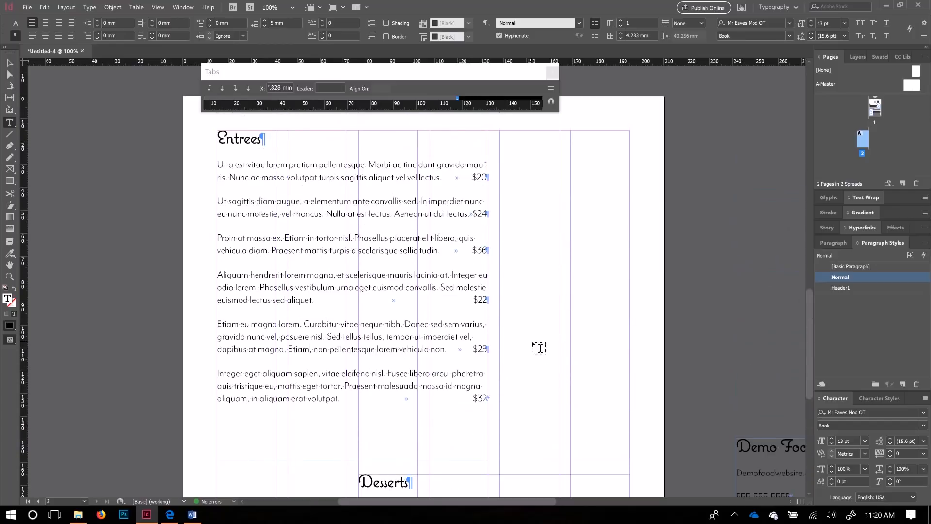
left_click_drag(465, 503, 510, 498)
scroll(573, 376, "up", 12)
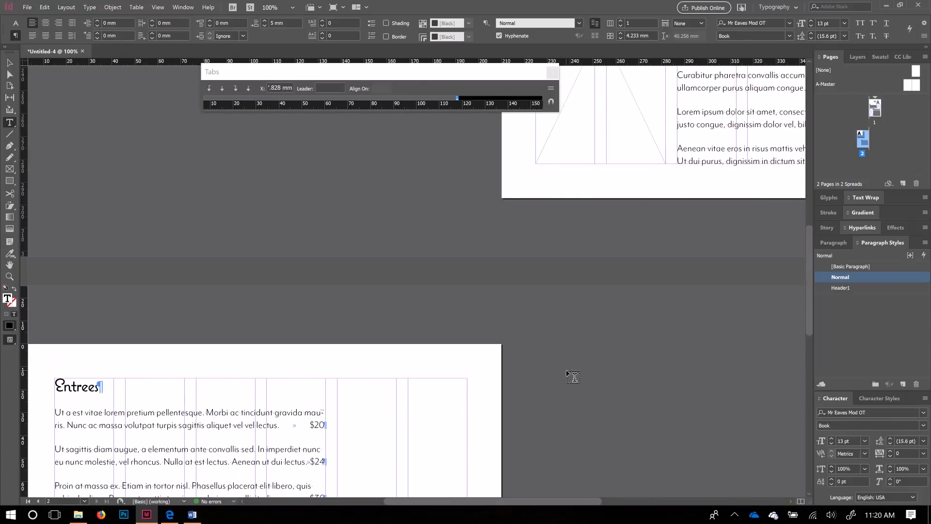
left_click_drag(557, 501, 624, 500)
scroll(628, 400, "up", 3)
scroll(631, 400, "up", 2)
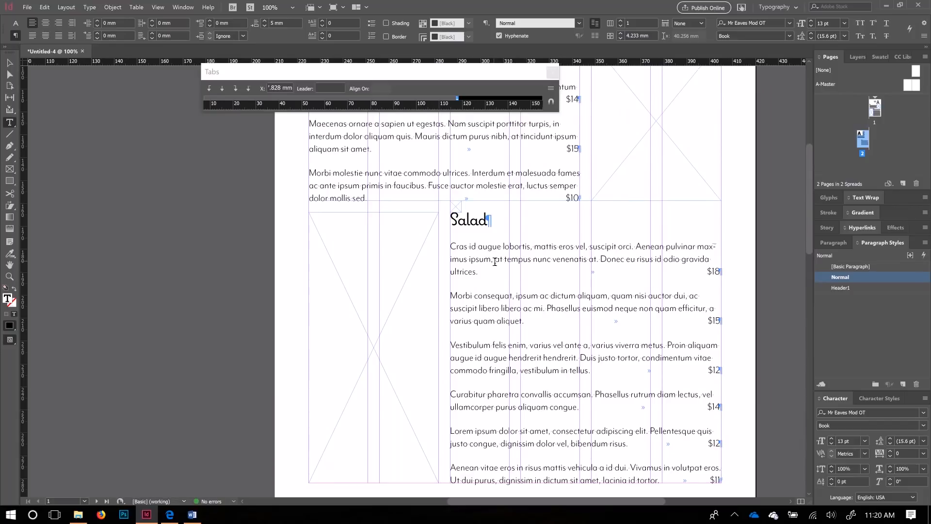
left_click_drag(496, 262, 552, 263)
key("BackSpace")
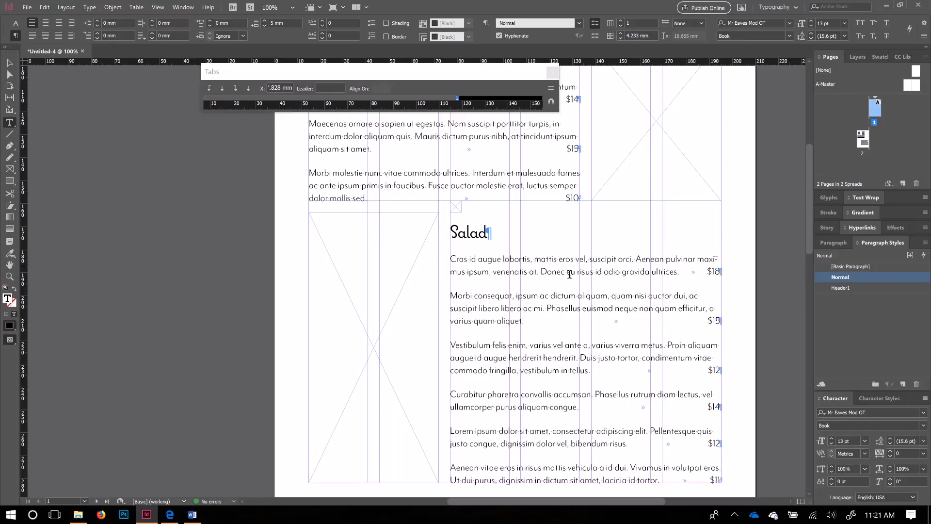
Step: Delete 'primis in faucibus' and 'ipsum' from the third Soups item so $10 rejoins its line
scroll(619, 327, "down", 3)
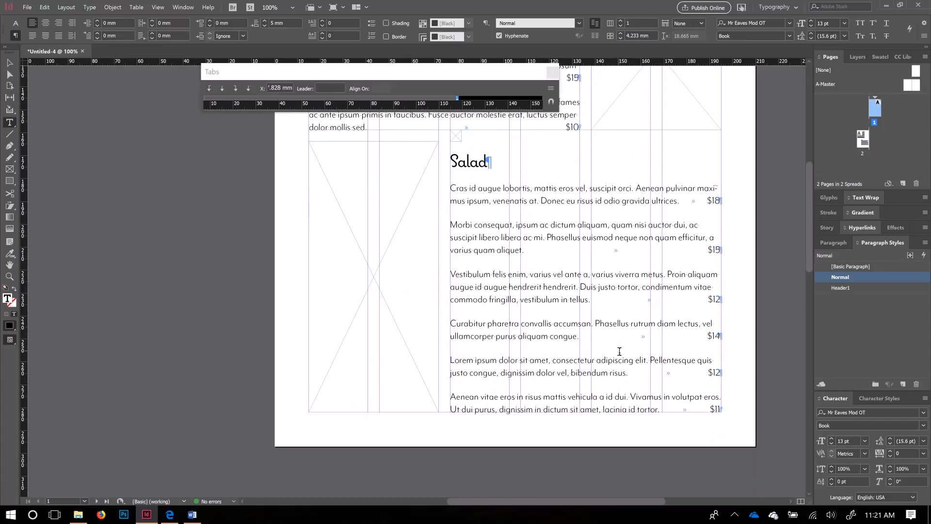
scroll(620, 351, "up", 2)
scroll(619, 351, "up", 6)
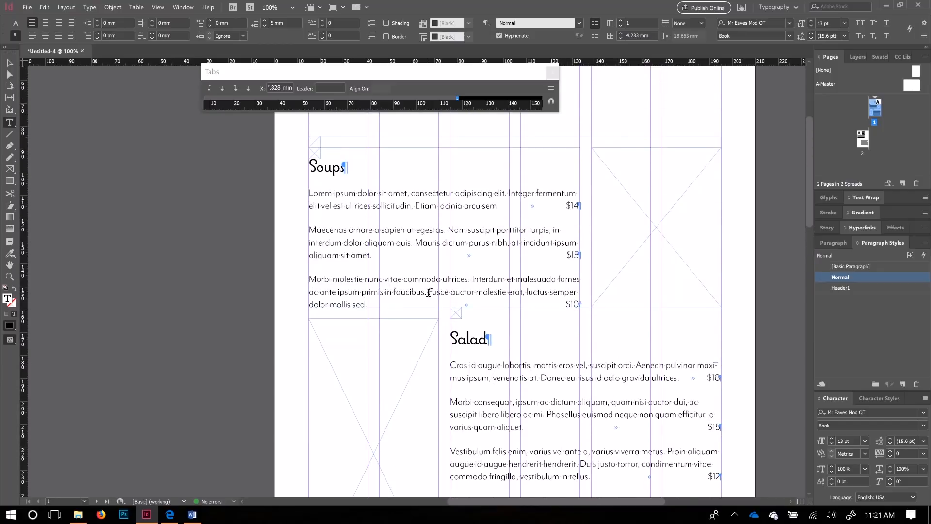
left_click_drag(425, 292, 364, 286)
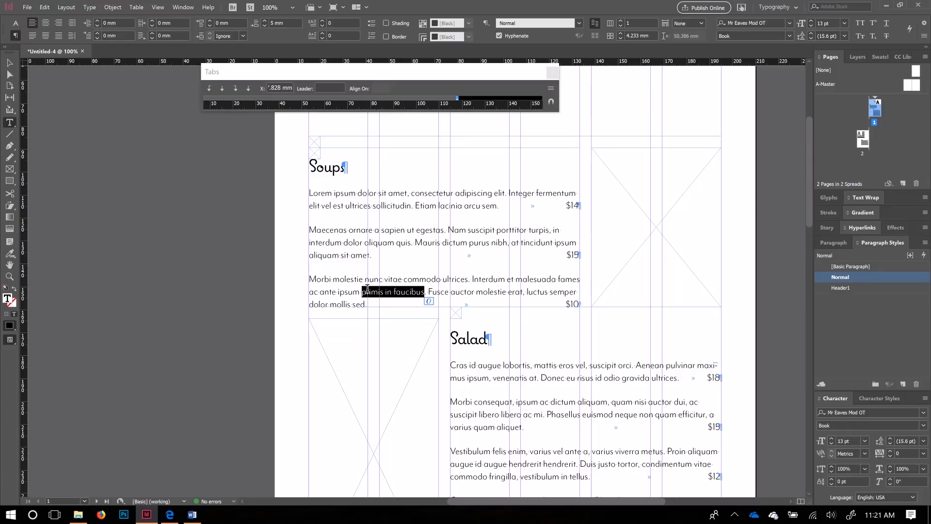
key("BackSpace")
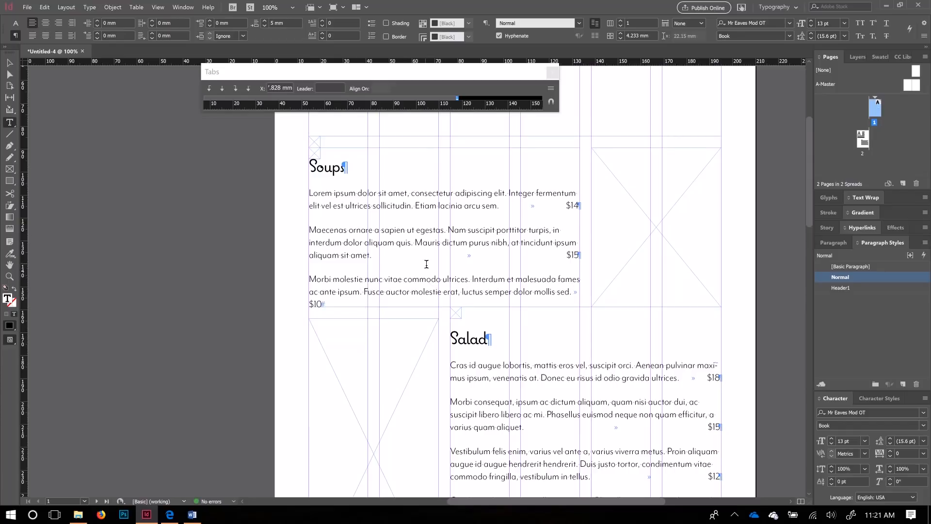
double_click(357, 291)
key("BackSpace")
key("BackSpace")
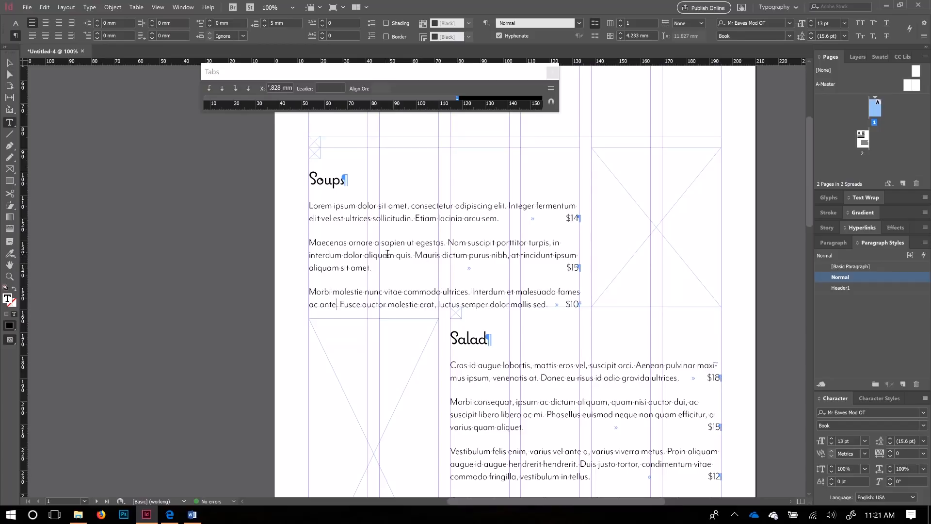
Step: Remove 'interdum dolor aliquam quis' from the second Soups item so $15 fits on line two
left_click_drag(413, 256, 344, 250)
key("BackSpace")
key("BackSpace")
key("BackSpace")
key("BackSpace")
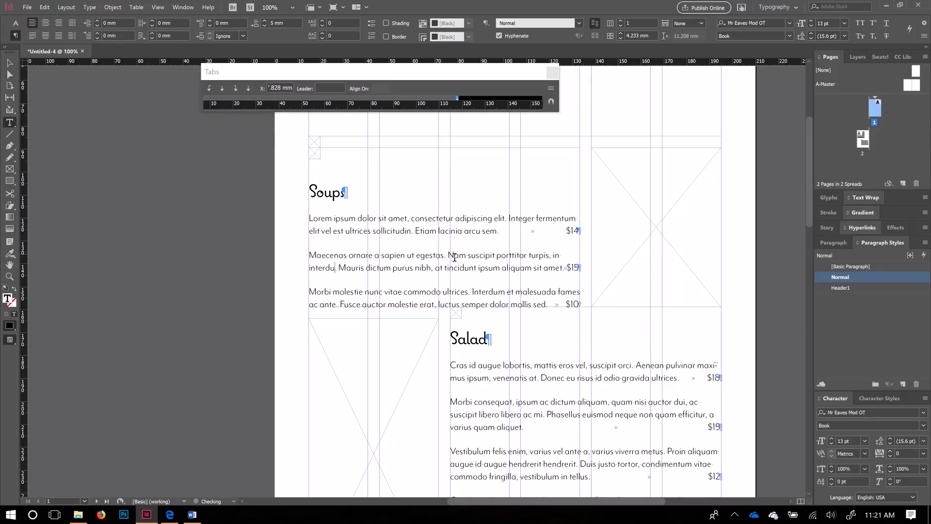
key("BackSpace")
key("BackSpace")
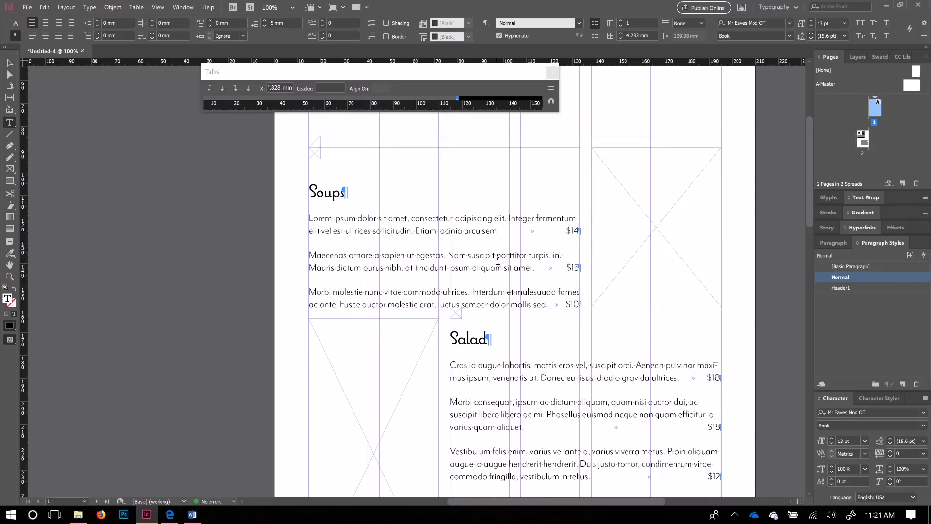
scroll(502, 320, "down", 3)
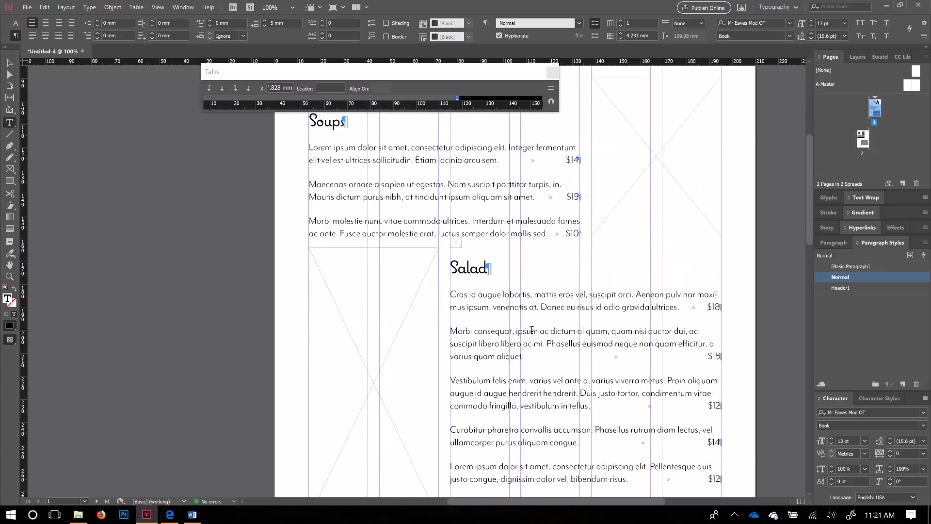
left_click(718, 260)
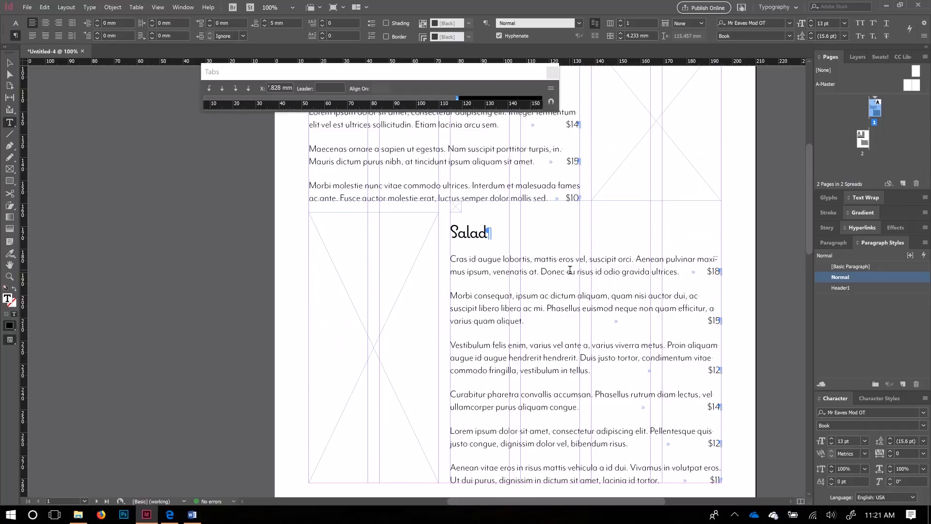
Step: Turn off Hyphenate for the first Salad paragraph so 'maximus' is no longer broken
triple_click(570, 271)
left_click(570, 271)
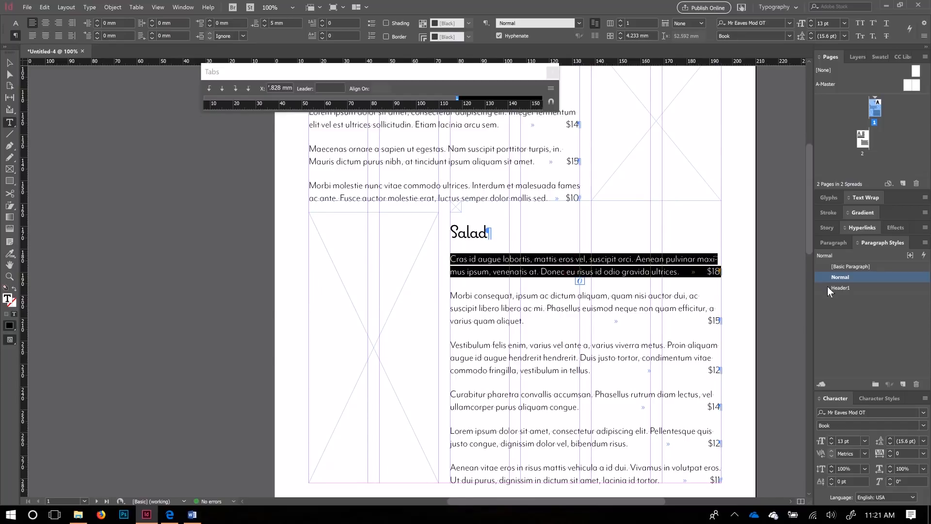
left_click(836, 240)
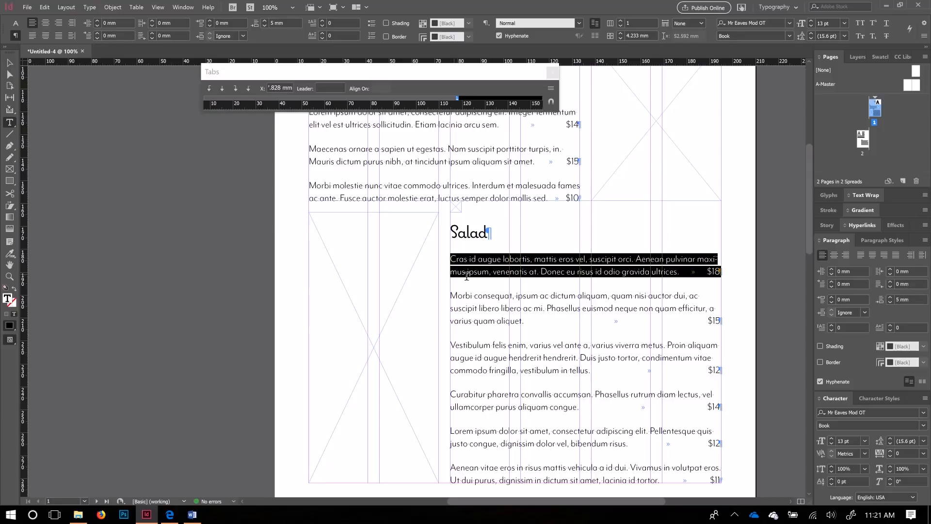
left_click(820, 382)
left_click(820, 381)
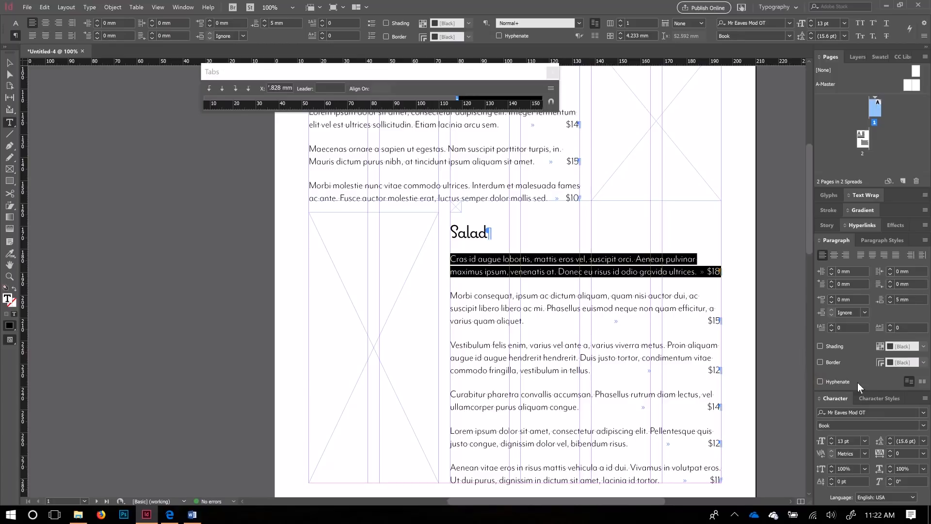
Step: Redefine the Normal paragraph style from this paragraph, clearing its override
left_click(880, 241)
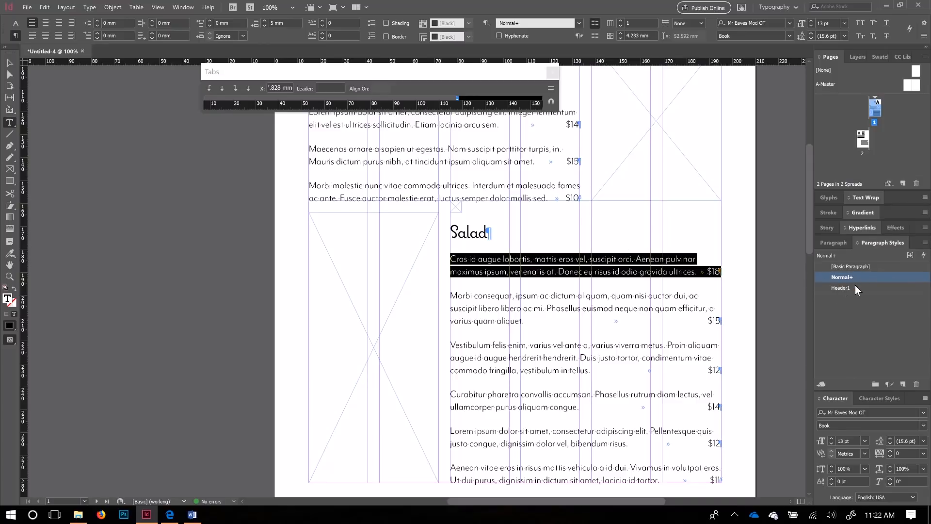
right_click(865, 278)
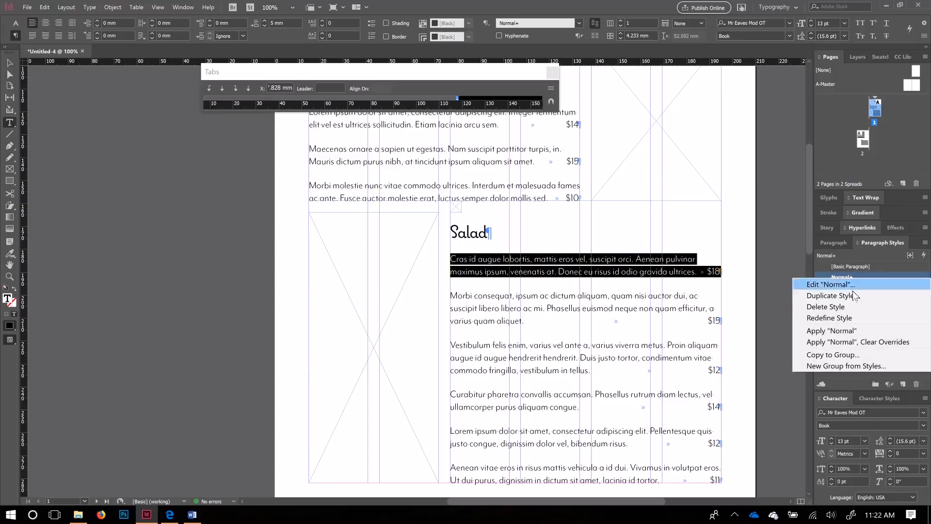
left_click(850, 319)
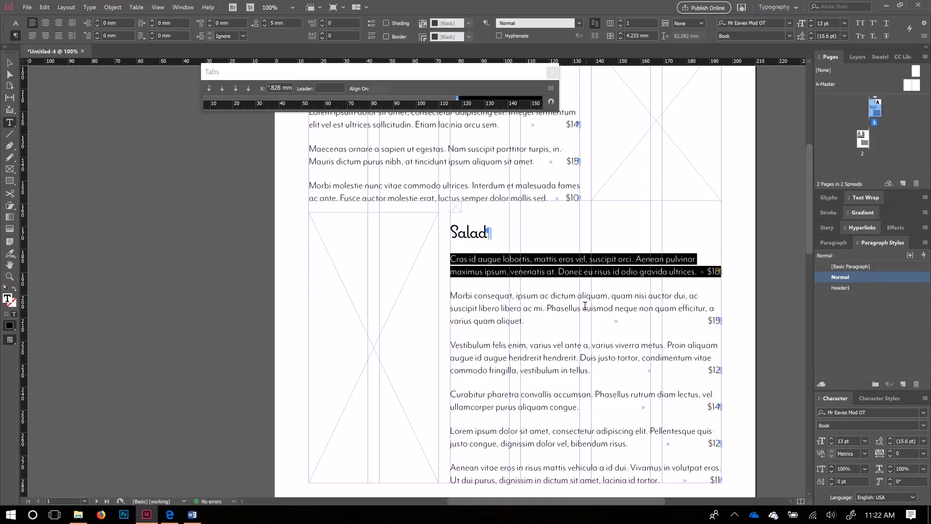
Step: Scroll from the Desserts list back to page 1's Soups and Salad section and exit text editing
scroll(543, 323, "down", 3)
scroll(541, 330, "up", 4)
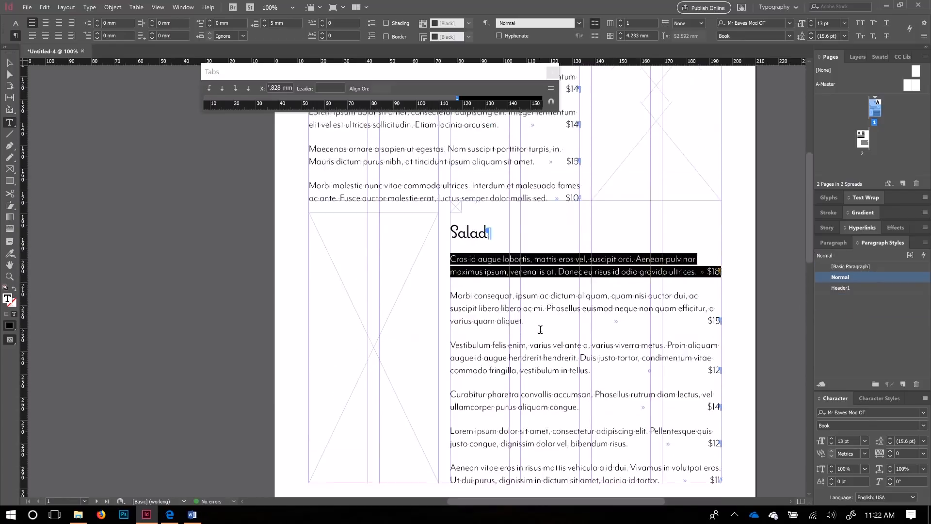
scroll(349, 315, "down", 12)
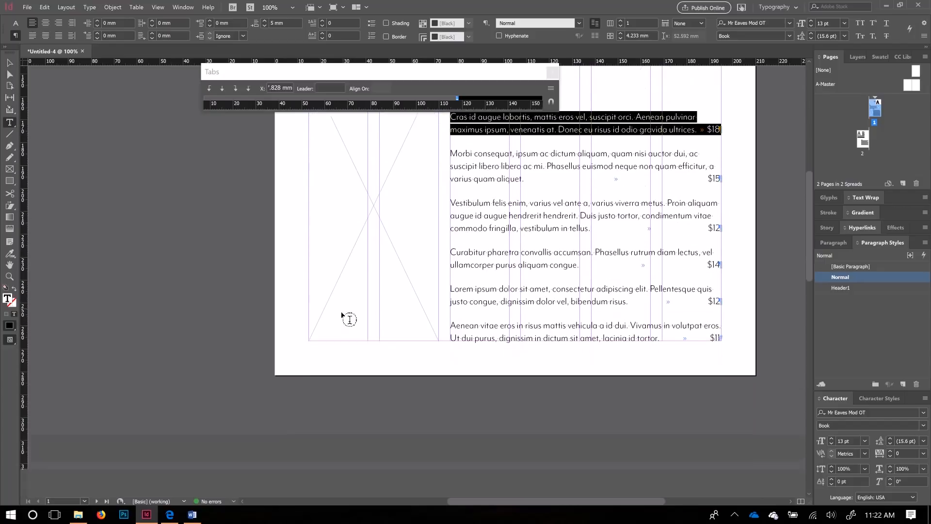
left_click_drag(503, 500, 399, 500)
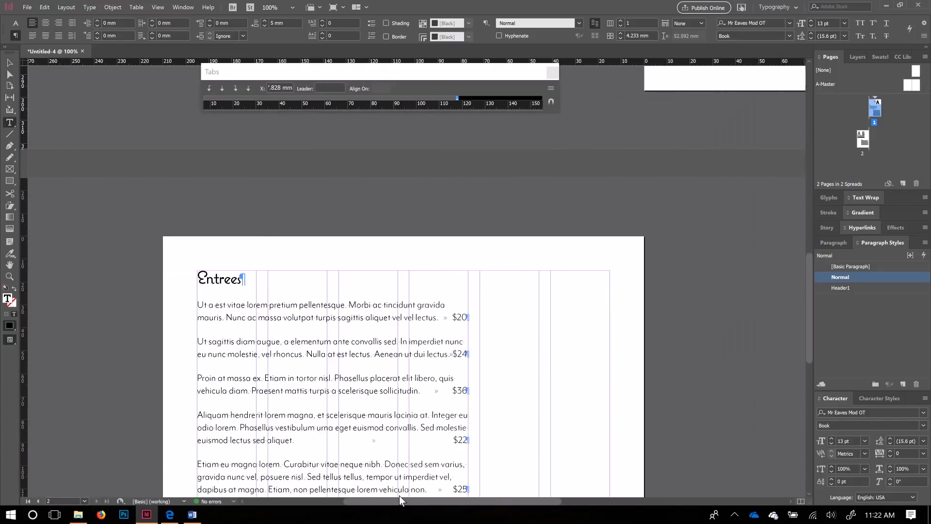
scroll(364, 364, "down", 10)
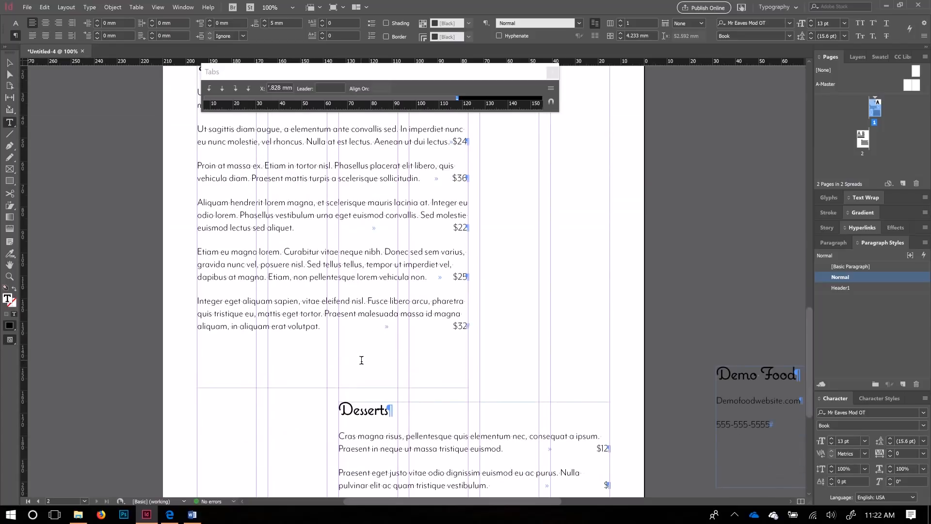
scroll(361, 360, "down", 5)
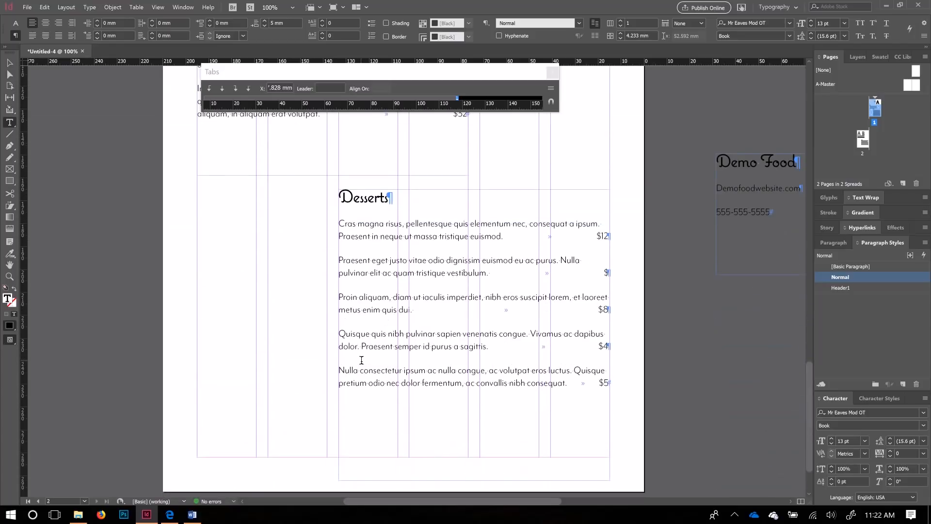
scroll(511, 338, "up", 1)
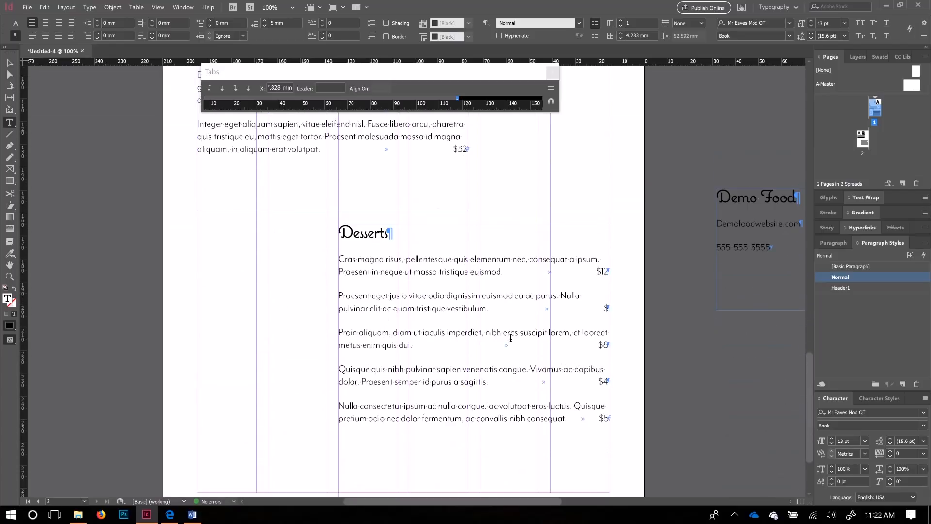
scroll(510, 339, "up", 20)
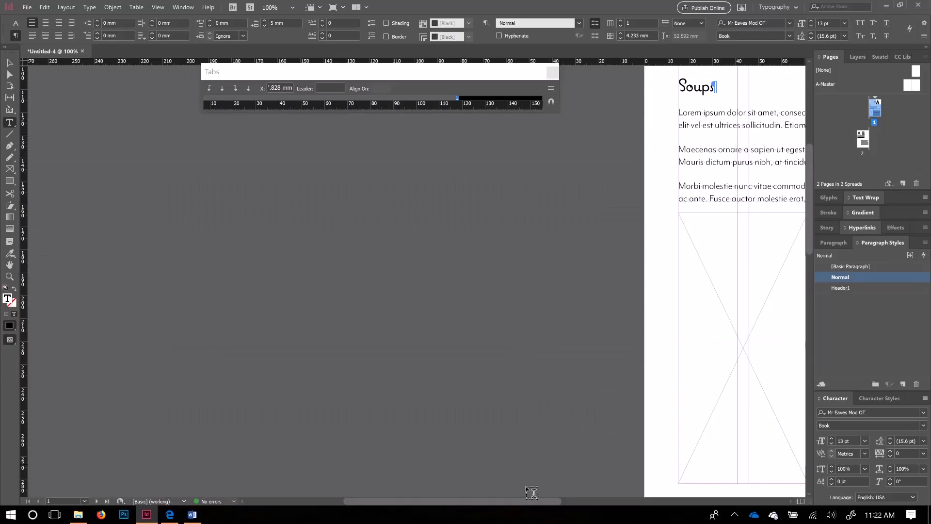
left_click_drag(502, 500, 609, 501)
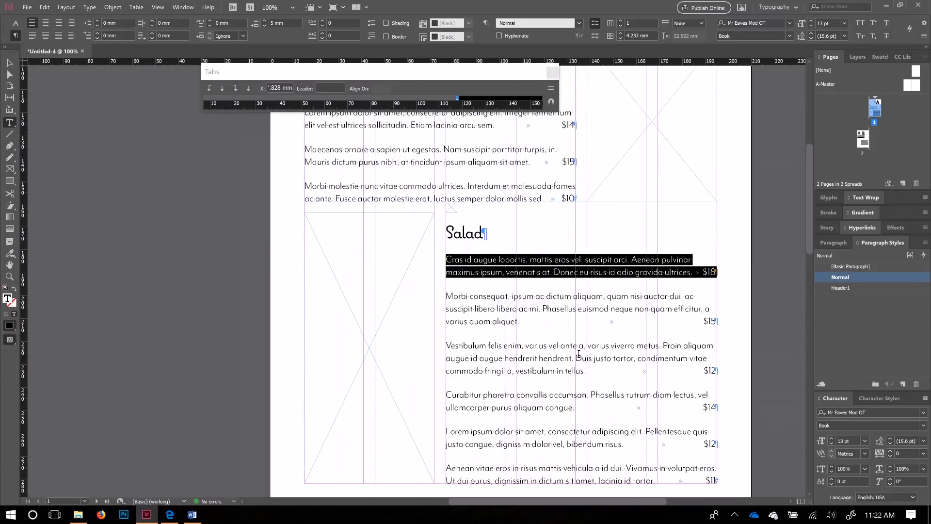
scroll(579, 355, "up", 3)
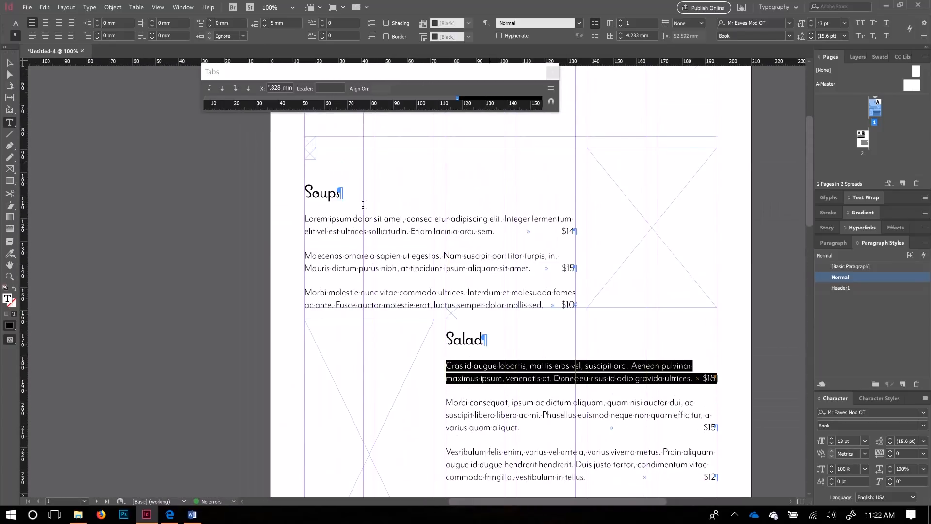
left_click(9, 63)
Step: Lower the top edge of the image frame slightly
left_click(461, 331)
scroll(509, 321, "down", 1)
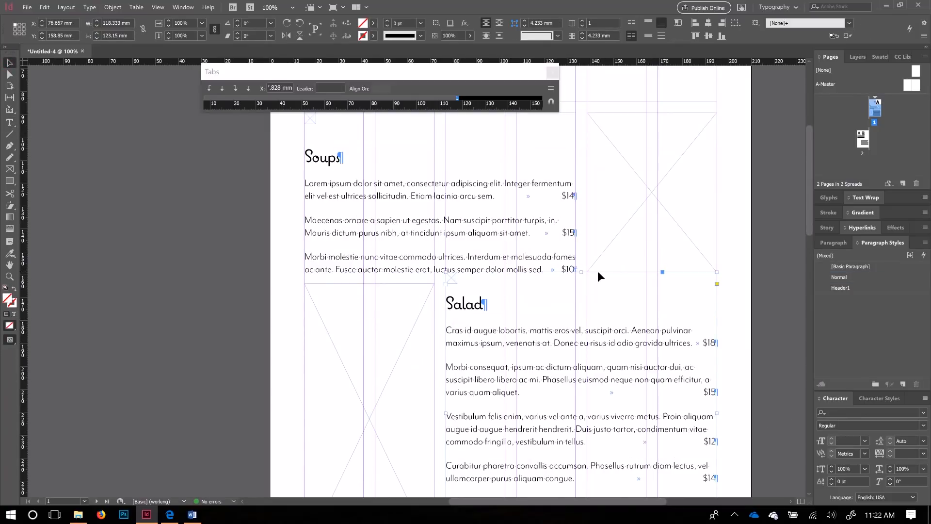
mouse_move(583, 273)
left_mouse_down()
mouse_move(574, 284)
mouse_move(576, 266)
left_mouse_up()
Step: Nudge the small placeholder frame near the Salad heading down, then slightly back up
left_click_drag(455, 288, 456, 298)
key("Down")
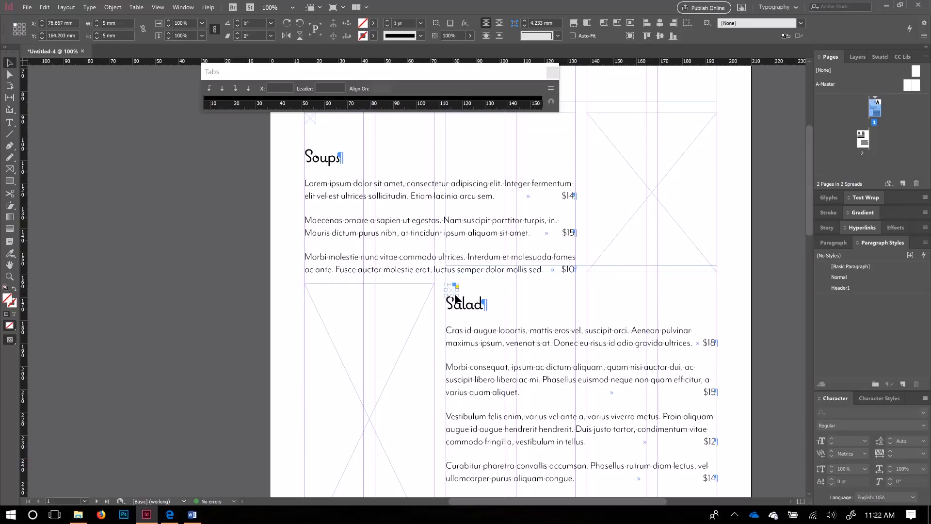
scroll(503, 295, "down", 2)
scroll(464, 309, "up", 4)
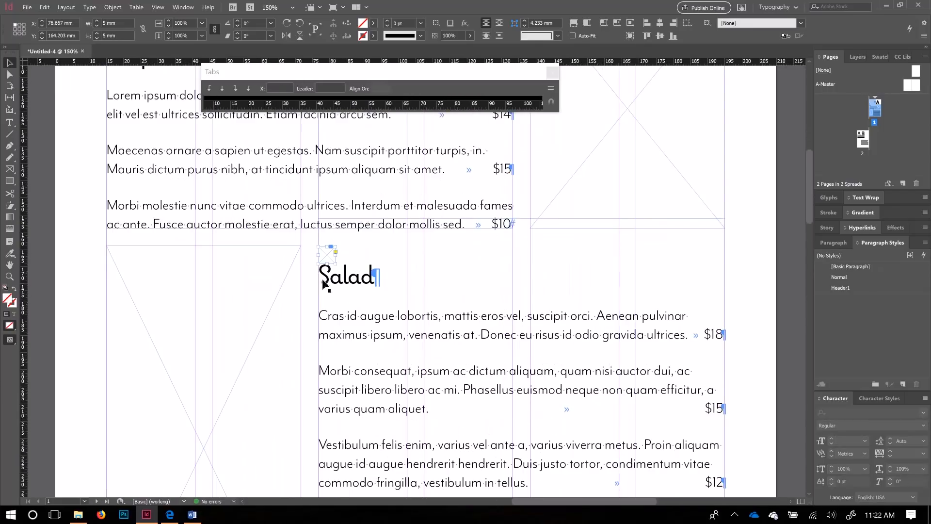
scroll(322, 284, "up", 4)
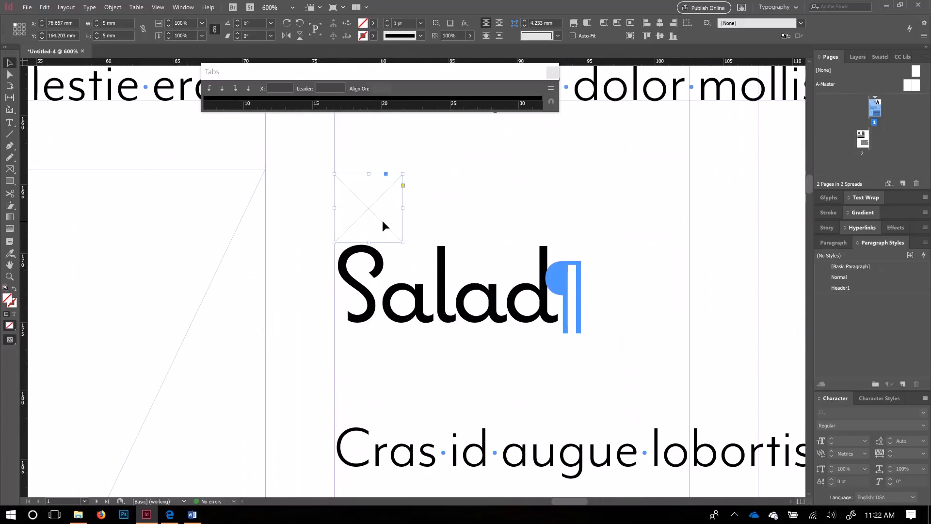
key("Down")
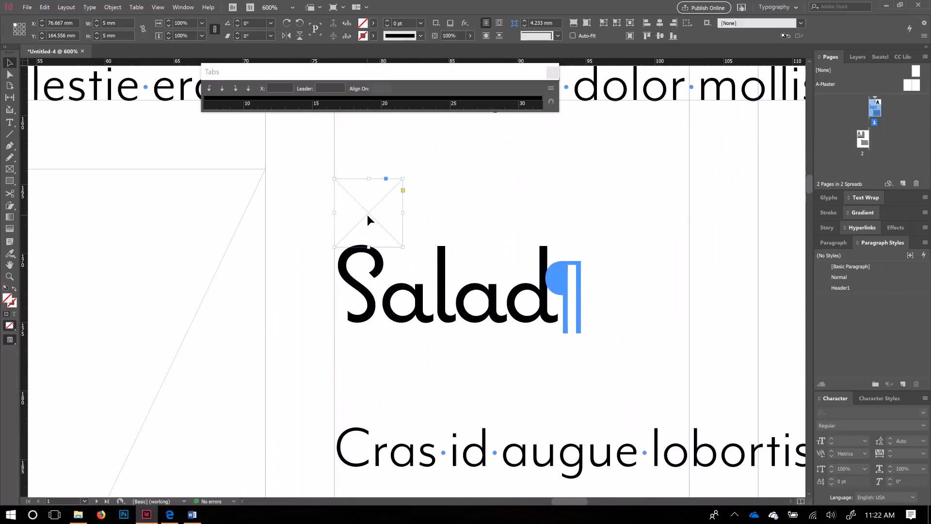
left_click_drag(368, 215, 366, 211)
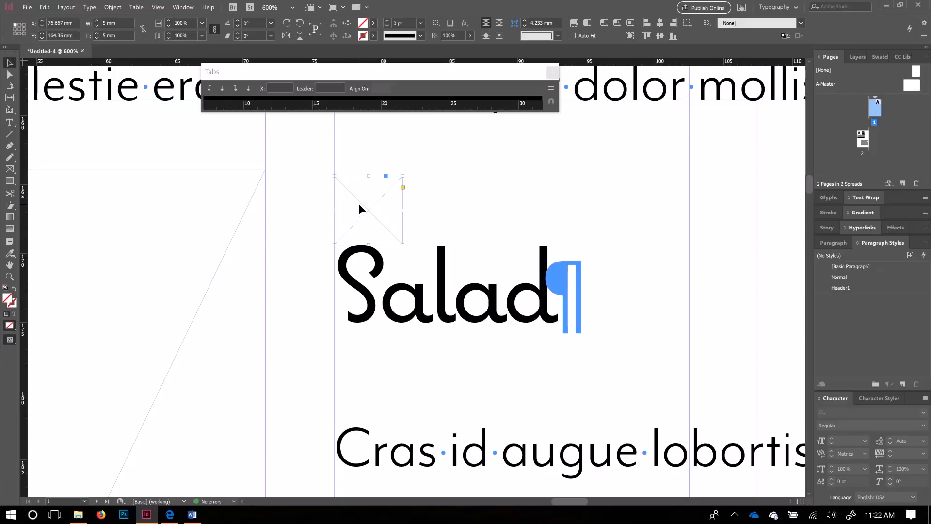
Step: Lower the Salad text frame's top and align the left image frame's top with it
scroll(440, 270, "down", 2)
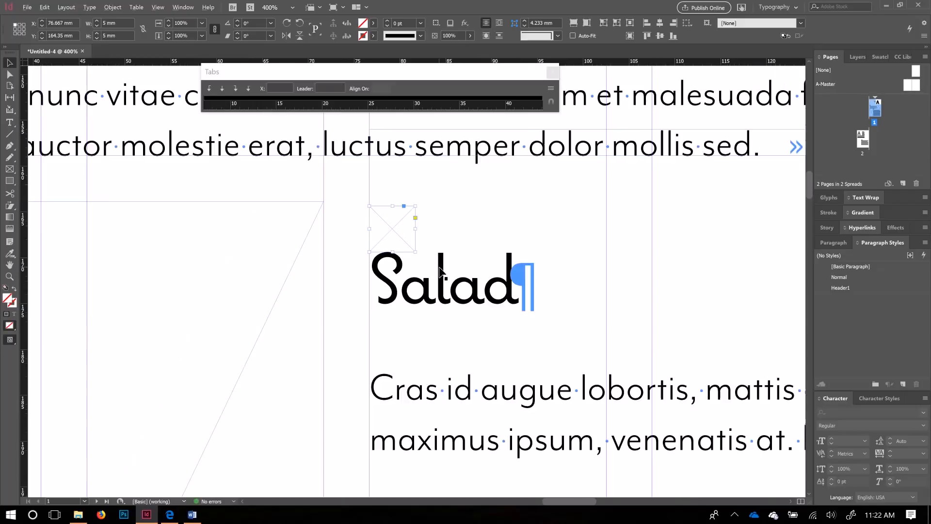
scroll(440, 271, "down", 2)
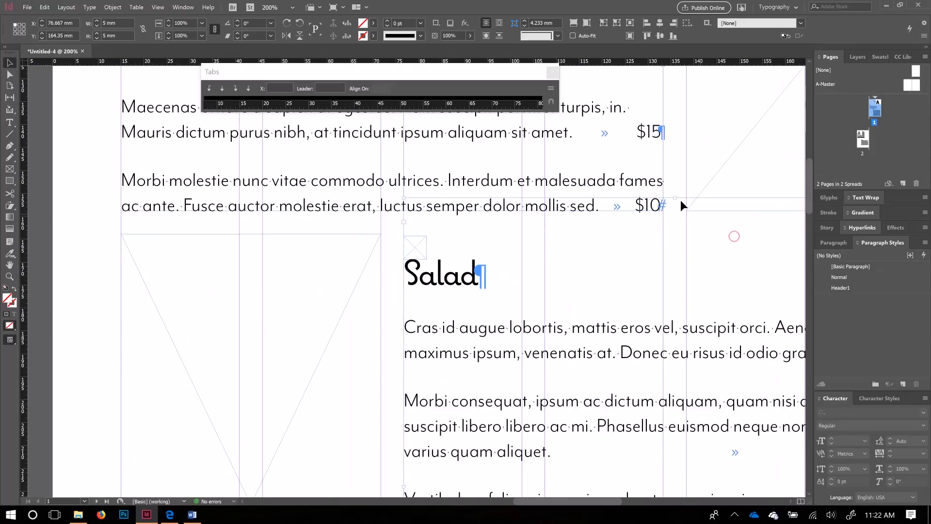
left_click(679, 198)
left_click_drag(677, 196, 423, 237)
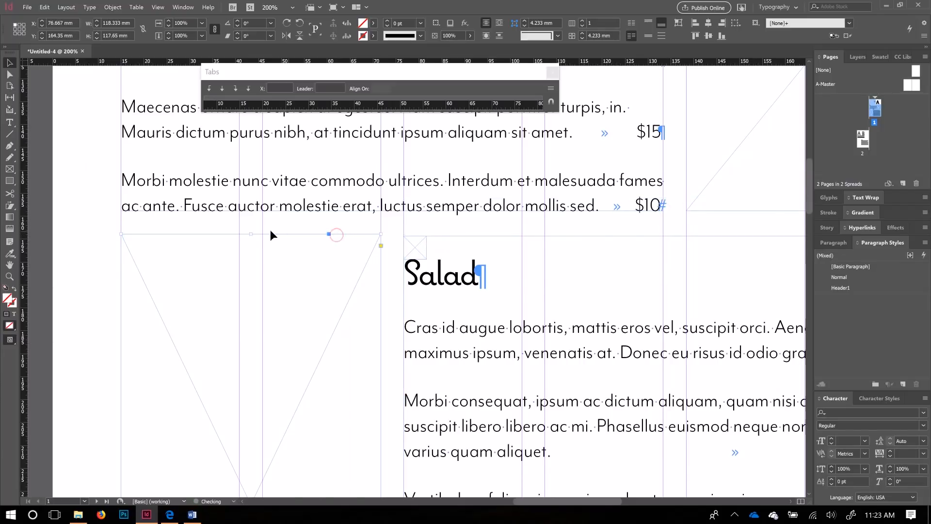
left_click(248, 233)
left_click_drag(249, 233, 412, 236)
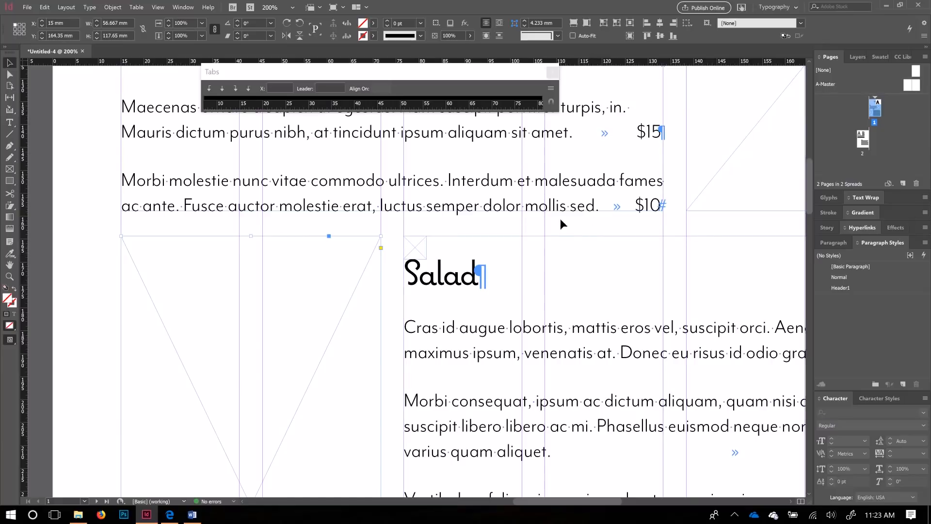
Step: Move the small frame up to sit just above the Salad heading
key("space")
left_click_drag(690, 231, 443, 262)
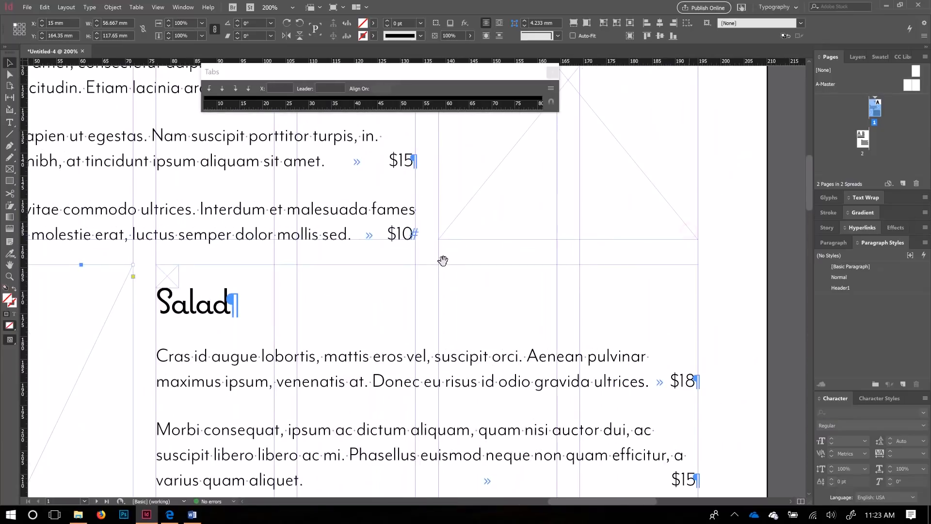
scroll(474, 260, "down", 2)
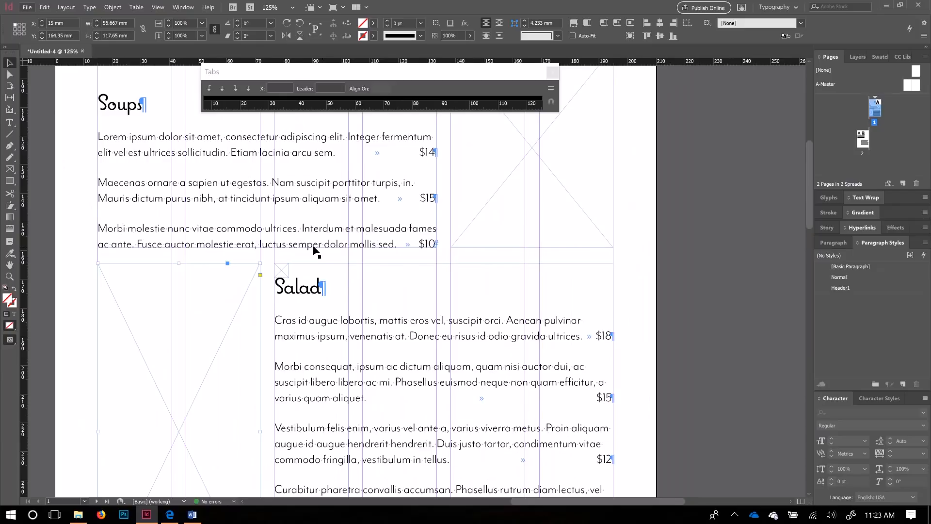
left_click(283, 272)
left_click_drag(283, 272, 284, 262)
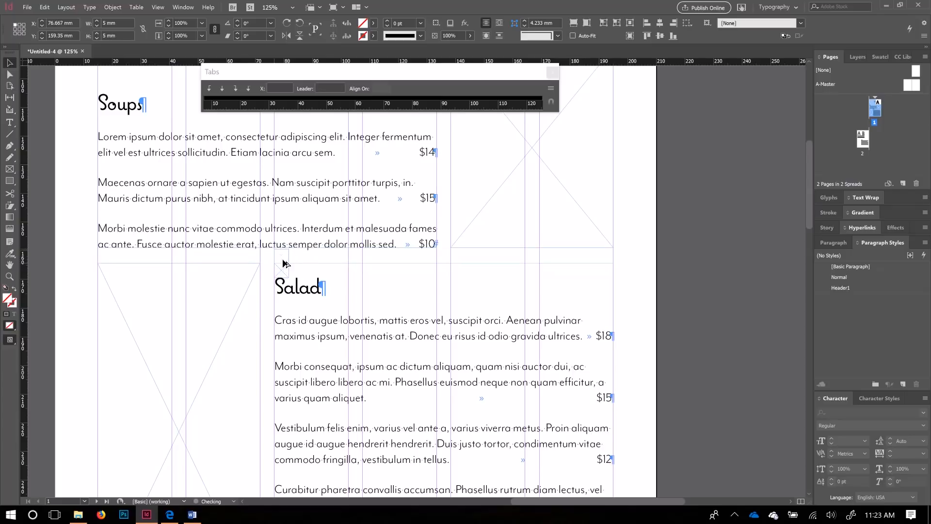
Step: Shift the Soups text frame down and lower its top edge below the small 5 × 5 mm frame
left_click(319, 241)
scroll(318, 245, "down", 1)
scroll(314, 248, "up", 2)
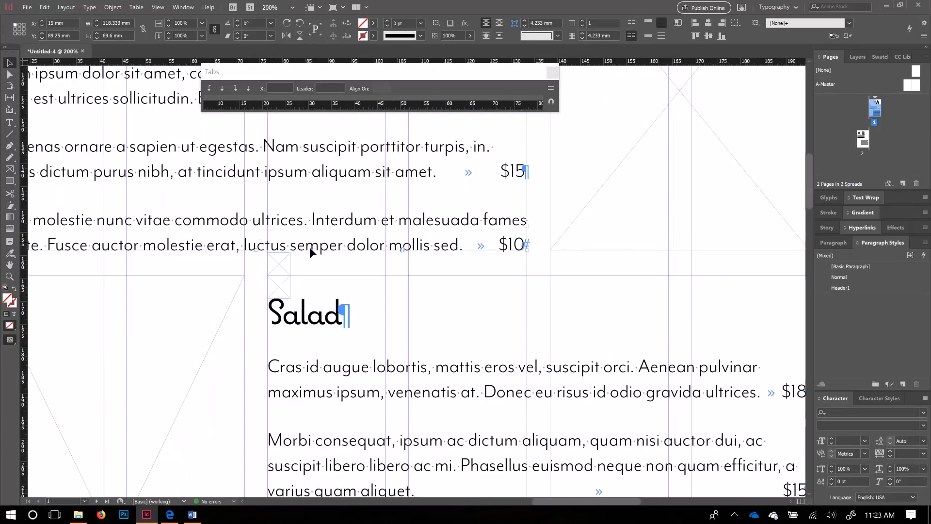
left_click_drag(315, 250, 318, 252)
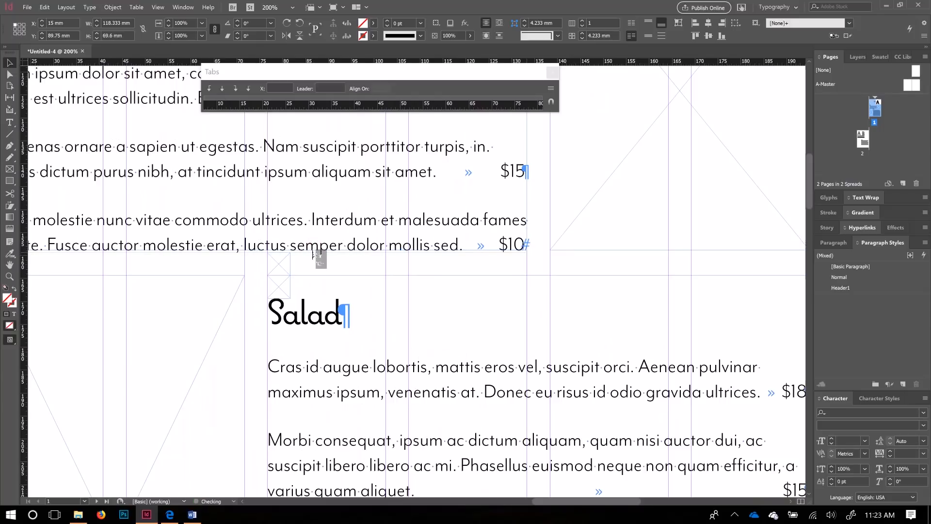
left_click(621, 250)
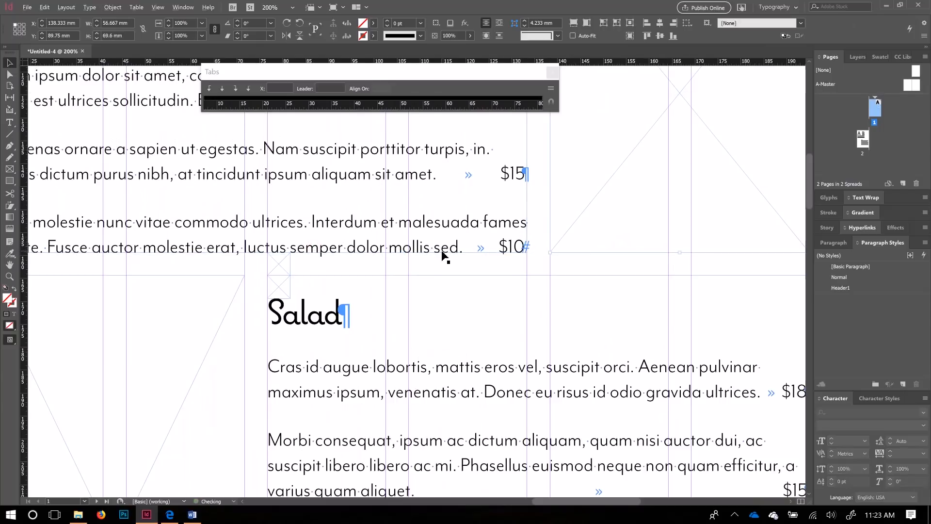
scroll(443, 254, "down", 2)
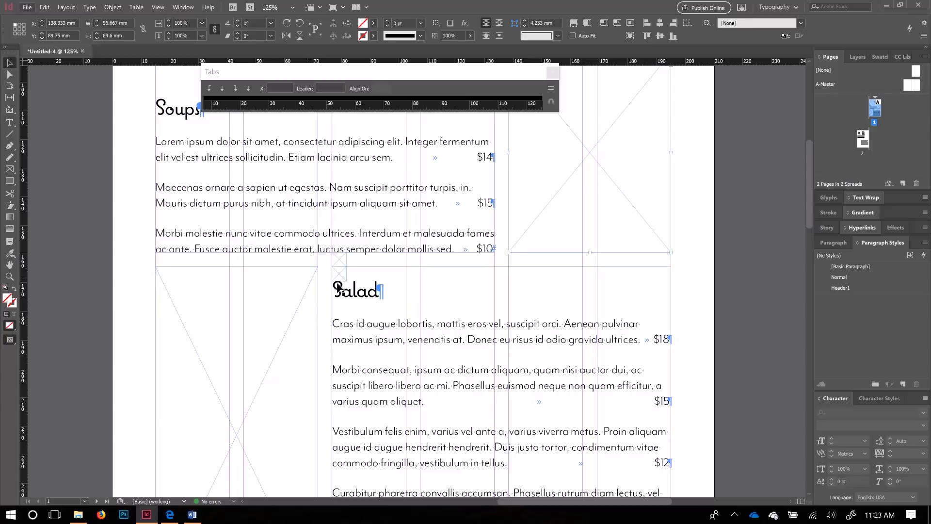
scroll(338, 287, "up", 3)
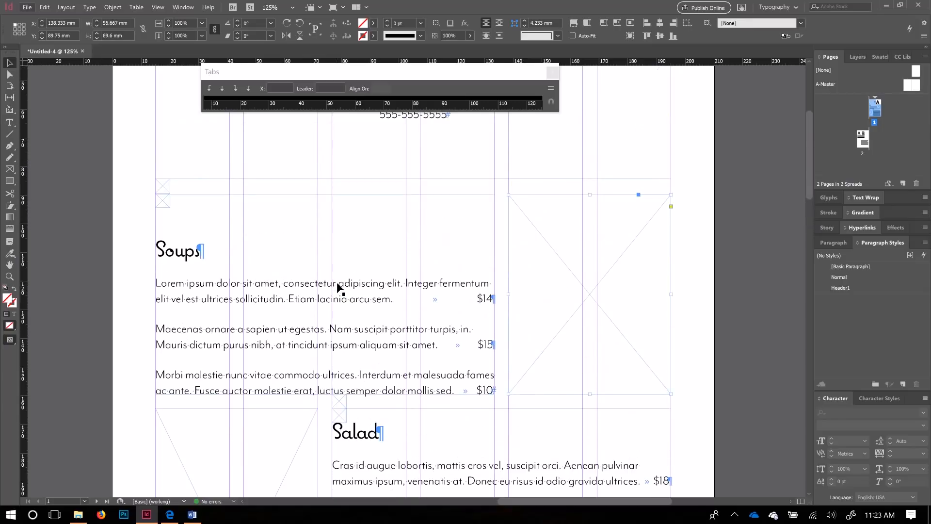
left_click(166, 203)
left_click(374, 200)
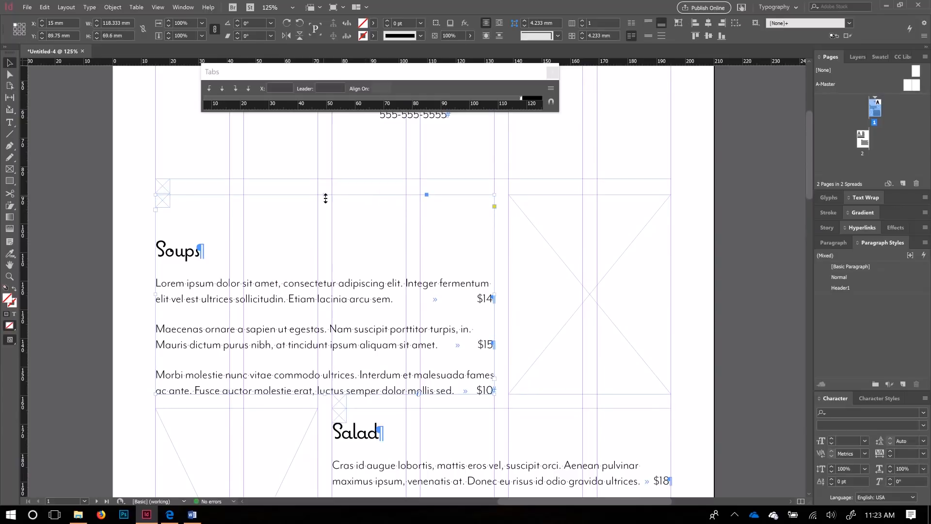
left_click_drag(325, 198, 163, 225)
left_click(163, 201)
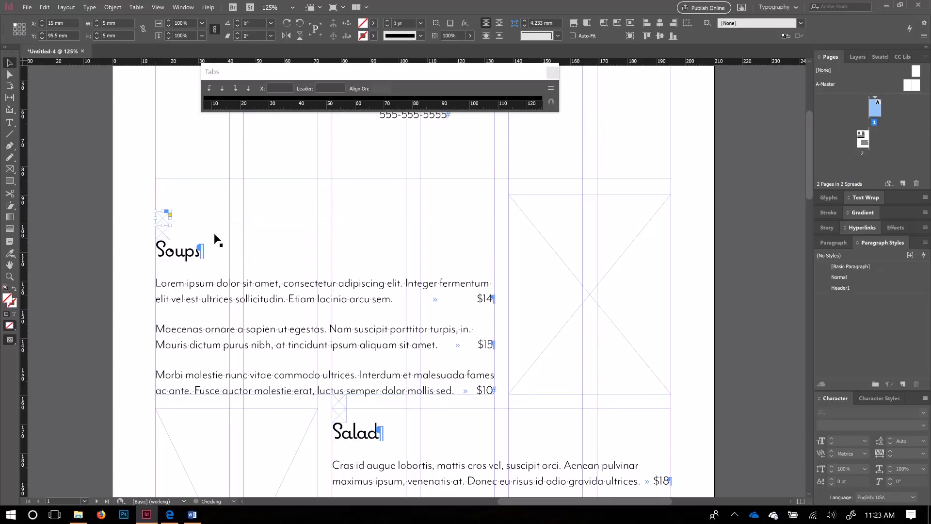
scroll(315, 354, "down", 1)
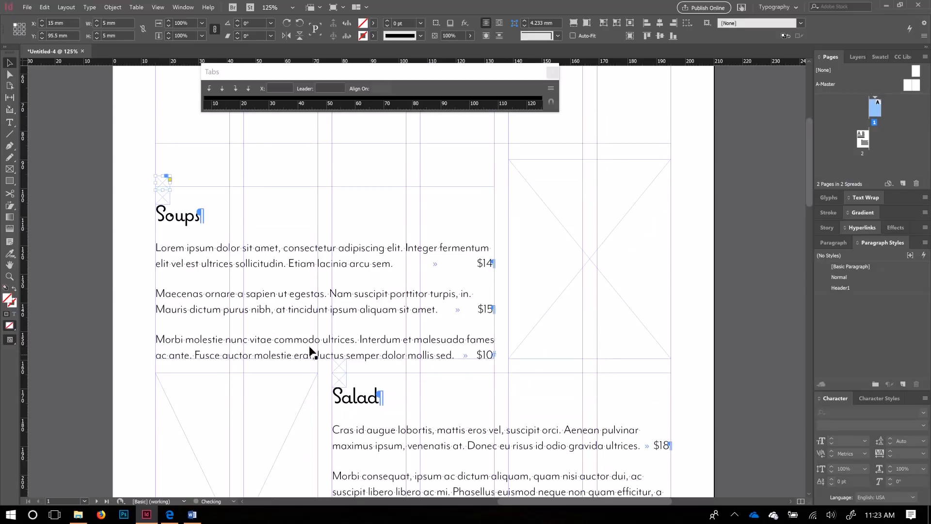
left_click(88, 252)
key("w")
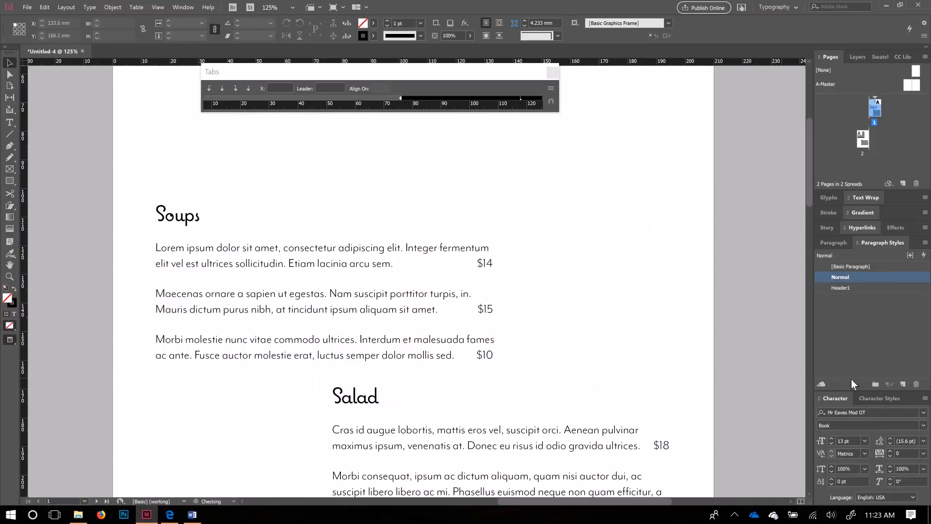
scroll(735, 350, "down", 2)
scroll(736, 350, "down", 3)
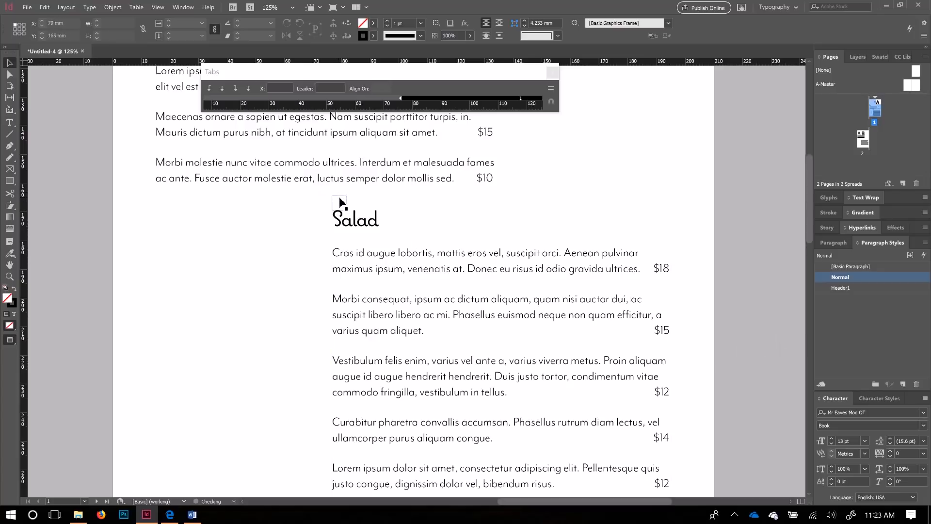
scroll(480, 335, "up", 5)
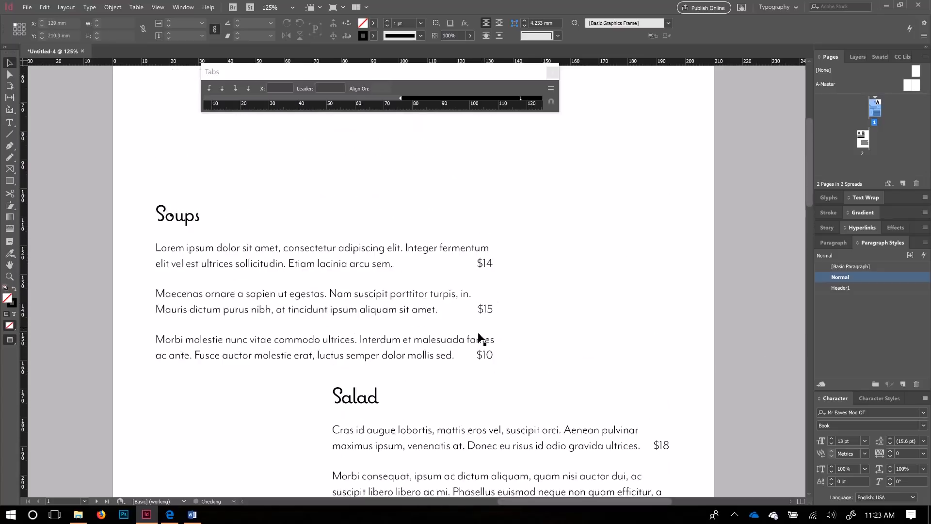
scroll(480, 340, "up", 1)
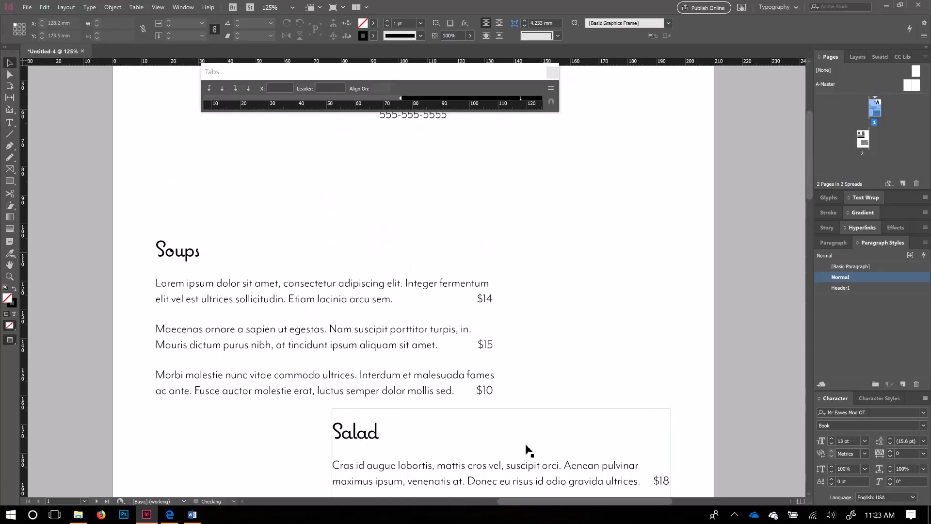
scroll(528, 450, "down", 5)
scroll(493, 369, "down", 1)
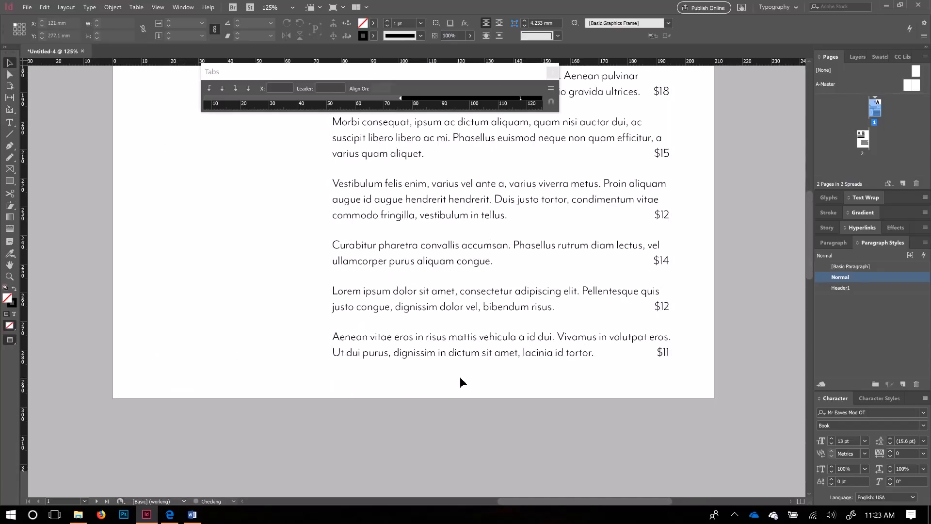
scroll(462, 381, "up", 3)
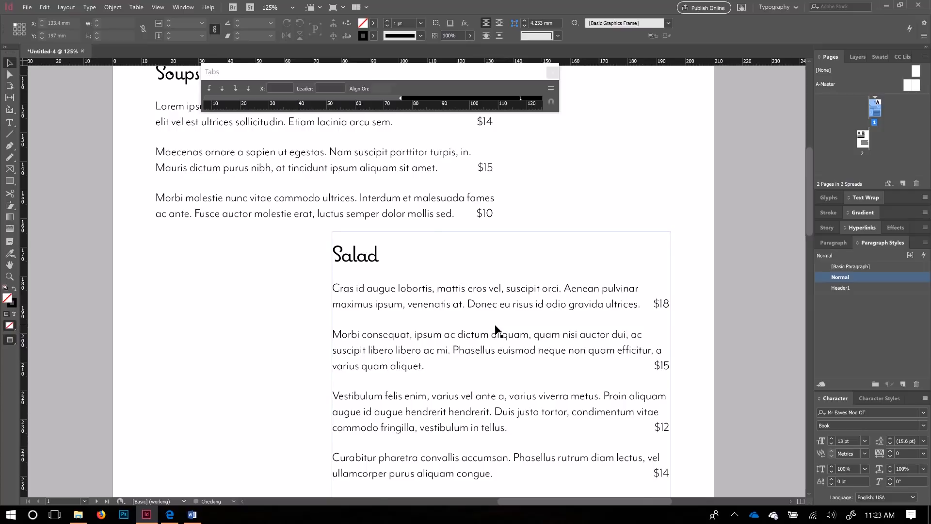
scroll(496, 329, "up", 4)
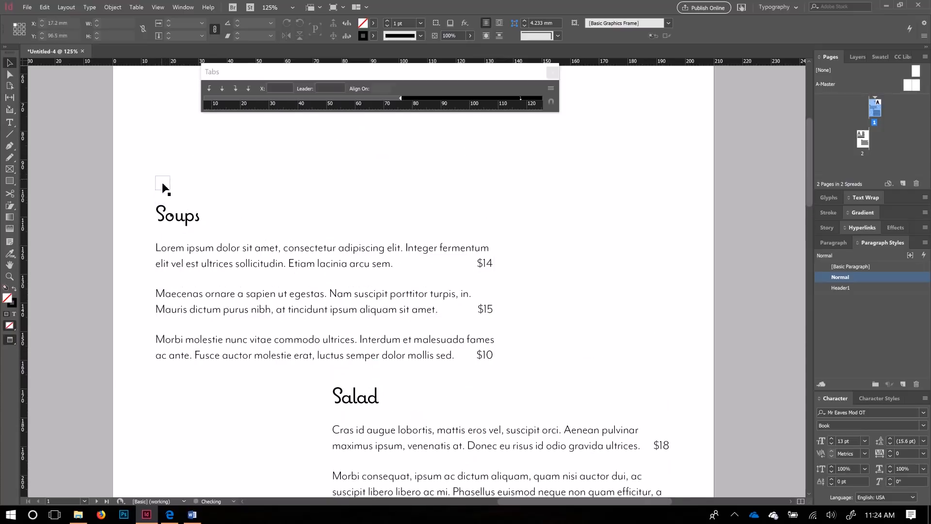
left_click(169, 217)
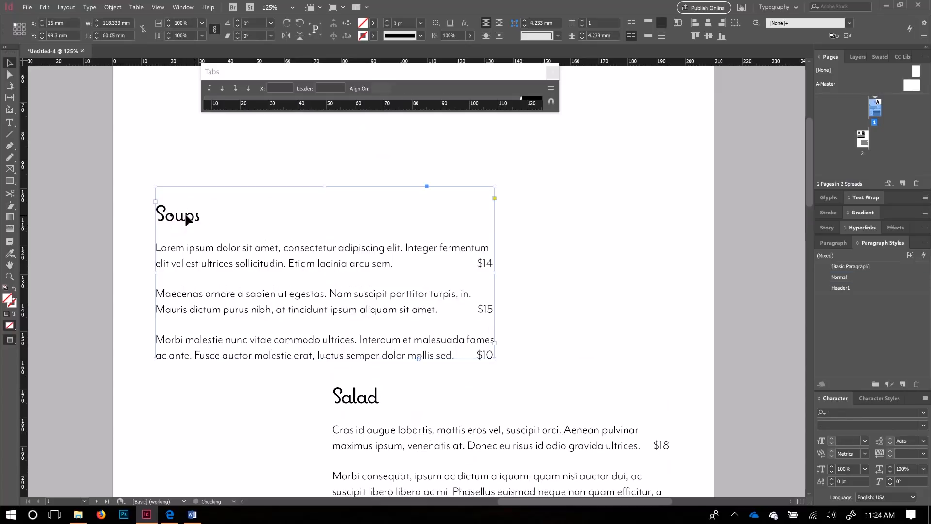
Step: Switch to Normal view and bring the Soups text and photo frame tops to Y 100.5 mm
key("w")
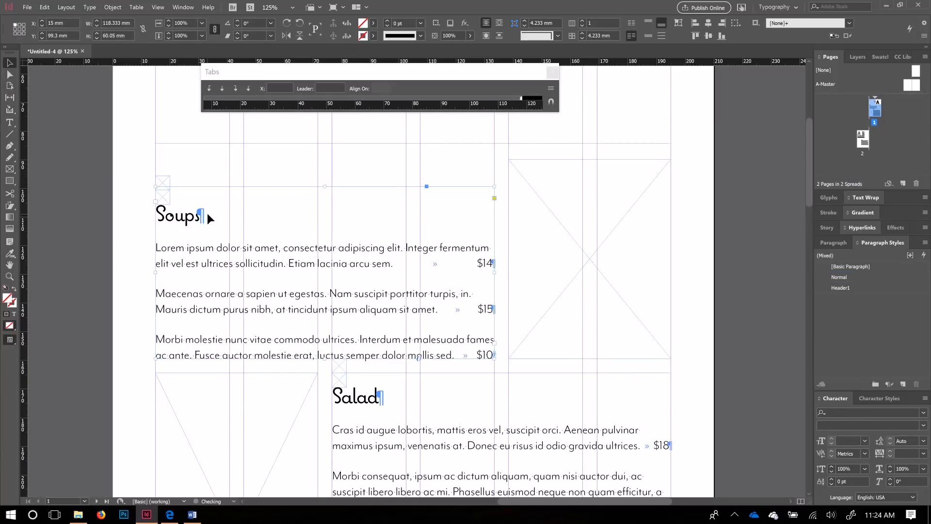
left_click_drag(323, 188, 183, 191)
left_click(533, 160)
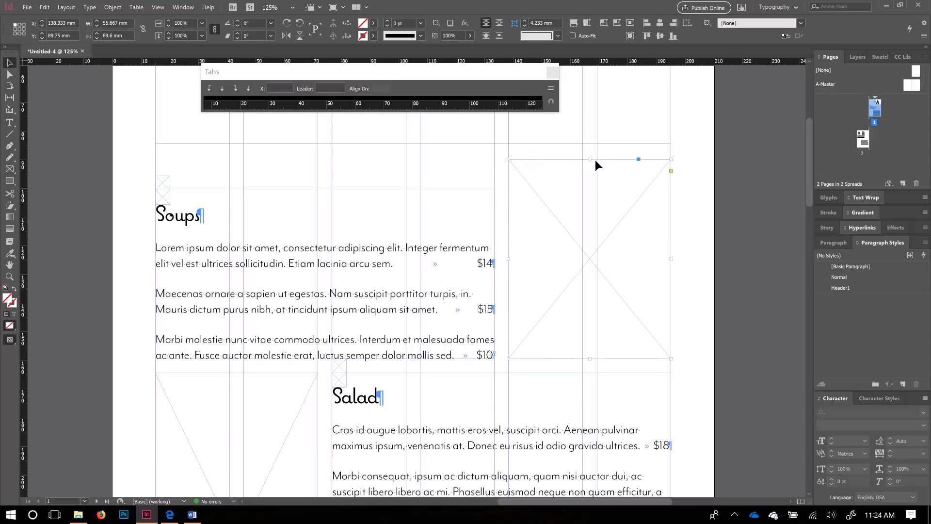
left_click_drag(590, 160, 173, 178)
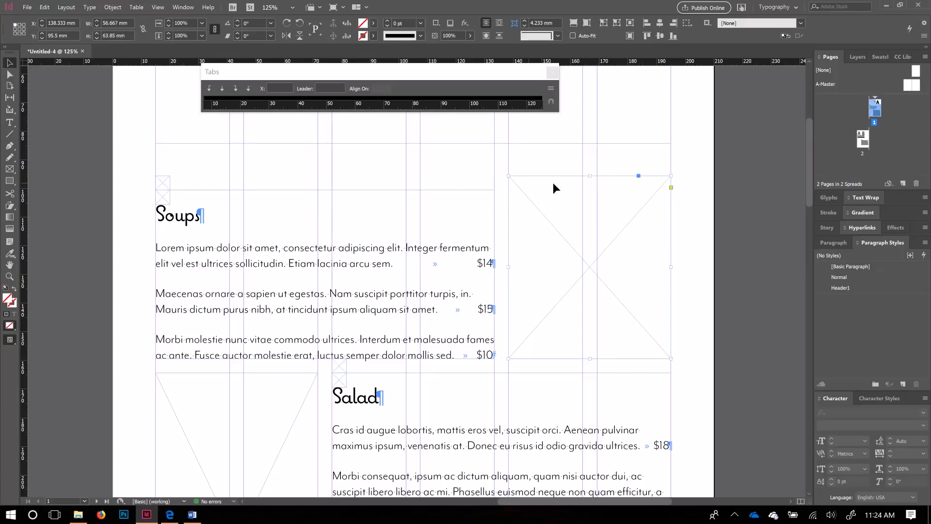
left_click_drag(590, 177, 521, 192)
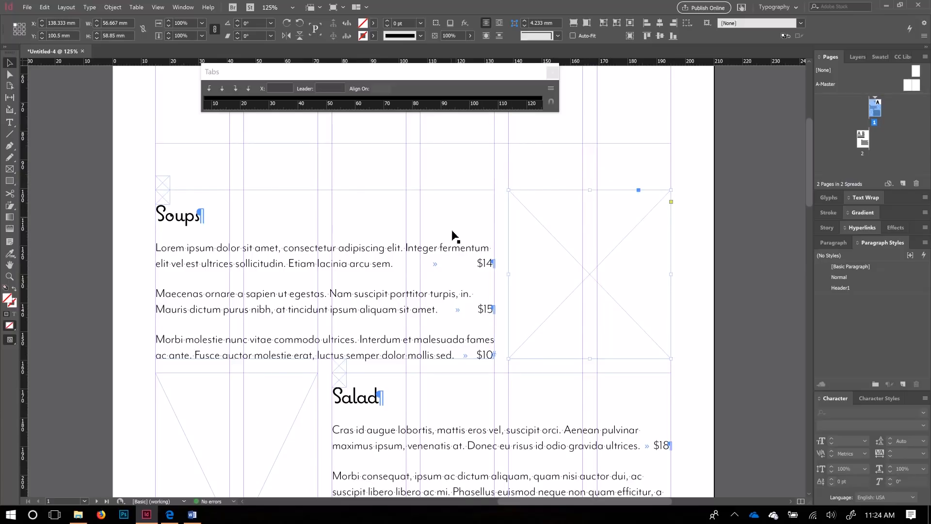
Step: Extend the header frame's bottom down to 80.5 mm so the contact lines sit lower
scroll(452, 236, "up", 3)
left_click(392, 211)
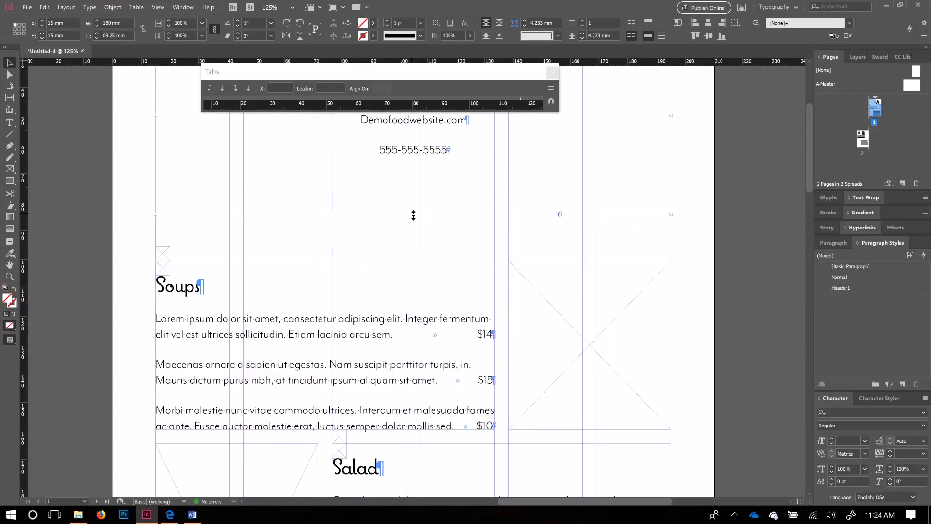
left_click_drag(413, 215, 371, 250)
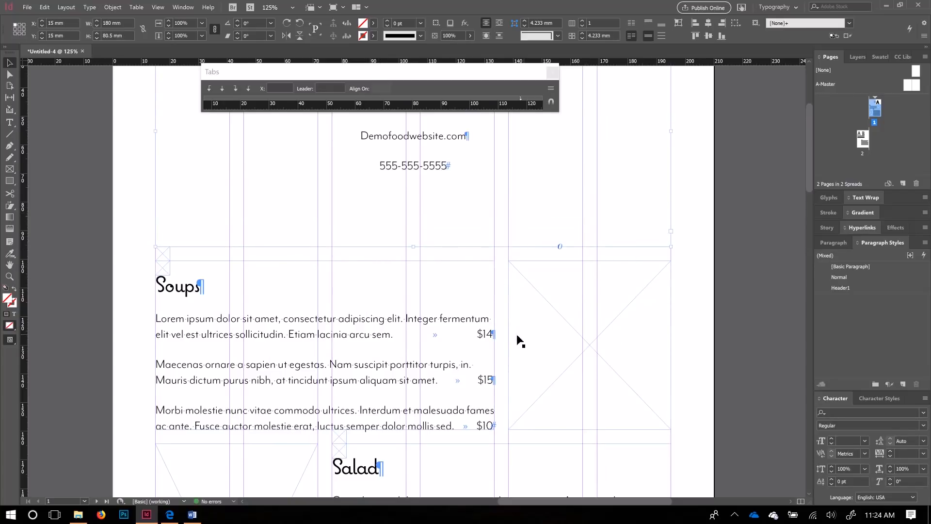
scroll(523, 369, "up", 3)
scroll(522, 369, "down", 8)
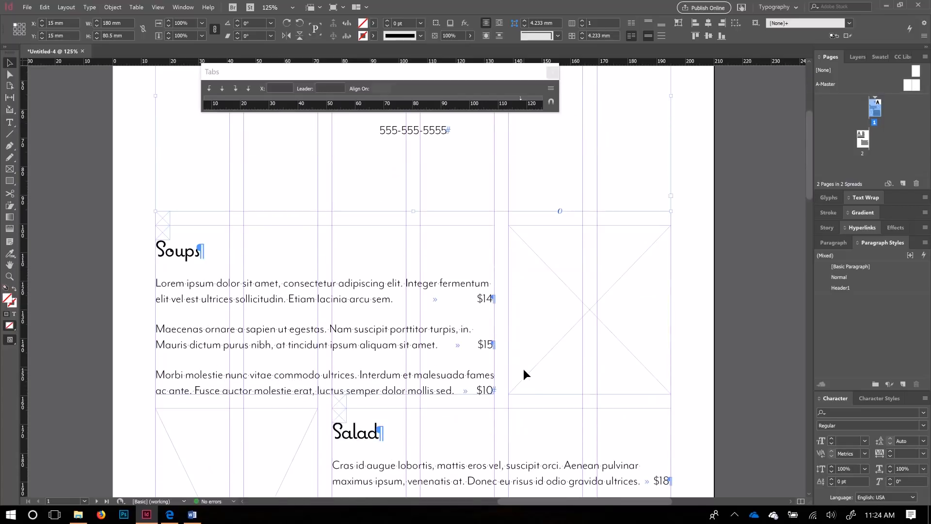
scroll(527, 377, "down", 3)
scroll(527, 376, "up", 5)
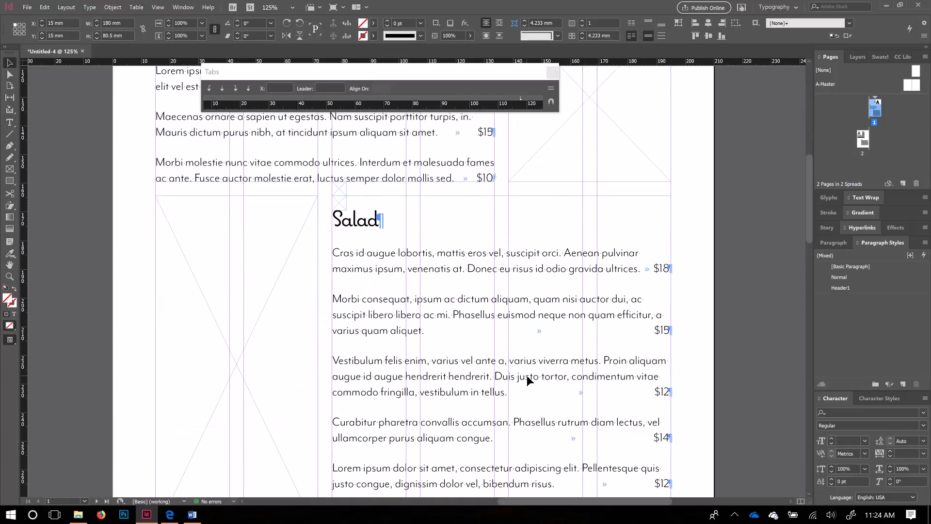
scroll(237, 346, "down", 3)
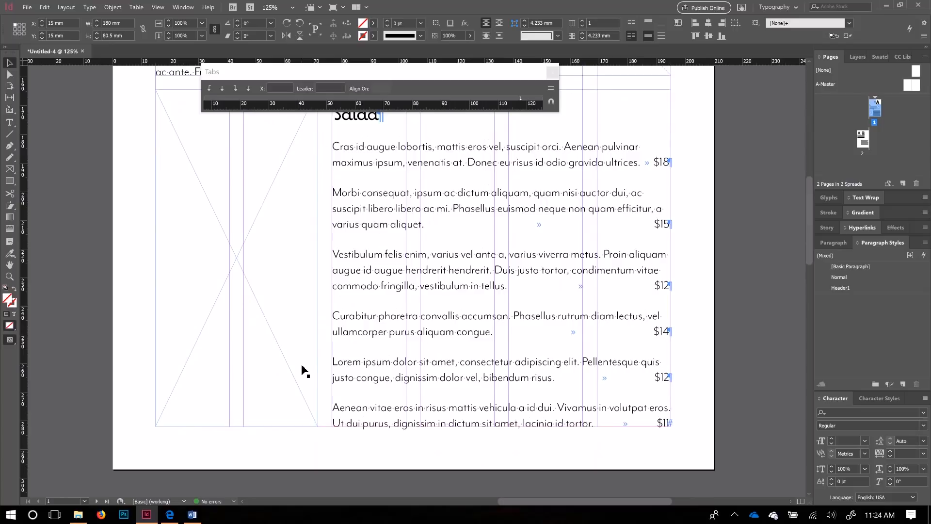
scroll(303, 371, "up", 8)
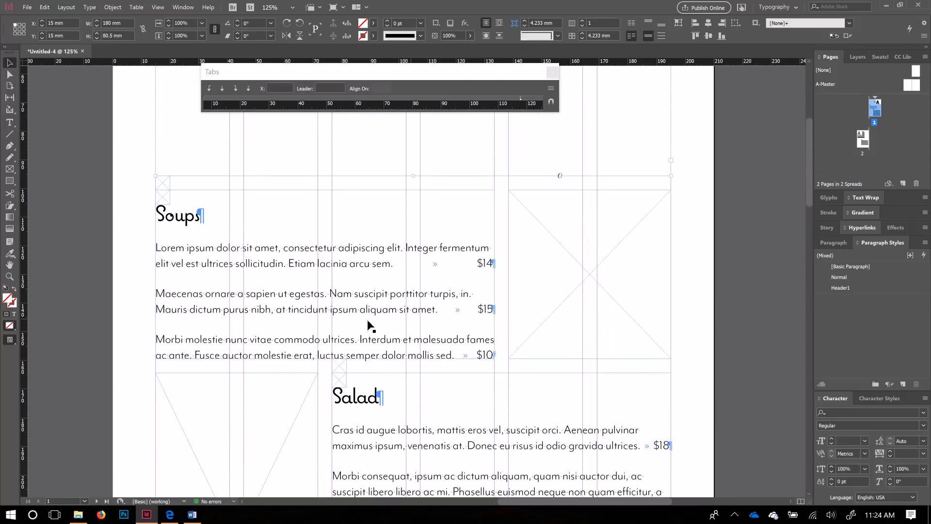
scroll(365, 343, "down", 5)
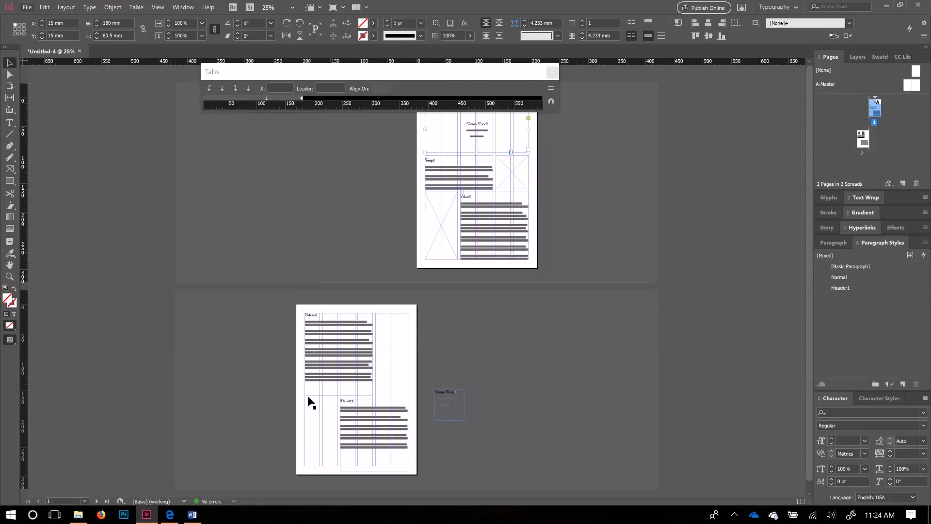
Step: Shorten the page-2 Entrees text frame to a height of 119.5 mm
scroll(437, 277, "up", 2)
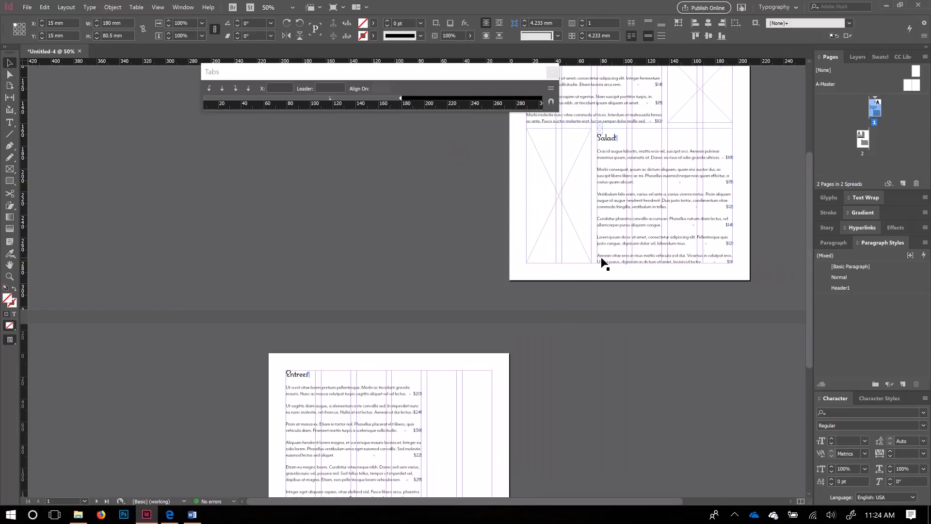
left_click(504, 198)
left_click_drag(556, 160, 360, 356)
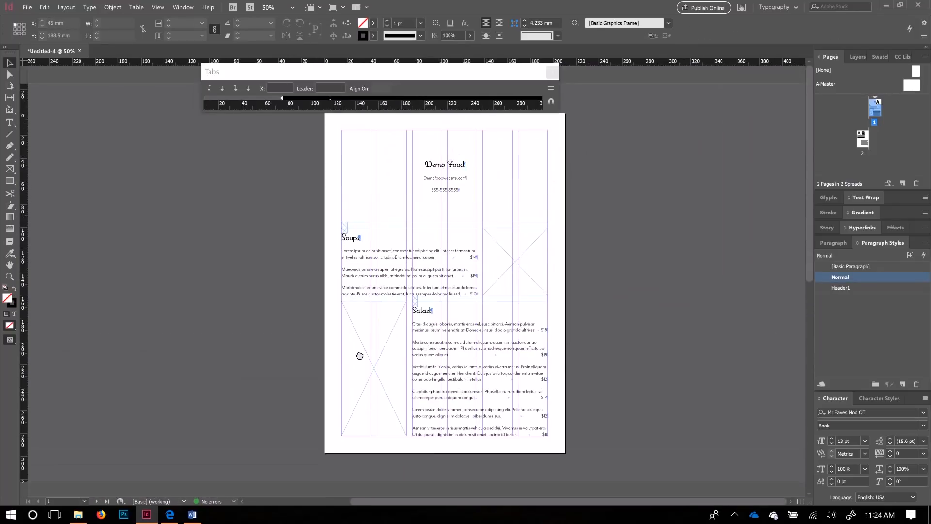
left_click_drag(344, 416, 498, 278)
left_click_drag(451, 329, 484, 177)
left_click_drag(452, 270, 452, 175)
left_click(359, 267)
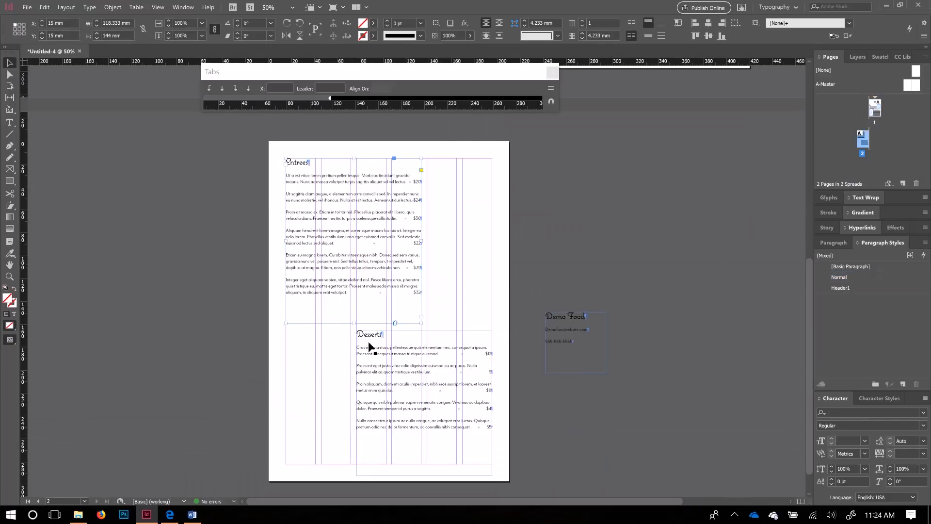
scroll(354, 275, "down", 1)
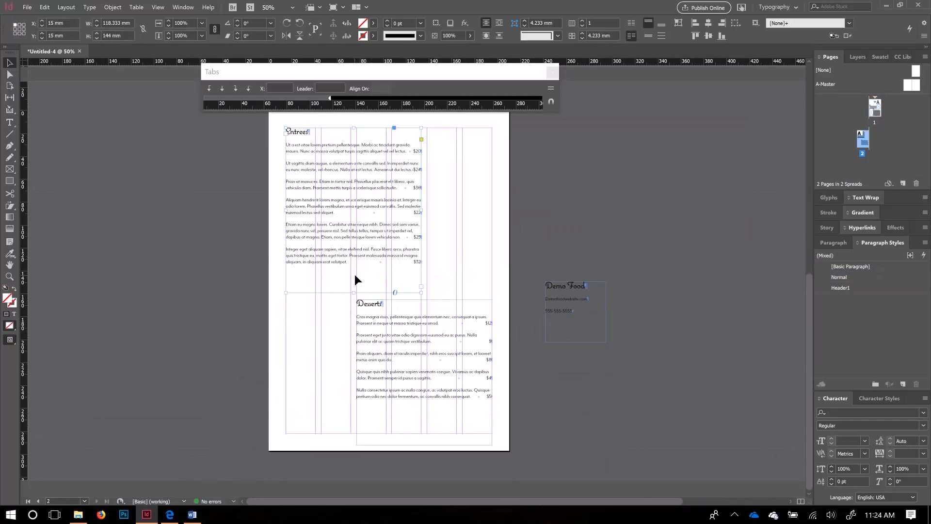
scroll(354, 275, "down", 1)
scroll(344, 386, "up", 1)
scroll(344, 386, "up", 2)
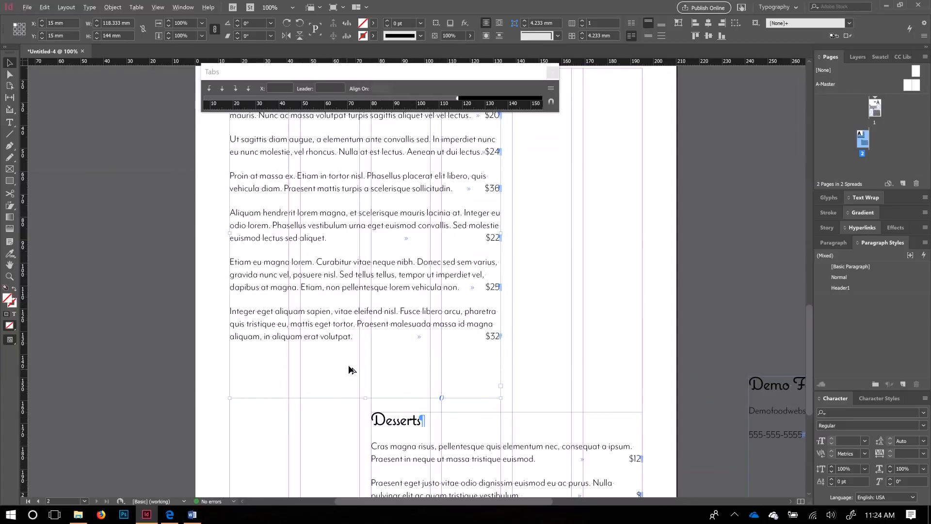
left_click_drag(384, 290, 387, 324)
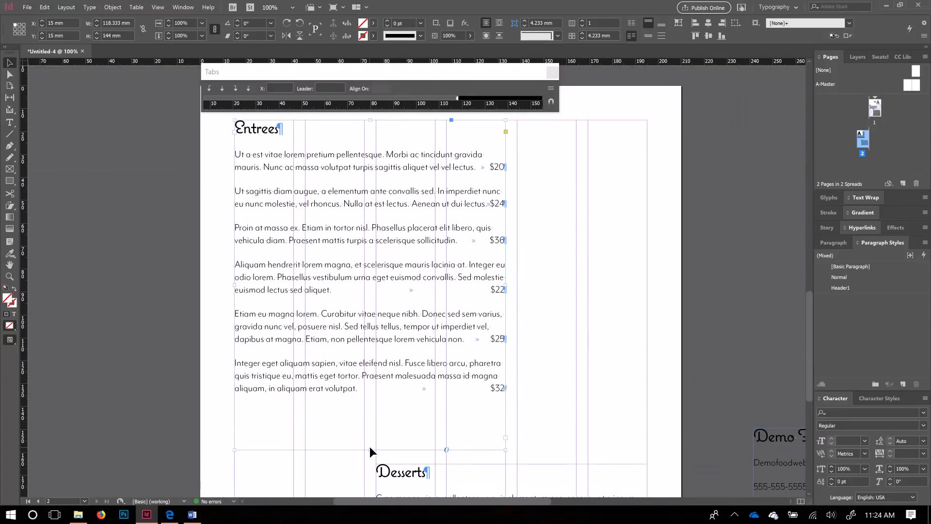
left_click_drag(370, 450, 369, 395)
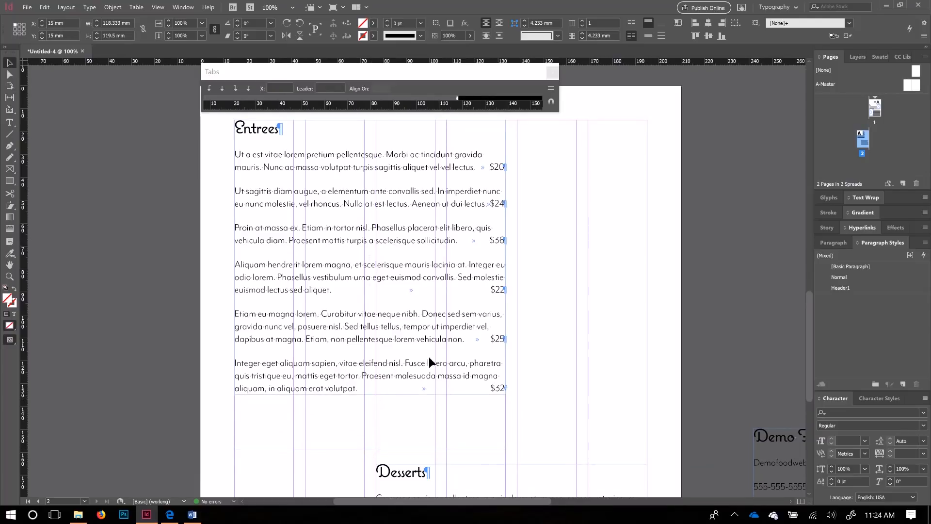
scroll(499, 325, "up", 2)
scroll(570, 278, "down", 3)
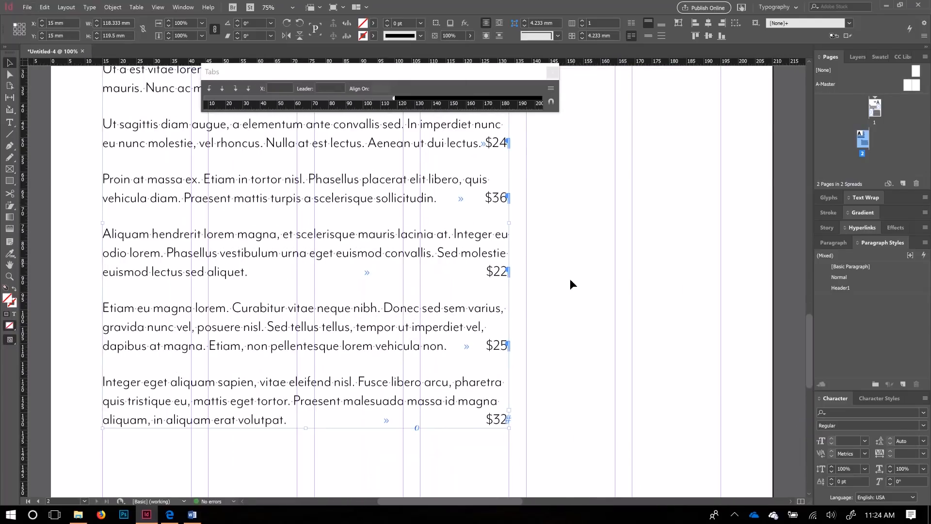
Step: Move the small 5 × 5 mm frame from page 1 to beside the Entrees heading on page 2
left_click_drag(626, 193, 441, 443)
left_click_drag(554, 256, 446, 455)
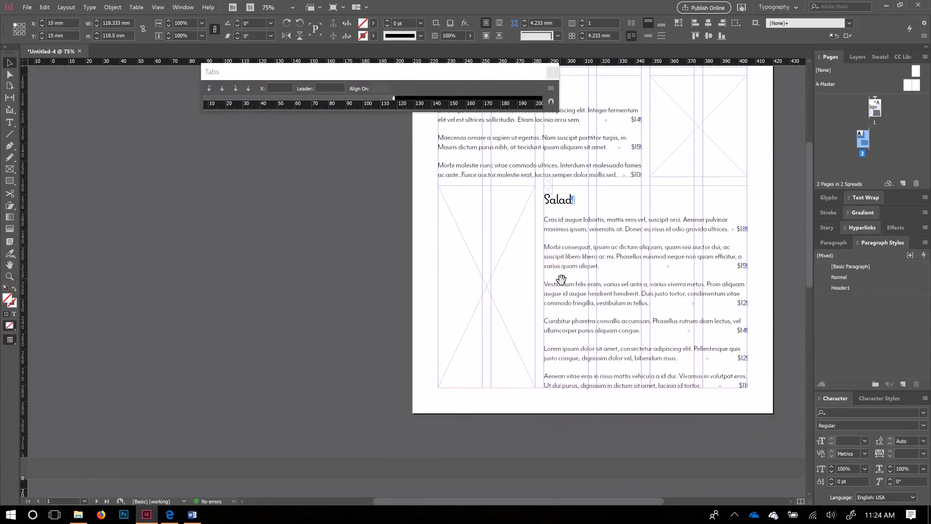
left_click(550, 182)
left_click_drag(502, 205, 278, 430)
left_click_drag(284, 490, 444, 315)
left_click_drag(436, 251, 453, 392)
left_click_drag(474, 373, 538, 209)
key("alt")
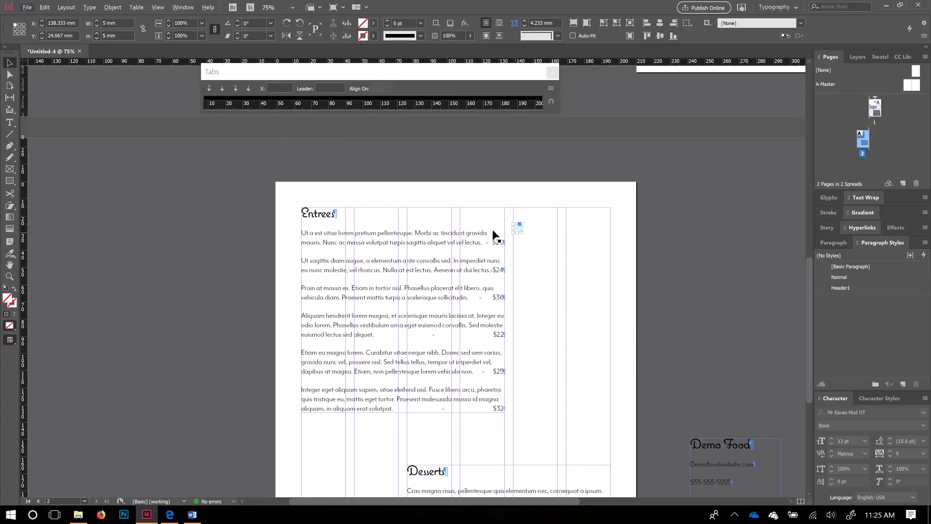
Step: Move the small empty frame down to the lower left of page 2
scroll(493, 253, "up", 1)
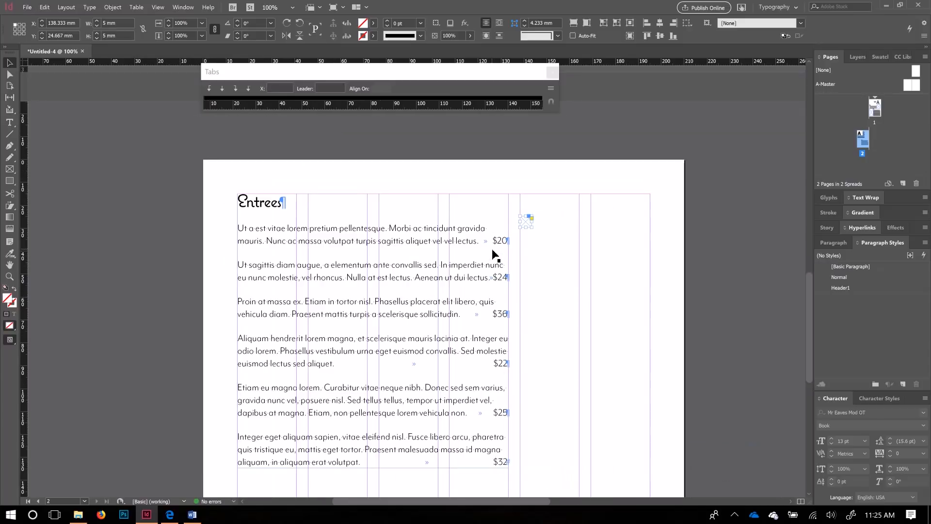
left_click_drag(526, 222, 244, 480)
left_click_drag(353, 433, 480, 257)
scroll(518, 285, "down", 1)
scroll(520, 289, "up", 3)
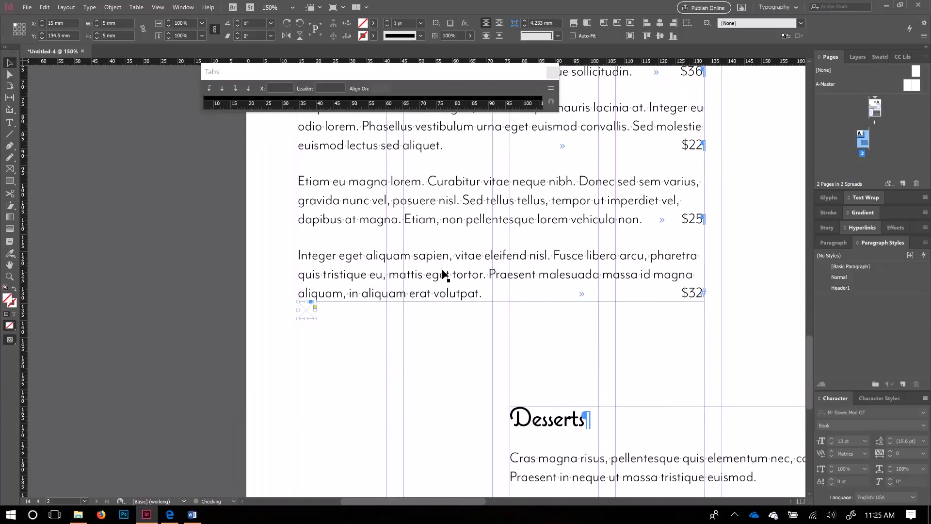
left_click_drag(316, 318, 301, 363)
Step: Shorten the Entrees text frame to 117.6 mm and set the small frame beneath its text
left_click(497, 296)
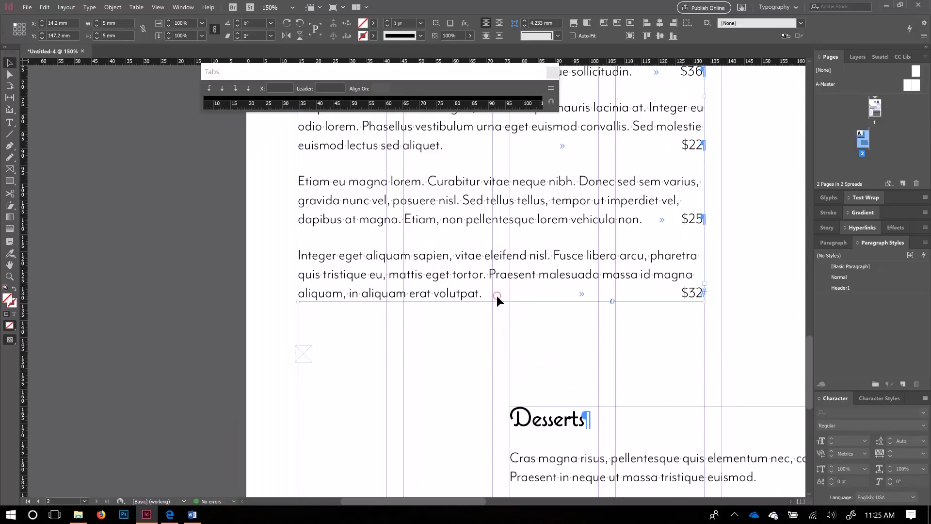
left_click_drag(502, 302, 465, 301)
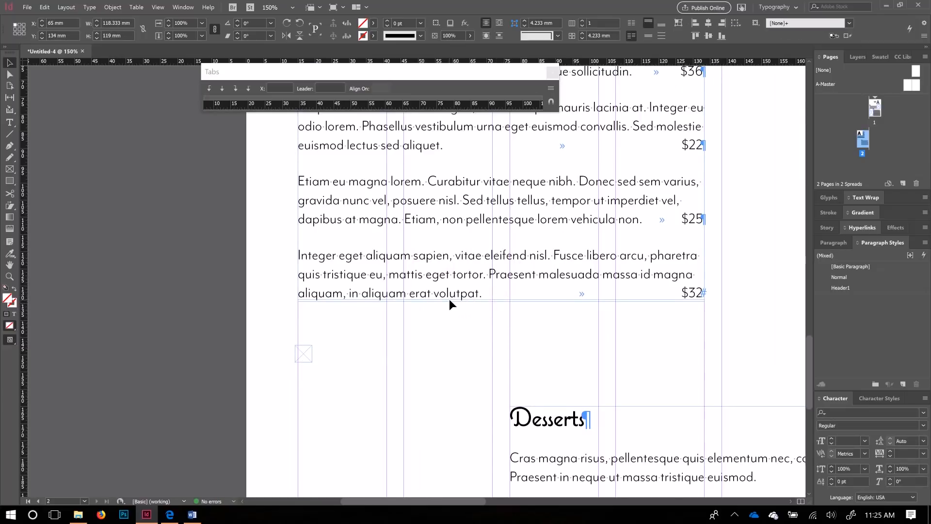
left_click_drag(499, 300, 501, 300)
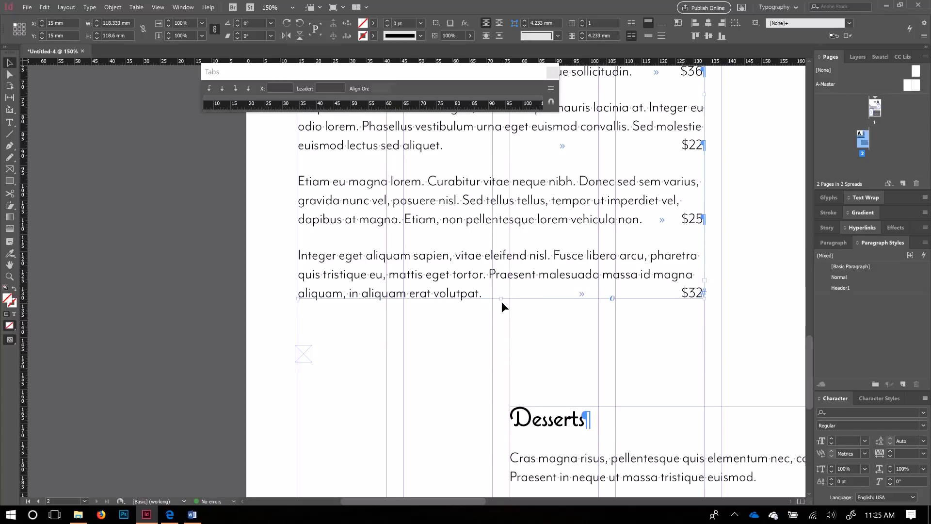
left_click(501, 302)
left_click(501, 301)
left_click_drag(307, 359, 311, 330)
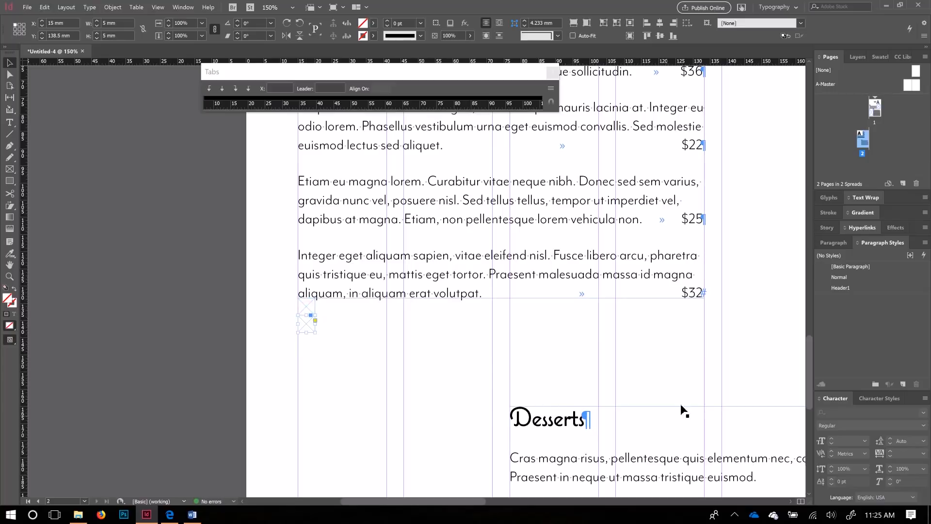
Step: Raise the Desserts frame's top edge and move the small frame beside the $32 Entrees price
left_click(574, 411)
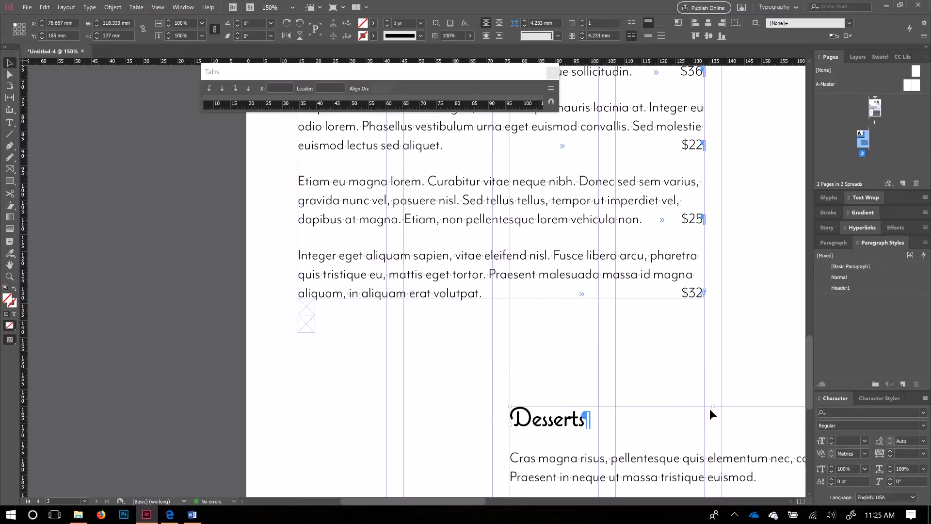
left_click_drag(708, 395, 312, 333)
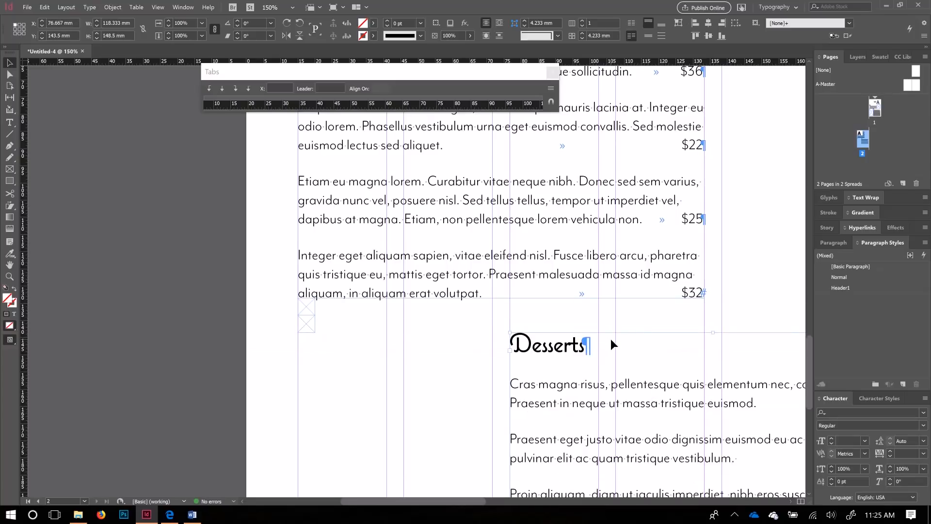
scroll(611, 345, "right", 5)
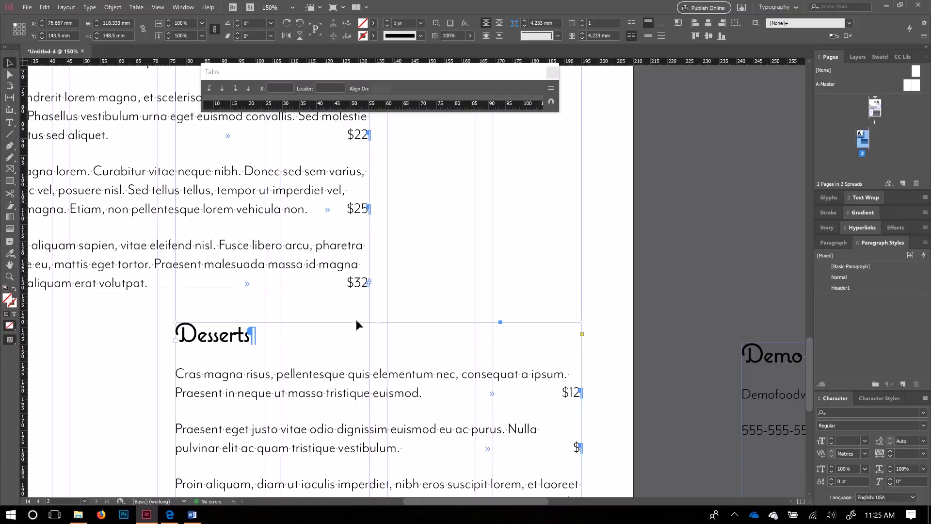
scroll(353, 340, "down", 2)
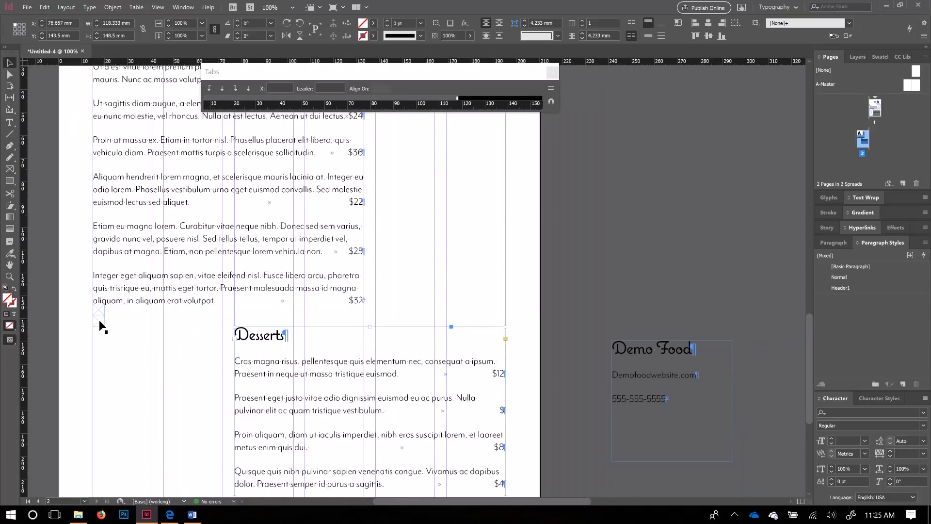
mouse_move(380, 287)
left_mouse_down()
mouse_move(417, 247)
mouse_move(376, 304)
mouse_move(506, 296)
left_mouse_up()
Step: Stretch frames into tall placeholder photo frames beside the Entrees and Desserts lists
scroll(467, 266, "up", 3)
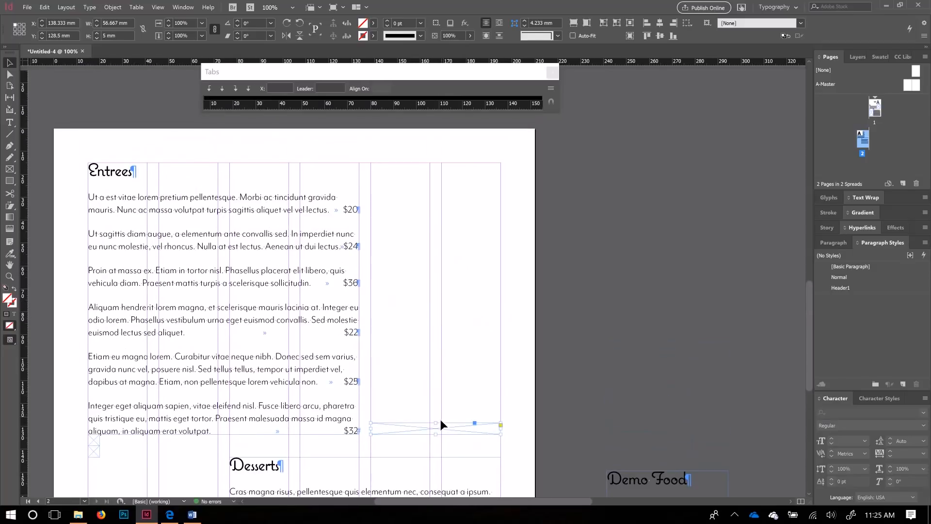
left_click_drag(433, 423, 436, 162)
left_click_drag(409, 372, 435, 125)
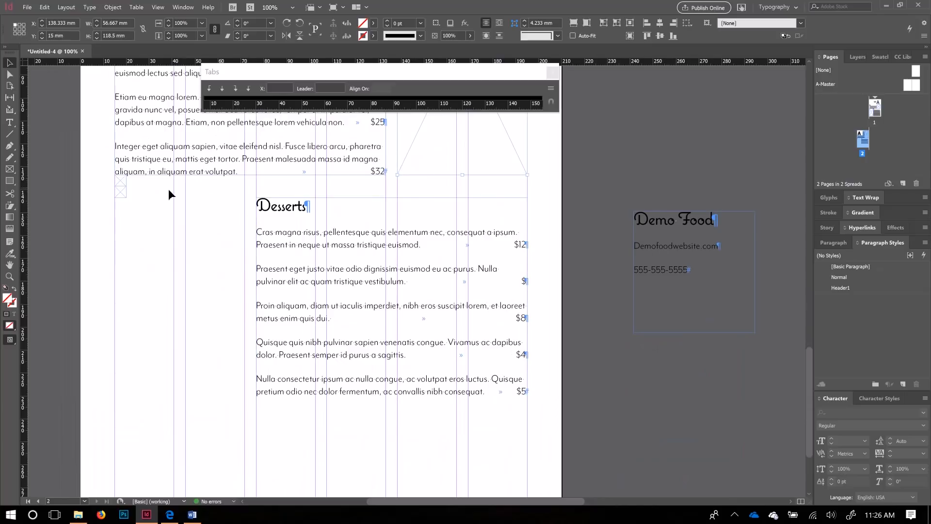
left_click_drag(122, 193, 242, 221)
left_click_drag(180, 209, 191, 398)
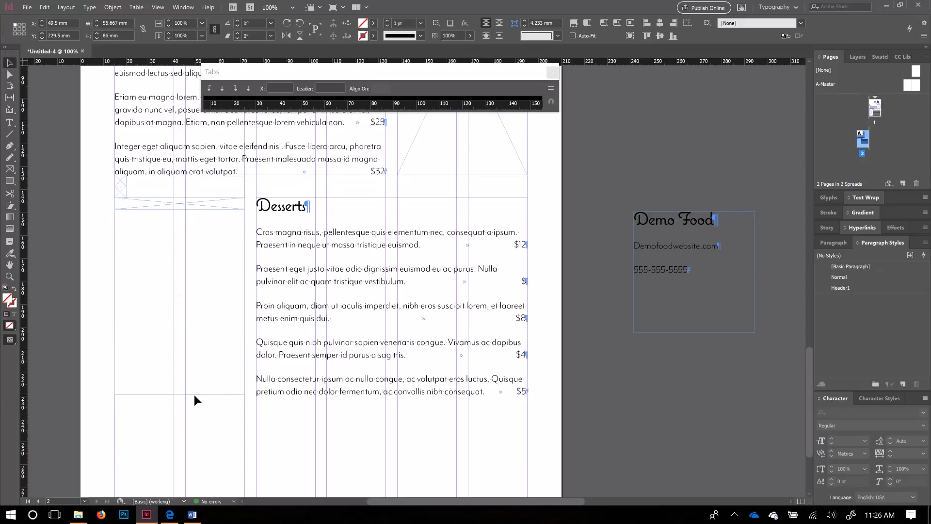
Step: Shorten the Desserts text frame and its photo frame from the bottom
left_click(331, 386)
scroll(339, 409, "down", 1)
scroll(339, 410, "down", 2)
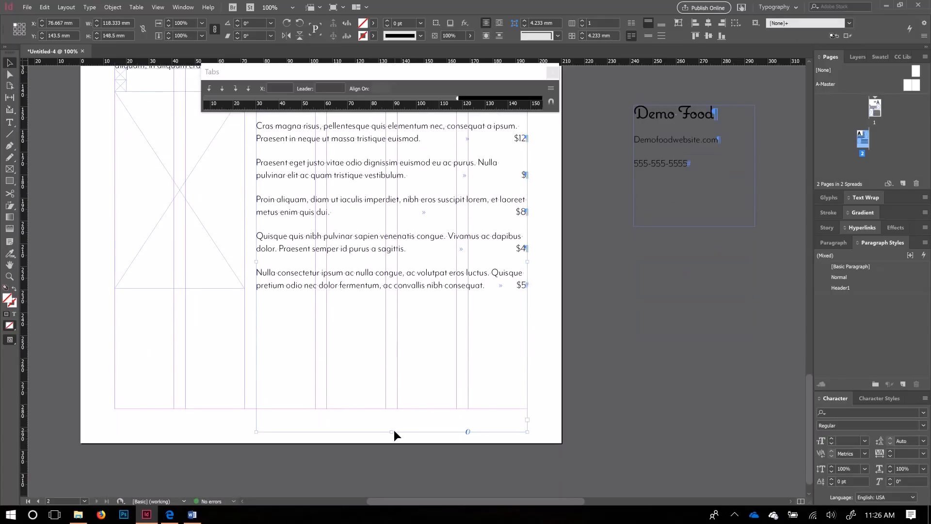
left_click_drag(390, 432, 453, 290)
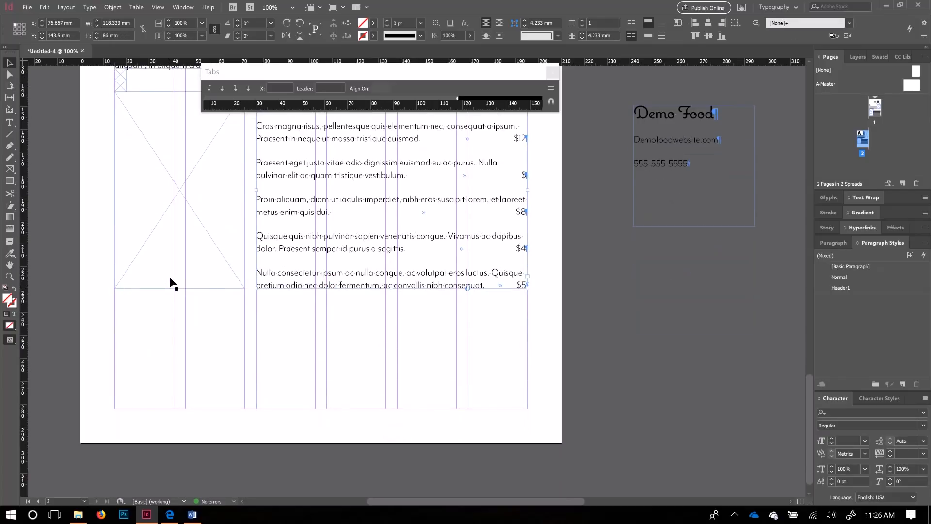
left_click_drag(183, 287, 179, 288)
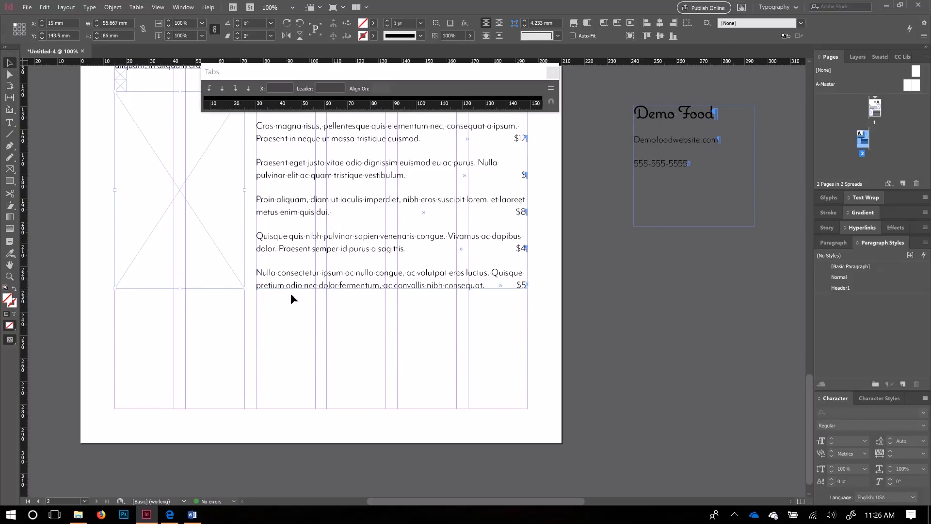
Step: Extend the small empty frame to the guide, making it 5 × 10 mm at X 15, Y 229.5 mm
left_click_drag(305, 250, 444, 333)
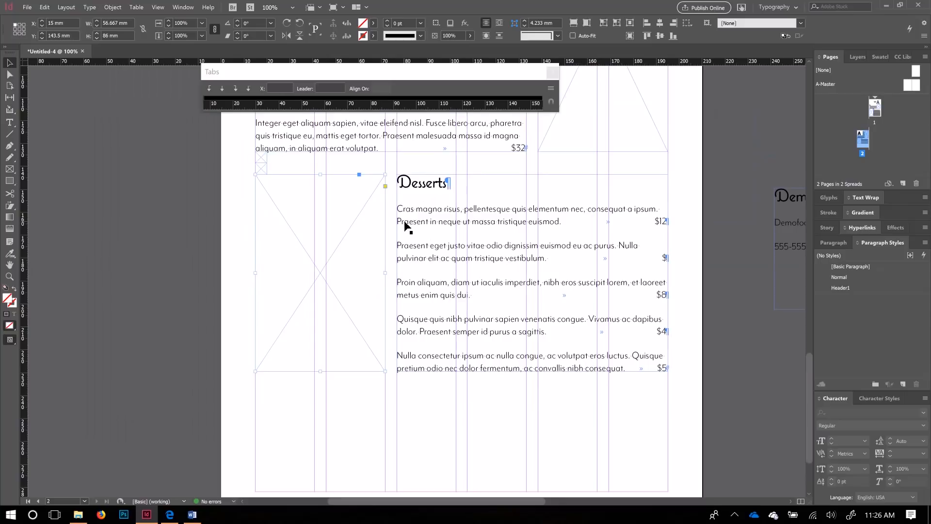
left_click(262, 163)
left_click_drag(261, 155, 263, 381)
key("super")
key("super")
scroll(426, 399, "down", 3)
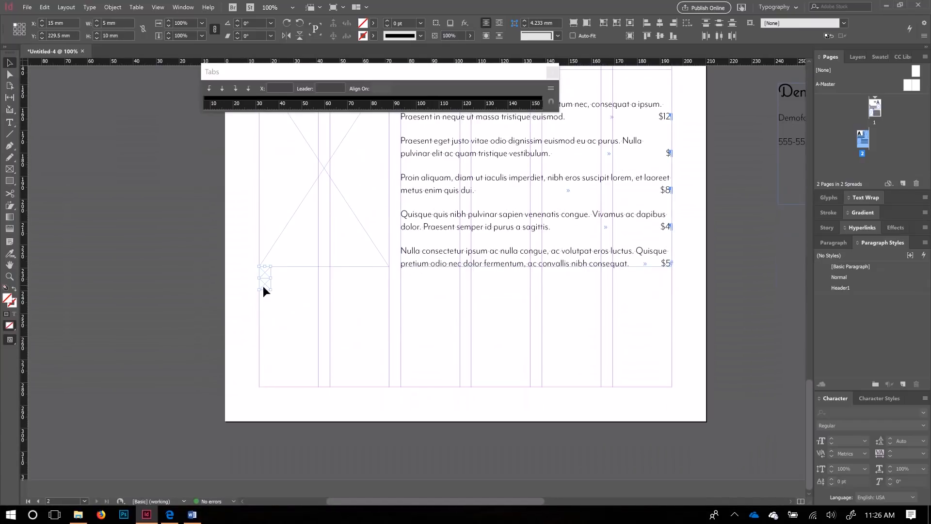
scroll(591, 199, "up", 5)
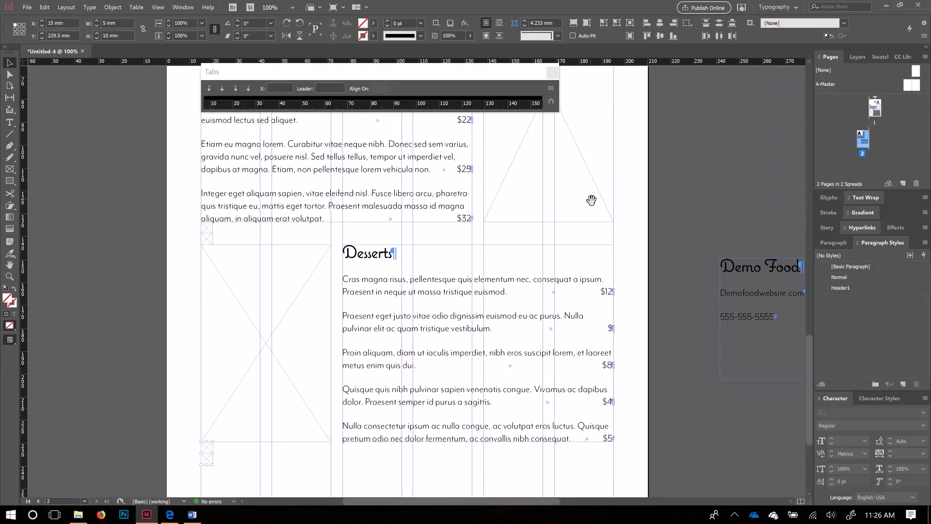
key("ctrl+=")
key("ctrl+=")
scroll(476, 263, "down", 5)
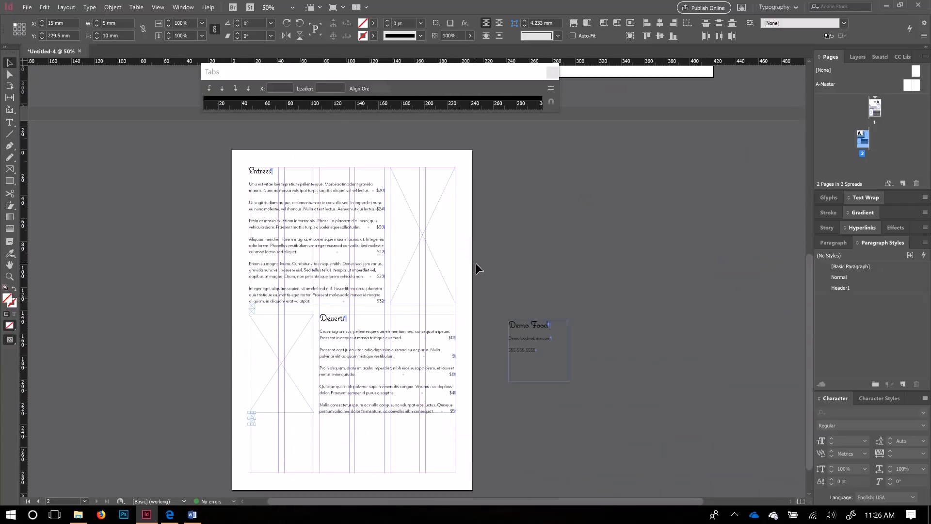
scroll(537, 340, "up", 10)
scroll(485, 291, "up", 1)
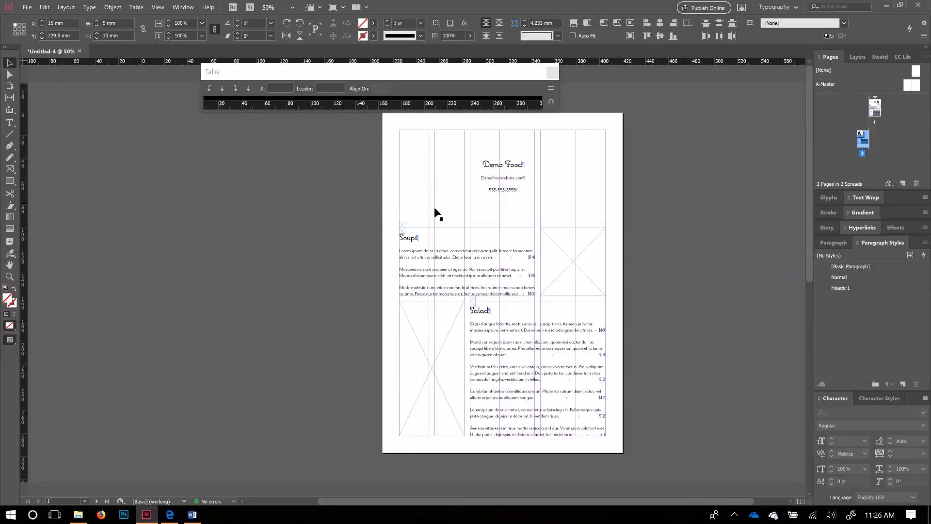
scroll(404, 238, "down", 2)
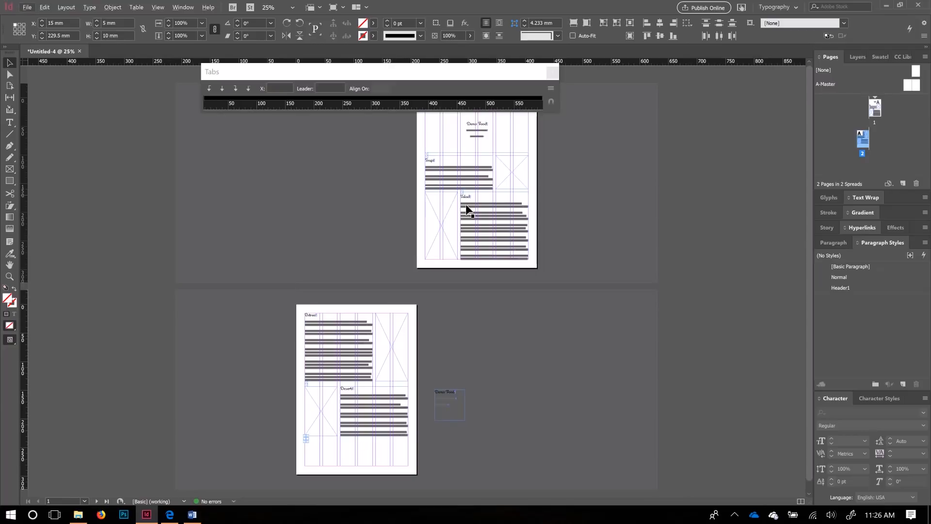
scroll(335, 416, "down", 1)
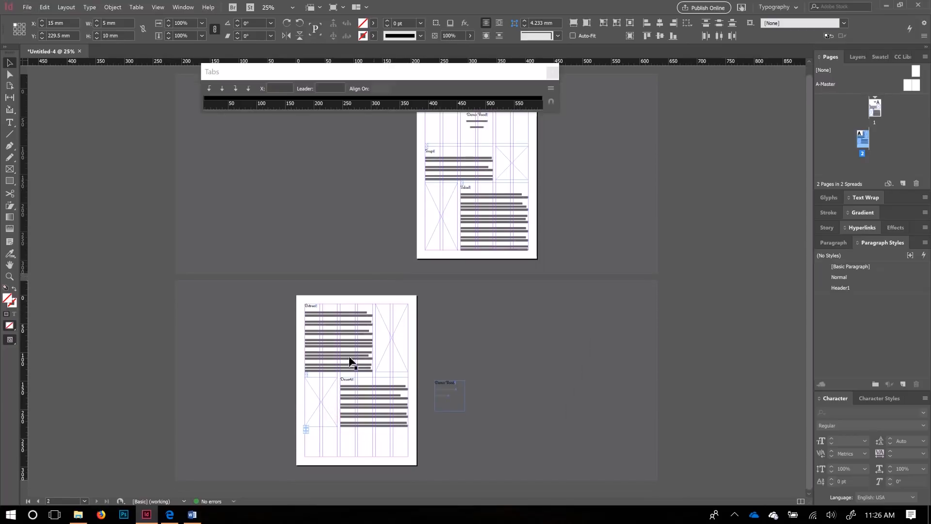
scroll(325, 429, "up", 5)
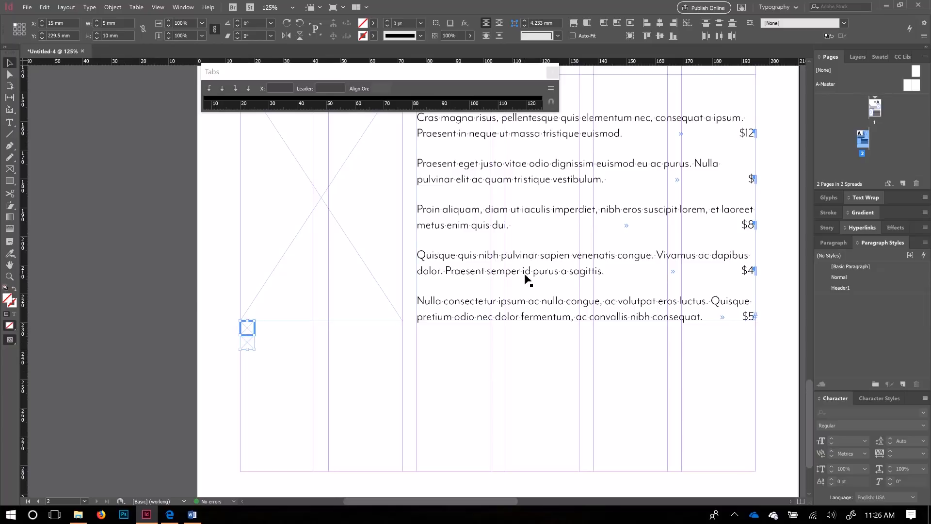
Step: Draw a long frame across page 2's bottom margin, then undo it
left_click_drag(247, 346, 250, 368)
key("ctrl+z")
left_click(247, 344)
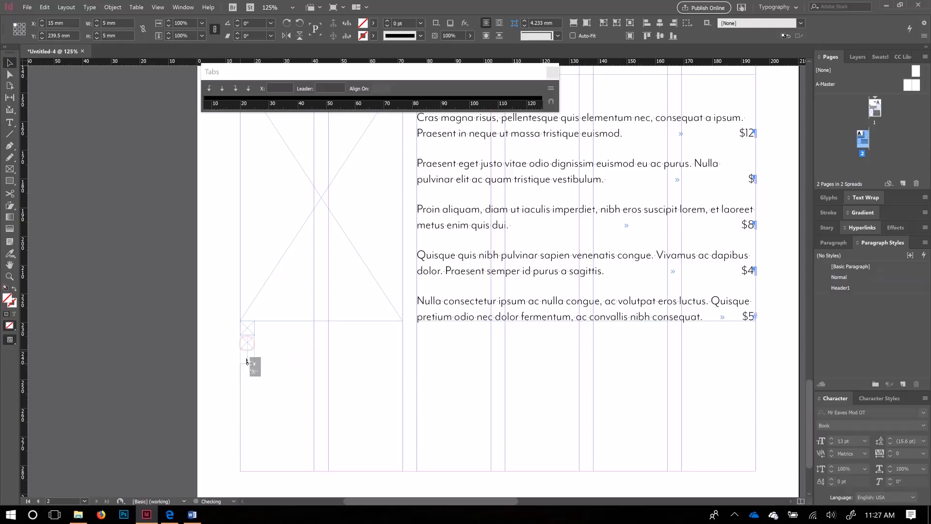
left_click_drag(254, 358, 756, 383)
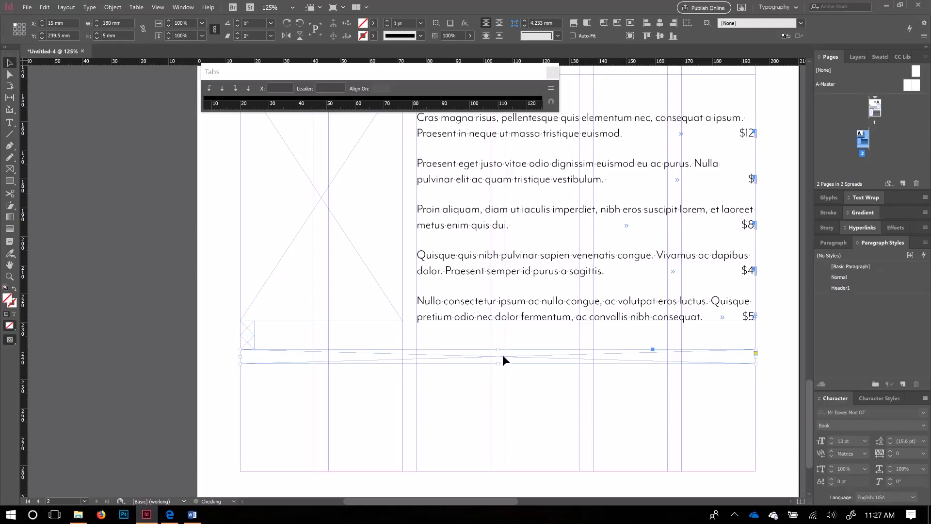
left_click_drag(495, 363, 496, 471)
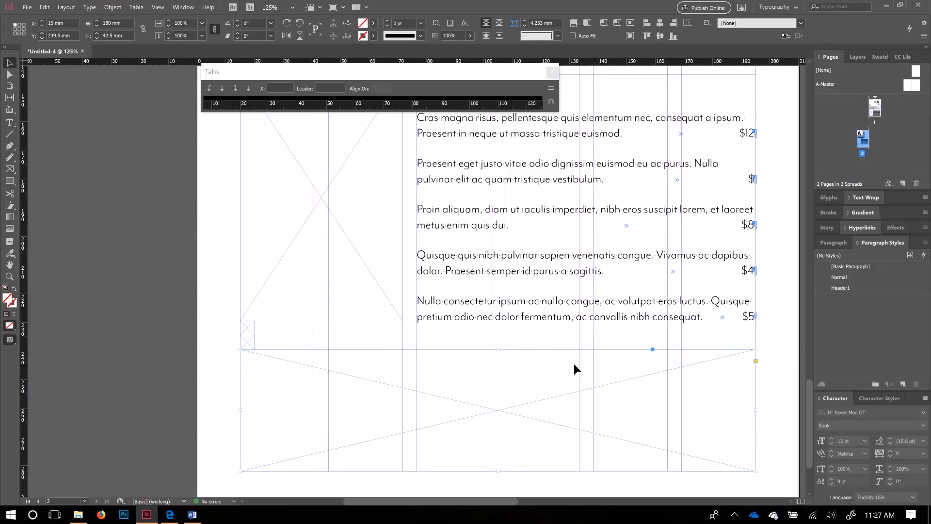
key("ctrl+minus")
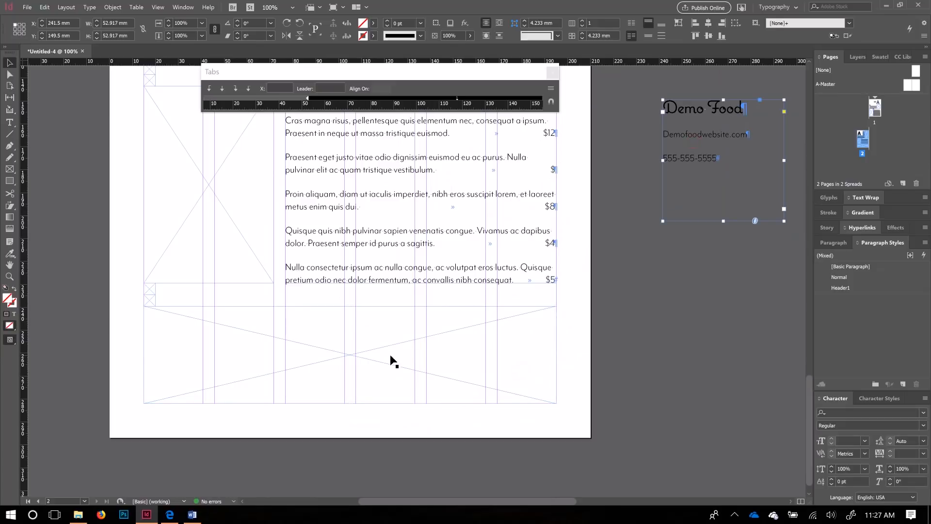
key("ctrl+z")
Step: Move the Demo Food frame to page 2's bottom and widen it to 180 mm between margins
left_click_drag(695, 133, 150, 306)
left_click_drag(285, 354, 143, 355)
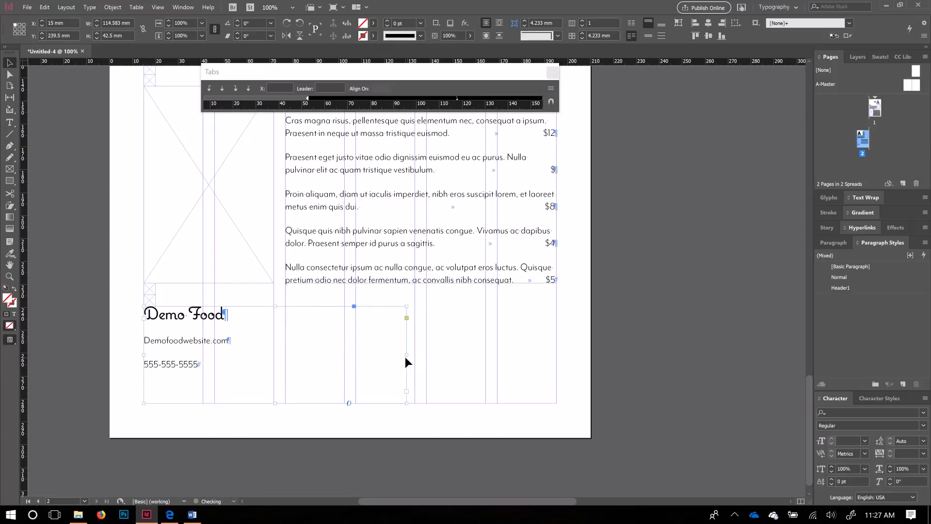
left_click_drag(407, 355, 557, 357)
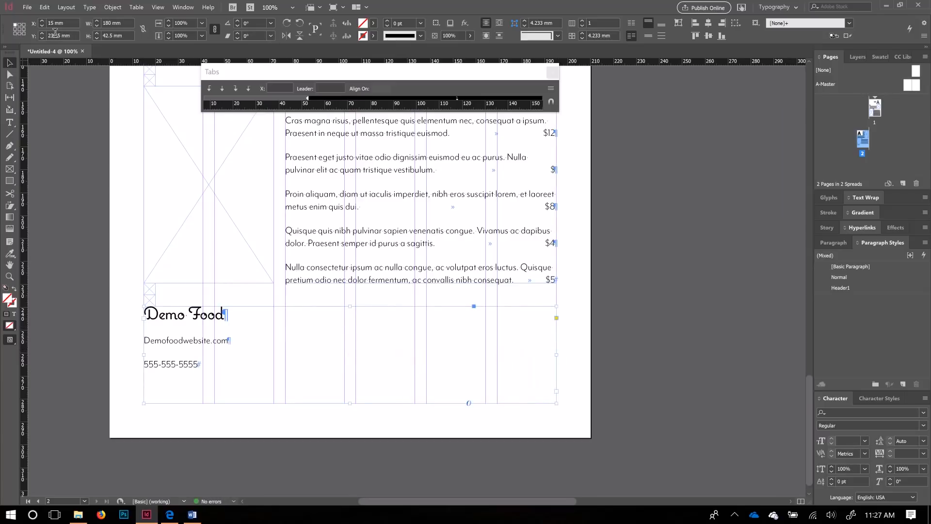
Step: Centre the Demo Food name, website and phone lines horizontally and vertically in the footer frame
double_click(198, 352)
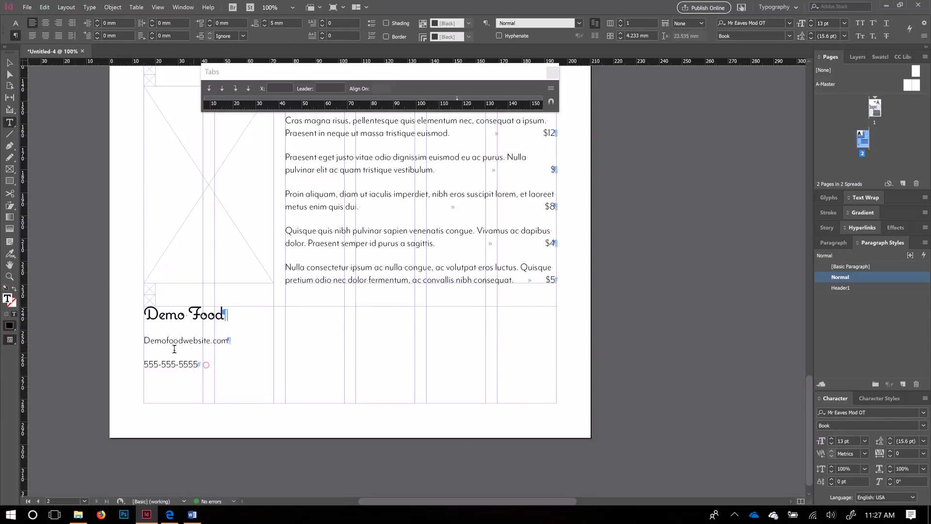
triple_click(164, 313)
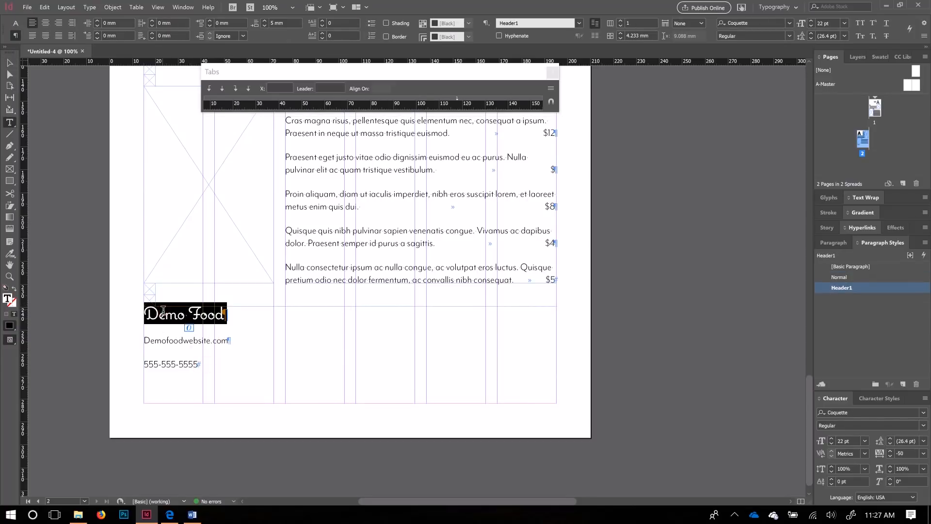
key("ctrl+a")
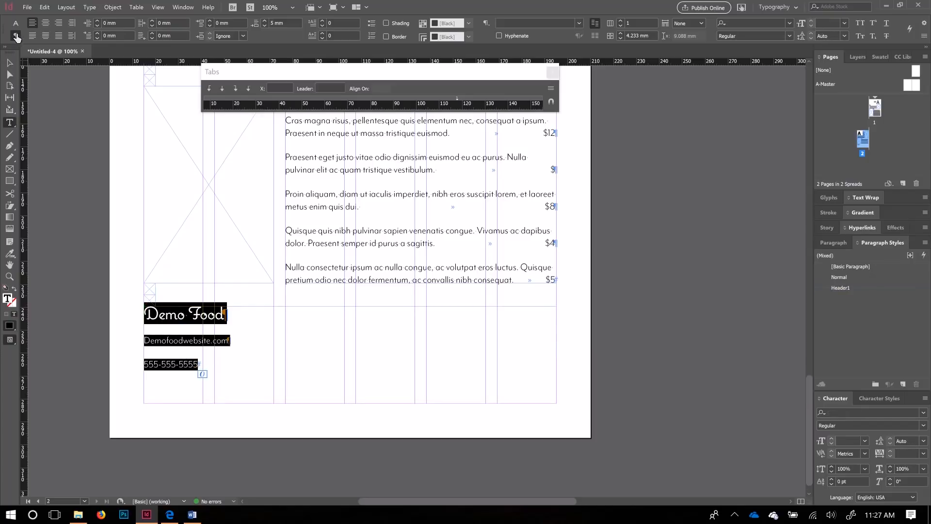
left_click(45, 23)
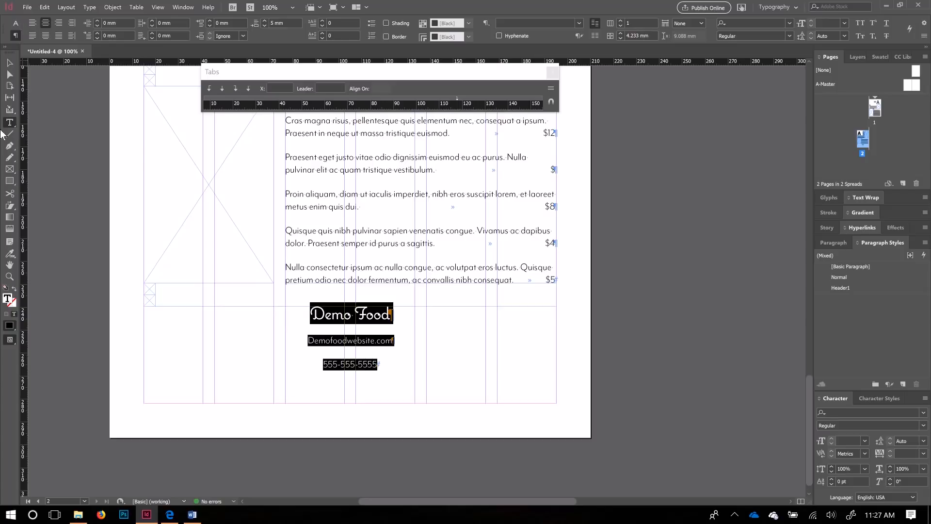
left_click(10, 63)
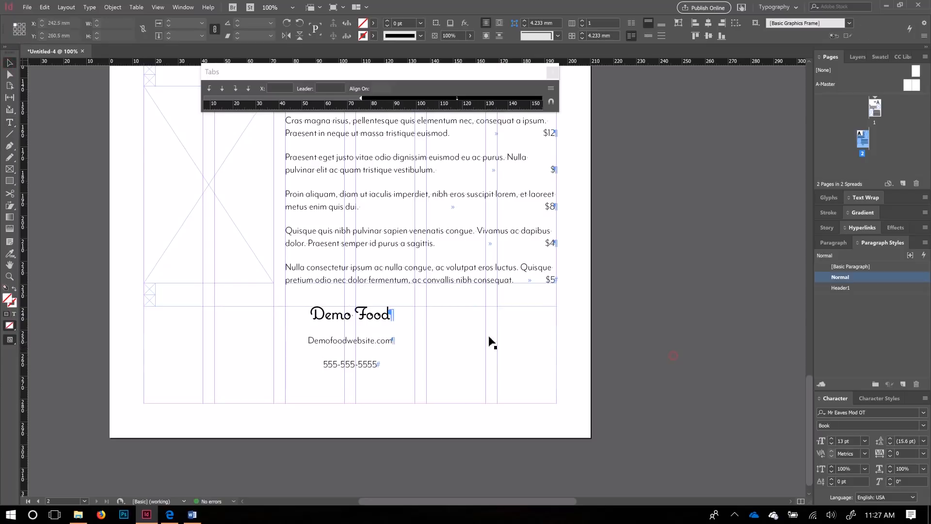
left_click(649, 36)
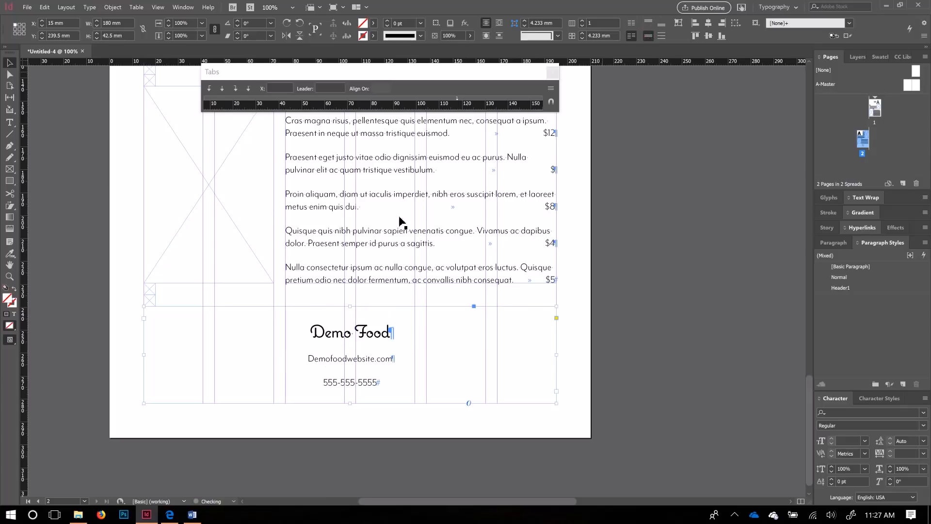
left_click(650, 371)
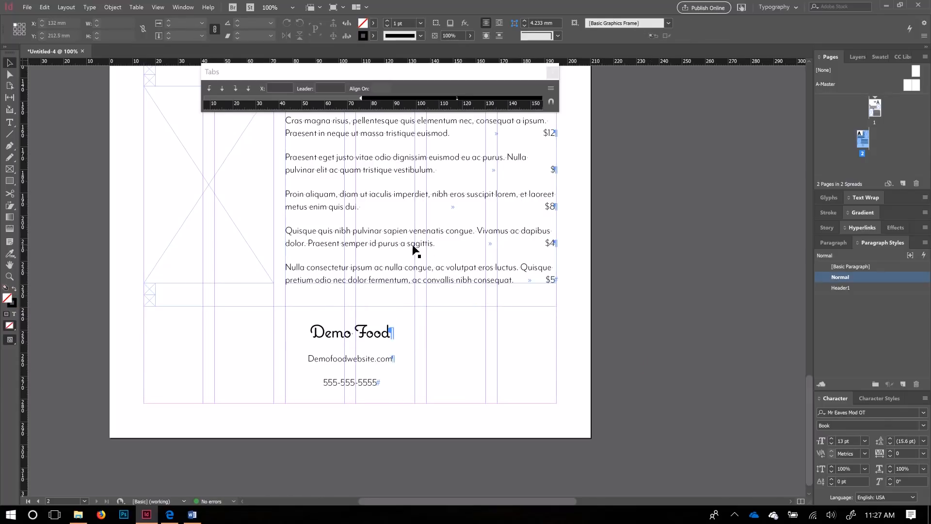
Step: Return to page 1's Demo Food header, select the image frame beside Soups, and open File
scroll(414, 250, "up", 1)
scroll(605, 216, "up", 7)
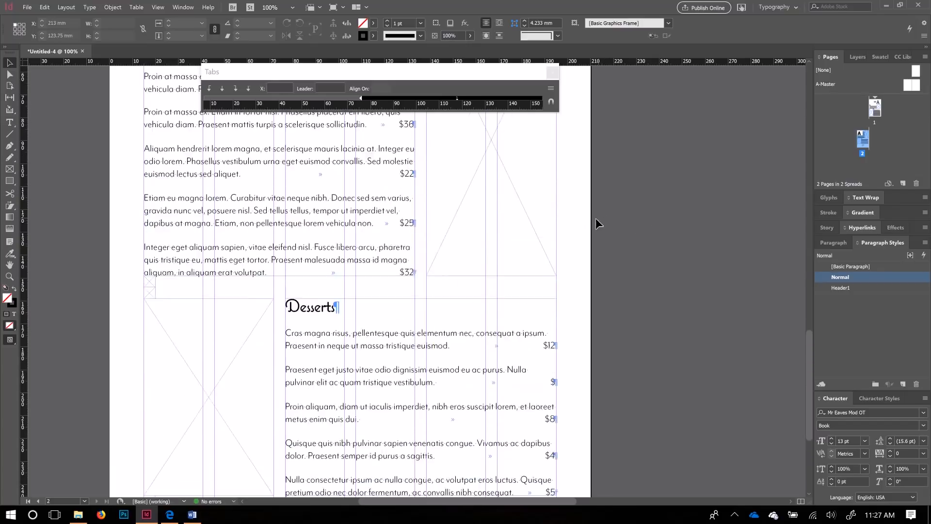
scroll(595, 217, "up", 12)
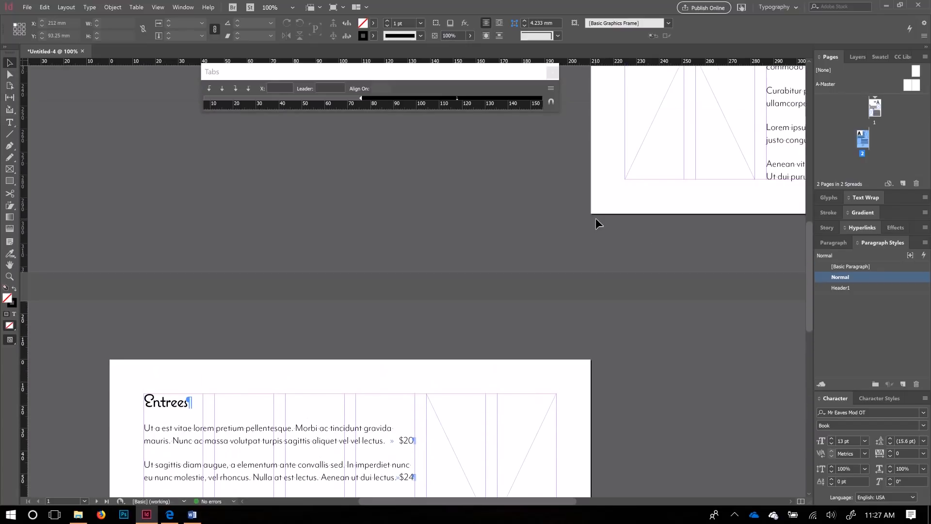
left_click_drag(666, 186, 277, 342)
left_click_drag(530, 212, 504, 382)
left_click_drag(497, 209, 593, 129)
left_click_drag(441, 341, 599, 93)
left_click_drag(399, 326, 349, 278)
left_click_drag(653, 148, 481, 427)
left_click_drag(587, 154, 618, 352)
left_click(612, 350)
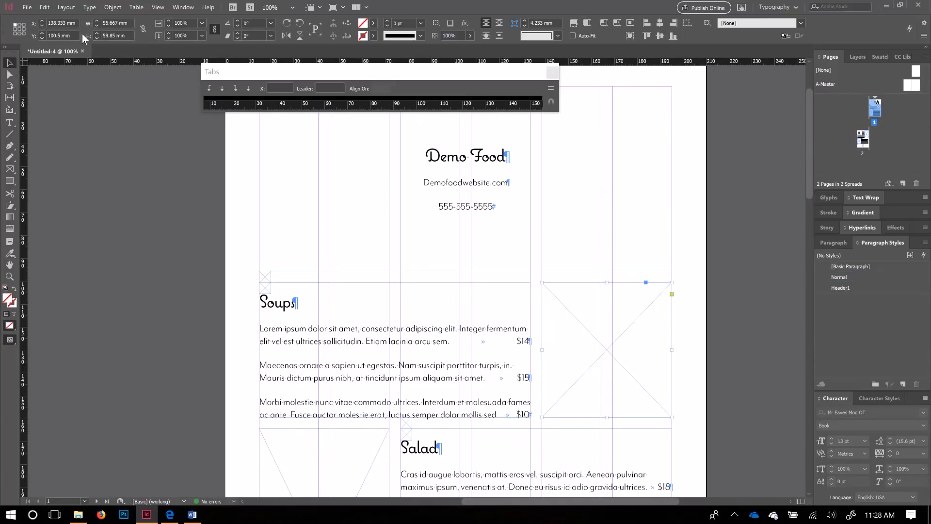
left_click(28, 8)
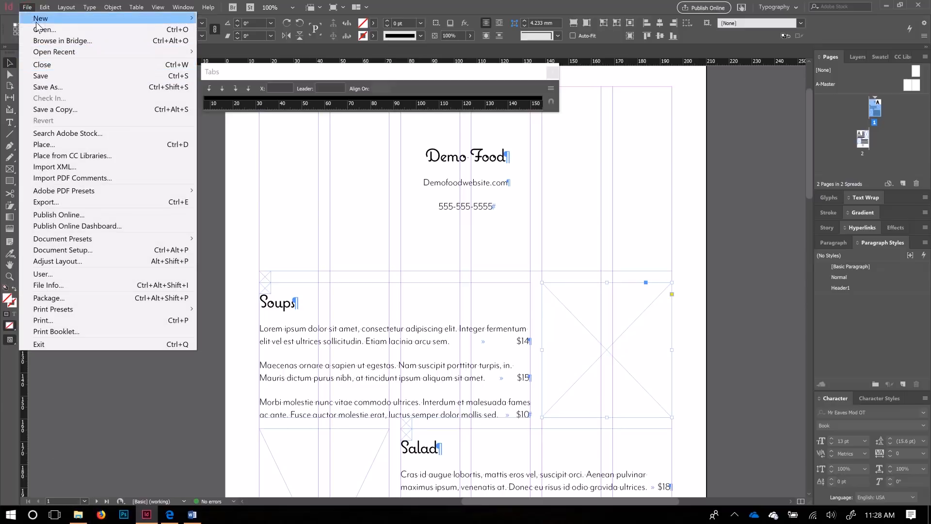
Step: Save the Untitled-4 document as demo.indd in the InDesign Demo folder
left_click(49, 87)
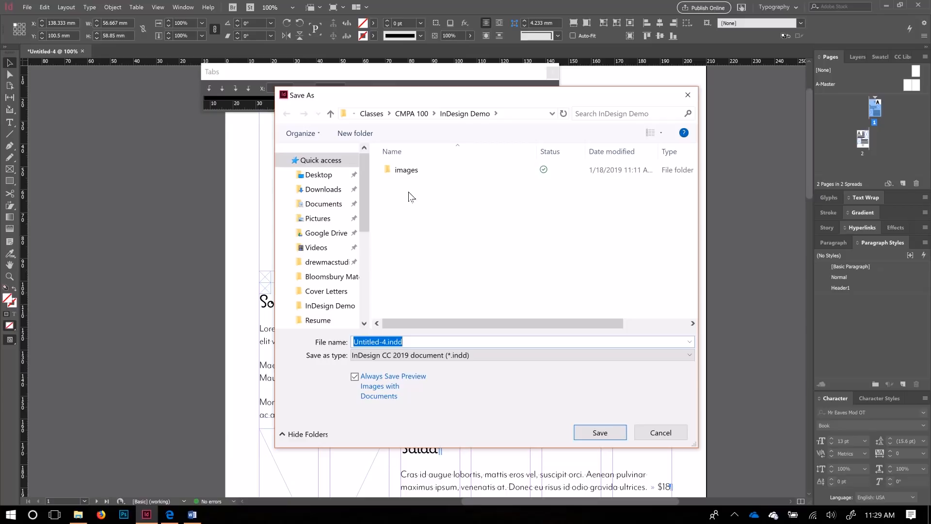
left_click(388, 343)
double_click(391, 342)
double_click(389, 342)
left_click_drag(387, 343, 342, 344)
key("BackSpace")
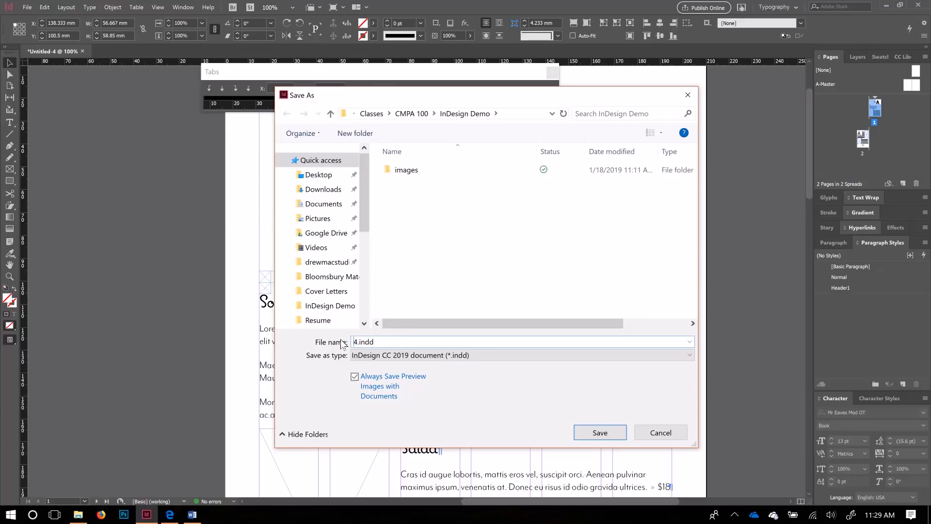
key("Delete")
type("demo")
left_click(611, 431)
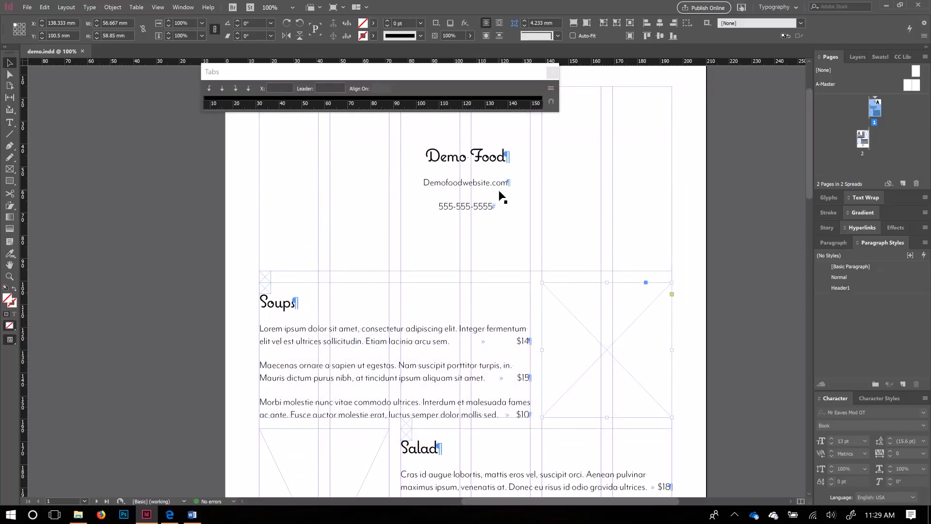
left_click(78, 514)
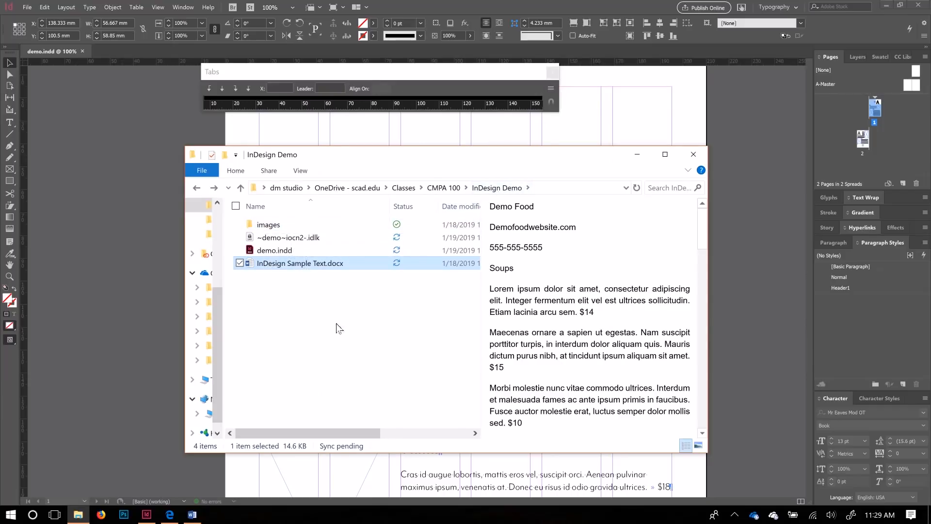
left_click_drag(360, 325, 278, 222)
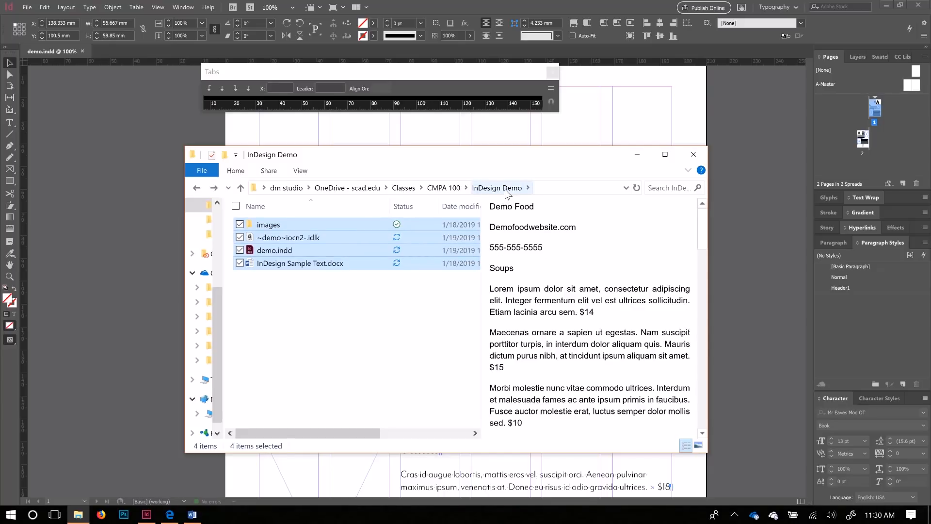
left_click(380, 332)
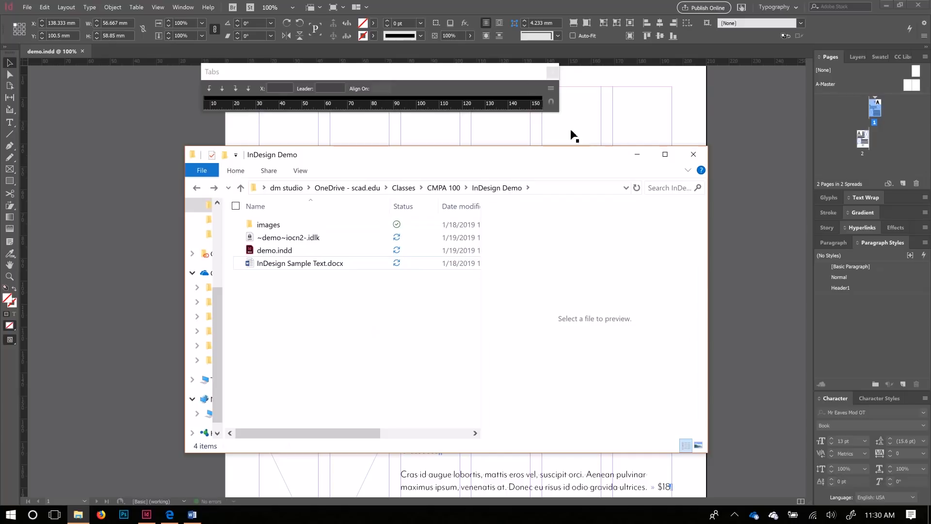
left_click(638, 154)
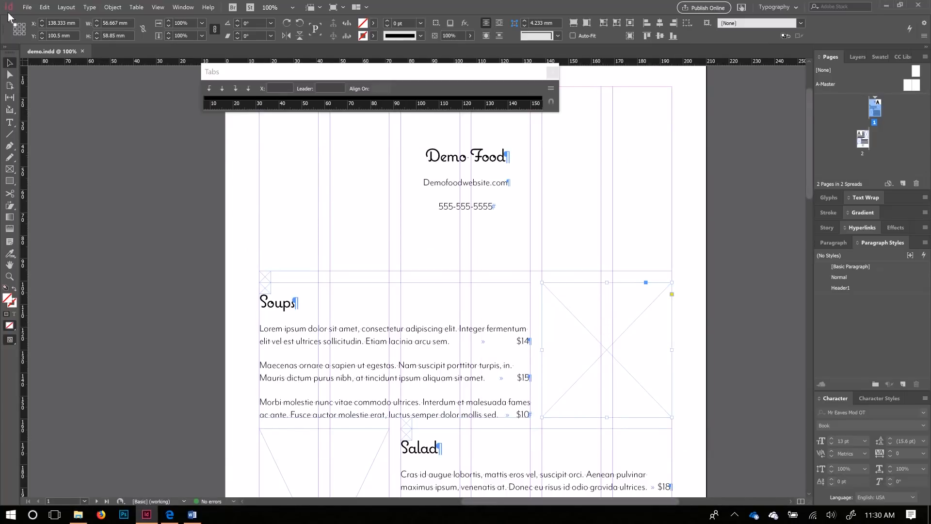
Step: Place pexels-photo-1143754.jpg from the images folder into the empty frame beside Soups
left_click(27, 8)
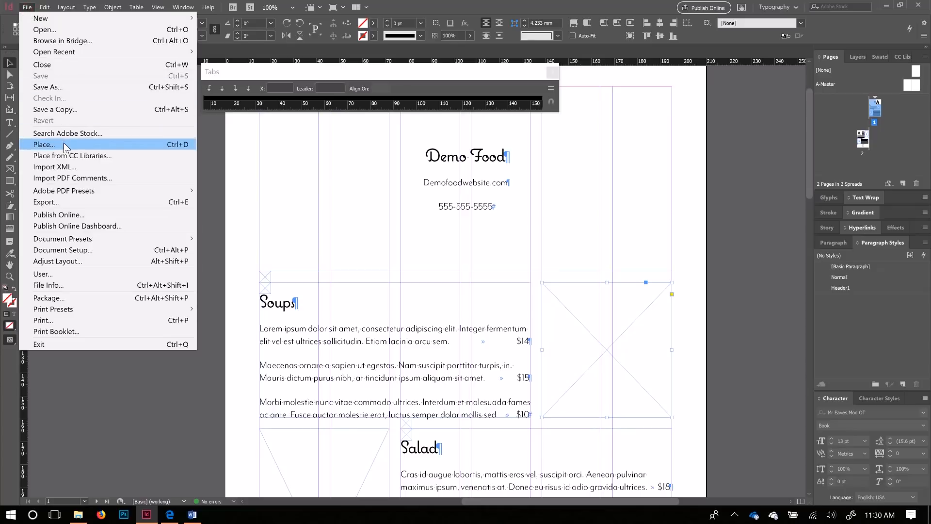
left_click(177, 146)
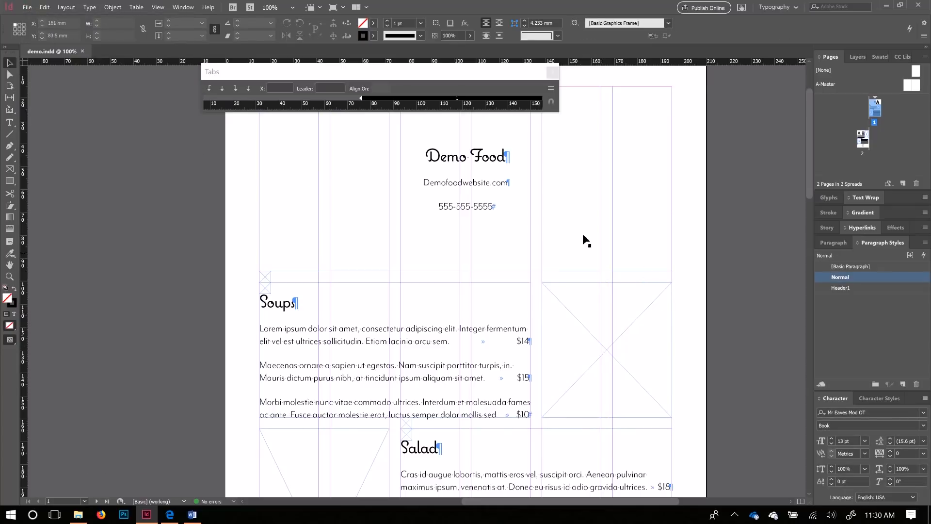
left_click(611, 353)
scroll(630, 356, "down", 3)
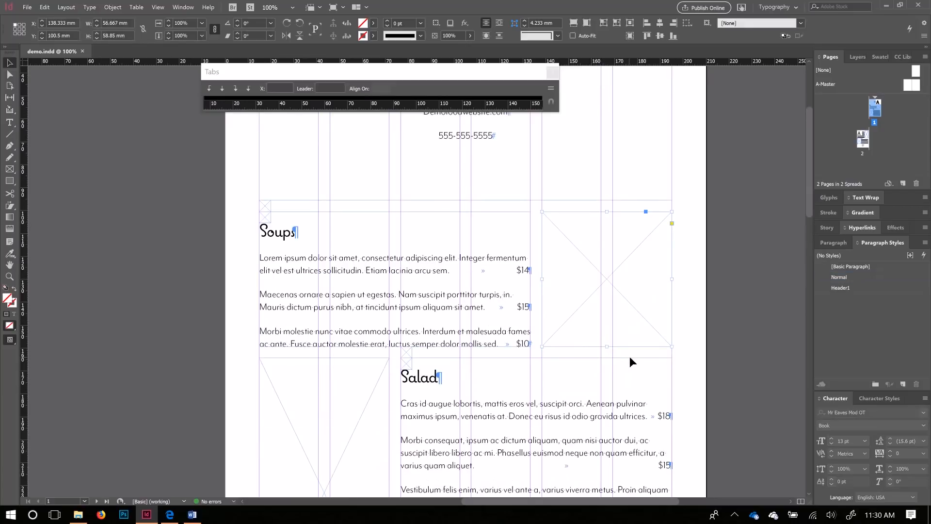
key("ctrl+d")
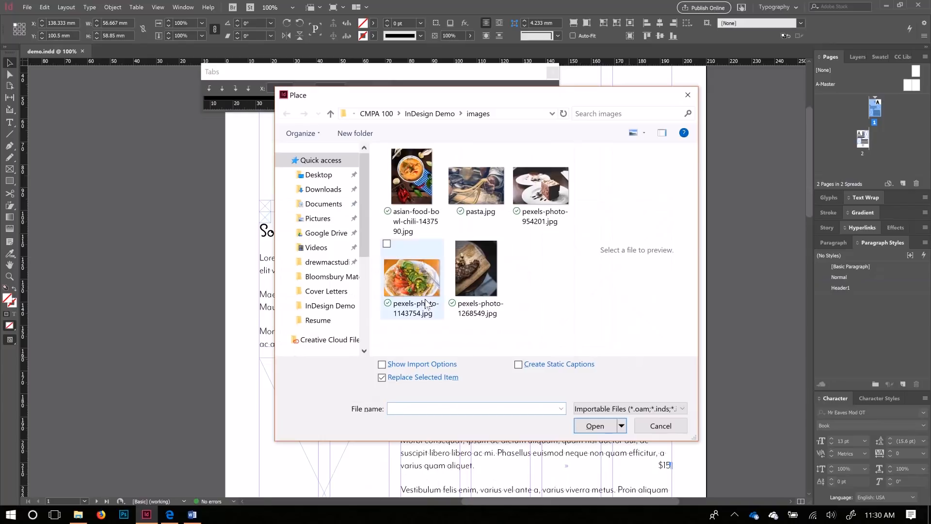
left_click(412, 279)
left_click(597, 428)
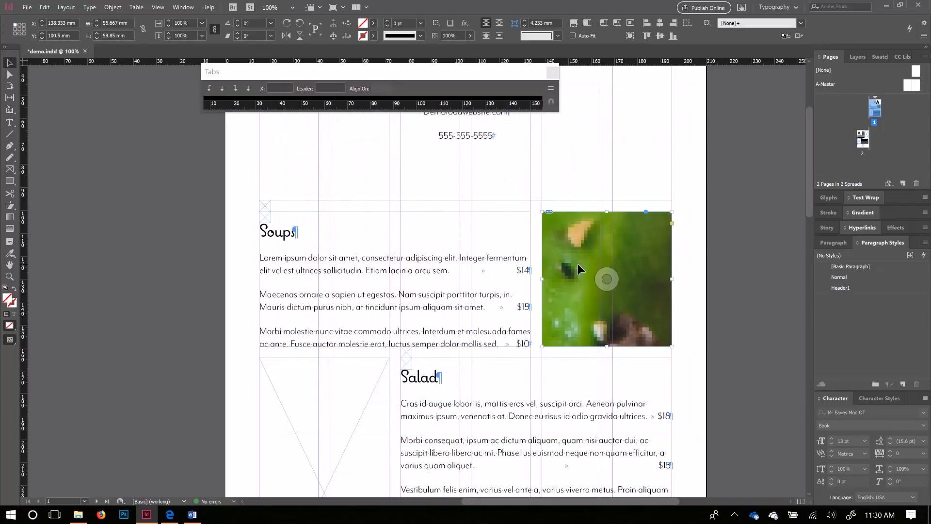
Step: Switch to the Essentials workspace and show the selected frame's Properties
left_click(183, 7)
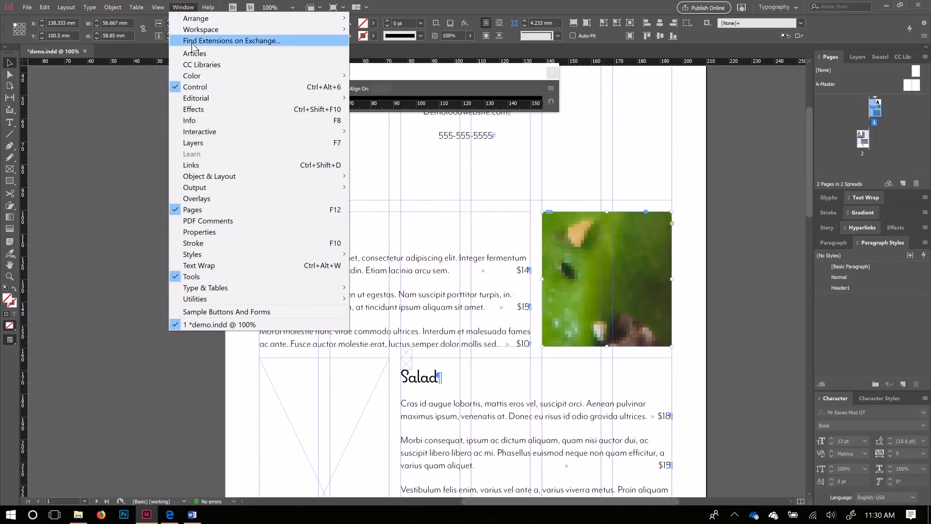
mouse_move(196, 31)
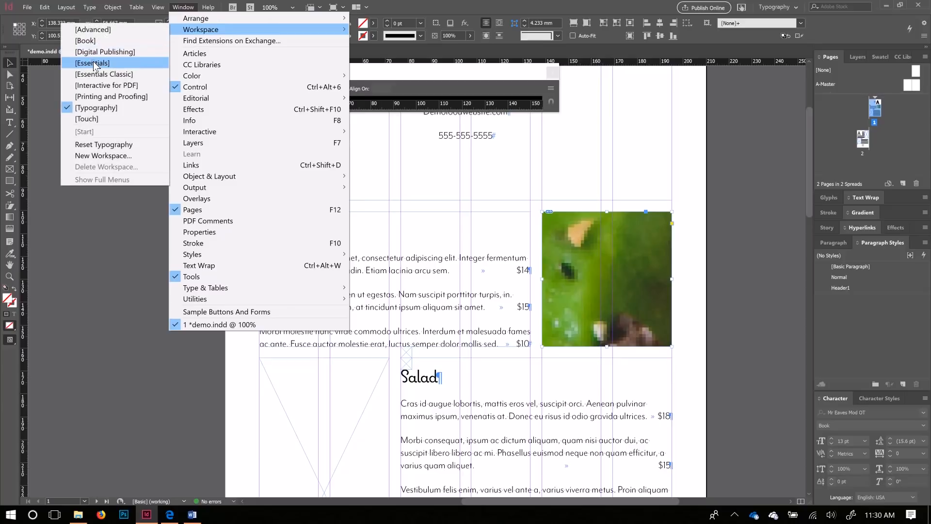
left_click(93, 63)
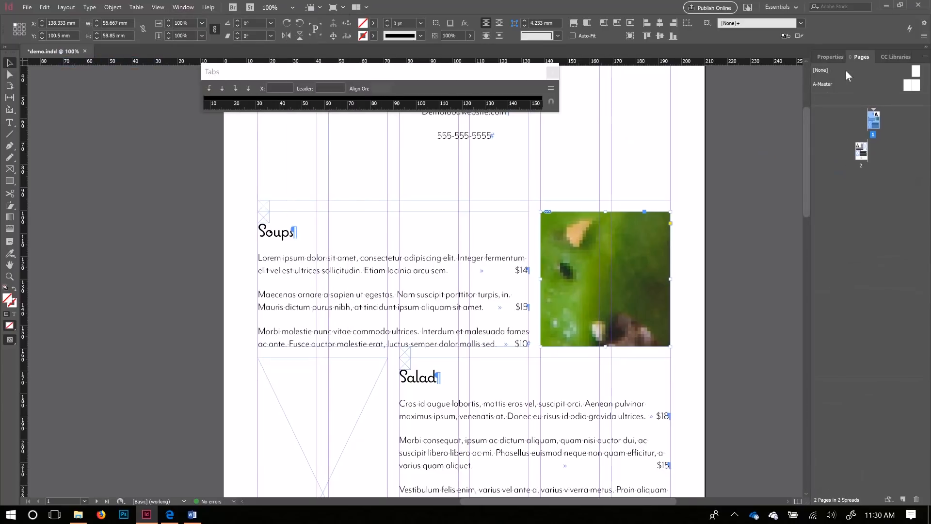
left_click(831, 57)
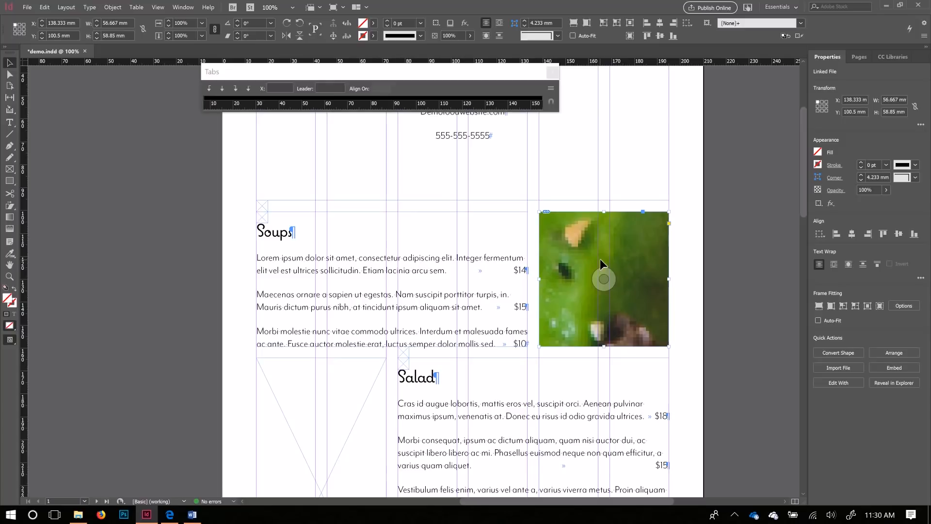
Step: Set the display to High Quality so placed images render sharply
left_click(162, 10)
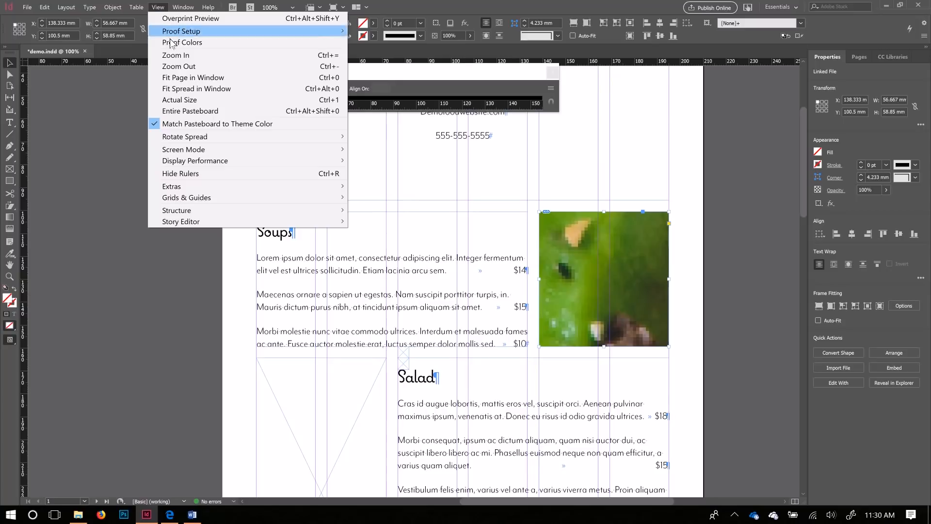
mouse_move(200, 165)
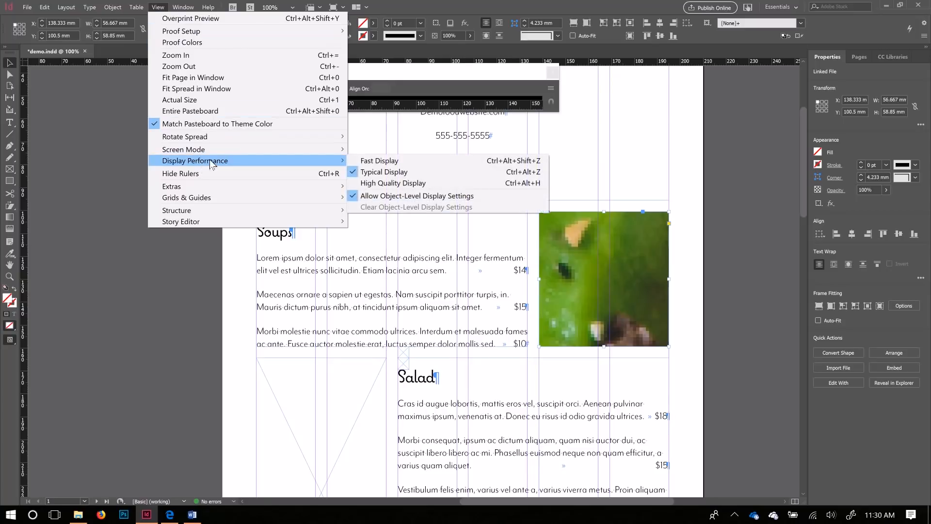
left_click(380, 183)
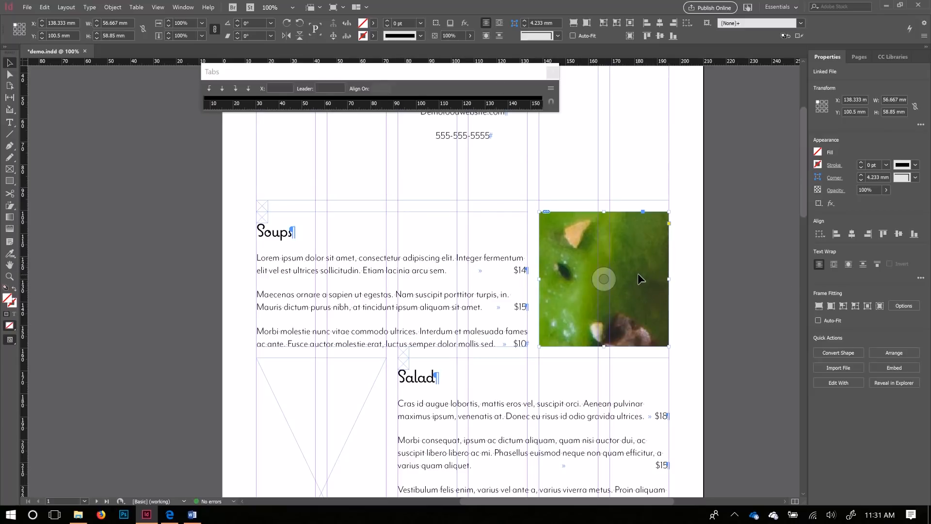
Step: Select the photo inside the Soups frame, zoom in on it, and open the Window menu
left_click(605, 281)
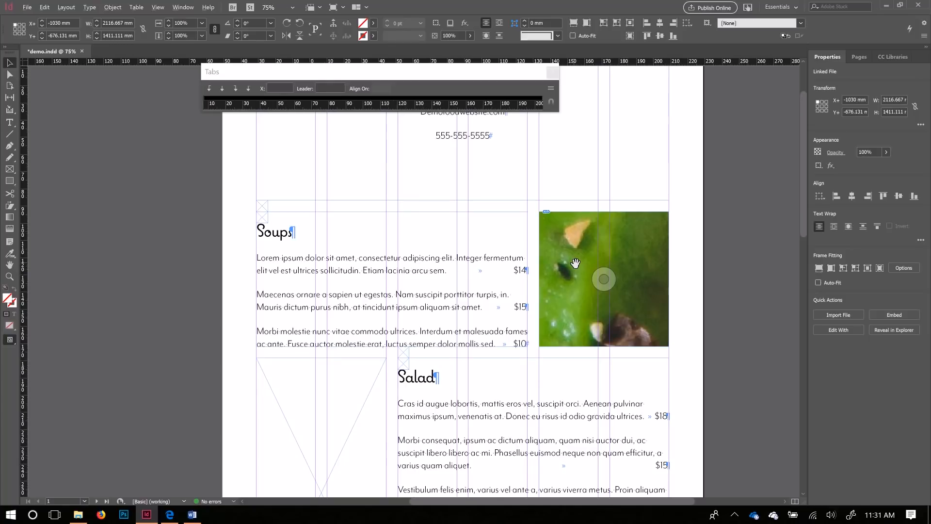
scroll(576, 263, "down", 1)
scroll(574, 264, "down", 1)
scroll(551, 263, "up", 3)
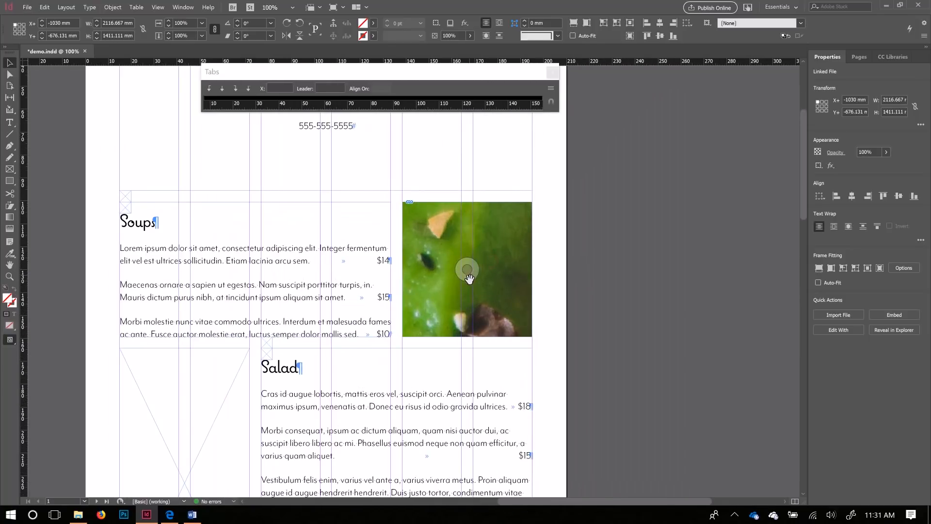
scroll(468, 271, "down", 2)
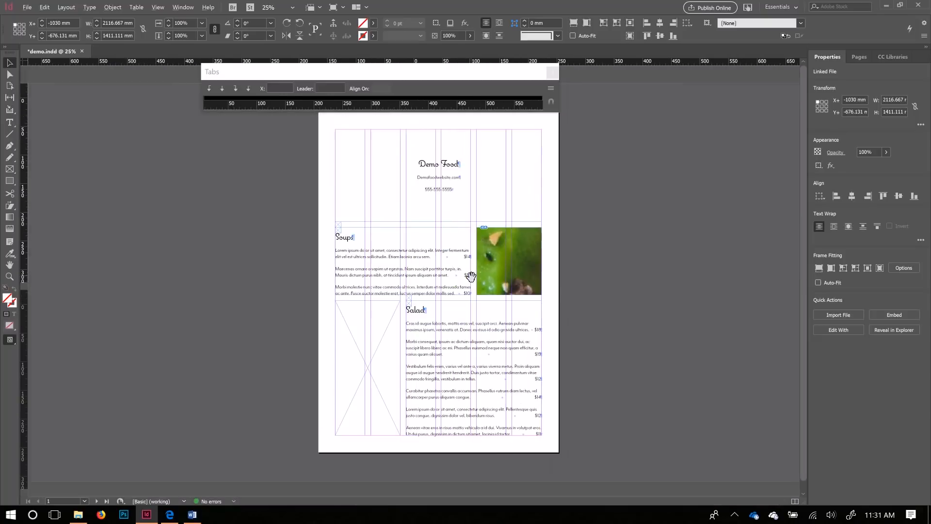
scroll(509, 202, "up", 2)
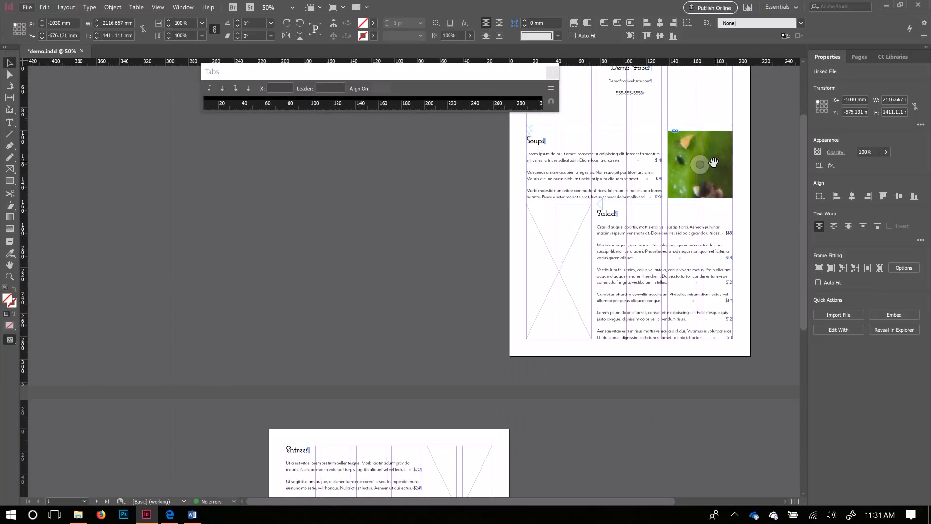
left_click_drag(699, 167, 585, 260)
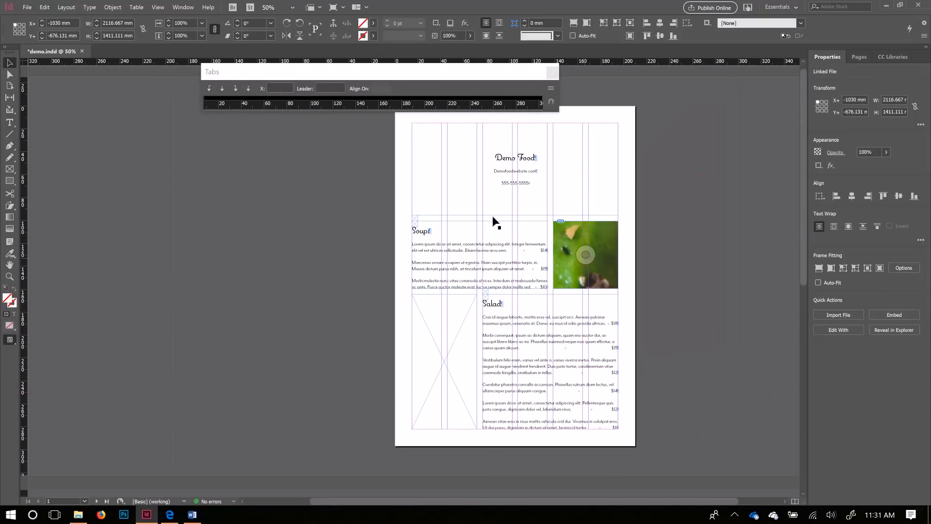
left_click(9, 63)
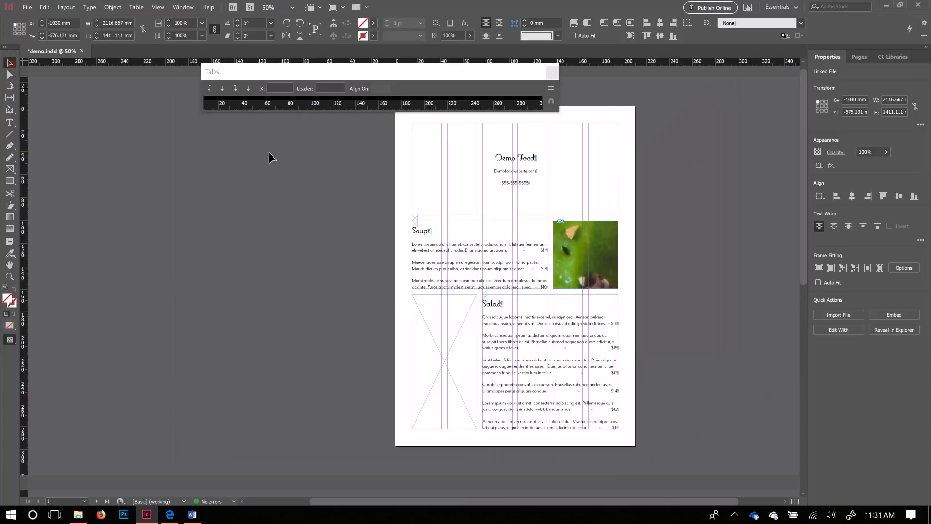
left_click(588, 260)
left_click(586, 256)
key("ctrl+equal")
key("ctrl+equal")
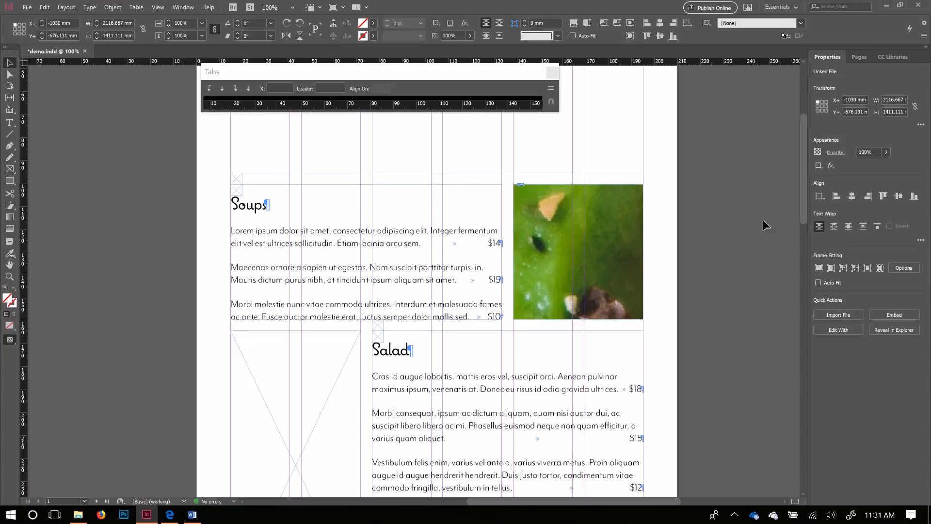
left_click(179, 9)
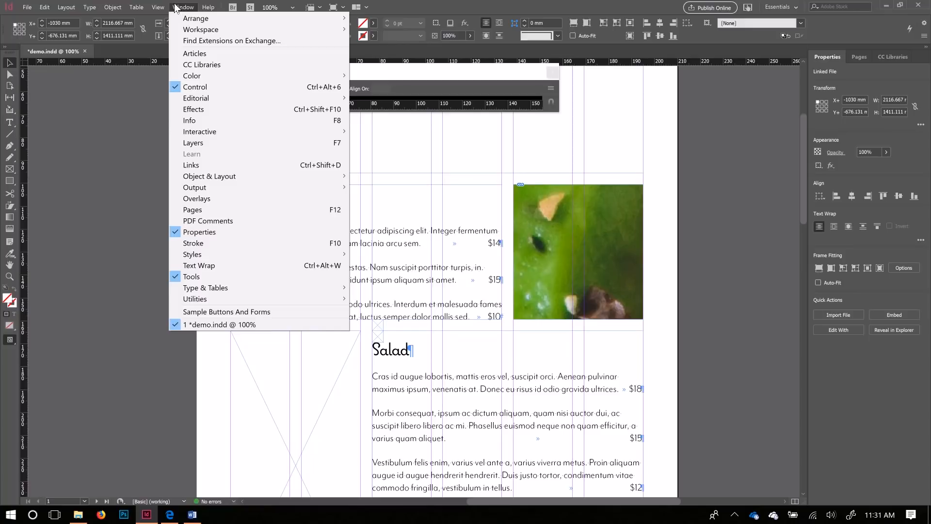
Step: Show the Info panel and fill the Soups frame proportionally, scaling the photo to 88.275 × 58.85 mm
left_click(204, 121)
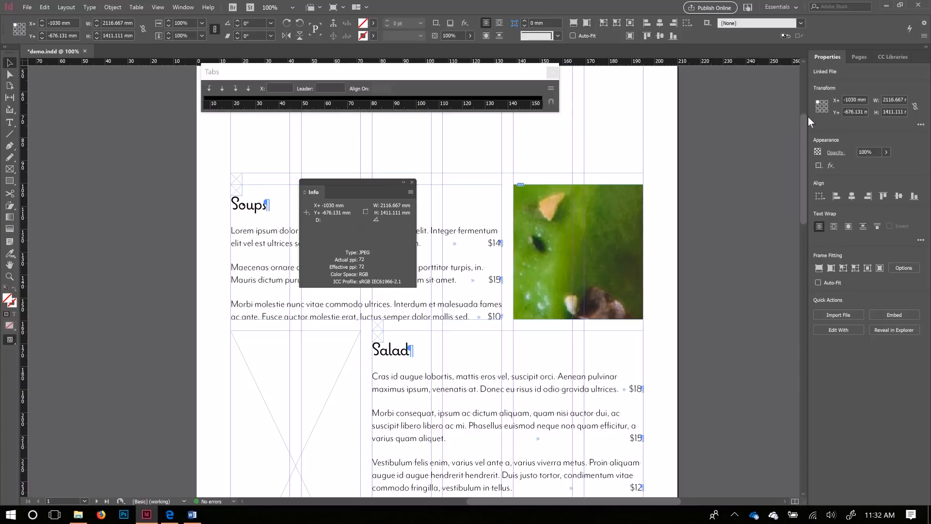
left_click(819, 269)
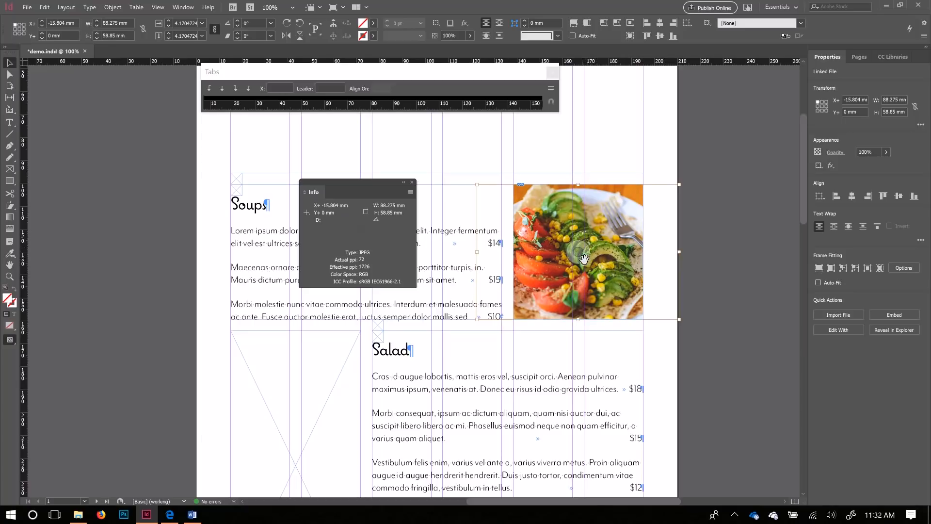
left_click_drag(584, 259, 552, 234)
left_click_drag(585, 260, 576, 245)
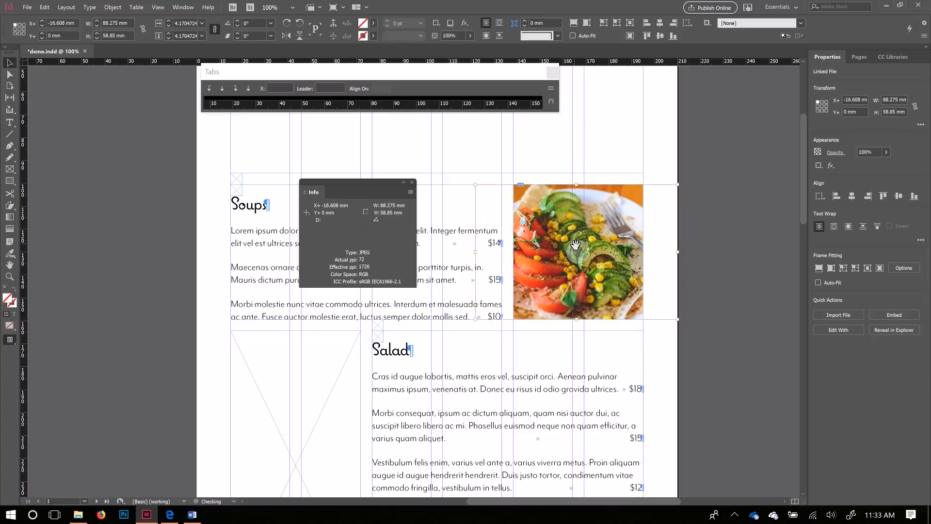
left_click(650, 201)
left_click(642, 190)
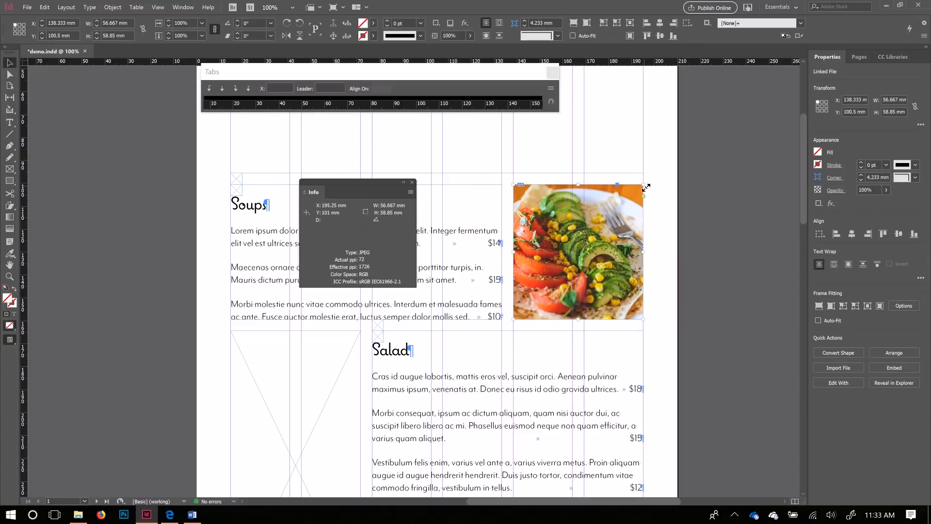
mouse_move(645, 186)
left_mouse_down()
mouse_move(717, 203)
mouse_move(727, 194)
mouse_move(650, 200)
mouse_move(638, 189)
mouse_move(644, 185)
left_mouse_up()
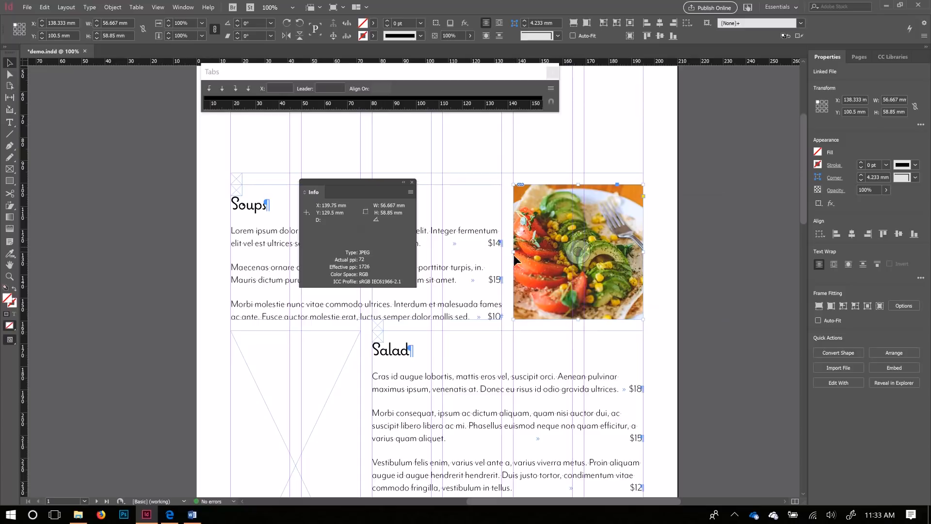
left_click_drag(514, 252, 442, 248)
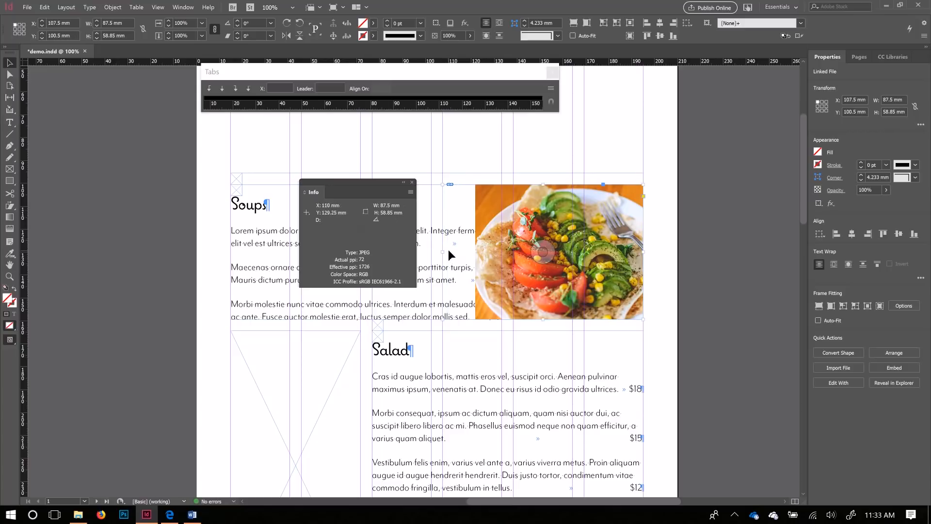
left_click_drag(443, 250, 515, 257)
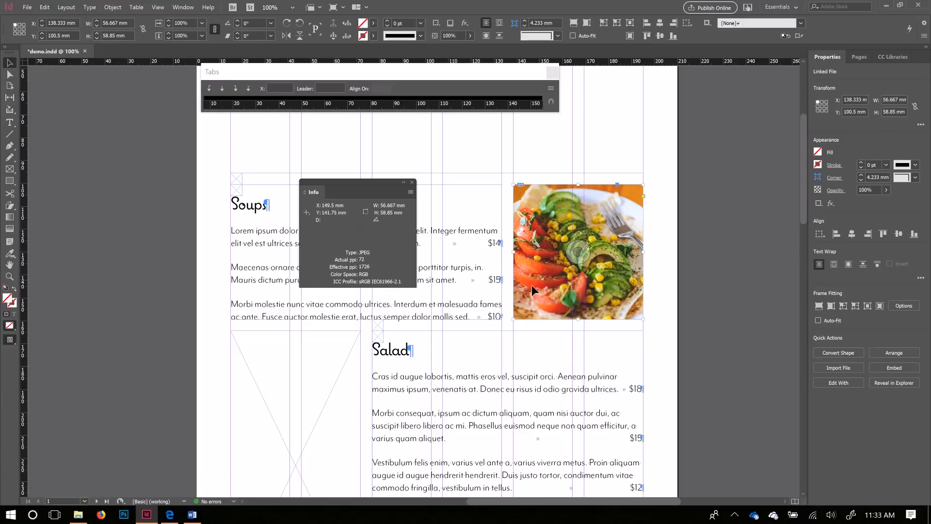
mouse_move(513, 320)
left_mouse_down()
mouse_move(501, 339)
mouse_move(516, 318)
left_mouse_up()
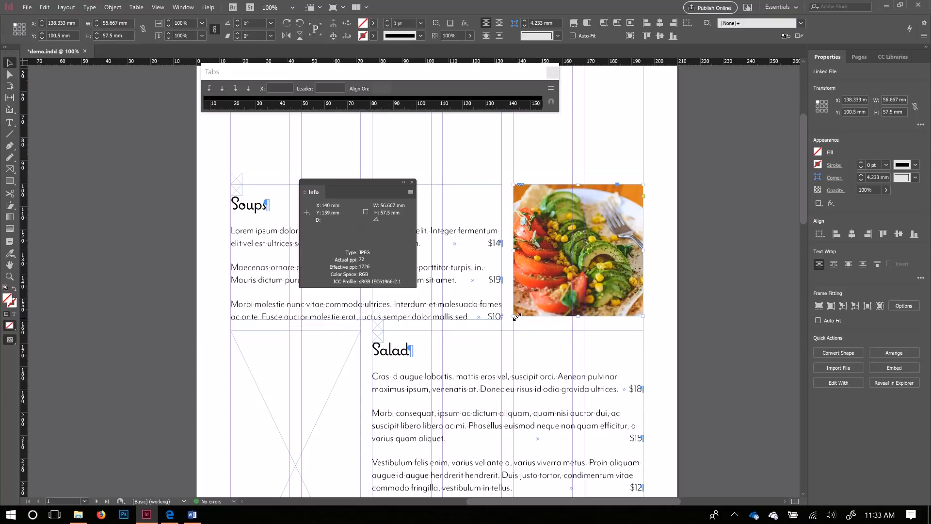
left_click_drag(580, 317, 580, 321)
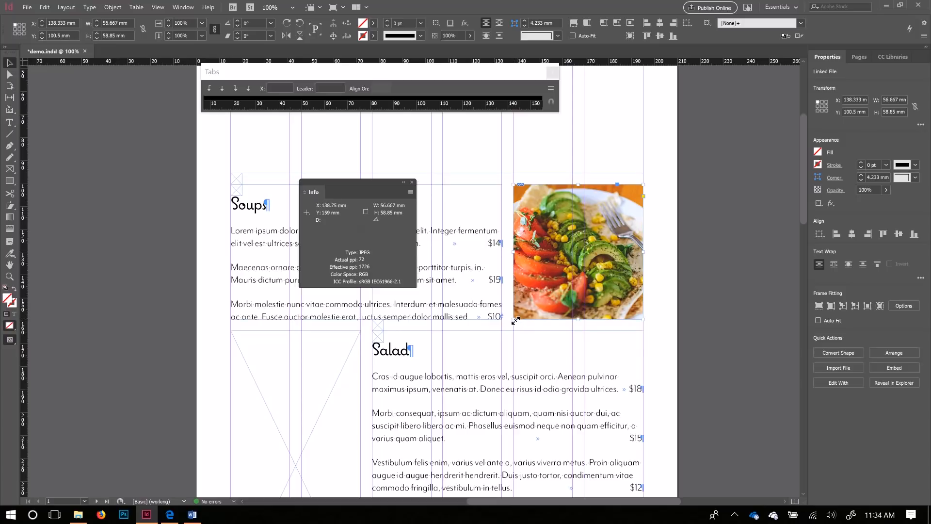
left_click_drag(516, 320, 549, 287)
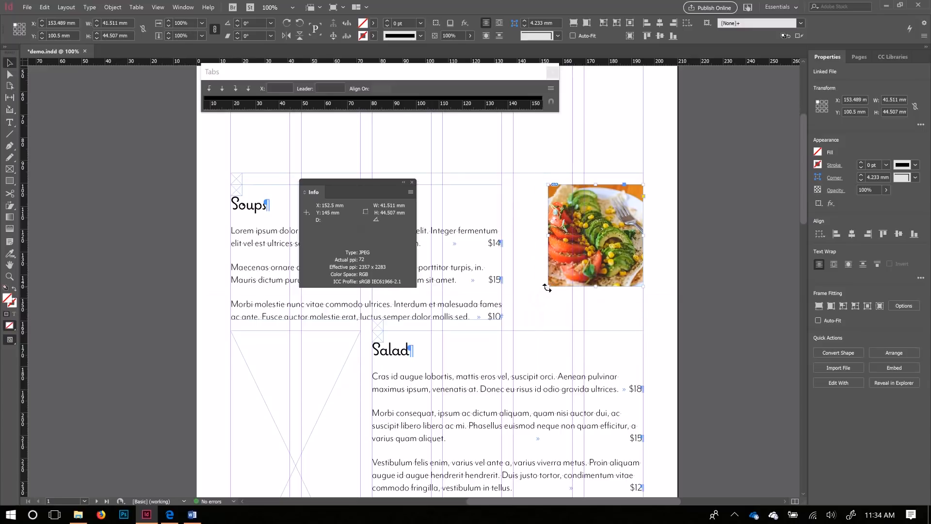
key("ctrl+z")
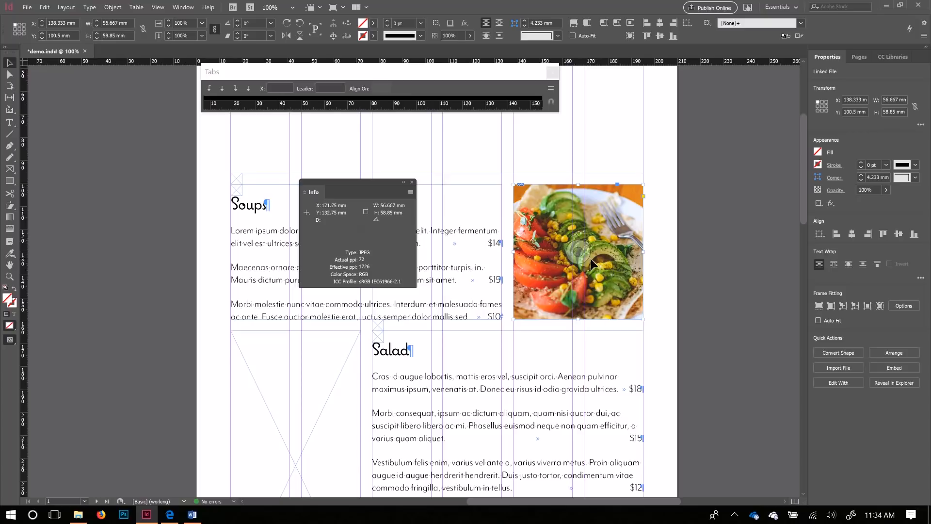
left_click(681, 259)
left_click(628, 263)
left_click(832, 307)
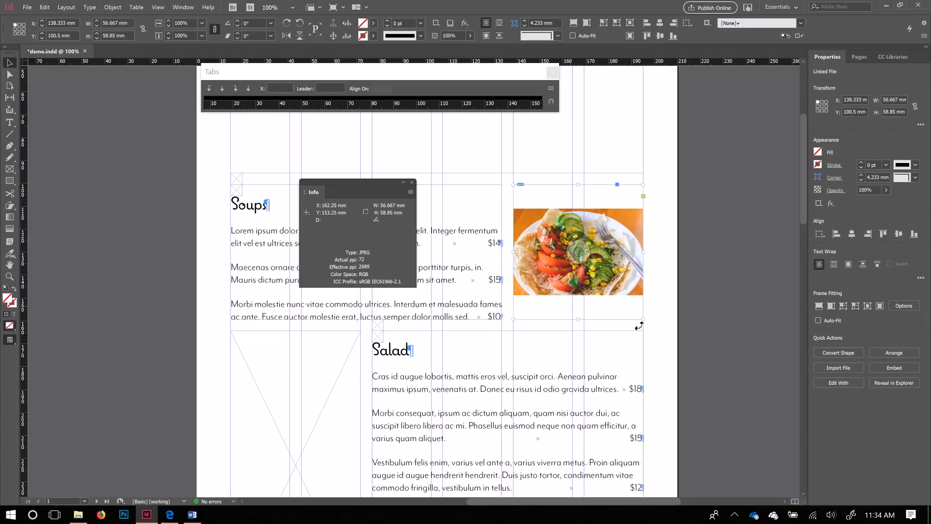
left_click(844, 306)
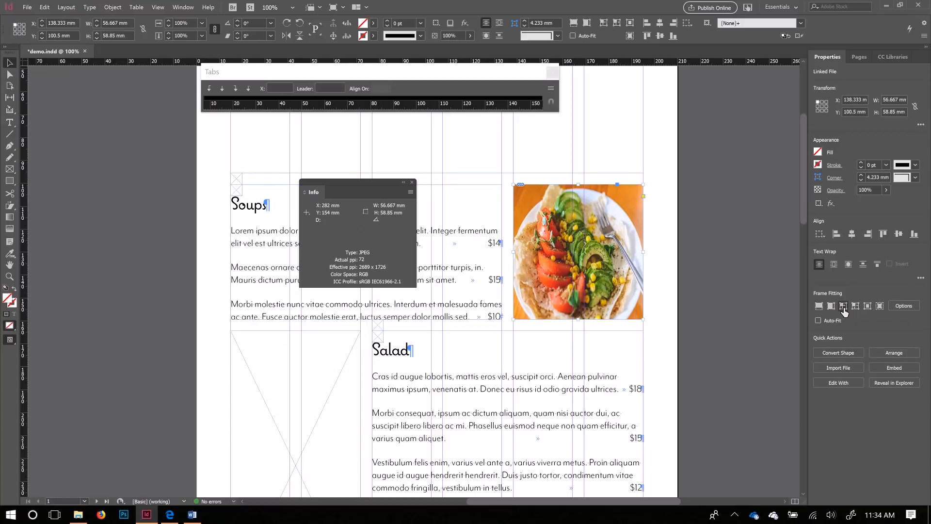
left_click(845, 306)
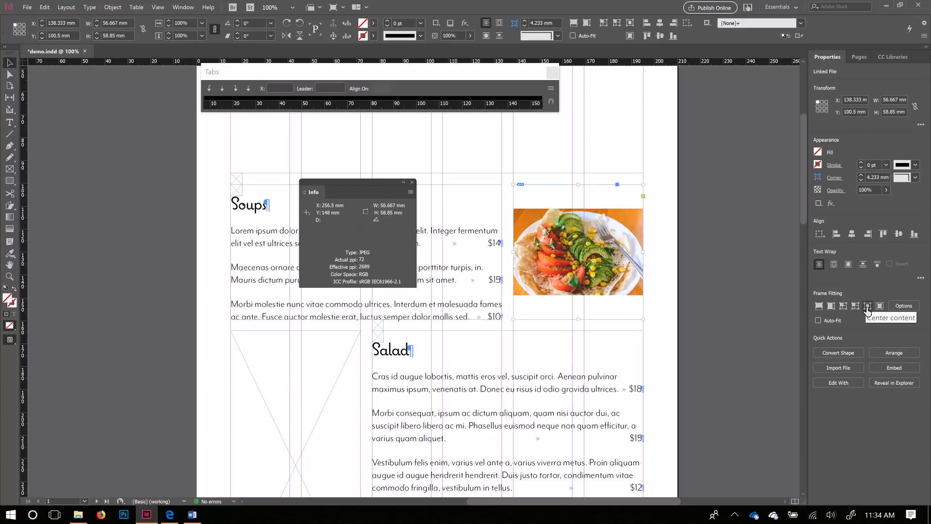
left_click(819, 306)
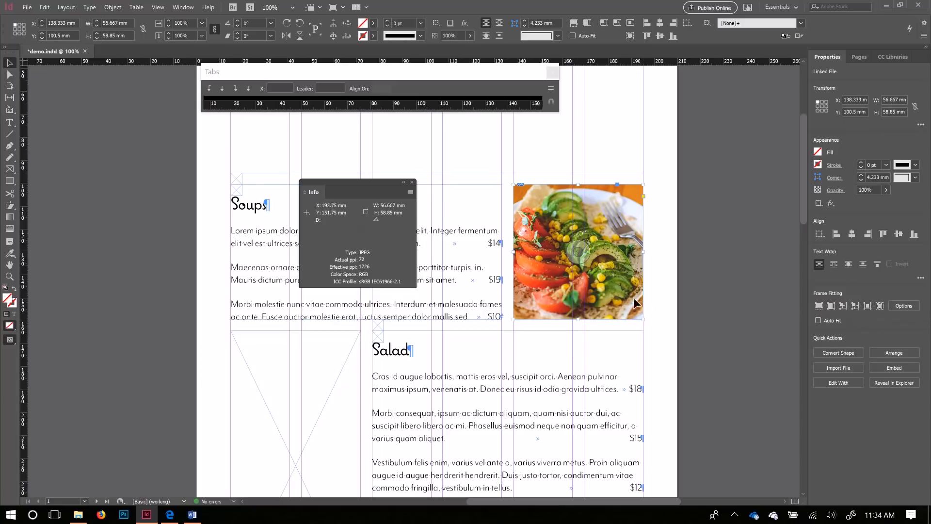
left_click(578, 251)
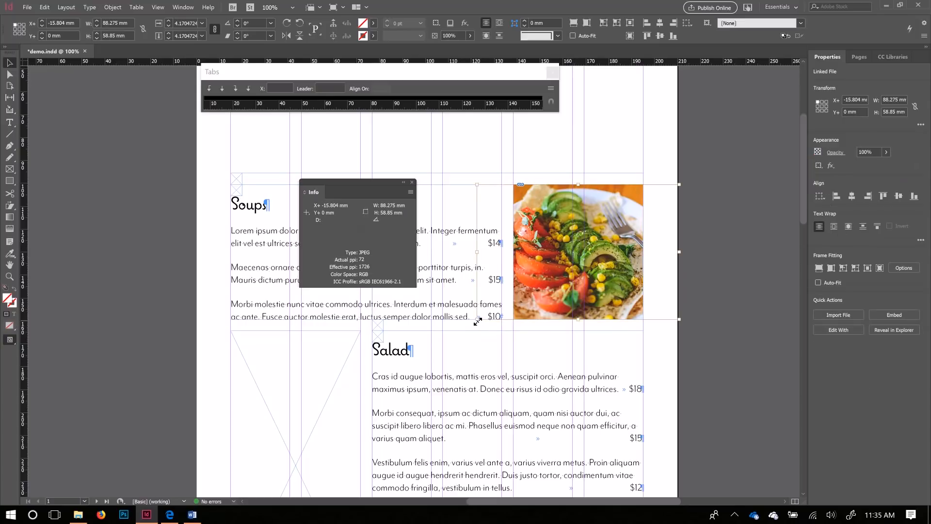
left_click_drag(480, 322, 252, 469)
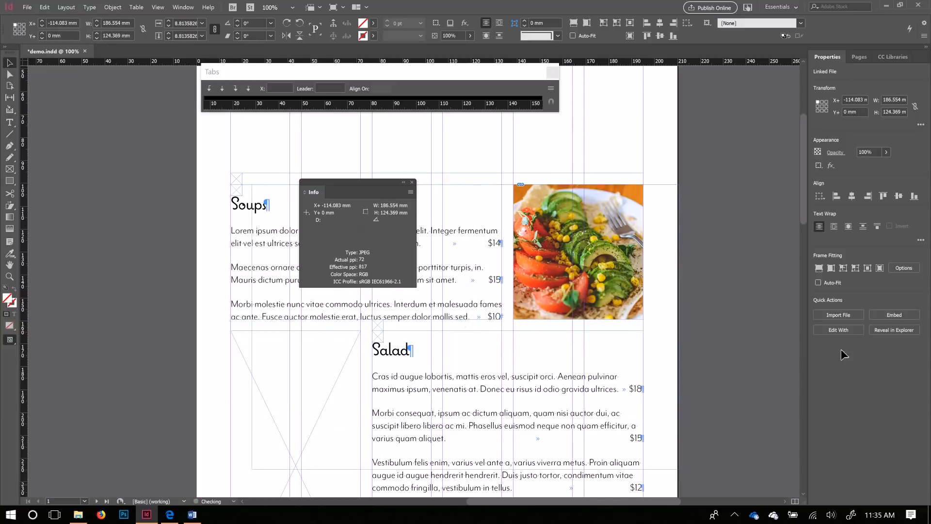
left_click(746, 290)
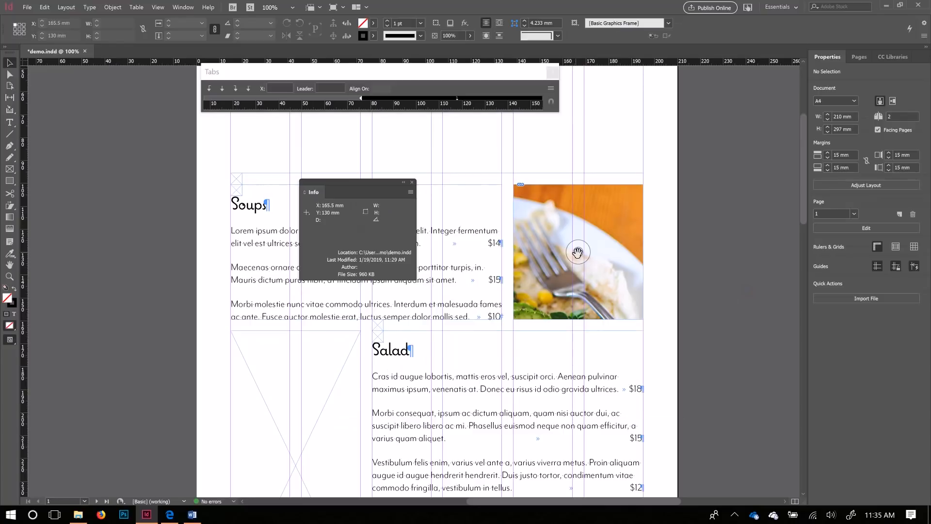
left_click(633, 258)
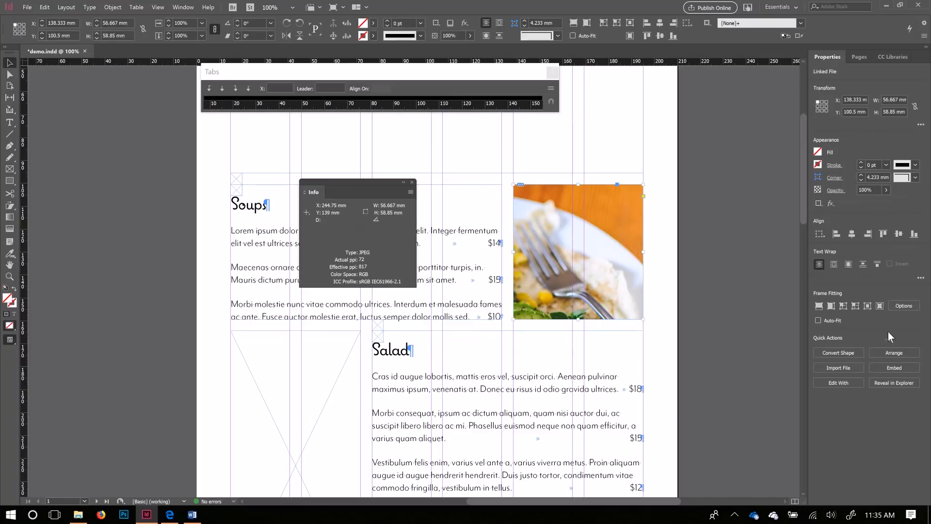
left_click(880, 305)
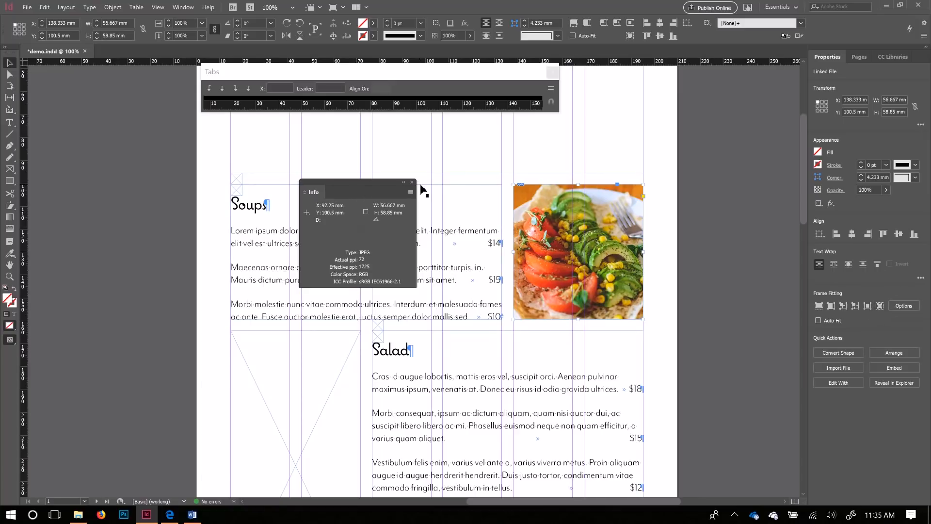
Step: Move the Info panel aside and start placing an image into the empty frame beside Salad
scroll(281, 363, "down", 3)
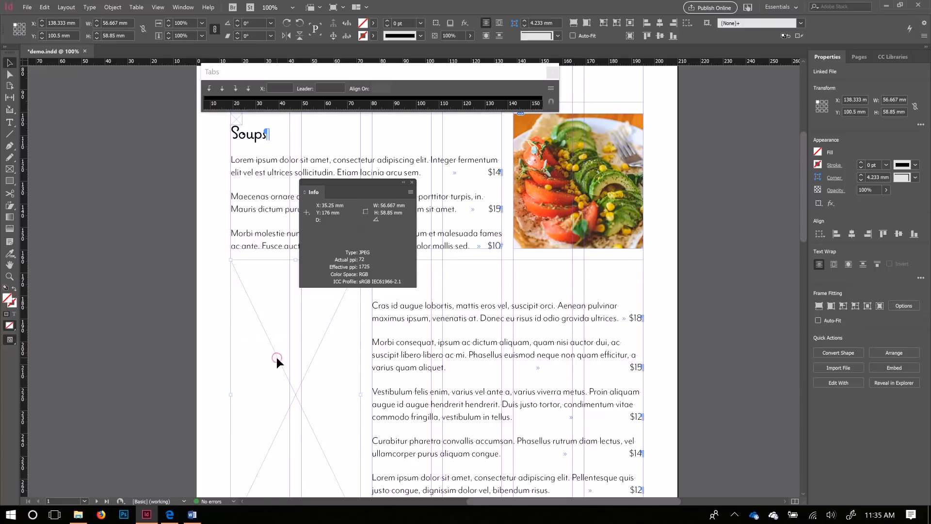
left_click(276, 358)
left_click_drag(362, 184, 735, 167)
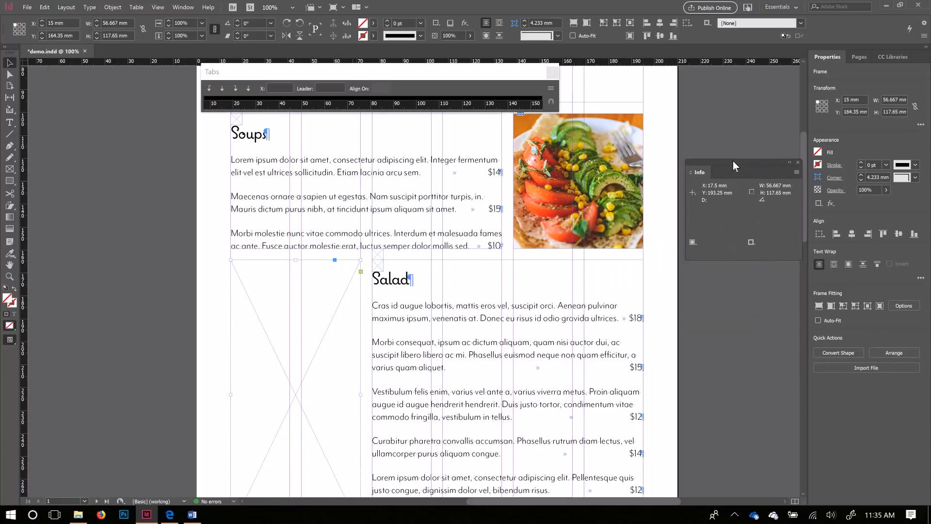
left_click(547, 235)
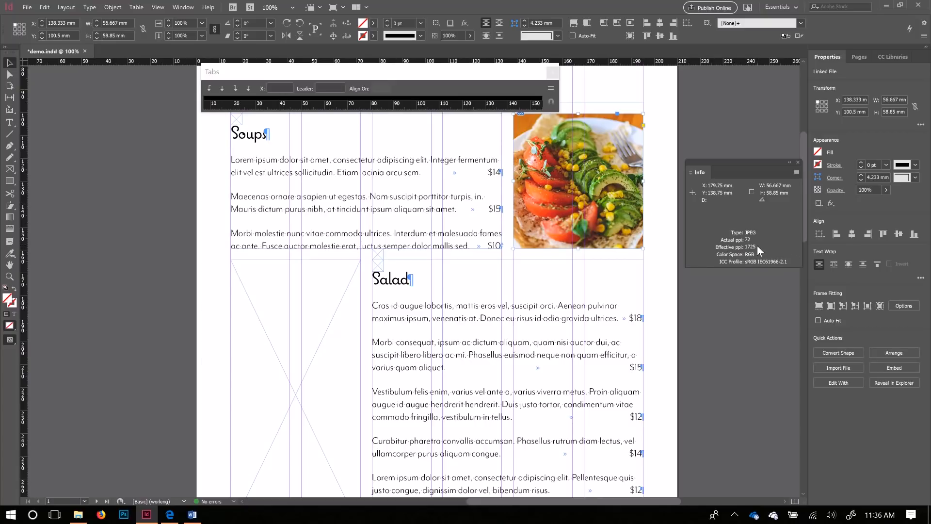
left_click(316, 333)
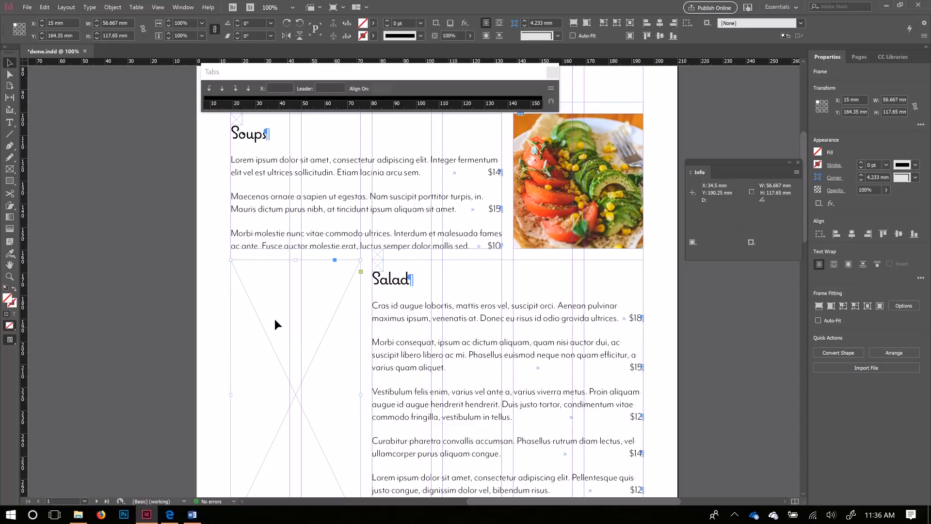
scroll(133, 328, "down", 3)
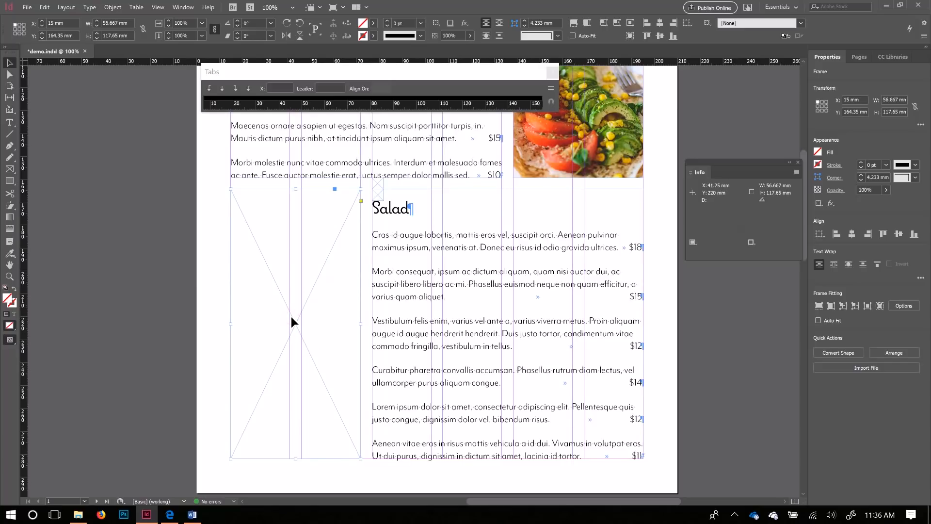
key("ctrl+d")
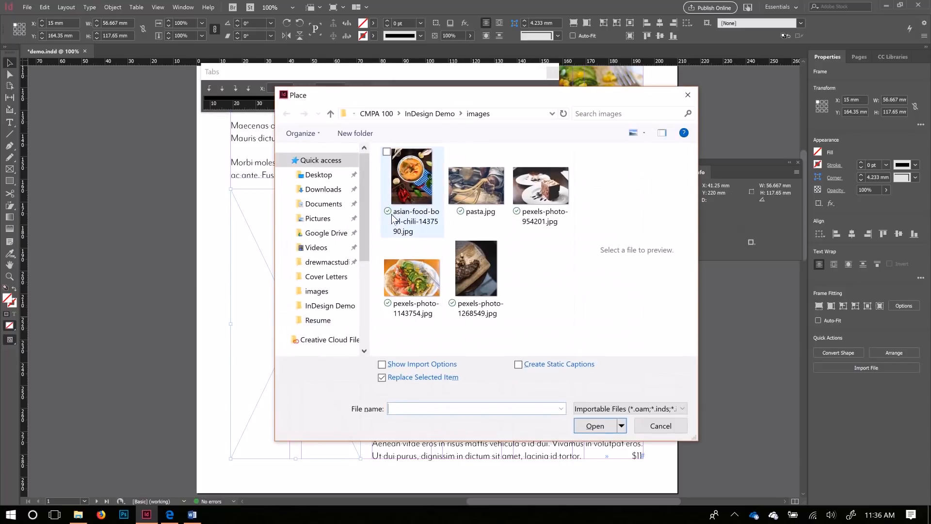
Step: Place asian-food-bowl-chili-1437590.jpg into the photo frame beside Soups
left_click(418, 190)
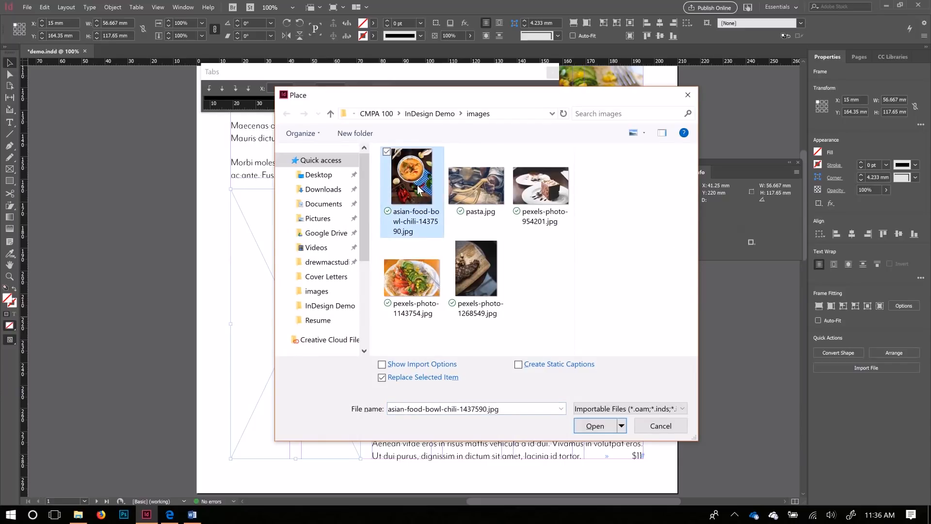
left_click(598, 426)
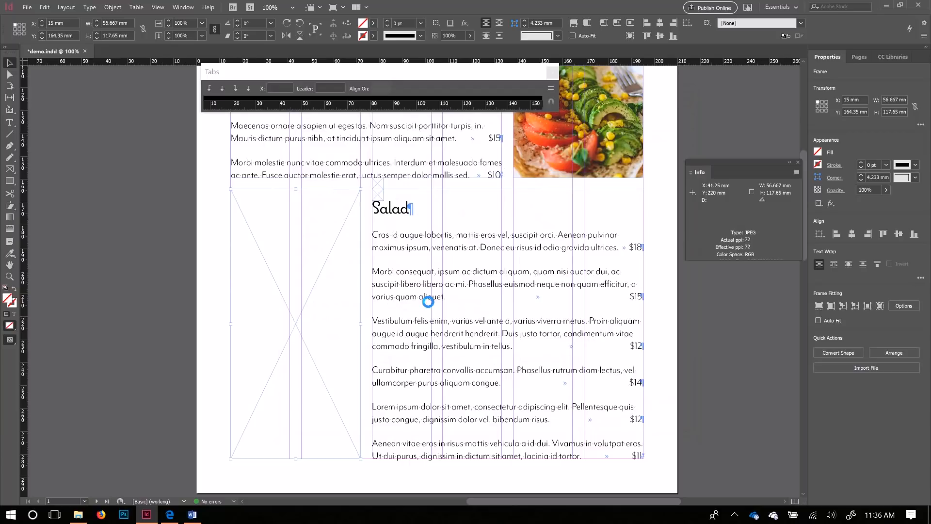
scroll(534, 269, "up", 5)
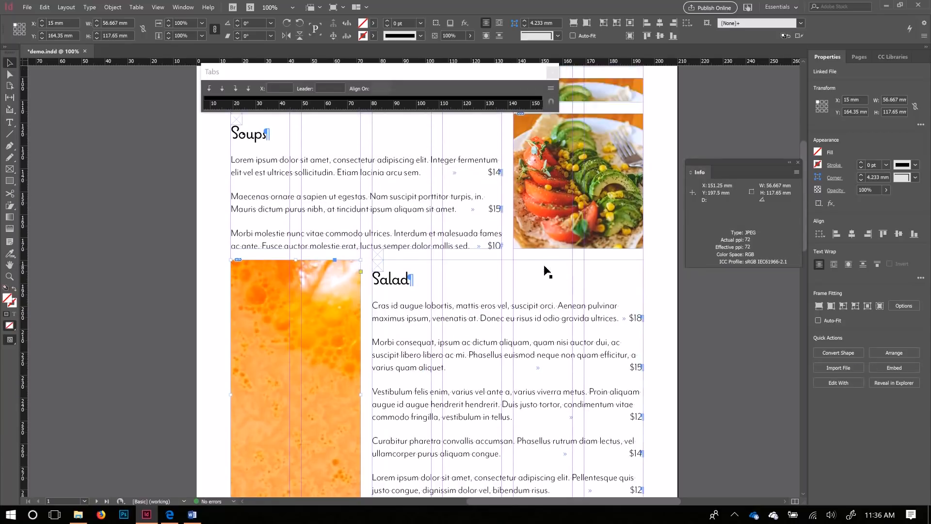
scroll(544, 272, "down", 3)
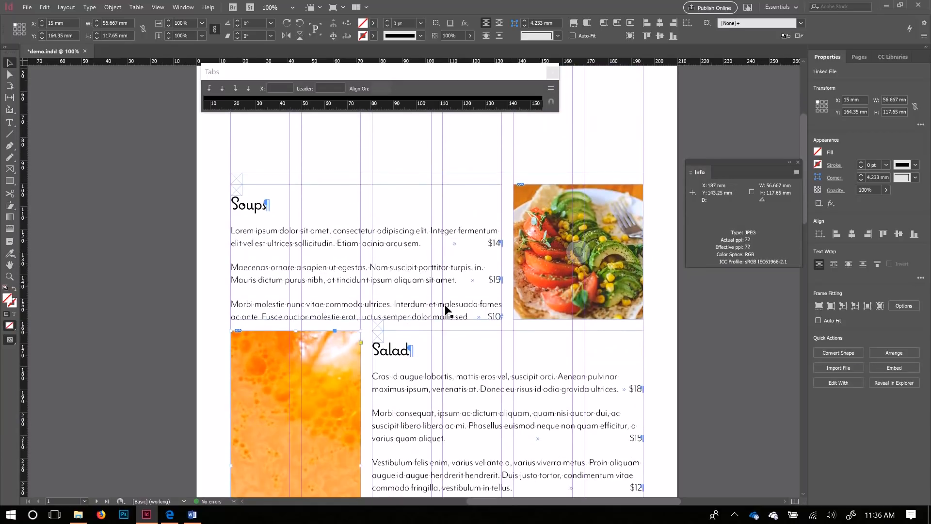
left_click(594, 265)
key("ctrl+d")
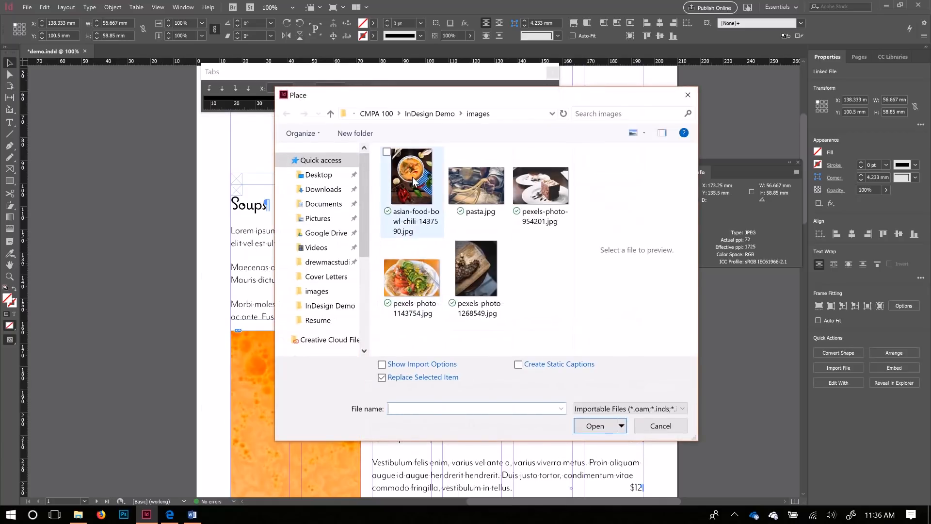
left_click(412, 184)
left_click(595, 426)
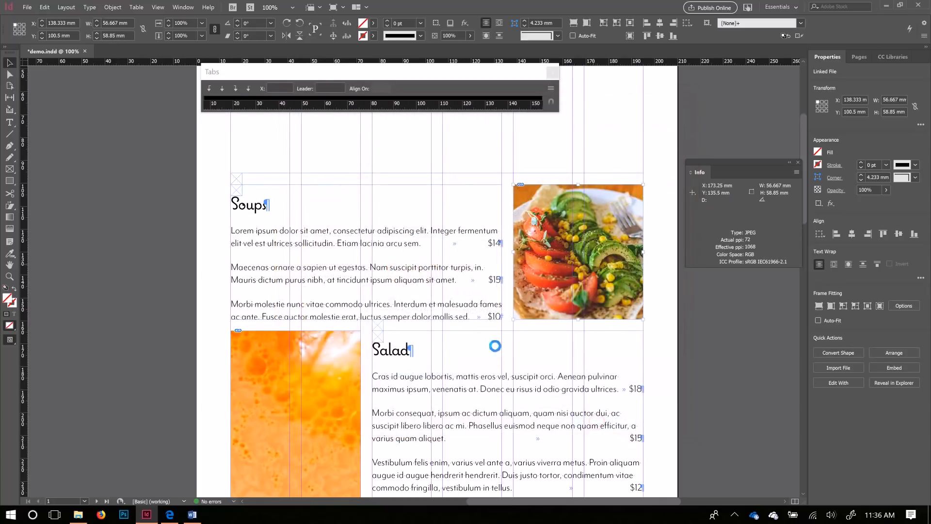
Step: Place pexels-photo-1143754.jpg into the tall frame beside Salad
left_click(327, 388)
scroll(327, 389, "down", 3)
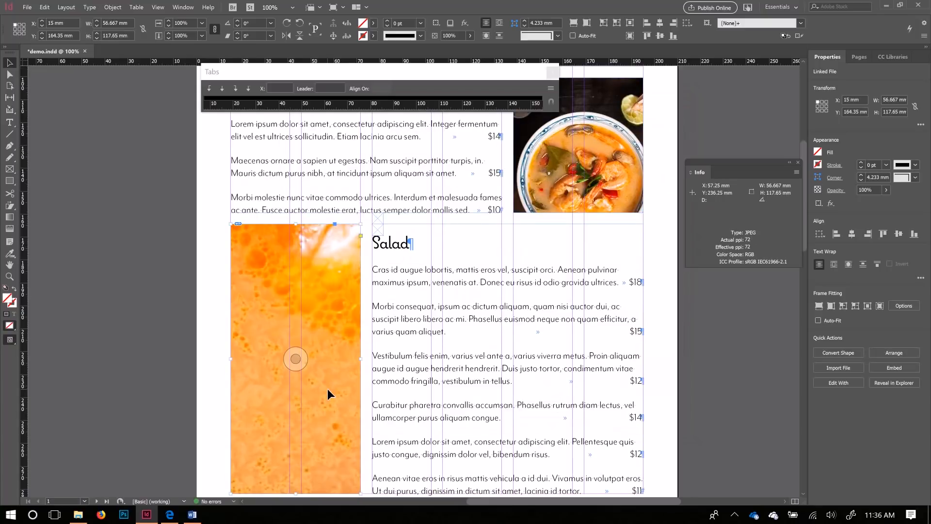
key("ctrl+d")
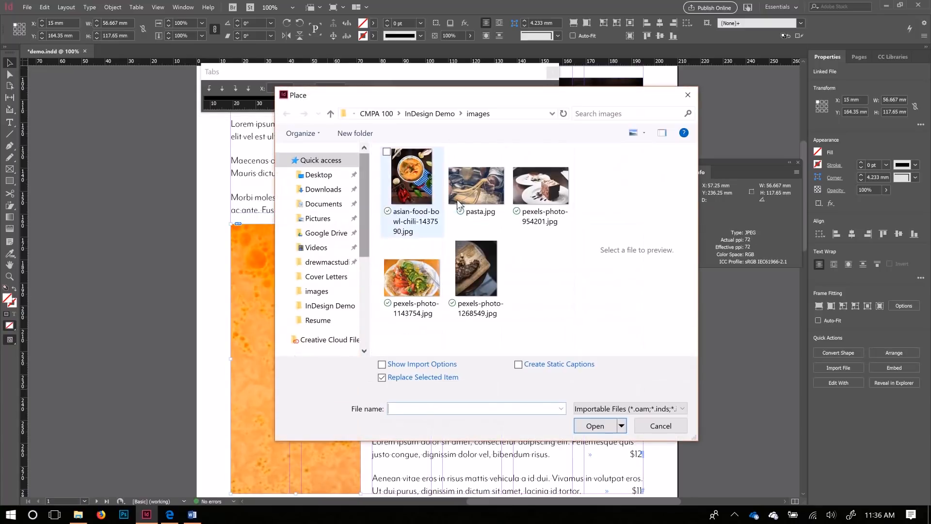
left_click(421, 273)
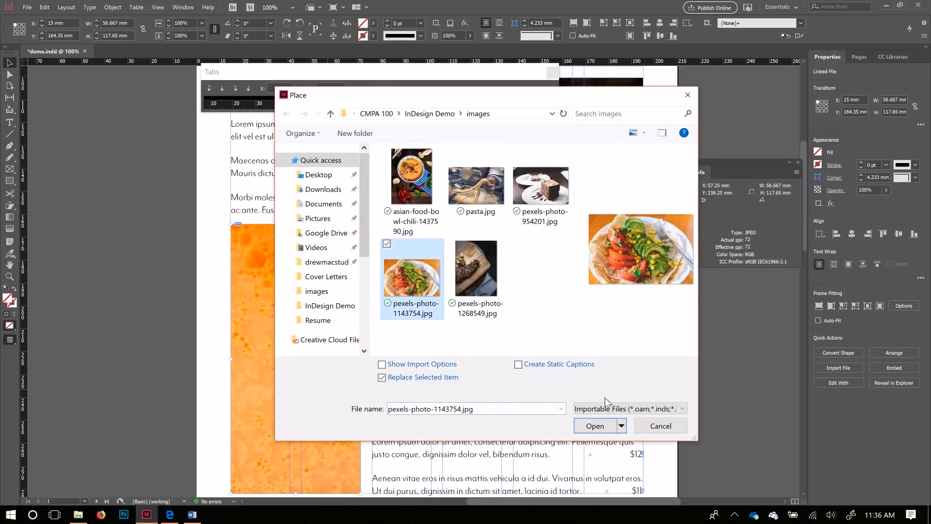
left_click(595, 426)
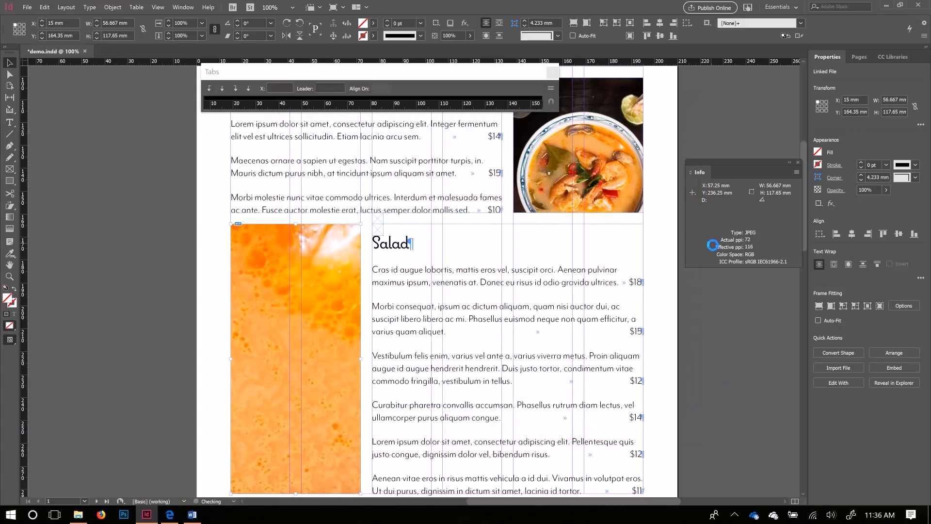
Step: Fit the soup and salad photos proportionally to fill their frames
scroll(276, 273, "down", 3)
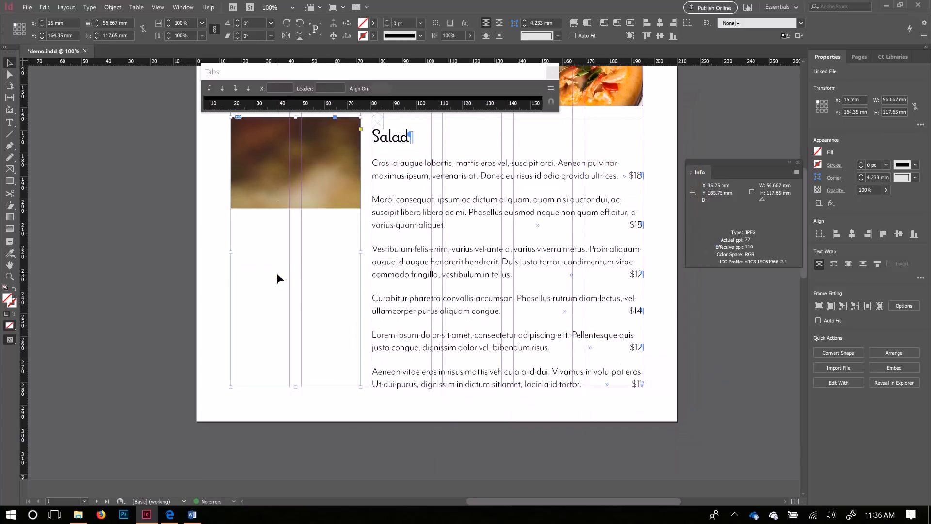
scroll(322, 204, "up", 1)
scroll(322, 204, "up", 2)
left_click(614, 187)
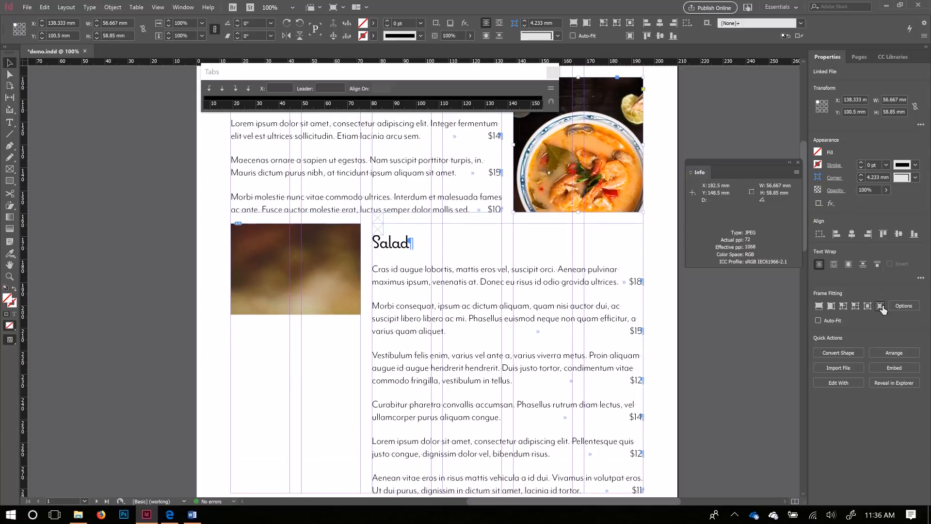
key("ctrl+alt+shift+c")
left_click(345, 287)
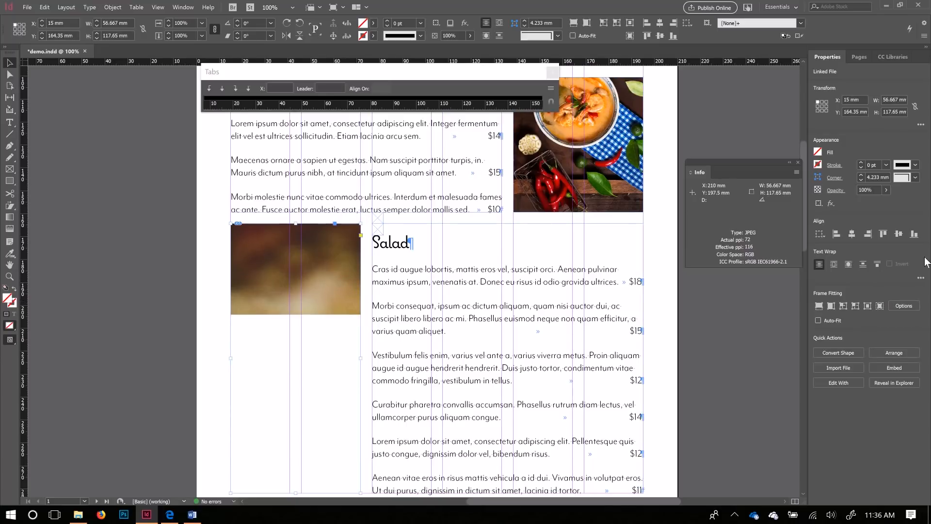
left_click(880, 305)
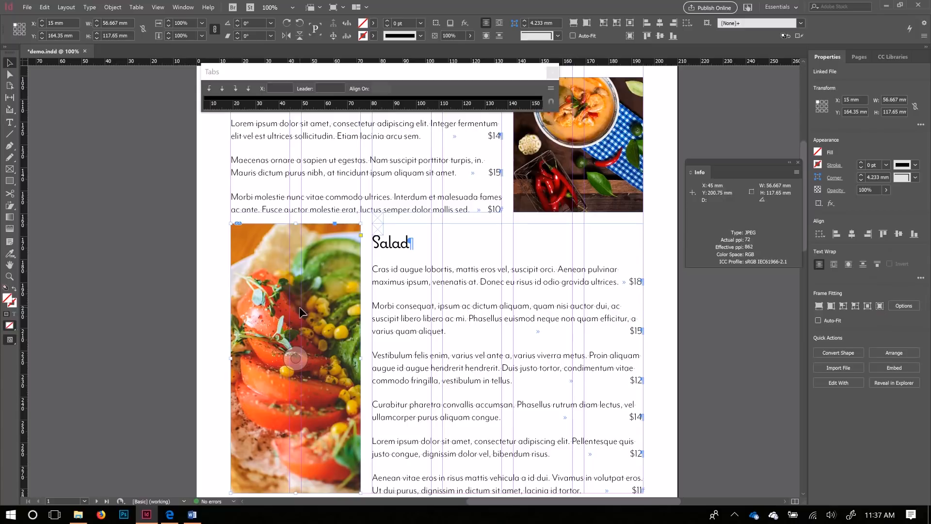
Step: Shift the salad photo left inside its frame
scroll(326, 334, "down", 2)
scroll(325, 321, "up", 2)
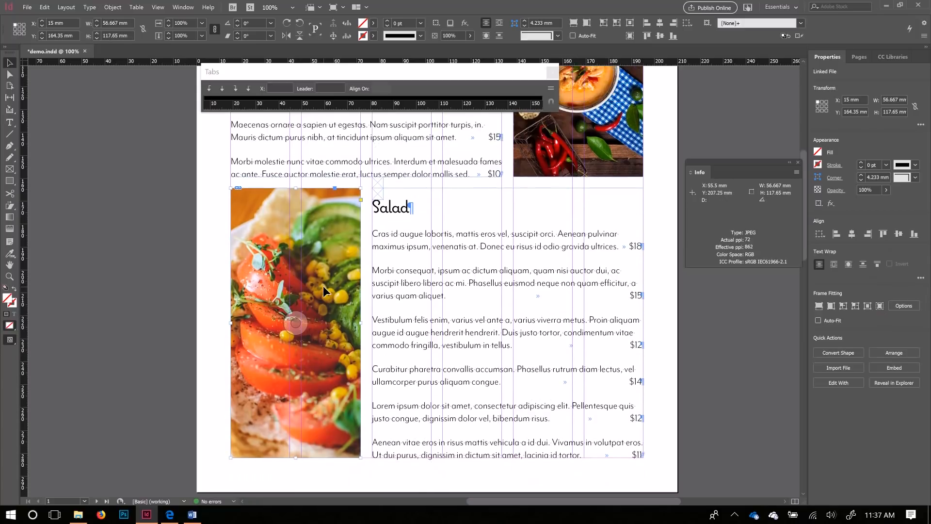
left_click(301, 330)
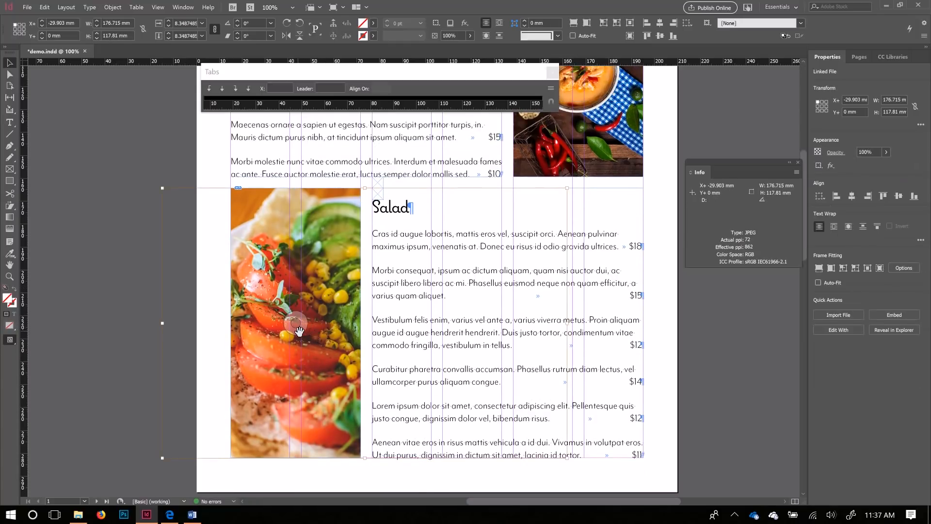
left_click_drag(300, 330, 285, 335)
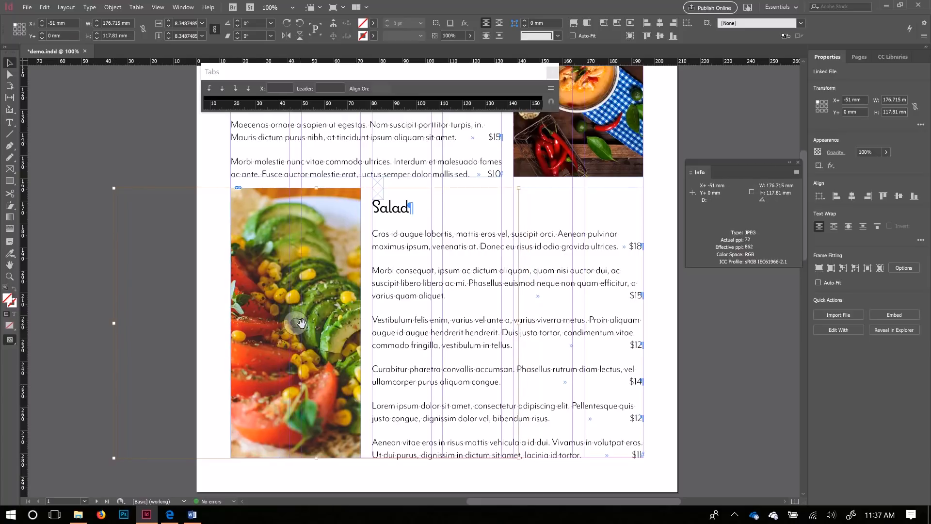
left_click_drag(301, 323, 296, 327)
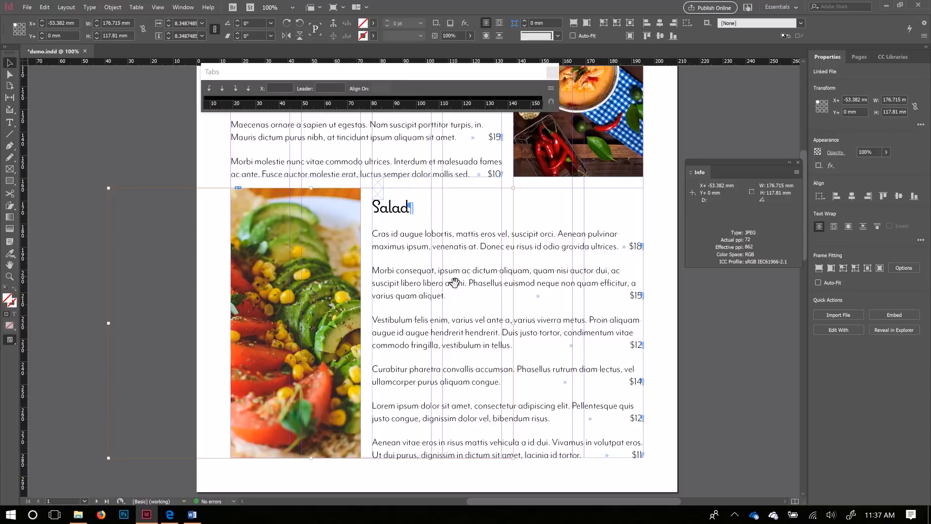
Step: Nudge the soup photo down inside its frame, undoing the larger shift
scroll(525, 300, "up", 1)
scroll(525, 300, "up", 3)
left_click(581, 255)
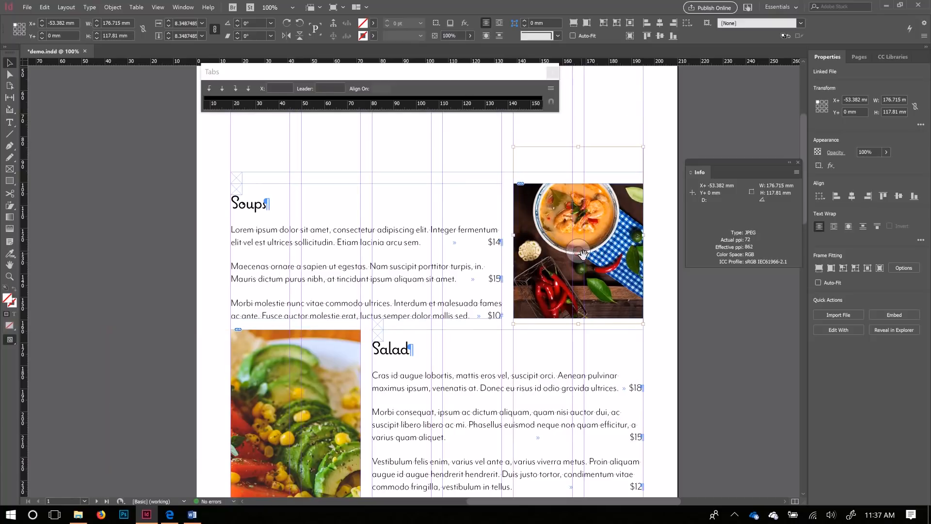
mouse_move(581, 260)
left_mouse_down()
mouse_move(583, 277)
mouse_move(583, 260)
left_mouse_up()
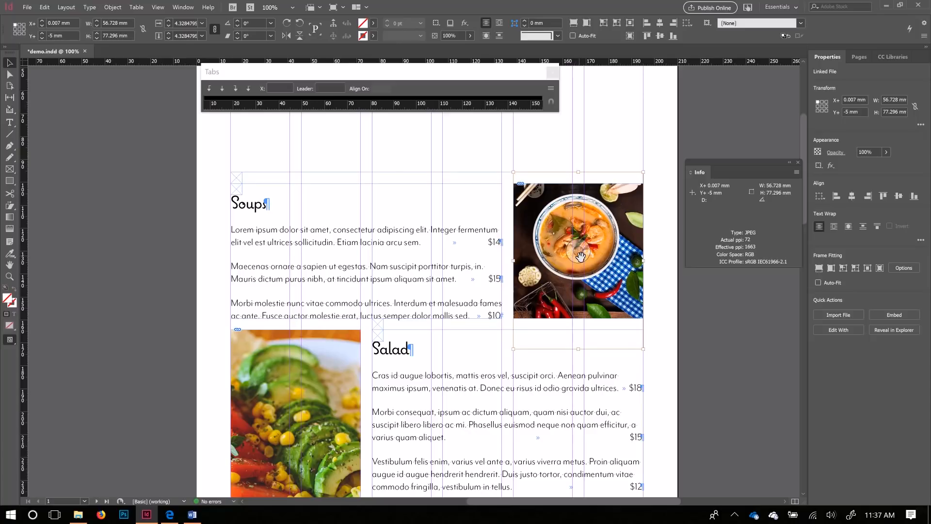
left_click_drag(580, 259, 583, 297)
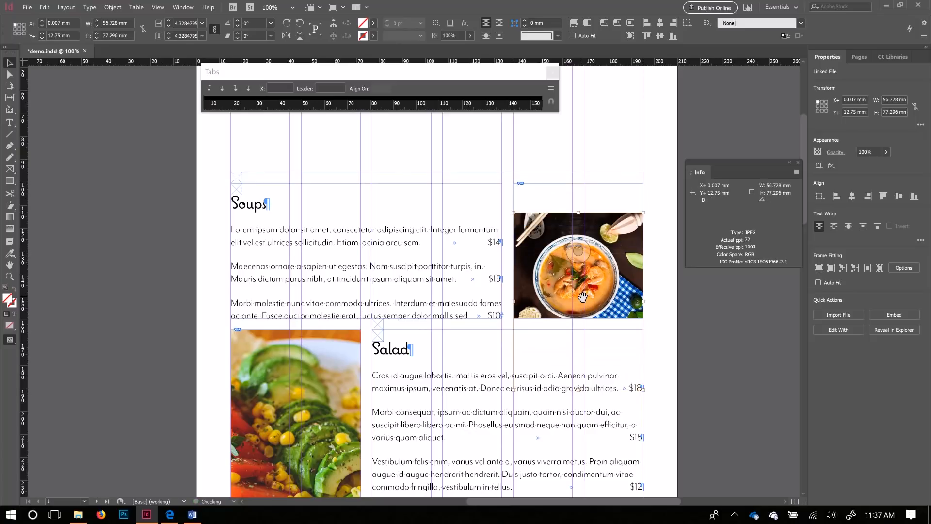
key("ctrl+z")
Step: Go to page 2 and select the empty photo frame beside Entrees
scroll(536, 379, "down", 6)
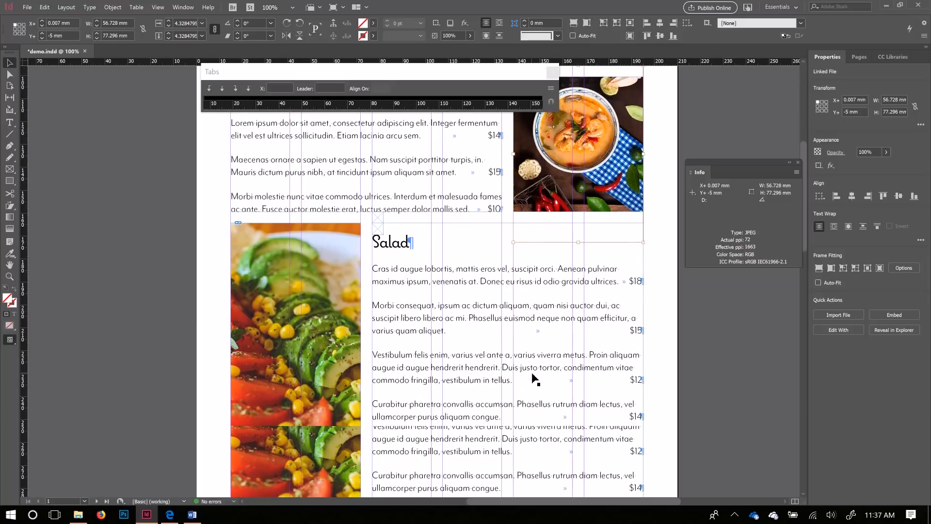
scroll(425, 359, "down", 6)
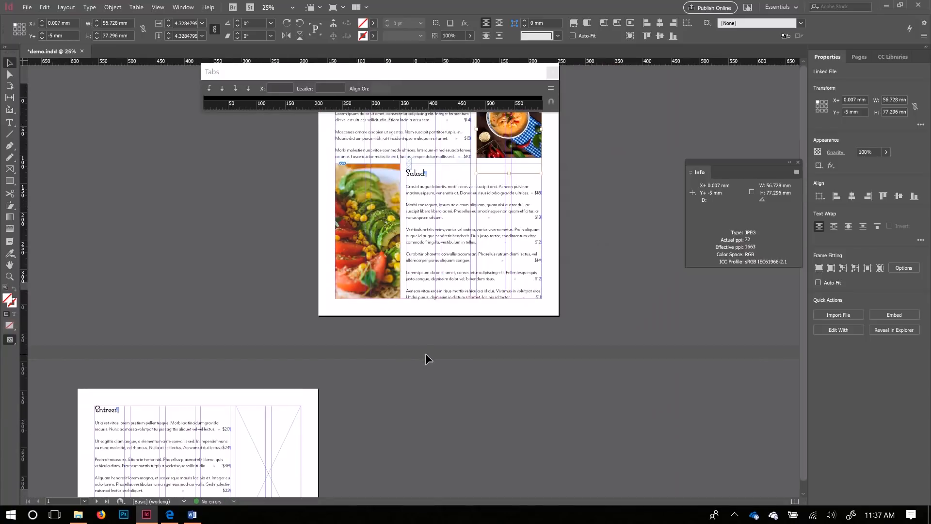
scroll(423, 355, "up", 2)
scroll(452, 378, "up", 2)
left_click(470, 315)
Step: Place pexels-photo-1268549.jpg in the Entrees frame and pexels-photo-954201.jpg in the Desserts frame
left_click_drag(332, 349, 401, 267)
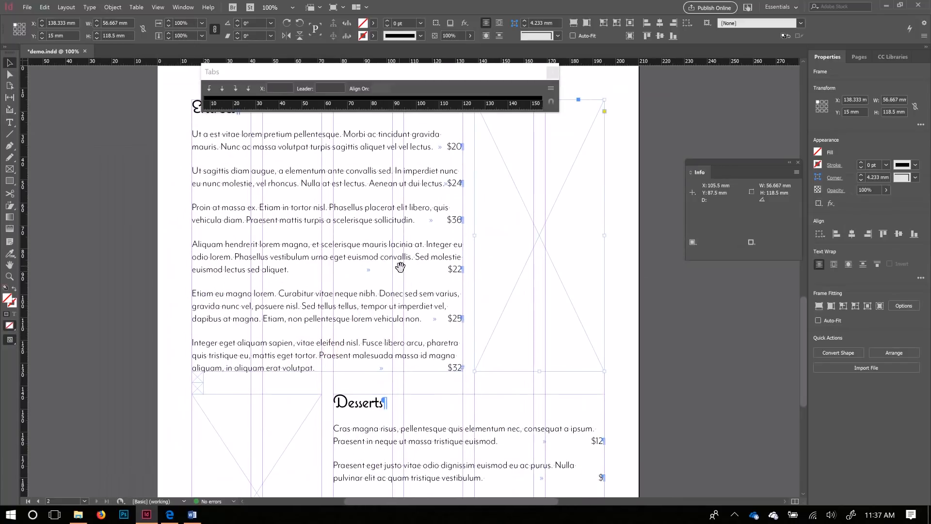
key("ctrl+d")
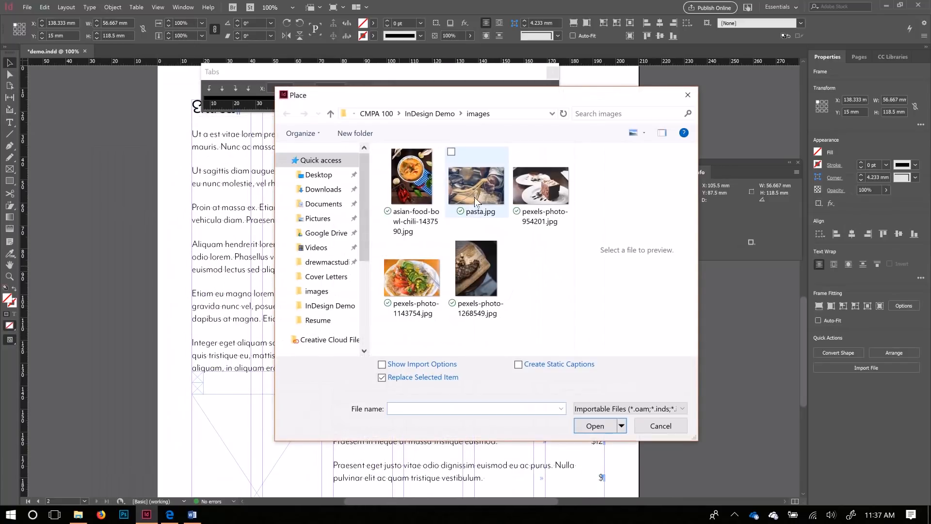
left_click(477, 277)
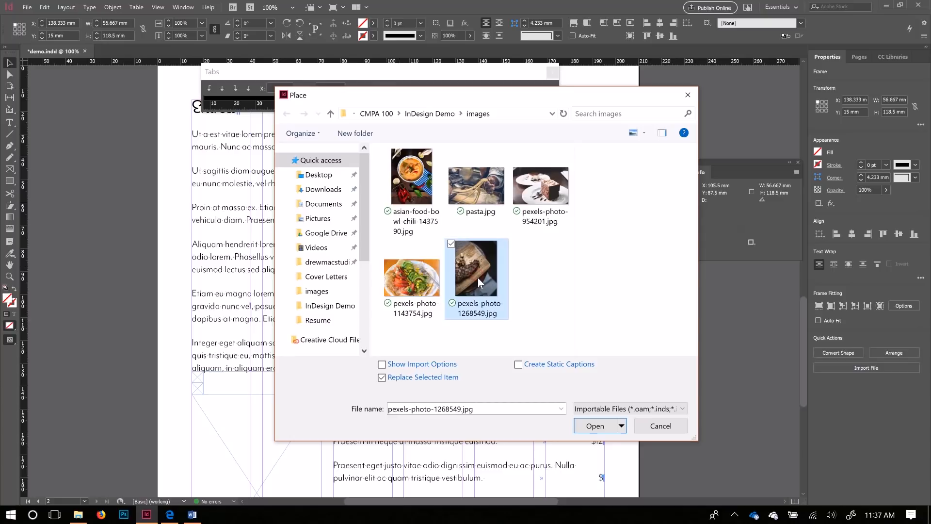
left_click(595, 426)
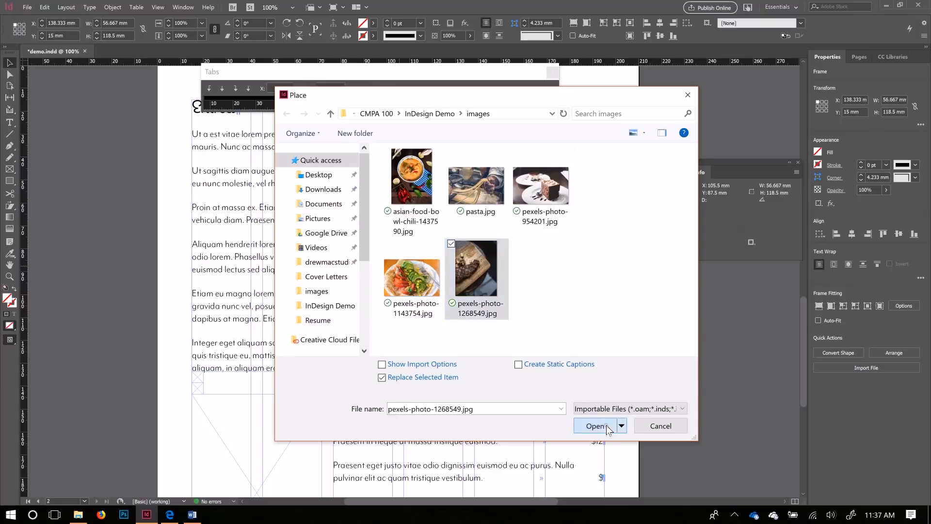
left_click(284, 449)
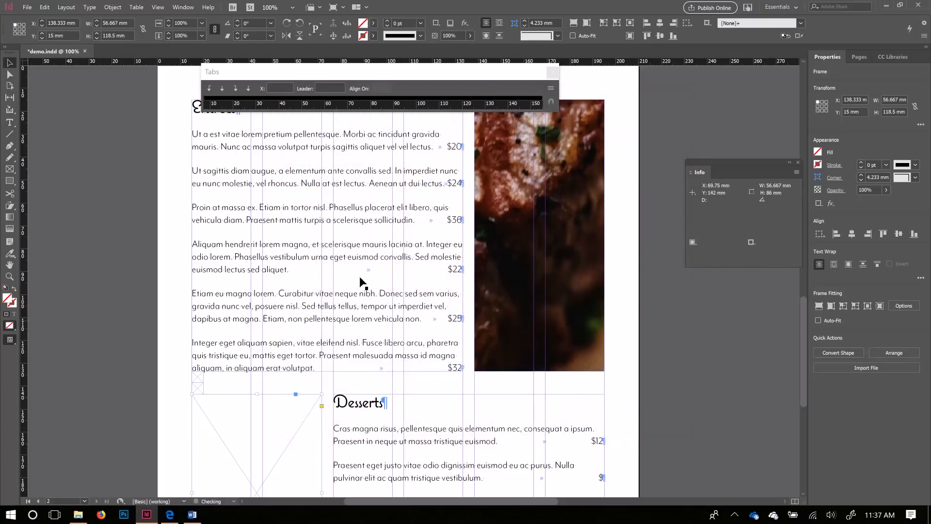
key("ctrl+d")
left_click(534, 196)
left_click(597, 426)
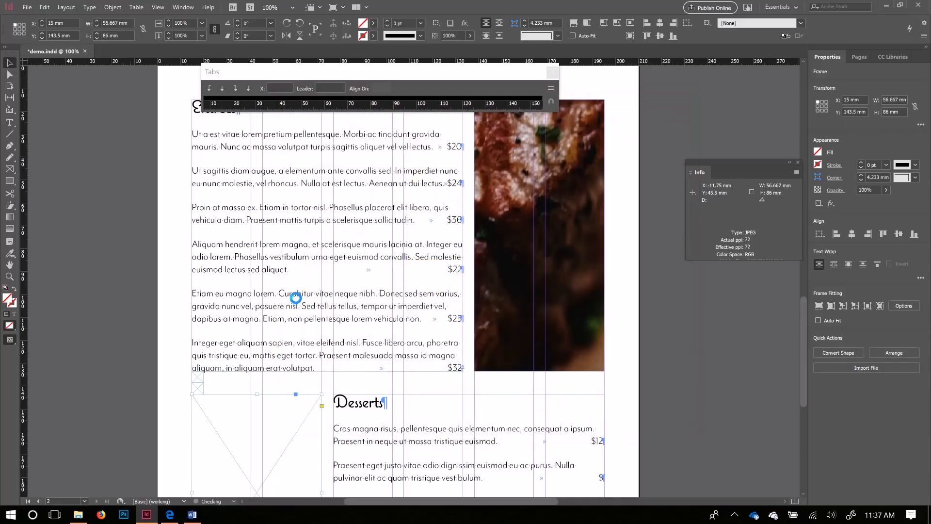
Step: Auto-fit both the steak and cake photos to their frames
left_click(495, 307)
left_click(270, 442, "shift")
scroll(611, 288, "down", 3)
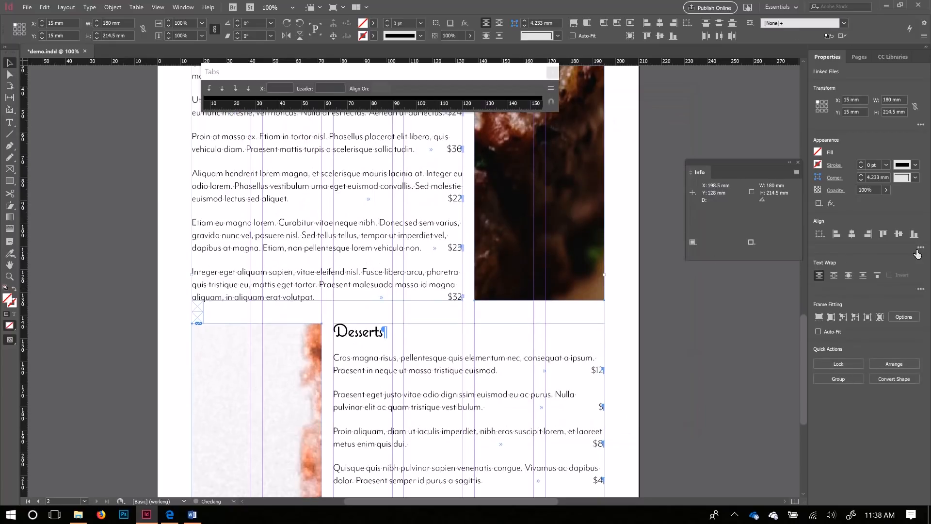
left_click(880, 318)
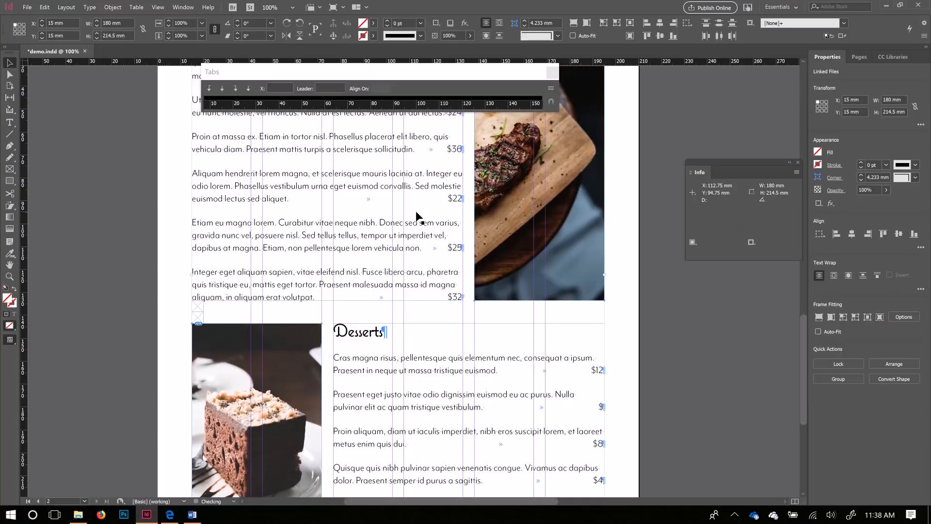
Step: Shift the steak photo right inside its frame, then deselect it
scroll(286, 397, "down", 3)
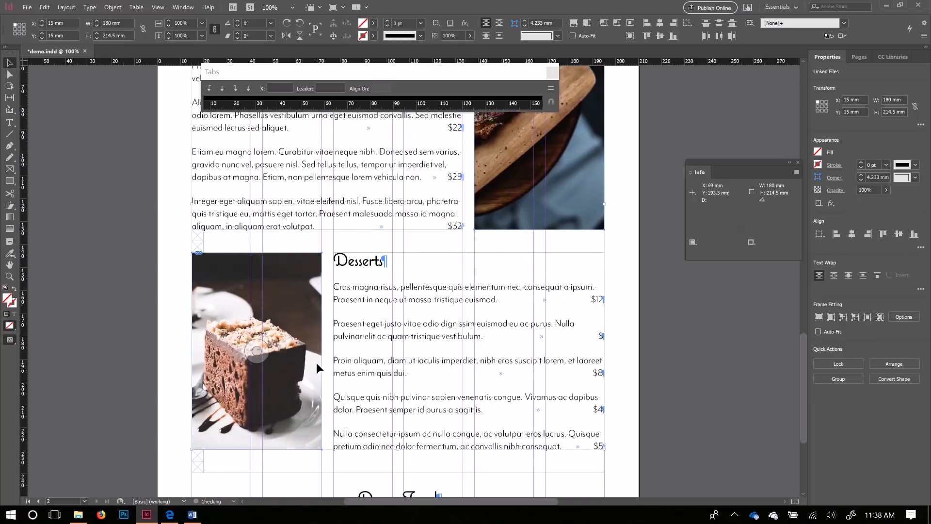
scroll(393, 277, "up", 5)
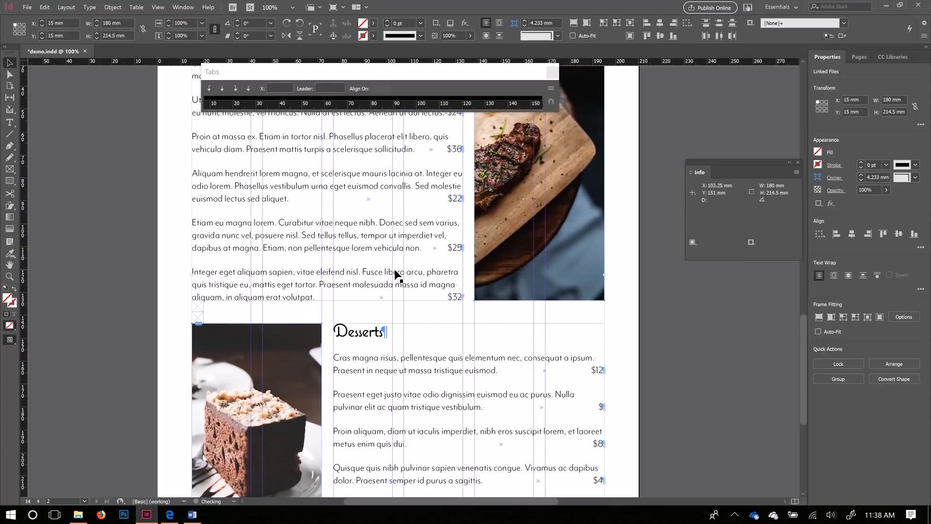
scroll(630, 269, "up", 2)
scroll(548, 345, "down", 3)
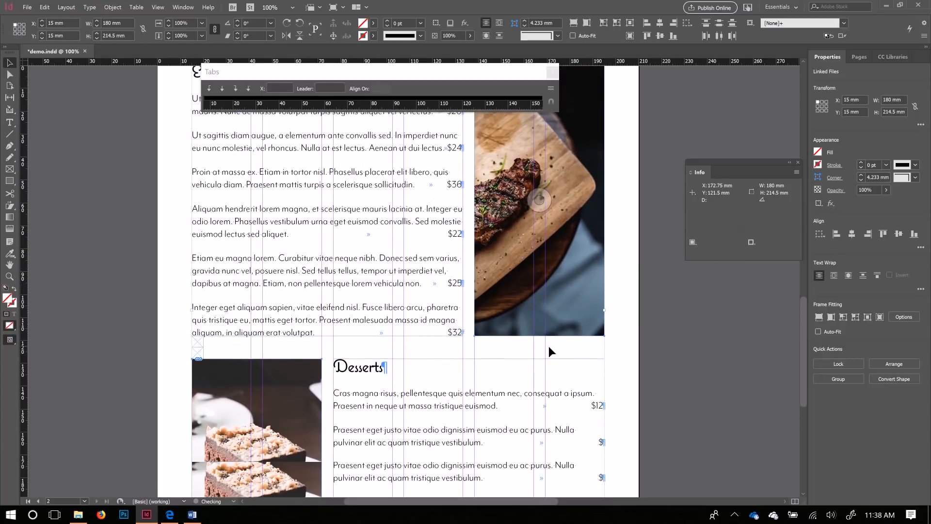
scroll(534, 272, "up", 3)
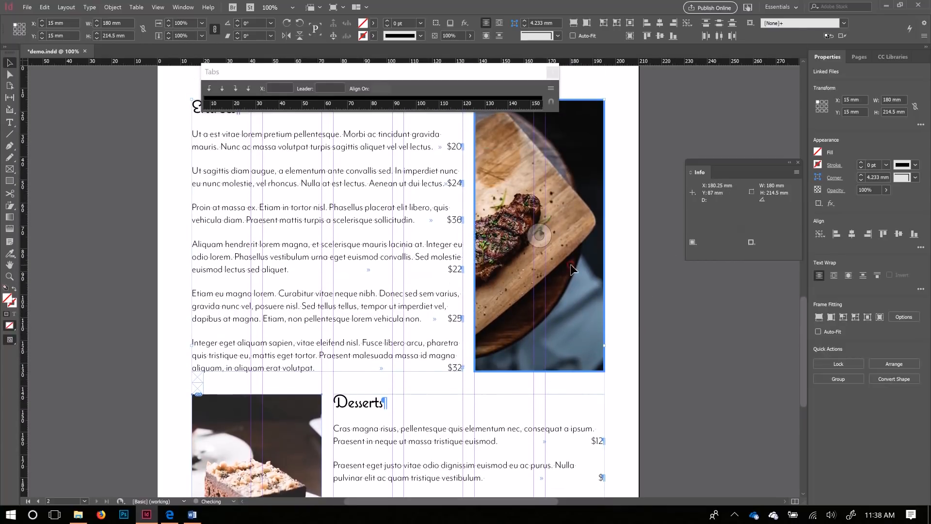
left_click(542, 241)
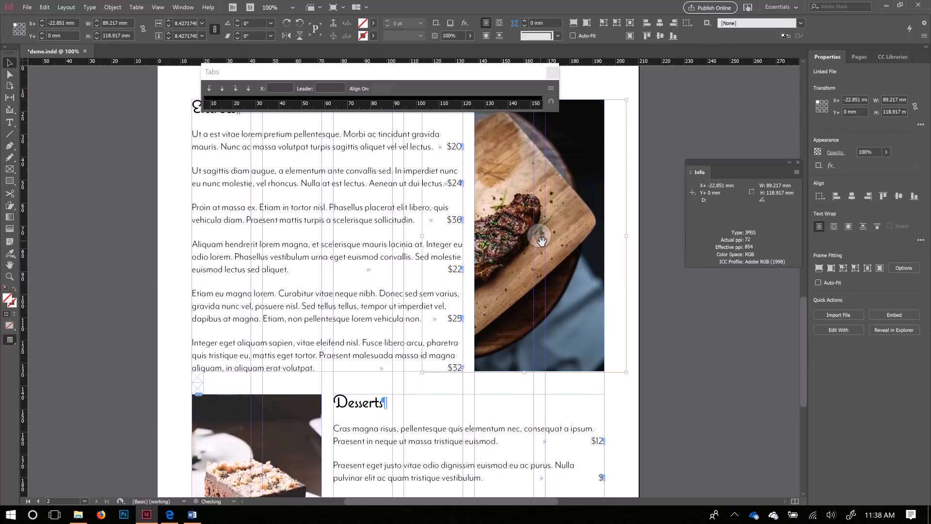
left_click_drag(540, 239, 559, 237)
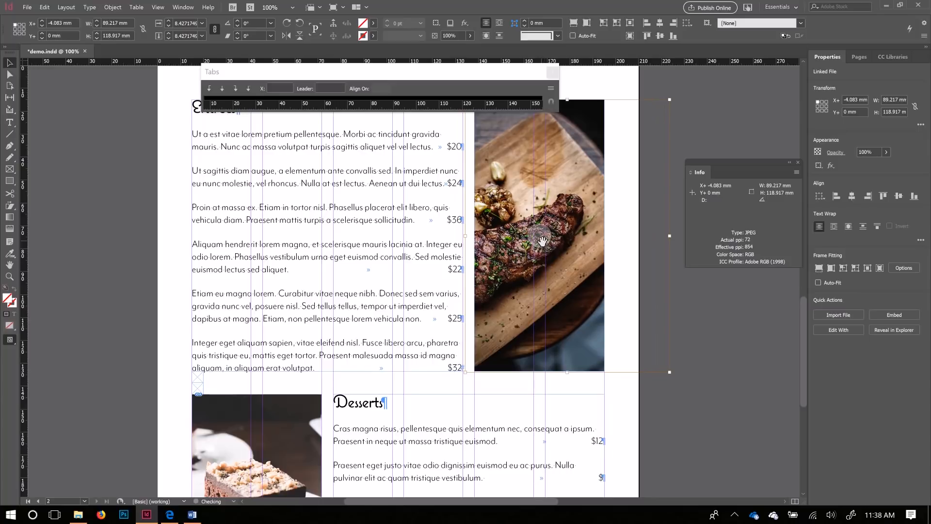
left_click(687, 430)
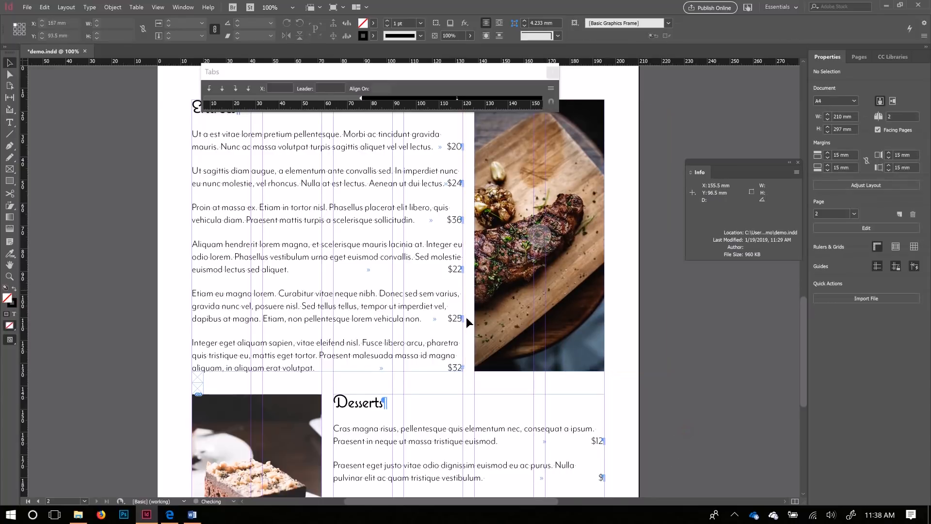
Step: Bring the top of page 1 into view and place pasta.jpg into the Demo Food header frame
scroll(466, 329, "up", 2)
scroll(558, 221, "down", 2)
scroll(318, 297, "down", 4)
scroll(225, 371, "down", 4)
scroll(304, 359, "down", 6)
scroll(303, 359, "up", 8)
scroll(303, 359, "down", 2)
scroll(306, 355, "up", 10)
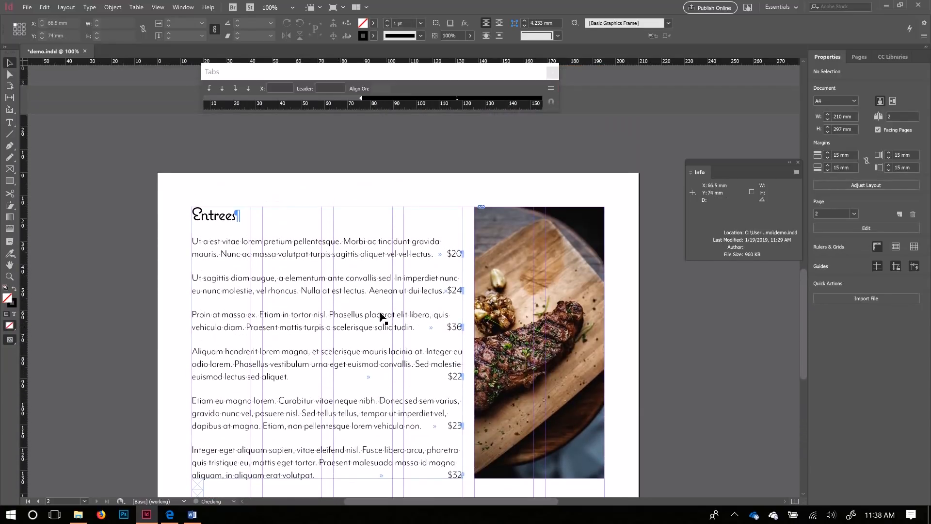
scroll(368, 321, "up", 8)
scroll(389, 314, "up", 2)
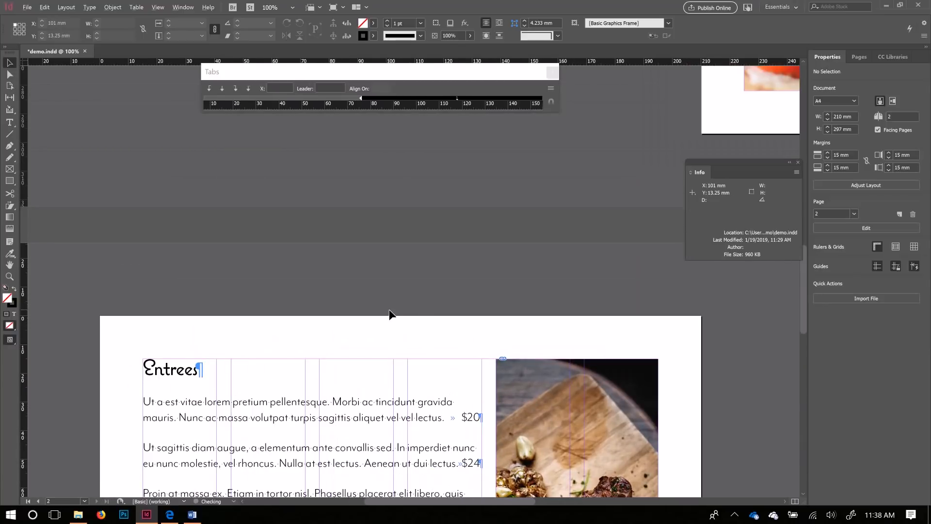
scroll(390, 314, "down", 5)
scroll(525, 233, "down", 2)
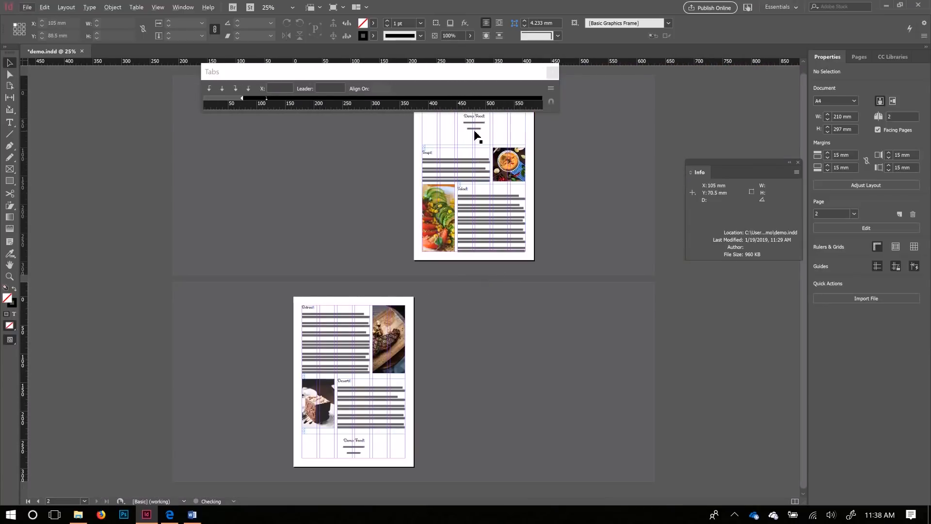
scroll(475, 137, "up", 5)
left_click_drag(565, 154, 279, 269)
left_click(461, 176)
left_click(312, 161)
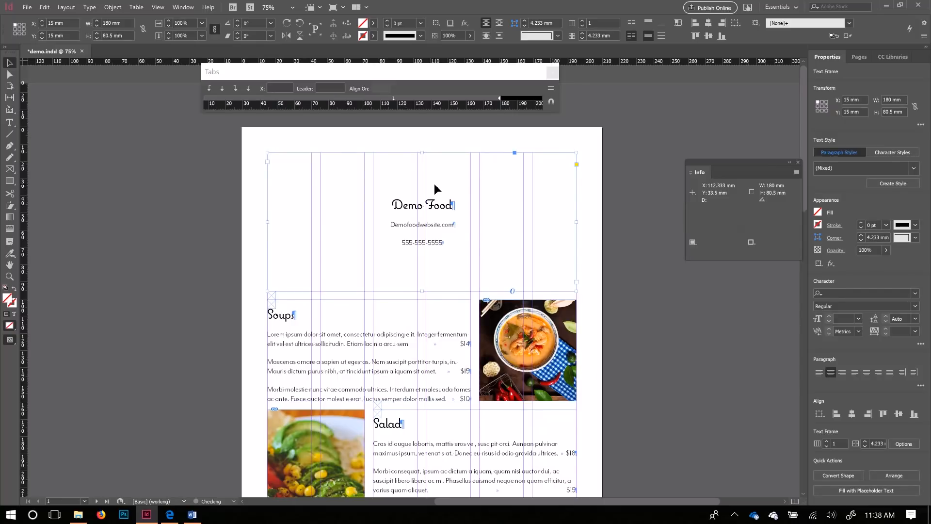
key("ctrl+d")
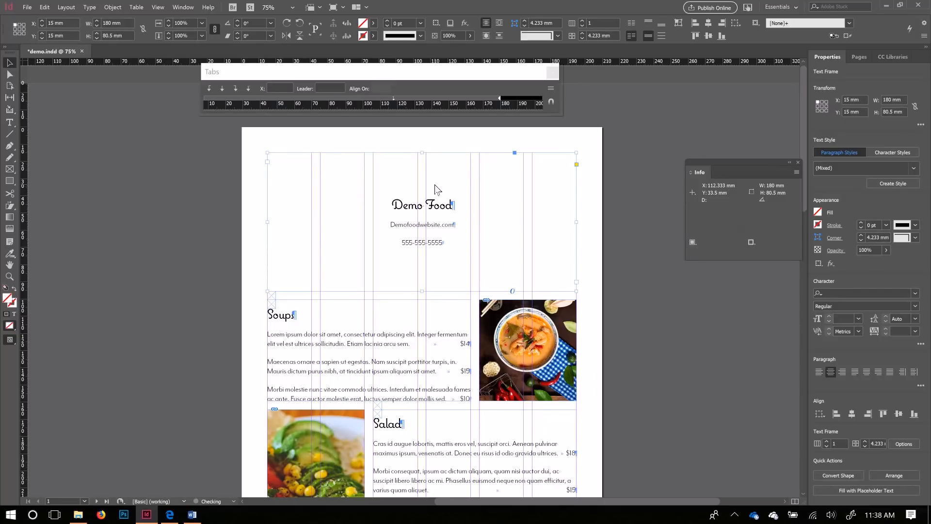
left_click(476, 187)
left_click(595, 426)
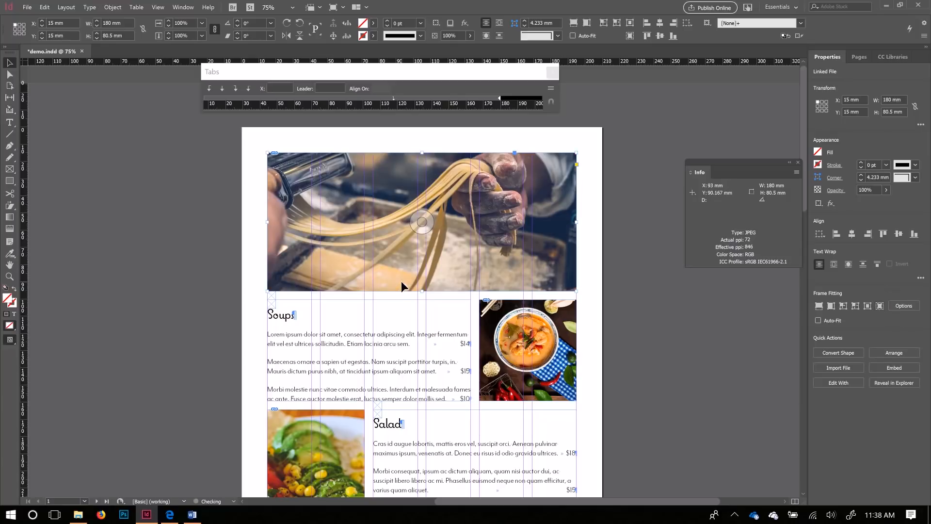
Step: Undo the pasta.jpg placement and the oversized full-size placement attempt
left_click_drag(442, 176, 519, 184)
key("ctrl+z")
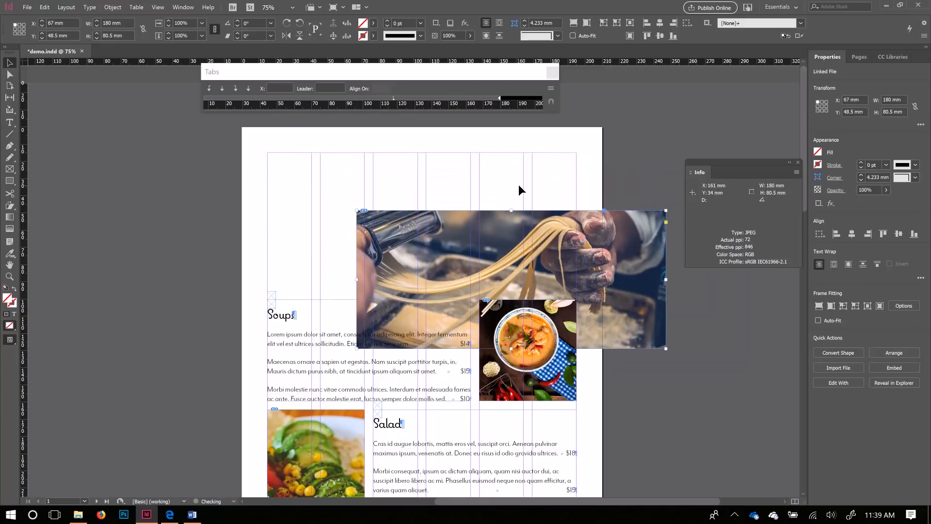
key("ctrl+z")
key("ctrl+z")
key("ctrl+z")
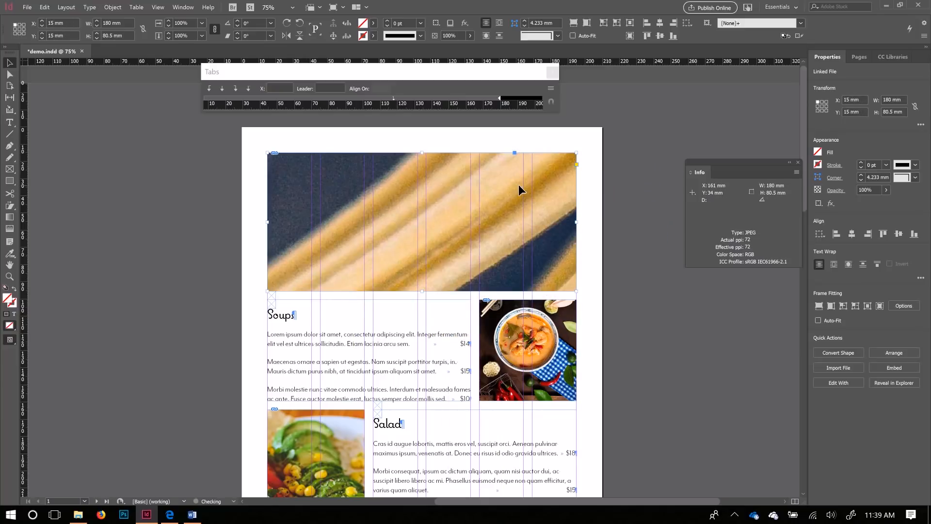
key("Escape")
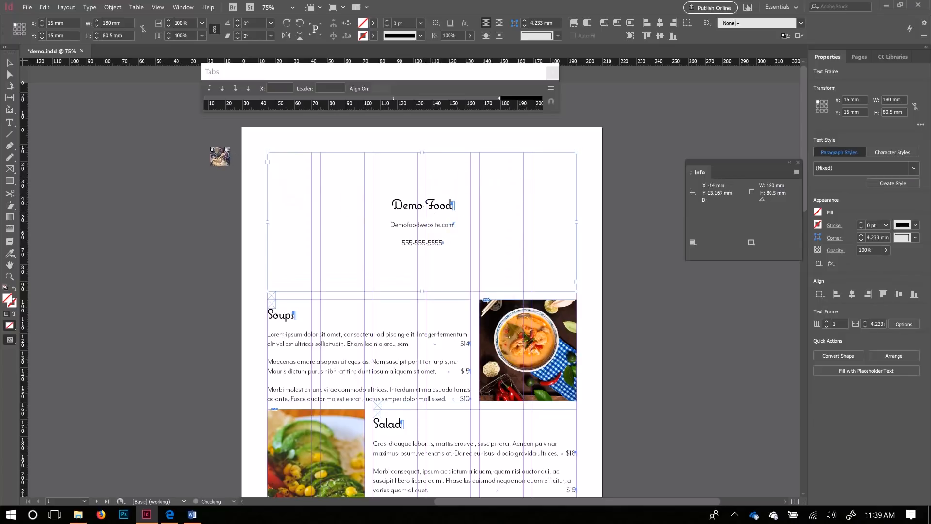
left_click(190, 172)
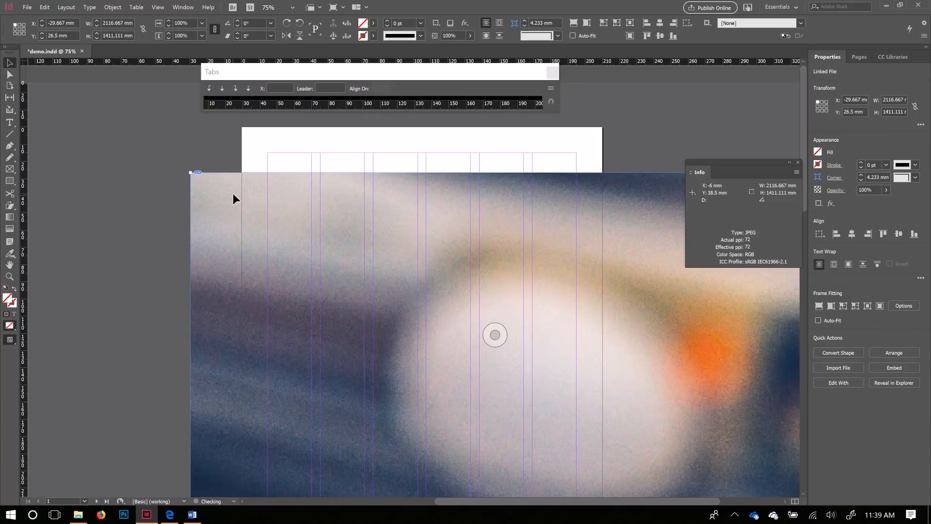
key("ctrl+z")
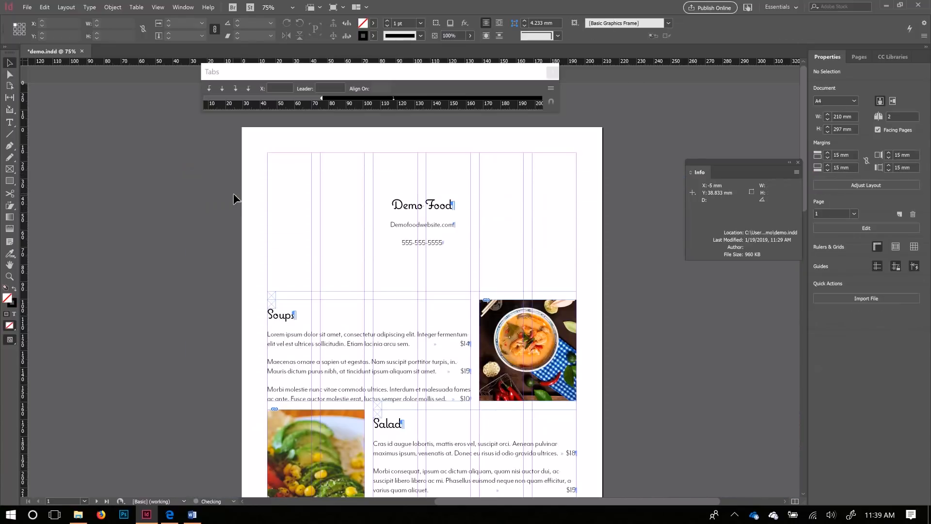
Step: Drag the Demo Food header frame onto the pasteboard left of page 1
left_click(337, 195)
left_click_drag(414, 208, 268, 206)
left_click_drag(523, 206, 308, 204)
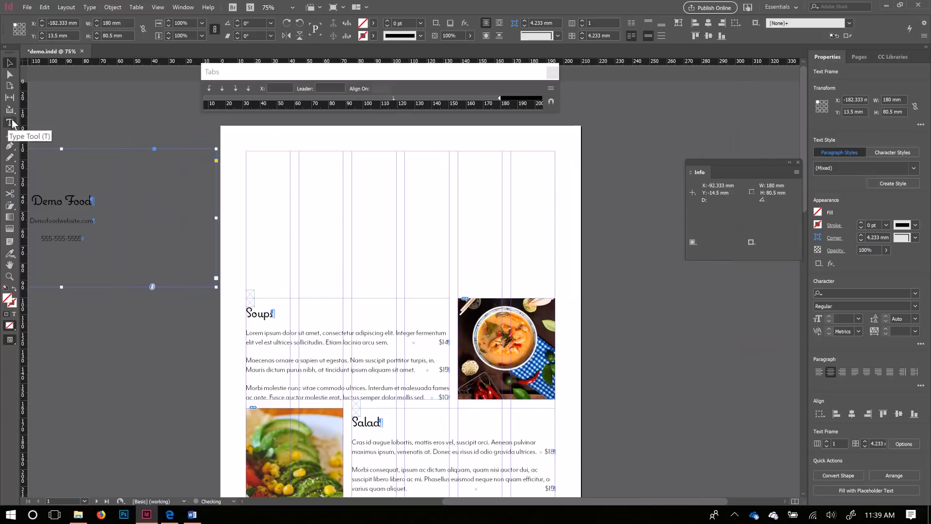
Step: Draw a banner rectangle frame across the top of page 1 and place pasta.jpg with Content-Aware Fit
left_click(9, 169)
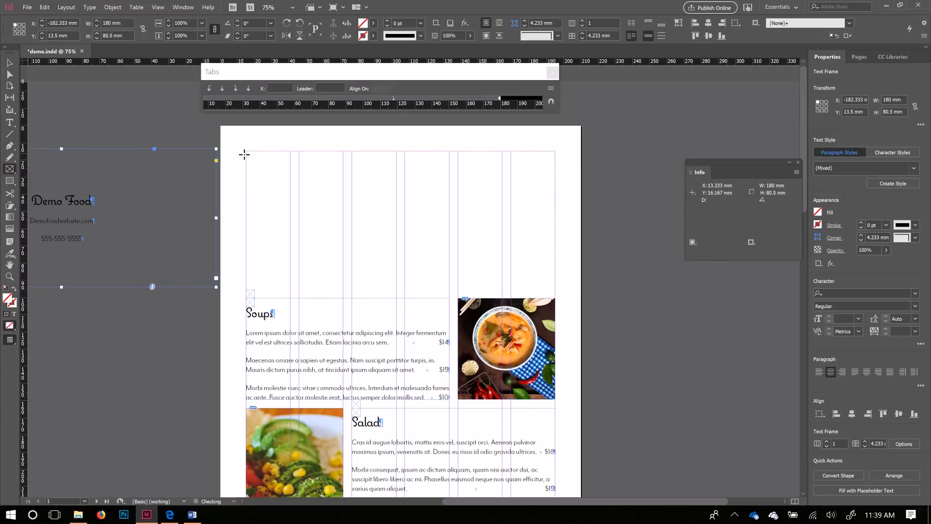
left_click_drag(245, 153, 554, 291)
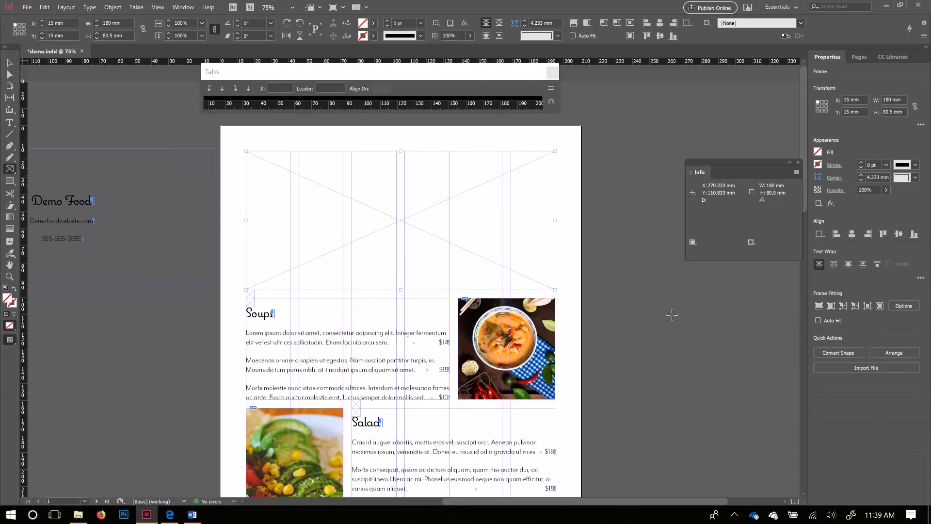
key("ctrl+d")
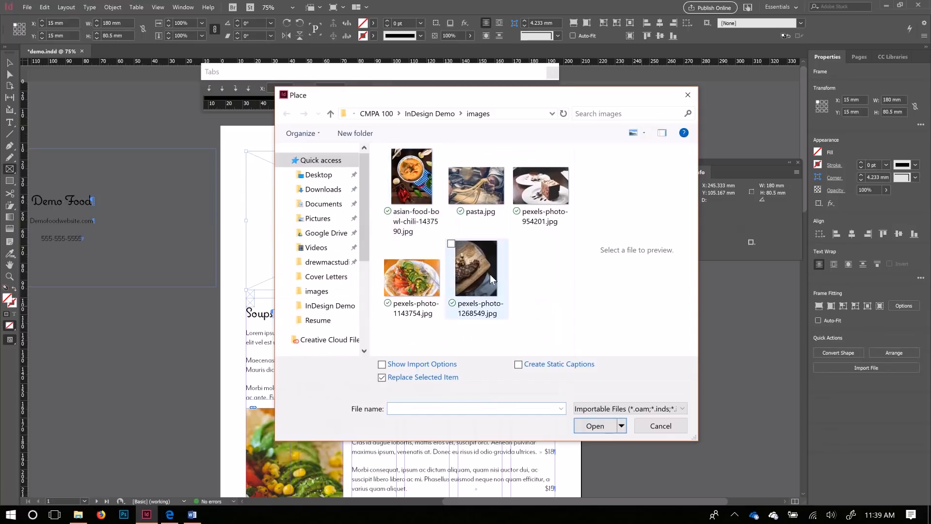
left_click(478, 204)
left_click(602, 425)
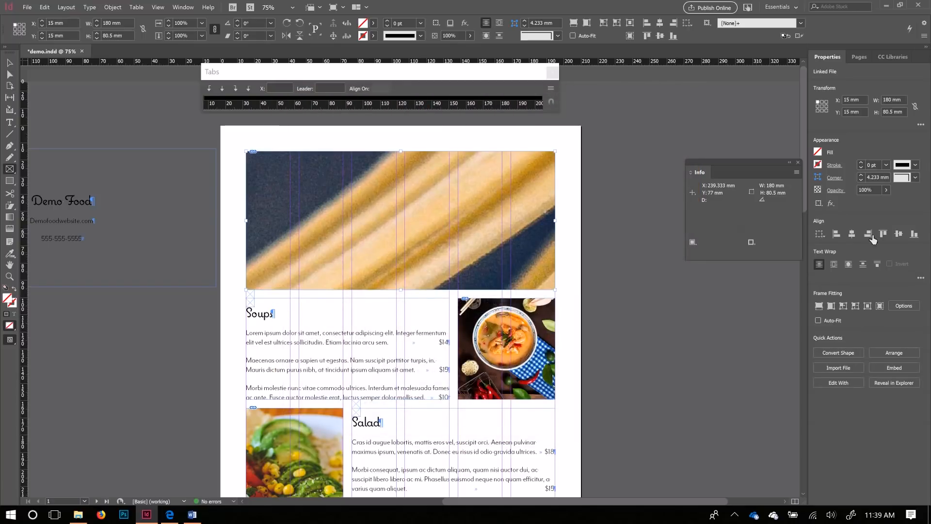
left_click(880, 305)
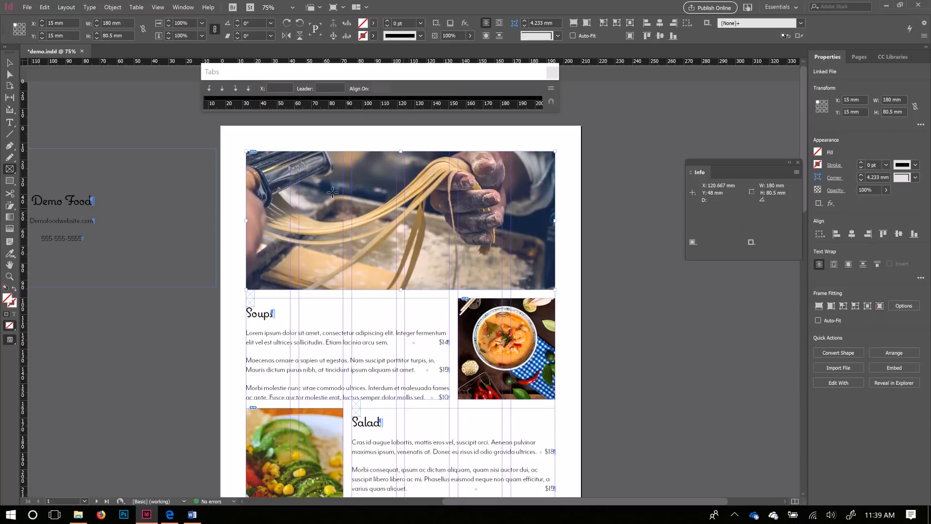
Step: Reposition and enlarge the pasta photo in the banner, then return the Demo Food header frame to the page
left_click(9, 62)
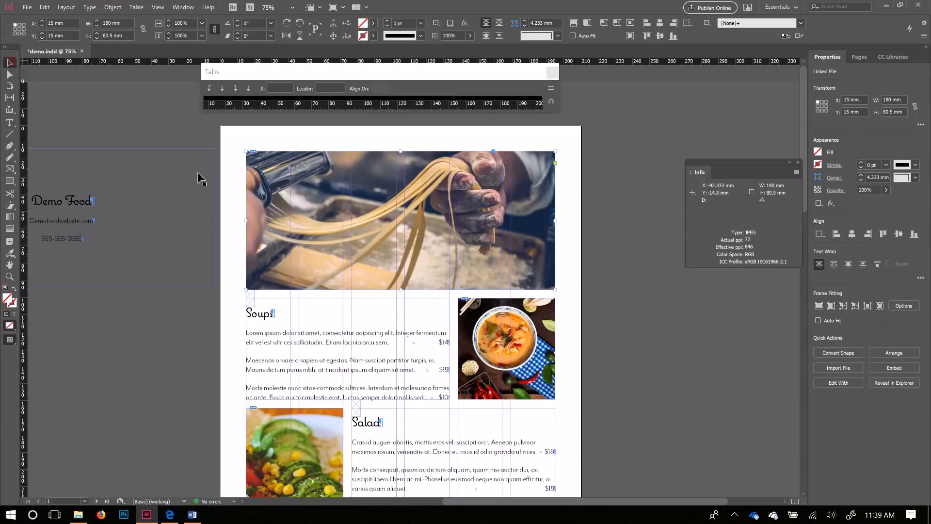
left_click(402, 221)
left_click_drag(403, 220, 431, 227)
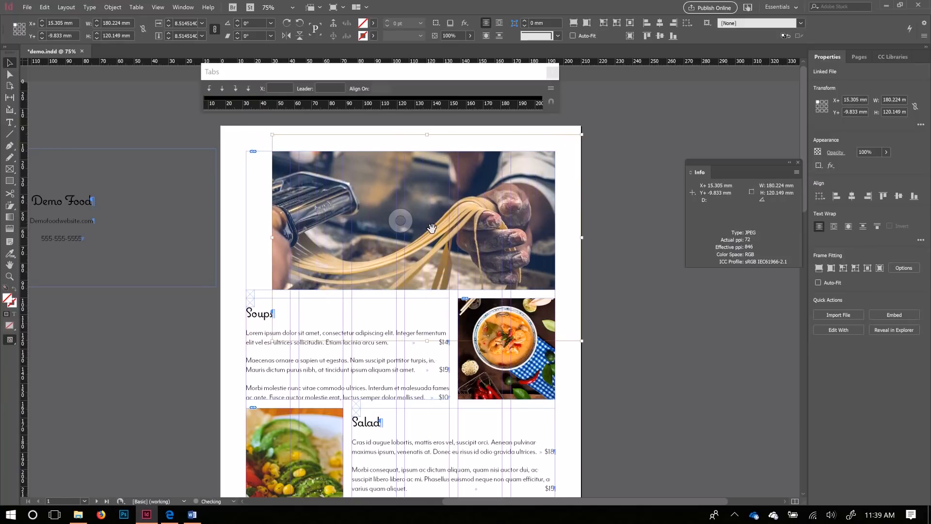
key("ctrl+z")
mouse_move(403, 223)
left_mouse_down()
mouse_move(401, 234)
mouse_move(402, 216)
left_mouse_up()
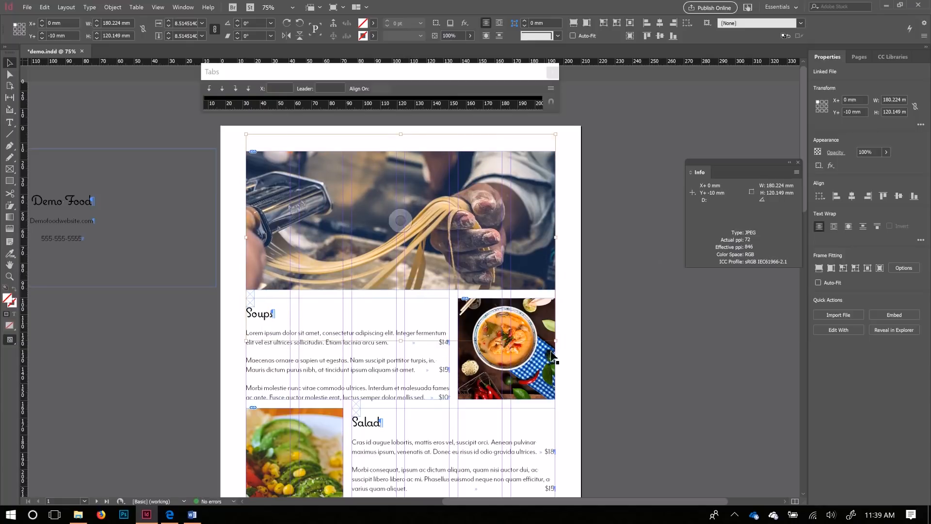
left_click_drag(559, 344, 591, 363)
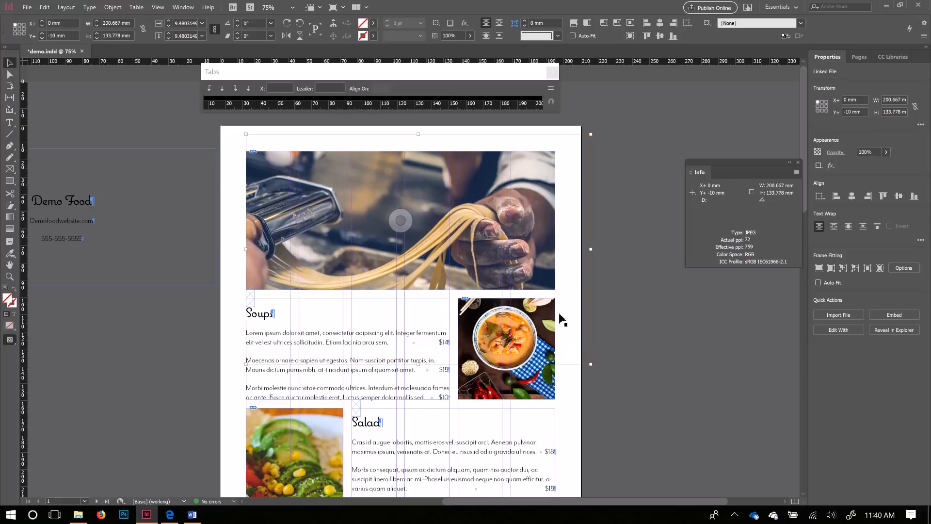
left_click_drag(592, 367, 603, 372)
left_click_drag(401, 224, 395, 216)
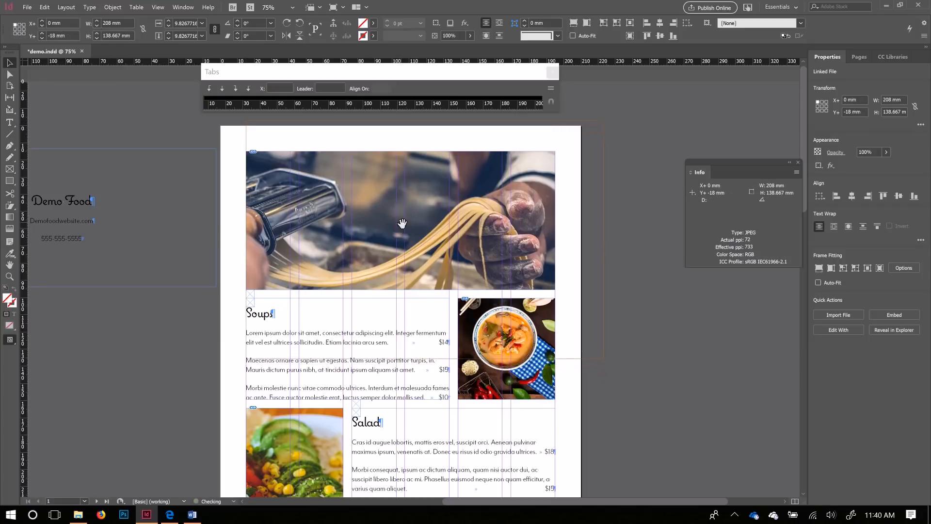
left_click_drag(38, 202, 407, 232)
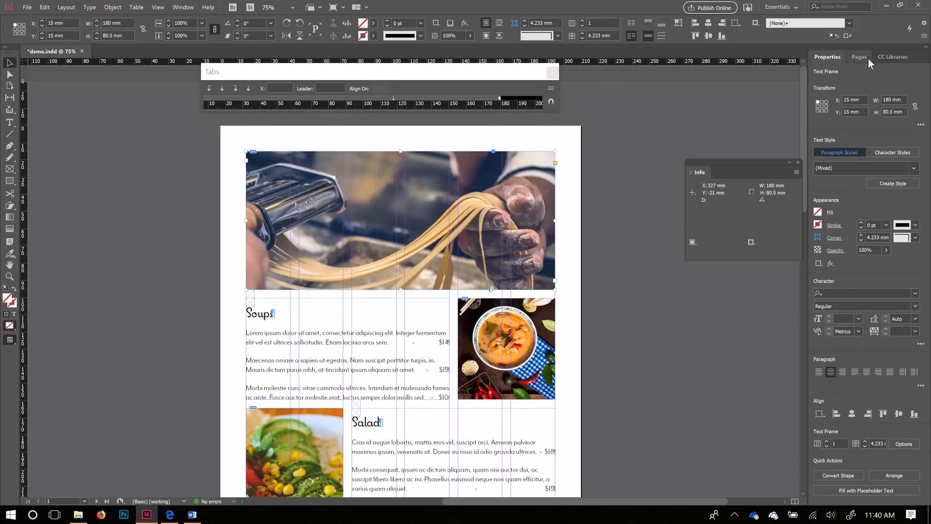
Step: Show the Layers panel and expand Layer 1 to list every page object
left_click(183, 8)
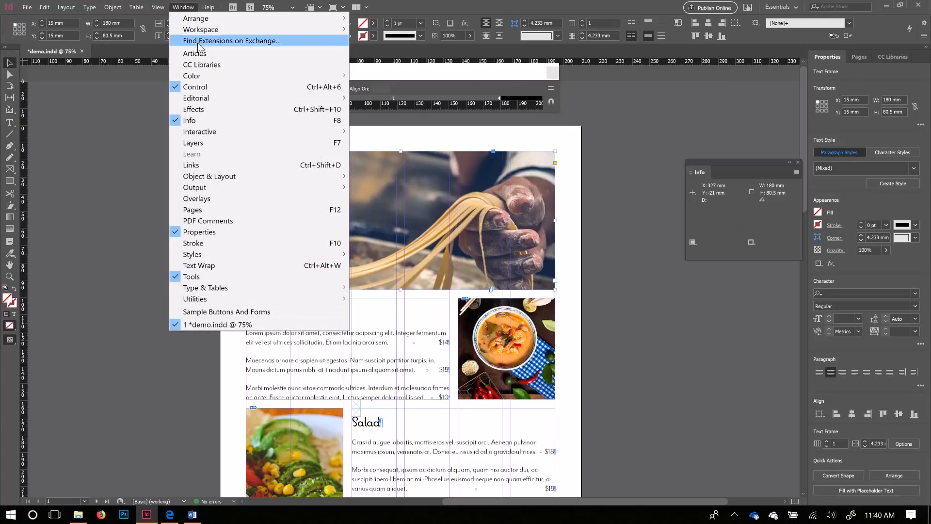
left_click(216, 143)
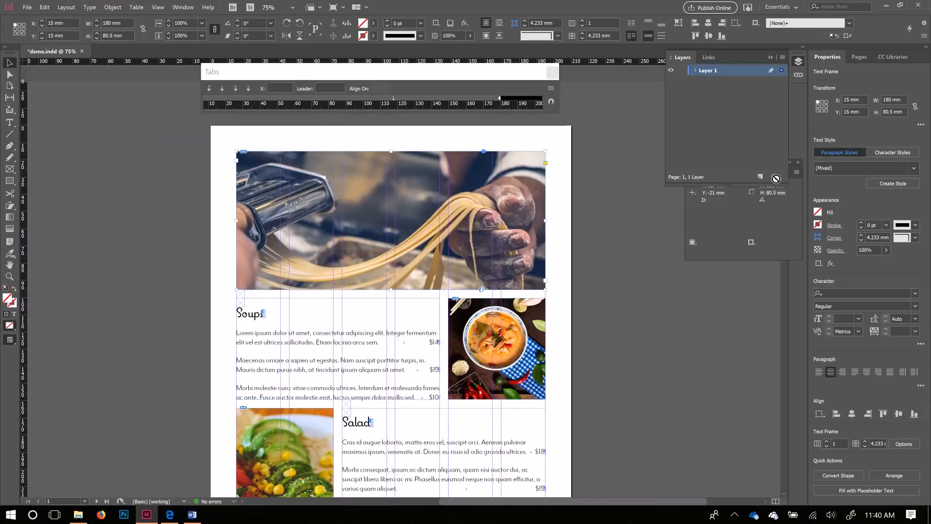
left_click(695, 71)
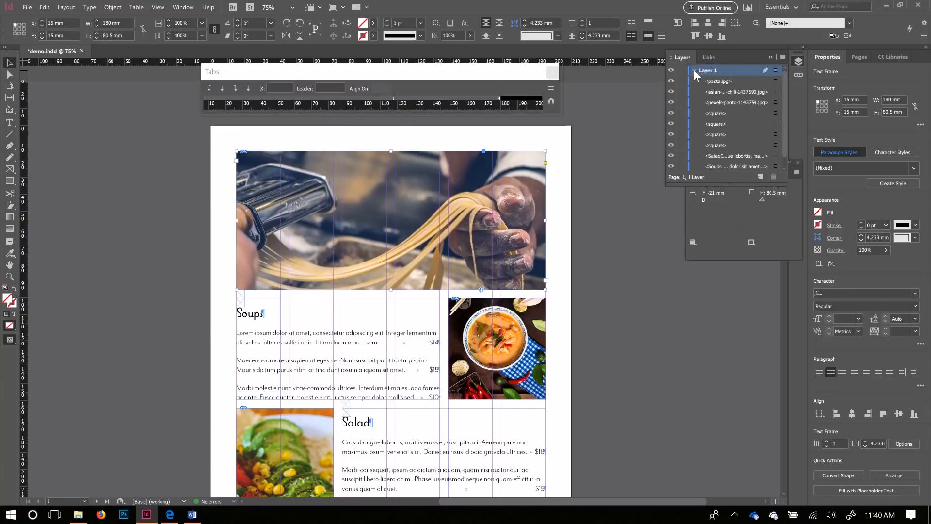
left_click(723, 82)
left_click(723, 92)
left_click(723, 102)
left_click(723, 113)
left_click(723, 124)
left_click_drag(731, 193, 732, 219)
Step: Move the Demo Food header above the pasta photo in Layer 1 and lock it
left_click(724, 180)
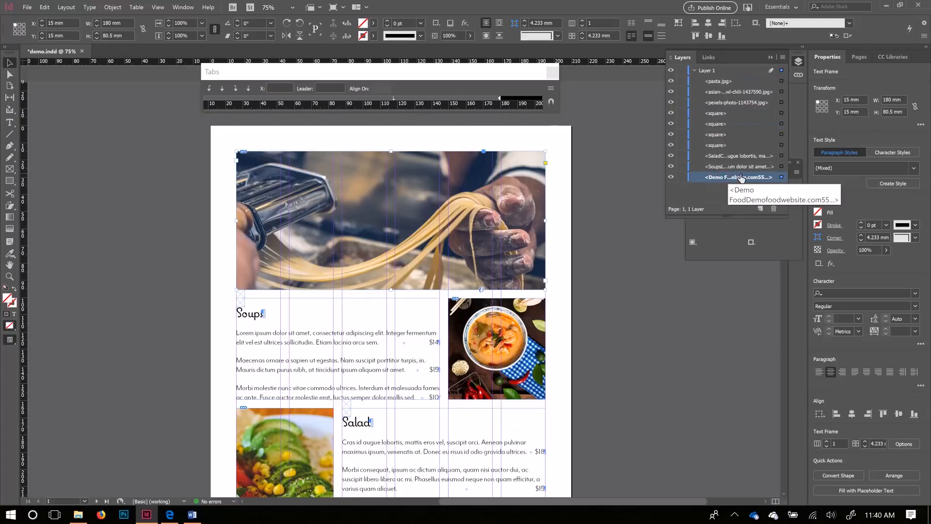
left_click_drag(741, 180, 729, 74)
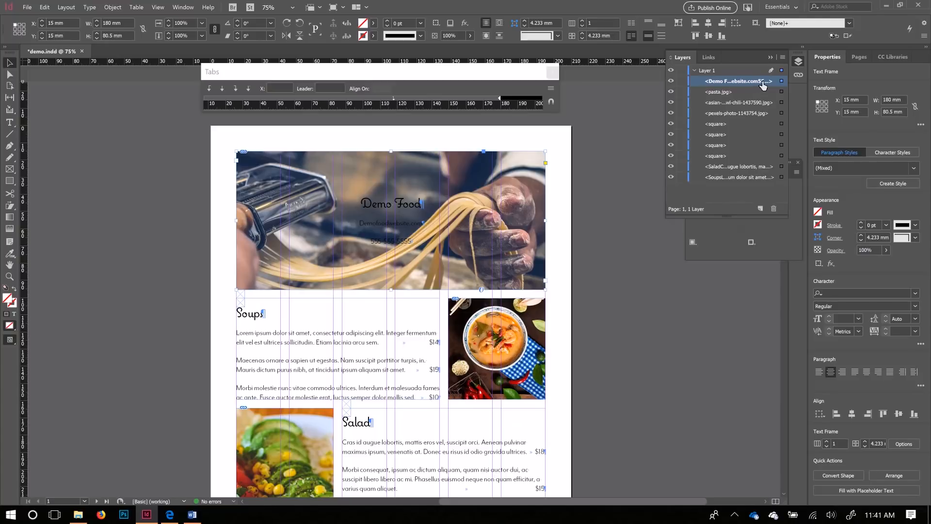
left_click(682, 81)
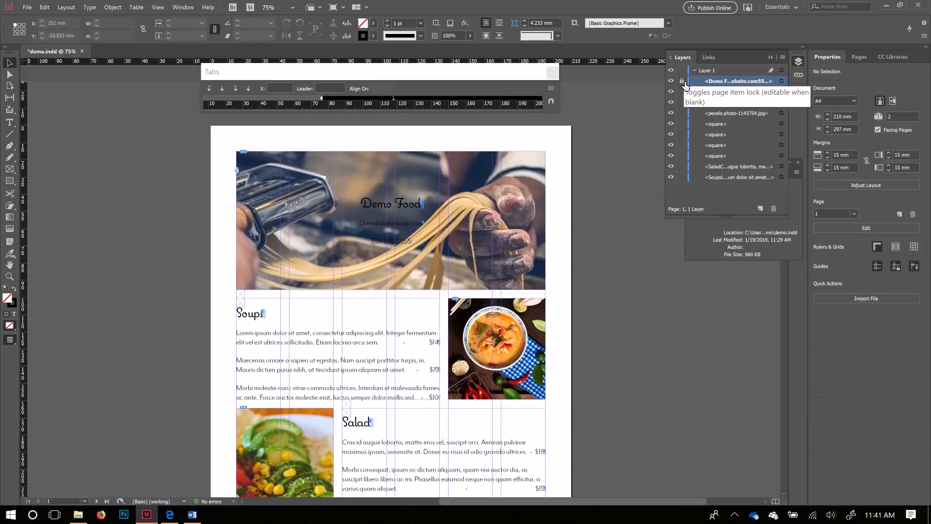
Step: Scale the pasta photo to 231.75 × 154.5 mm within its frame, positioned at X 0, Y -21 mm
left_click(406, 249)
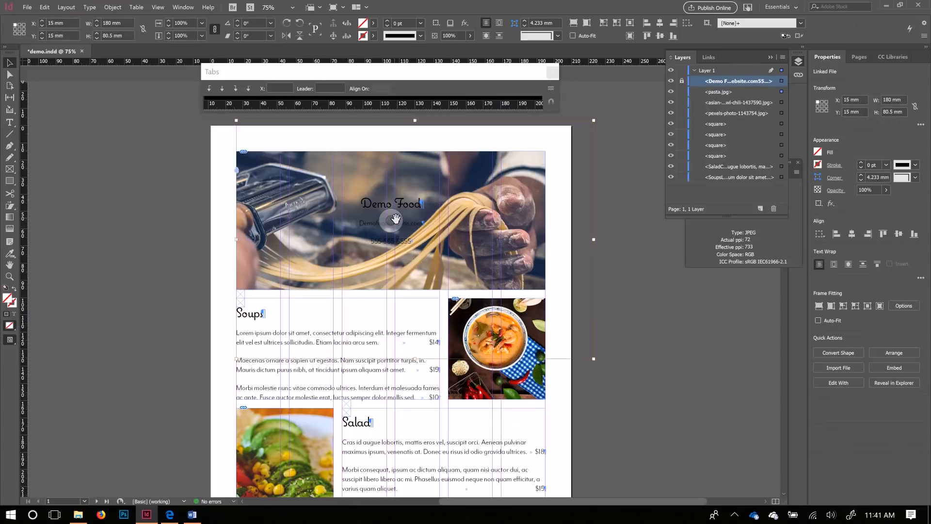
left_click(396, 219)
left_click_drag(394, 230, 391, 223)
left_click_drag(596, 362, 613, 388)
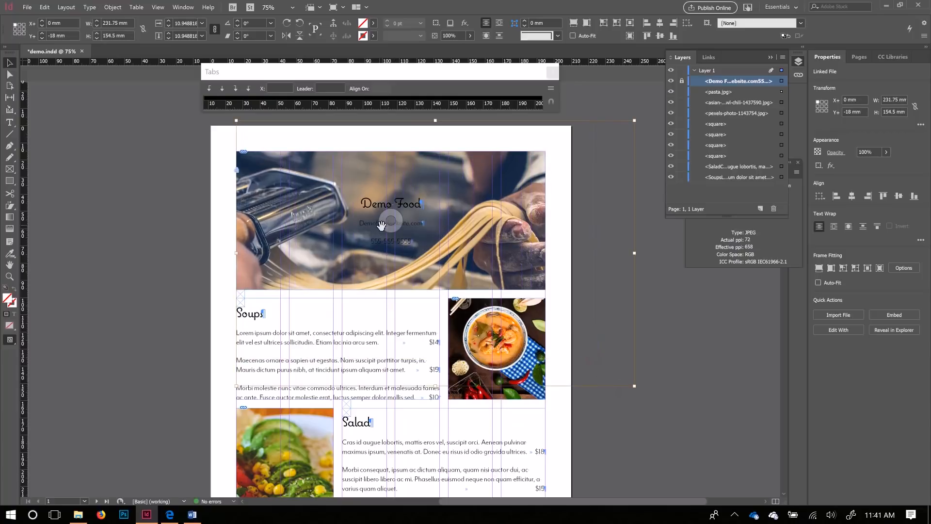
left_click_drag(393, 226, 388, 214)
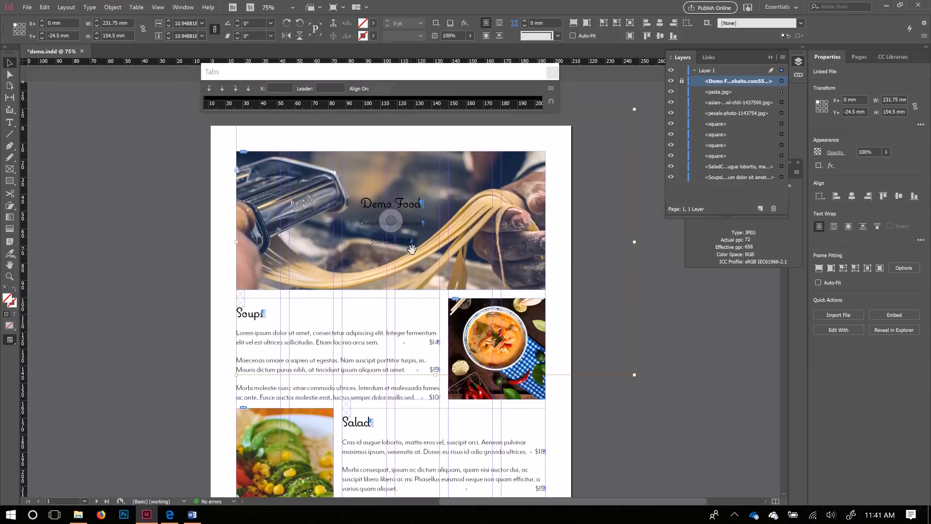
left_click_drag(391, 222, 390, 229)
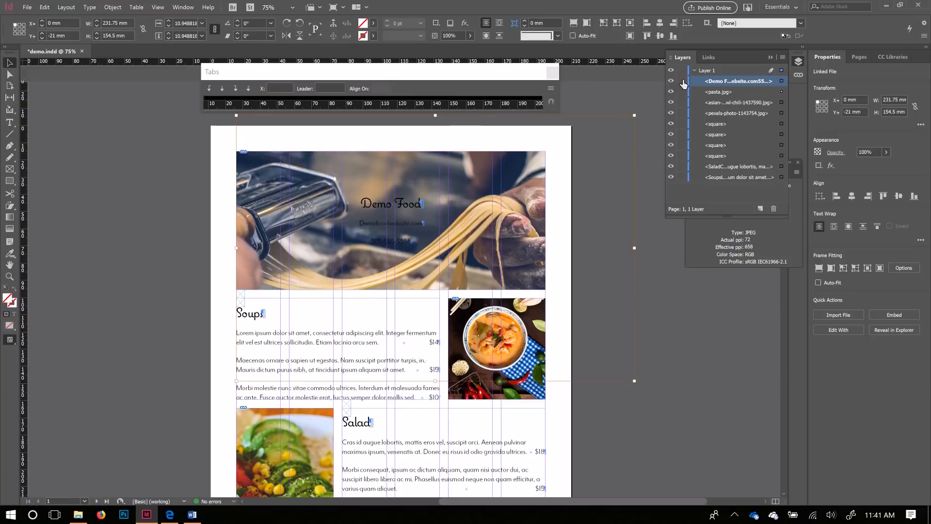
left_click(387, 204)
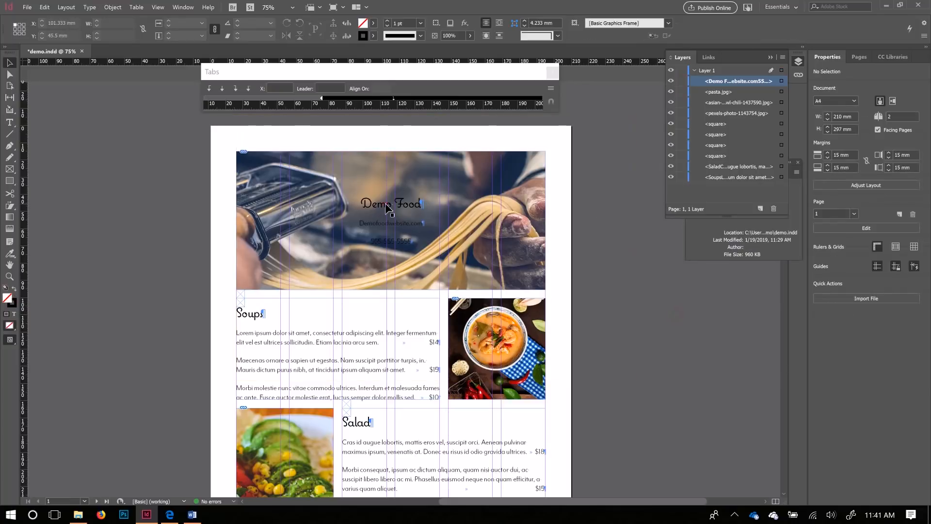
Step: Make the header's title, website and phone lines white using the [Paper] fill
double_click(378, 205)
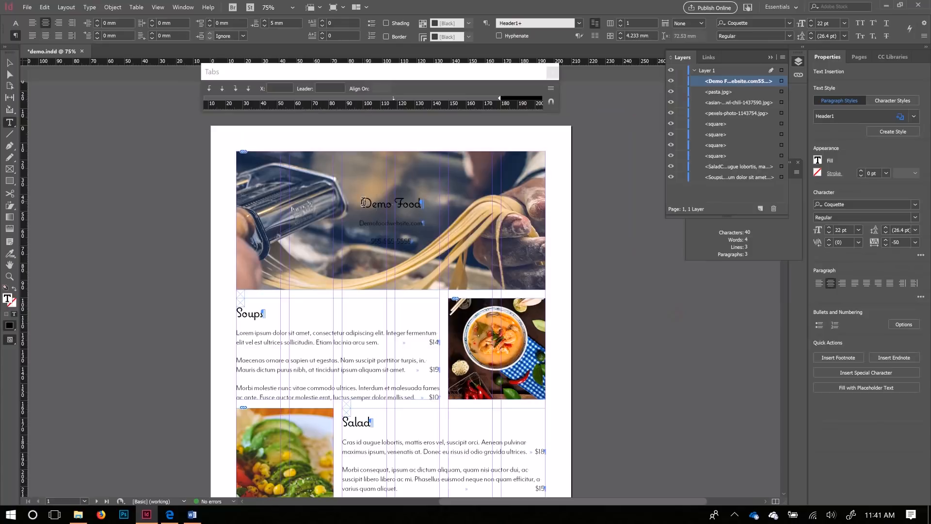
key("ctrl+a")
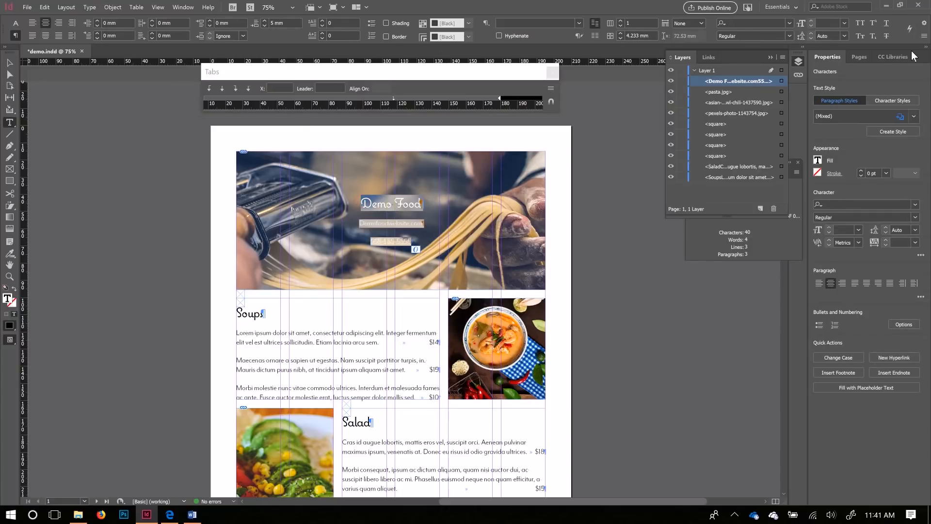
left_click(16, 24)
left_click(16, 35)
left_click(16, 24)
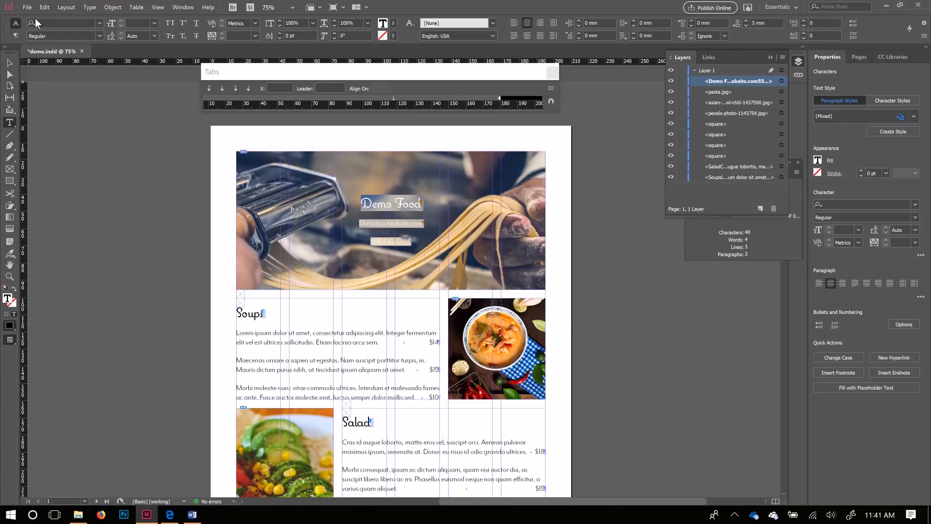
left_click(393, 23)
left_click(307, 76)
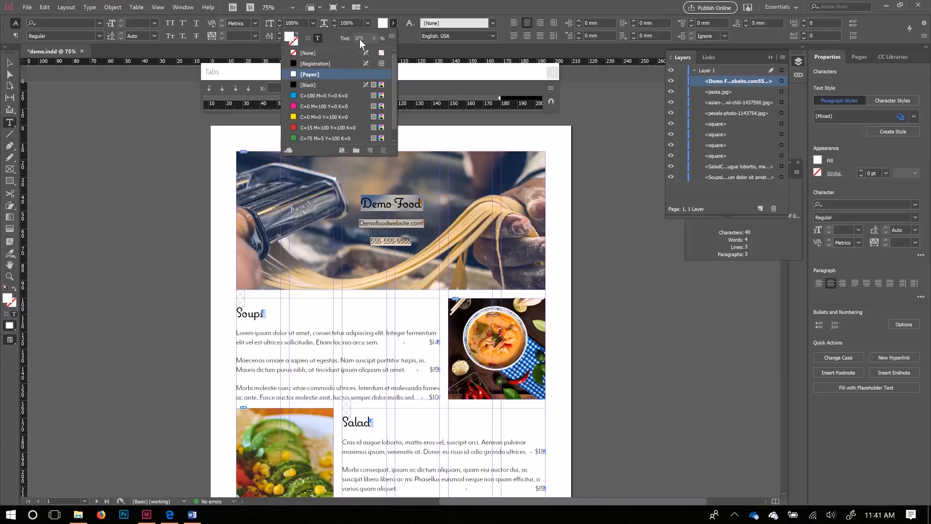
left_click(404, 5)
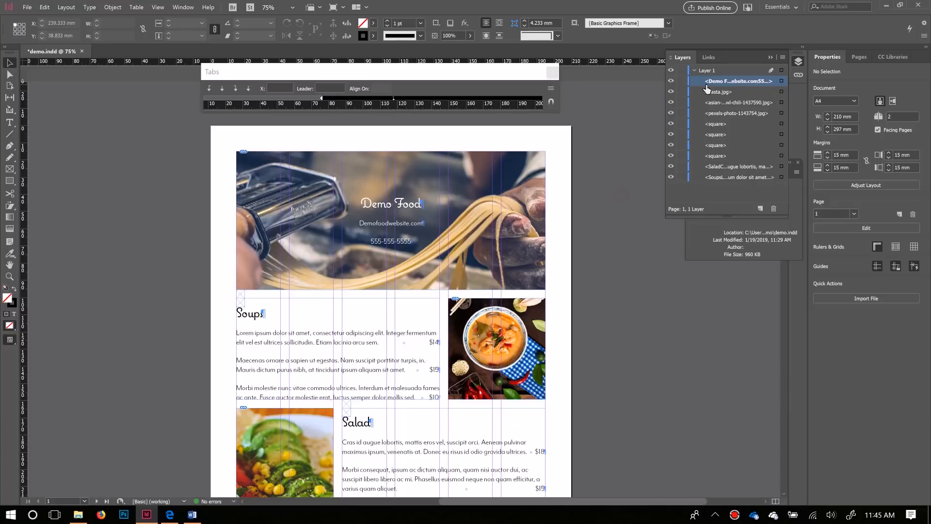
left_click(382, 210)
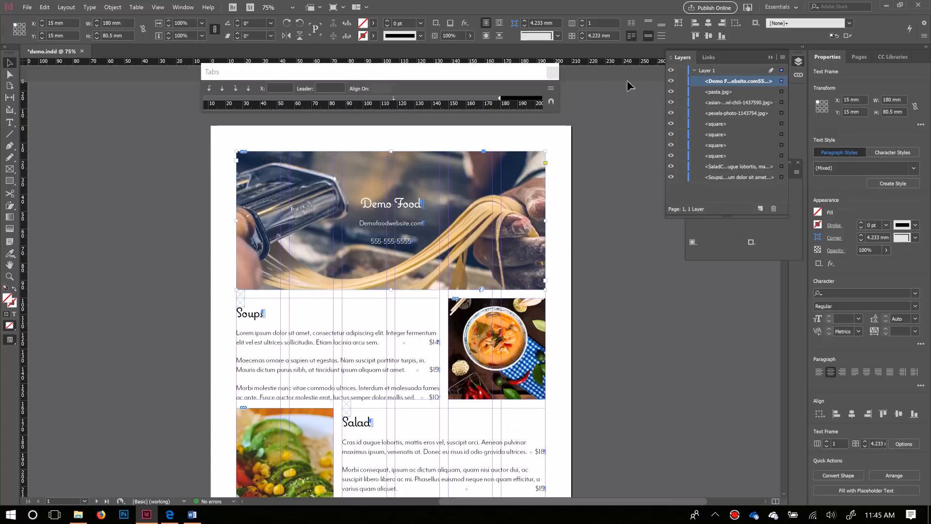
Step: Show the Effects panel and add a Drop Shadow to the Demo Food header frame
left_click(183, 8)
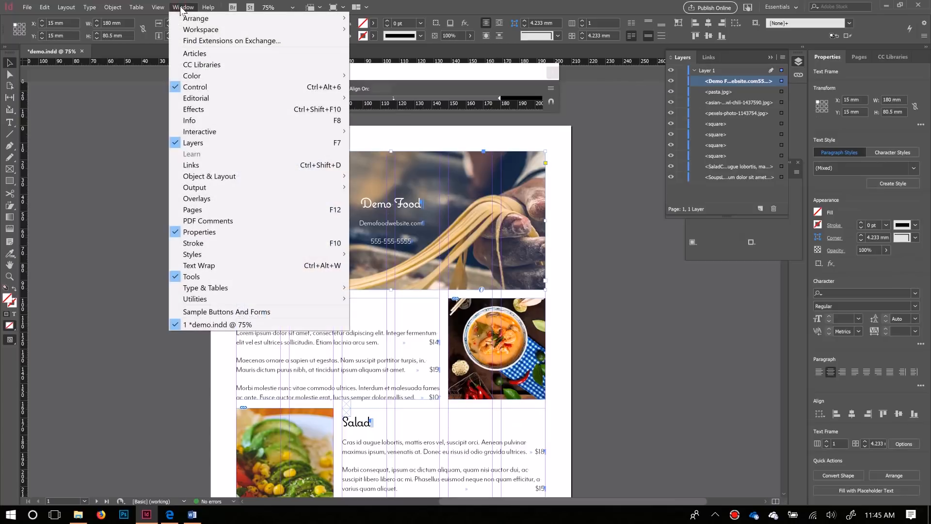
left_click(194, 109)
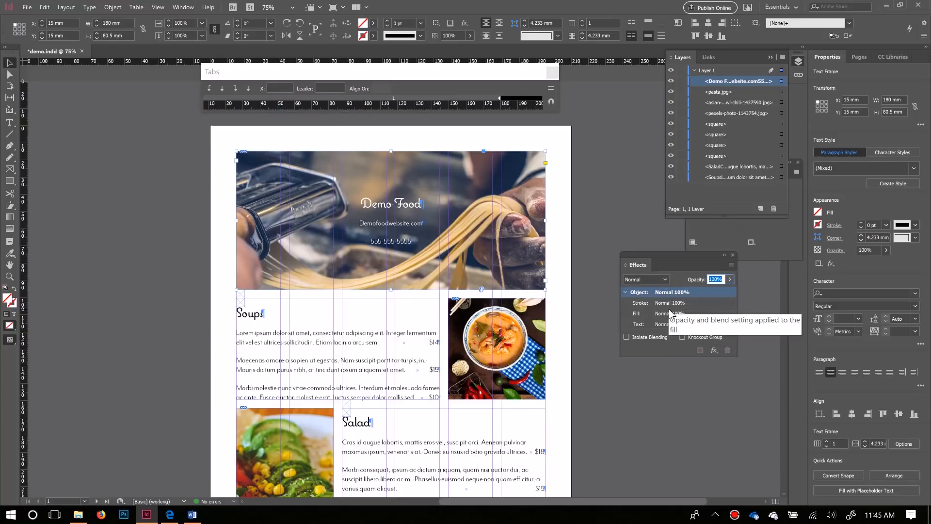
left_click(715, 351)
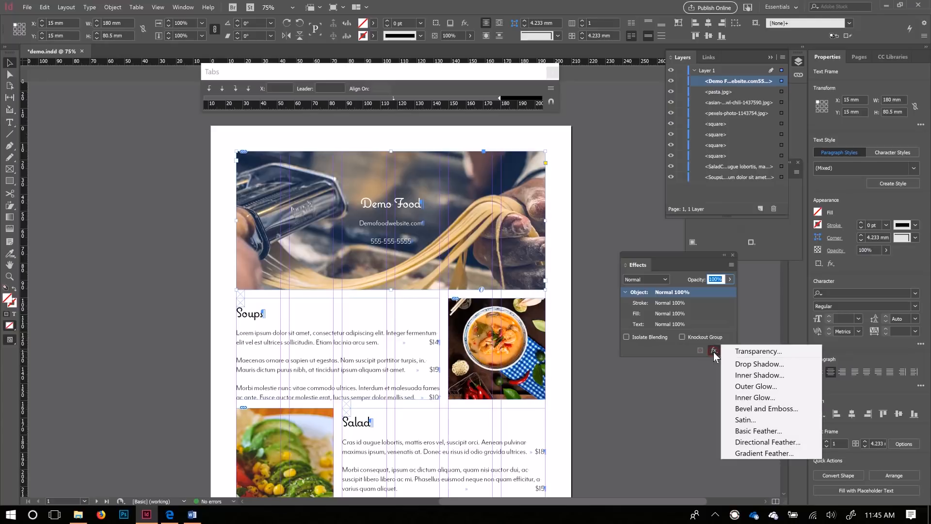
left_click(747, 367)
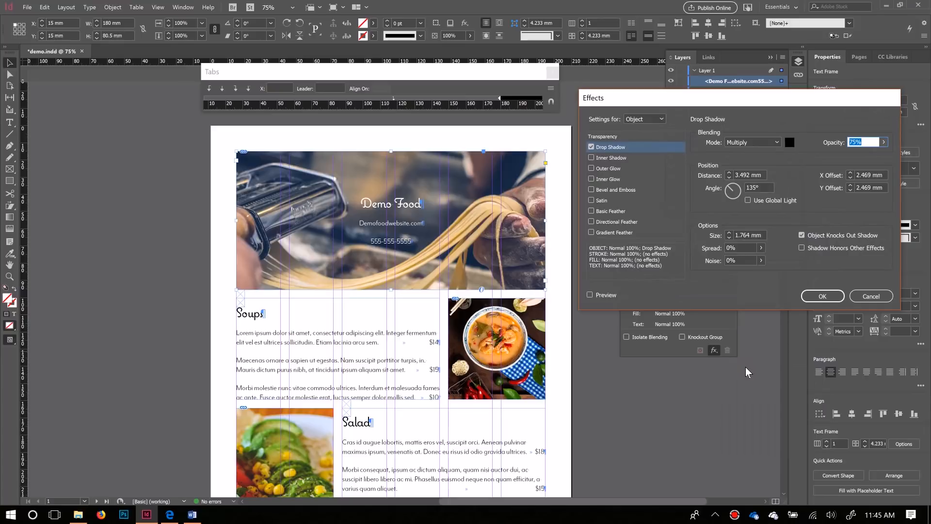
Step: Preview the drop shadow with 0 mm X and Y offsets and a 6 mm size
left_click(599, 296)
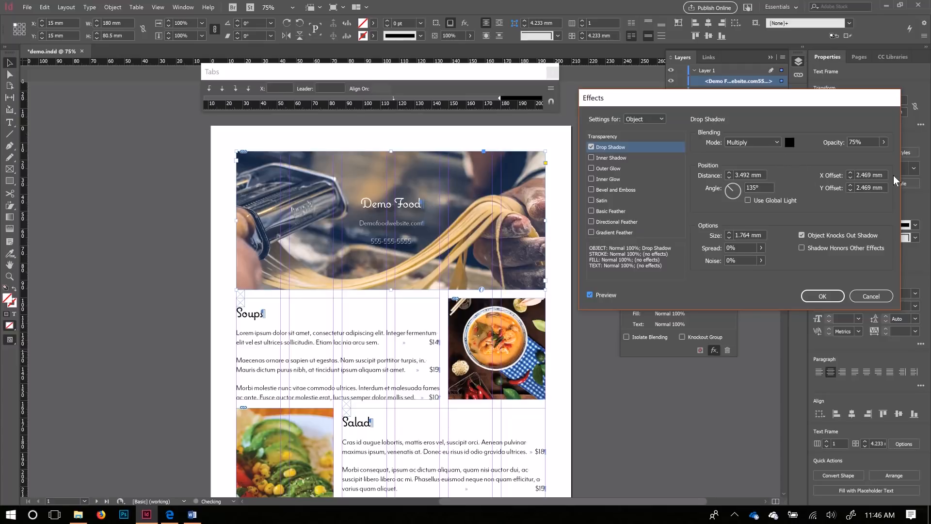
double_click(866, 174)
type("0")
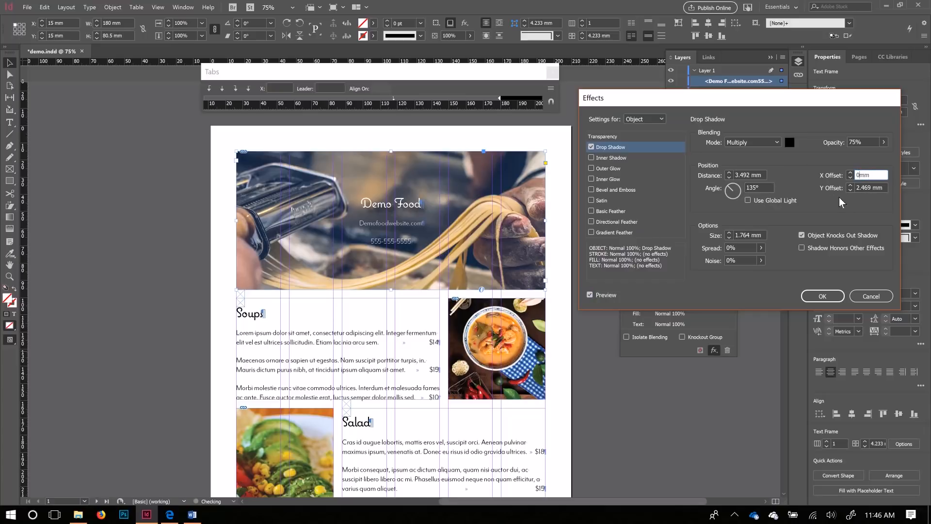
left_click(860, 187)
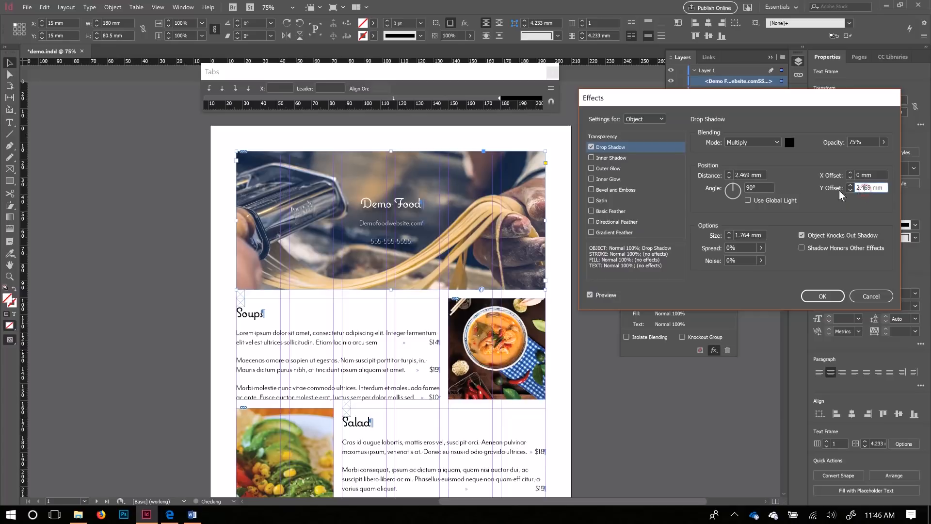
double_click(866, 190)
type("0")
double_click(746, 176)
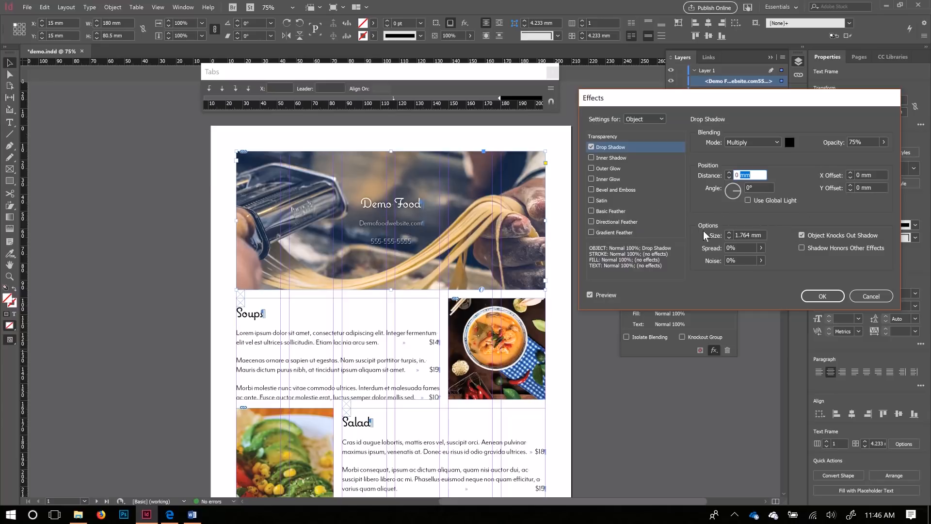
left_click(729, 233)
left_click(761, 248)
Step: Set the drop shadow spread to 7%
left_click_drag(711, 260, 713, 263)
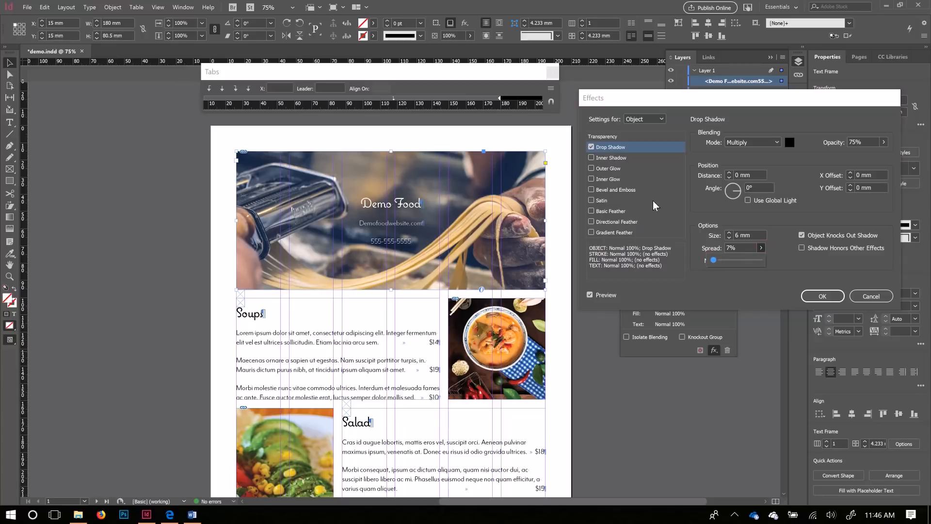
left_click(743, 217)
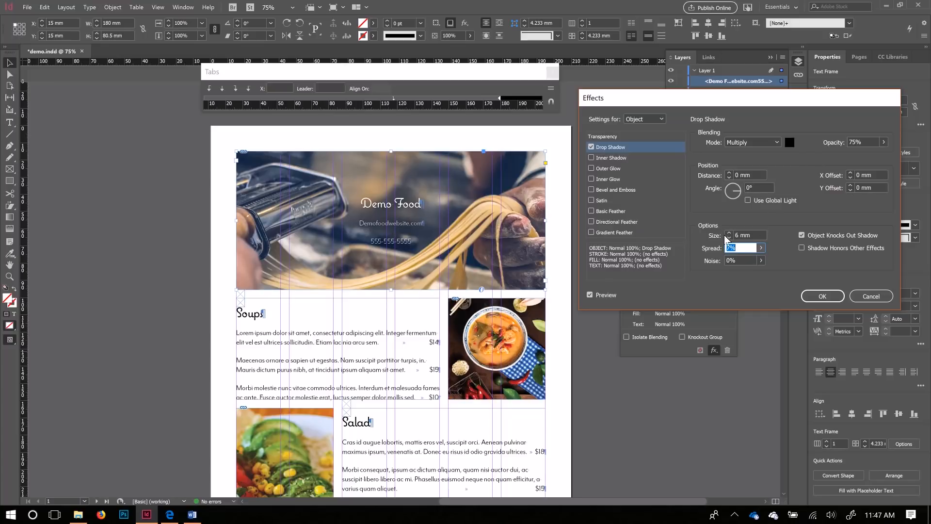
Step: Give the shadow 96% opacity, 10 mm size and the blue C=100 M=90 Y=10 K=0 colour
left_click(884, 142)
left_click_drag(872, 155, 882, 154)
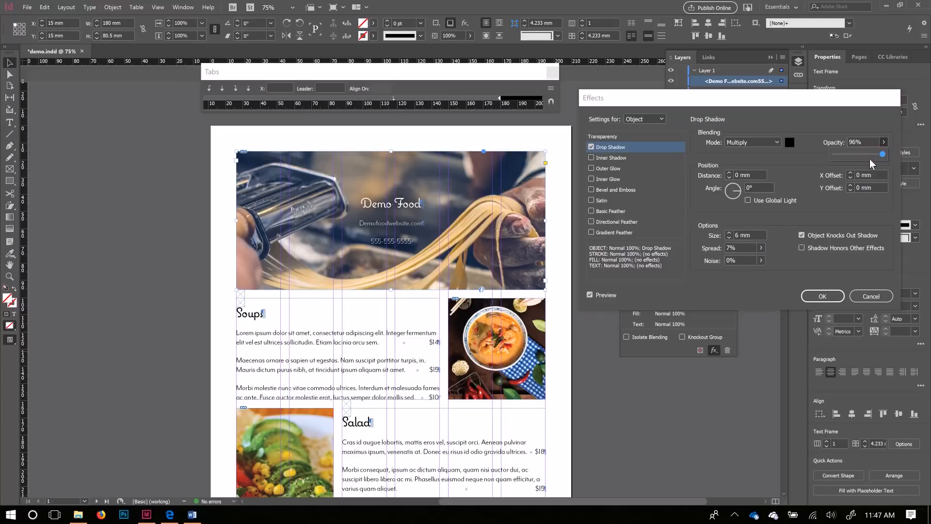
left_click(730, 233)
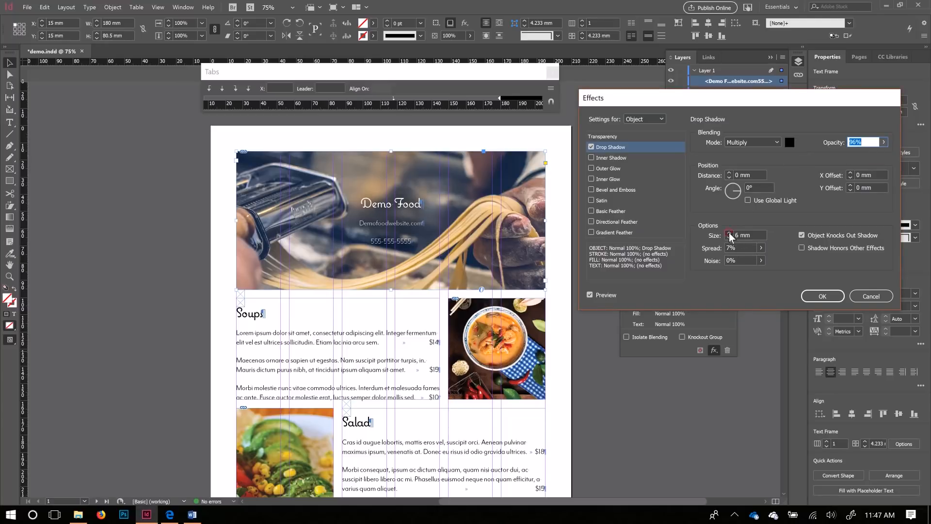
left_click(730, 234)
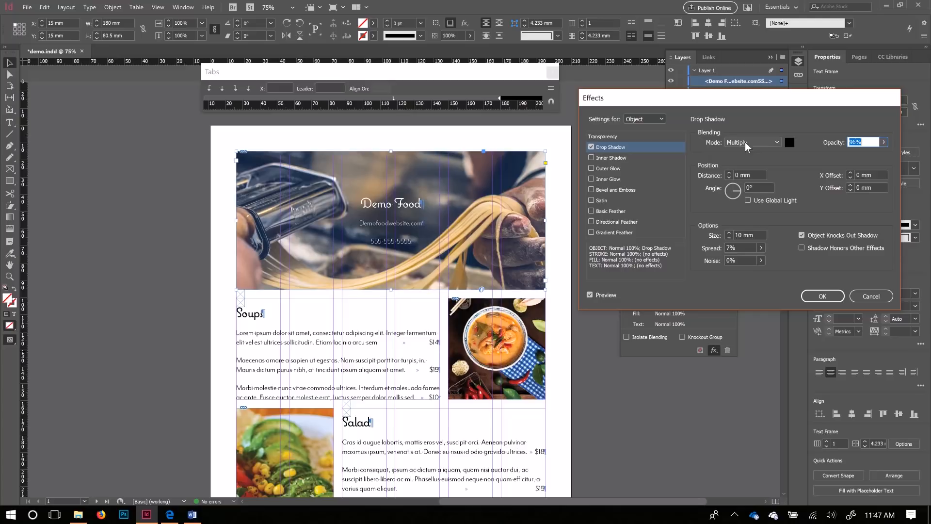
left_click(790, 143)
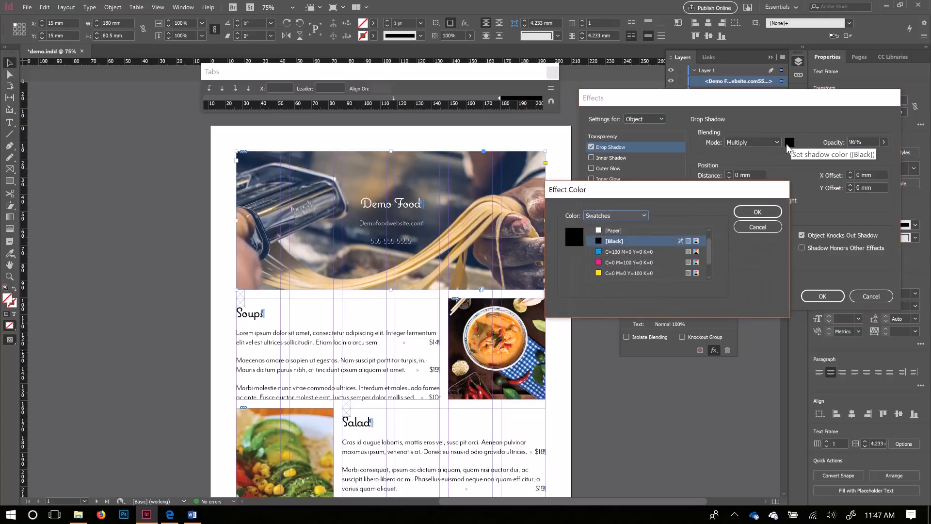
scroll(620, 260, "down", 2)
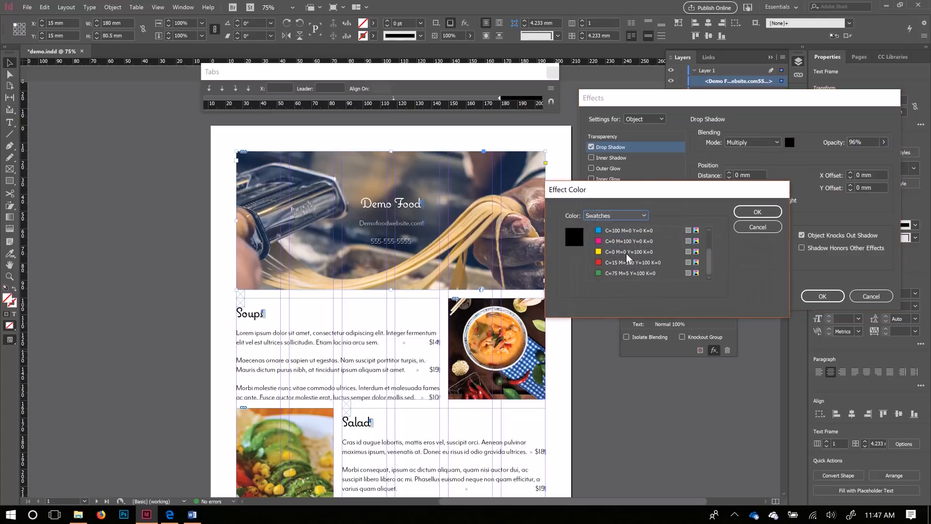
left_click(623, 276)
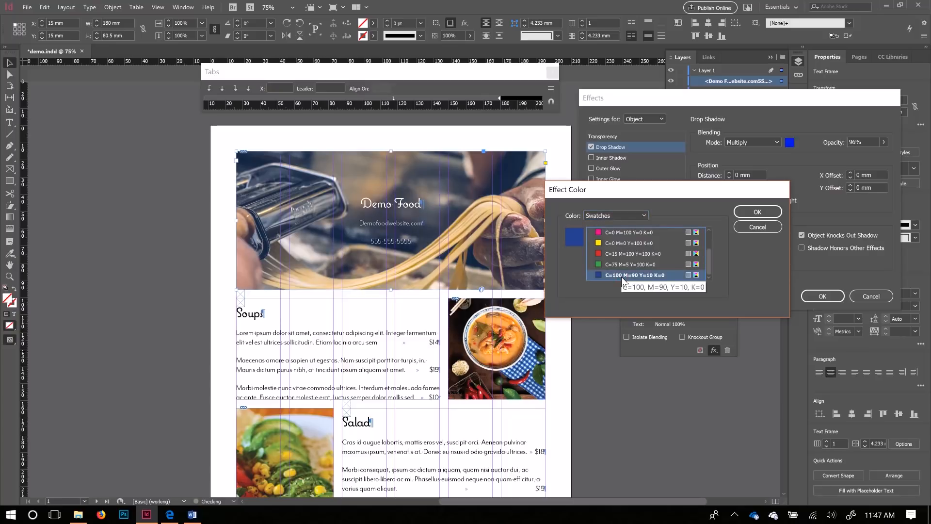
left_click(772, 212)
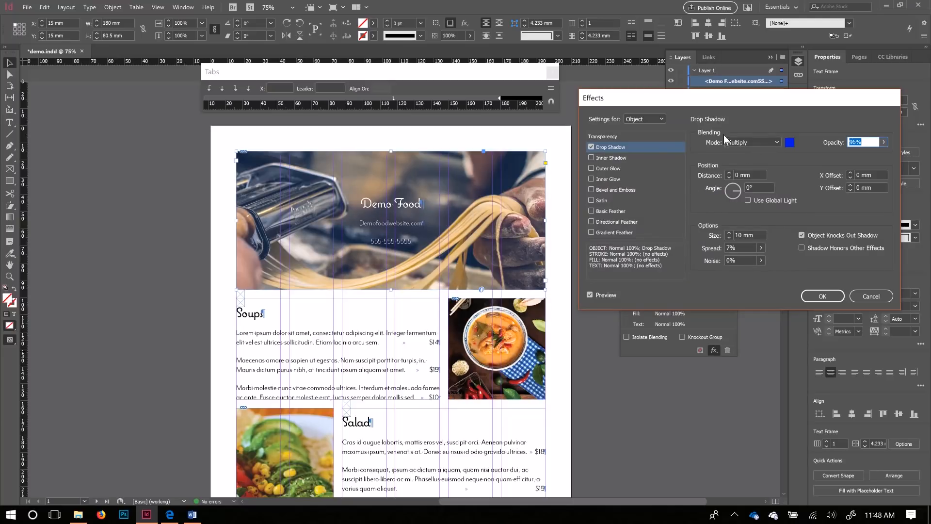
left_click(776, 143)
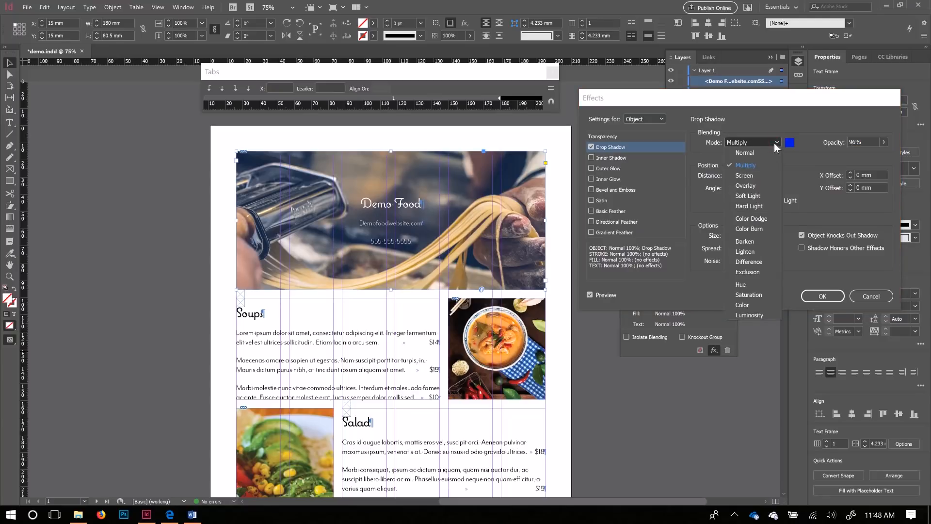
Step: Try Screen, Darken, Lighten and Difference blending modes on the shadow
left_click(745, 175)
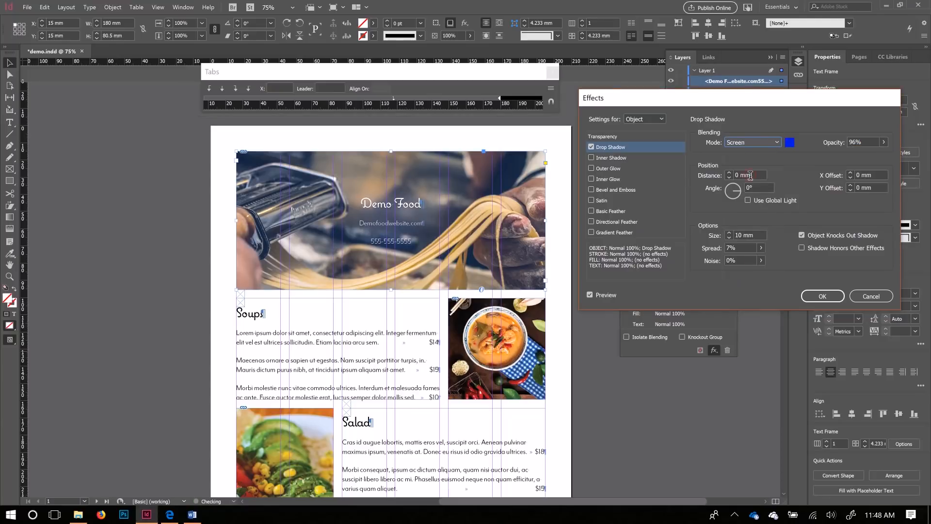
left_click(775, 144)
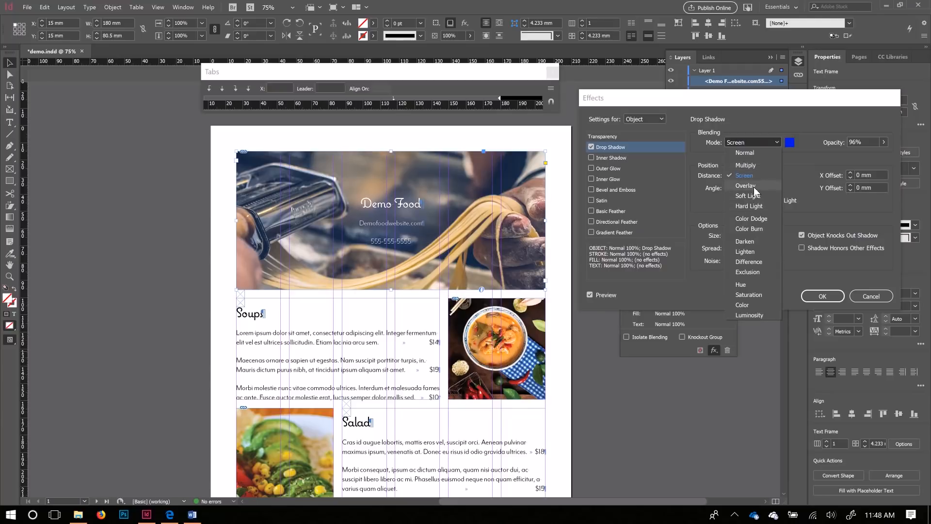
left_click(752, 242)
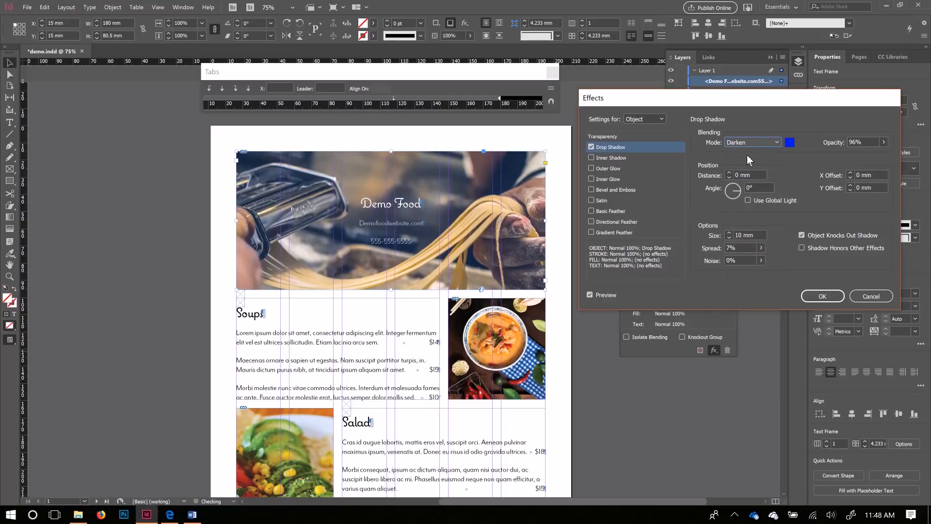
left_click(755, 146)
left_click(752, 253)
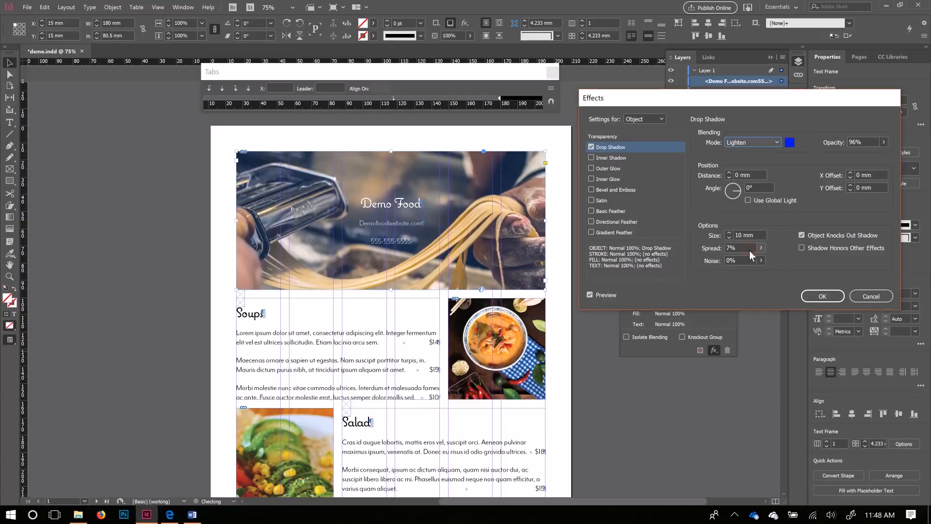
left_click(751, 142)
left_click(747, 265)
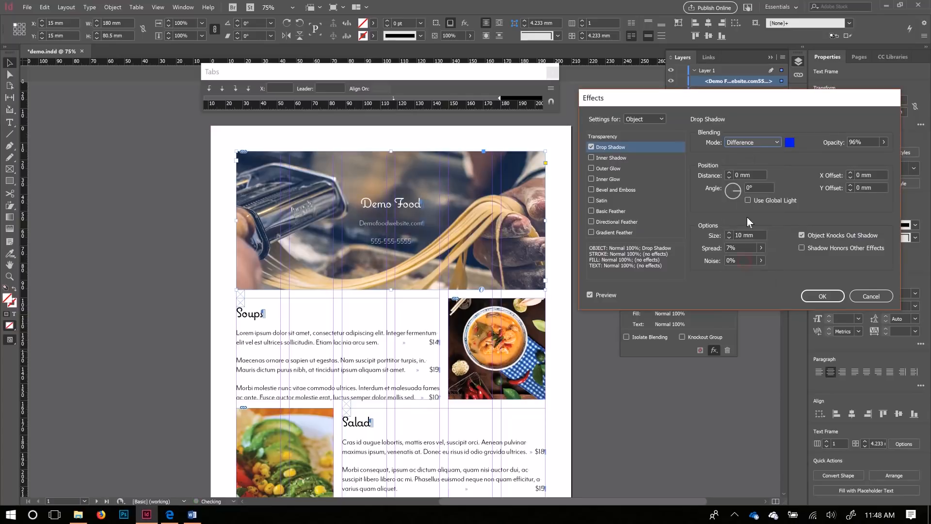
left_click(757, 145)
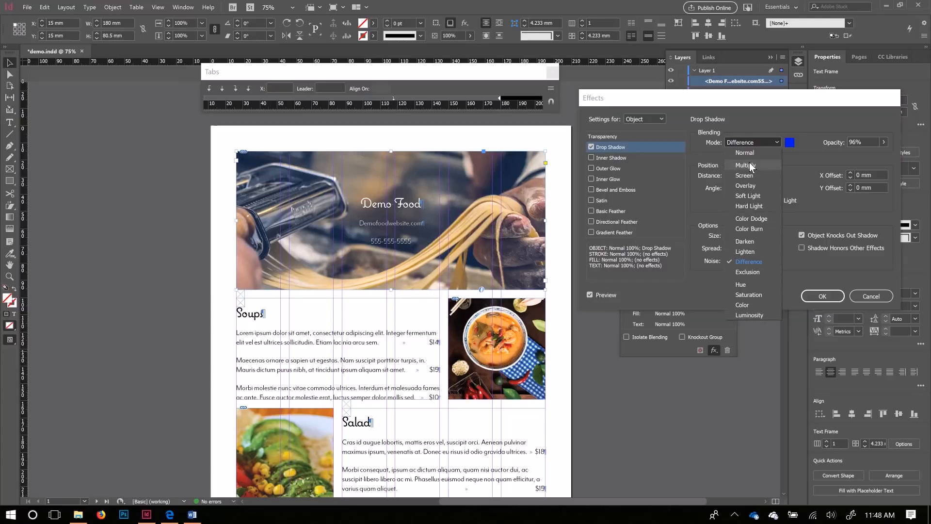
left_click(749, 241)
Step: Try Color Dodge and Color Burn, then settle on Multiply and apply the shadow
left_click(755, 144)
left_click(752, 220)
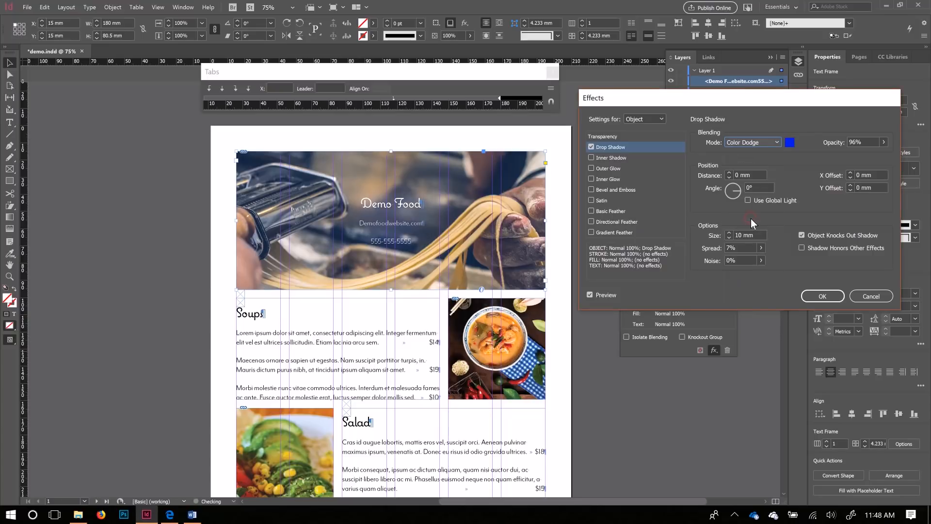
left_click(756, 144)
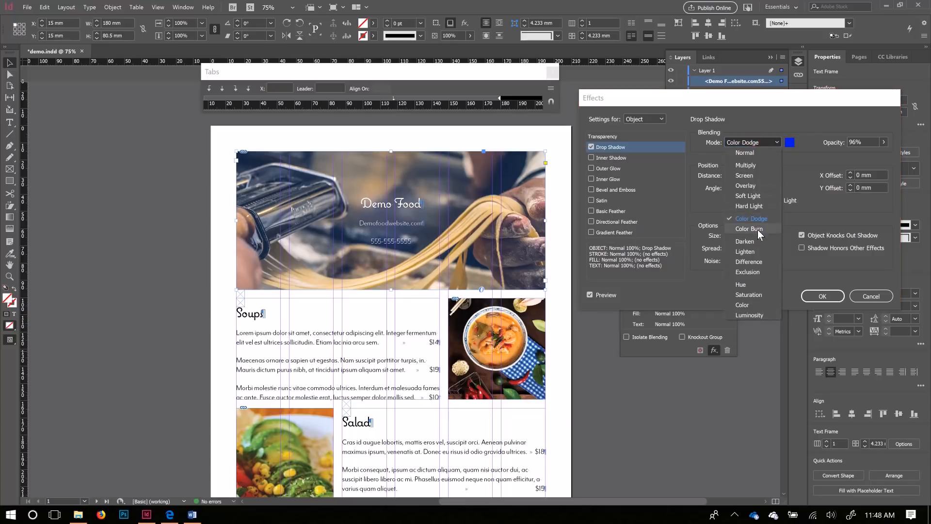
left_click(757, 229)
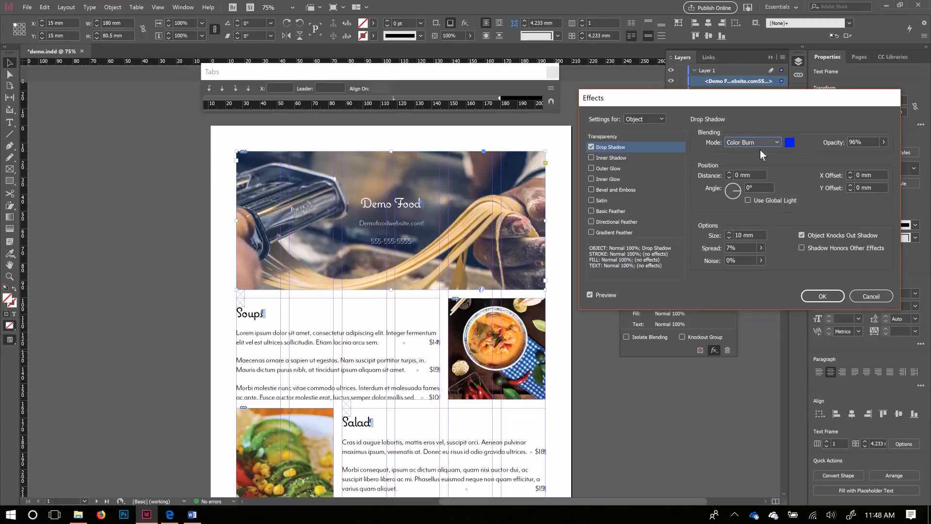
left_click(761, 144)
left_click(758, 165)
left_click(823, 297)
Step: Deselect everything, switch to Preview mode with panels hidden, and close the Tabs panel
scroll(426, 278, "down", 5)
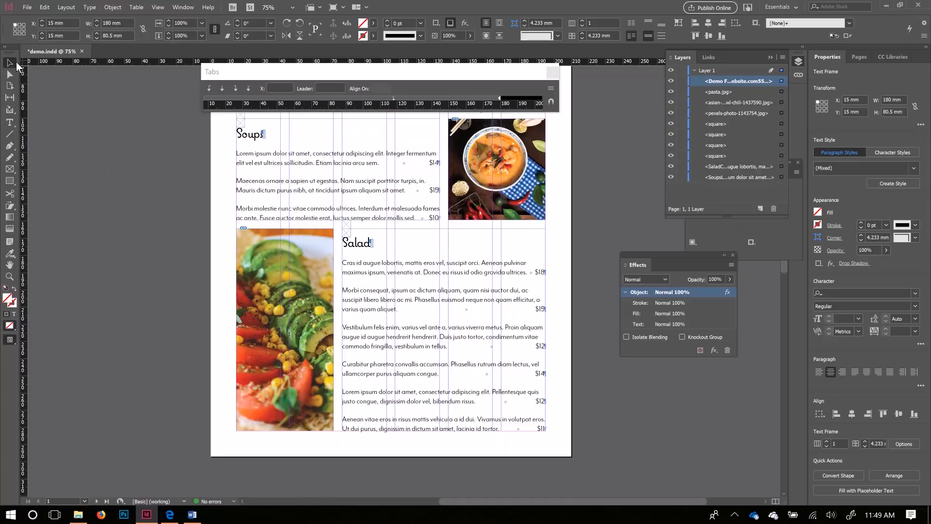
left_click(104, 173)
key("Tab")
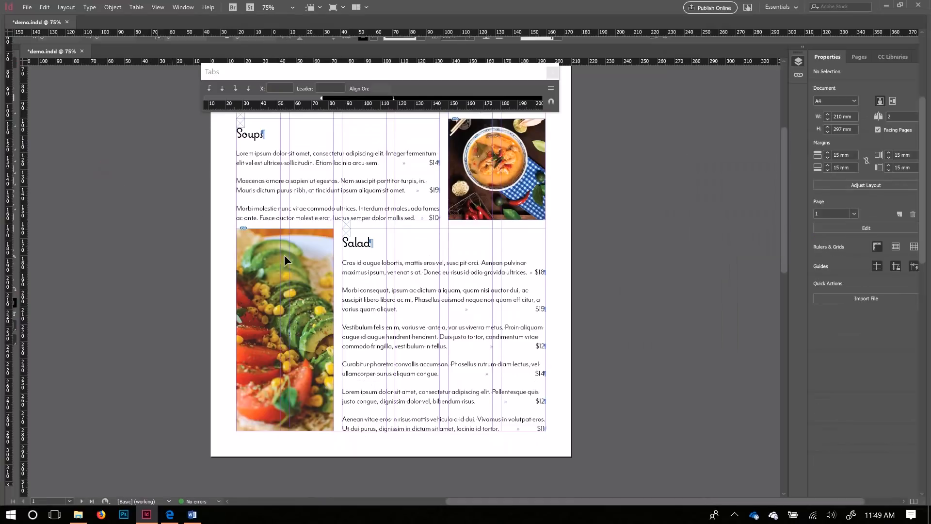
key("Tab")
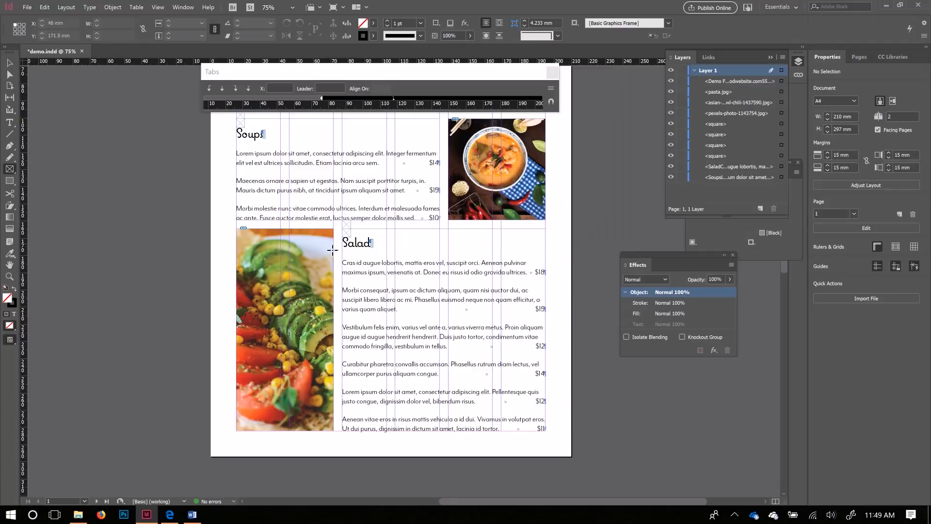
left_click(9, 62)
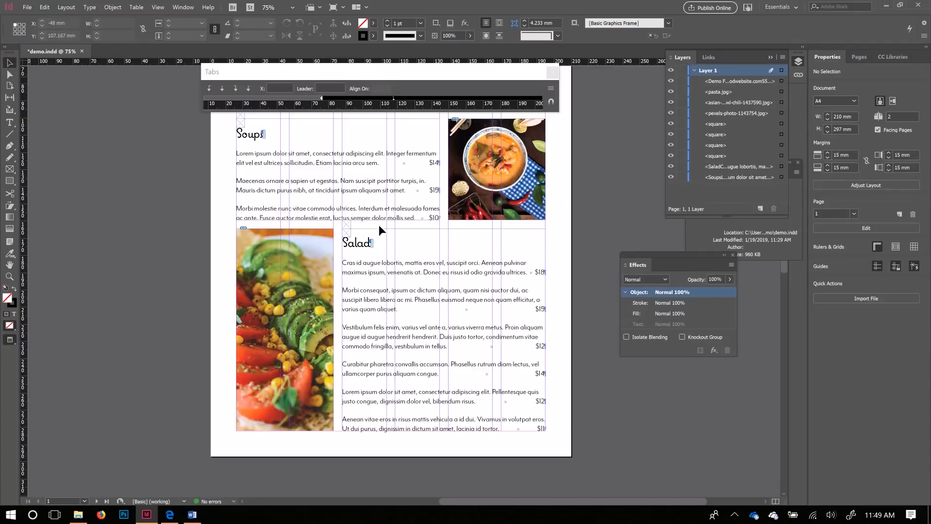
scroll(381, 231, "up", 3)
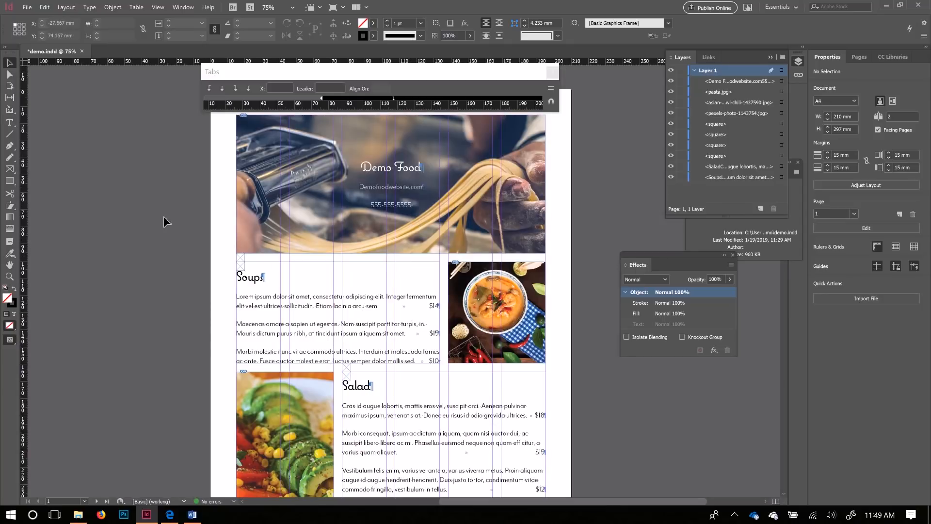
key("w")
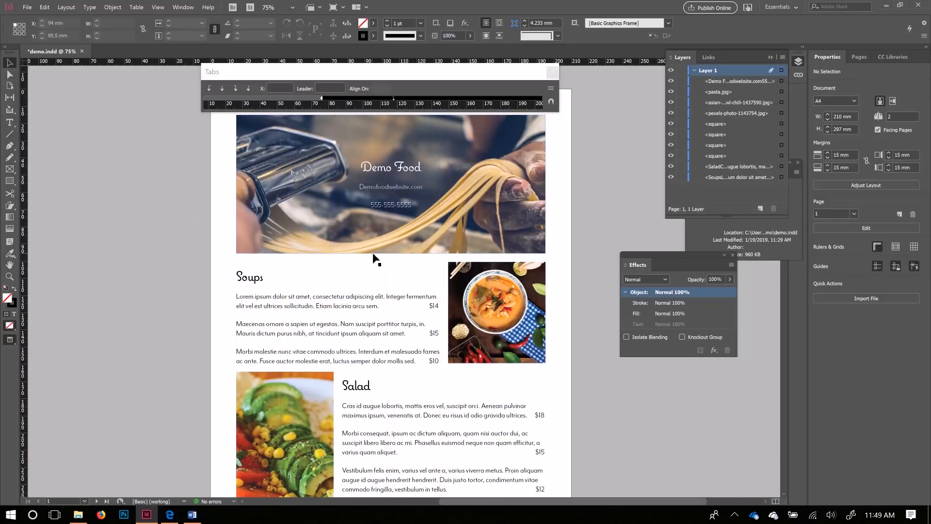
key("Tab")
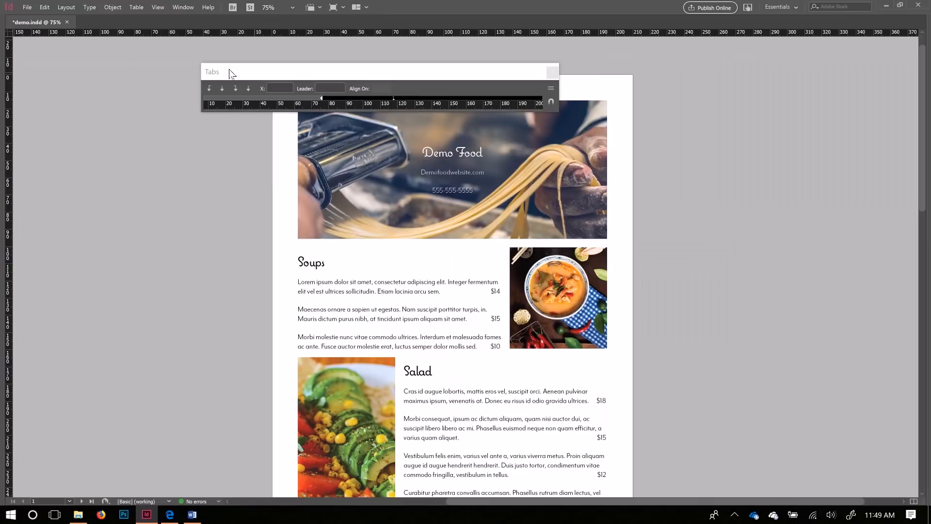
left_click(553, 72)
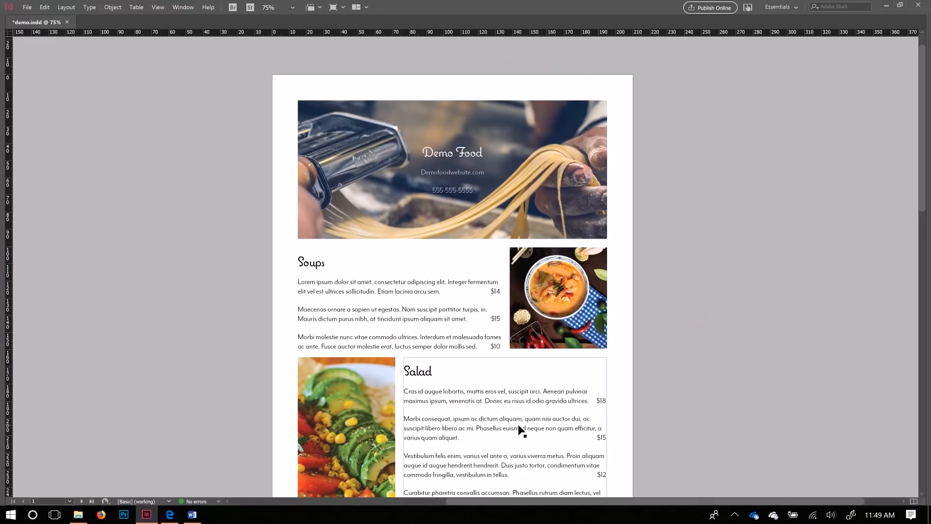
Step: Pan across the menu pages to review the layout, ending at the Salad section
left_click_drag(520, 429, 697, 241)
left_click_drag(678, 323, 650, 212)
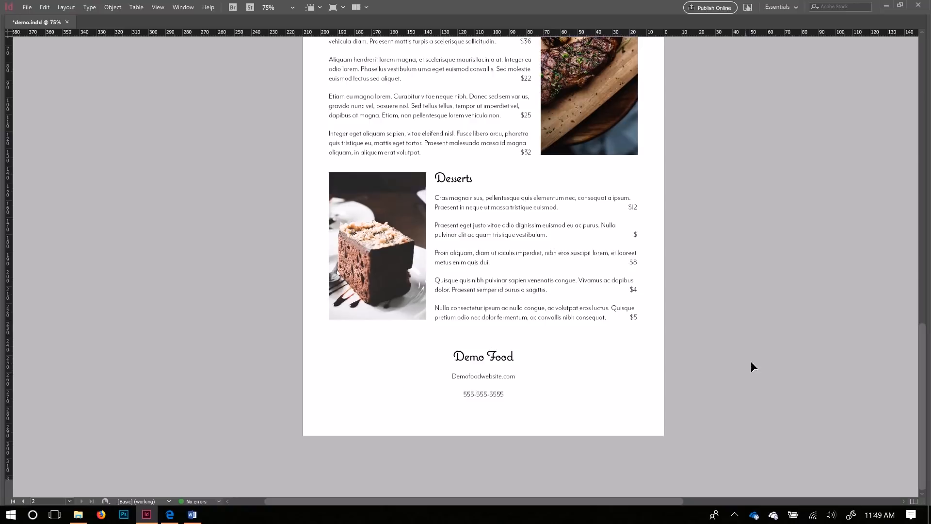
left_click_drag(662, 155, 377, 454)
left_click_drag(599, 203, 511, 474)
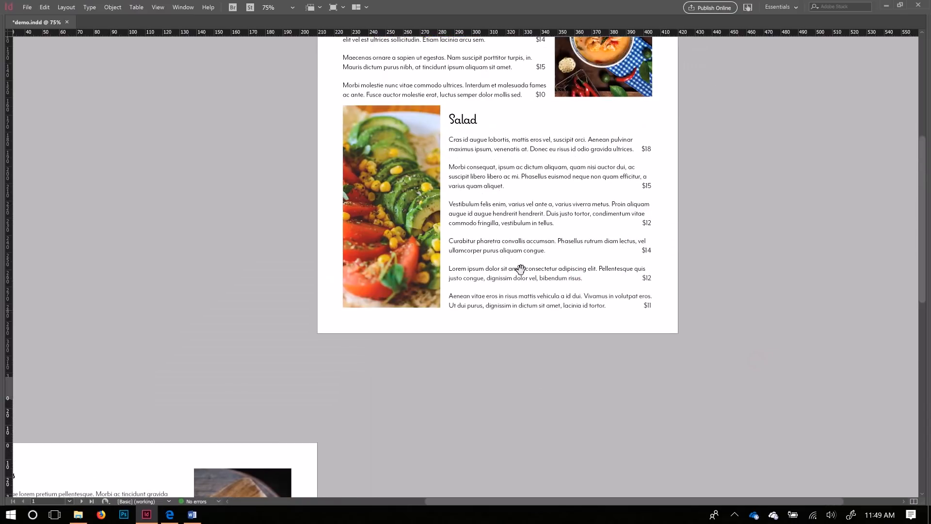
left_click_drag(518, 270, 506, 378)
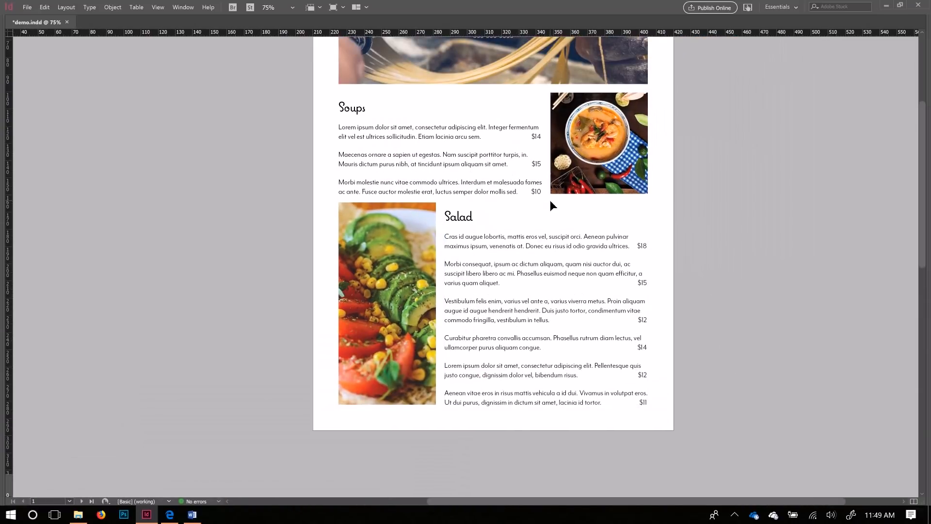
Step: Restore the workspace panels, collapse Layers, and close the Effects and Info panels
key("Tab")
left_click_drag(686, 255, 709, 282)
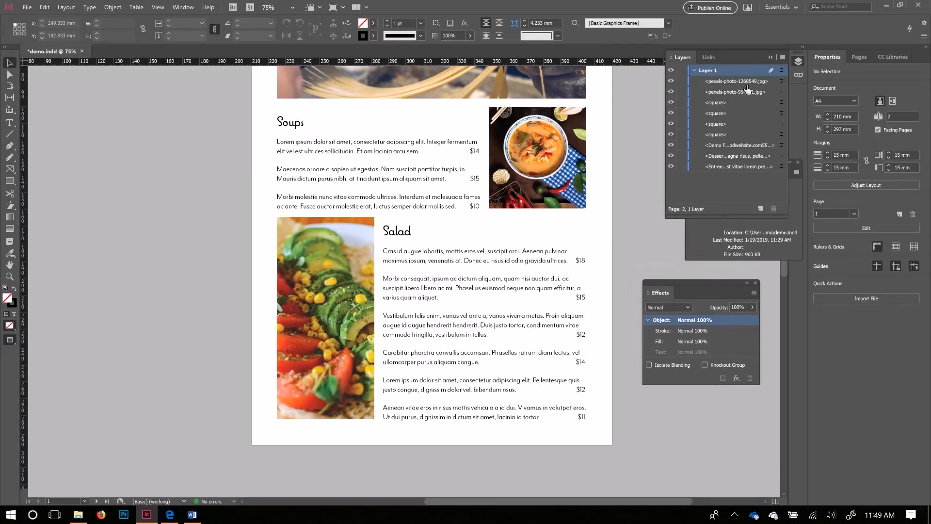
left_click(772, 57)
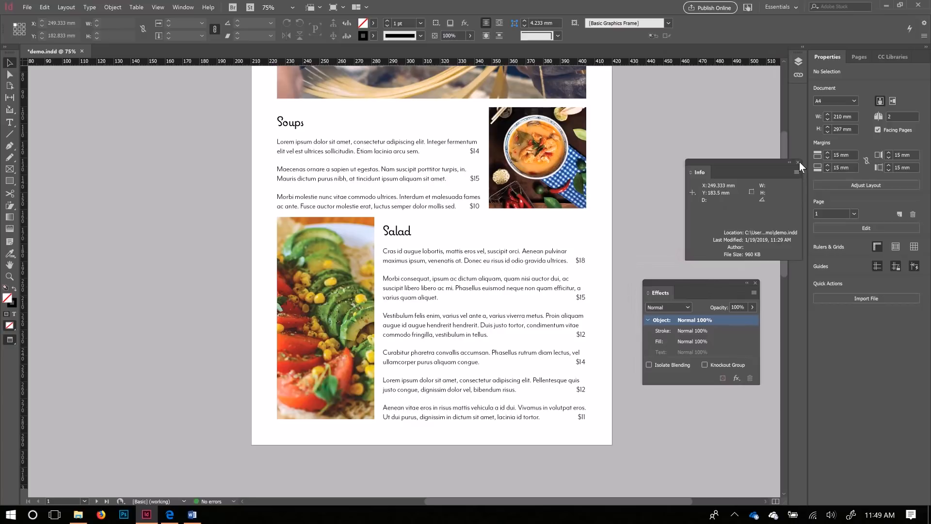
left_click(757, 282)
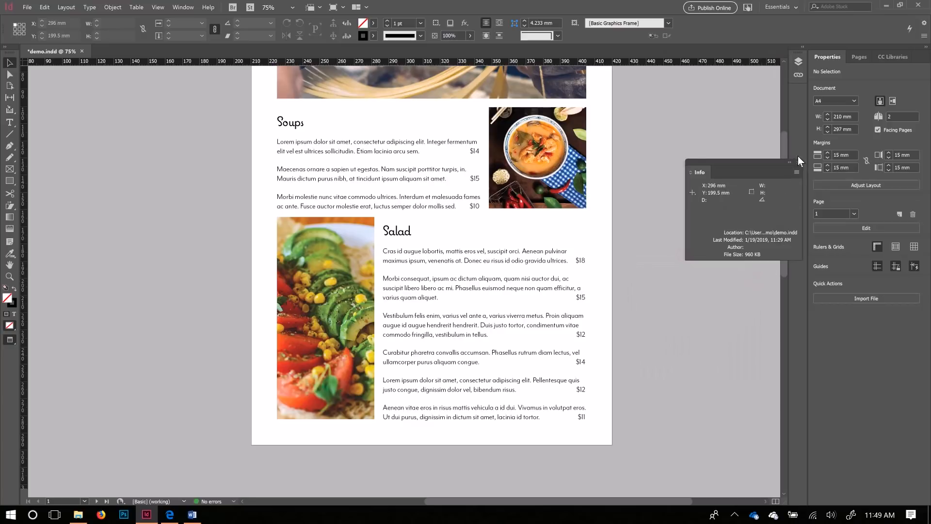
left_click(797, 163)
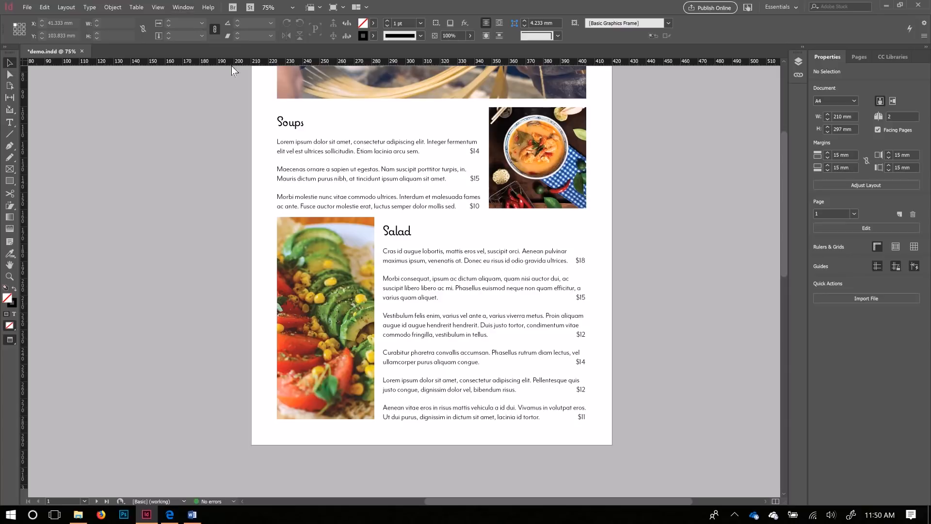
scroll(340, 197, "down", 2)
scroll(342, 200, "up", 5)
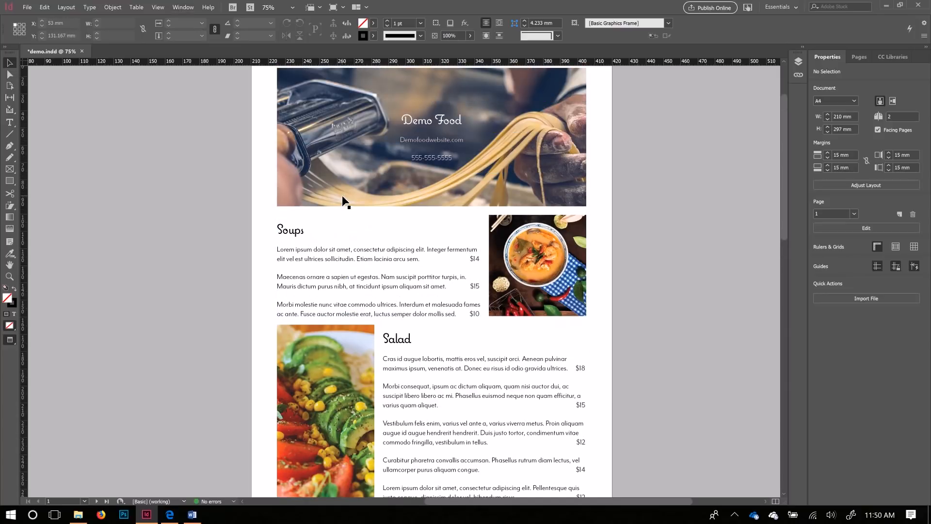
Step: Export the document as demo.pdf using the Adobe PDF (Print) format
left_click(26, 8)
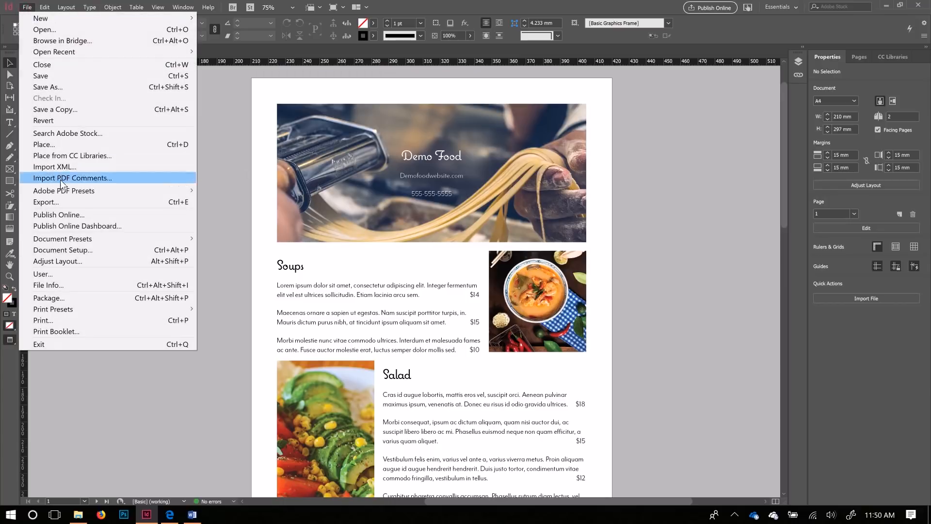
left_click(61, 202)
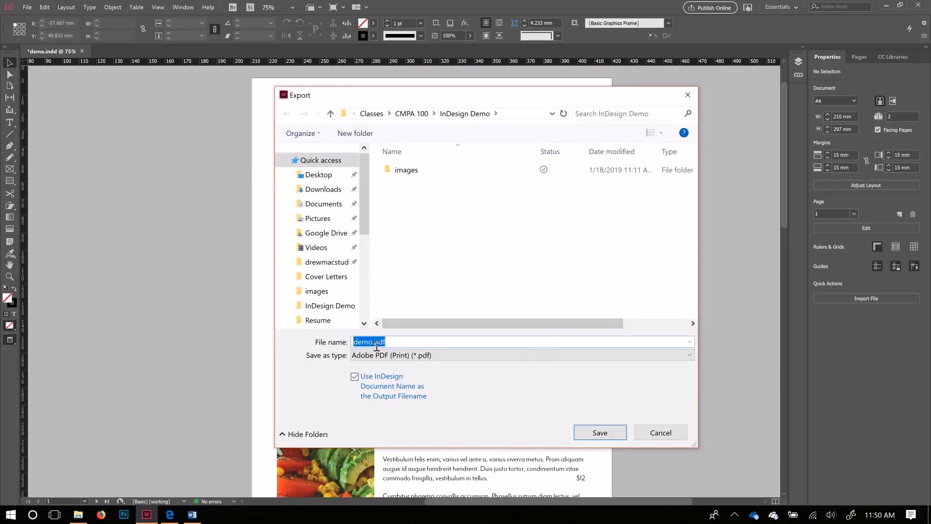
left_click(398, 356)
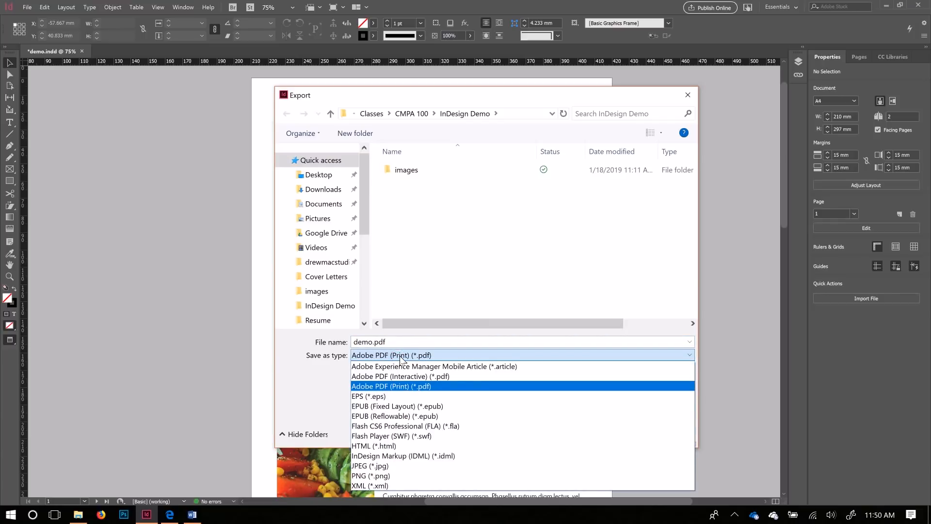
left_click(394, 385)
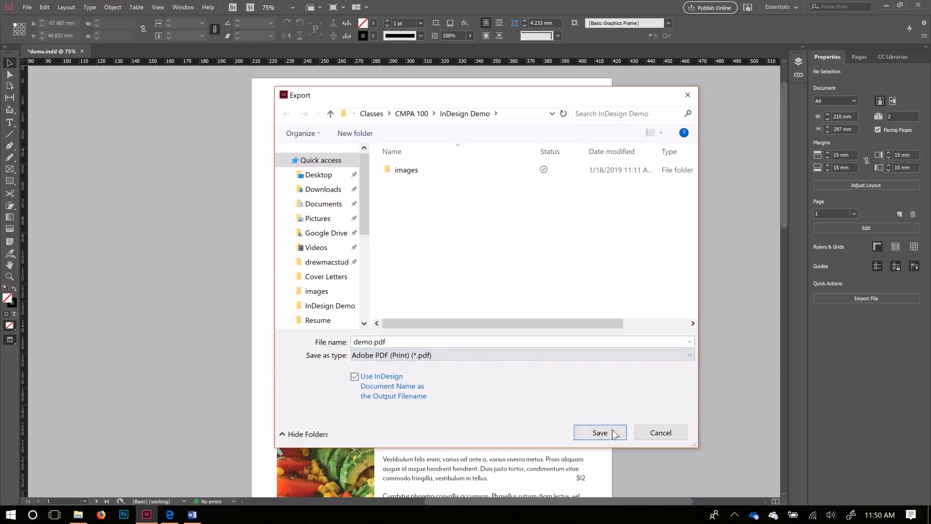
left_click(598, 429)
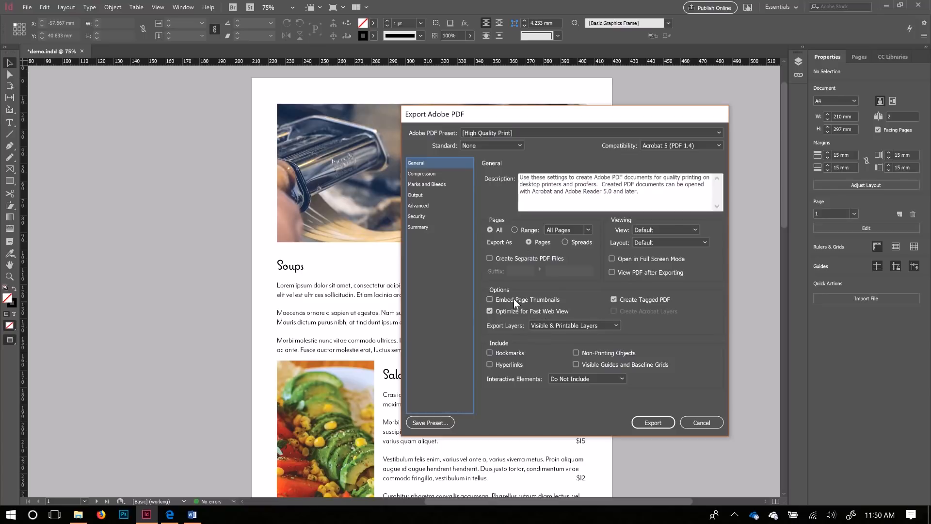
Step: Embed page thumbnails in the PDF, then review the Compression and Marks and Bleeds settings
left_click(491, 299)
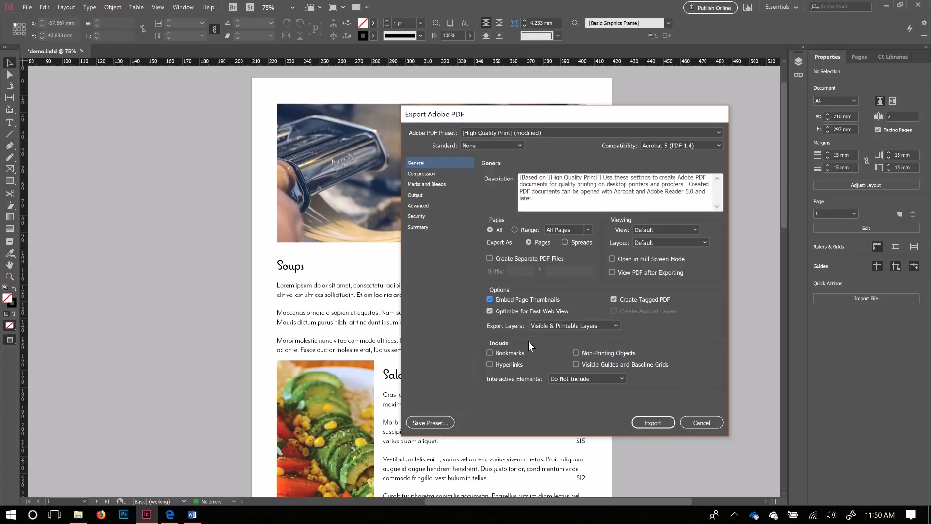
left_click(427, 174)
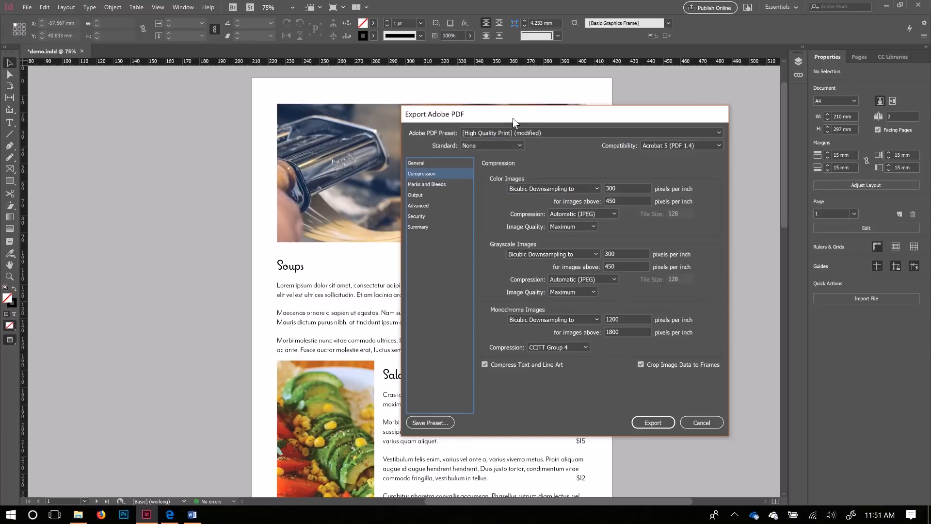
left_click_drag(513, 118, 601, 129)
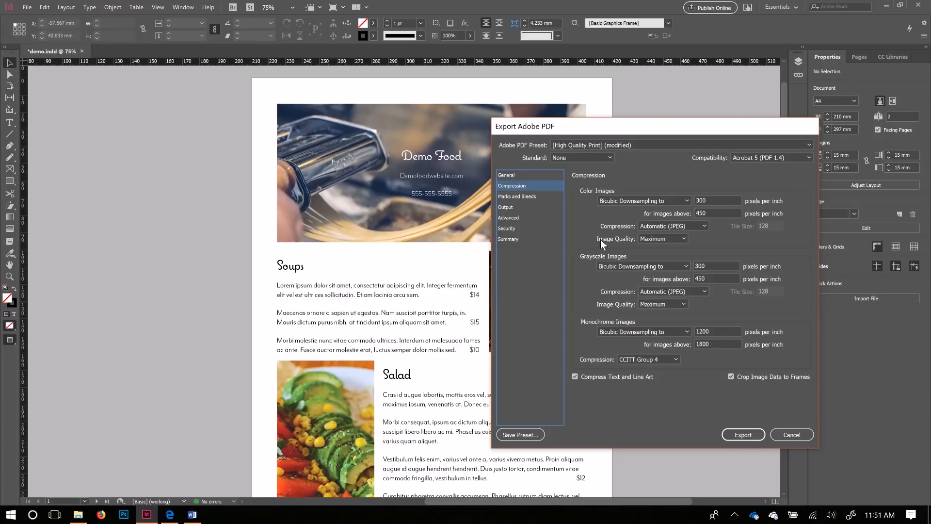
left_click_drag(650, 127, 607, 85)
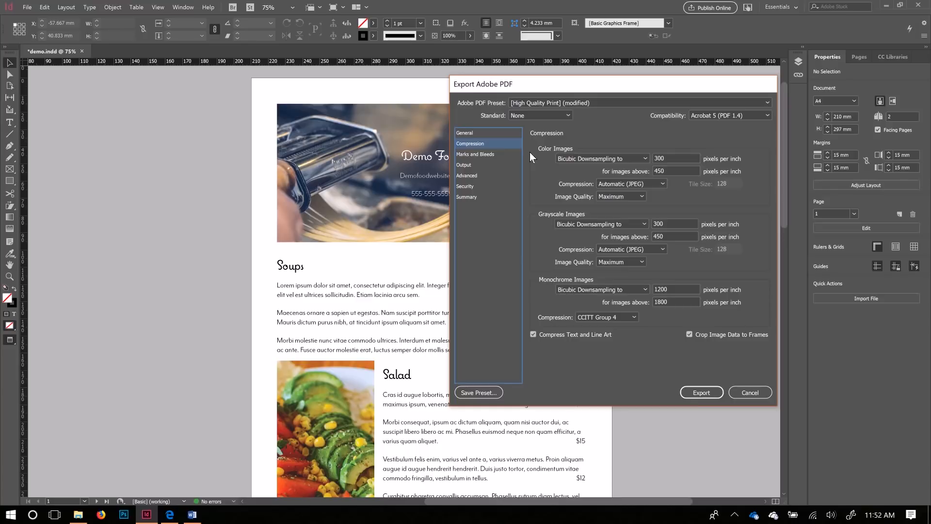
left_click(478, 154)
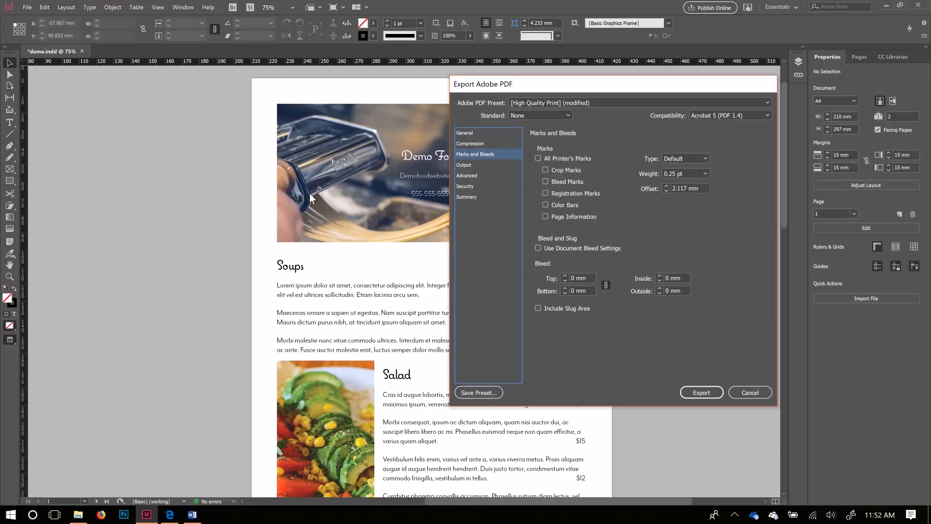
Step: Move the export dialog beside the page and show the Output colour conversion settings
left_click_drag(499, 83, 612, 181)
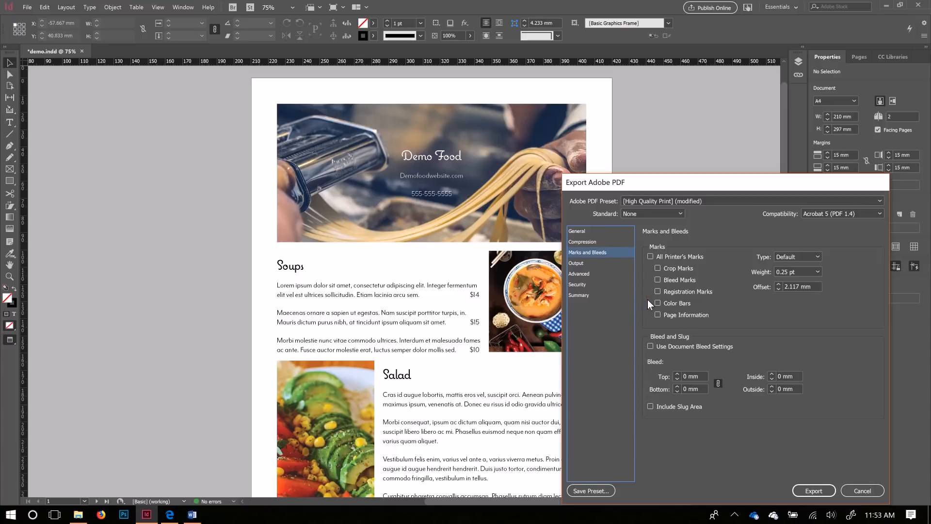
left_click(579, 265)
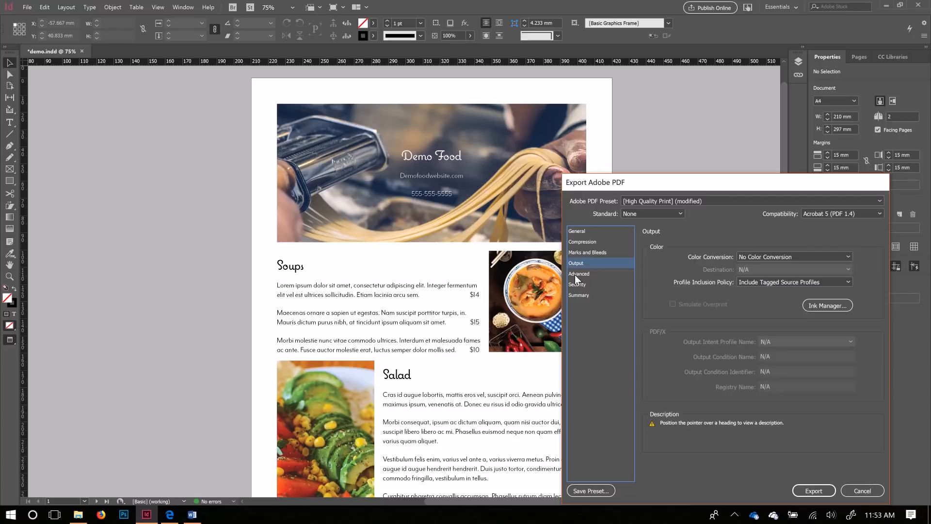
Step: Go through the Advanced category to the Security password settings
left_click(575, 275)
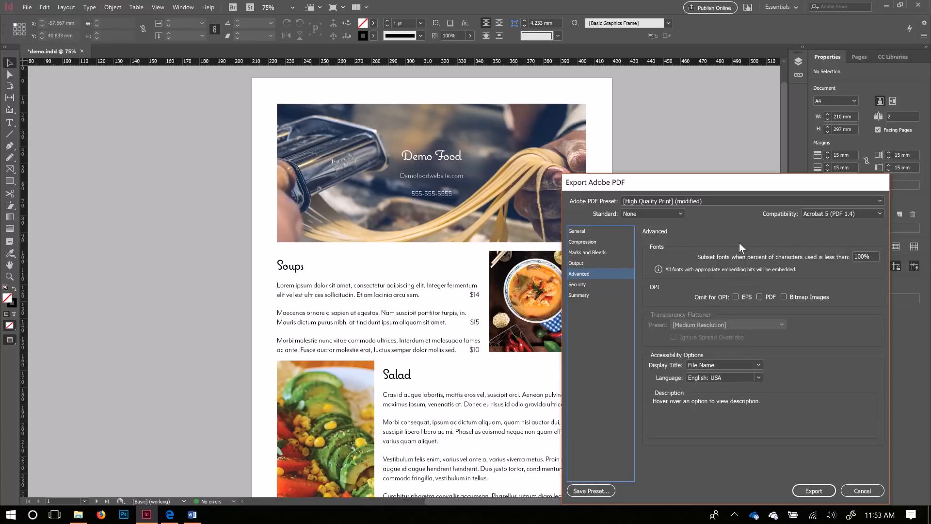
left_click(579, 285)
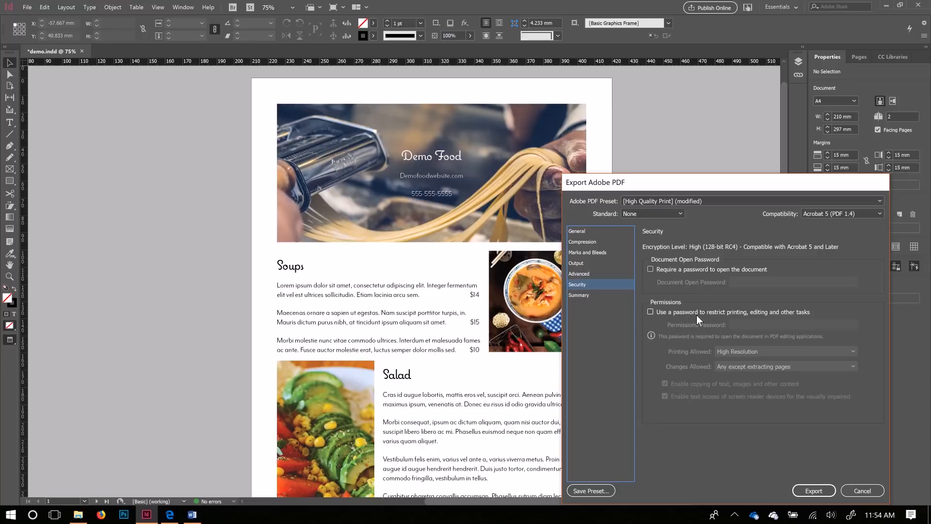
Step: Require a permissions password, allowing high-resolution printing and only commenting, form filling and signing
left_click(656, 313)
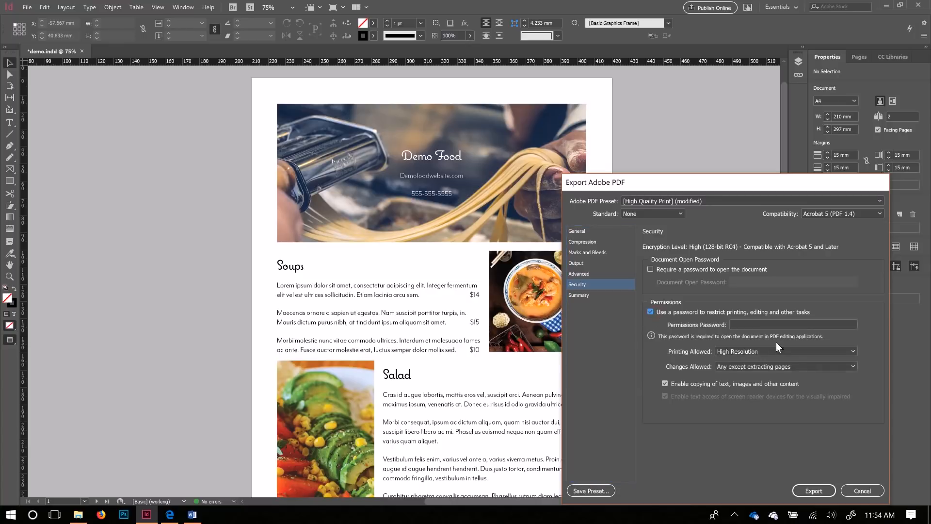
left_click(735, 351)
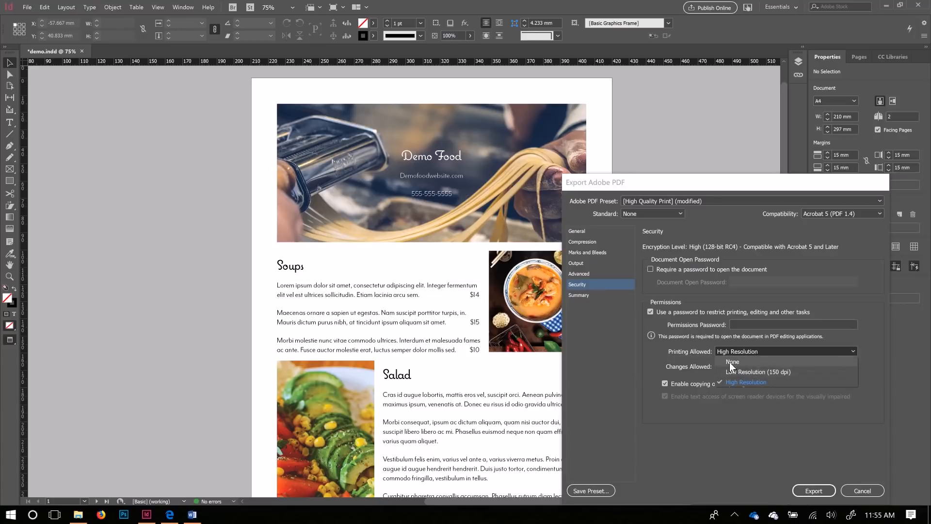
left_click(701, 360)
left_click(732, 369)
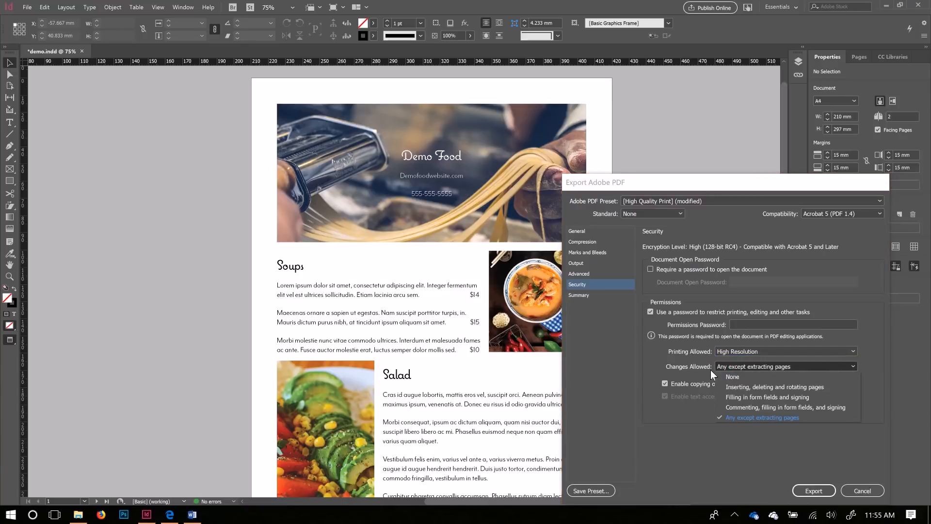
left_click(740, 409)
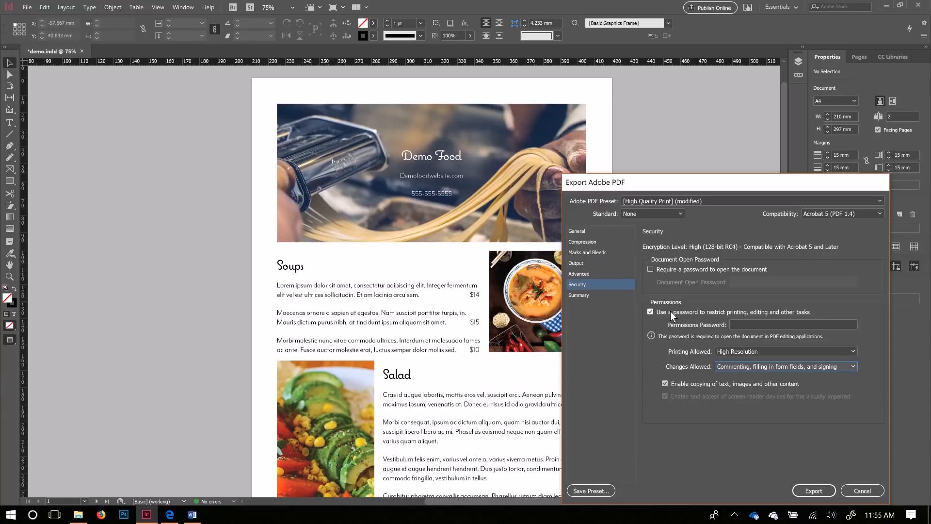
Step: Dismiss the password confirmation and review the export settings Summary
left_click(585, 295)
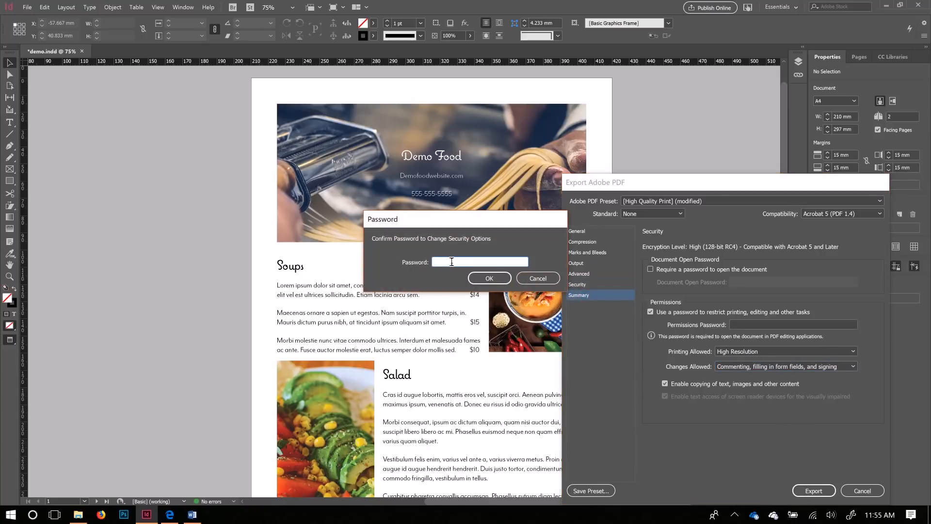
left_click(533, 279)
left_click(661, 312)
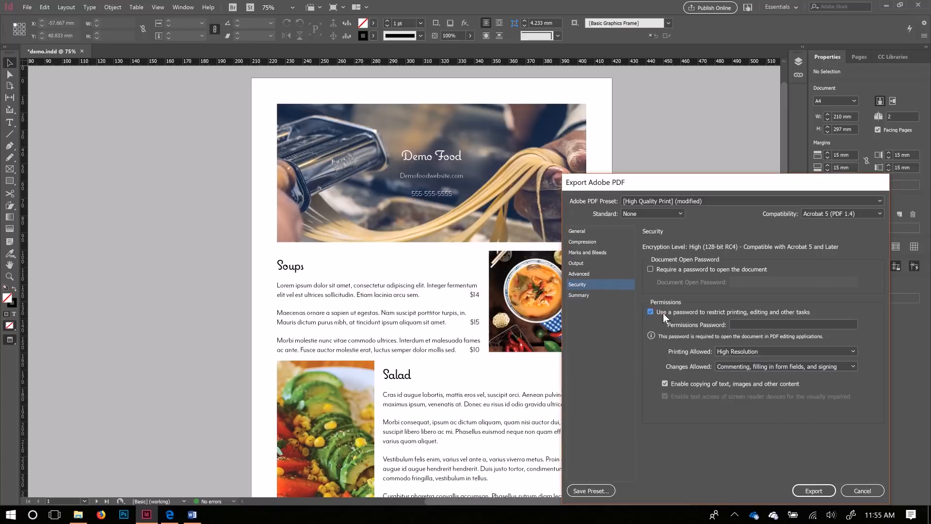
left_click(581, 296)
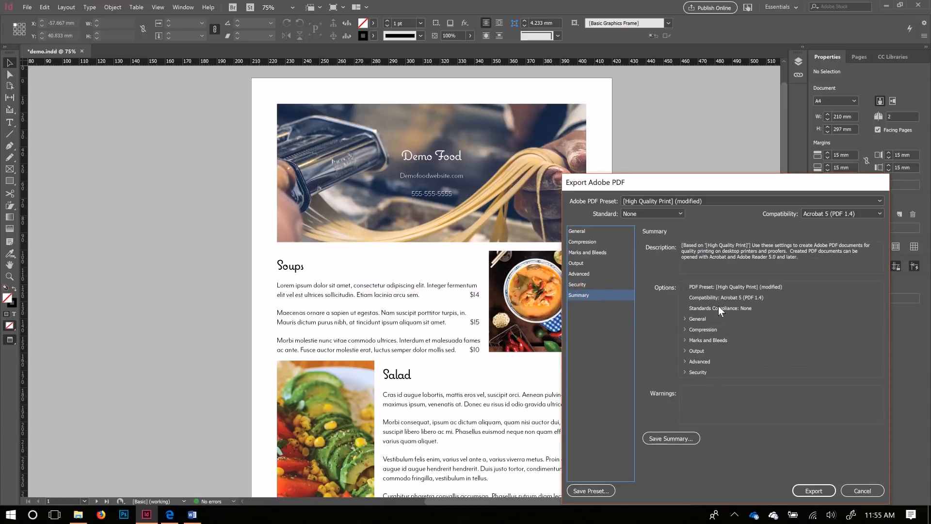
left_click(685, 329)
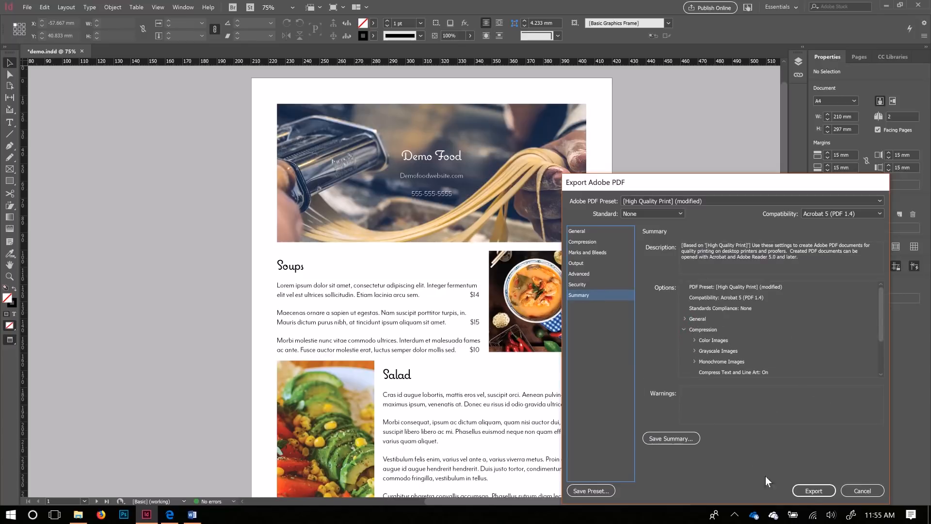
left_click(819, 490)
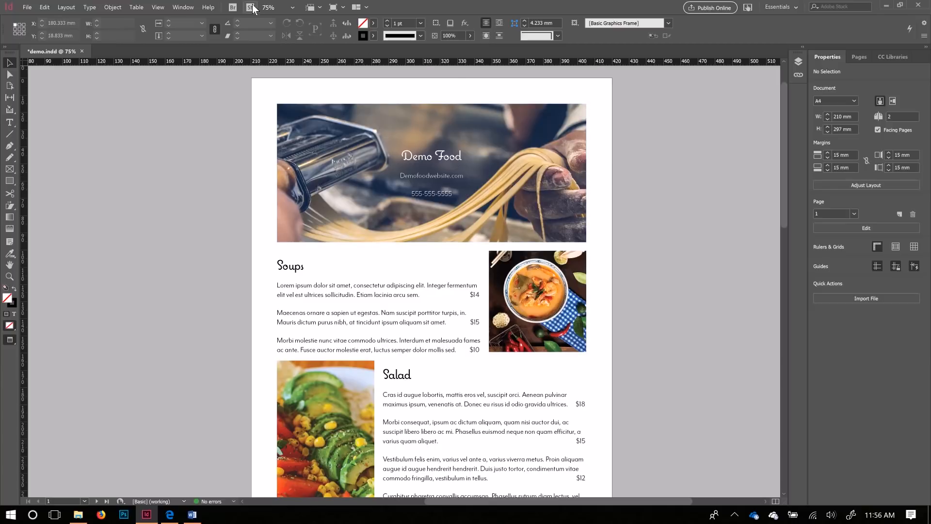
left_click(326, 199)
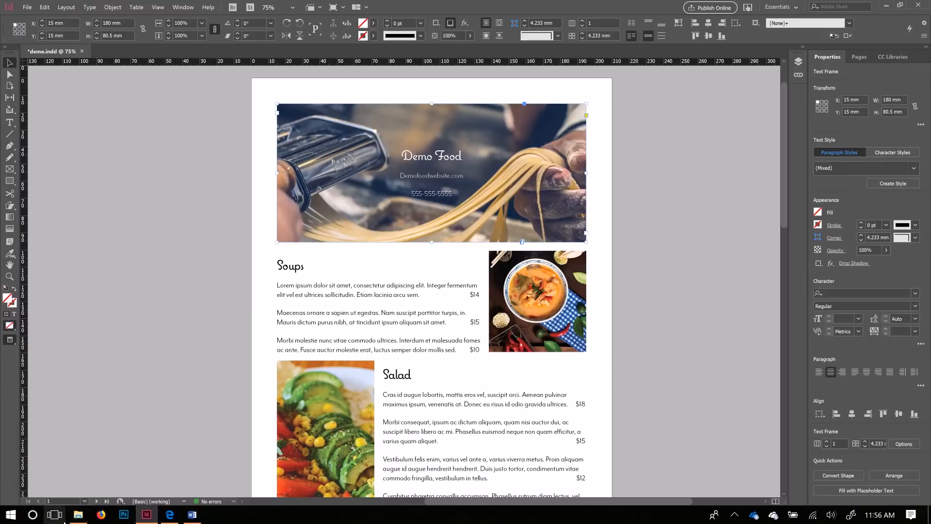
left_click(78, 514)
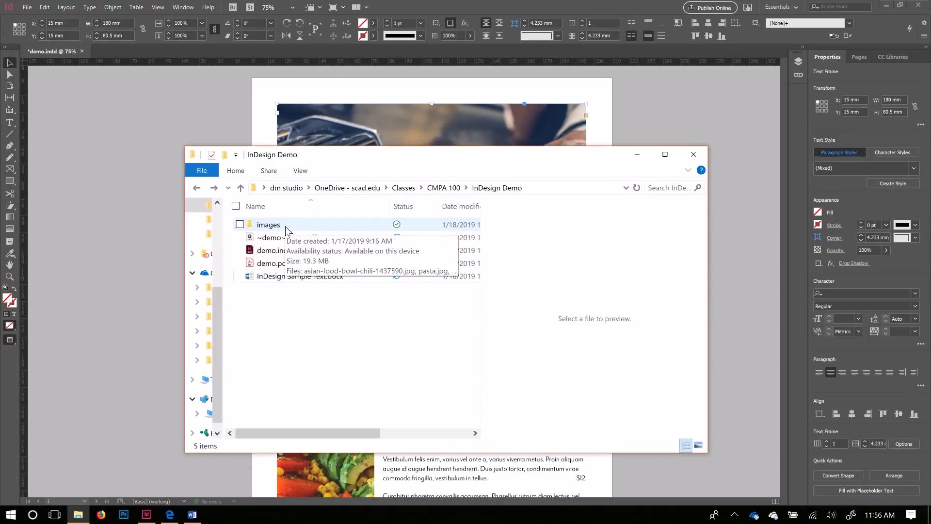
left_click(280, 252)
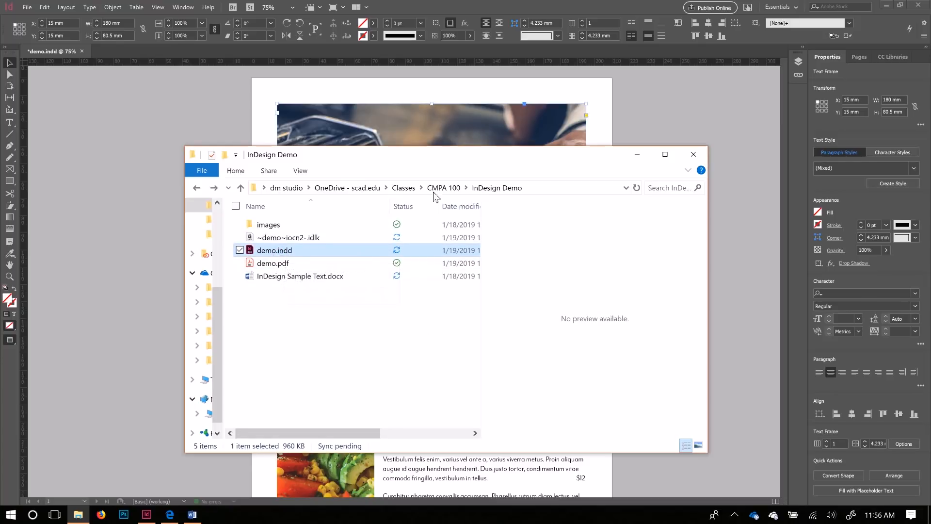
left_click(514, 10)
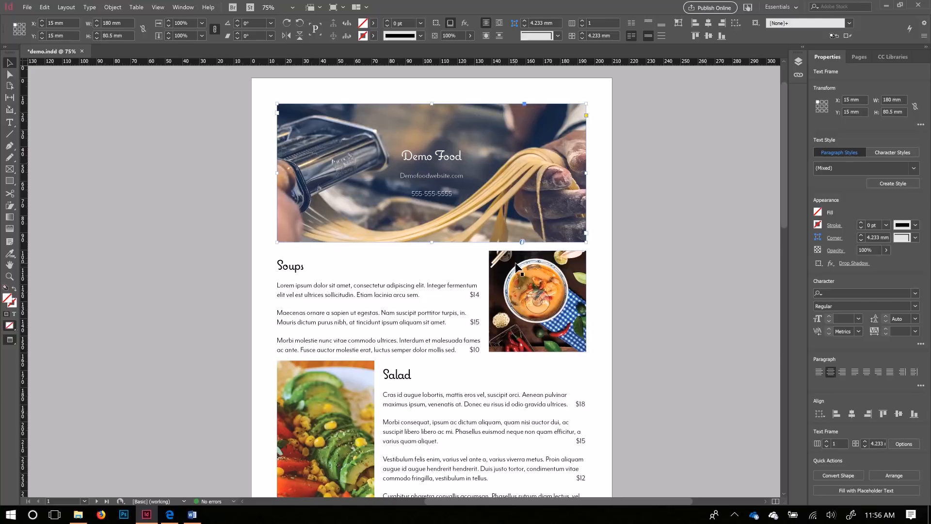
left_click(348, 401)
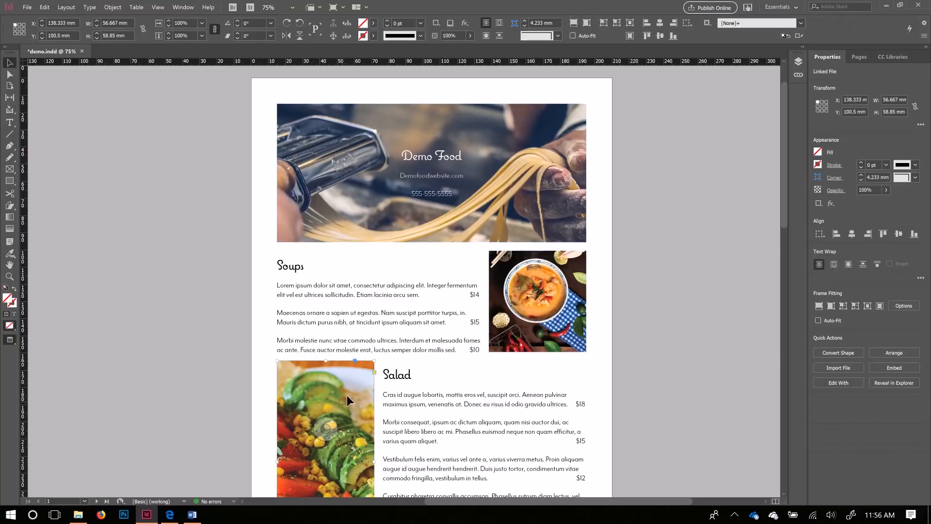
Step: Show the Links panel, inspect the linked images, and open the images folder in File Explorer
left_click(187, 9)
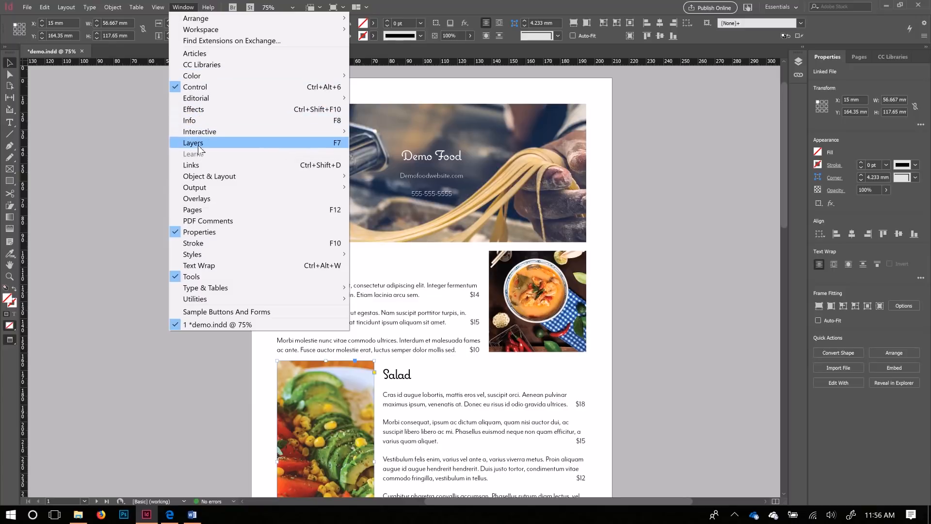
left_click(194, 165)
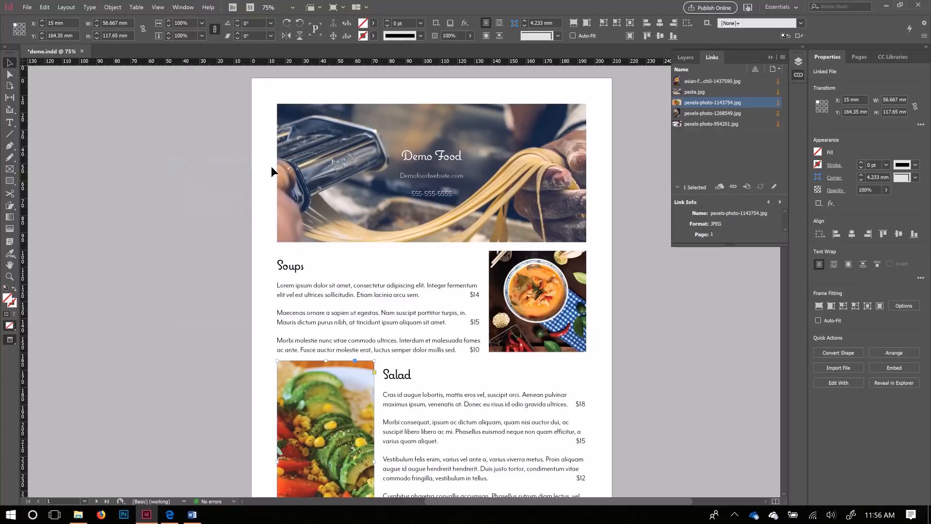
left_click(696, 82)
left_click(697, 93)
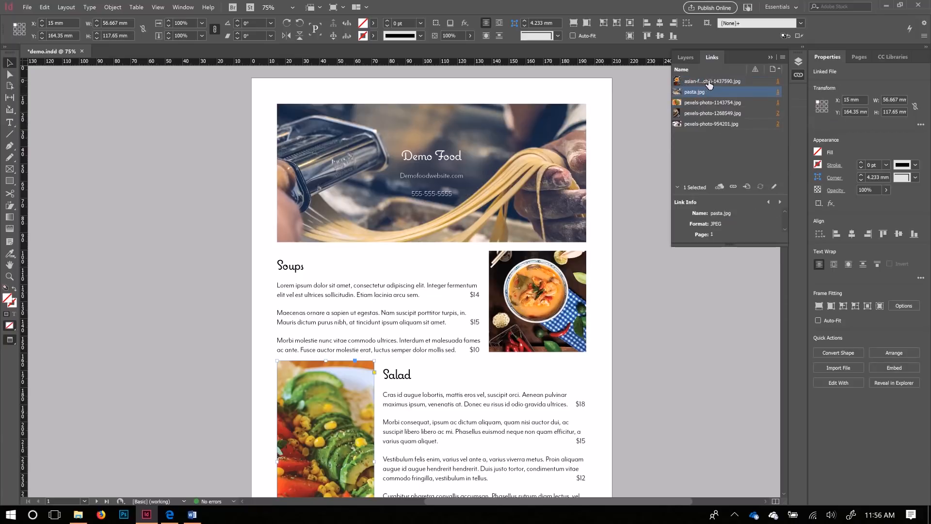
left_click(708, 102)
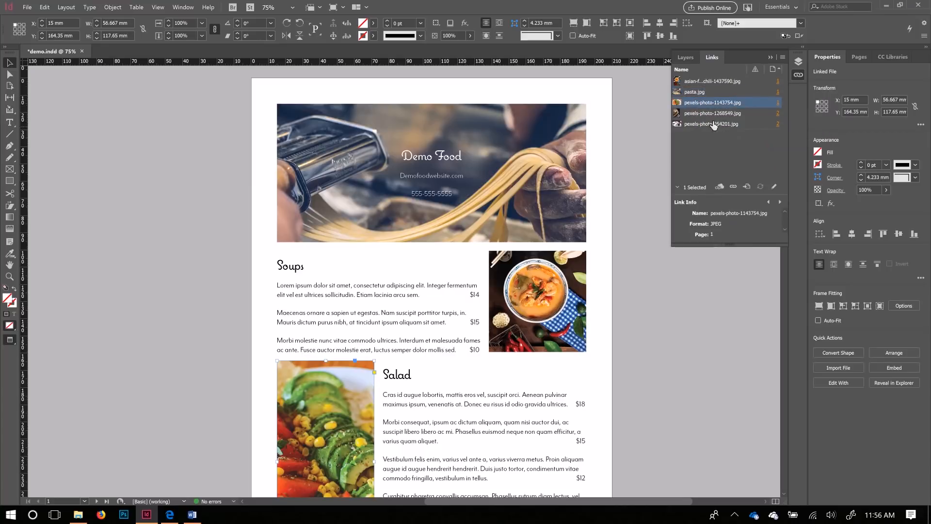
left_click(78, 515)
double_click(320, 228)
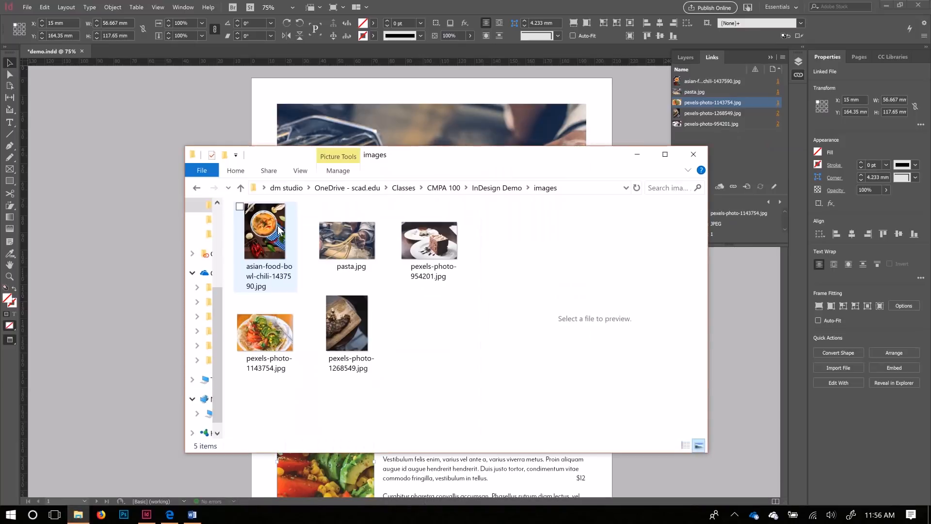
Step: Move pexels-photo-954201.jpg into the InDesign Demo folder and return to InDesign
left_click_drag(438, 252, 507, 189)
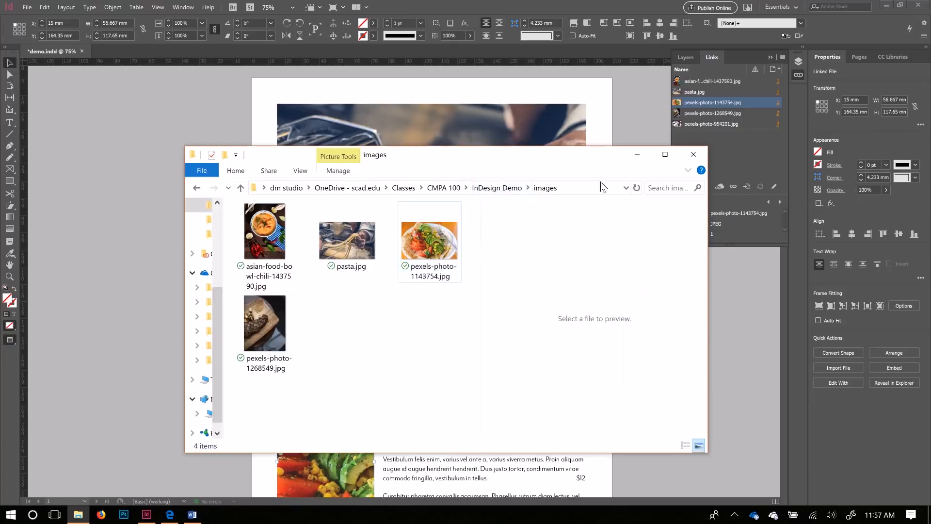
left_click(650, 114)
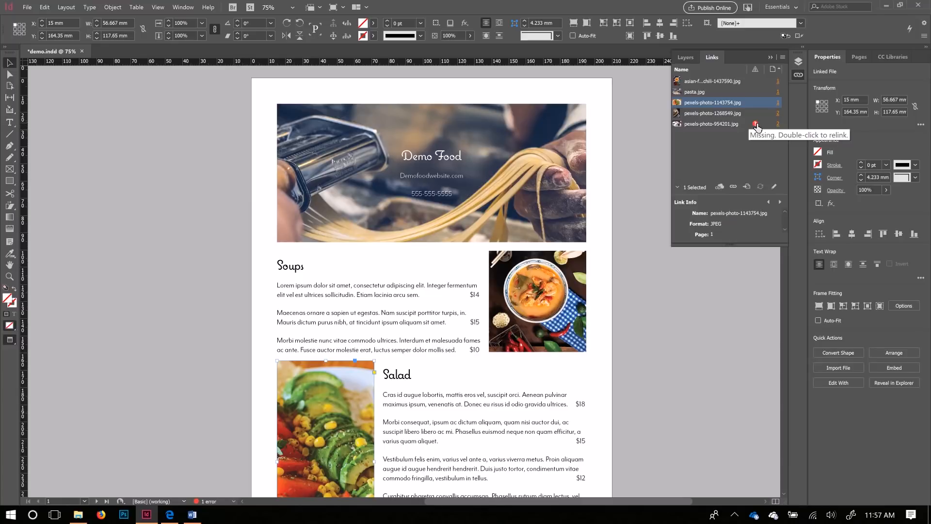
Step: Relink the missing cake photo to pexels-photo-954201.jpg in the InDesign Demo folder
left_click(758, 127)
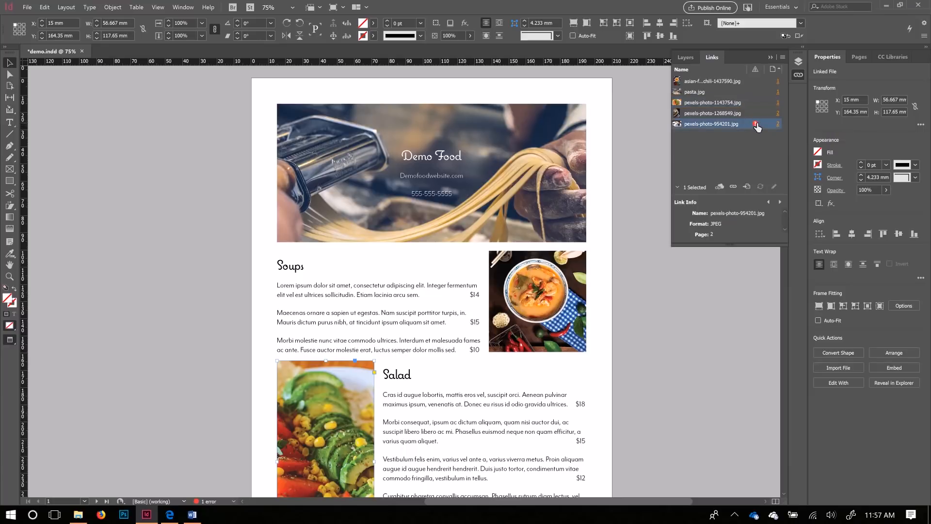
double_click(757, 124)
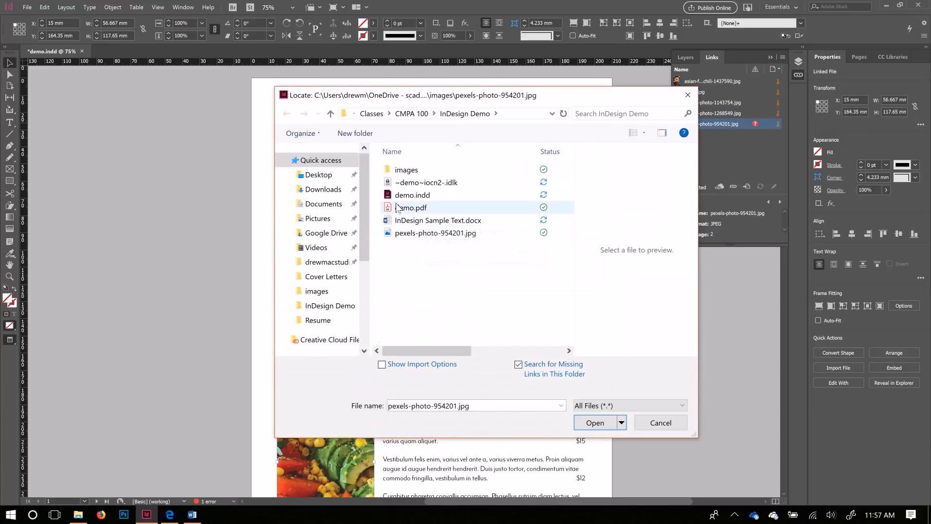
left_click(426, 233)
left_click(596, 422)
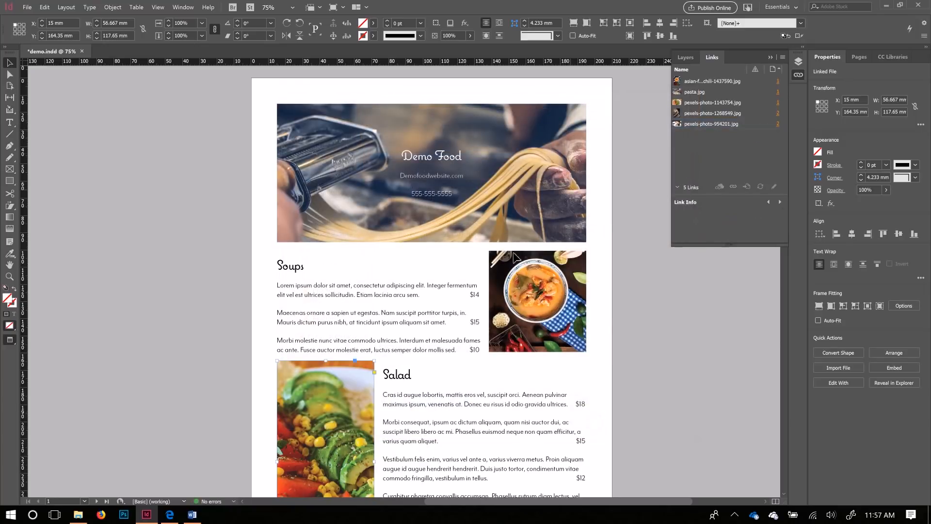
scroll(485, 267, "down", 3)
scroll(456, 330, "down", 7)
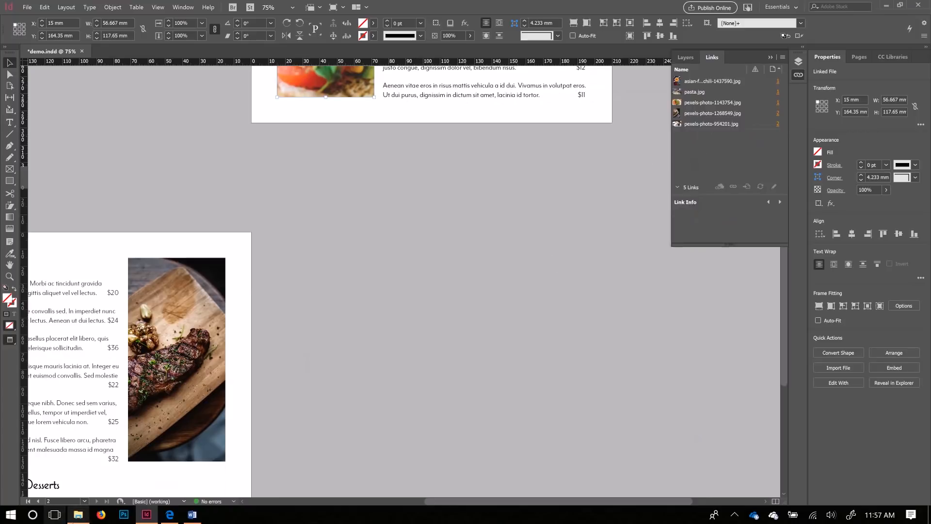
Step: Move the cake photo back into the images folder in File Explorer
left_click(78, 514)
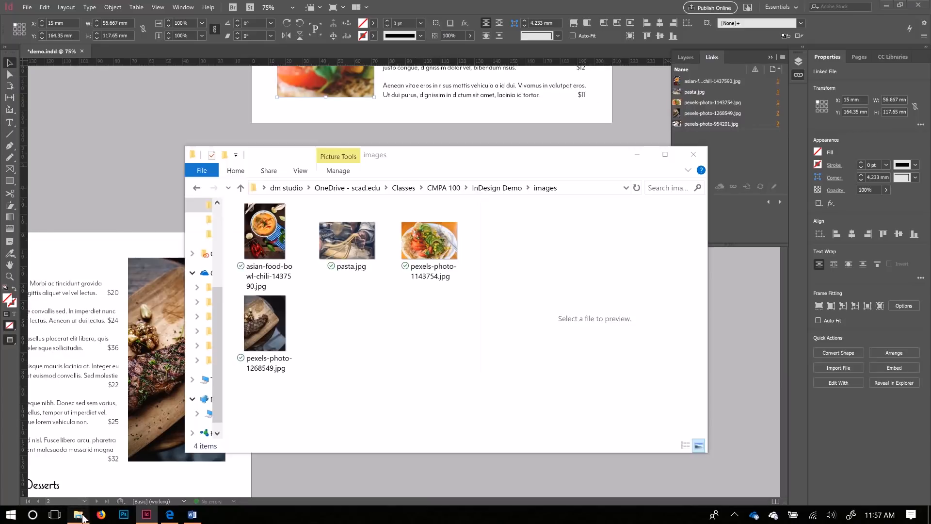
left_click(509, 188)
left_click(270, 289)
left_click_drag(271, 289, 288, 222)
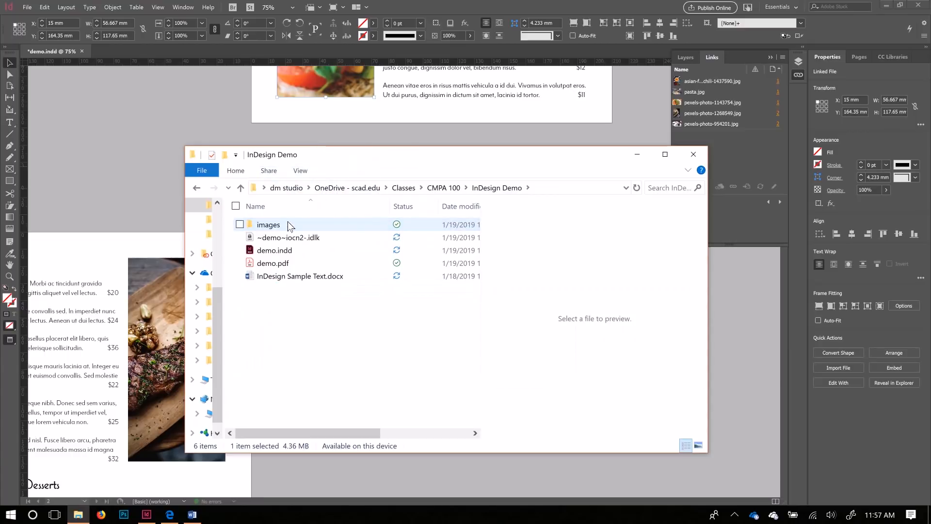
left_click(637, 154)
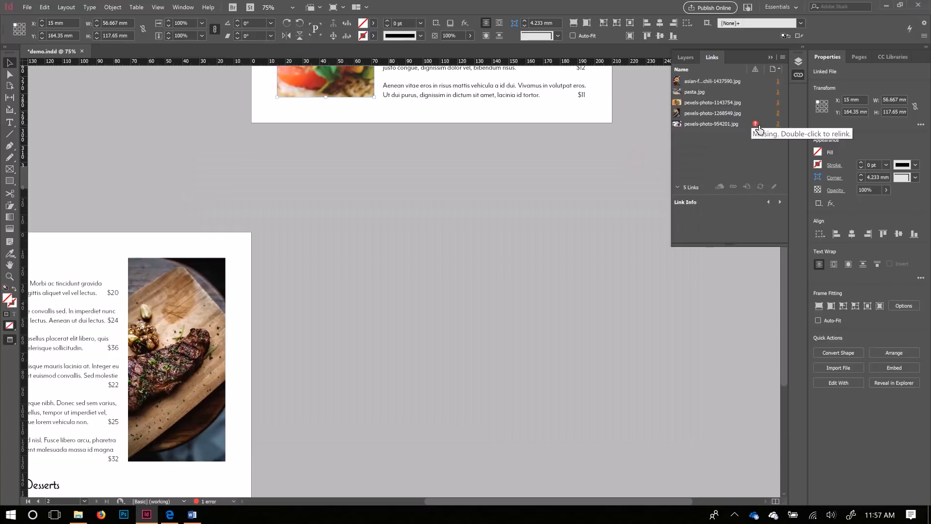
Step: Relink pexels-photo-954201.jpg from the images folder so all five links are intact
double_click(758, 126)
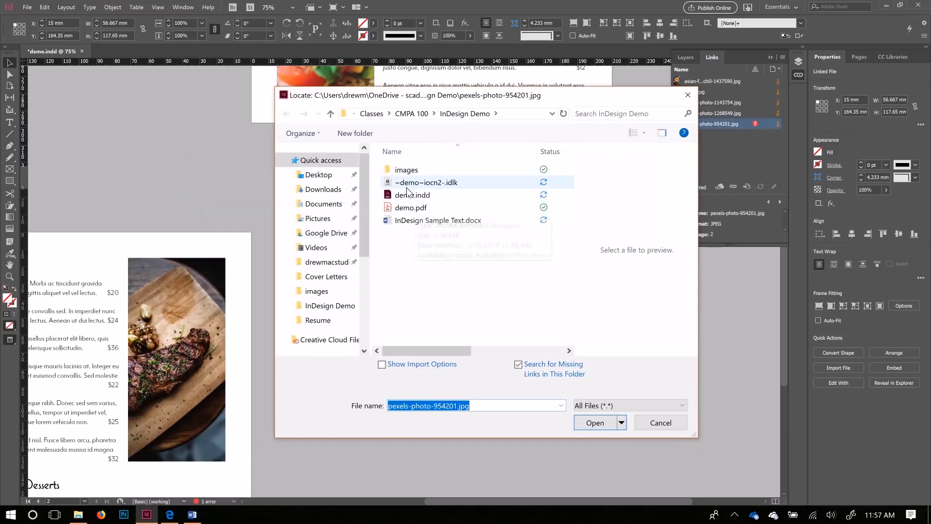
left_click(400, 170)
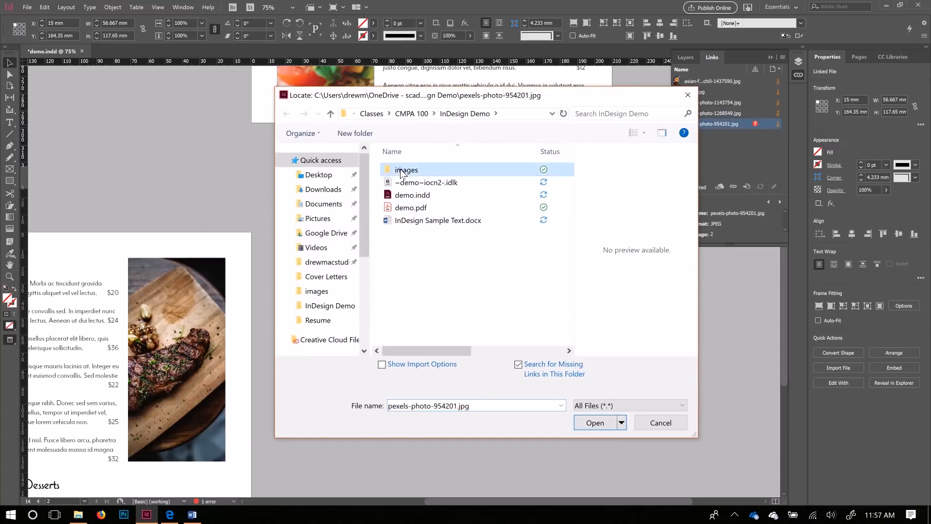
double_click(400, 171)
mouse_move(583, 97)
left_mouse_down()
mouse_move(470, 242)
mouse_move(581, 82)
left_mouse_up()
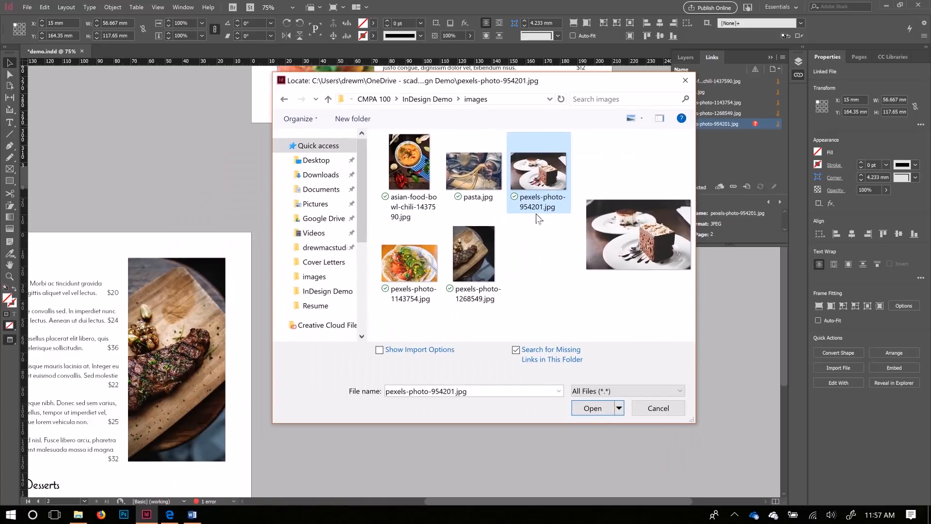
left_click(593, 408)
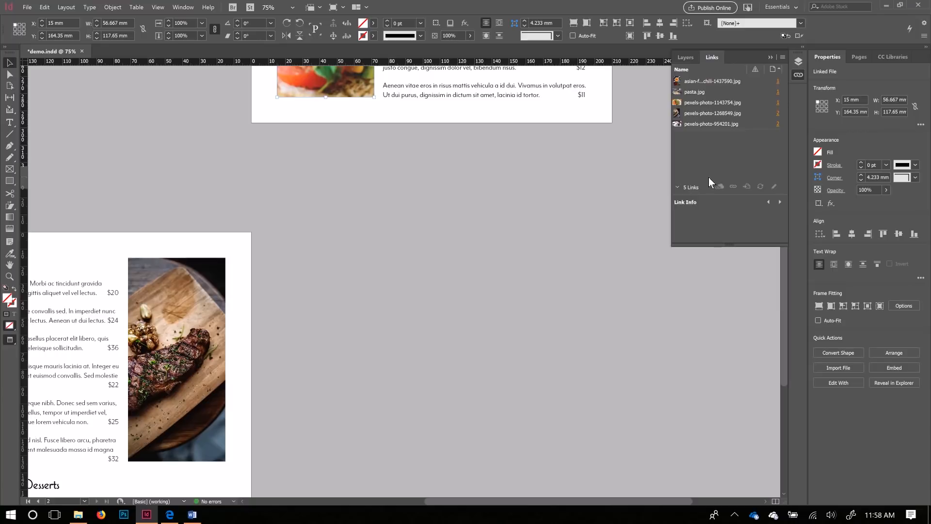
left_click_drag(487, 502, 311, 503)
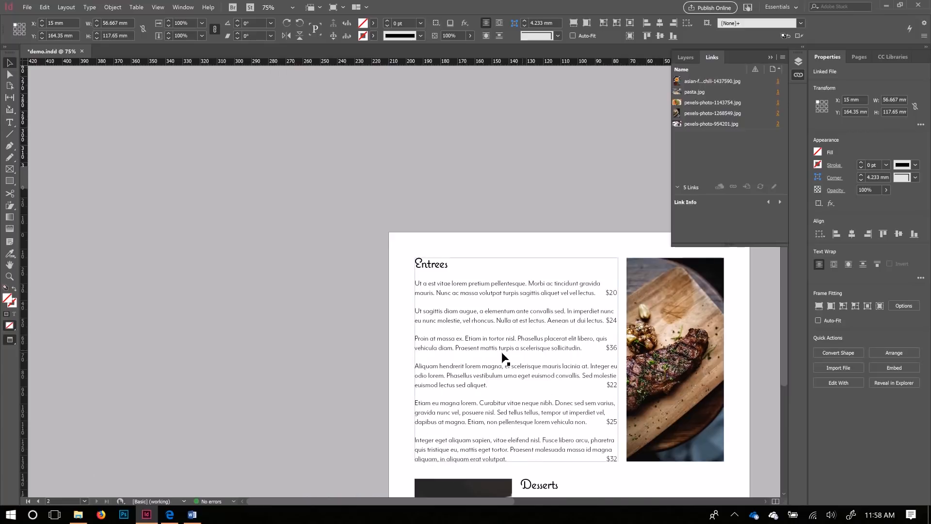
scroll(453, 340, "down", 5)
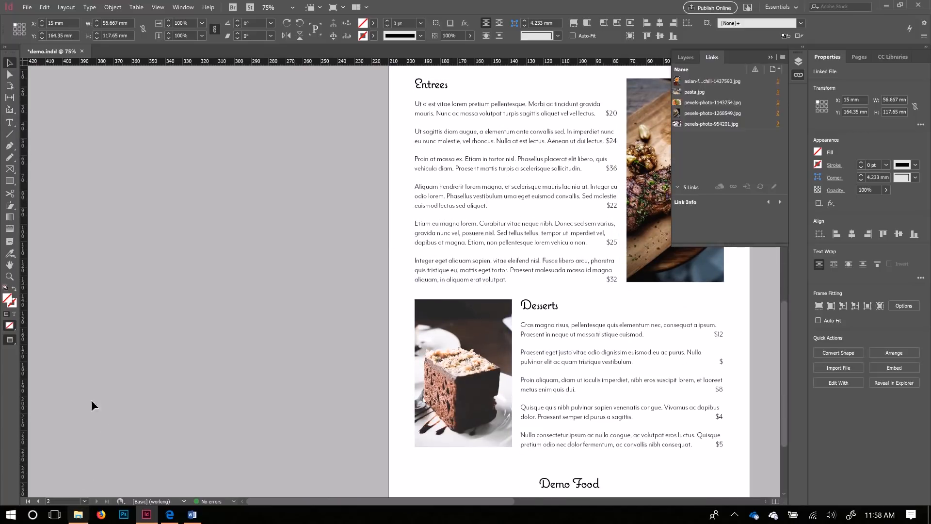
Step: Review the Package checks for fonts, links, inks, print settings and plug-ins, then save the document
left_click(28, 7)
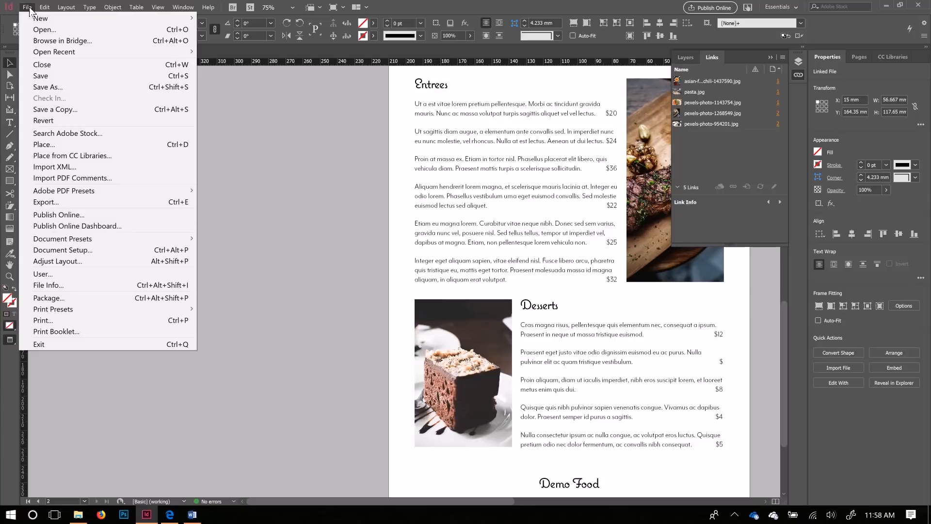
left_click(36, 298)
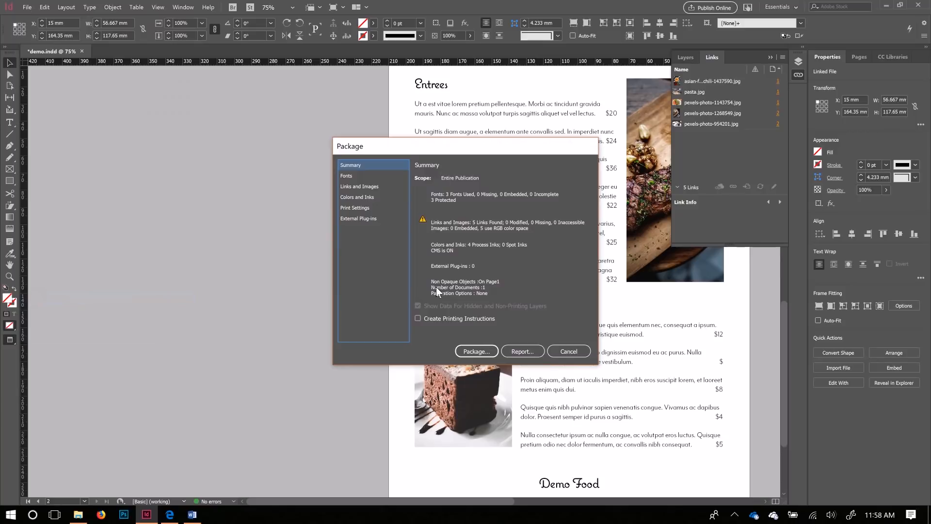
left_click(356, 176)
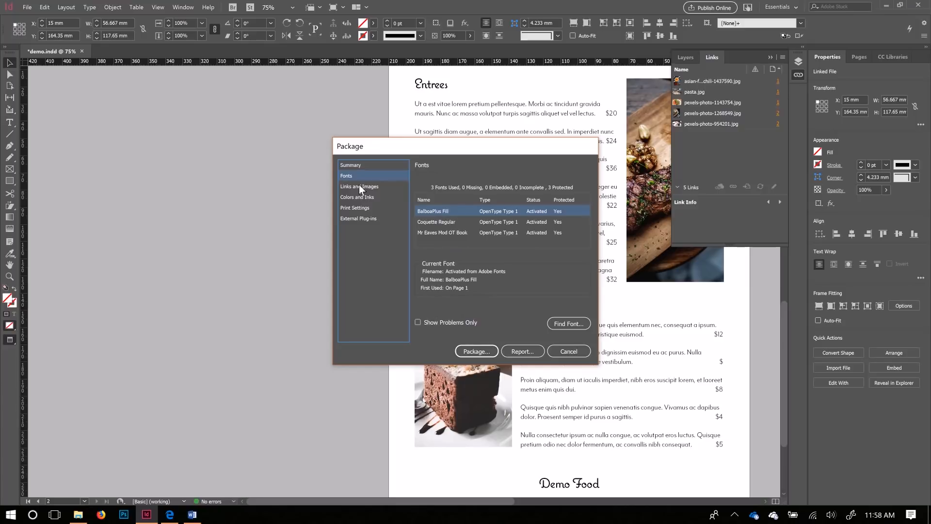
left_click(359, 166)
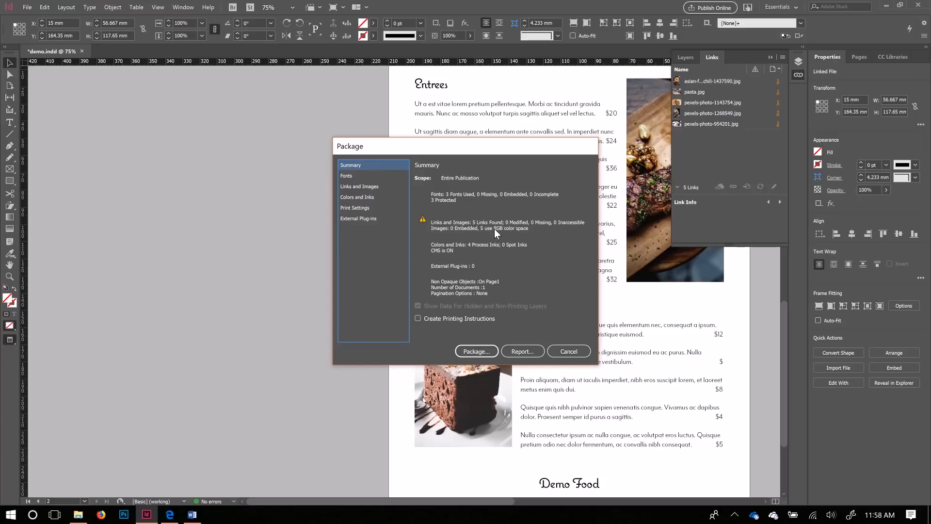
left_click(348, 176)
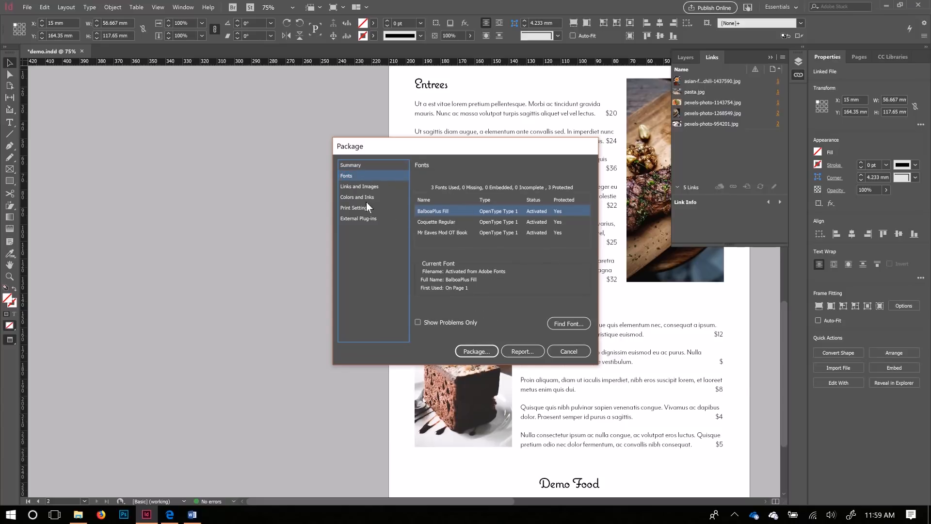
left_click(360, 187)
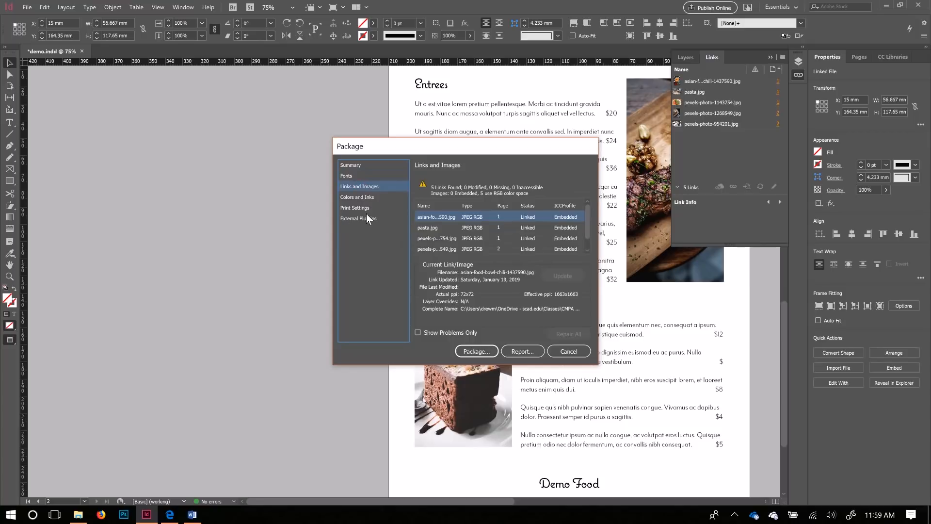
left_click(360, 197)
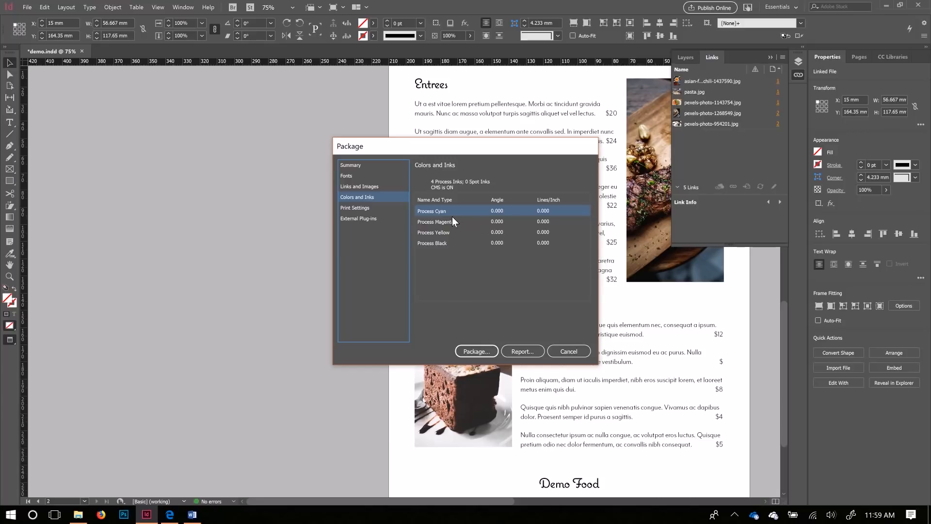
left_click(360, 209)
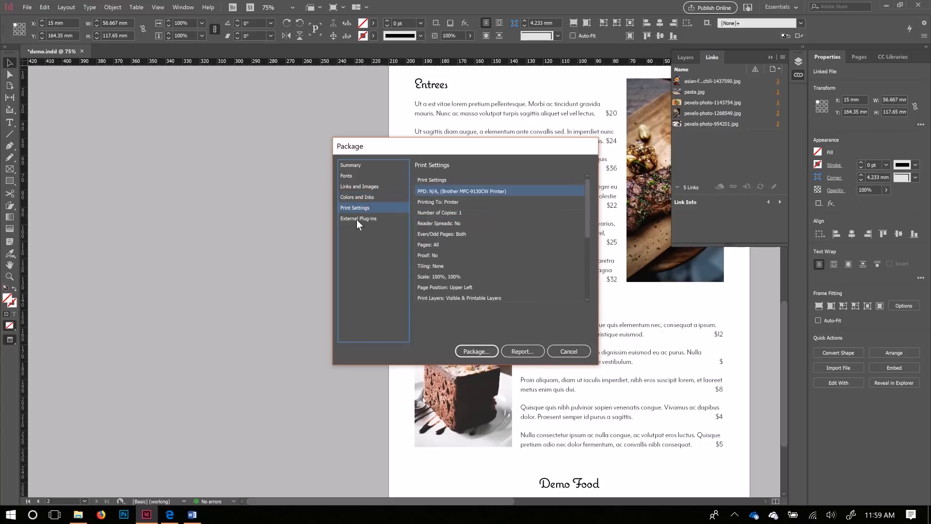
left_click(357, 219)
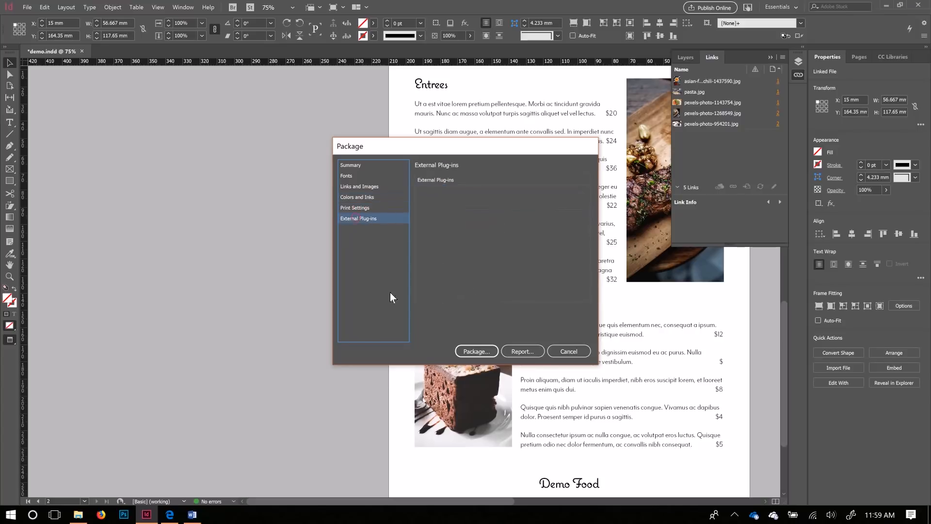
left_click(473, 351)
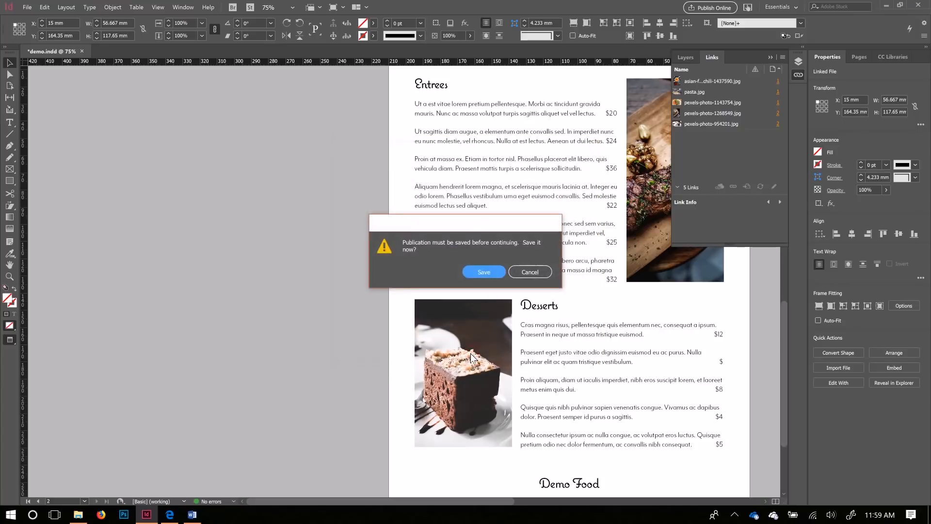
left_click(482, 272)
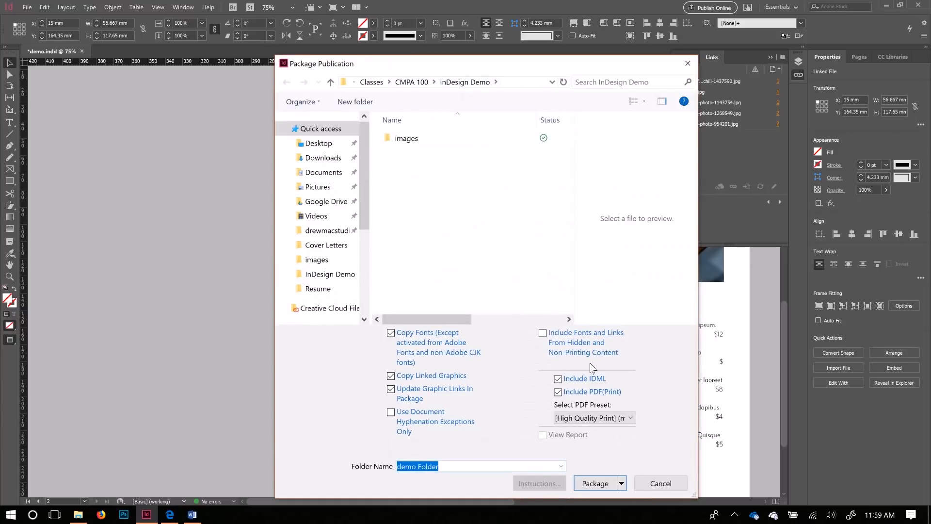
Step: Package the menu into 'demo Folder', accept the font licensing warning, and view it in File Explorer
left_click(461, 467)
left_click_drag(462, 467, 418, 468)
left_click(593, 484)
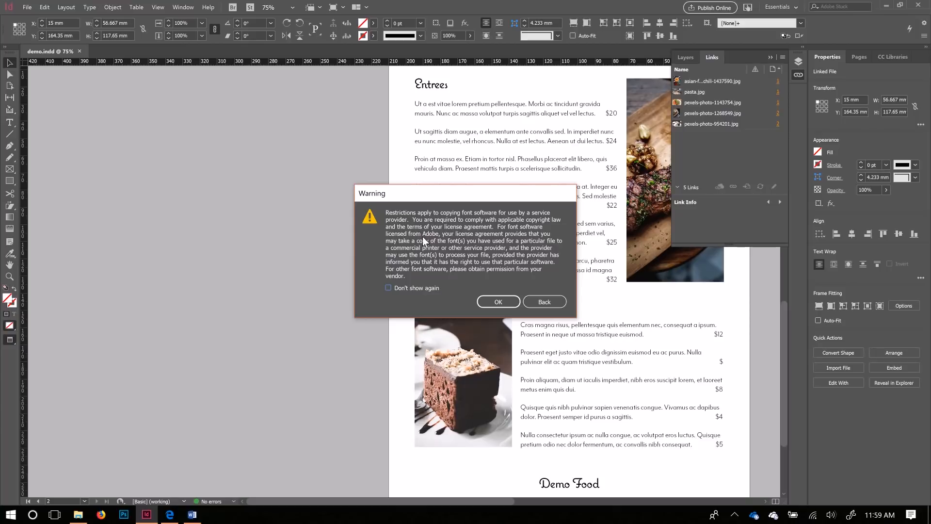
left_click(499, 301)
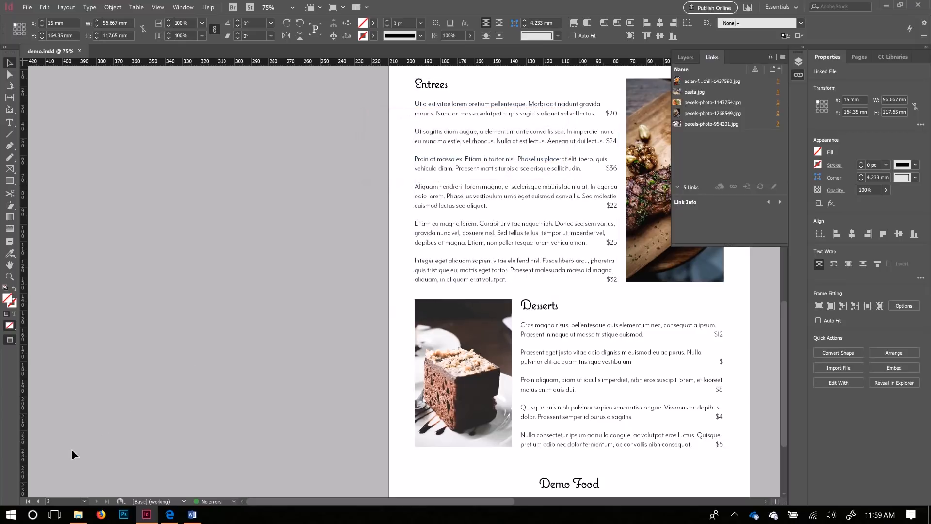
left_click(87, 519)
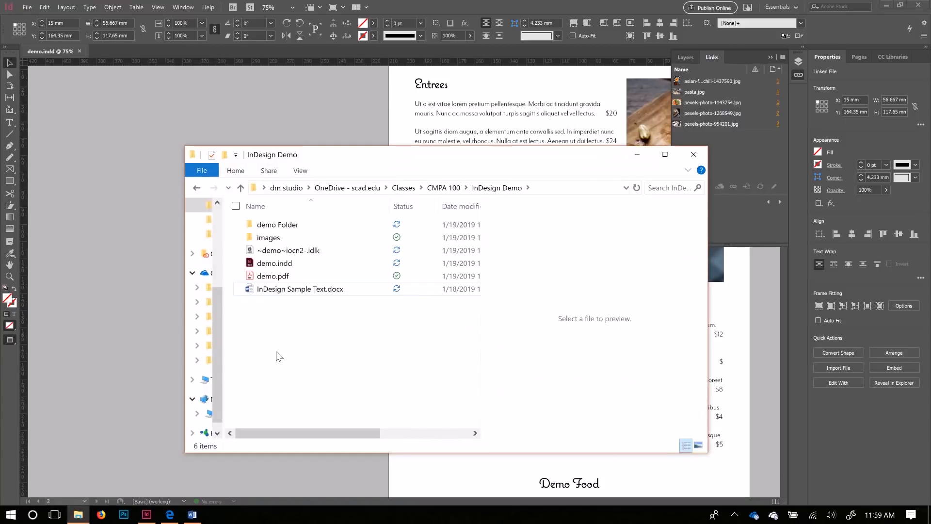
Step: Open demo Folder and check its demo.pdf, demo.indd and demo.idml files
left_click(280, 226)
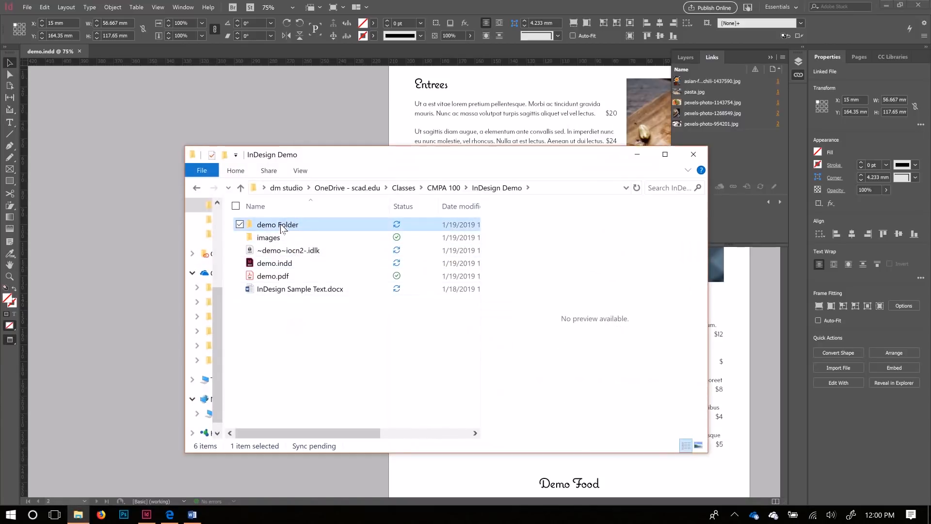
double_click(281, 226)
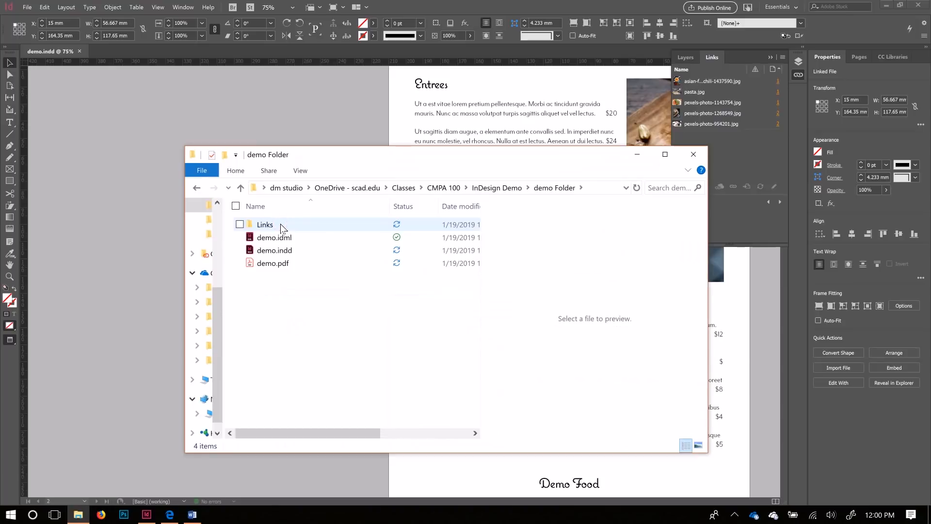
left_click(269, 264)
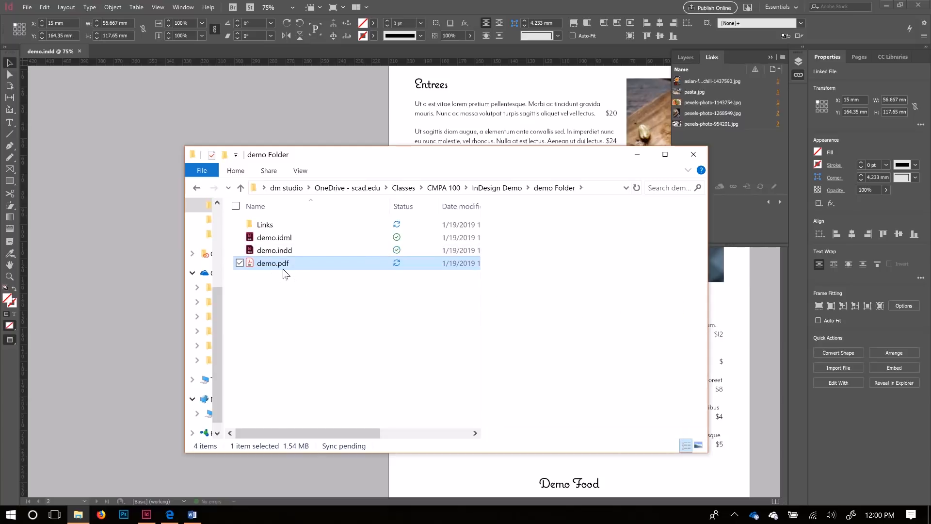
left_click(272, 251)
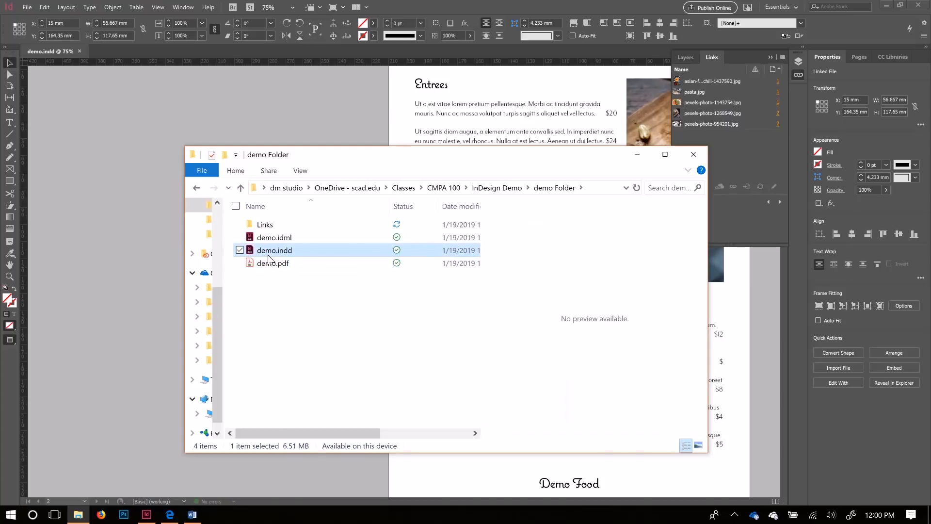
left_click(274, 239)
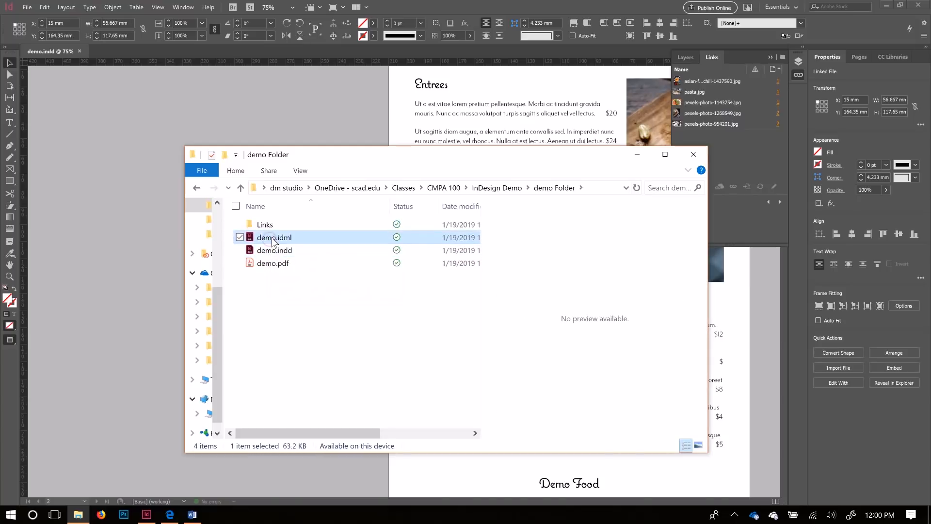
Step: Inspect the images inside the Links folder, then return to the InDesign Demo folder
left_click(266, 226)
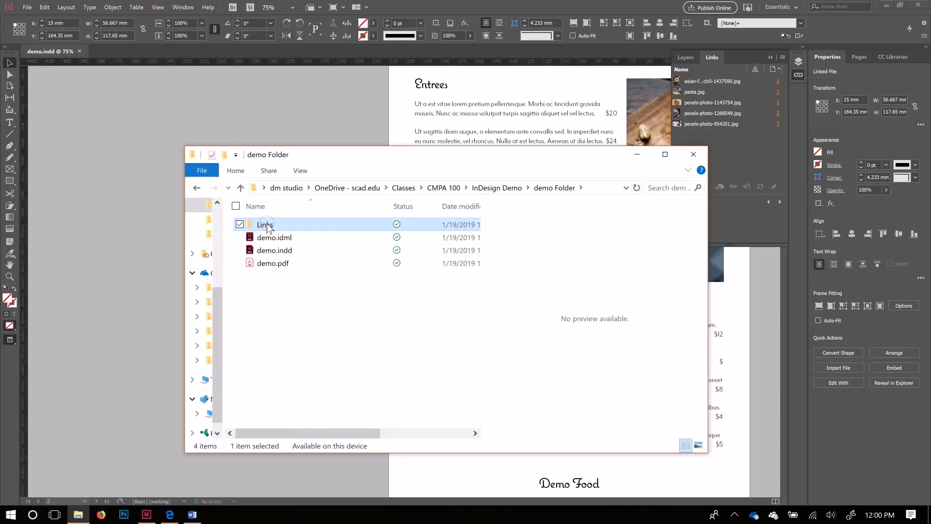
double_click(268, 226)
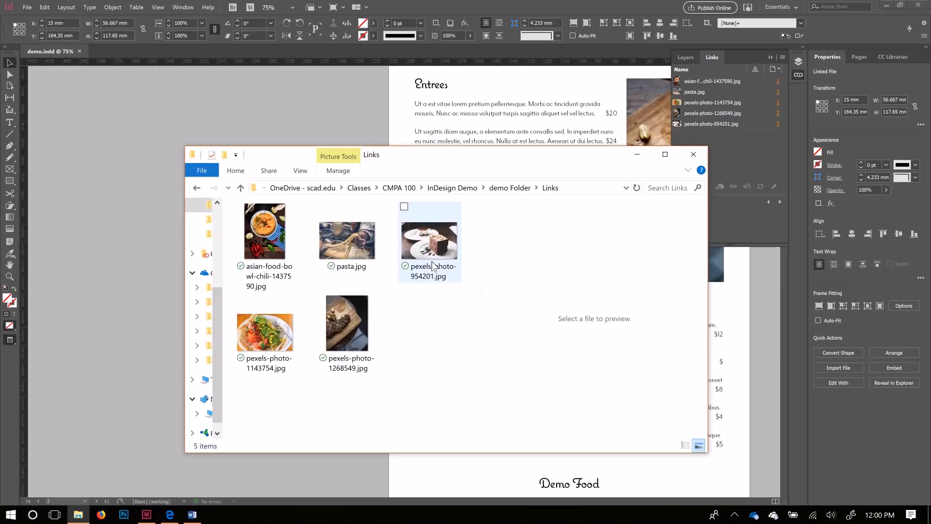
left_click(195, 187)
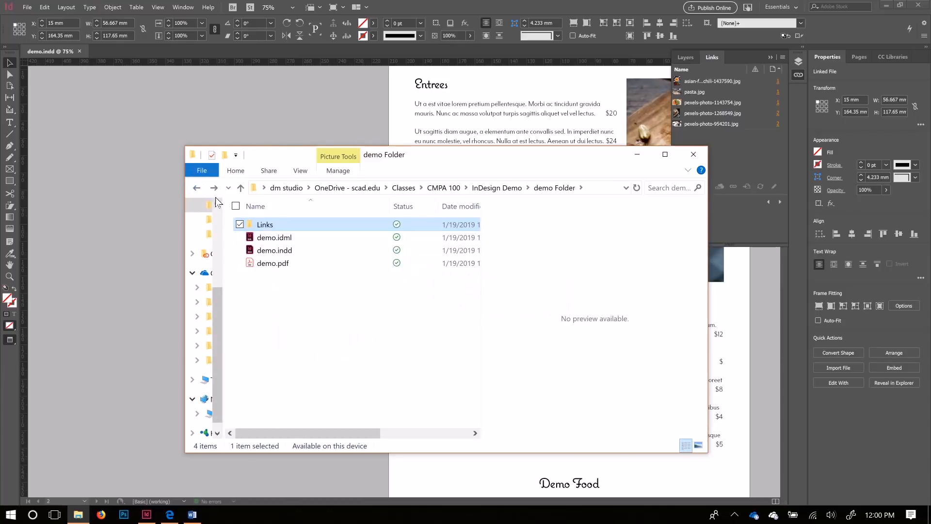
left_click(196, 188)
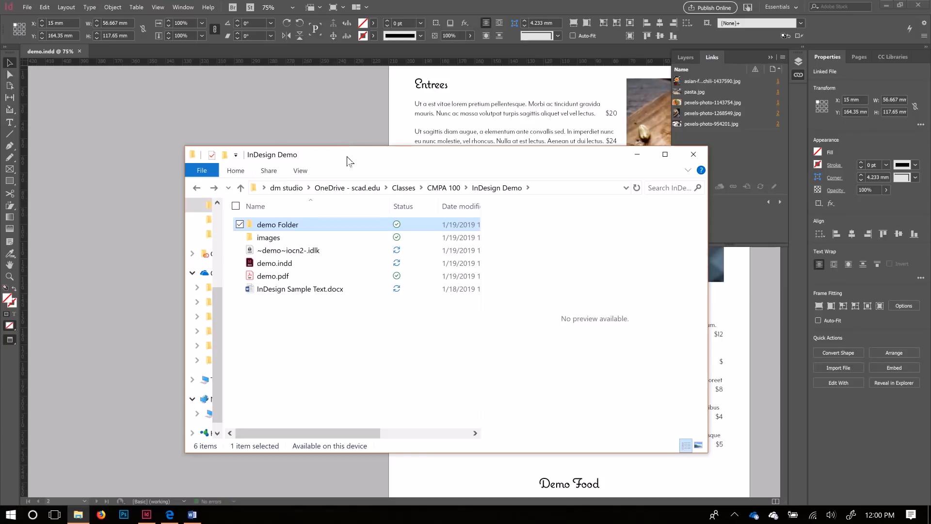
left_click_drag(549, 157, 501, 122)
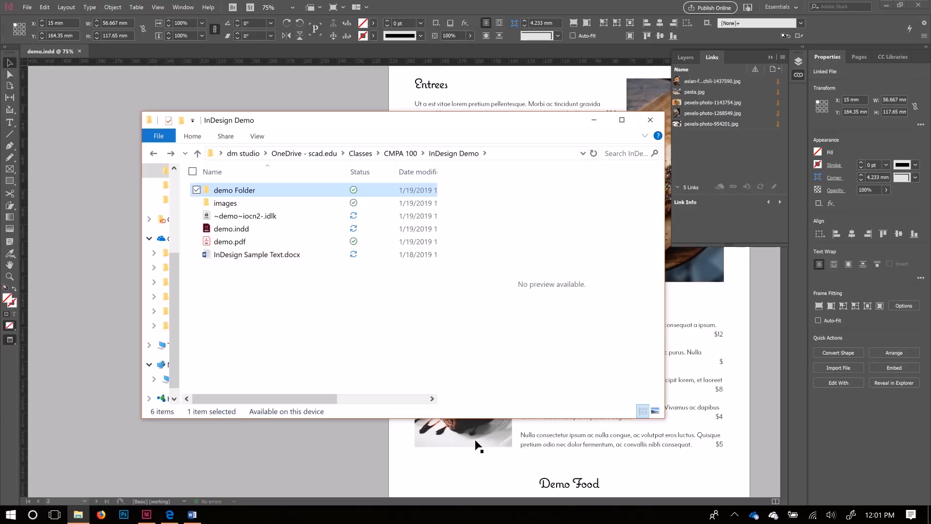
left_click_drag(505, 126, 454, 120)
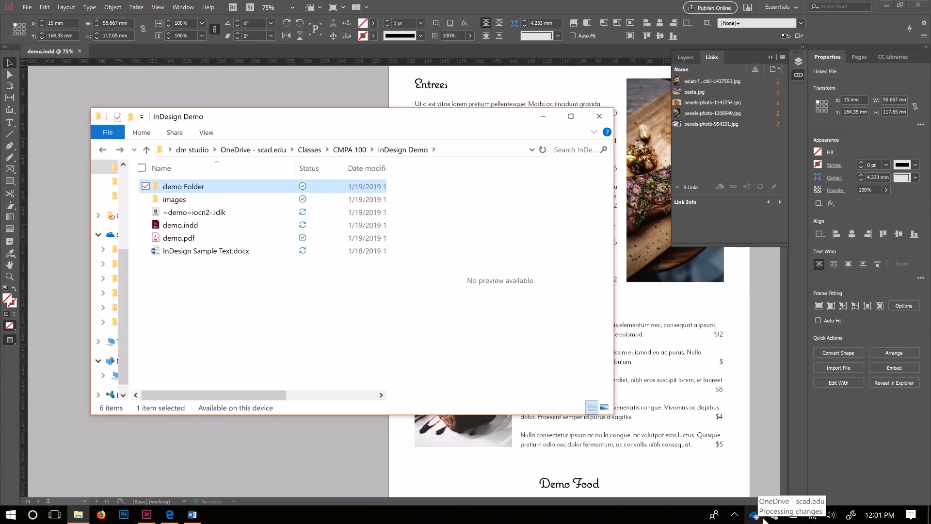
left_click(734, 517)
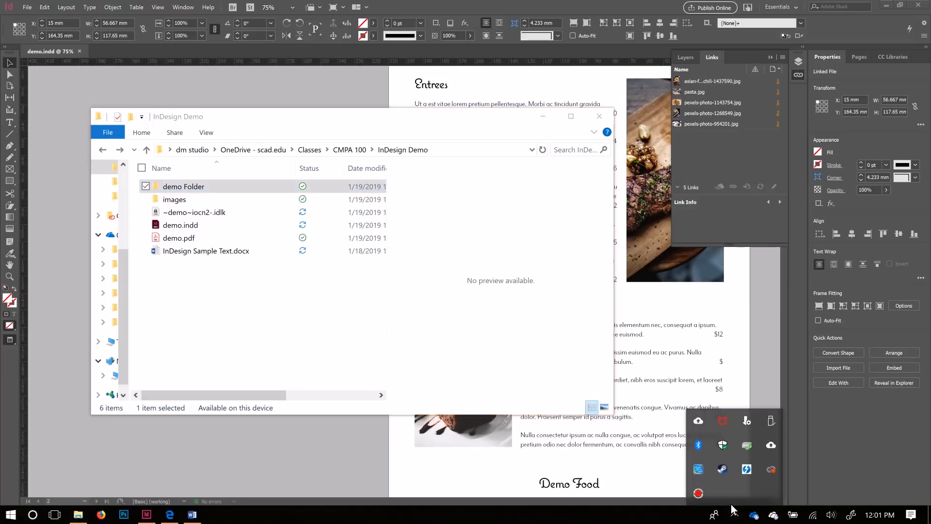
left_click(699, 493)
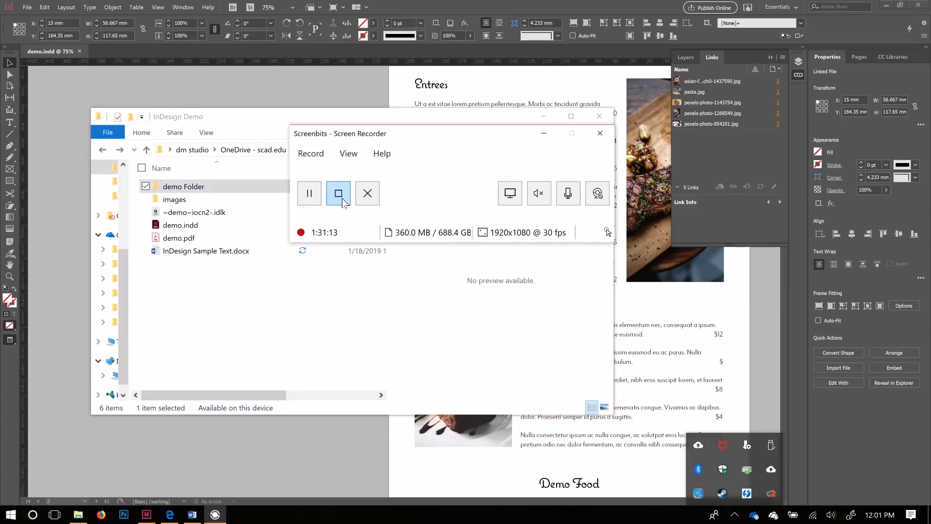